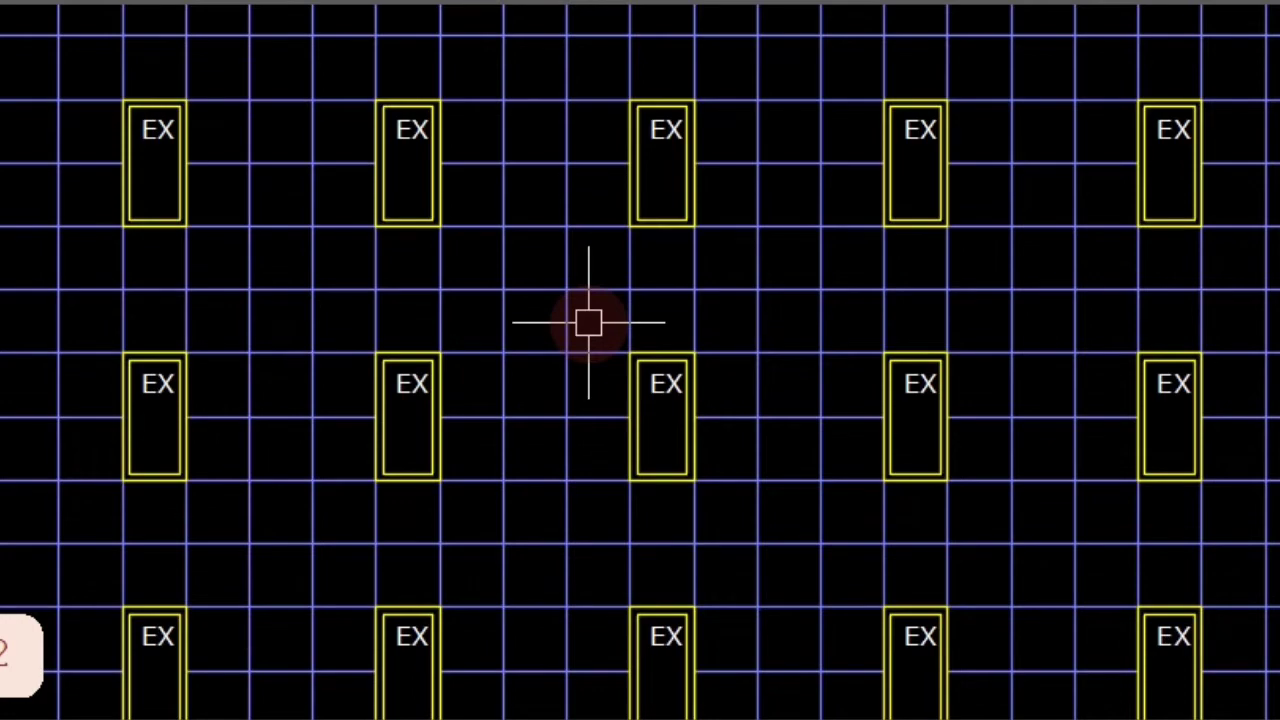
Select one EX light fixture and all fixtures matching it
scroll(588, 322, "down", 2)
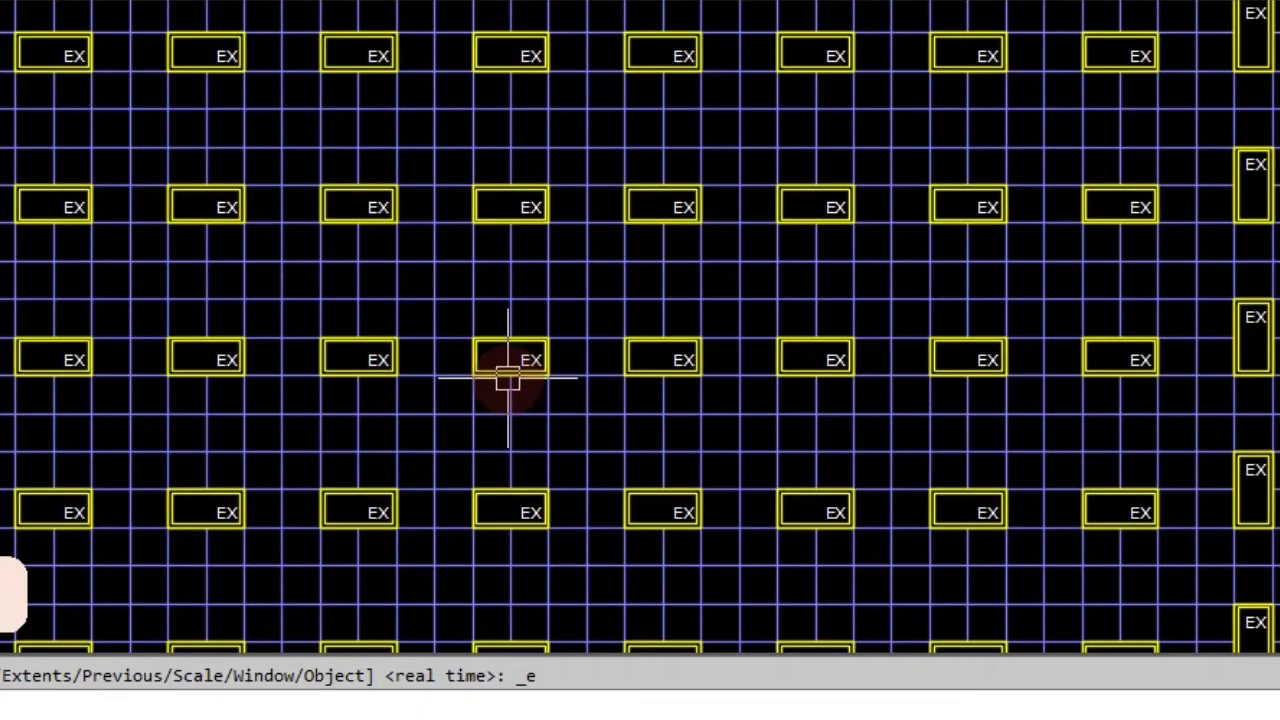
left_click(505, 345)
right_click(510, 300)
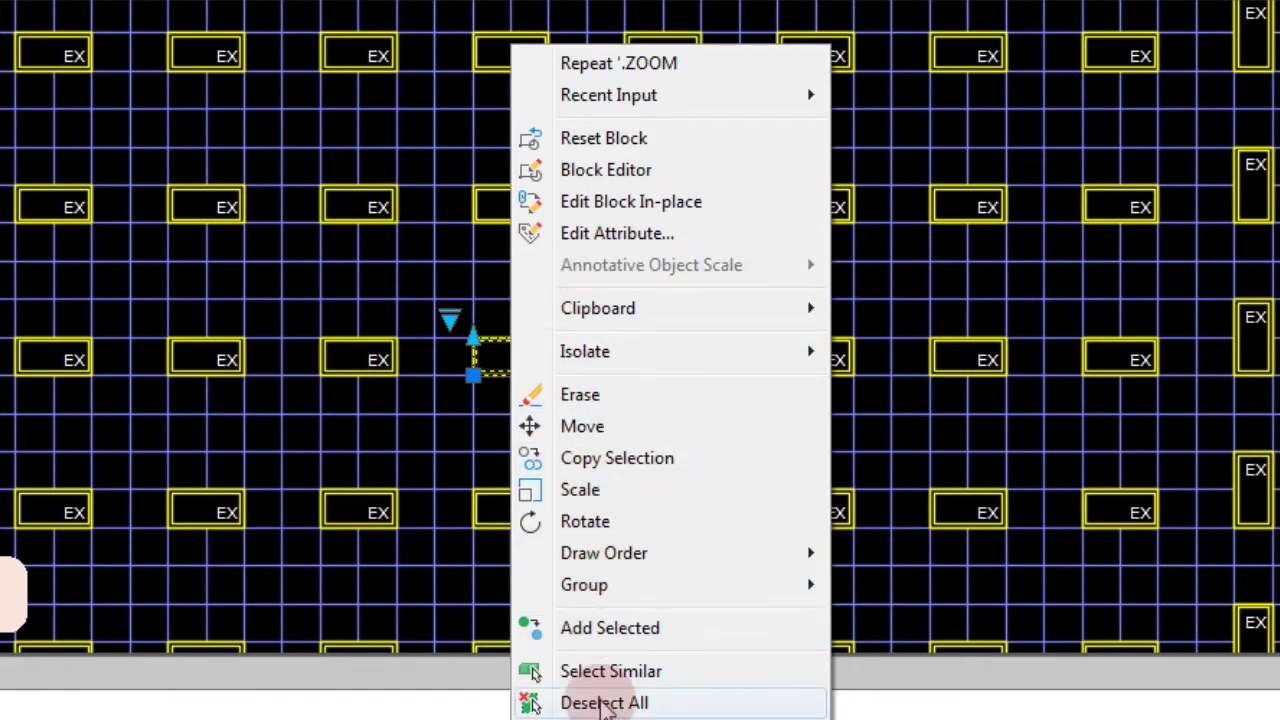
left_click(606, 676)
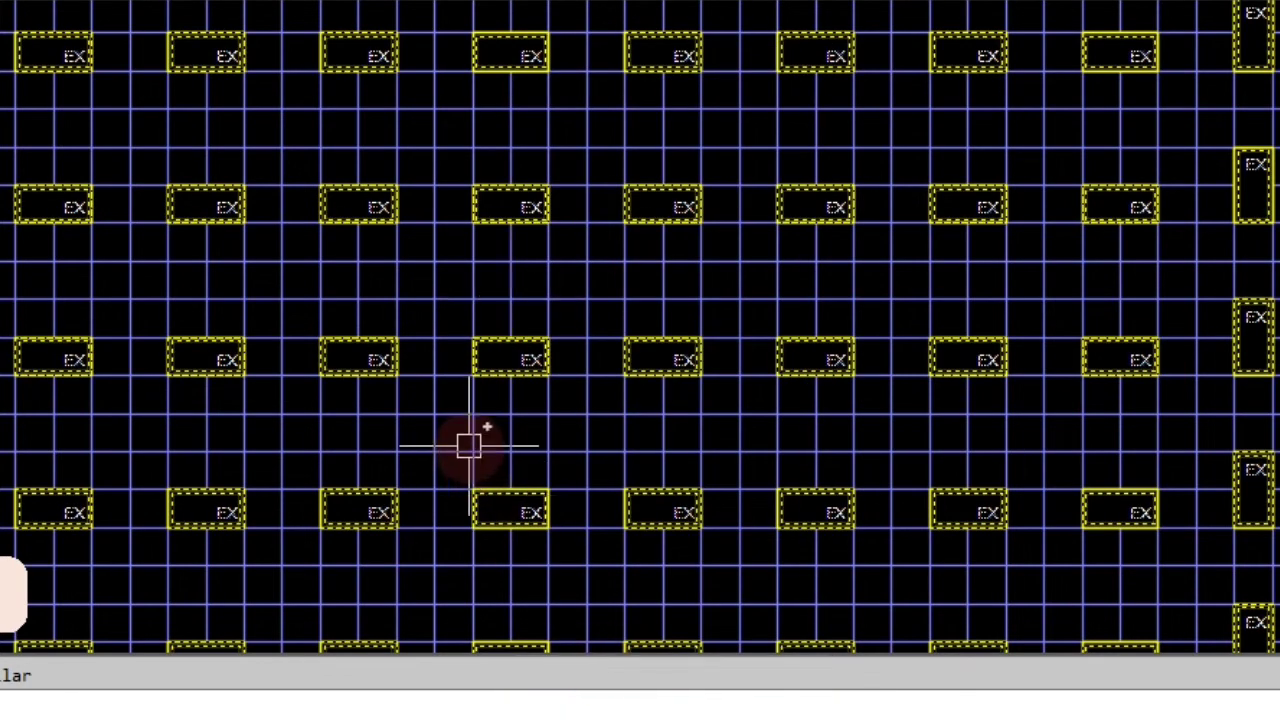
scroll(468, 445, "down", 3)
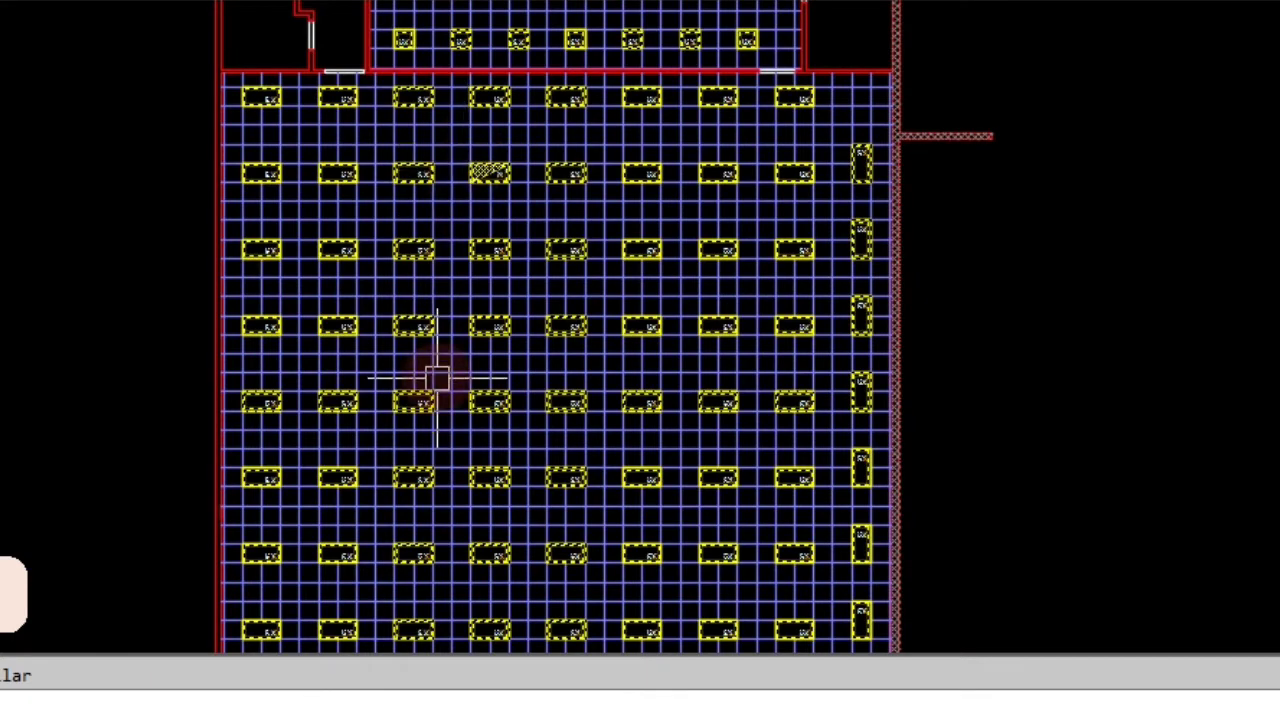
scroll(437, 378, "up", 3)
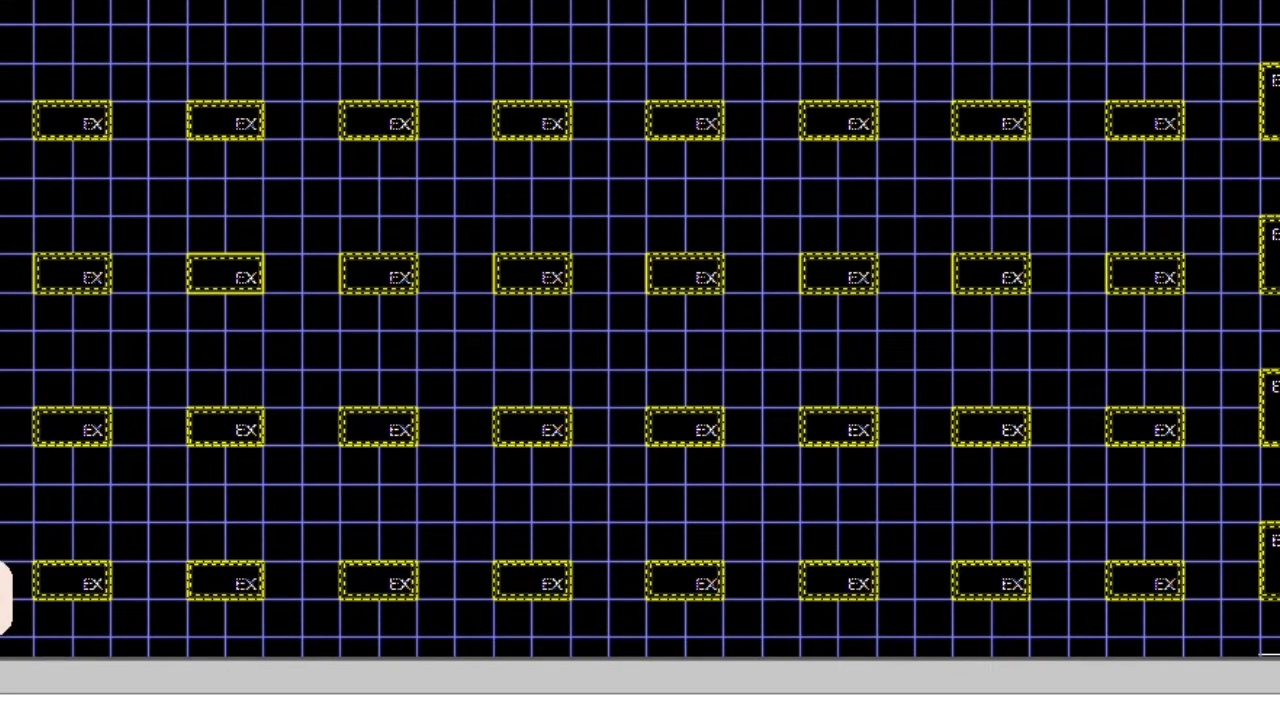
Change the shared EX attribute of all selected fixtures to NEW, then undo back to EX
key("ctrl+1")
left_click(770, 670)
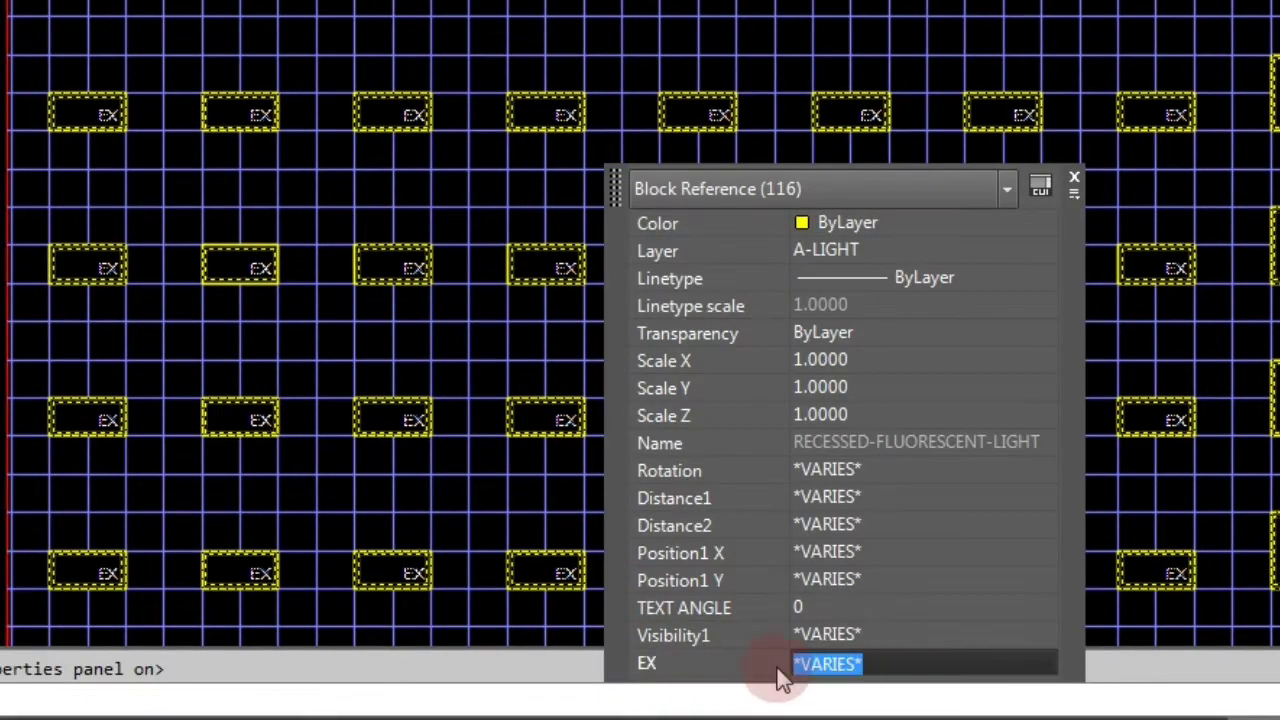
type("N")
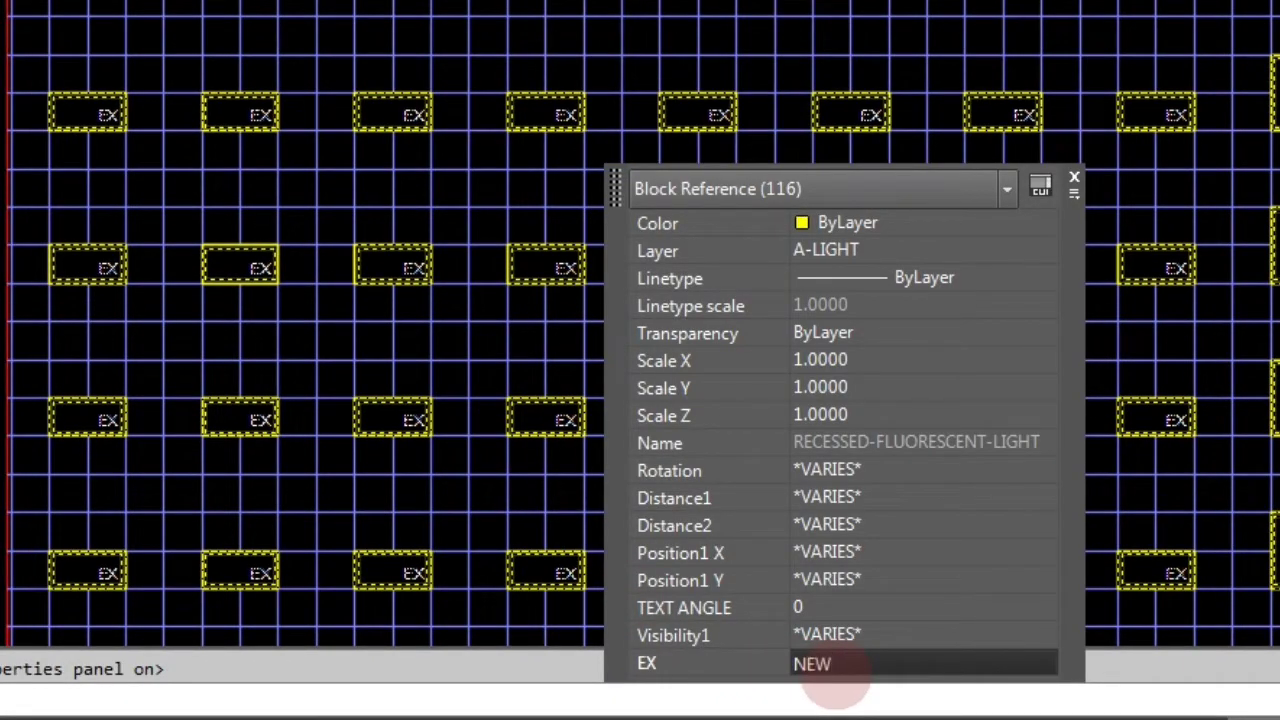
type("EW")
key("Return")
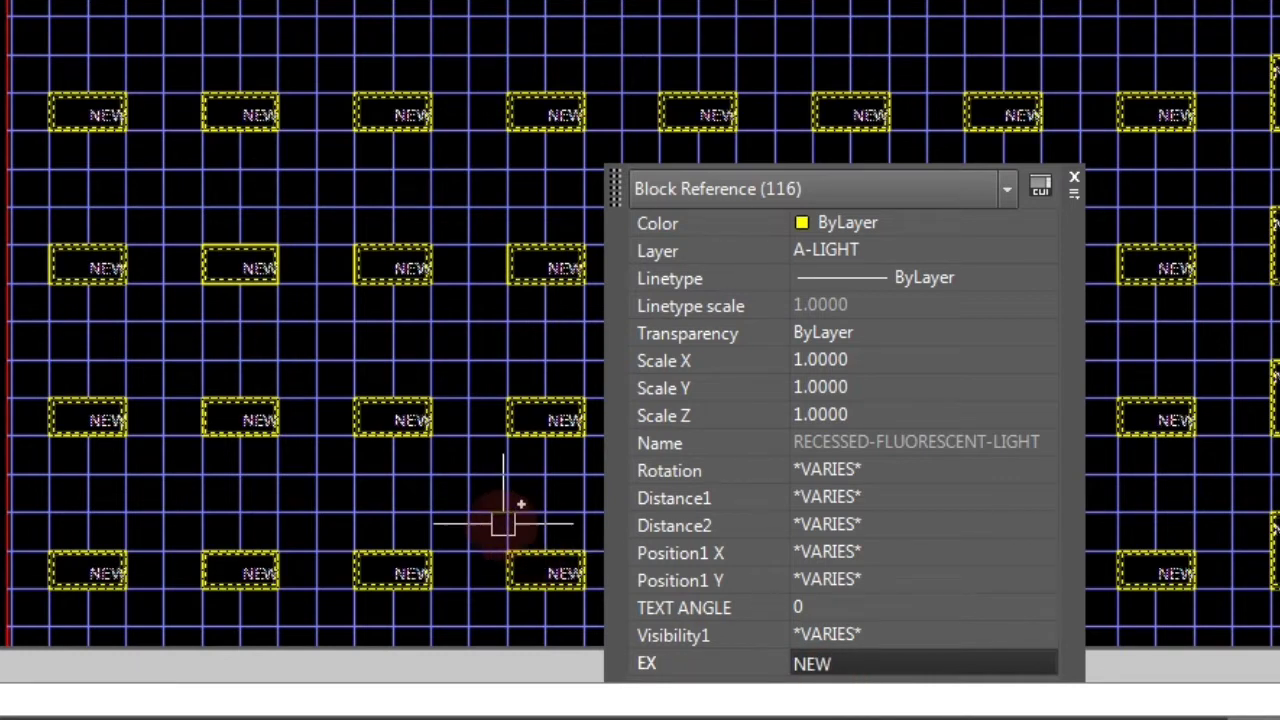
key("Escape")
key("ctrl+1")
key("ctrl+z")
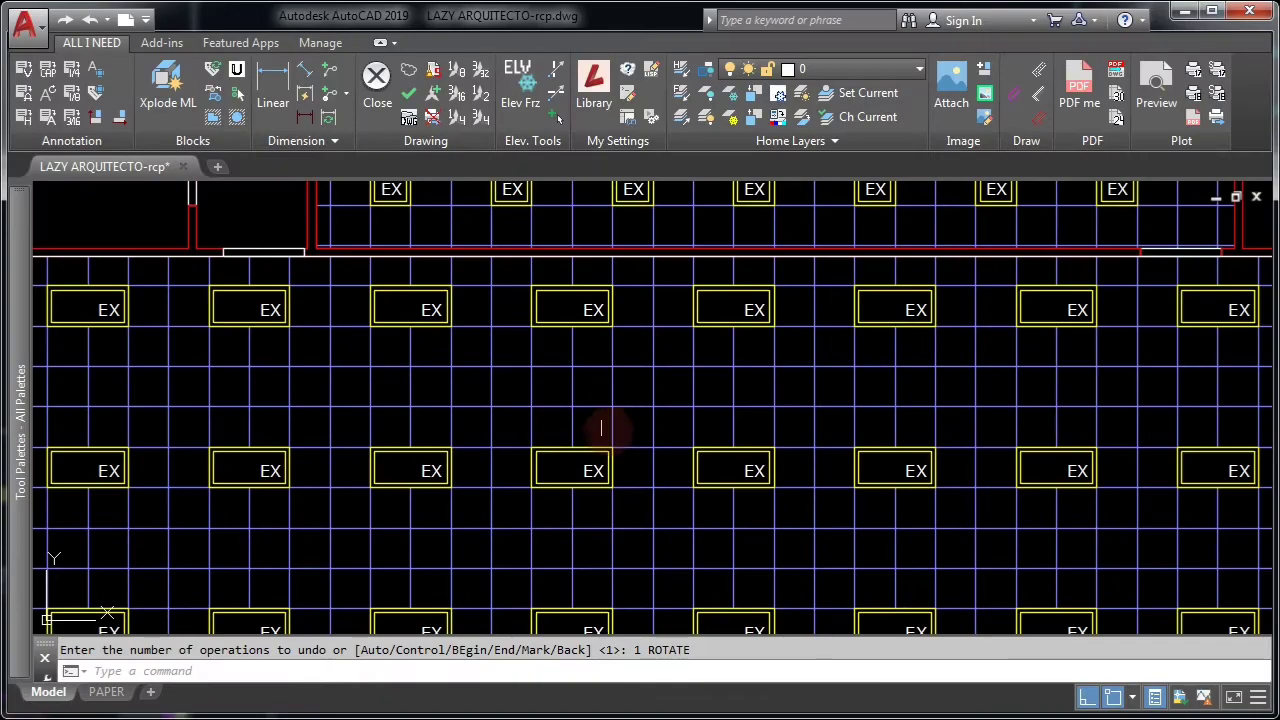
Grip-stretch a single fixture's length, trying 2'-0" and 4'-0"
scroll(491, 366, "up", 3)
middle_click_drag(491, 366, 586, 391)
left_click(586, 391)
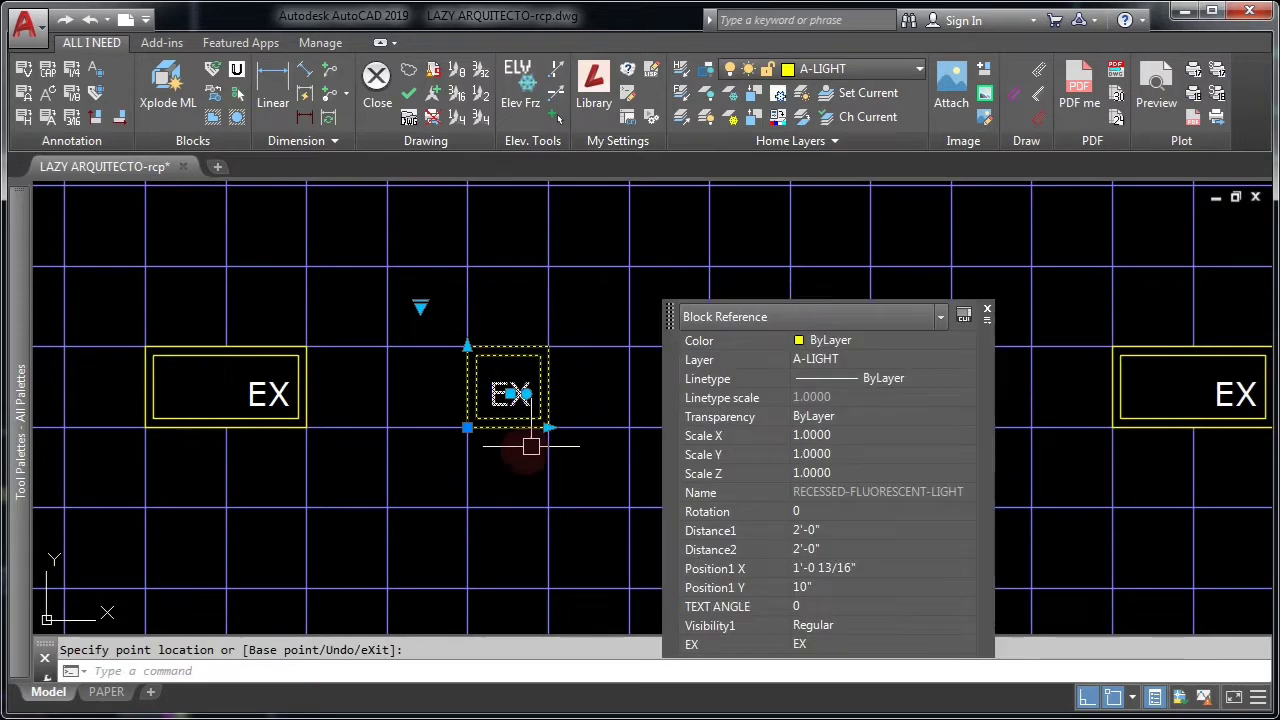
left_click(461, 355)
key("Escape")
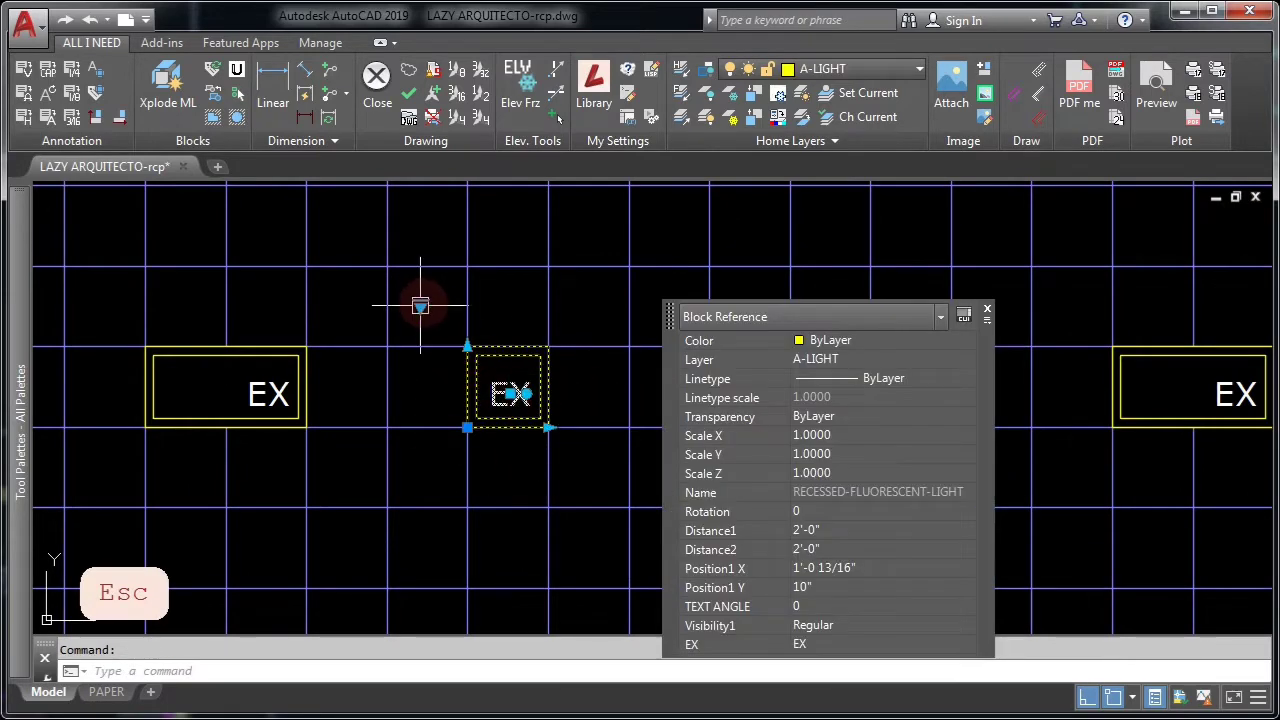
left_click(548, 427)
key("Escape")
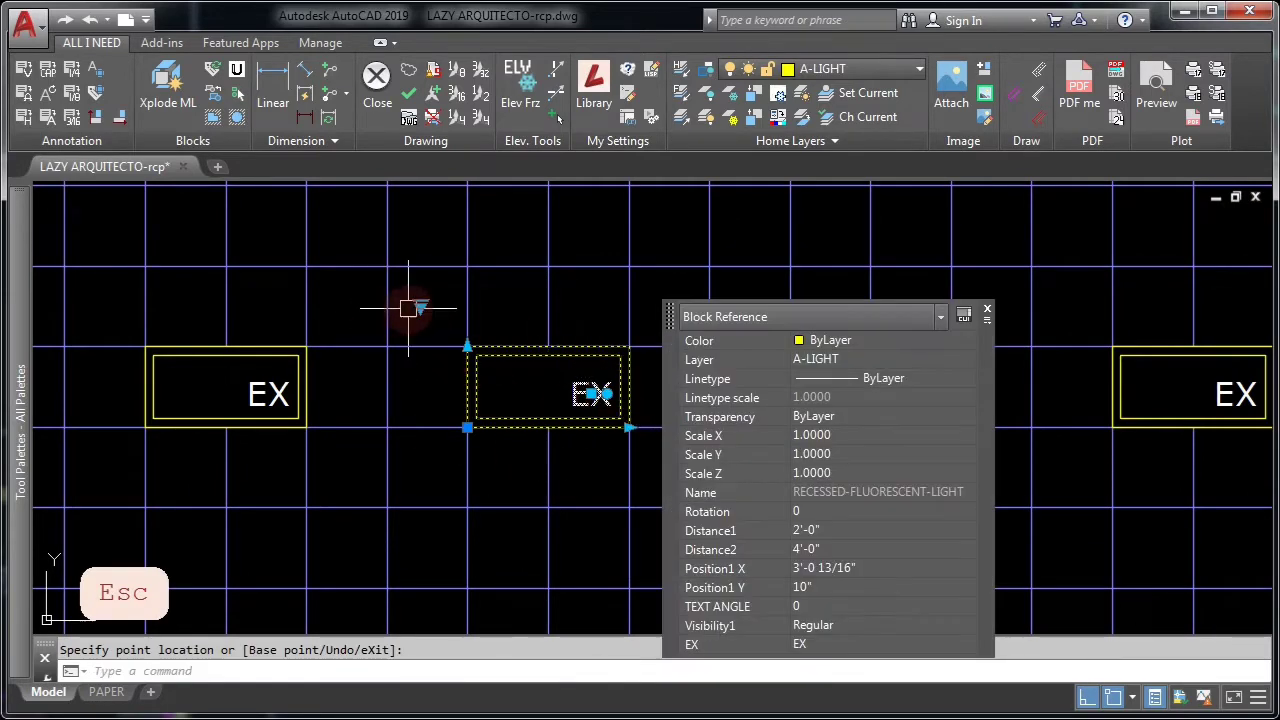
Switch the fixture to the EMERGENCY visibility state
left_click(414, 300)
key("Escape")
left_click(421, 307)
left_click(480, 338)
key("Escape")
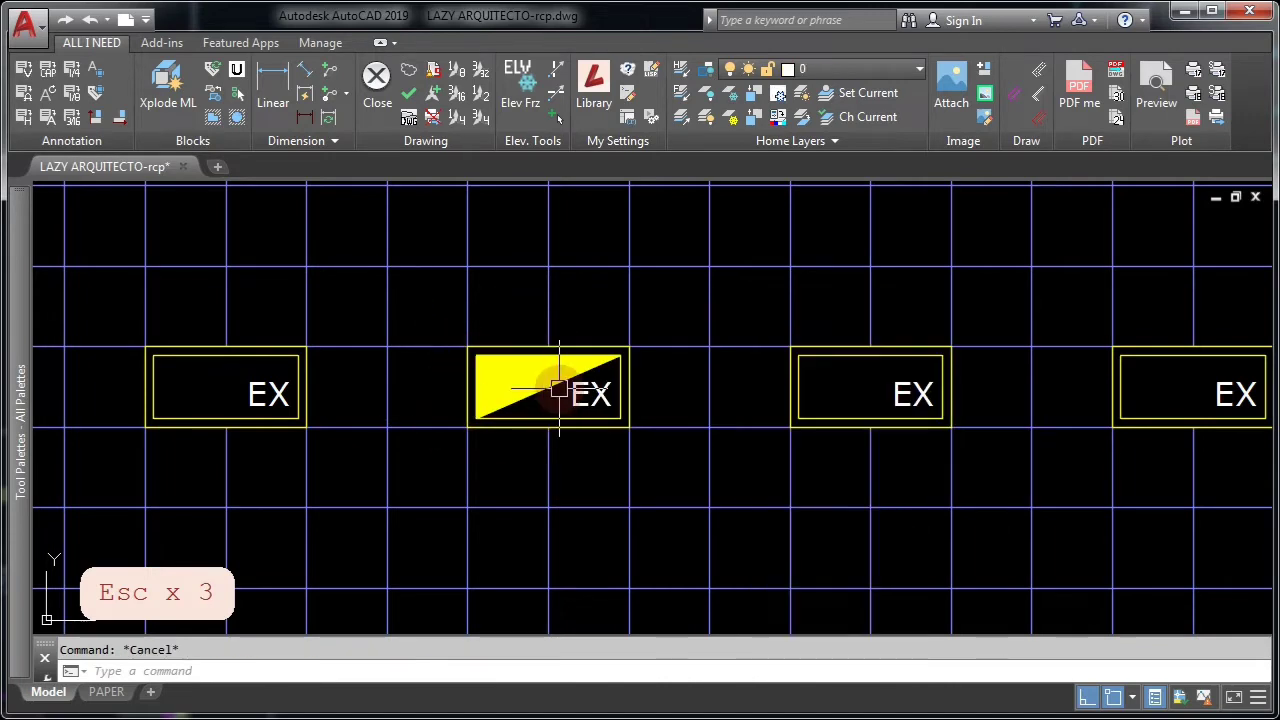
Change the fixture's attribute value from EX to N in the Enhanced Attribute Editor
double_click(580, 398)
type("a")
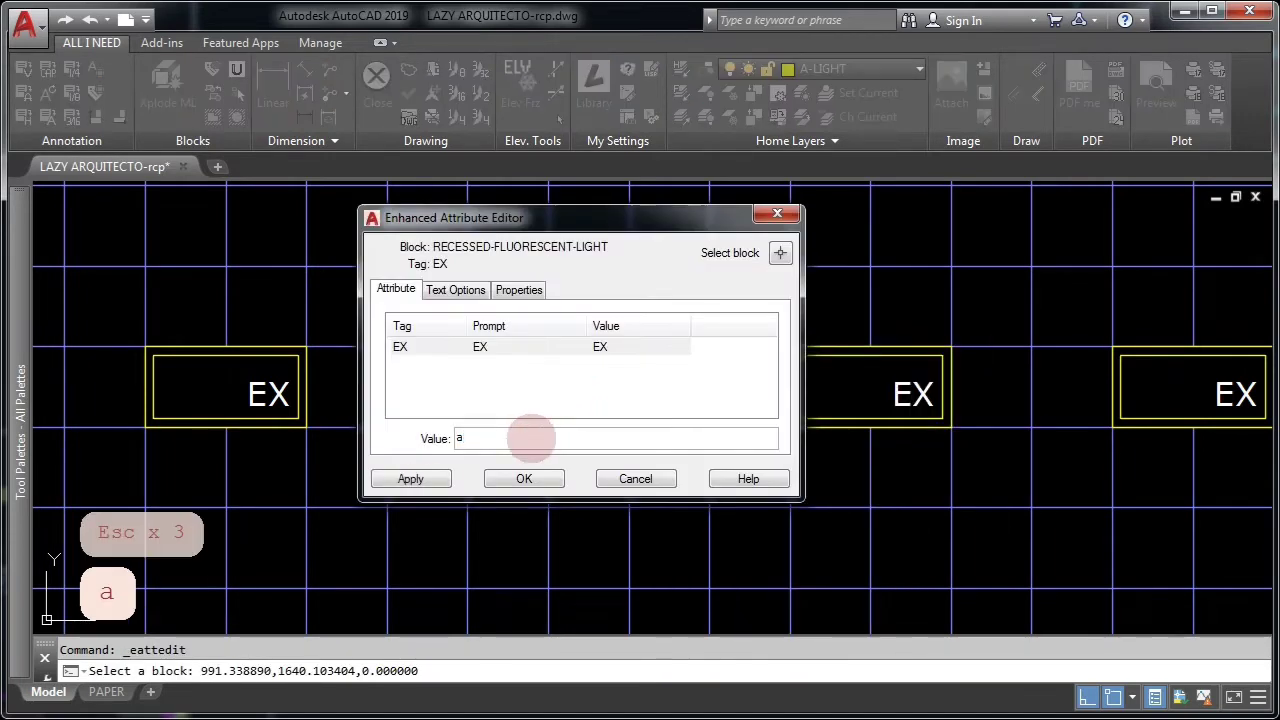
key("BackSpace")
type("n")
key("BackSpace")
key("Caps_Lock")
type("N")
left_click(524, 478)
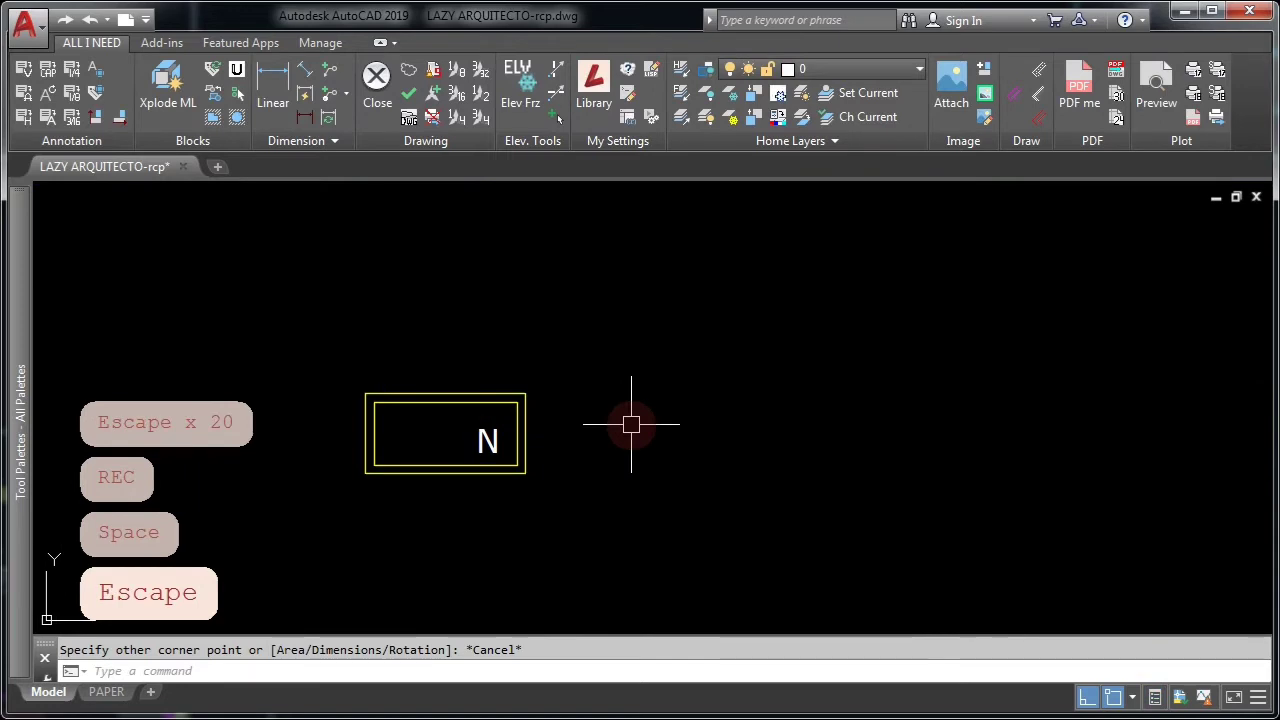
type("REC")
key("space")
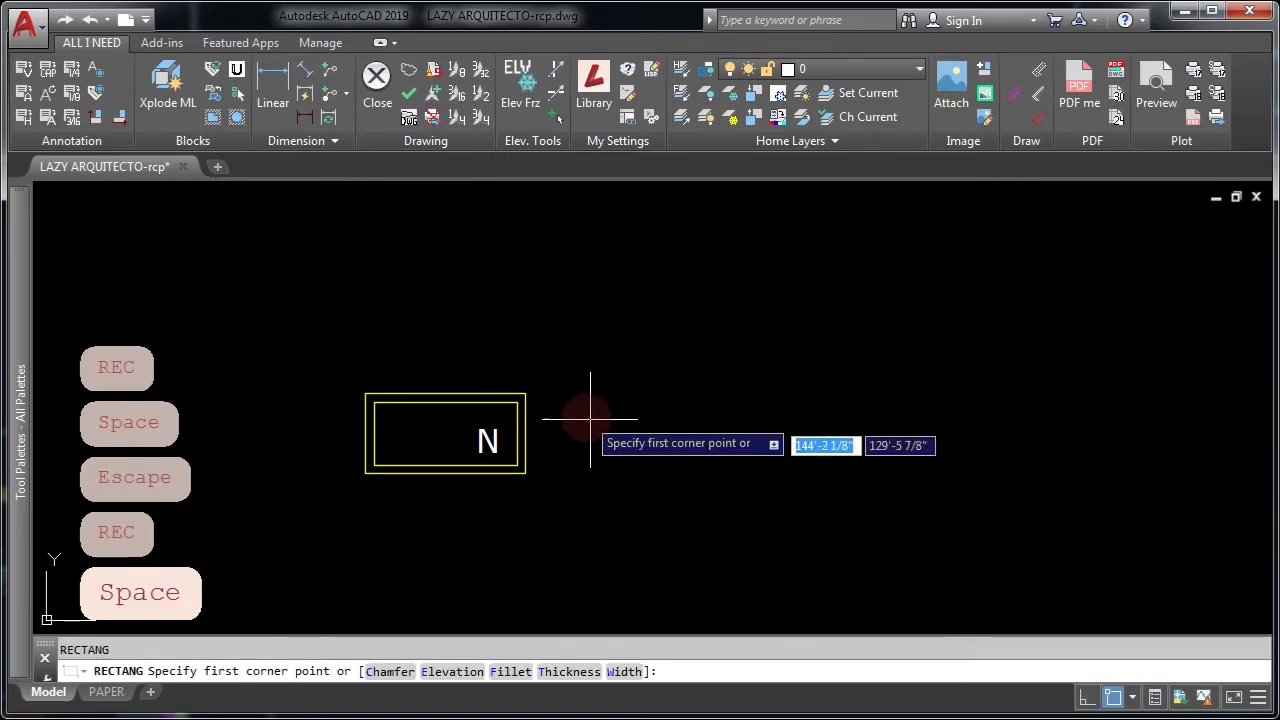
Draw a 2' by 4' rectangle just right of the fixture
left_click(575, 405)
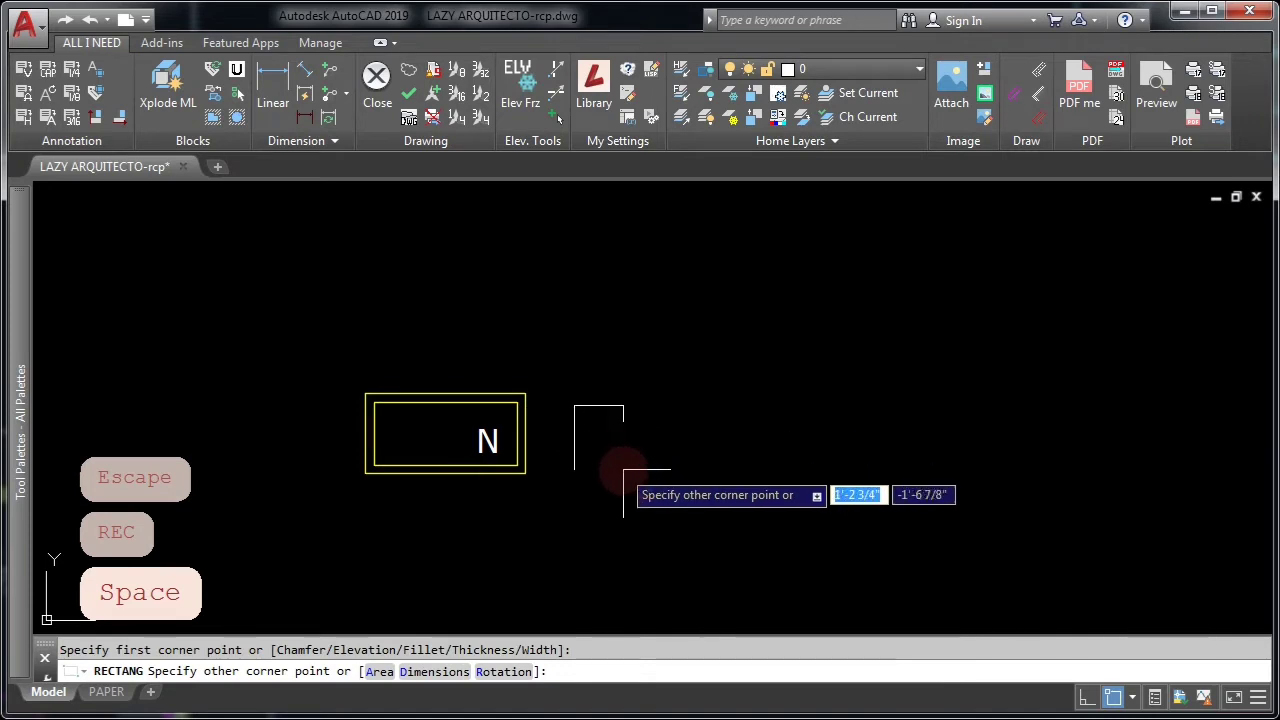
type("D")
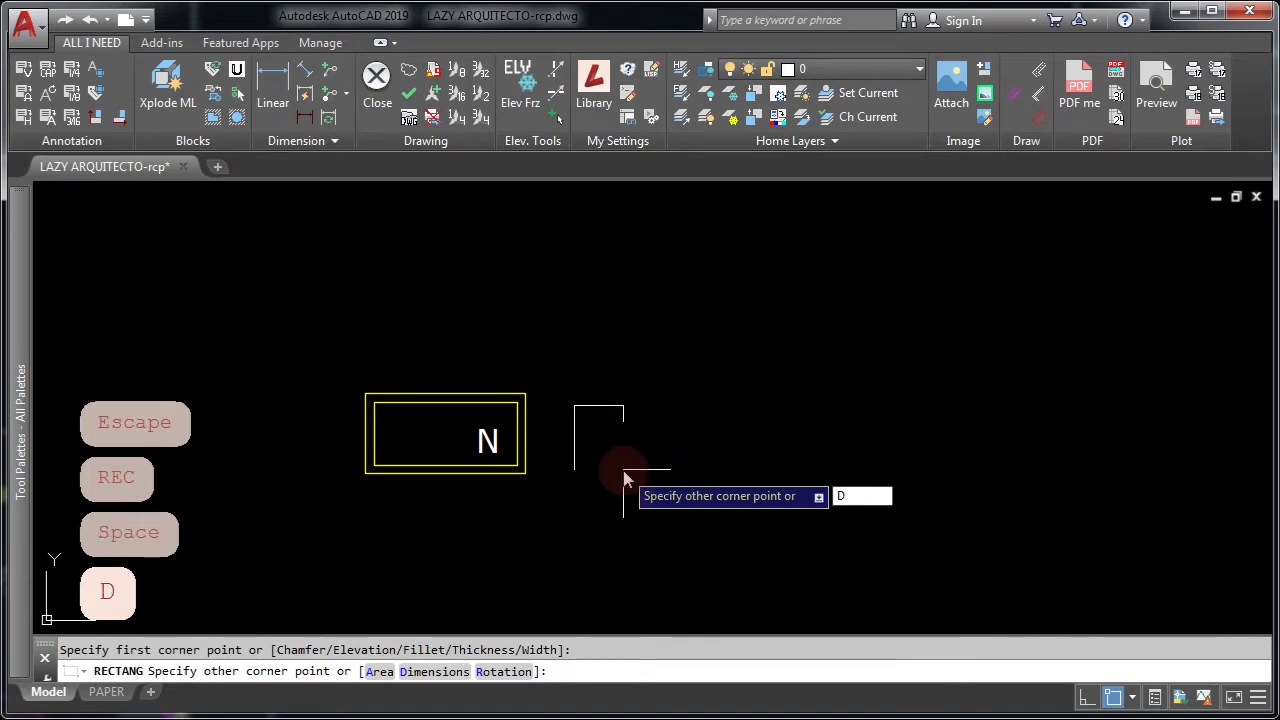
key("space")
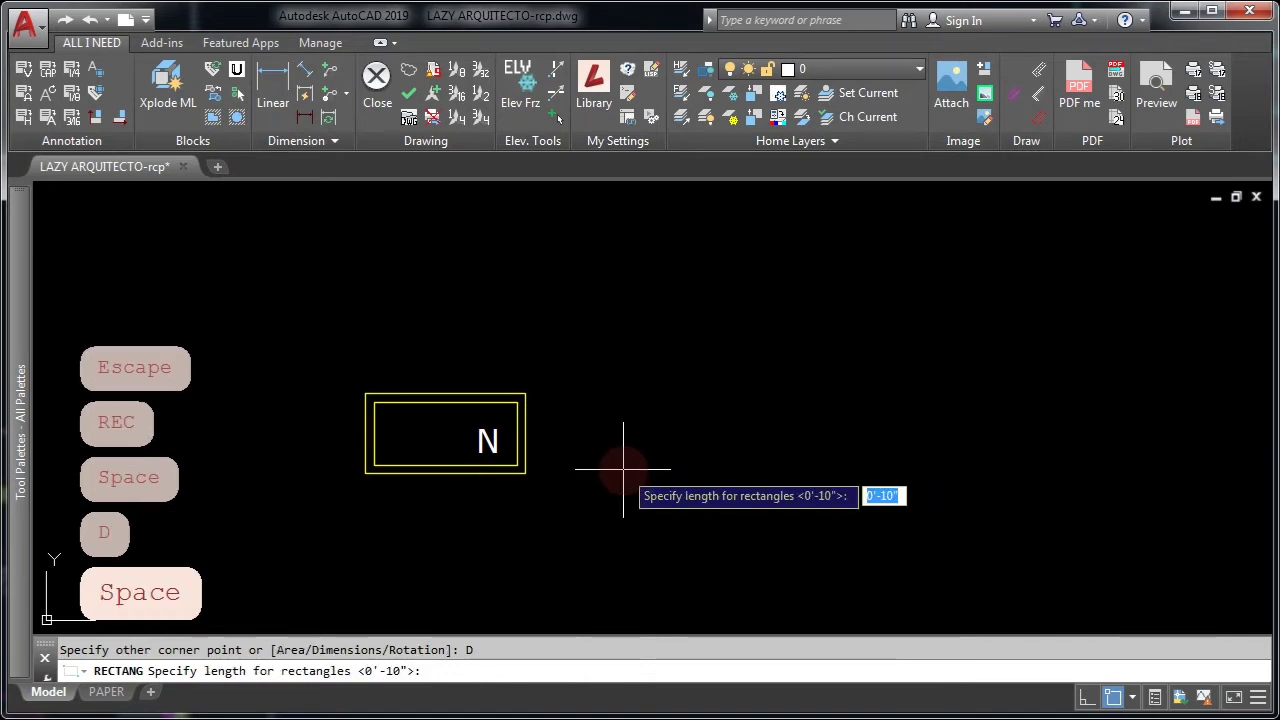
type("2'")
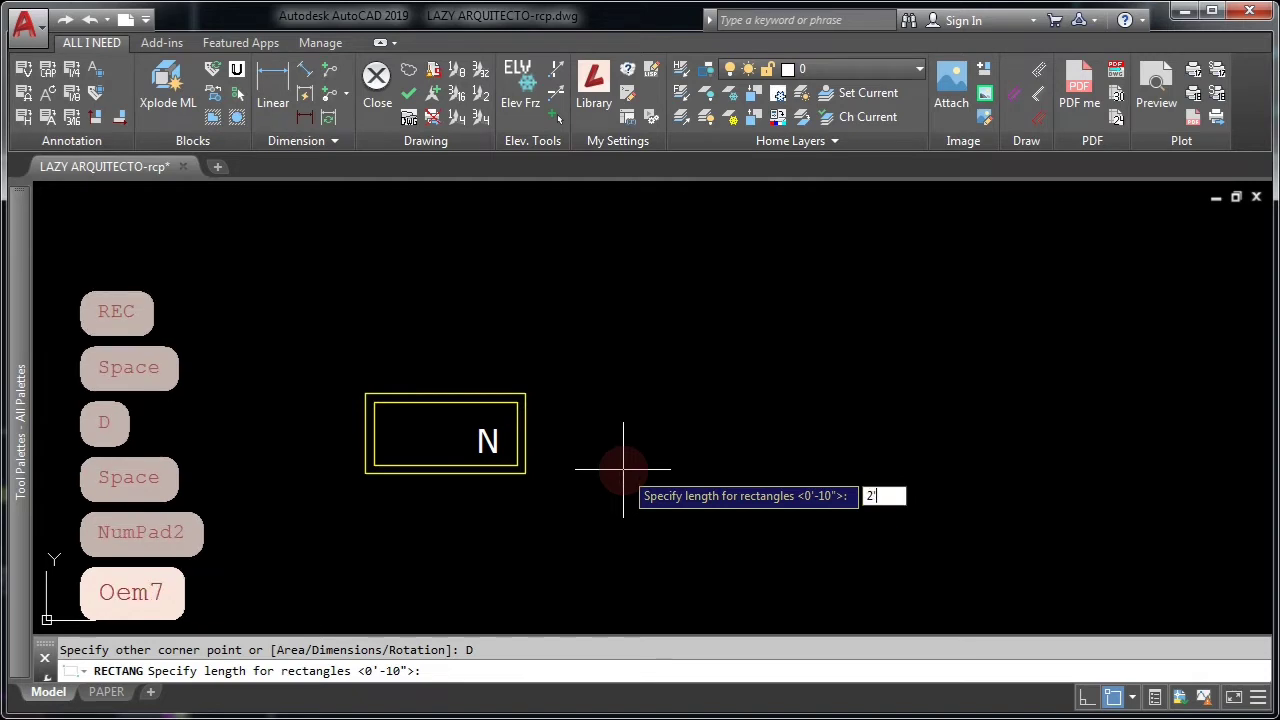
key("Return")
type("4")
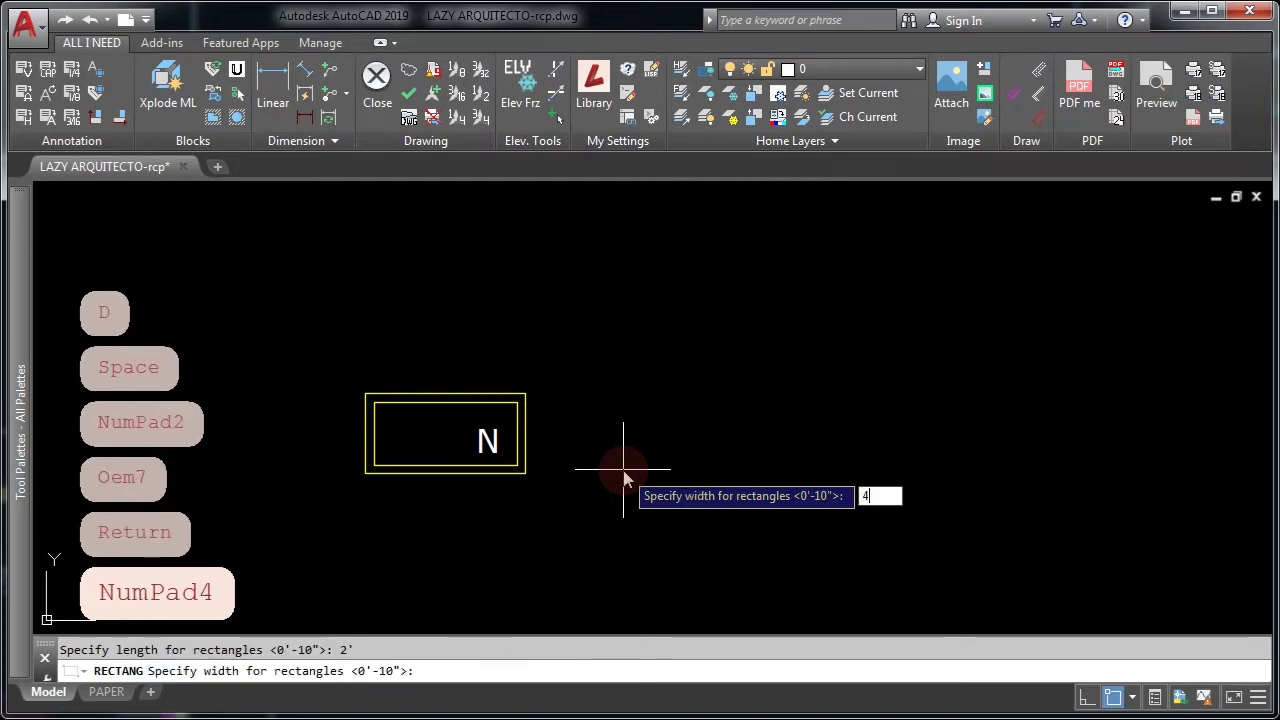
type("'")
key("Return")
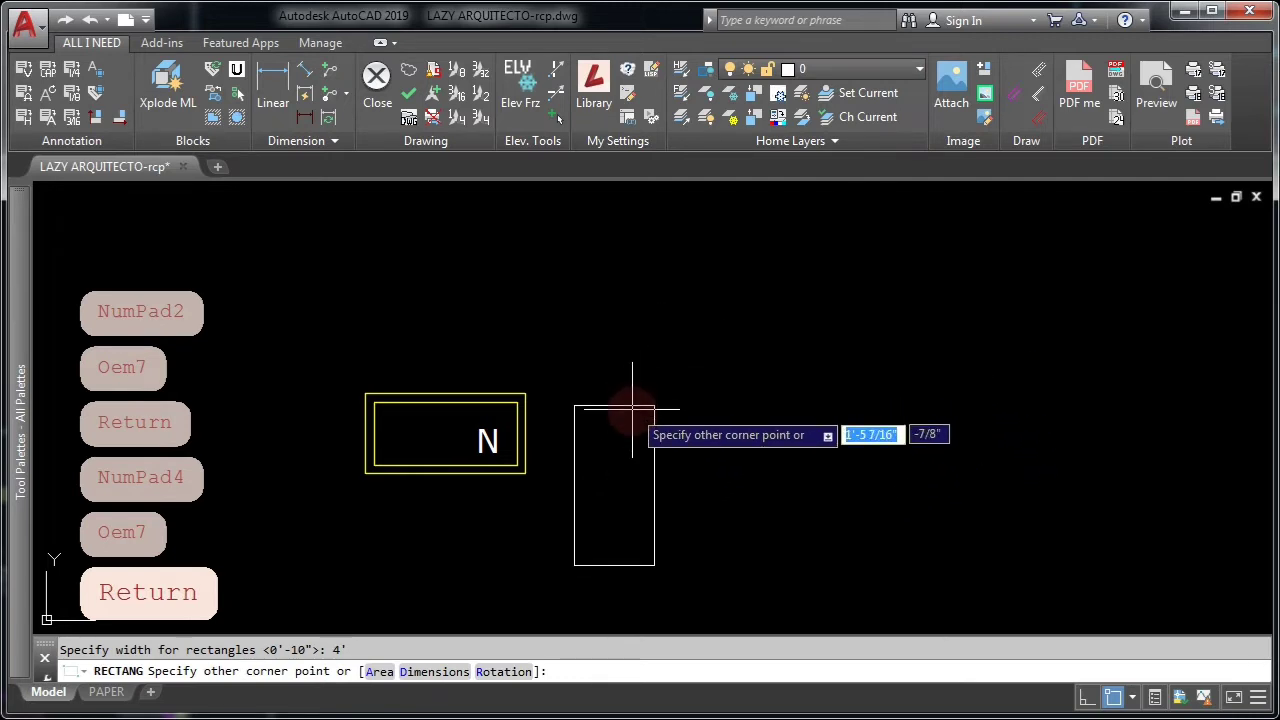
left_click(631, 431)
Rotate the rectangle 90° to lie horizontally and move it beside the N fixture
left_click(630, 405)
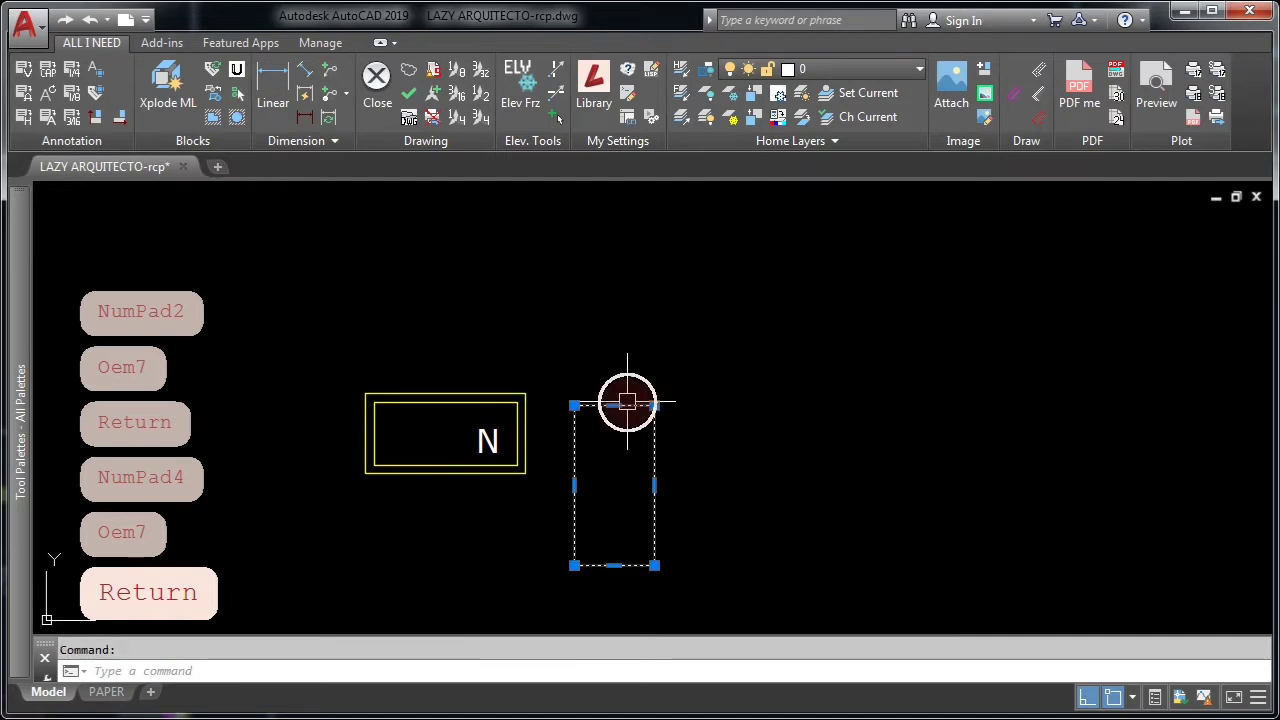
type("ro")
key("space")
left_click(623, 432)
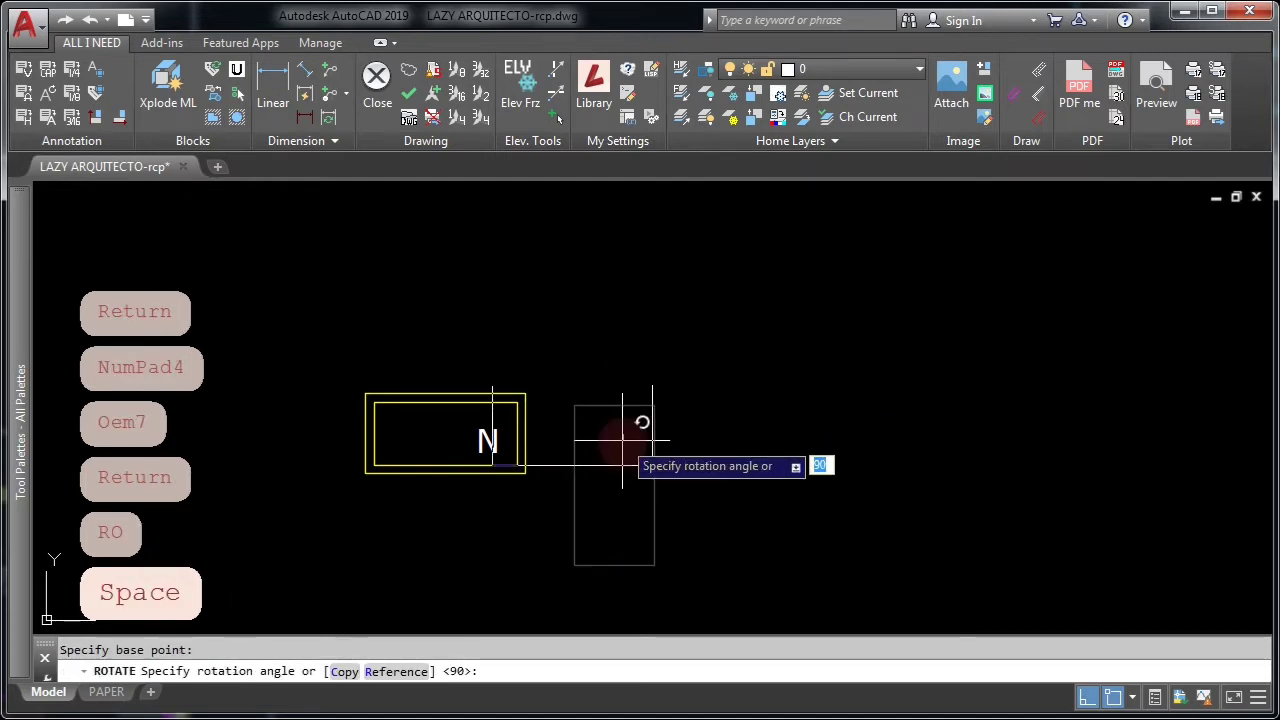
key("Escape")
scroll(621, 451, "up", 3)
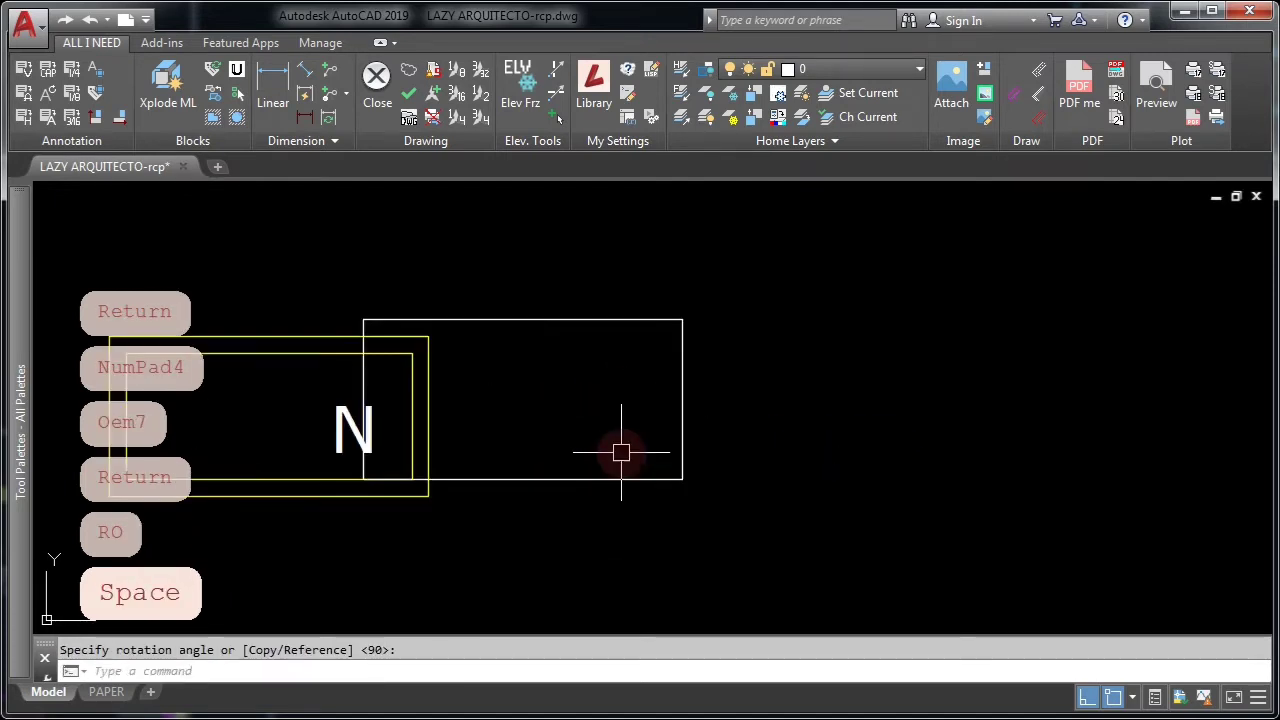
key("Escape")
mouse_move(580, 477)
left_mouse_down()
mouse_move(673, 517)
mouse_move(691, 509)
left_mouse_up()
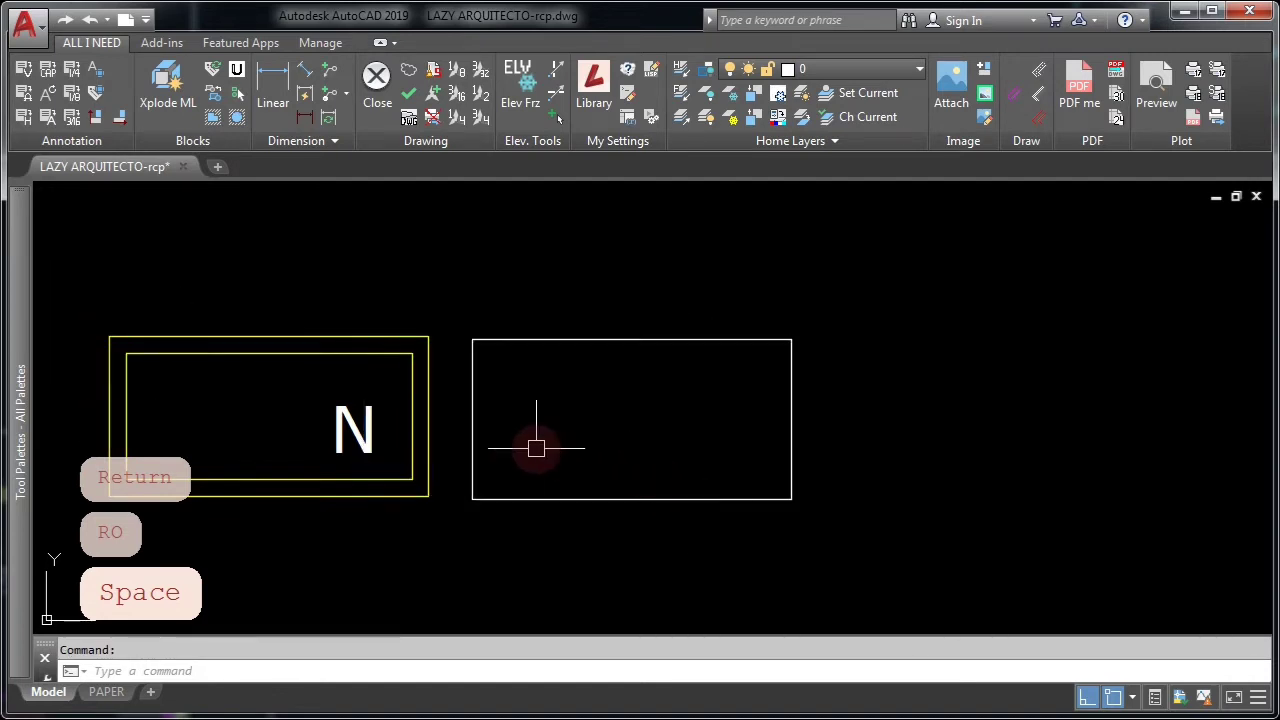
middle_click_drag(536, 447, 672, 457)
scroll(669, 452, "down", 3)
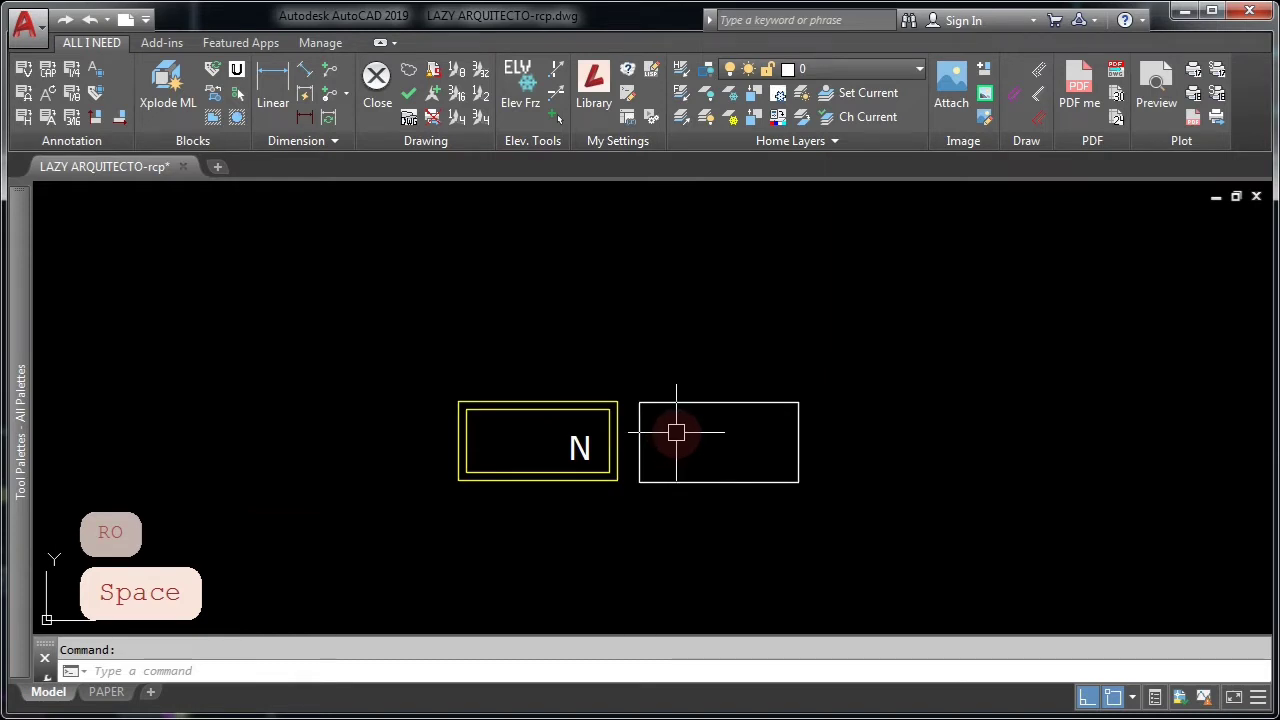
Offset the right rectangle 2 units inward to create an inner outline
type("o")
key("Return")
type("2")
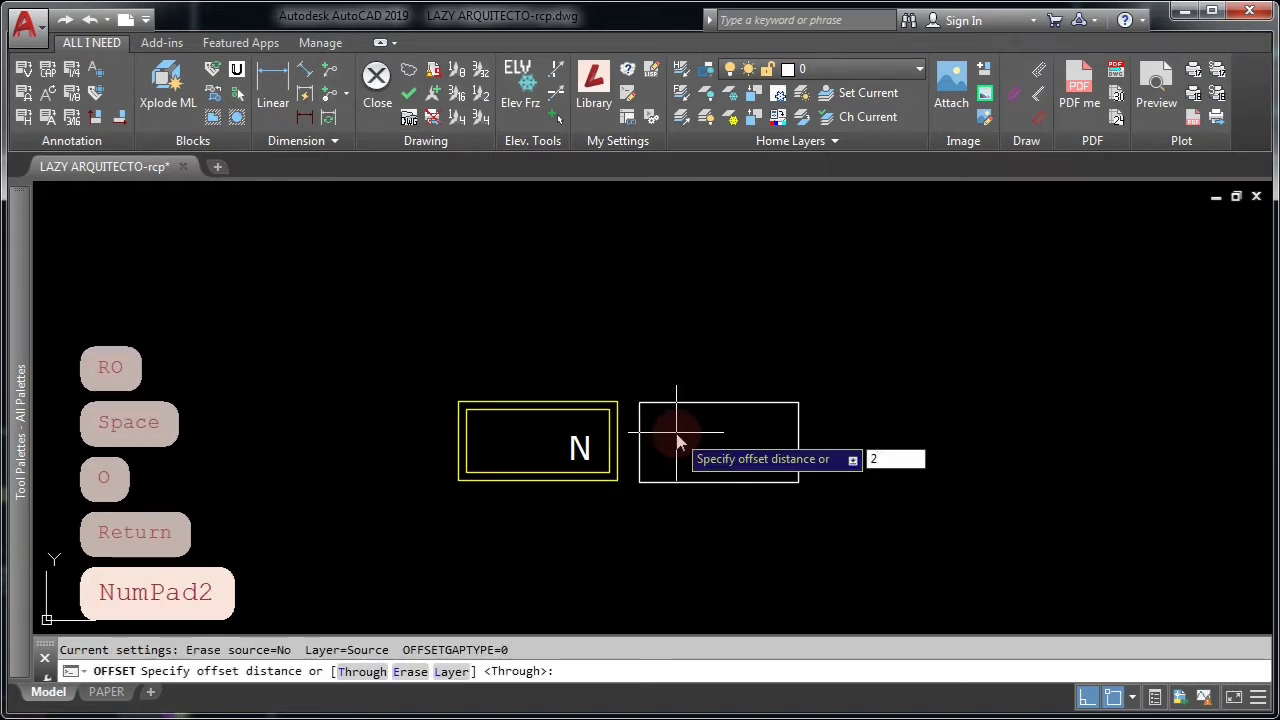
key("Return")
left_click(668, 403)
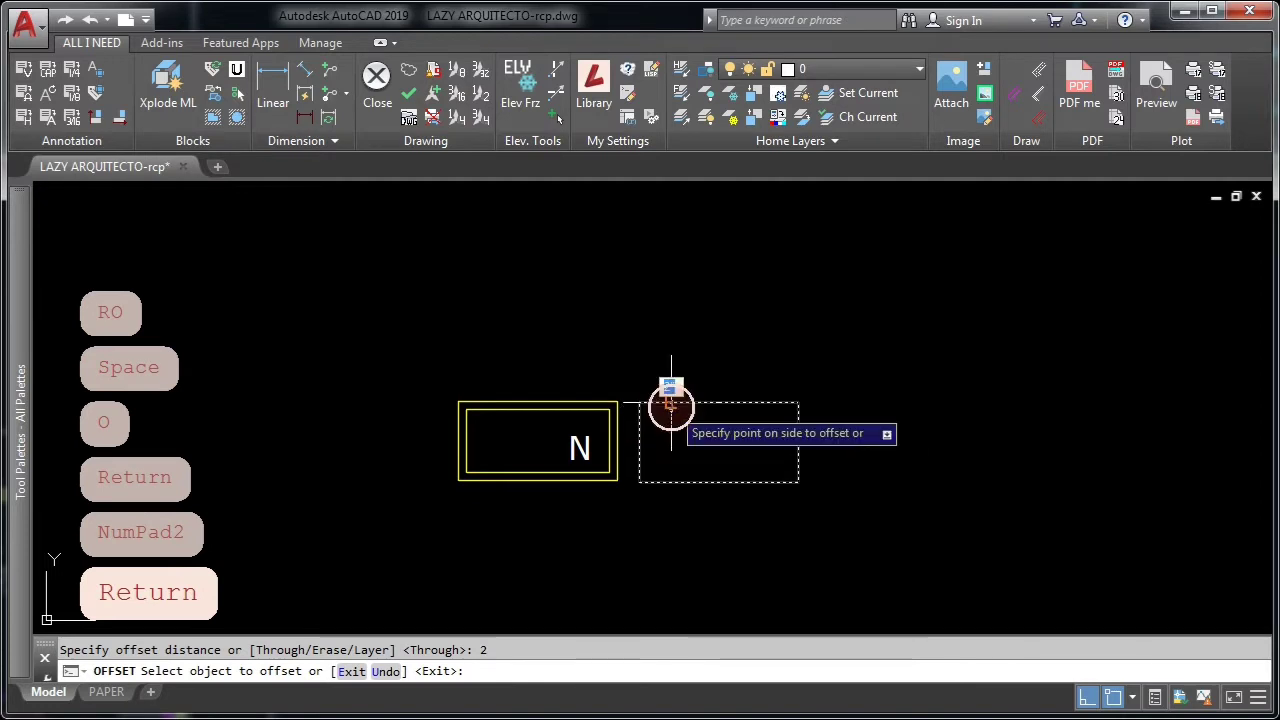
left_click(683, 432)
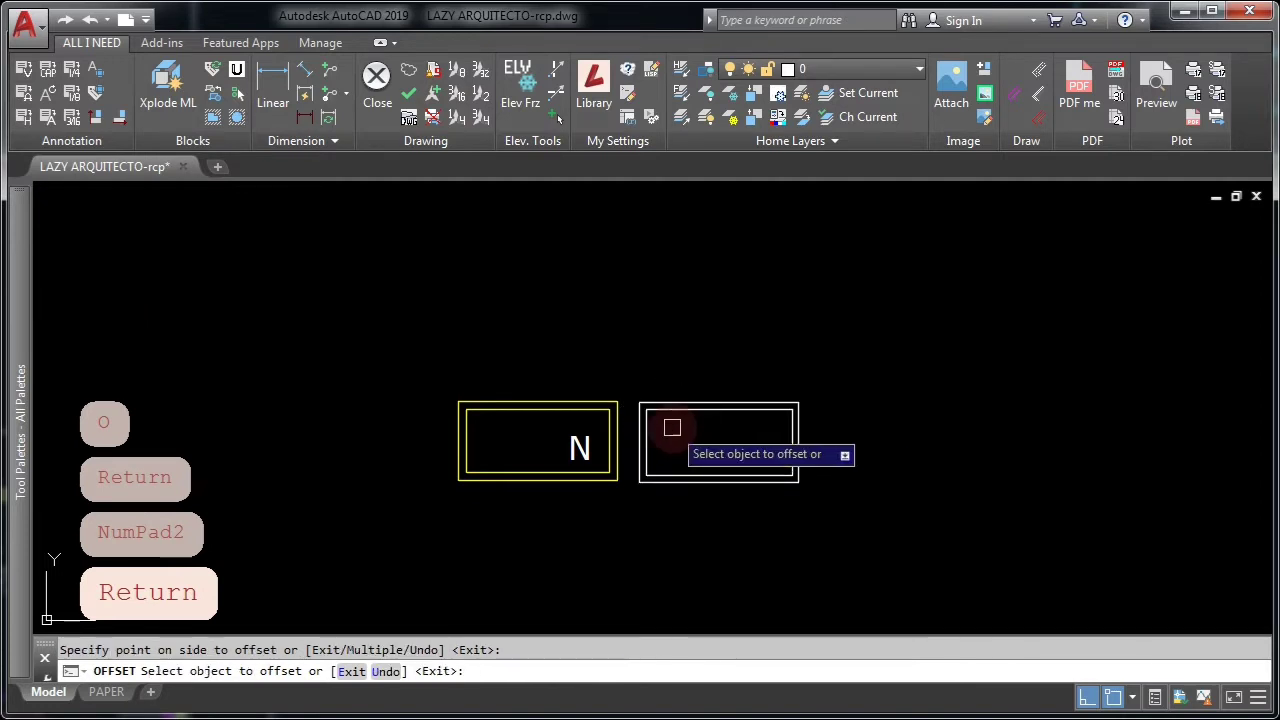
scroll(671, 430, "up", 3)
middle_click_drag(672, 428, 696, 428)
key("Escape")
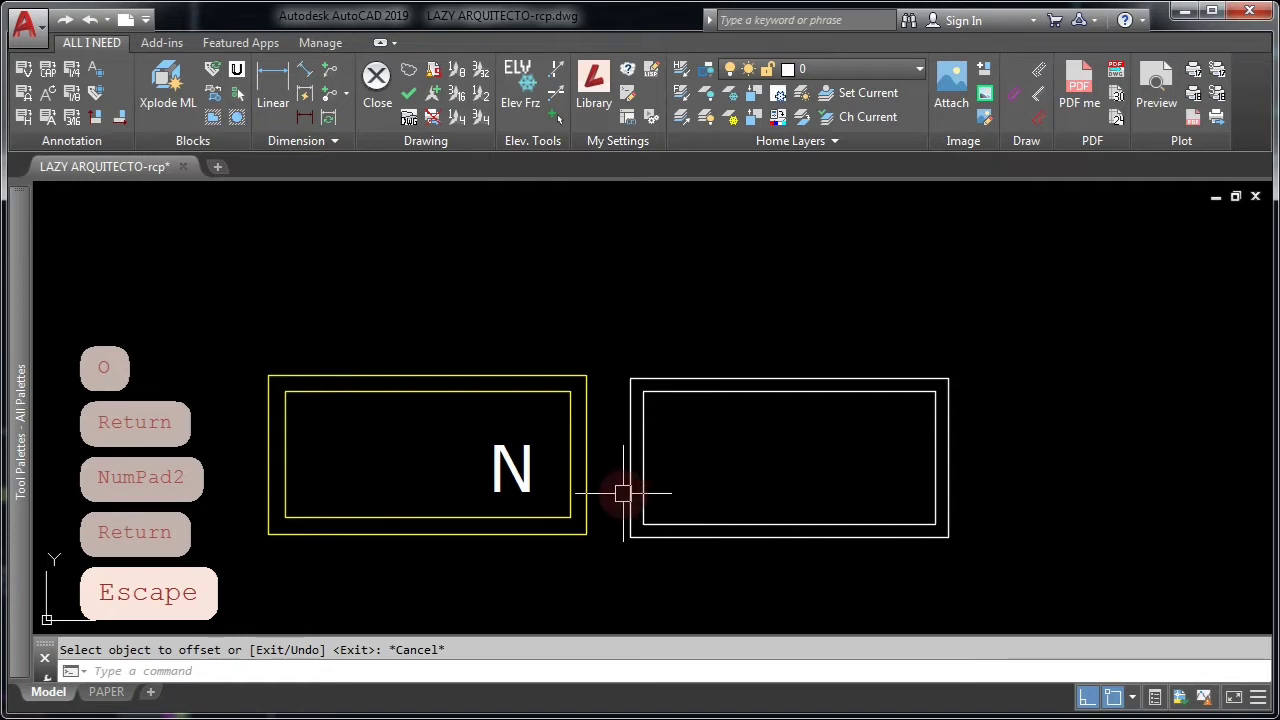
Window-select both nested rectangles on the right
middle_click_drag(683, 509, 668, 512)
middle_click_drag(815, 500, 777, 503)
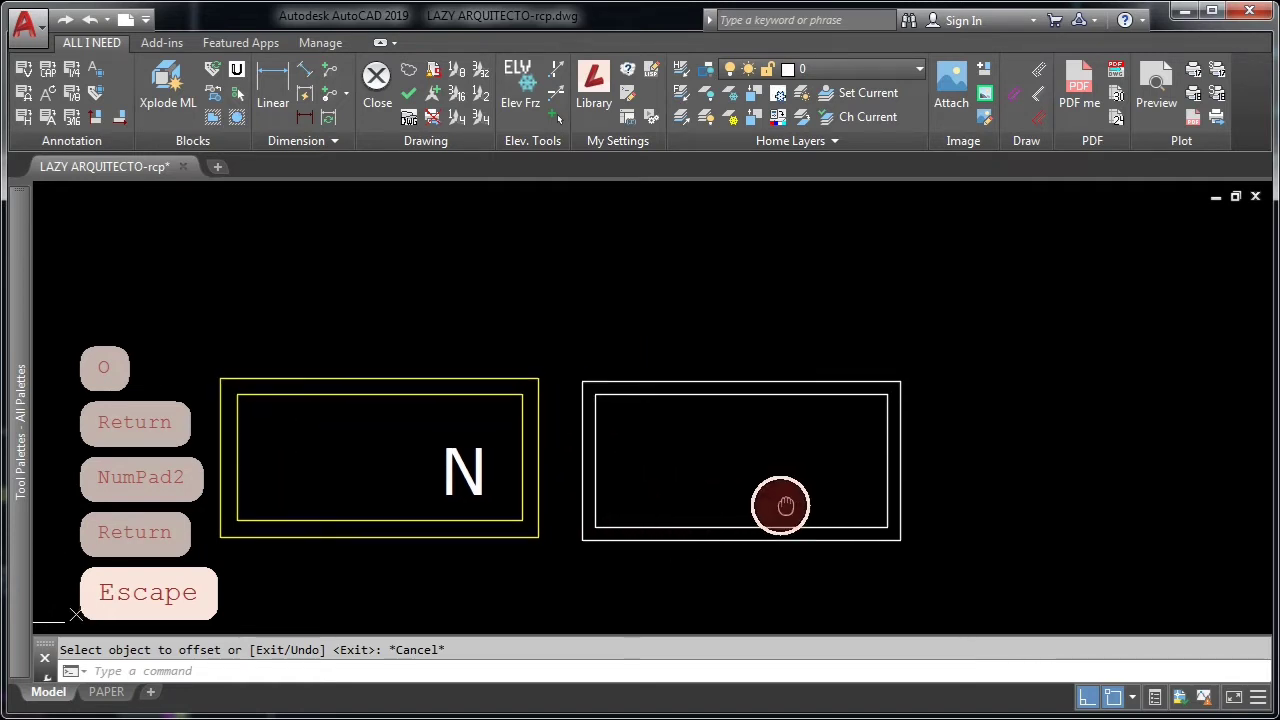
key("Escape")
key("Escape")
left_click(923, 545)
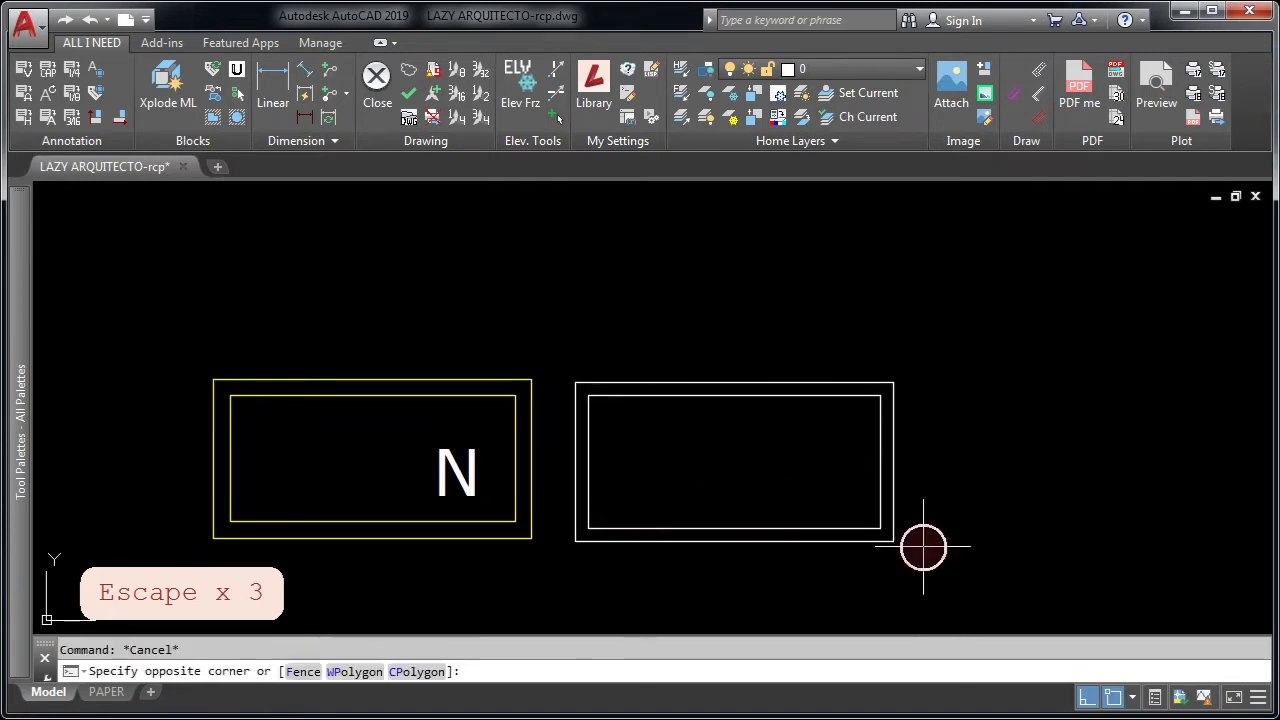
left_click(573, 353)
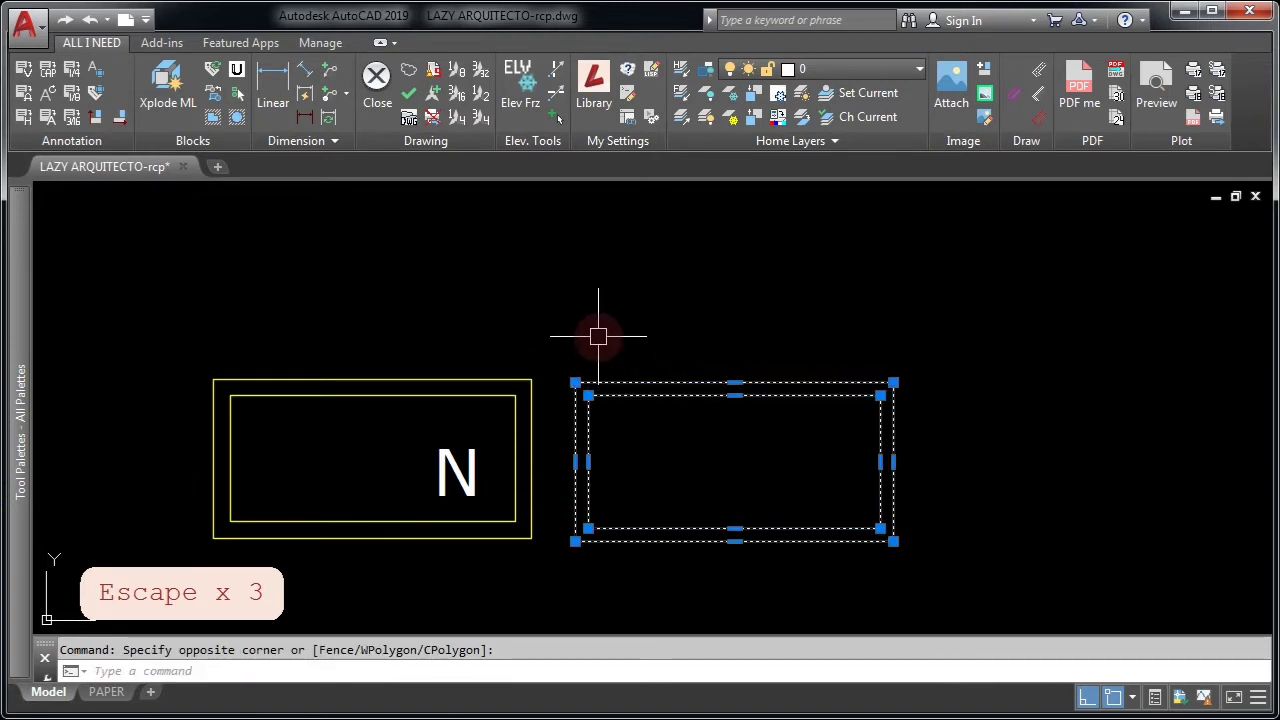
Start BLOCK and name the new block RECESSED_LIGHT_FIXTURE in Block Definition
type("BLOCL")
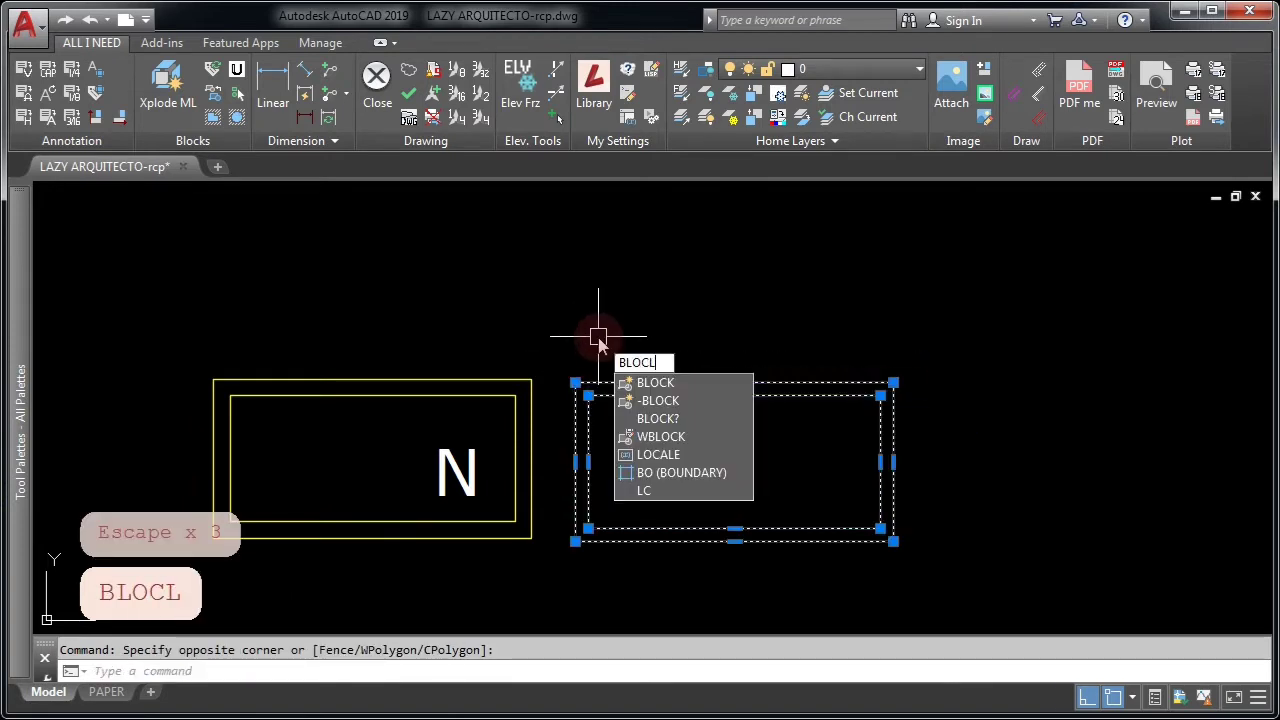
key("BackSpace")
type("K")
key("Return")
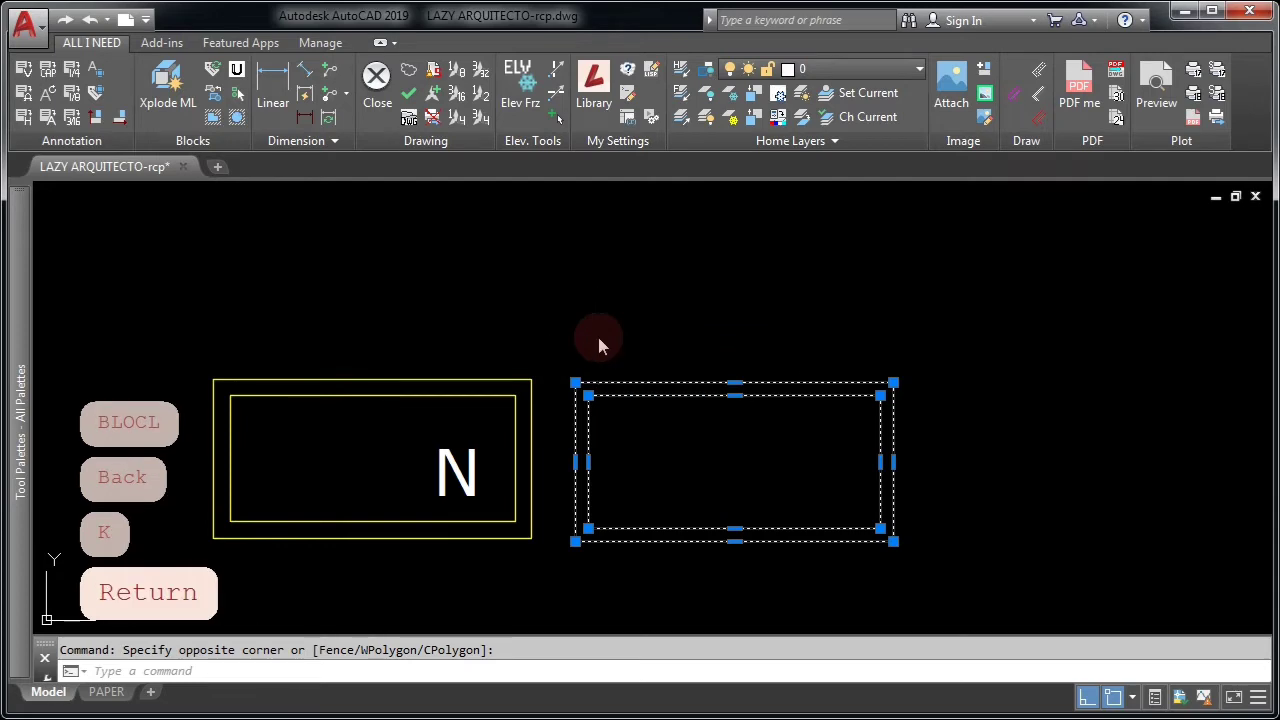
left_click_drag(683, 103, 558, 199)
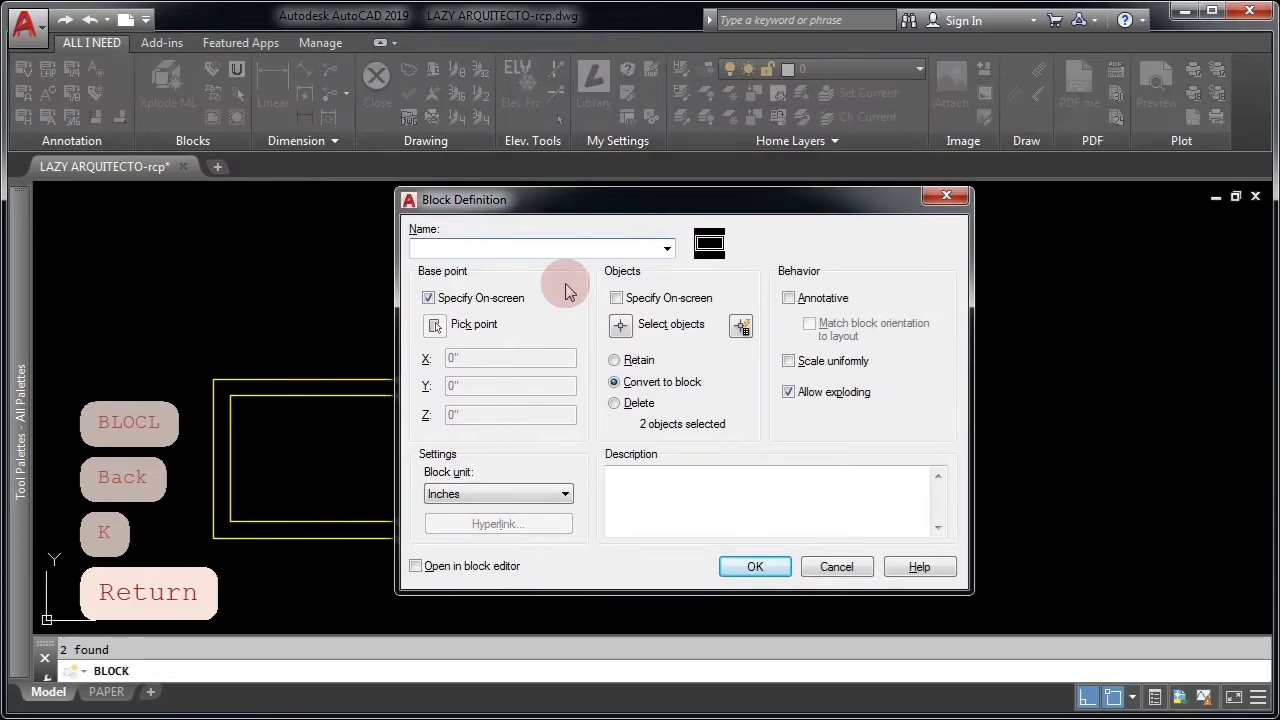
type("LIGHT-FI")
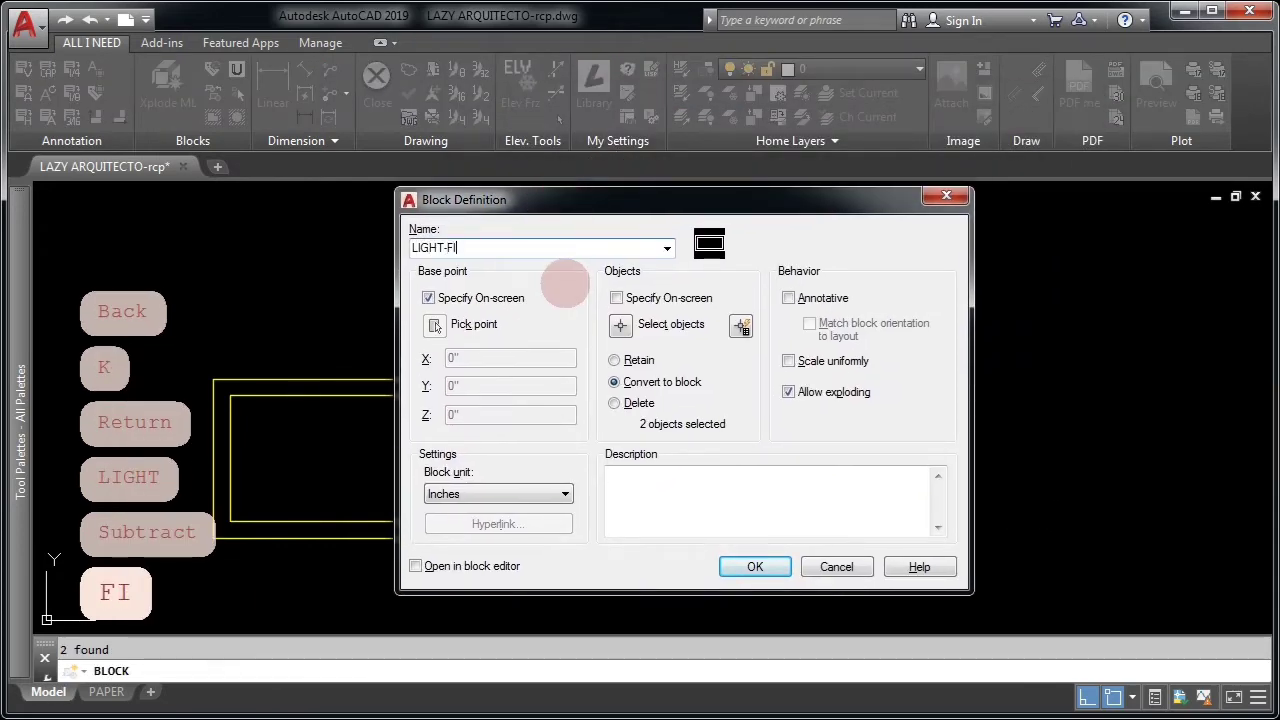
type("XTURE")
key("BackSpace")
type("RE")
key("Left")
key("Left")
key("Left")
key("Left")
key("Left")
key("Left")
key("Left")
key("Left")
key("Left")
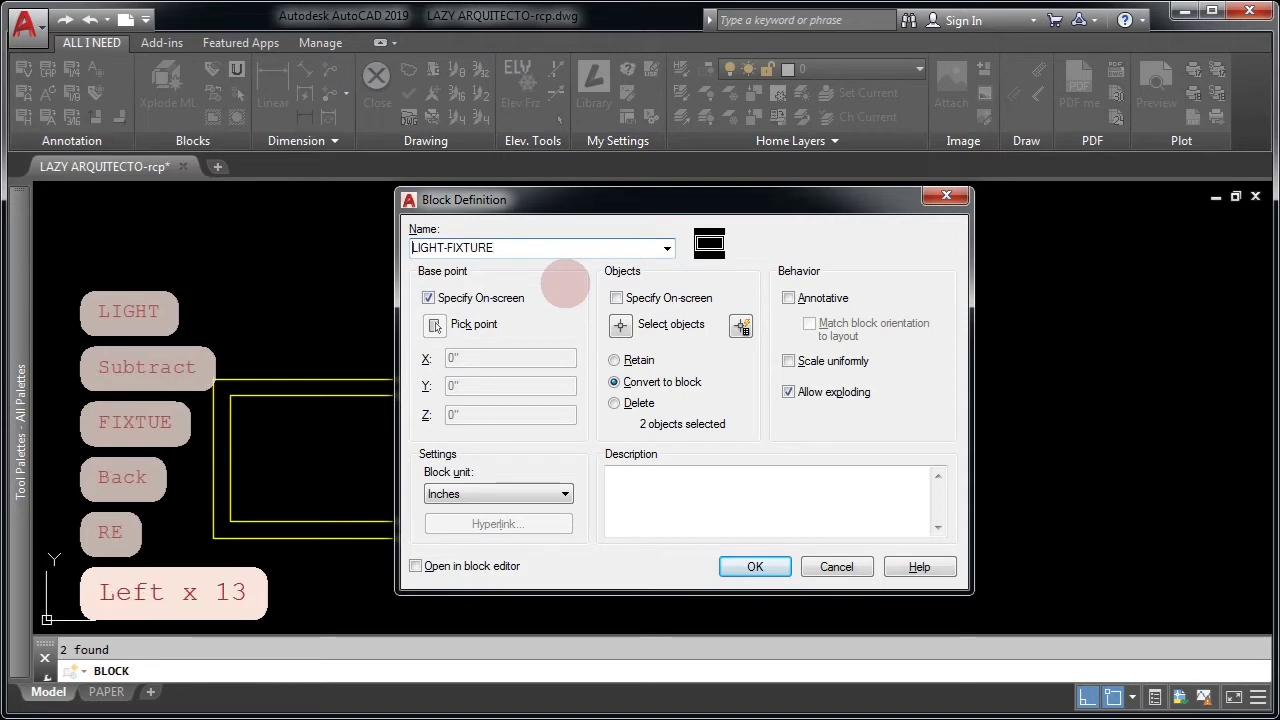
type("RECESSED")
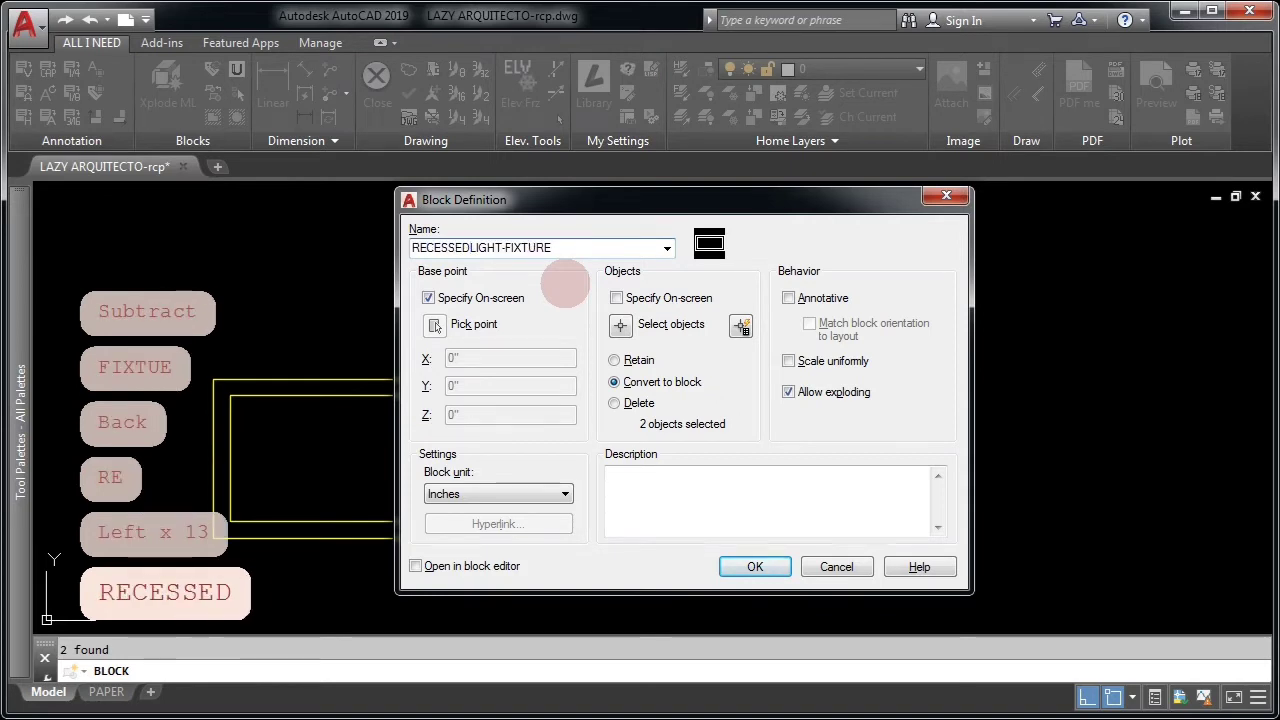
type("_")
key("Right")
key("Right")
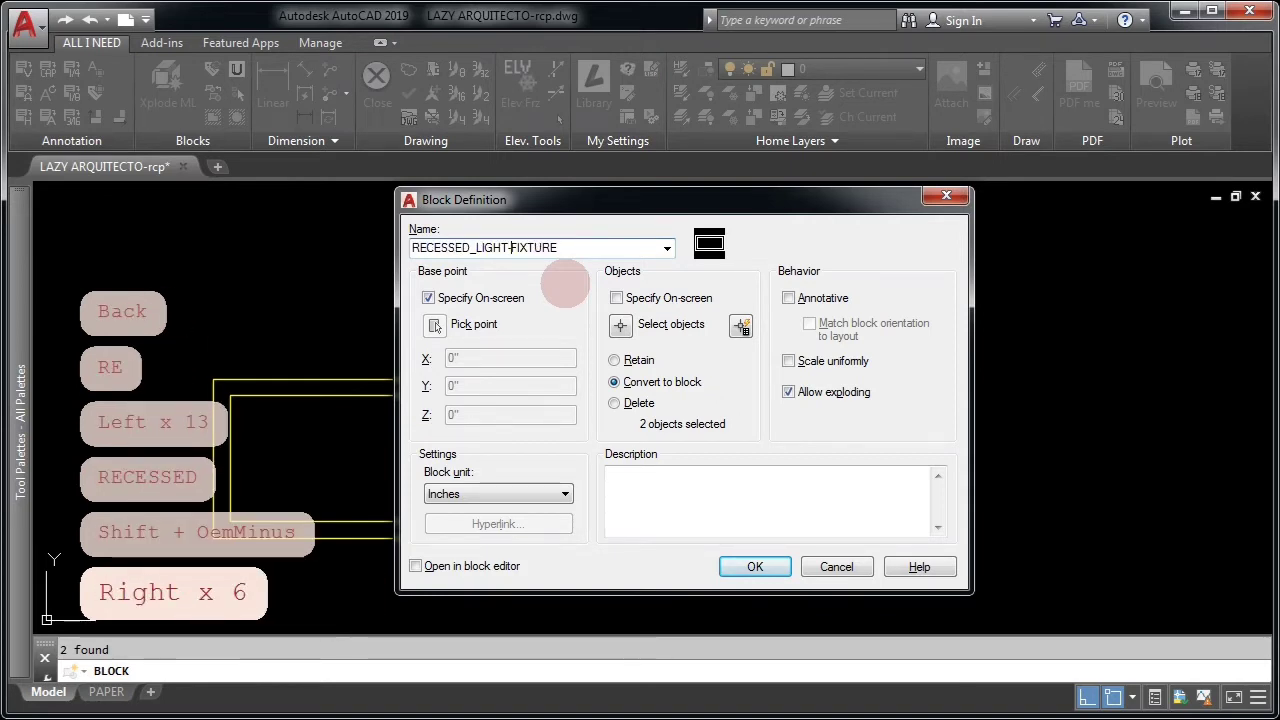
key("Right")
key("Left")
key("BackSpace")
type("_")
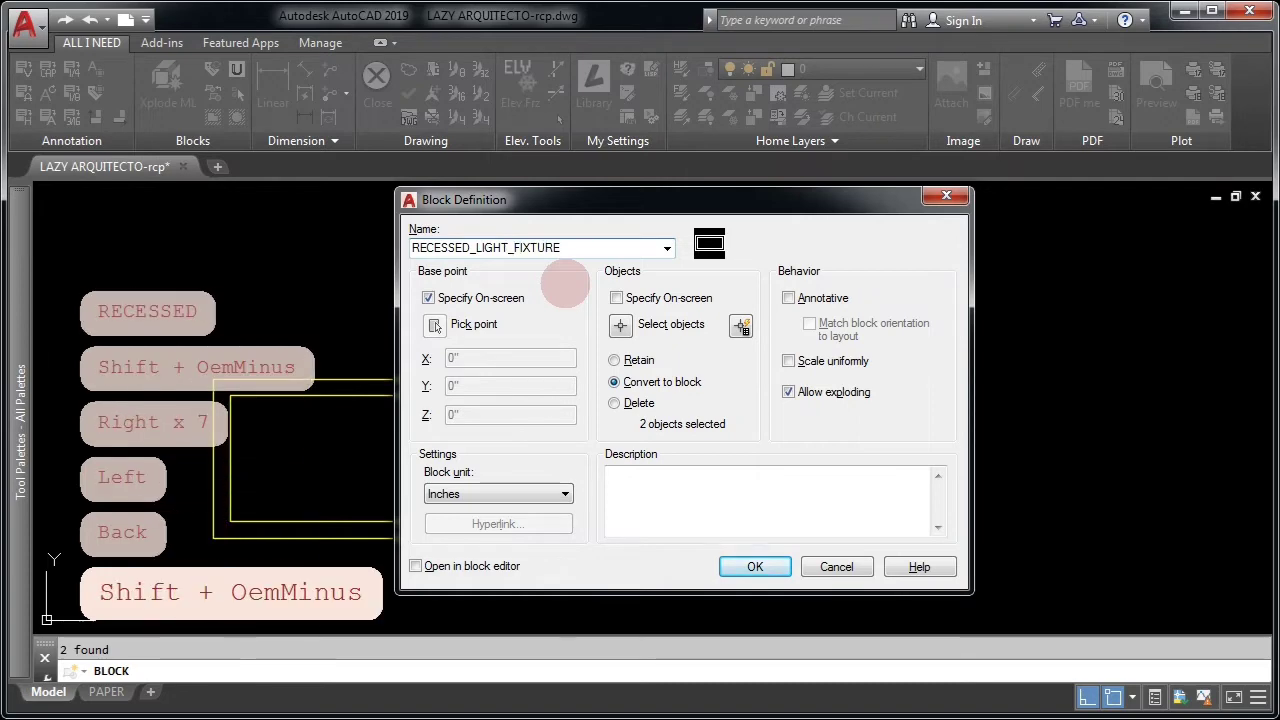
Confirm the block with its base point at the lower-left corner, then select it
left_click(740, 575)
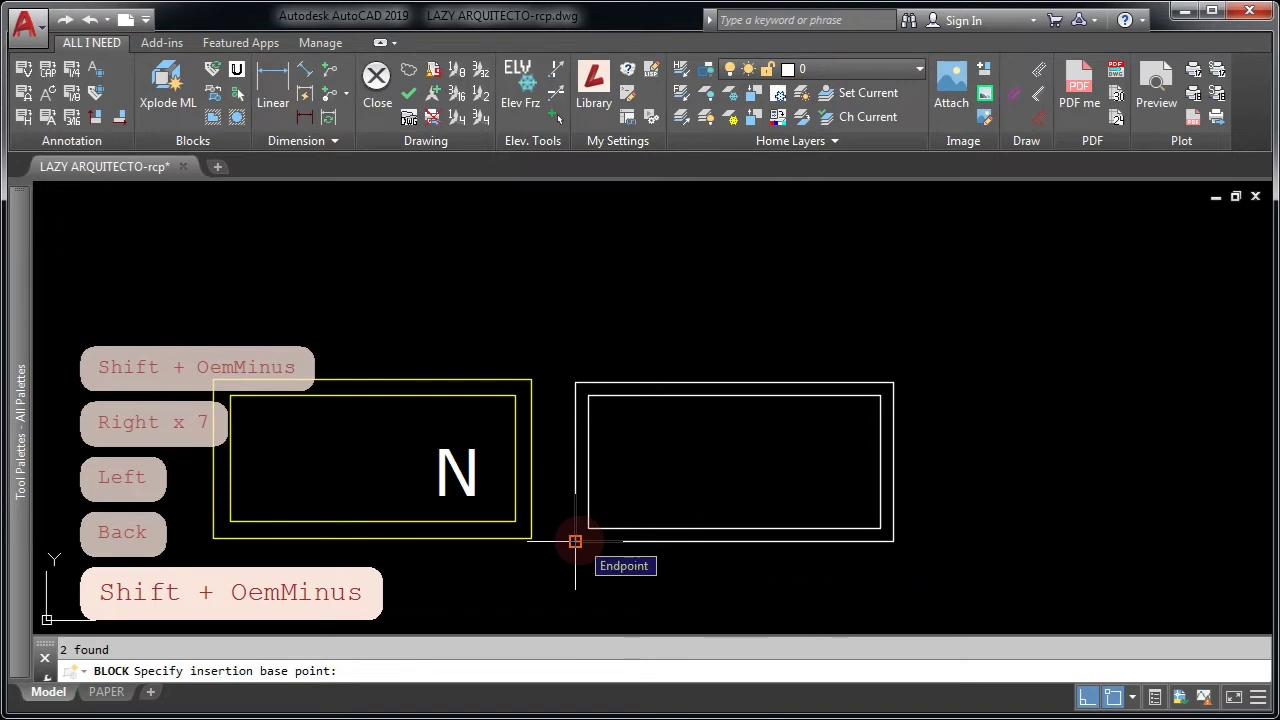
left_click(575, 541)
left_click(589, 401)
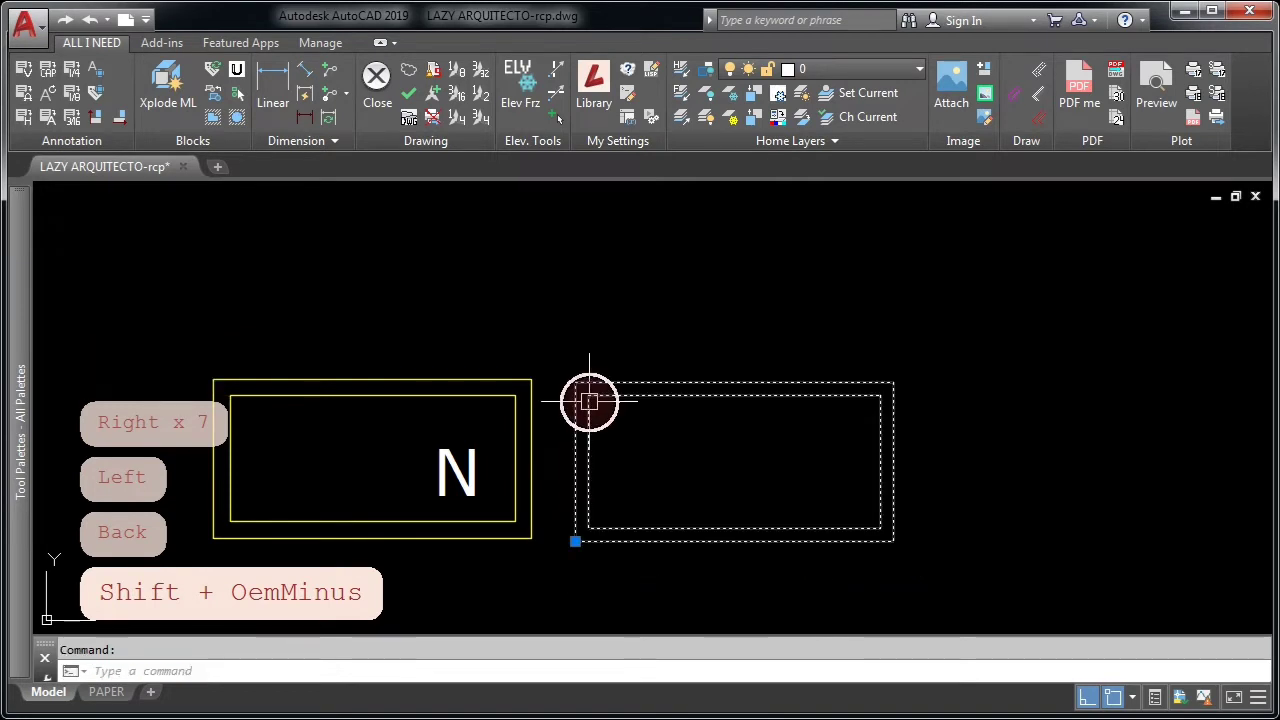
right_click(589, 401)
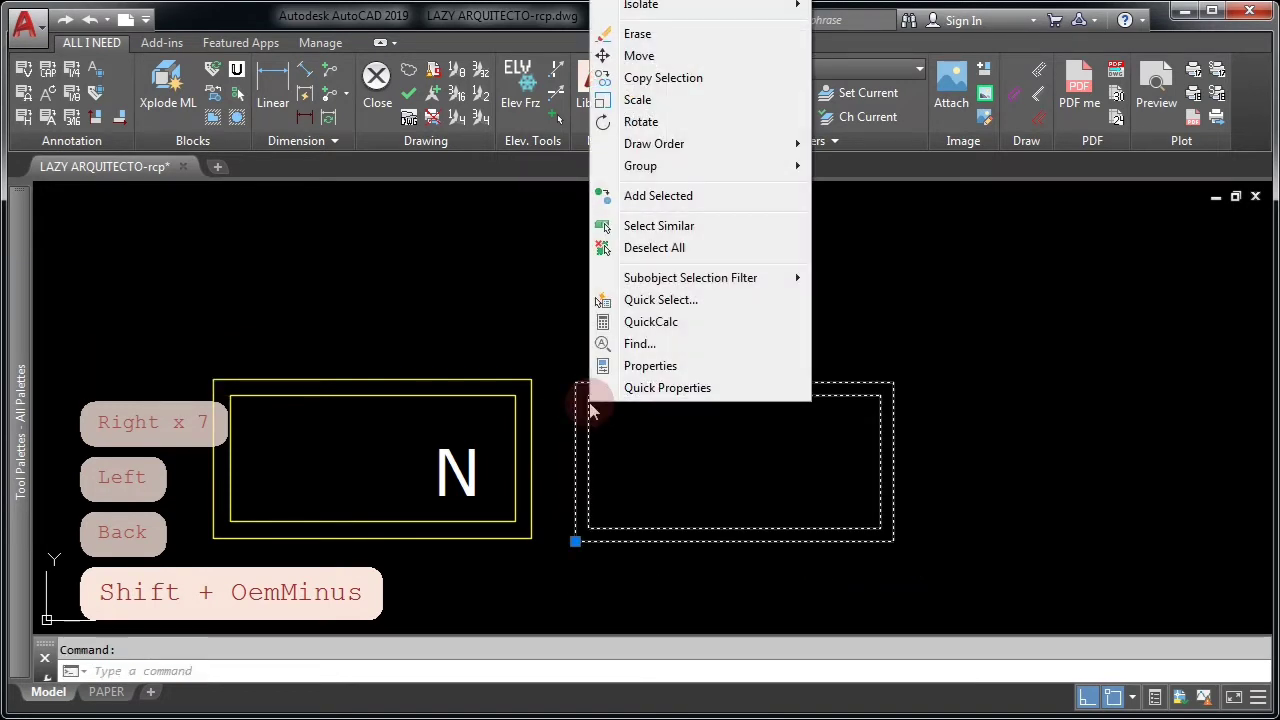
left_click(589, 410)
Open RECESSED_LIGHT_FIXTURE in the Block Editor via Edit Block Definition
double_click(586, 414)
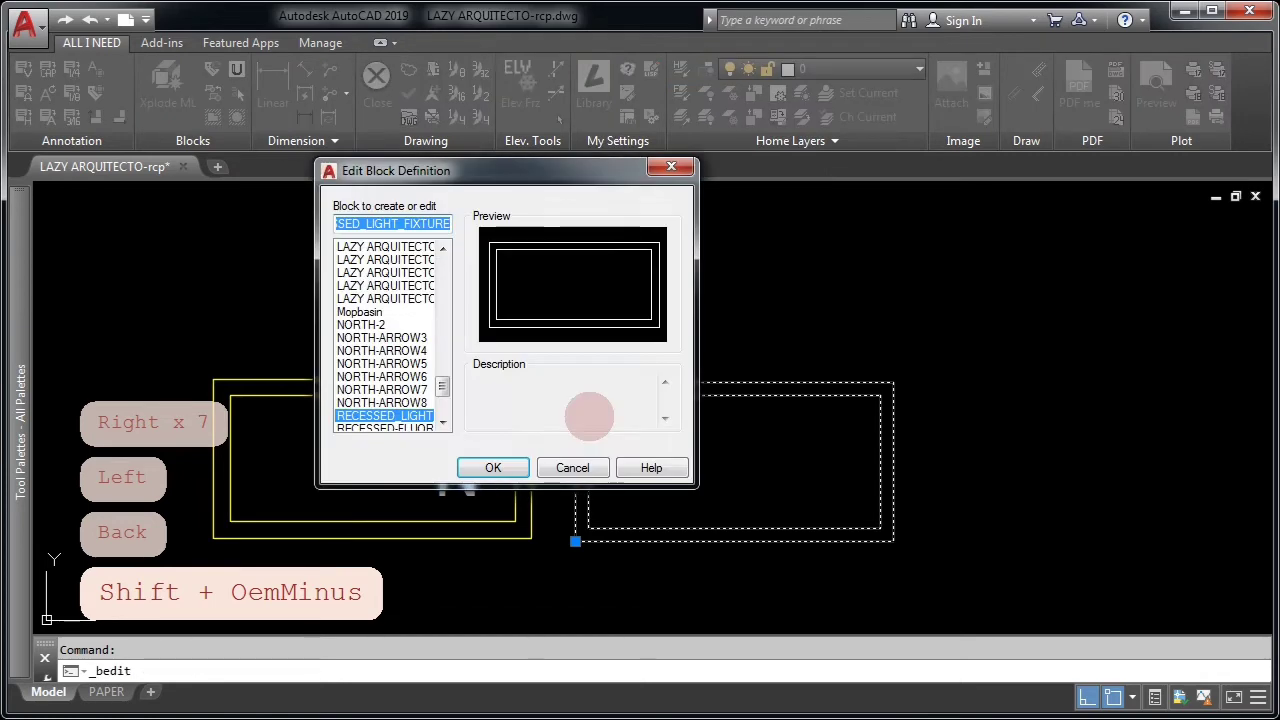
left_click(517, 476)
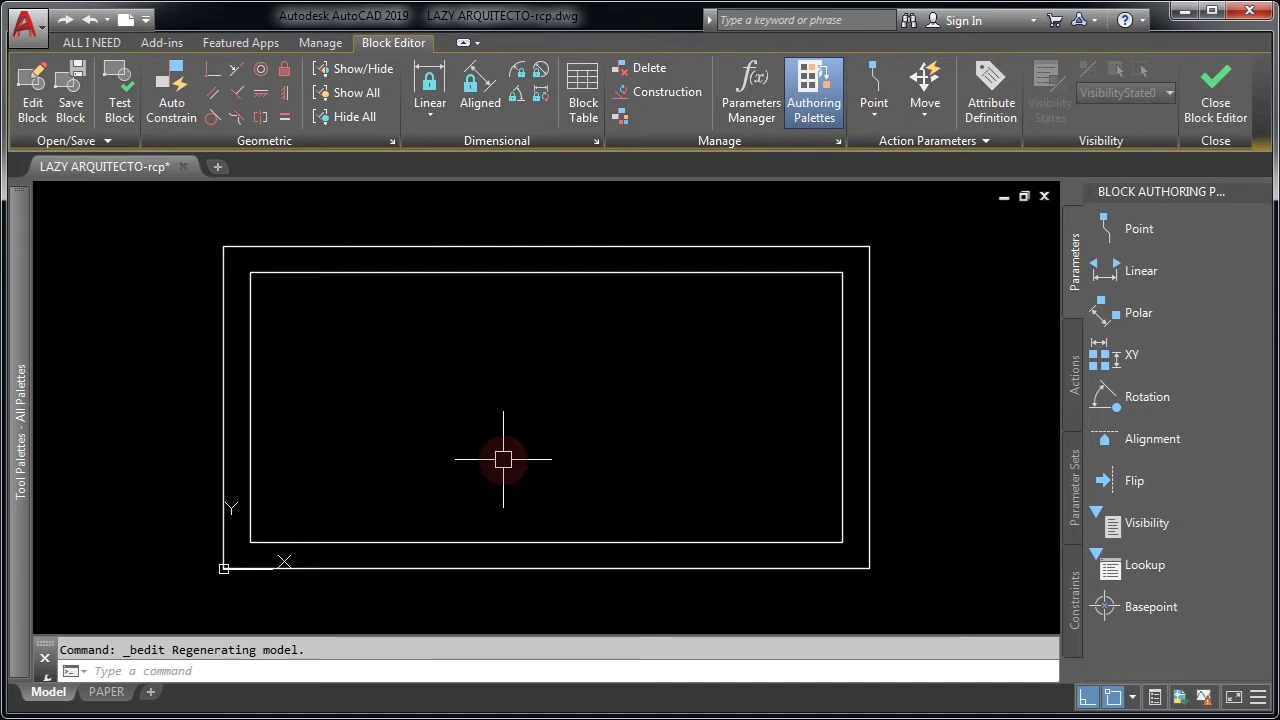
scroll(507, 459, "down", 3)
middle_click_drag(507, 459, 513, 480)
scroll(513, 480, "up", 3)
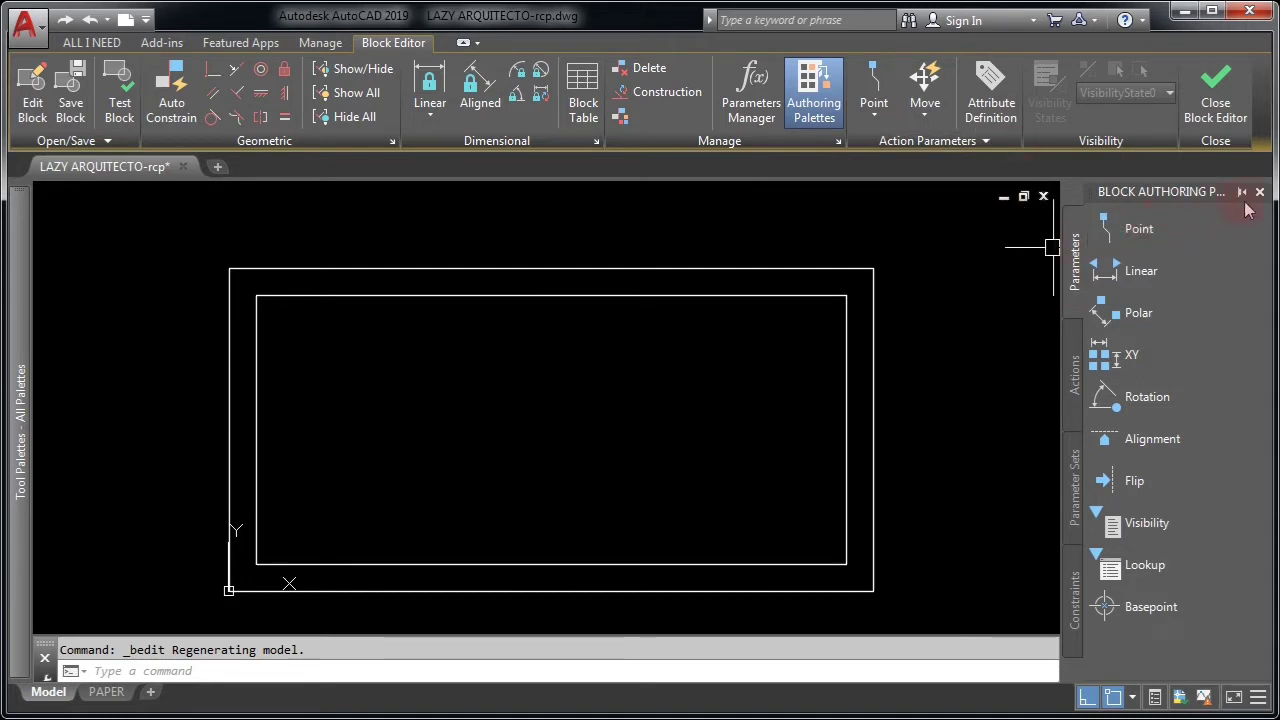
Reopen the Block Authoring Palettes and float them, shortened, beside the drawing
left_click(1259, 192)
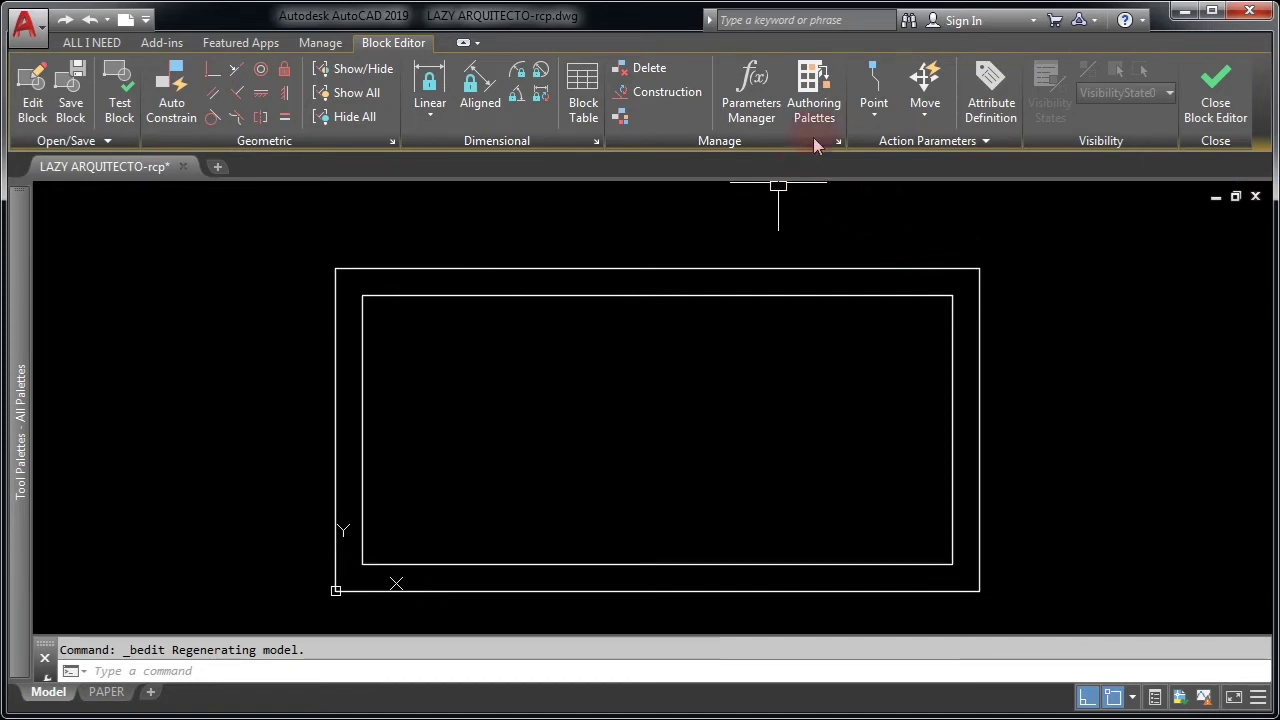
left_click(813, 97)
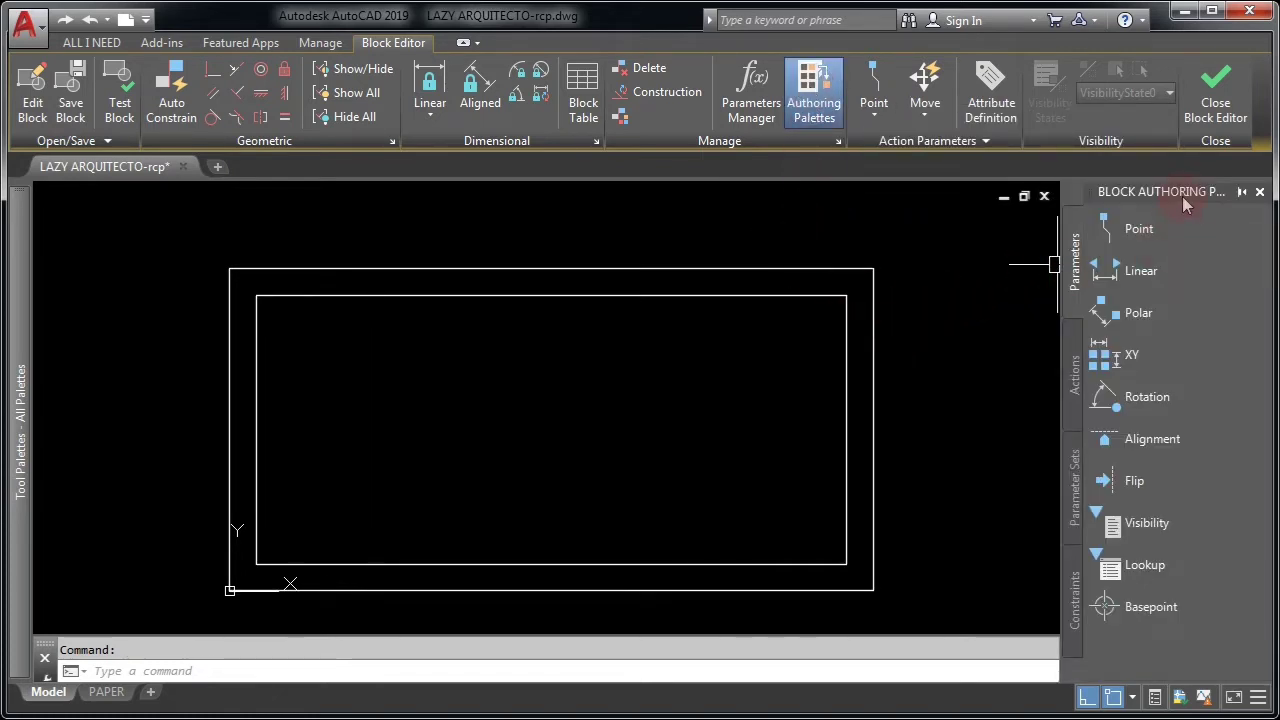
left_click_drag(1185, 203, 880, 205)
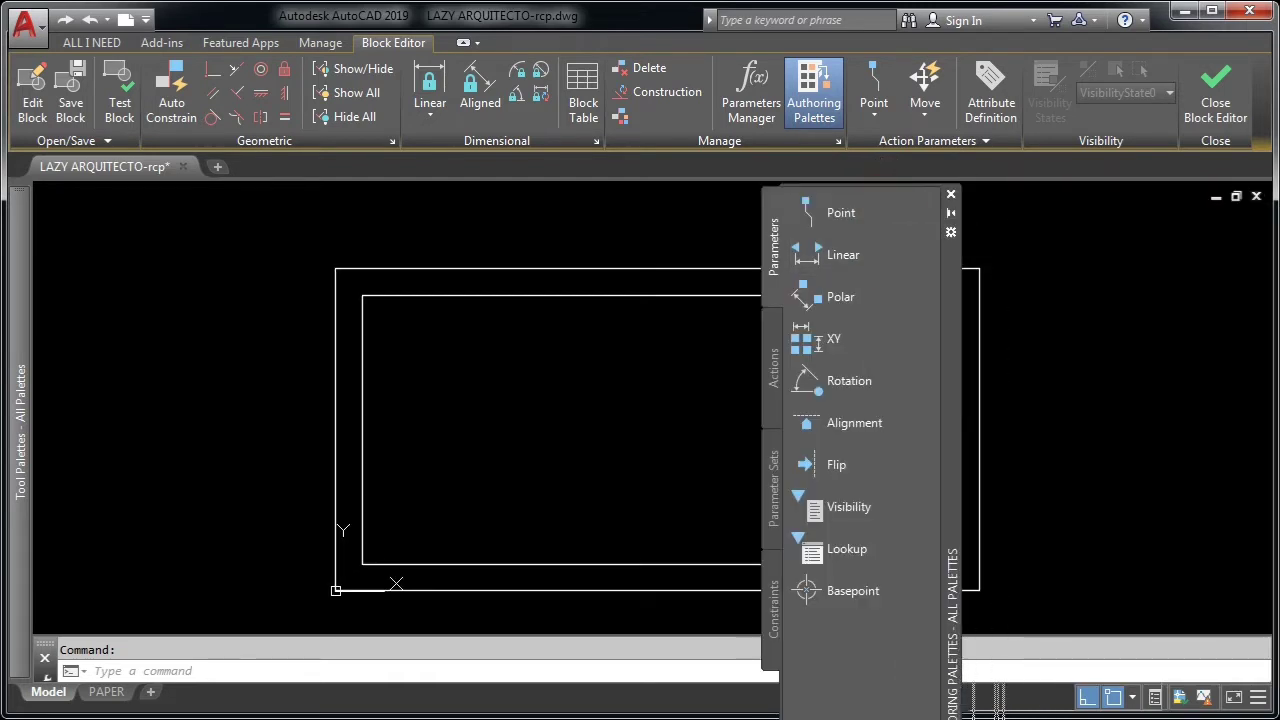
mouse_move(857, 712)
left_mouse_down()
mouse_move(855, 655)
mouse_move(854, 702)
left_mouse_up()
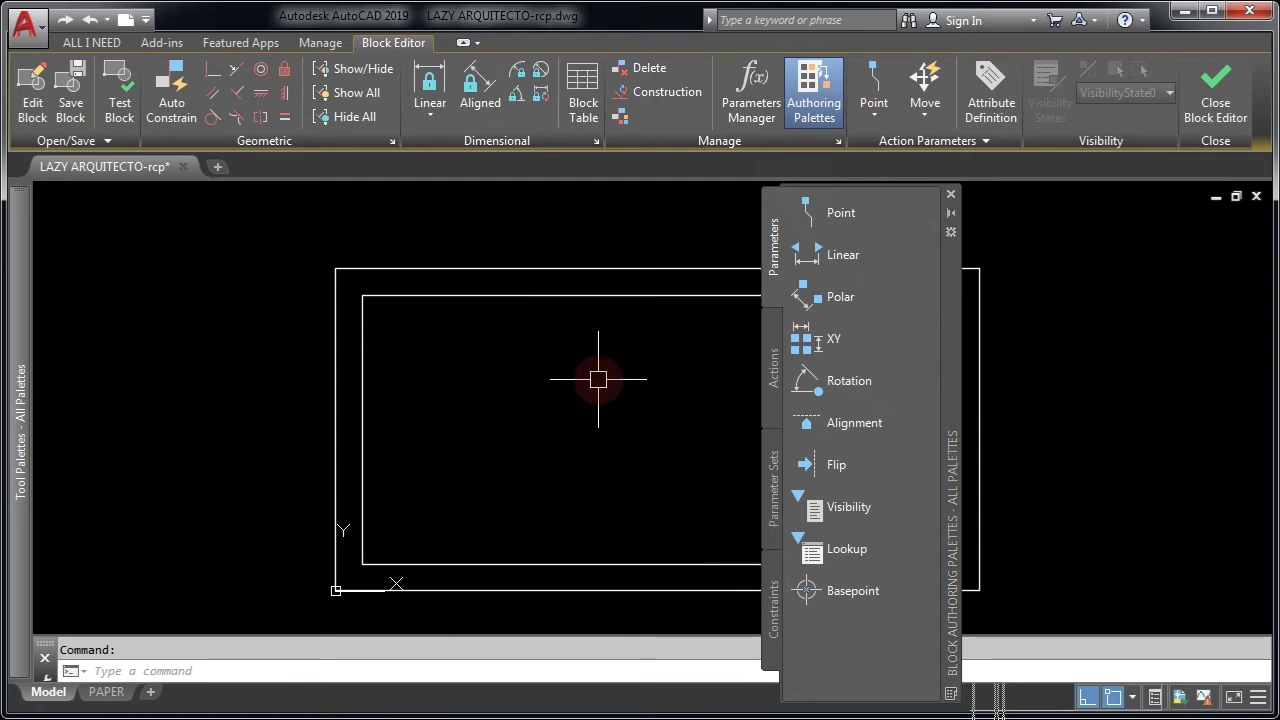
scroll(520, 400, "down", 3)
middle_click_drag(562, 401, 586, 414)
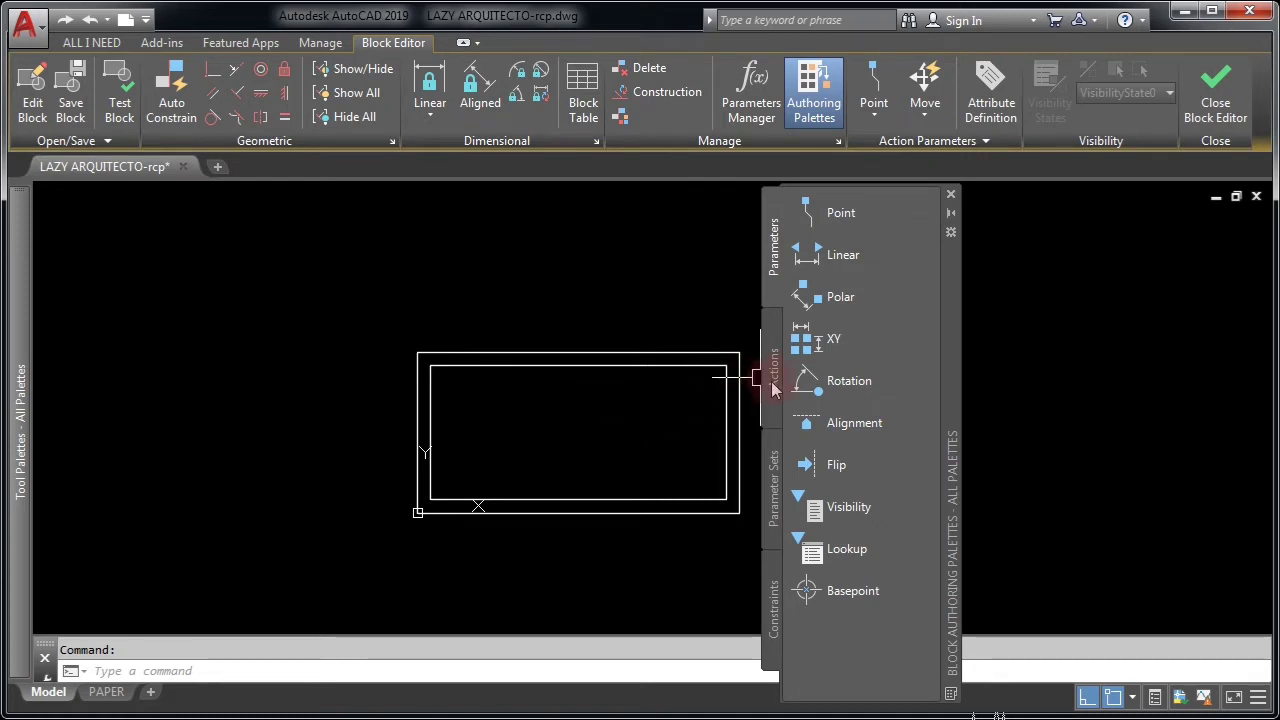
Place a Visibility parameter just above the rectangle's upper-left corner
left_click(833, 512)
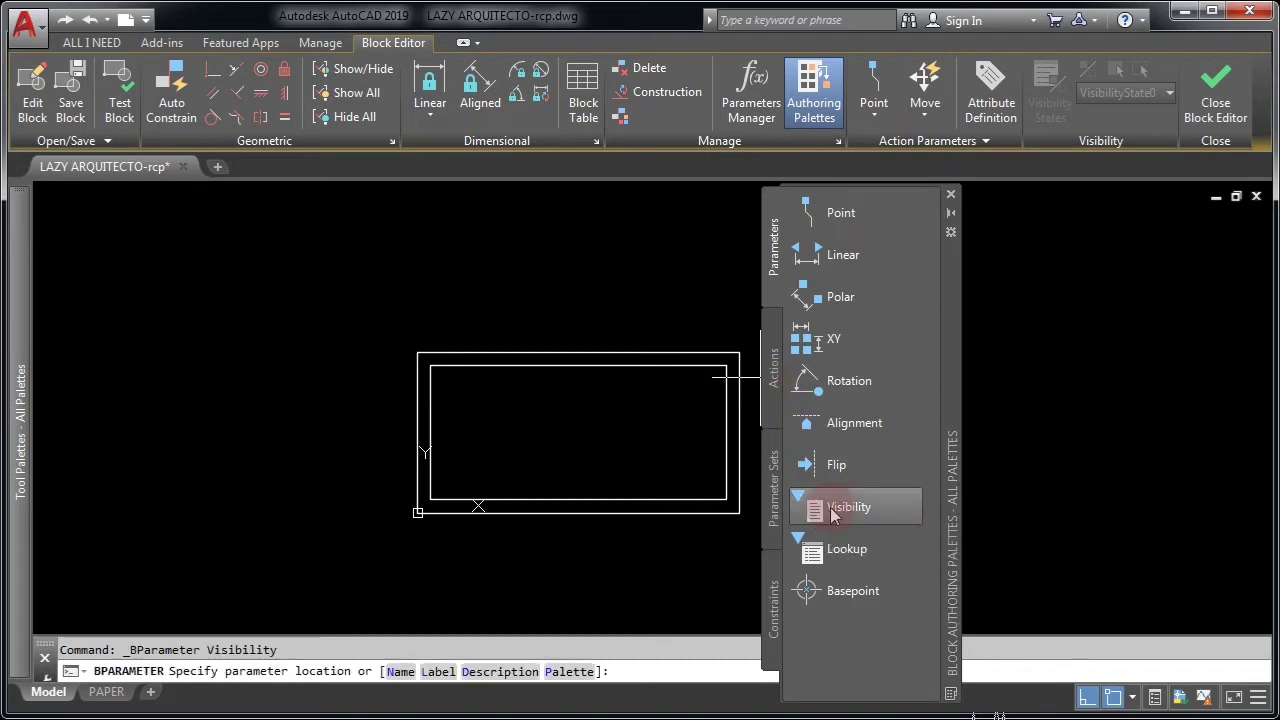
left_click(379, 319)
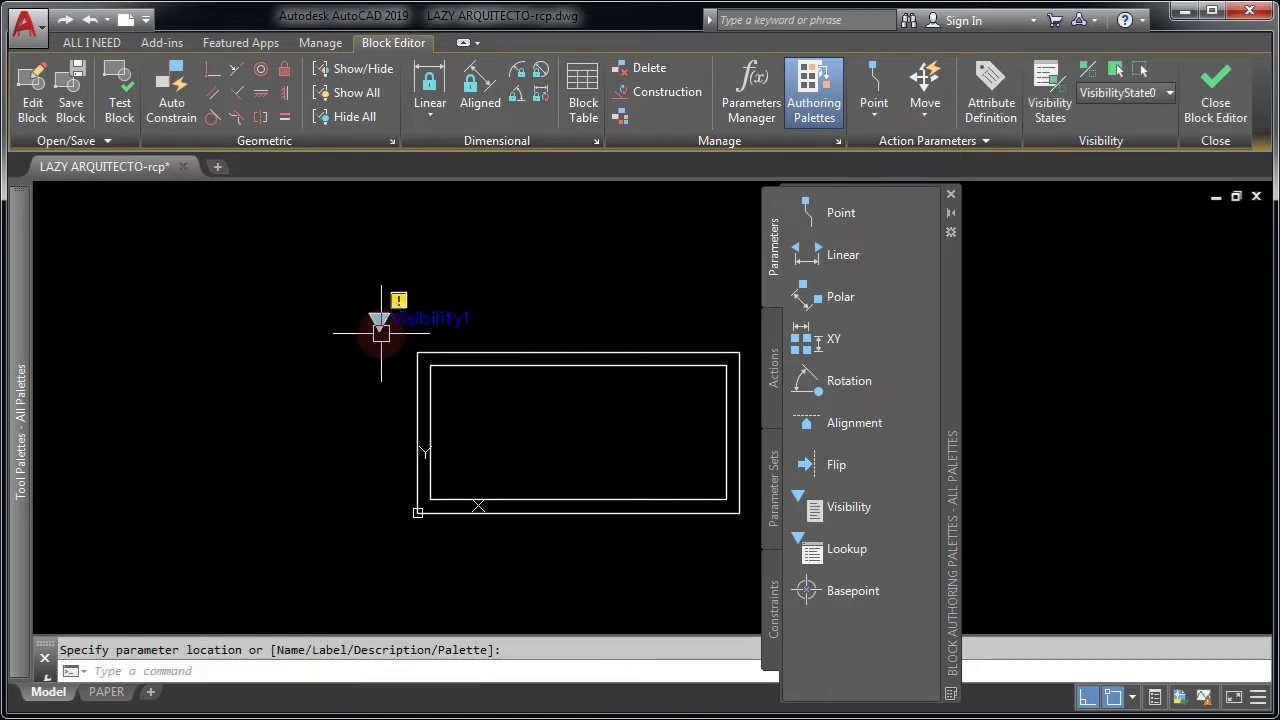
middle_click_drag(388, 337, 406, 348)
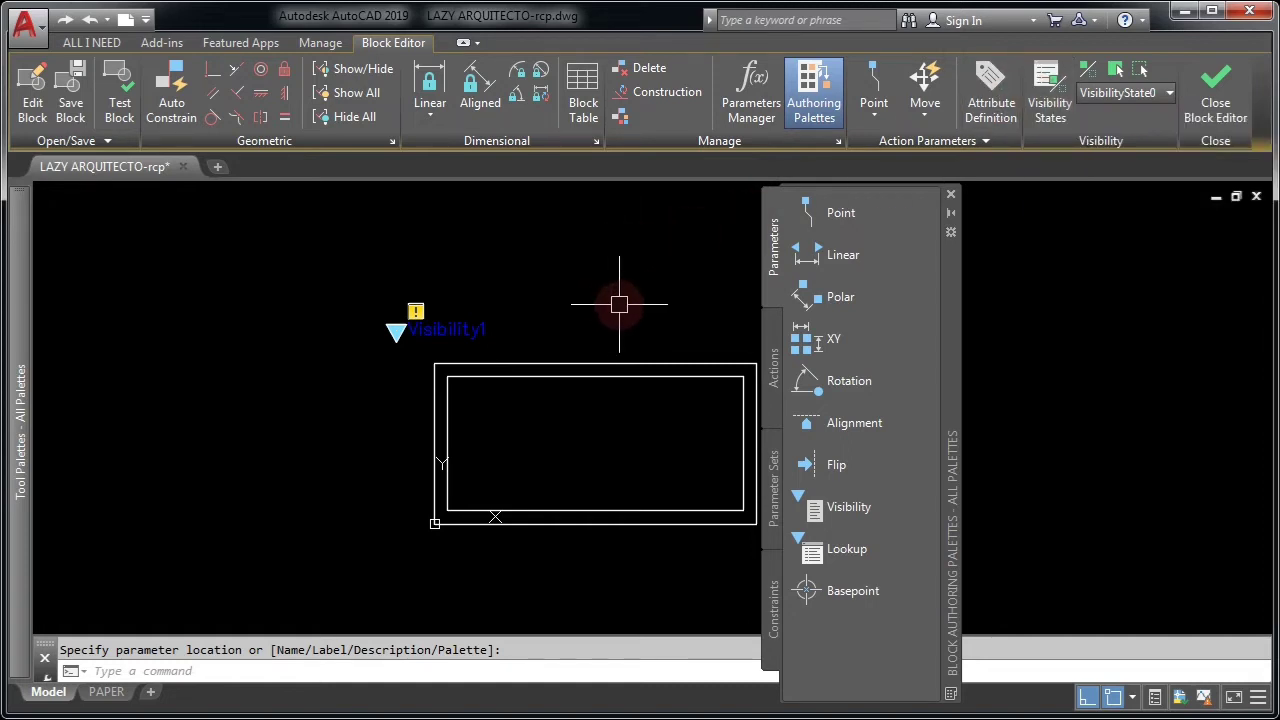
Rename the default visibility state to REGULAR in the BVSTATE manager
type("BV")
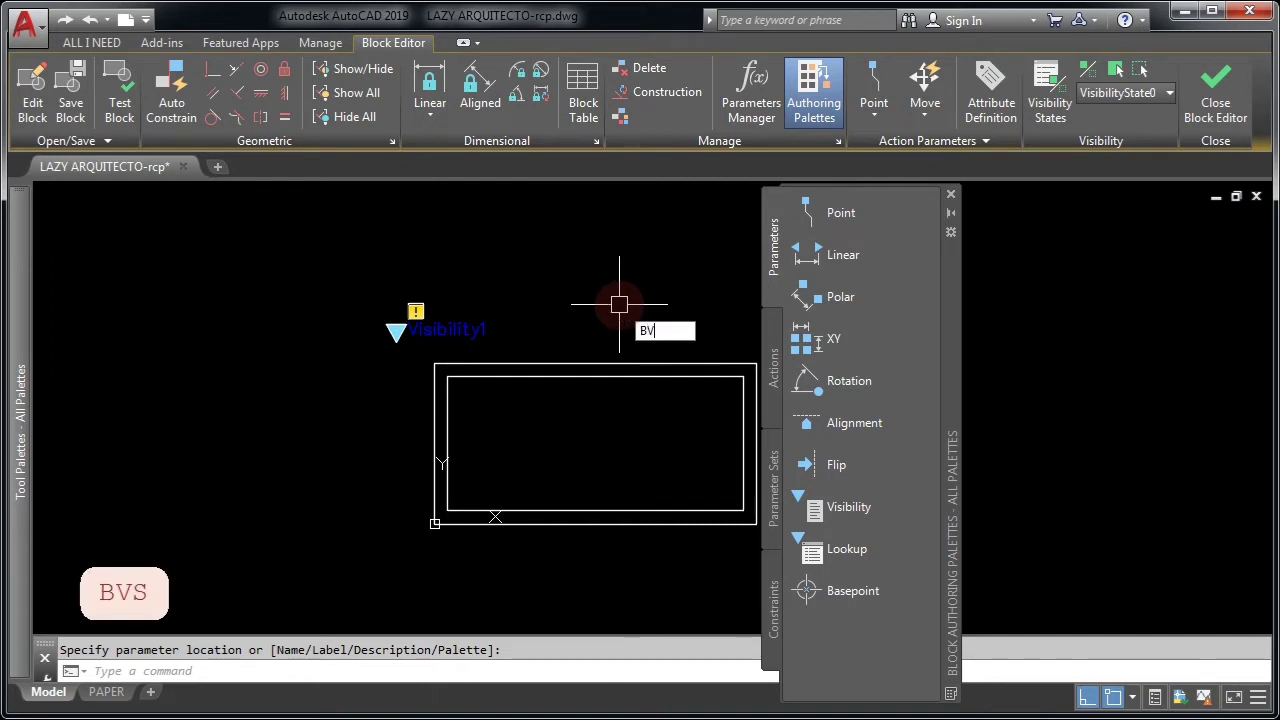
type("ST")
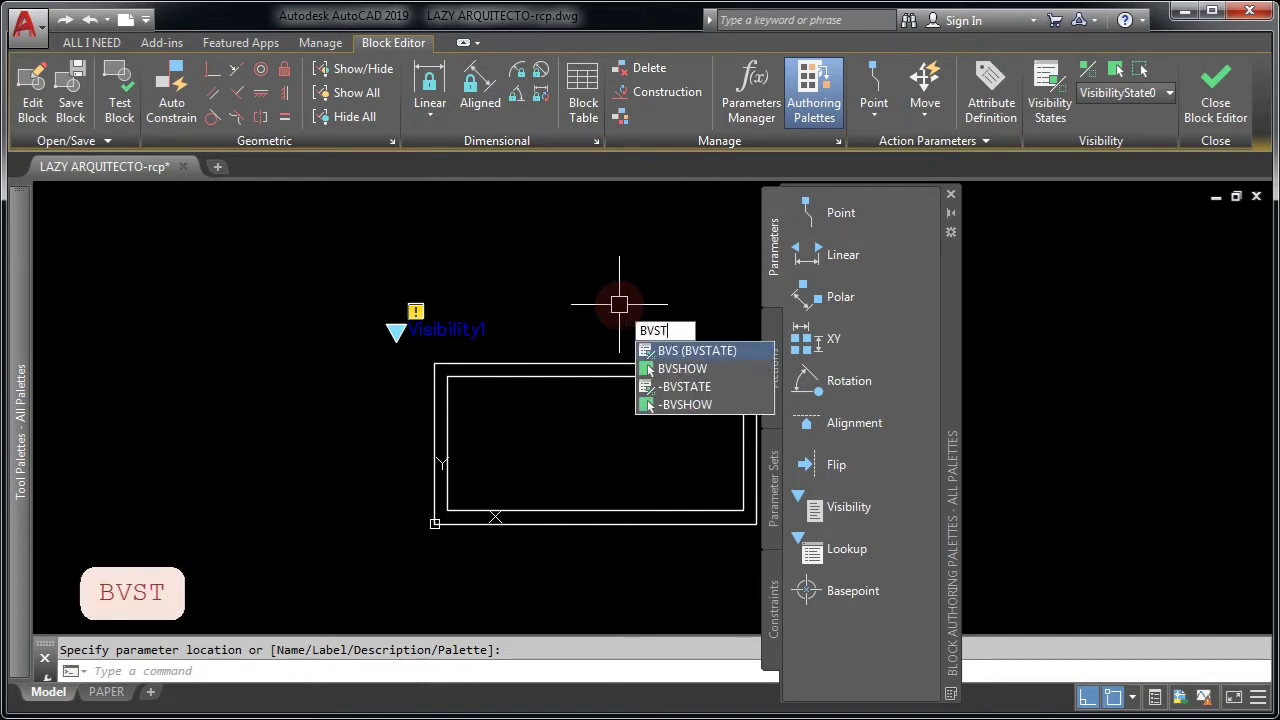
key("Return")
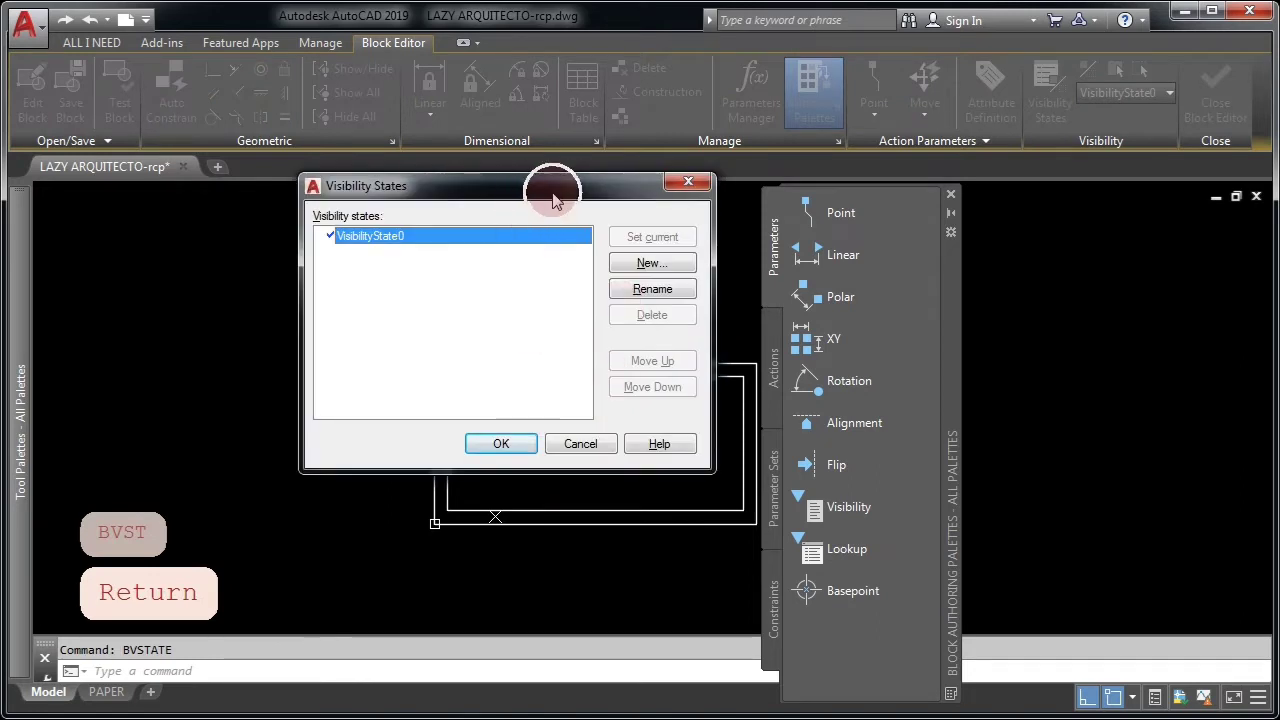
left_click_drag(551, 194, 722, 196)
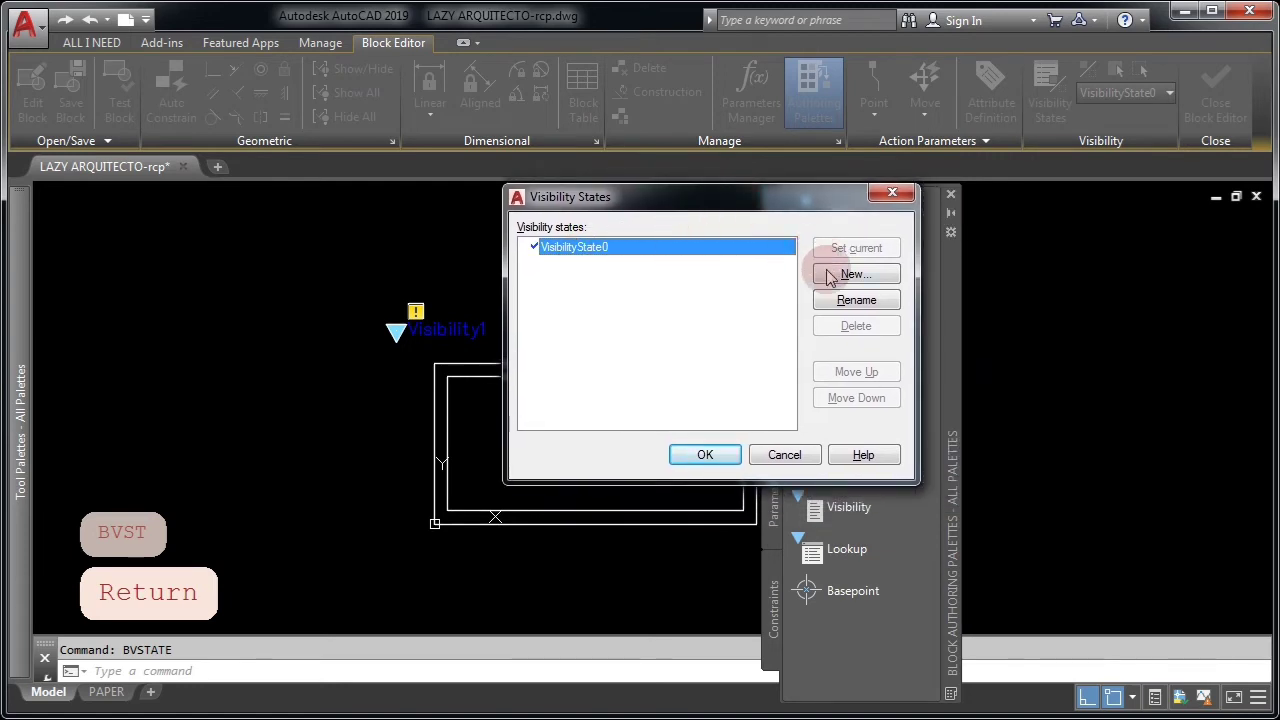
left_click(835, 302)
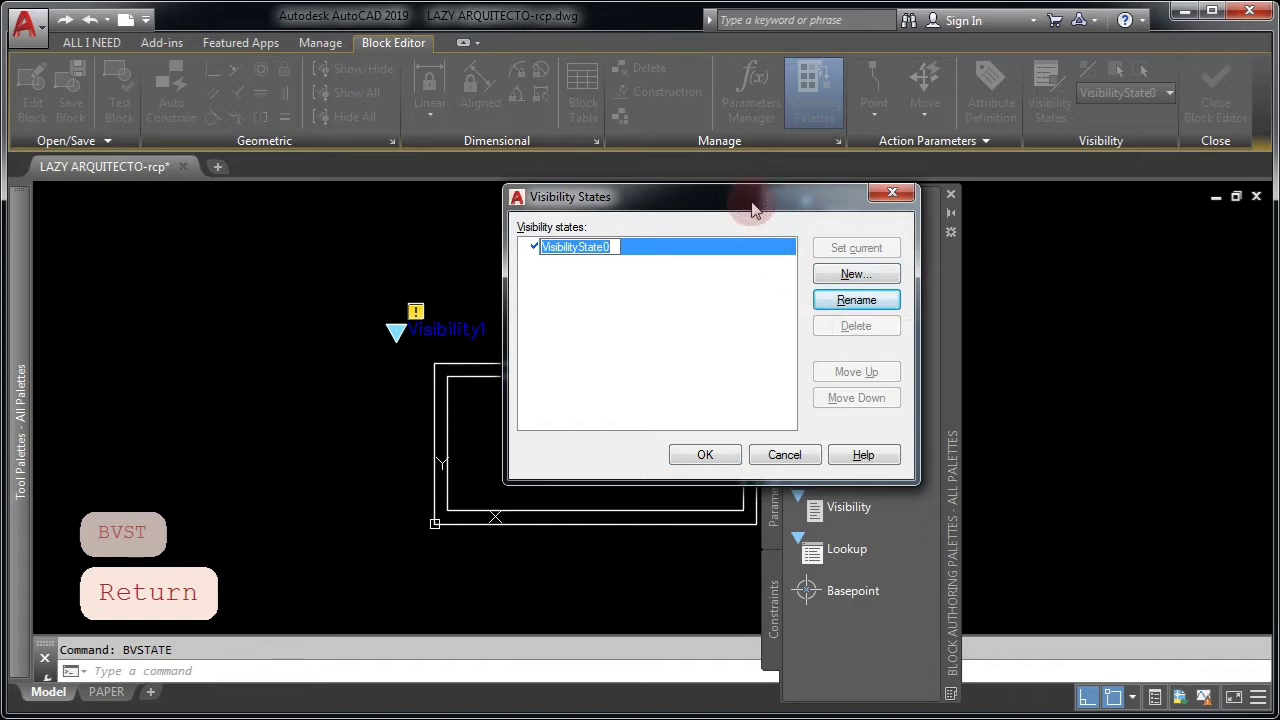
key("Escape")
key("Escape")
left_click(856, 300)
type("R")
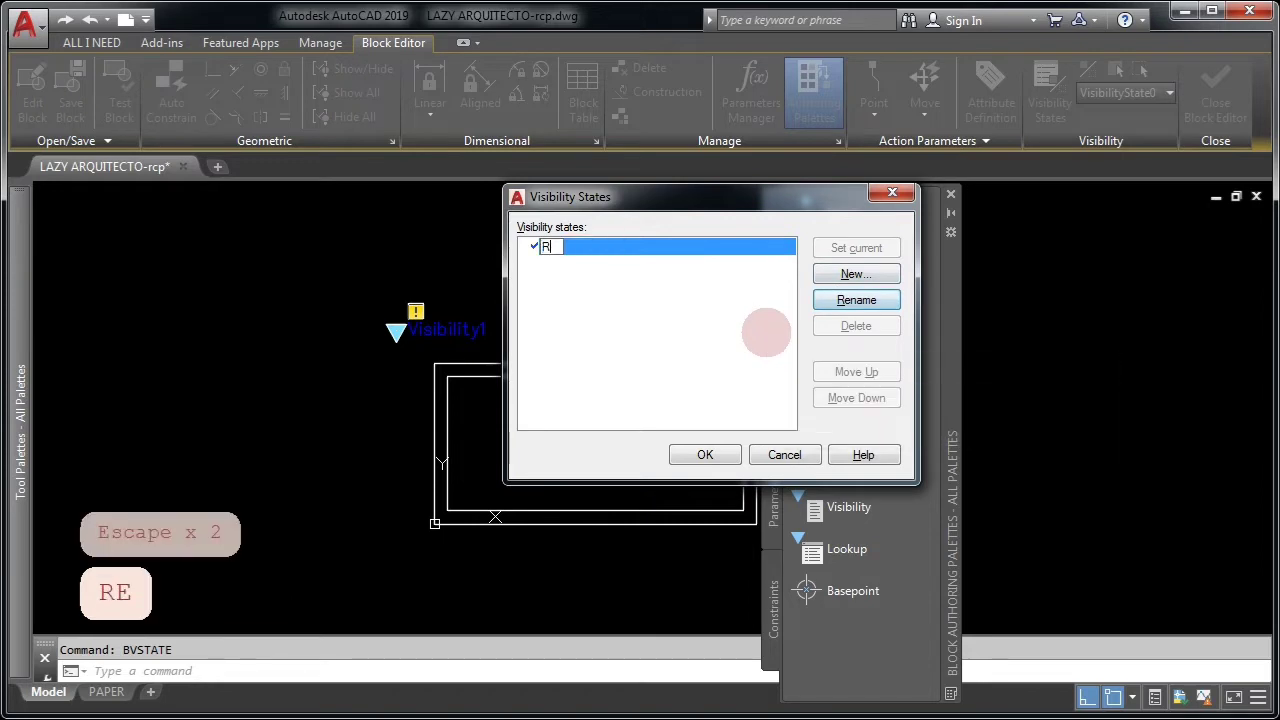
type("EGULAR")
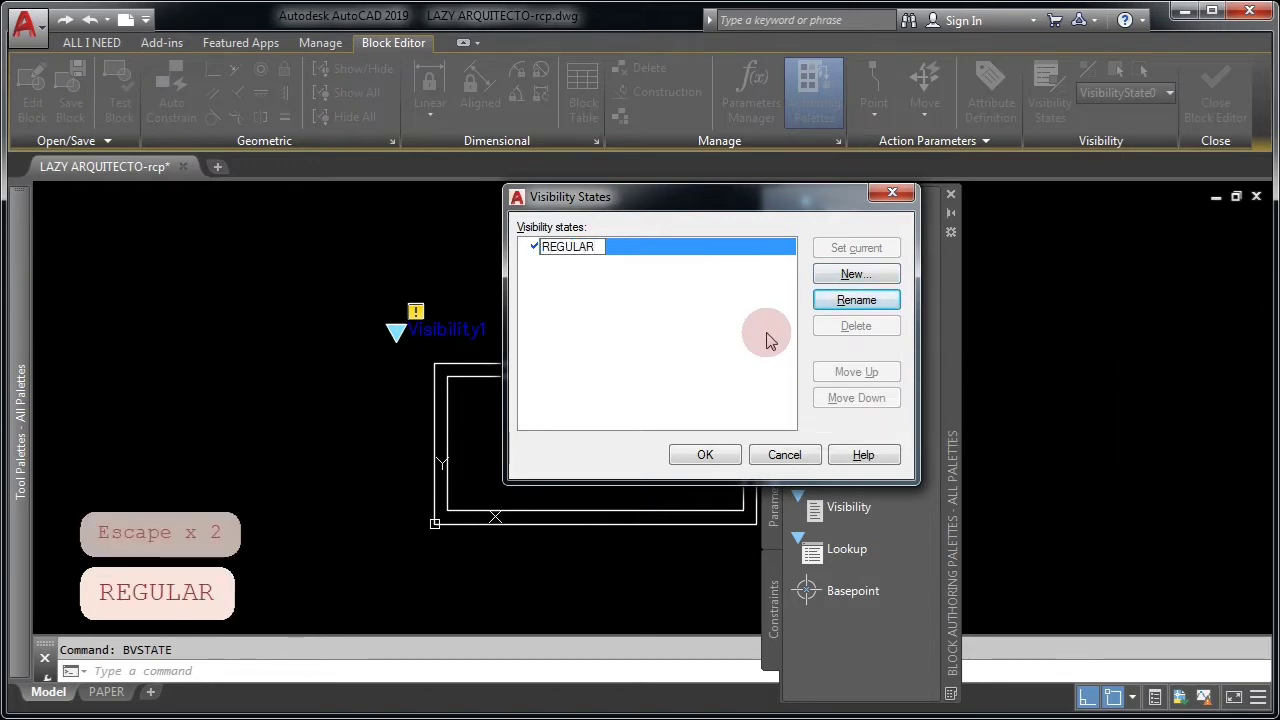
left_click(775, 333)
Add an EMERGENCY state leaving existing objects' visibility unchanged, and close the manager
left_click(858, 274)
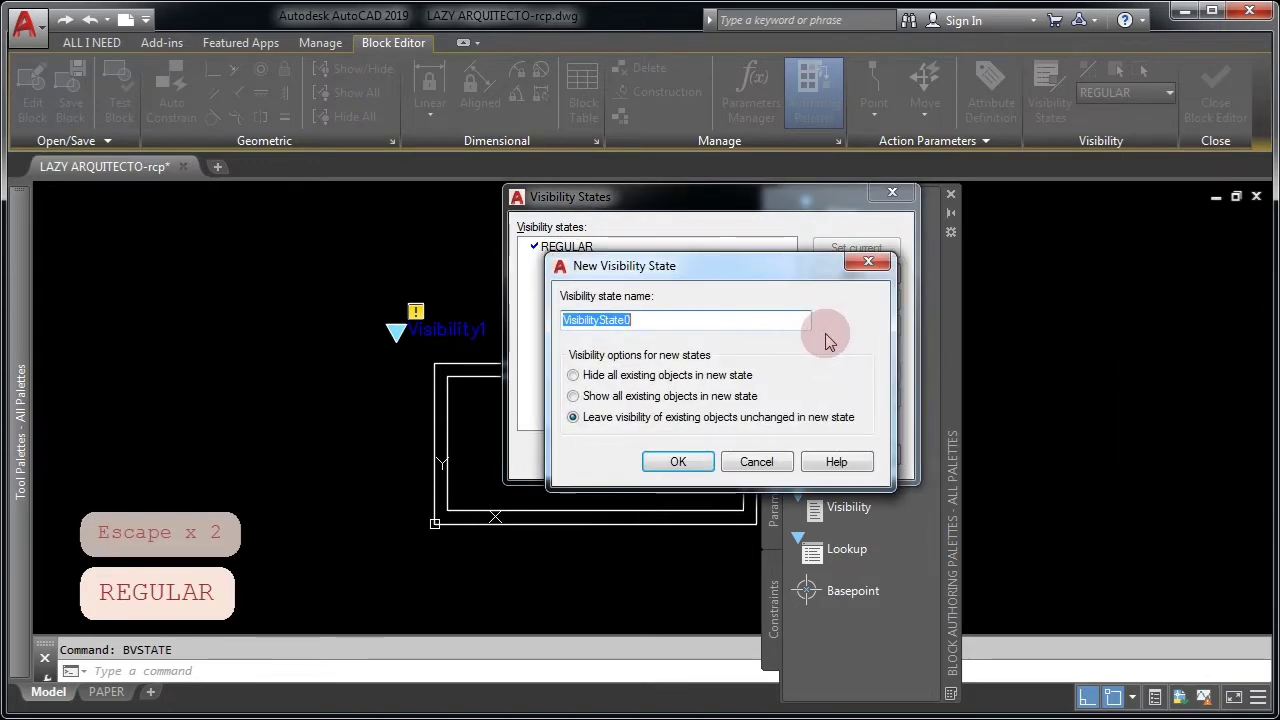
type("EMERGENC")
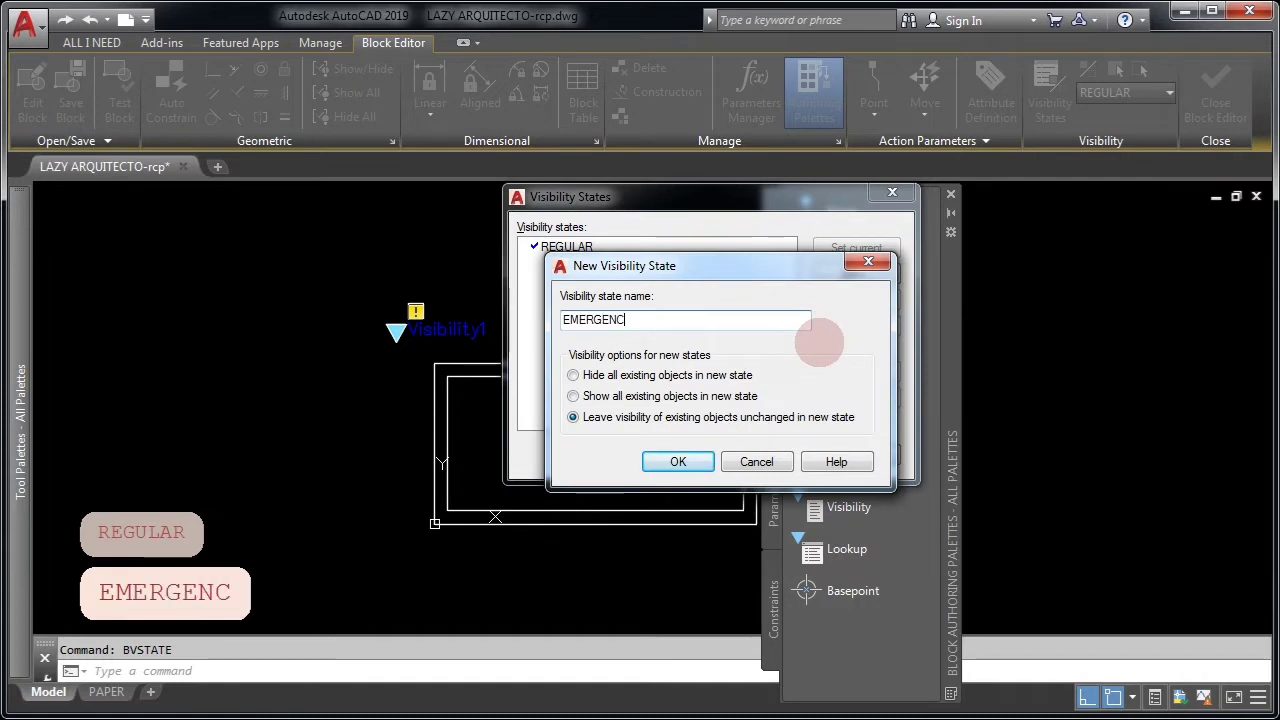
type("Y")
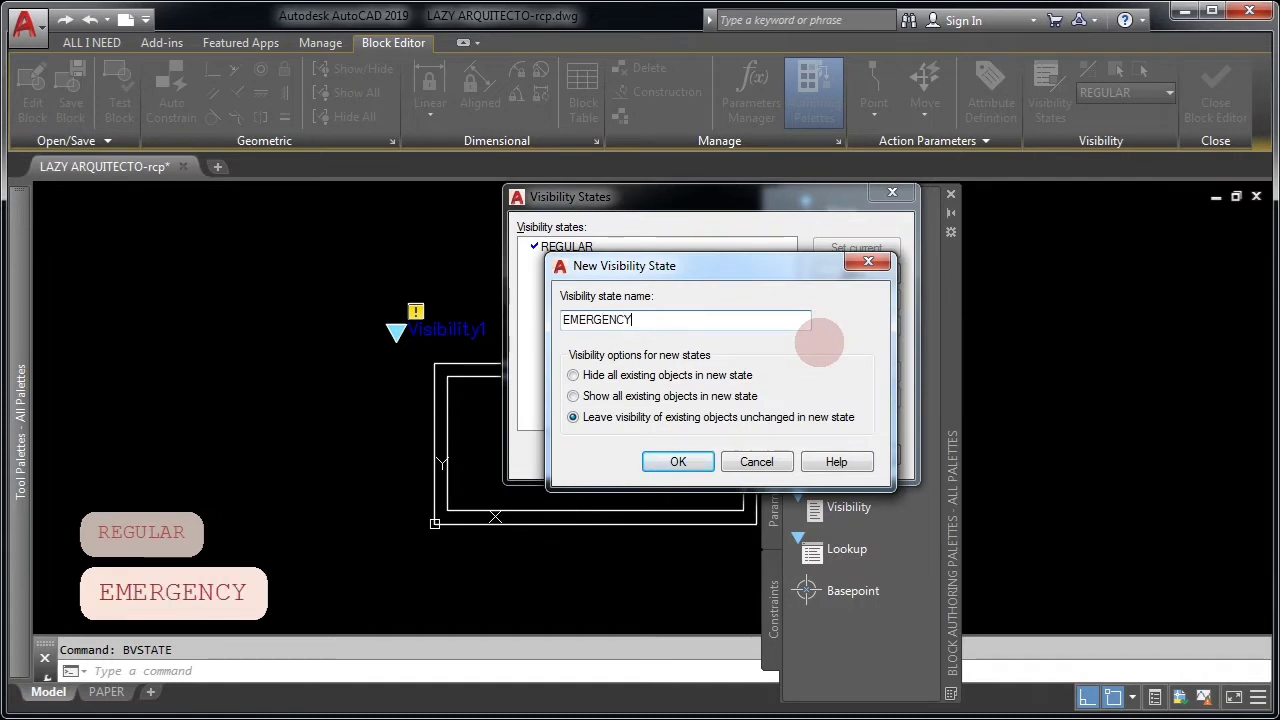
left_click(574, 397)
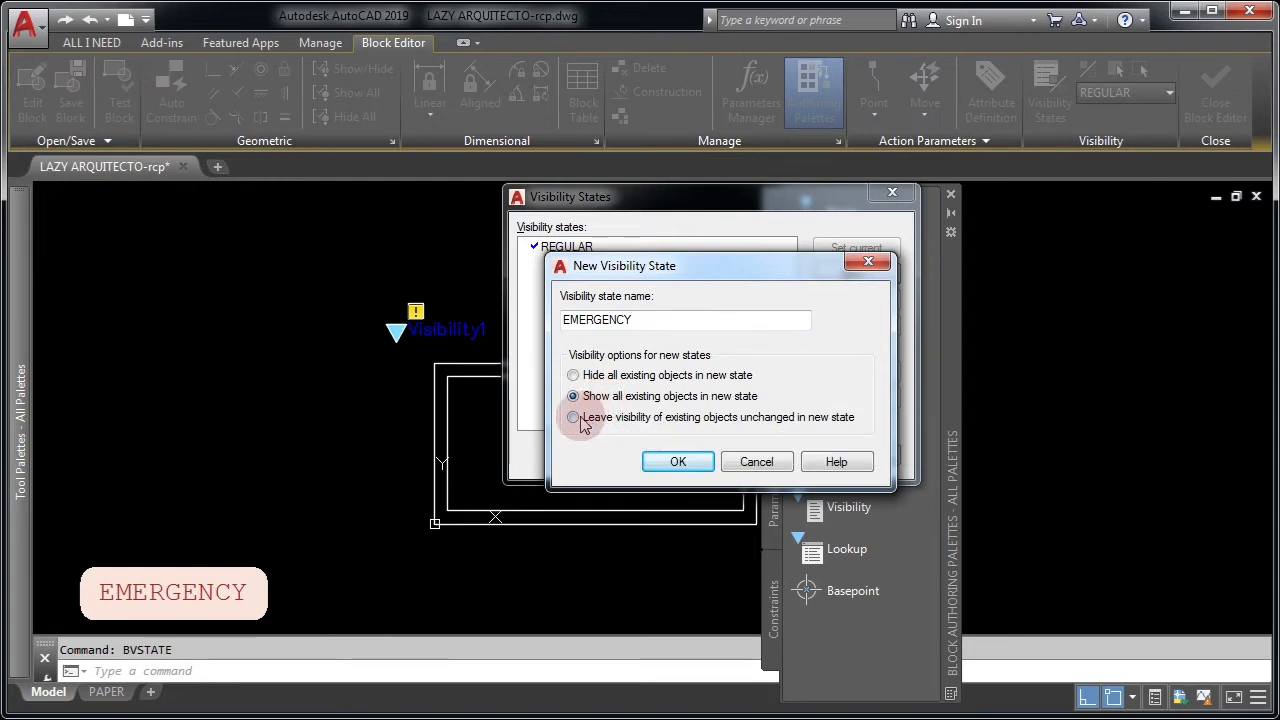
left_click(578, 419)
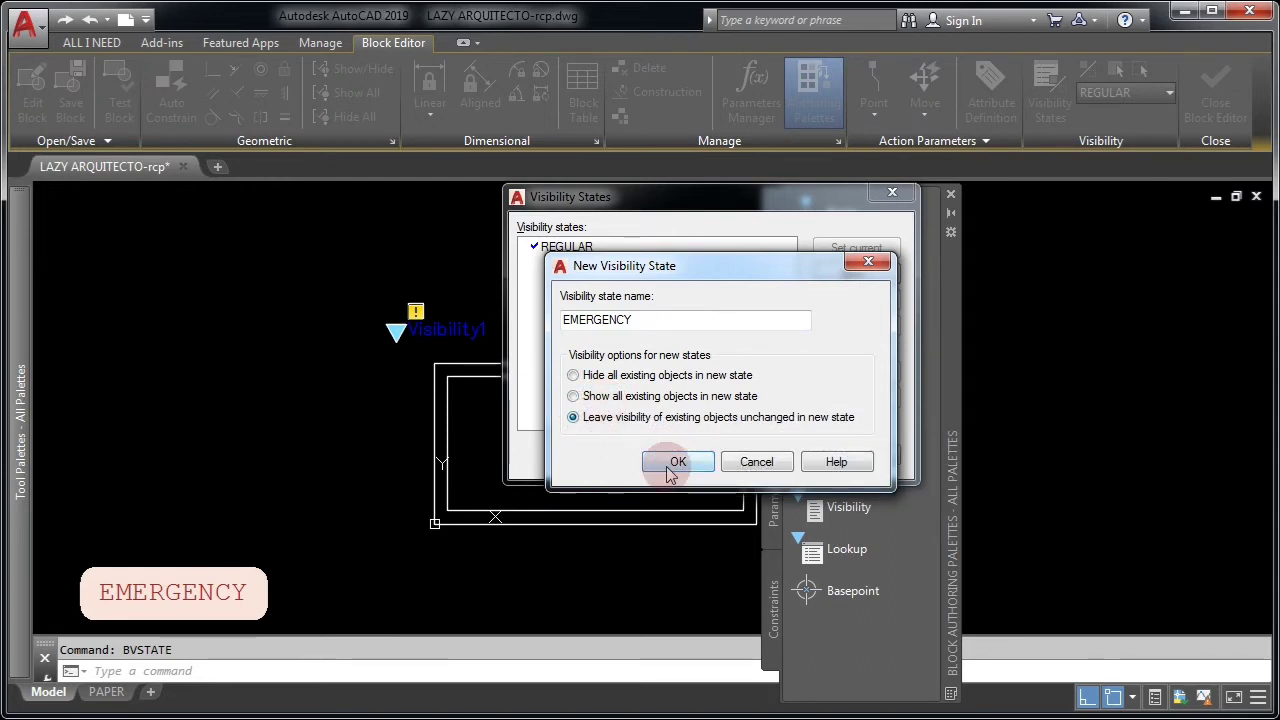
left_click(671, 474)
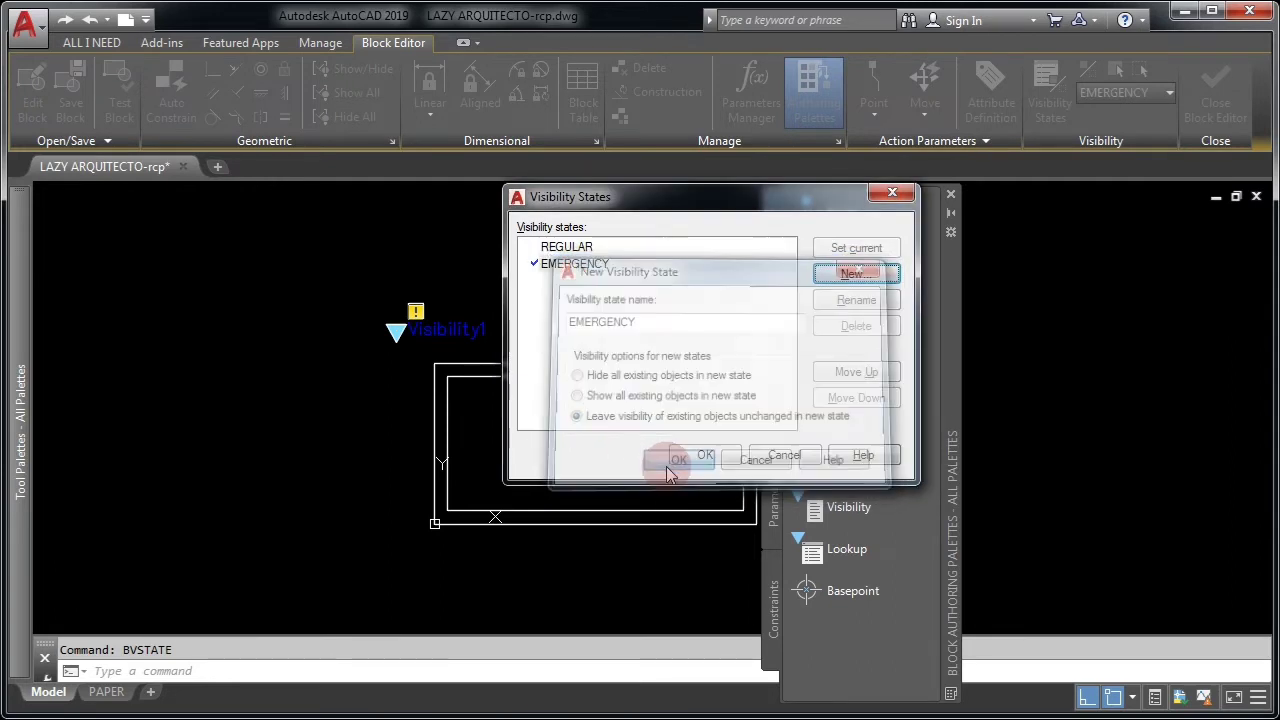
left_click(700, 456)
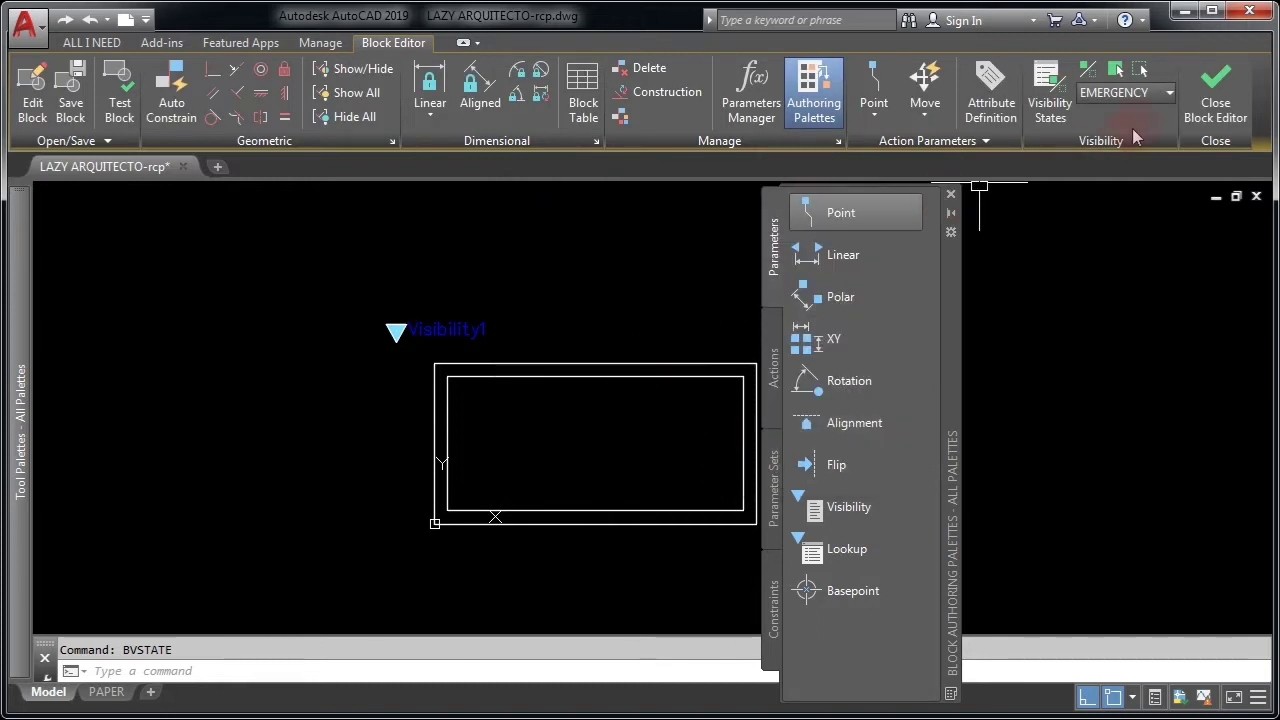
Make REGULAR current from the ribbon, then review both states' options in the BVS manager
left_click(1143, 93)
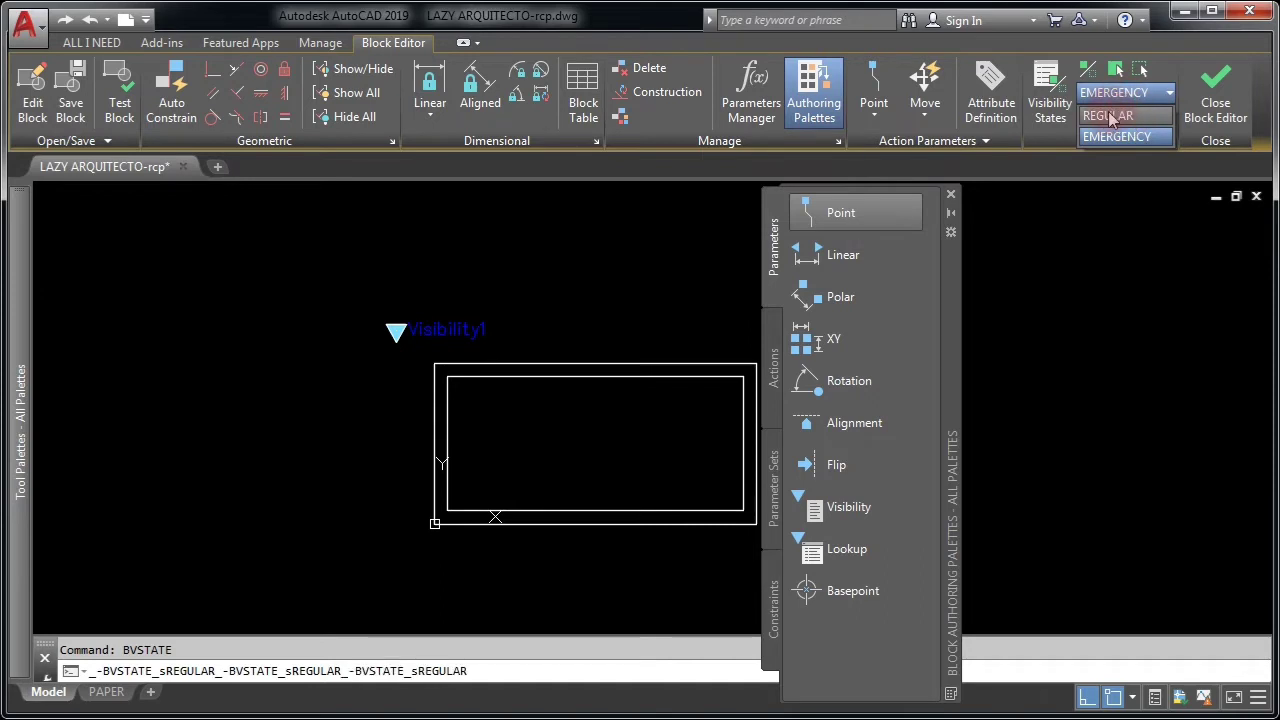
left_click(1110, 116)
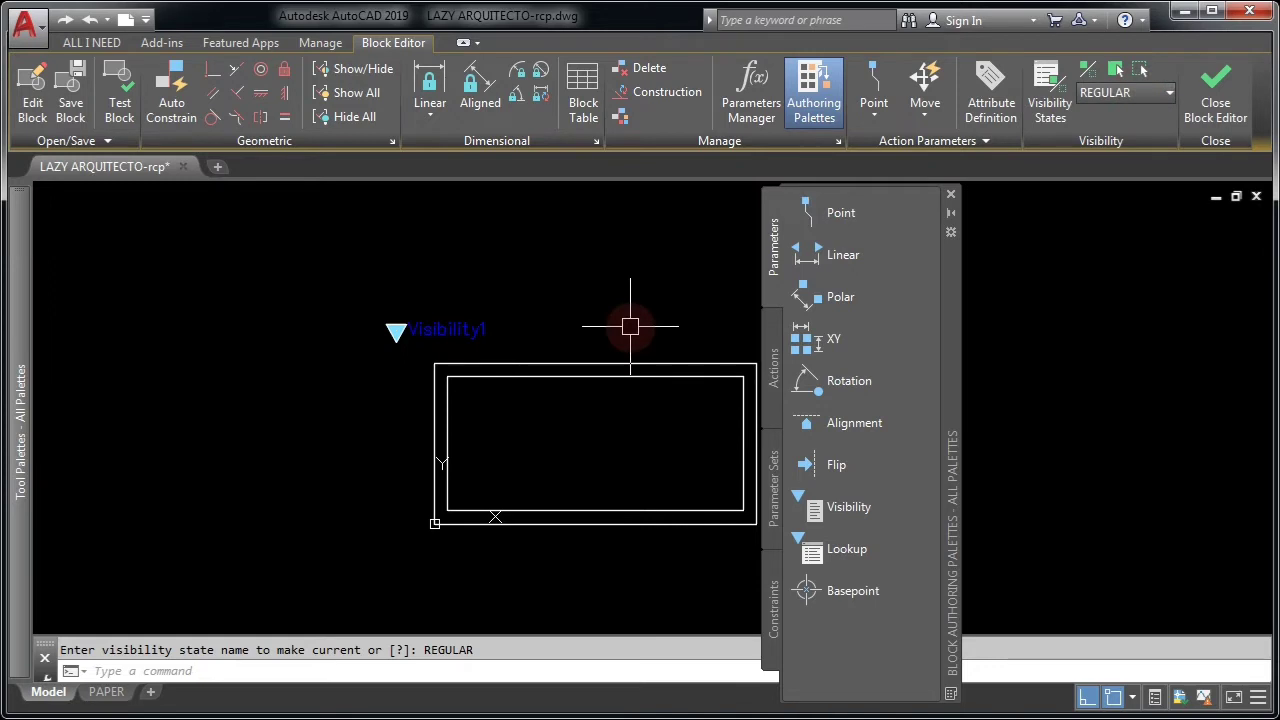
type("BS")
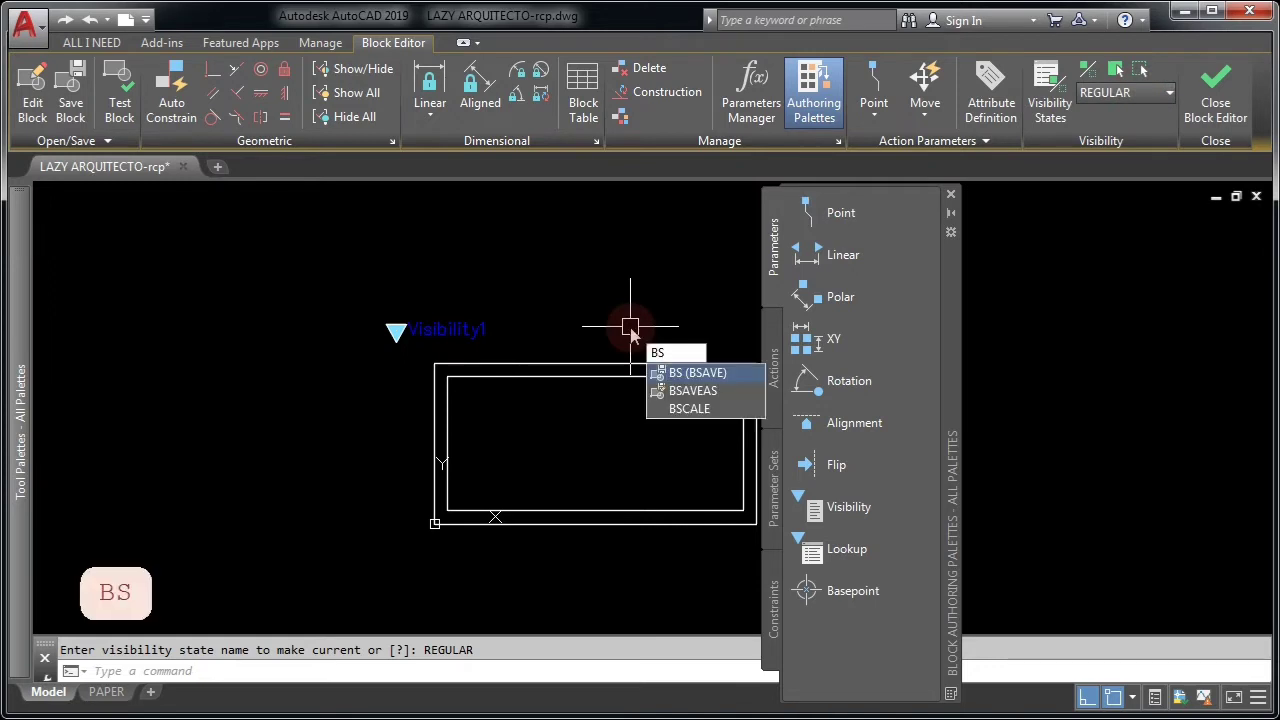
key("BackSpace")
key("BackSpace")
type("BVS")
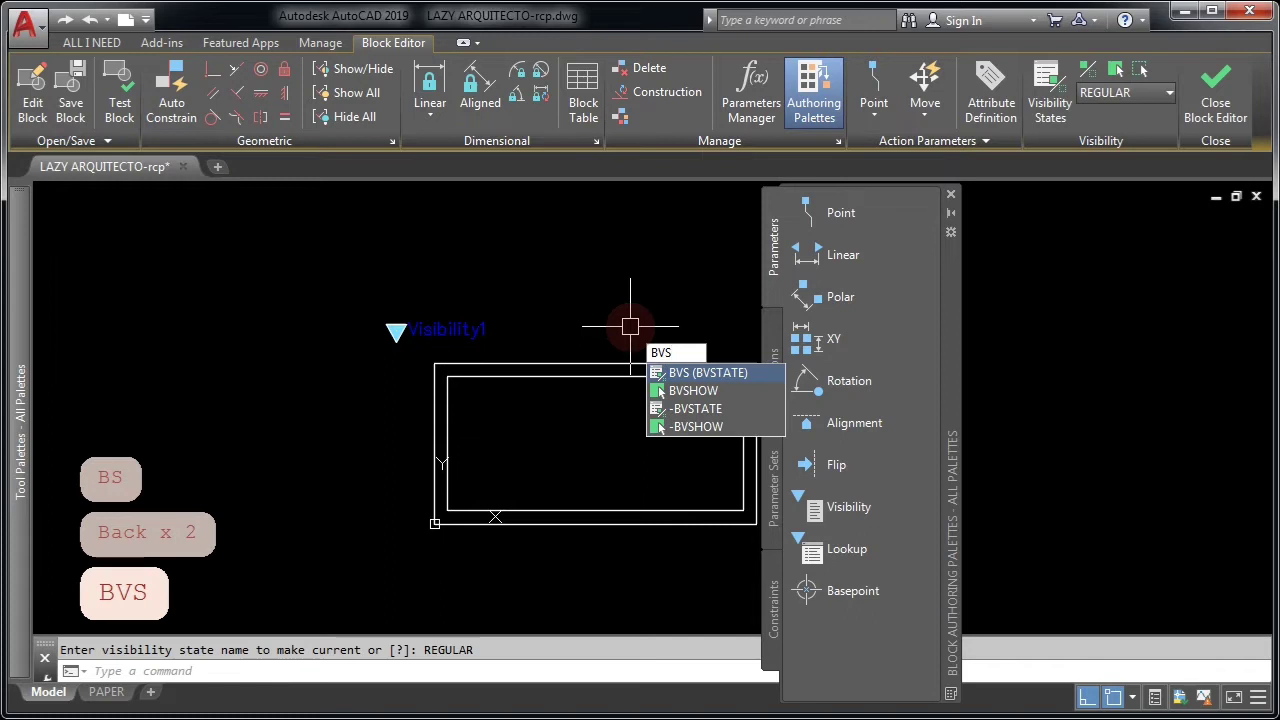
key("Return")
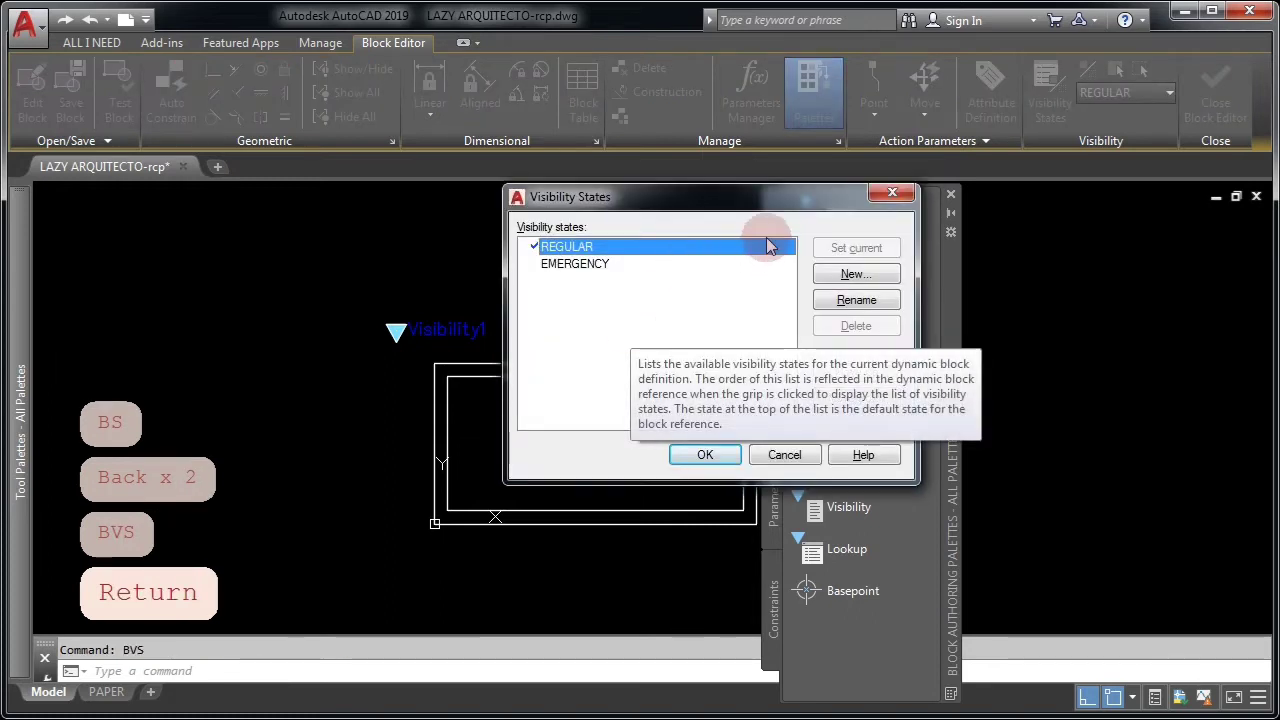
left_click_drag(779, 202, 675, 238)
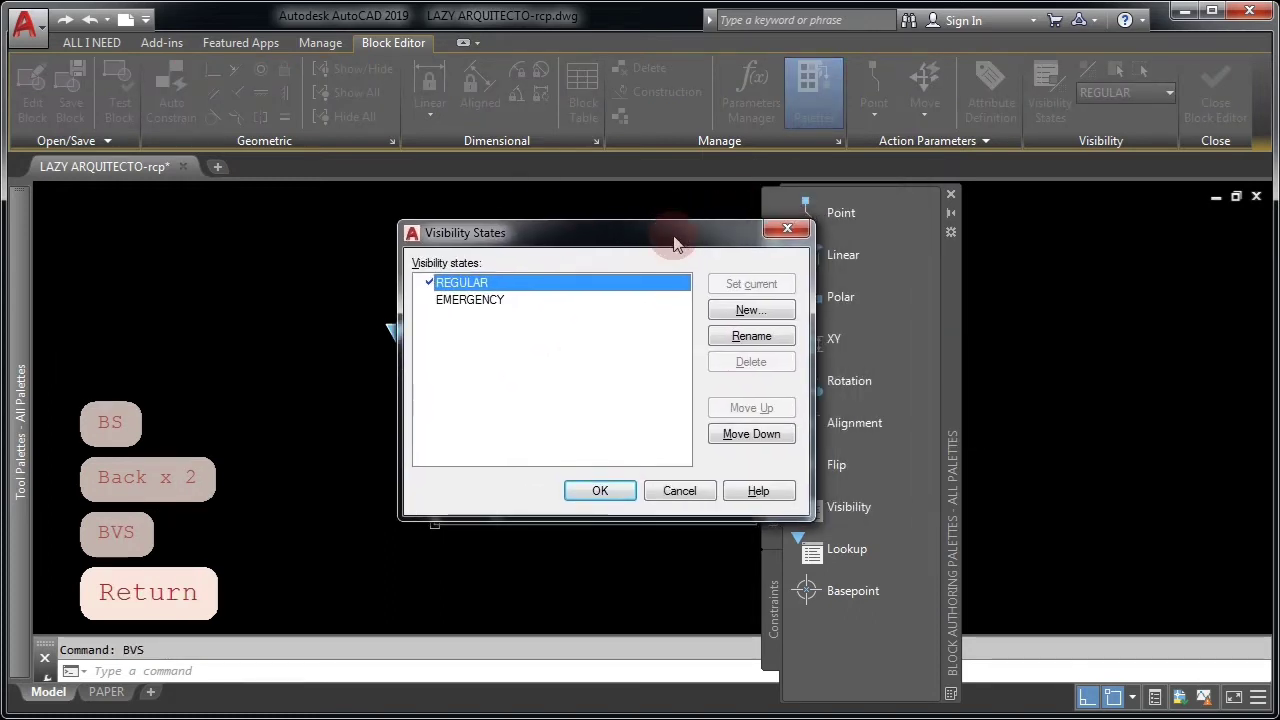
left_click(502, 300)
right_click(499, 301)
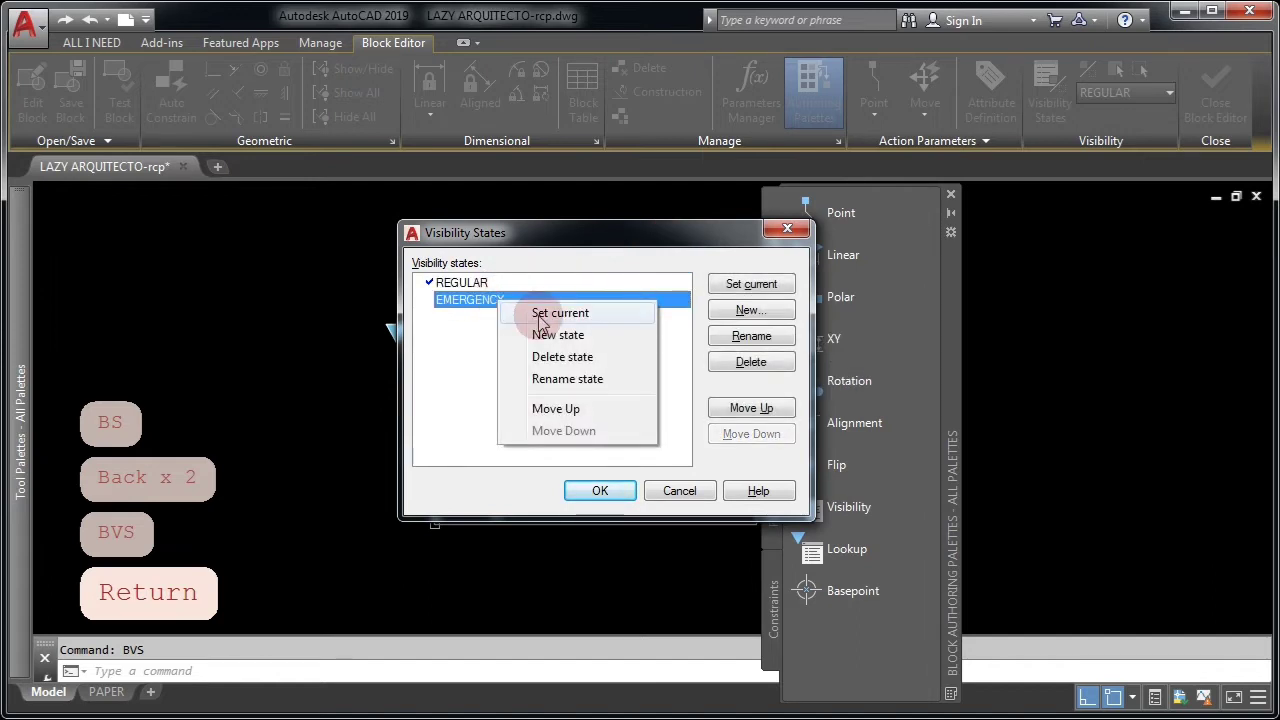
left_click(481, 283)
right_click(485, 287)
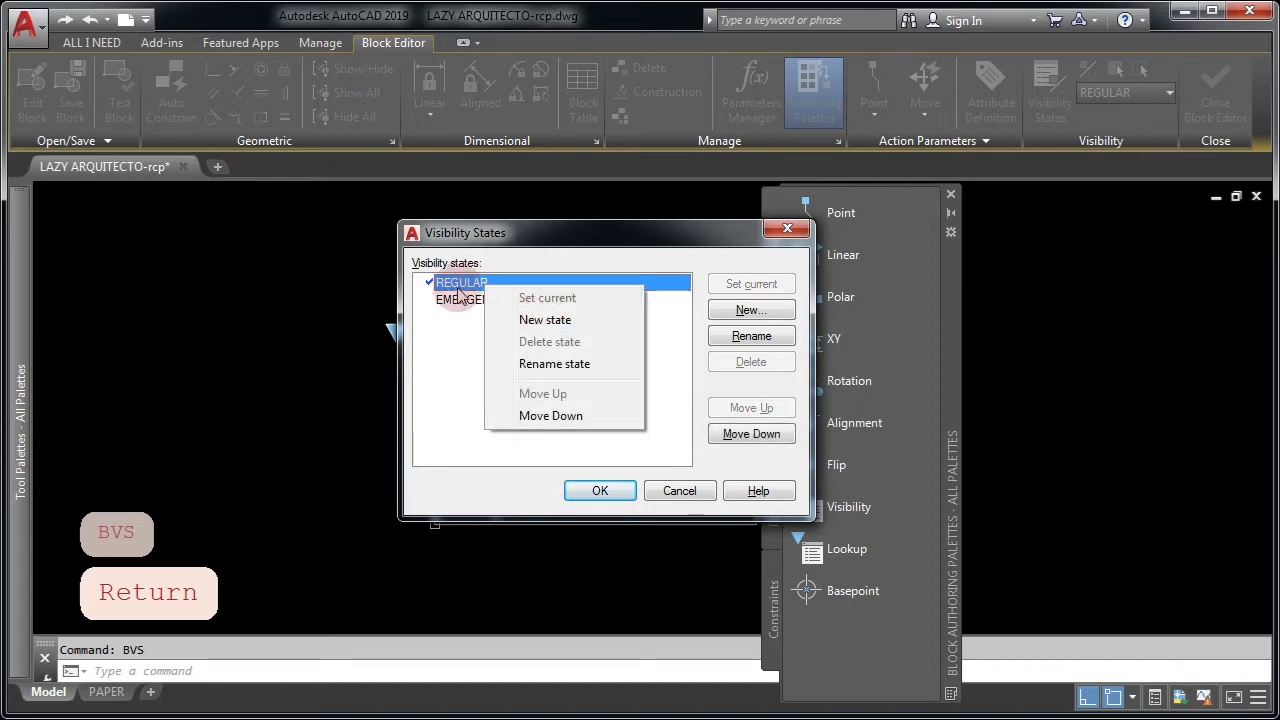
left_click(458, 328)
left_click(603, 491)
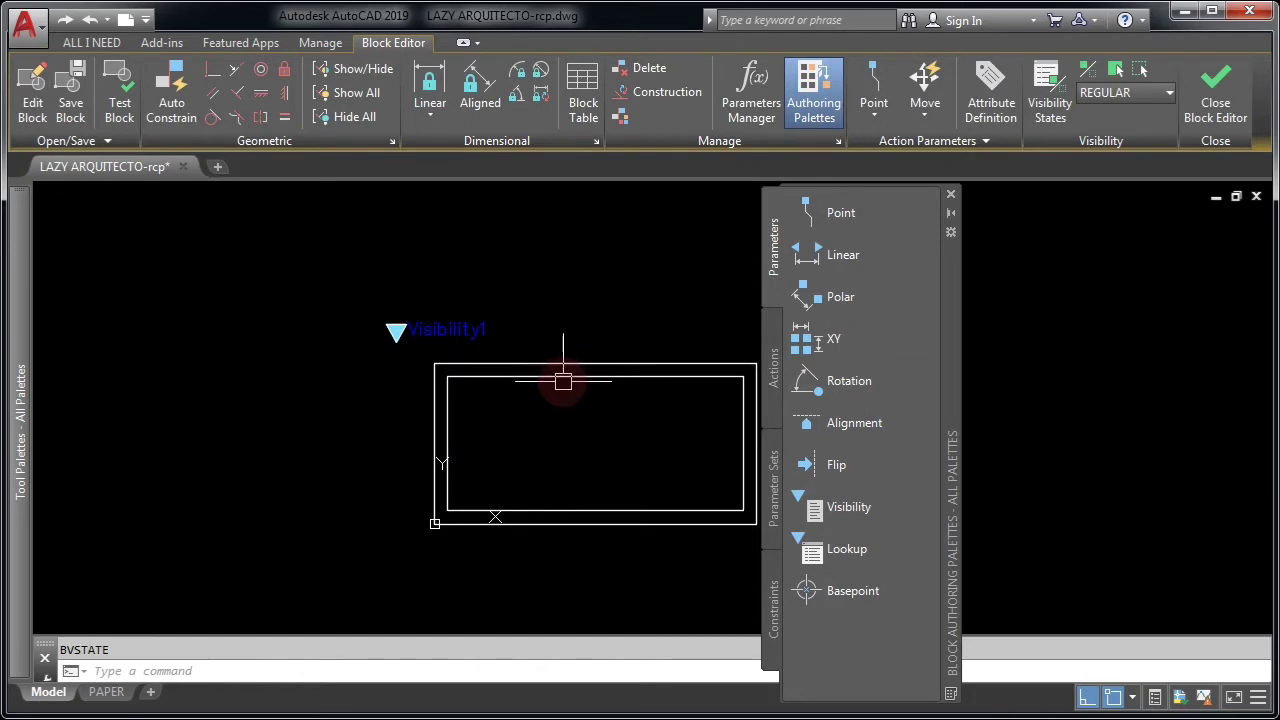
Run ATTDEF (ATTD) to open the empty Attribute Definition dialog
mouse_move(560, 403)
middle_mouse_down()
mouse_move(514, 400)
mouse_move(545, 405)
middle_mouse_up()
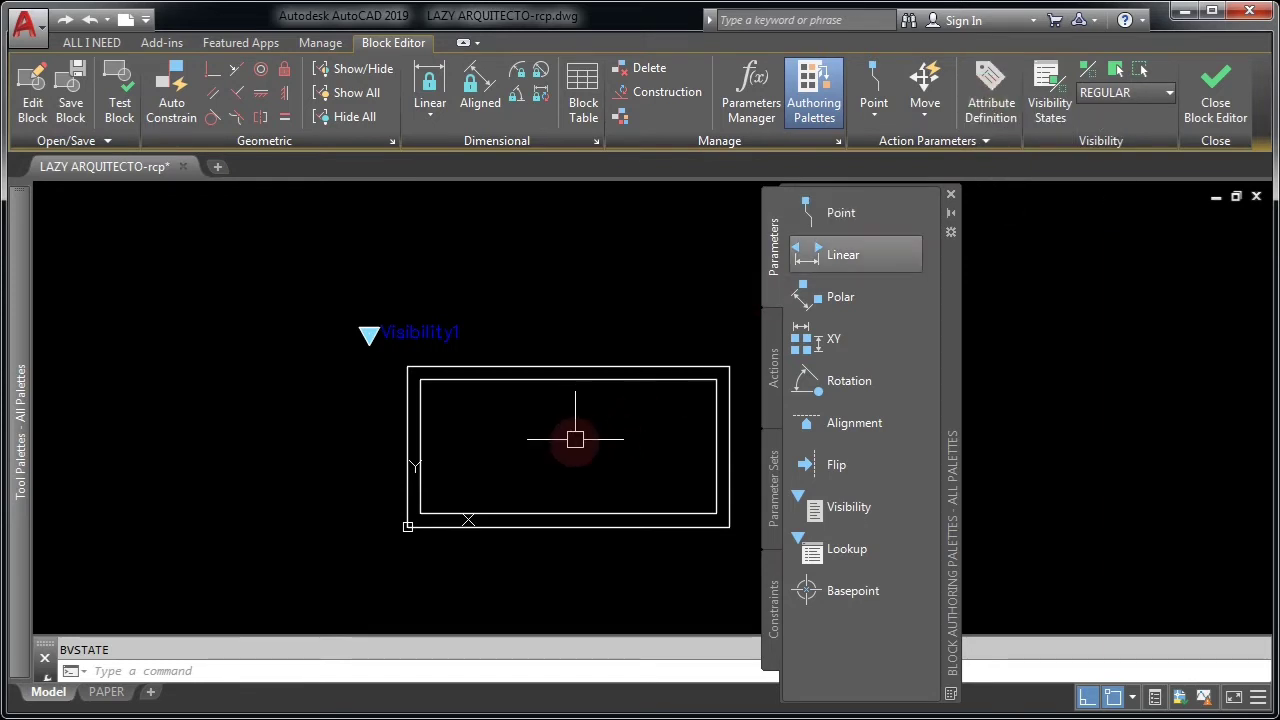
type("ATTDEF")
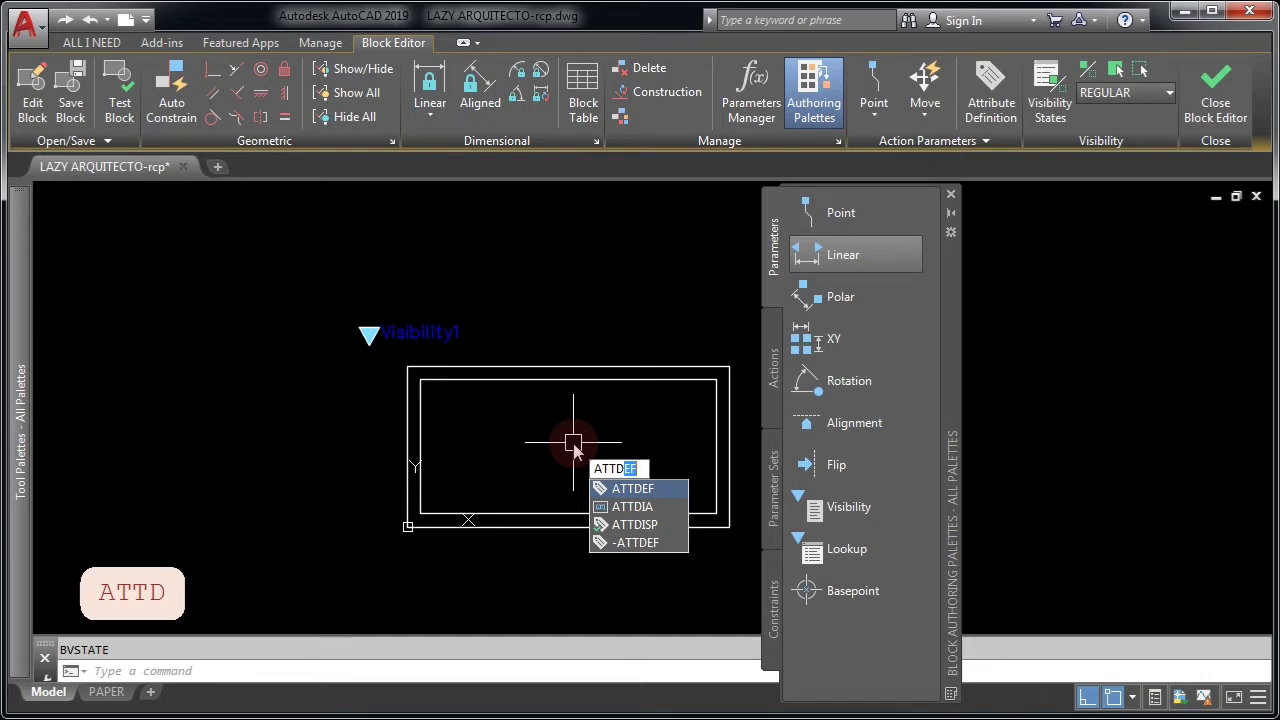
key("Return")
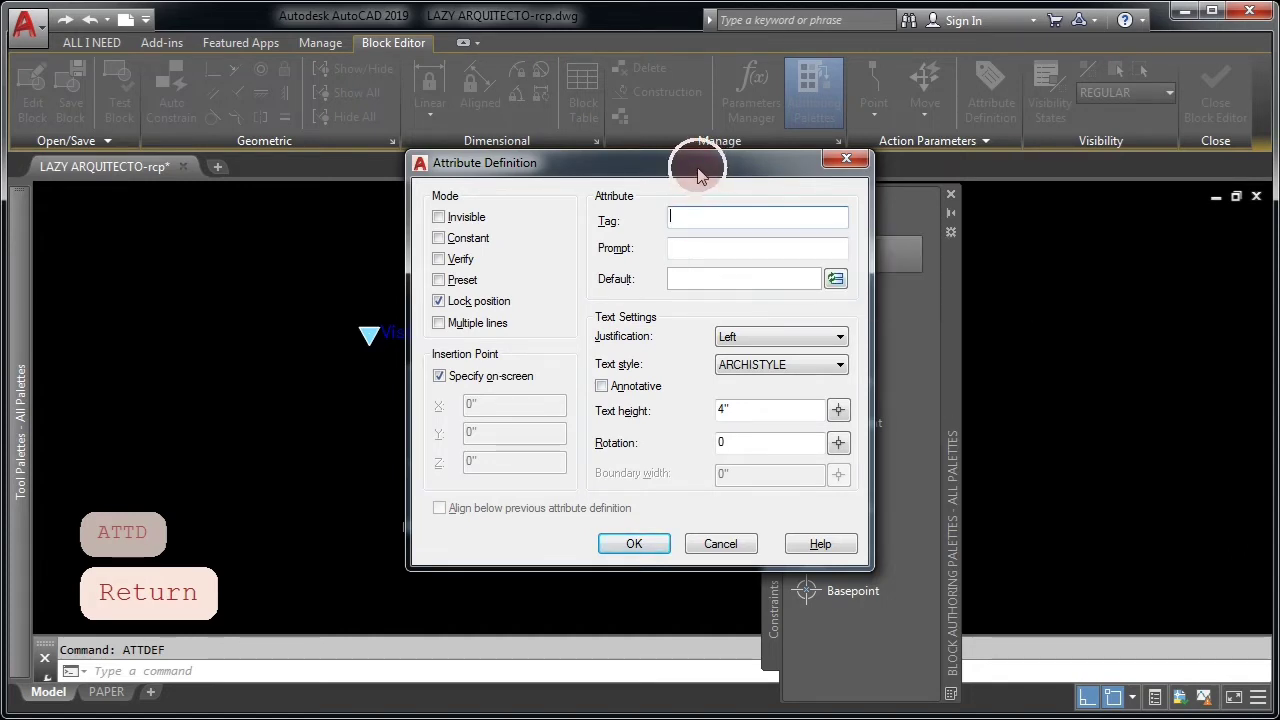
Enter EX as the attribute's default value, prompt and tag
left_click_drag(700, 175, 650, 210)
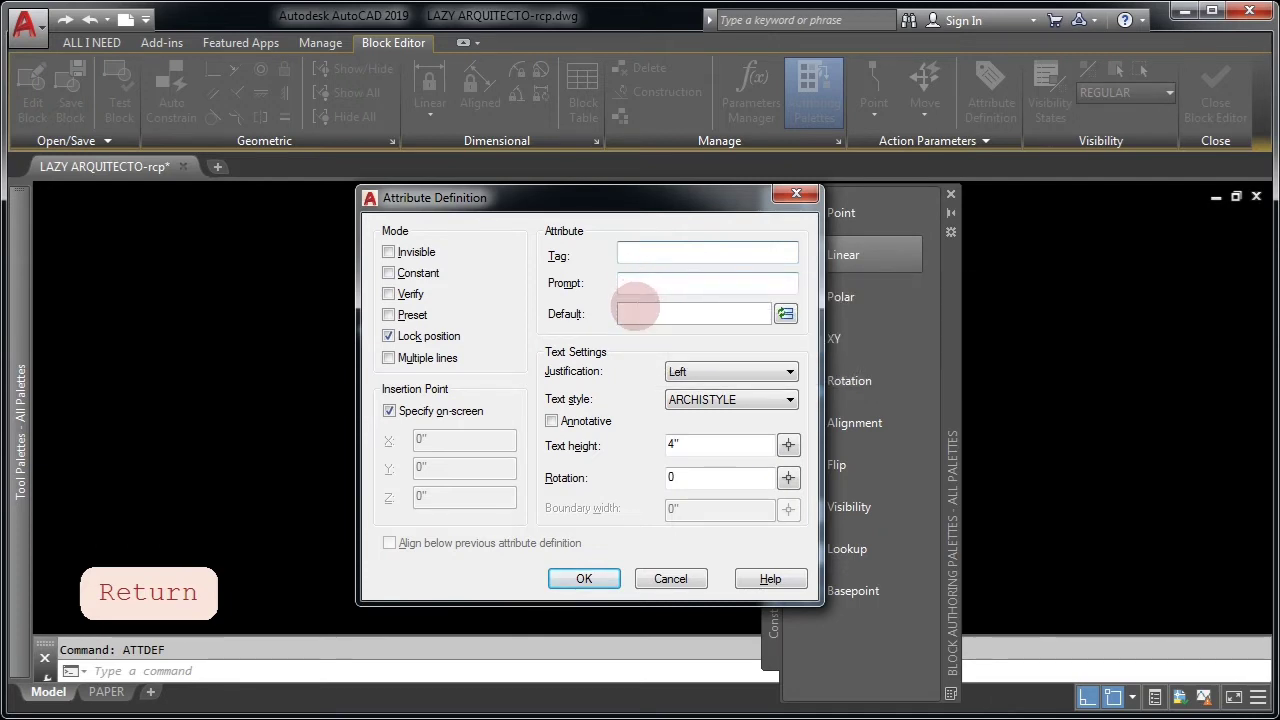
left_click(637, 310)
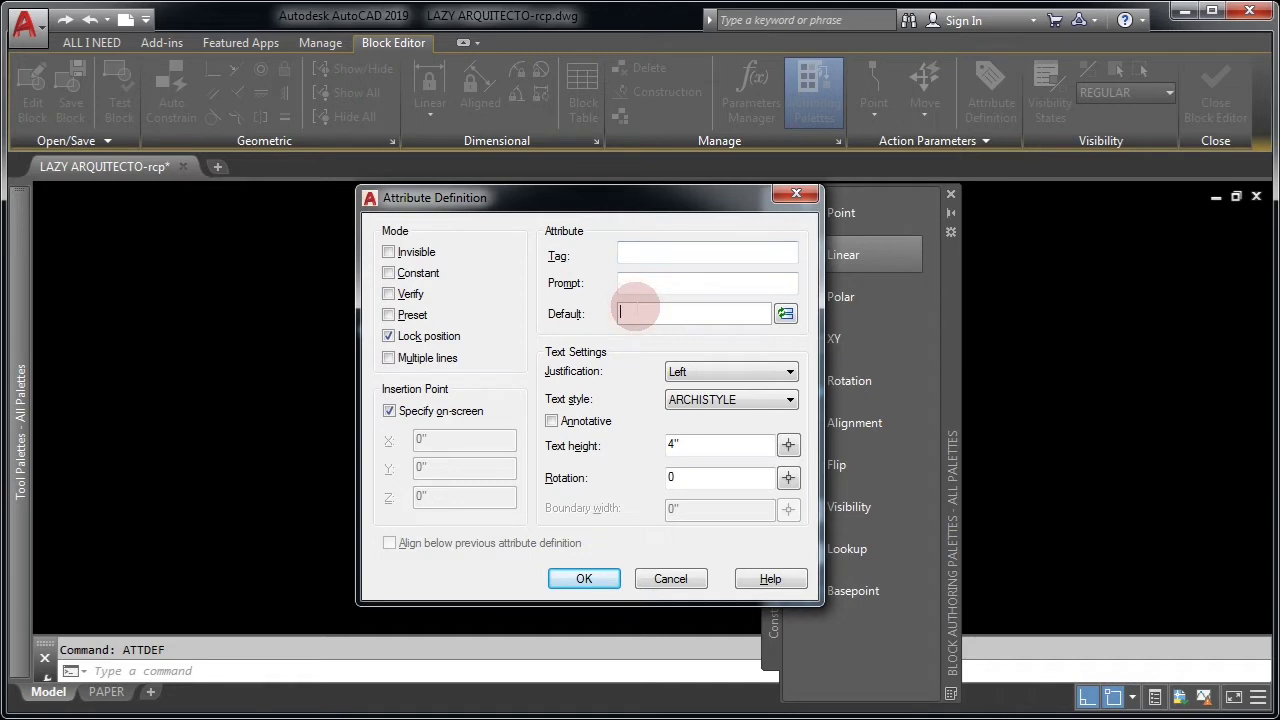
type("EX")
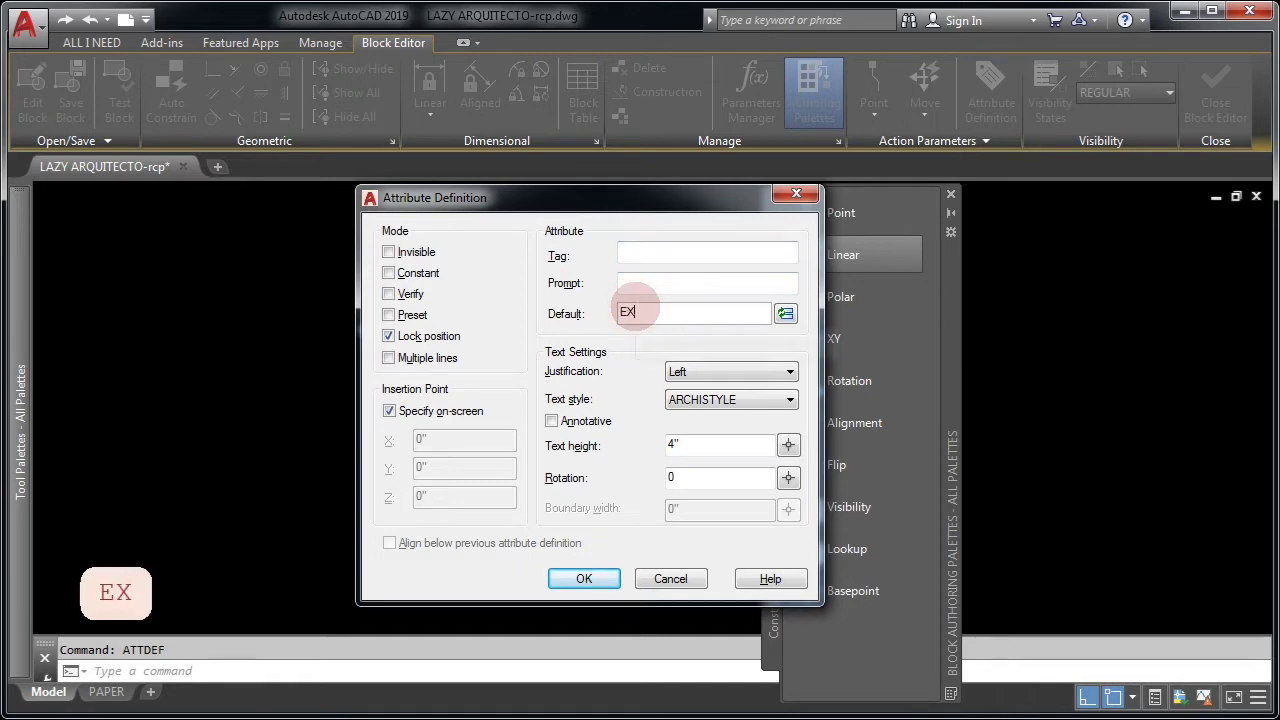
left_click(637, 284)
left_click(637, 283)
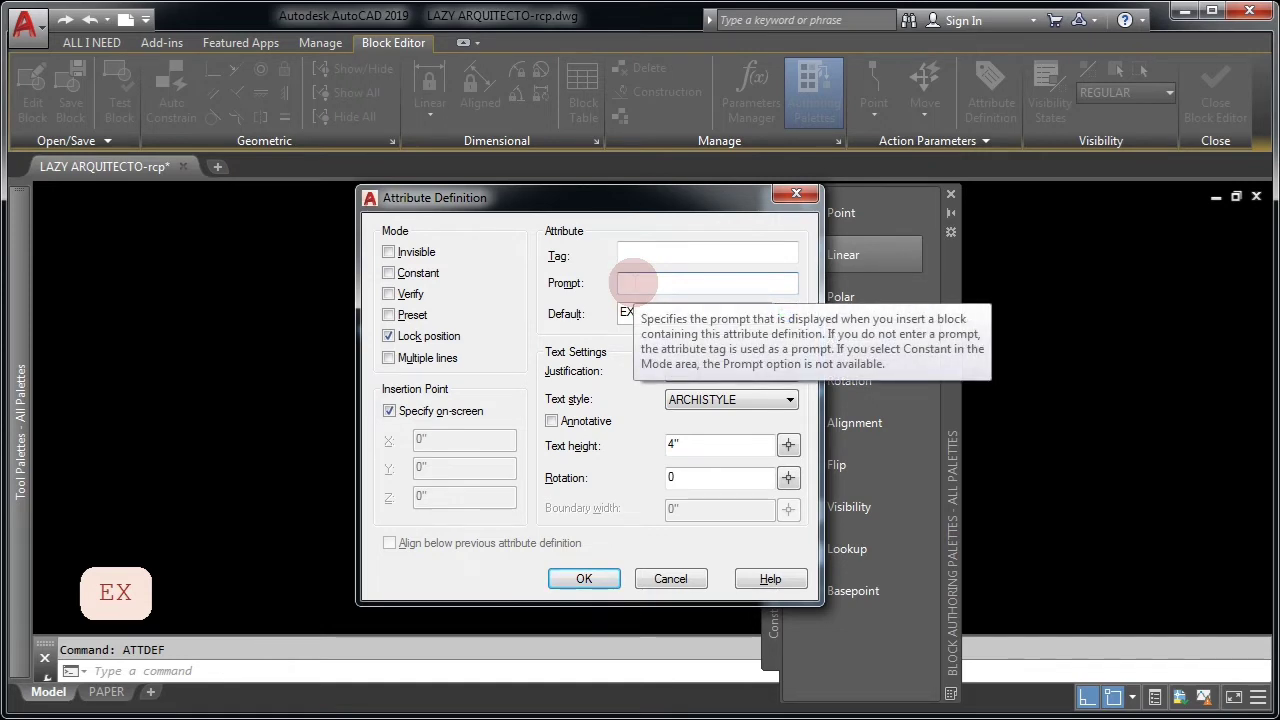
type("EX")
key("shift+Tab")
type("EX")
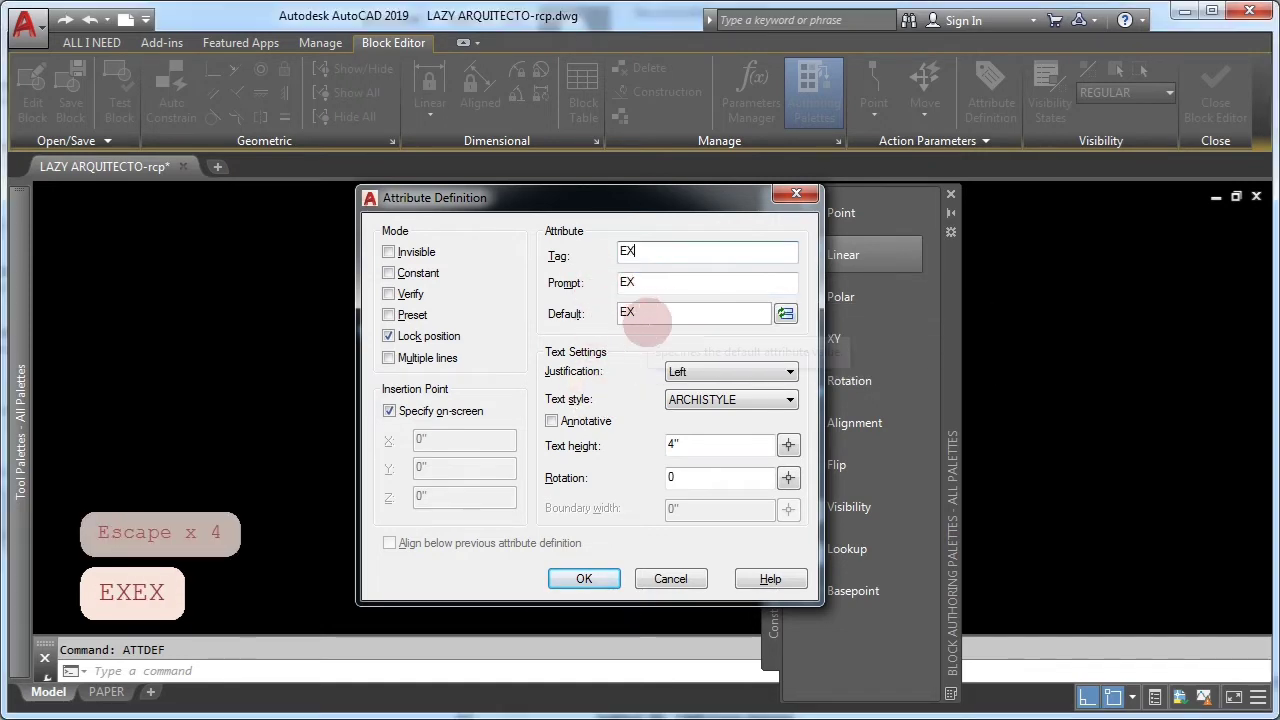
Choose Middle center justification, Verdana text style and text height 7, then confirm the definition
left_click(700, 379)
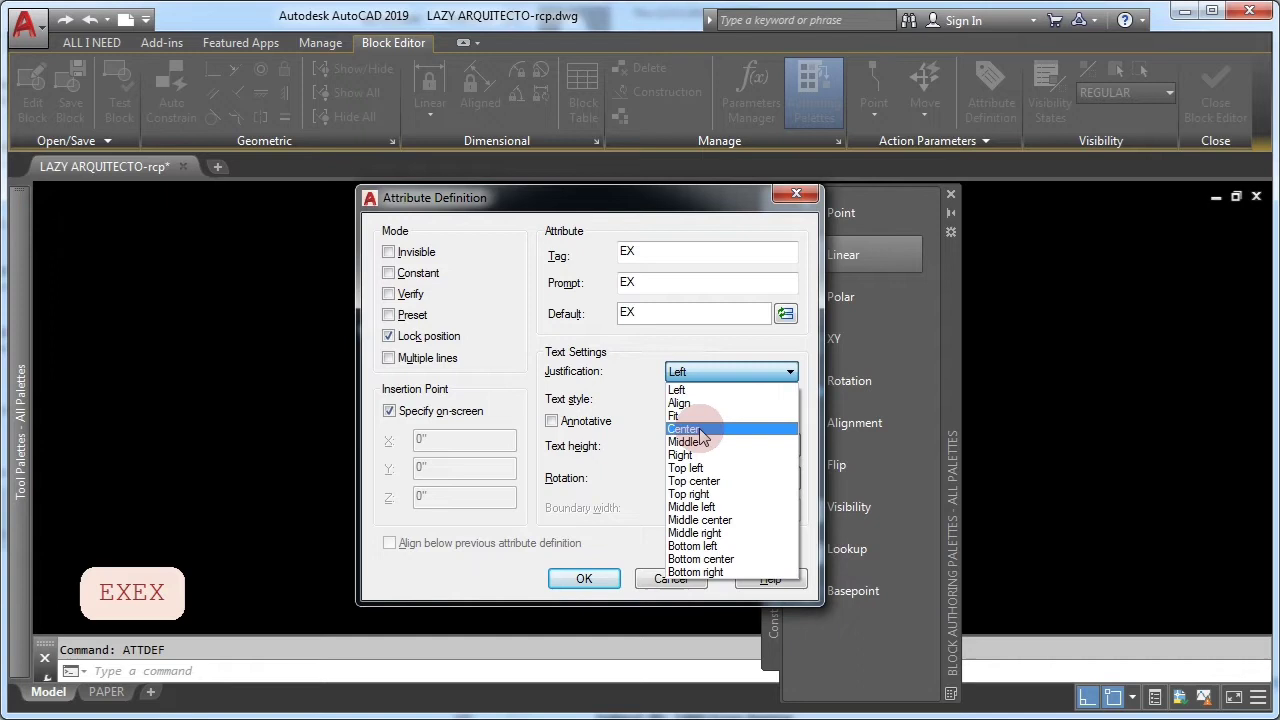
left_click(700, 520)
left_click(720, 399)
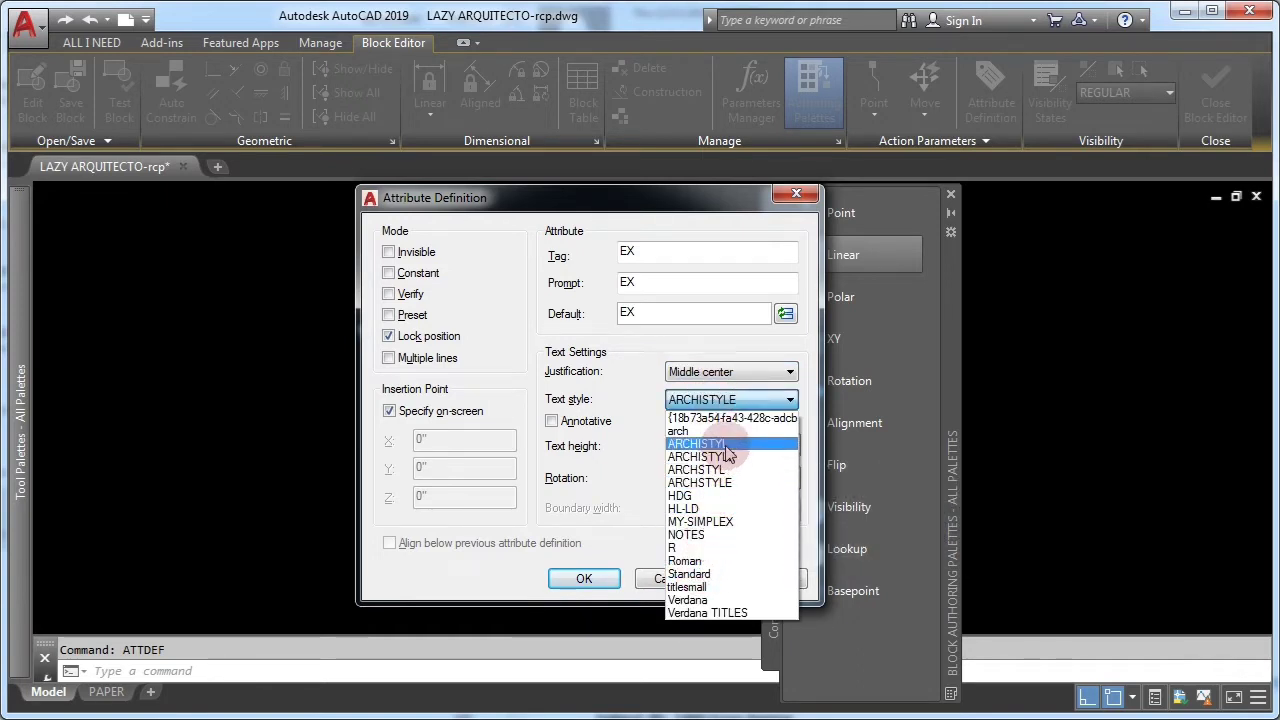
left_click(720, 599)
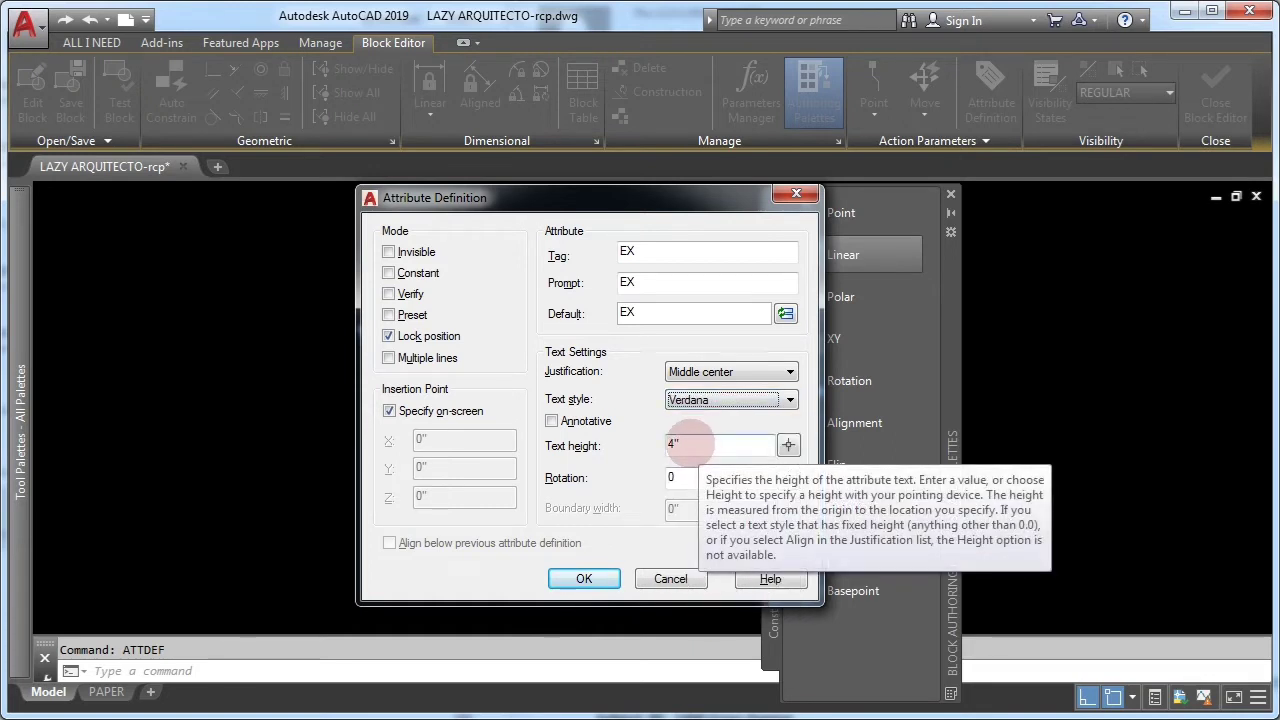
left_click(690, 445)
left_click_drag(717, 199, 614, 214)
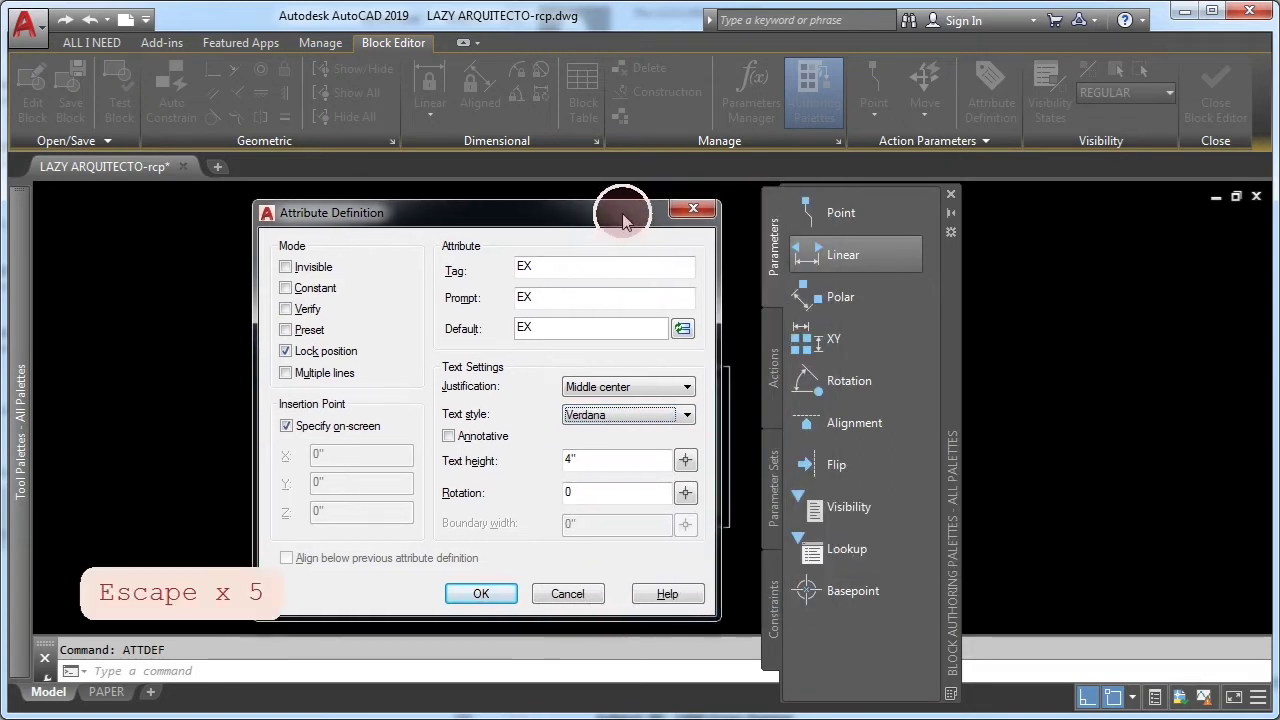
left_click(600, 460)
double_click(588, 458)
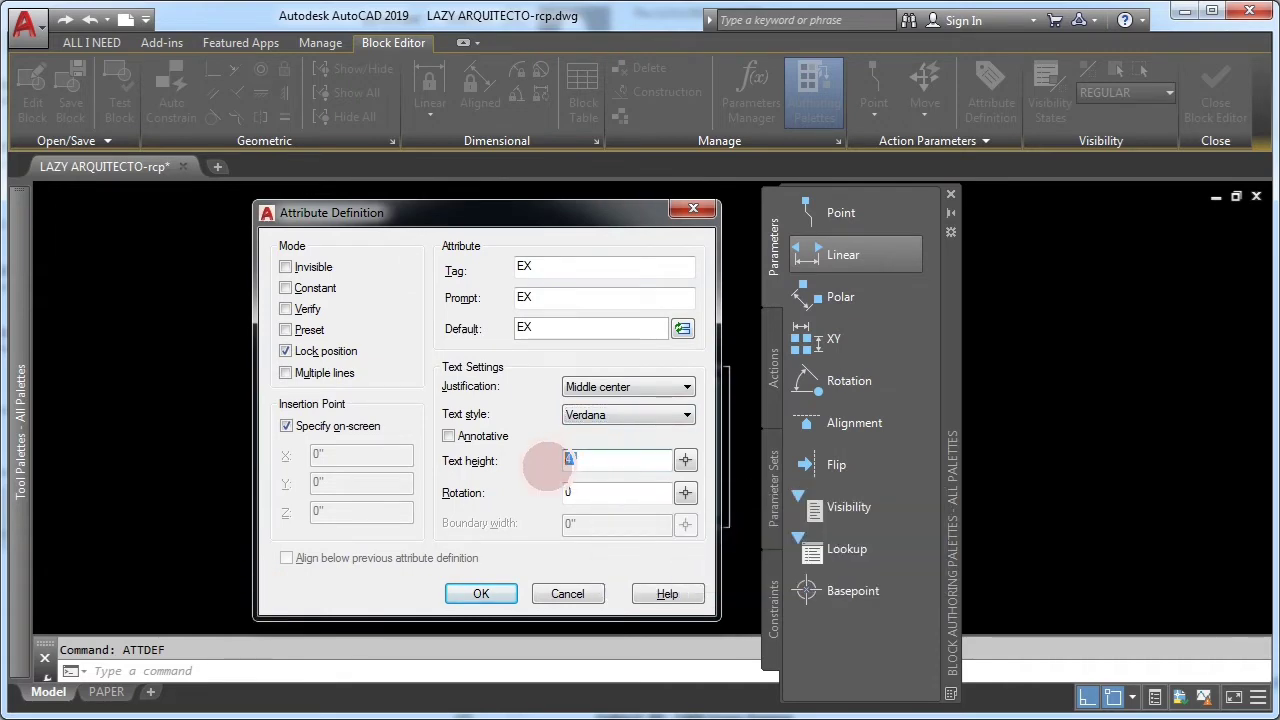
type("7")
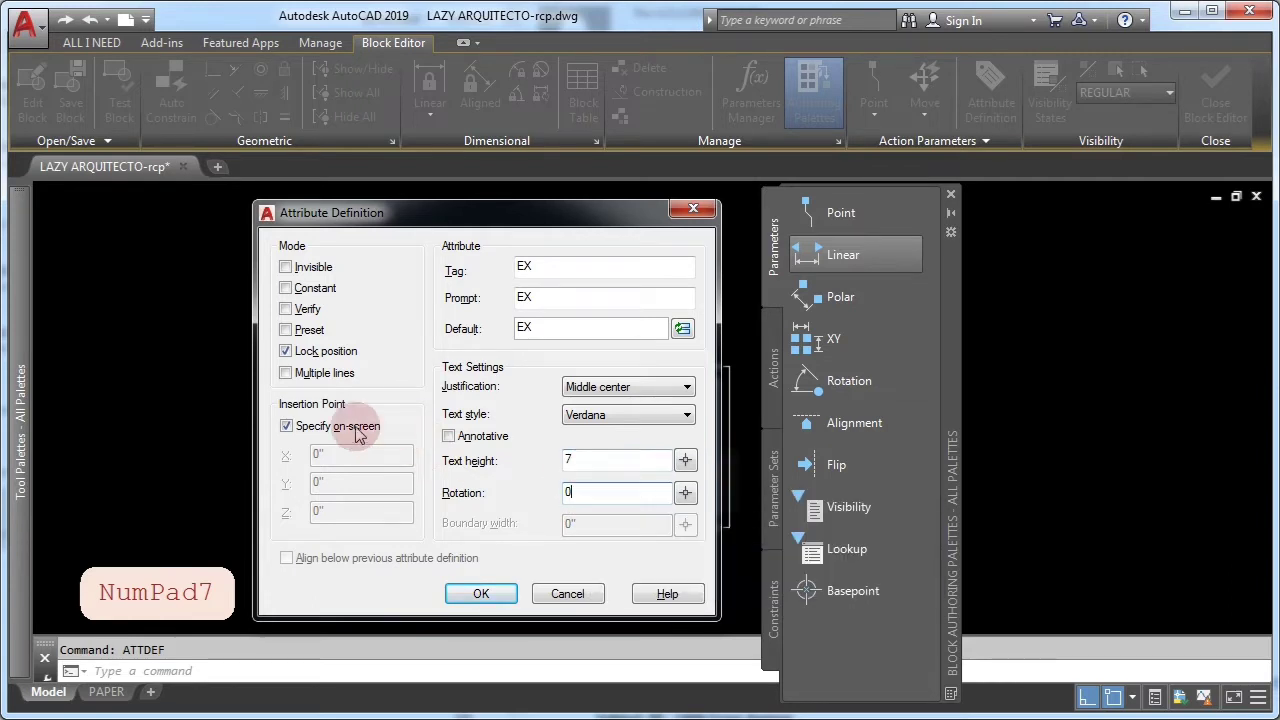
left_click(481, 594)
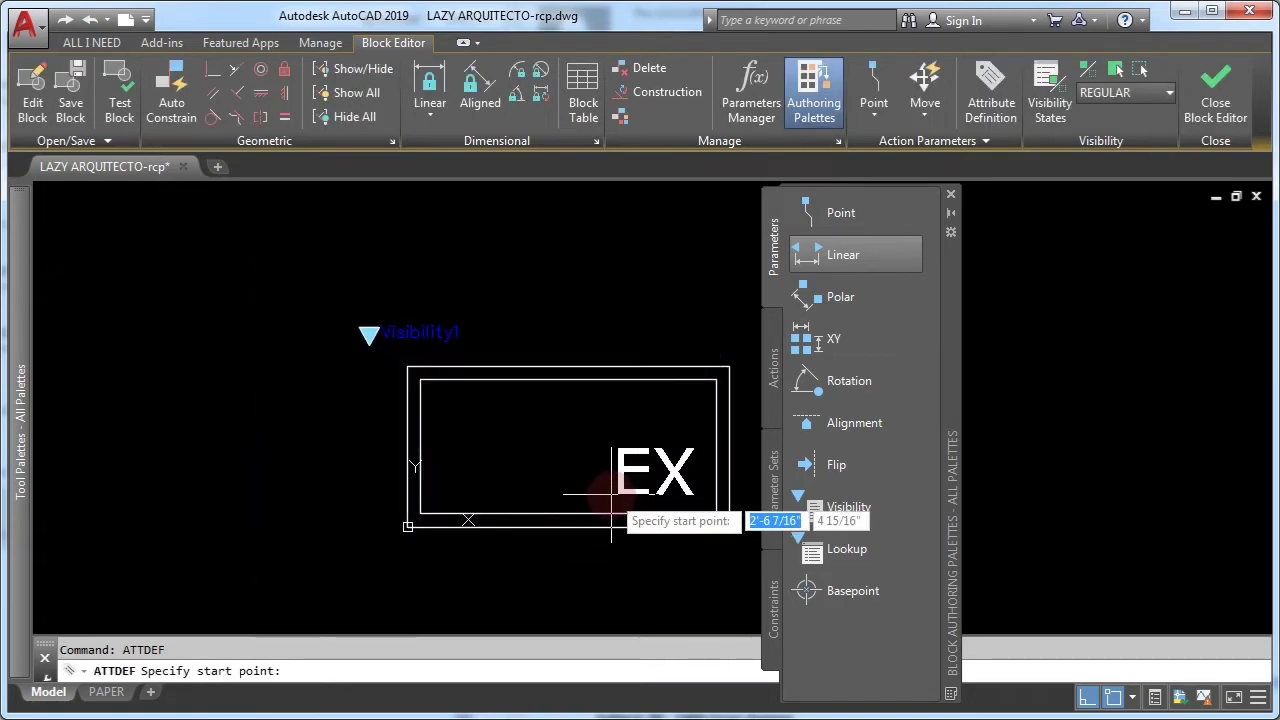
Place the EX attribute inside the rectangle and draw a vertical line along the inner right side
left_click(566, 512)
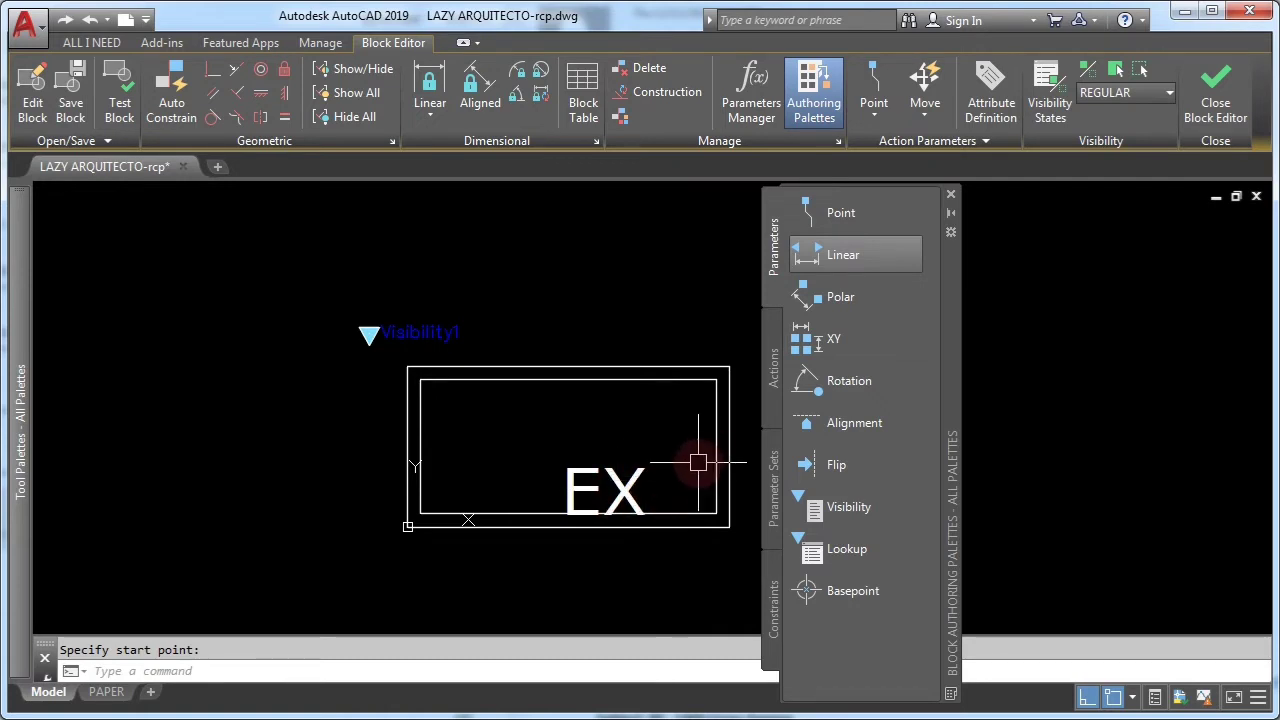
left_click(709, 452)
key("Escape")
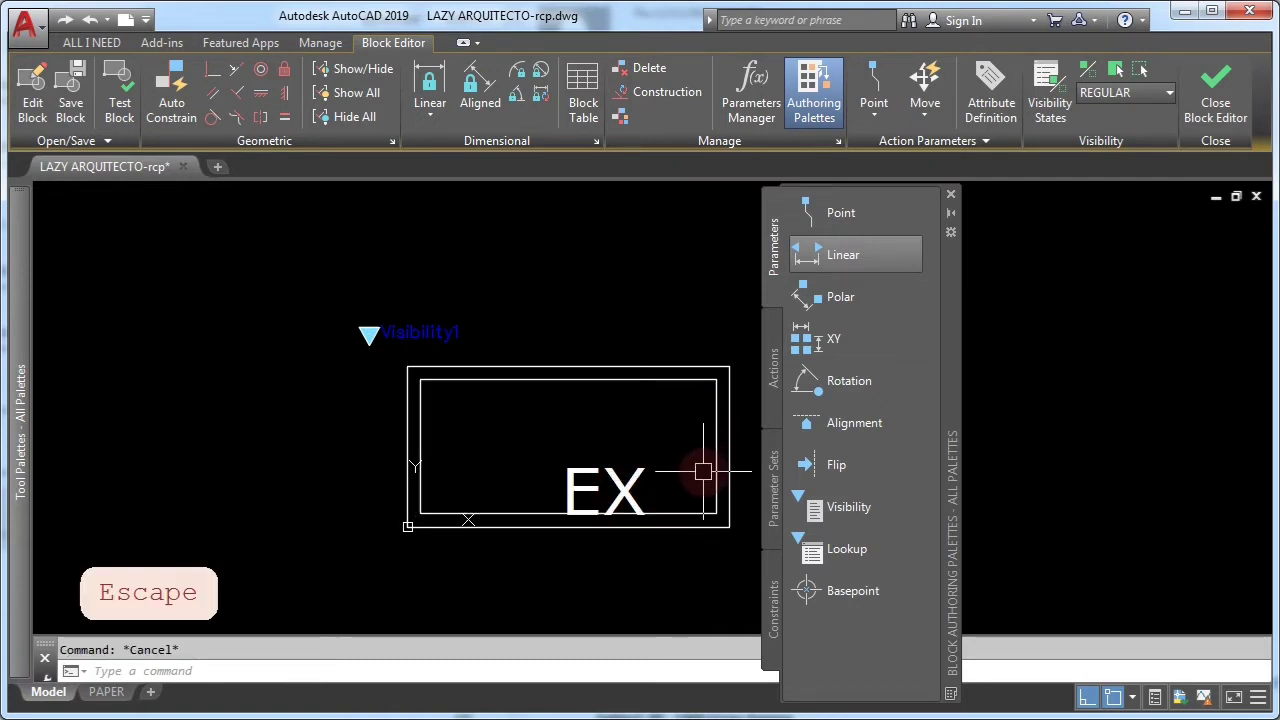
type("l")
key("space")
left_click(713, 508)
left_click(714, 428)
key("Escape")
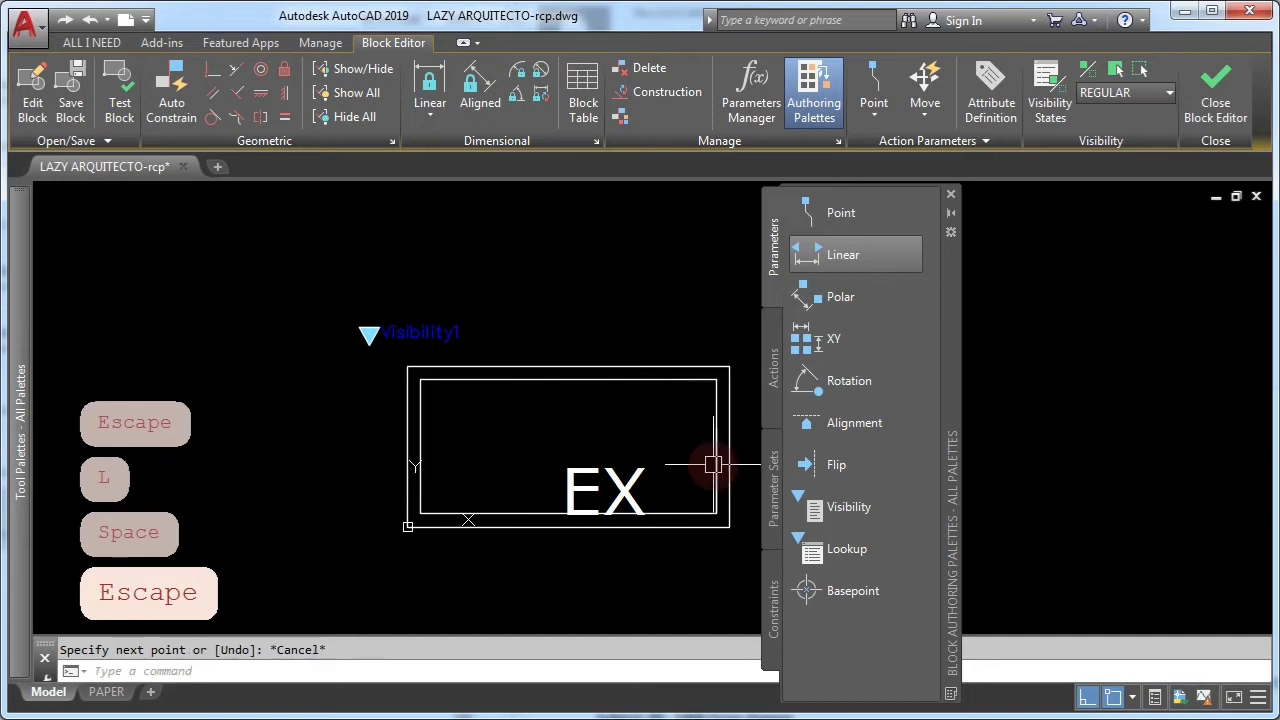
Move the vertical line 4 units left, then undo that move
left_click(701, 458)
type("m")
key("space")
left_click(683, 437)
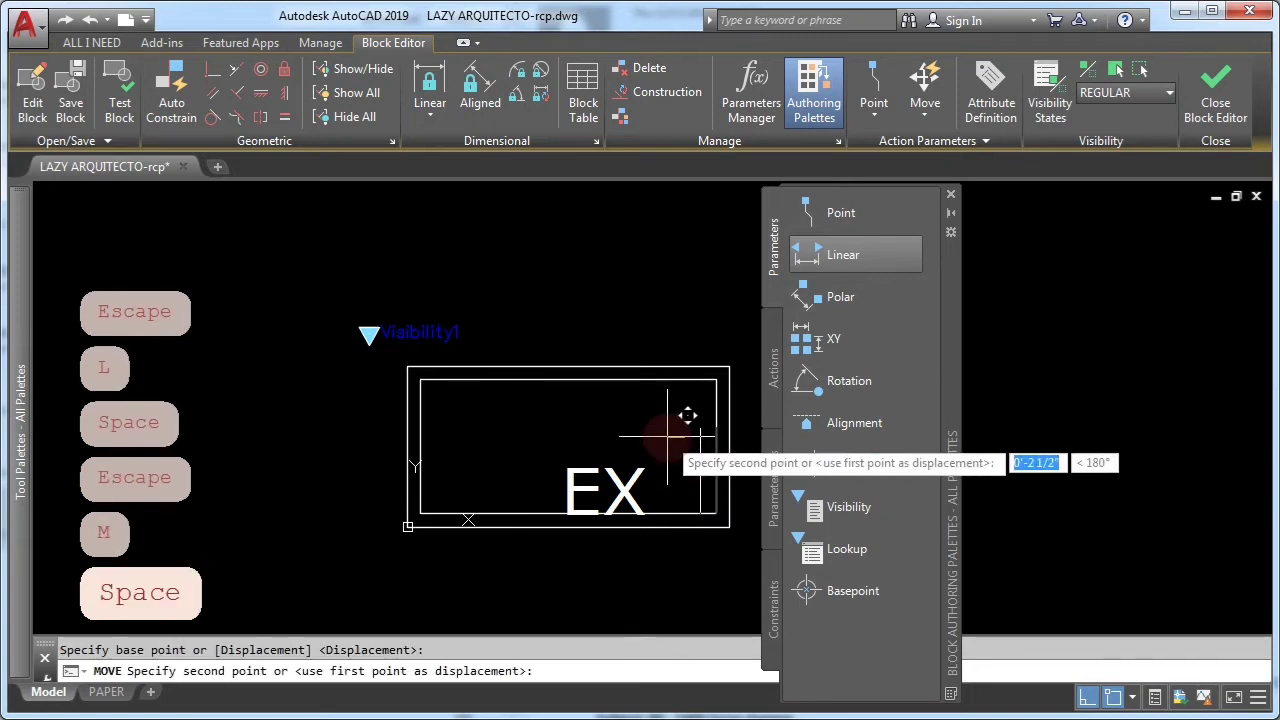
type("4")
key("Return")
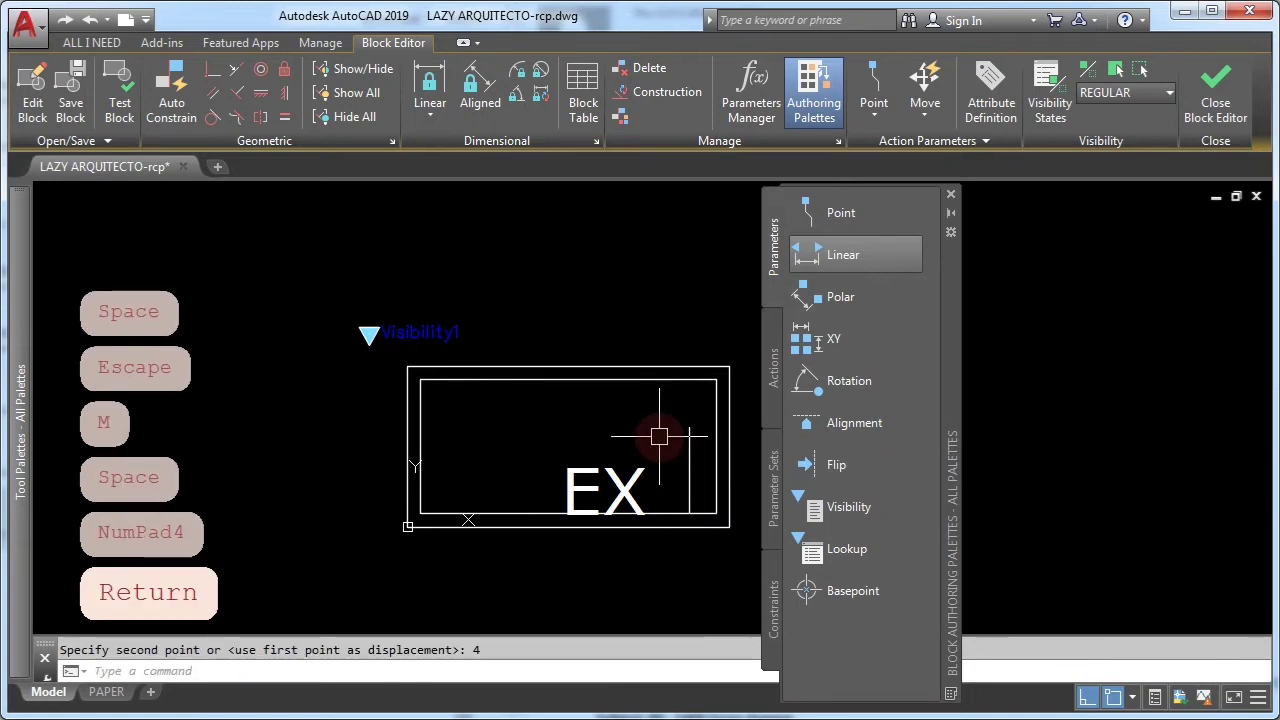
key("ctrl+z")
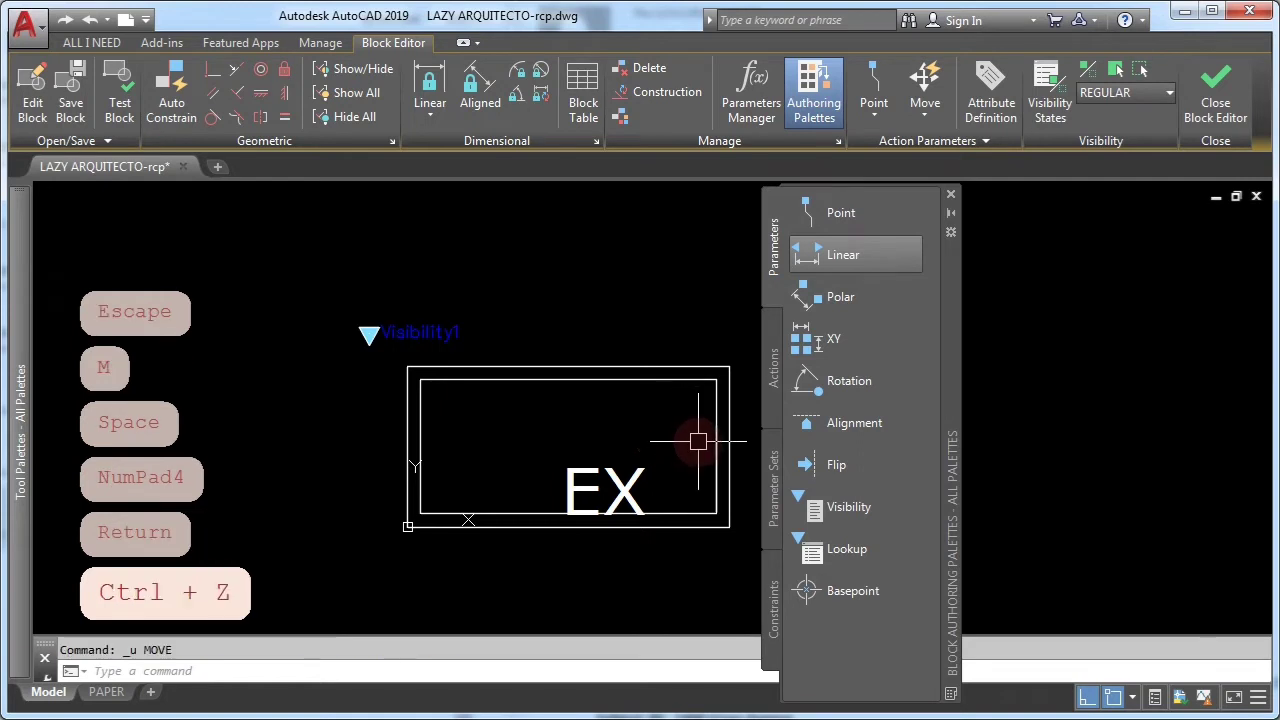
Move the vertical line 3 units left instead
left_click(715, 458)
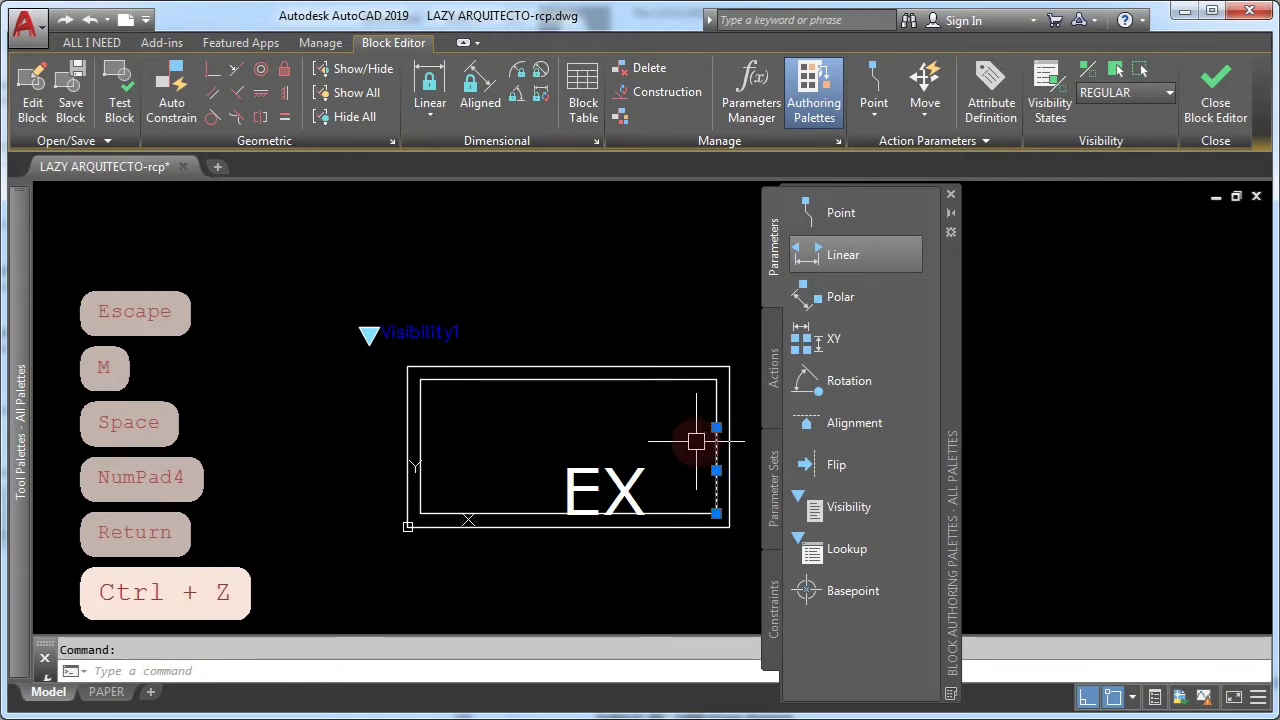
key("m")
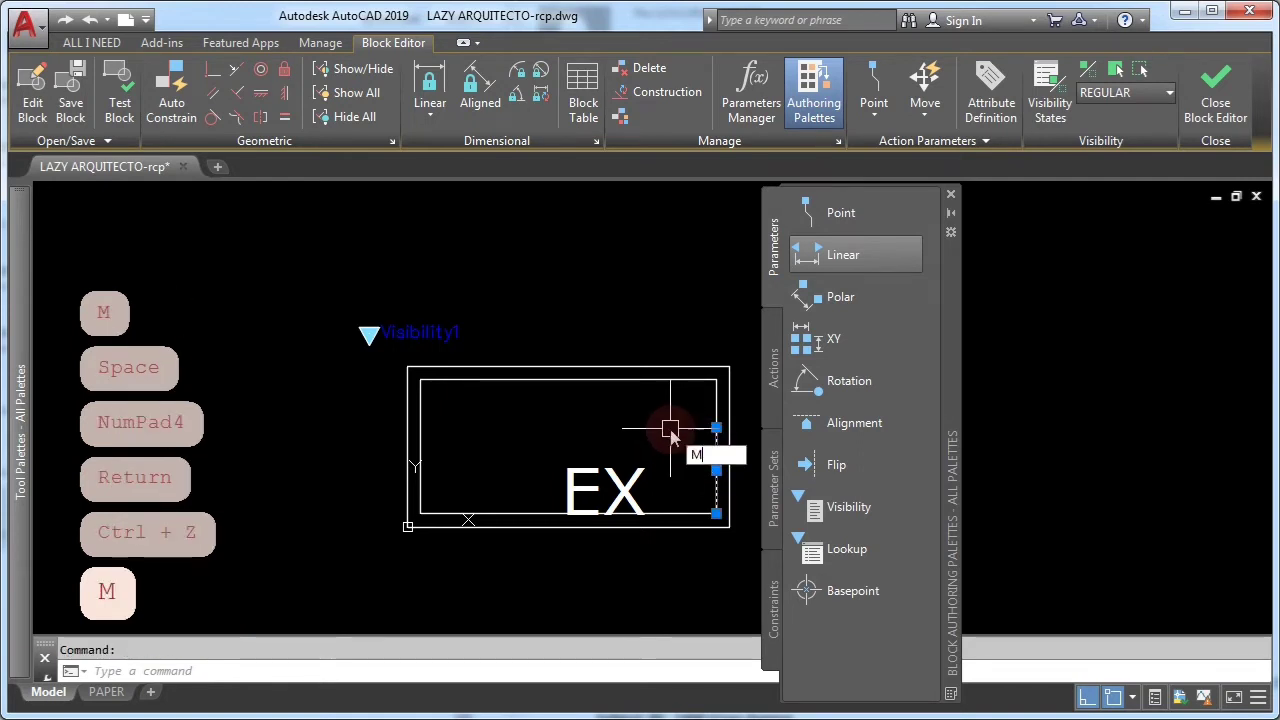
key("space")
left_click(665, 410)
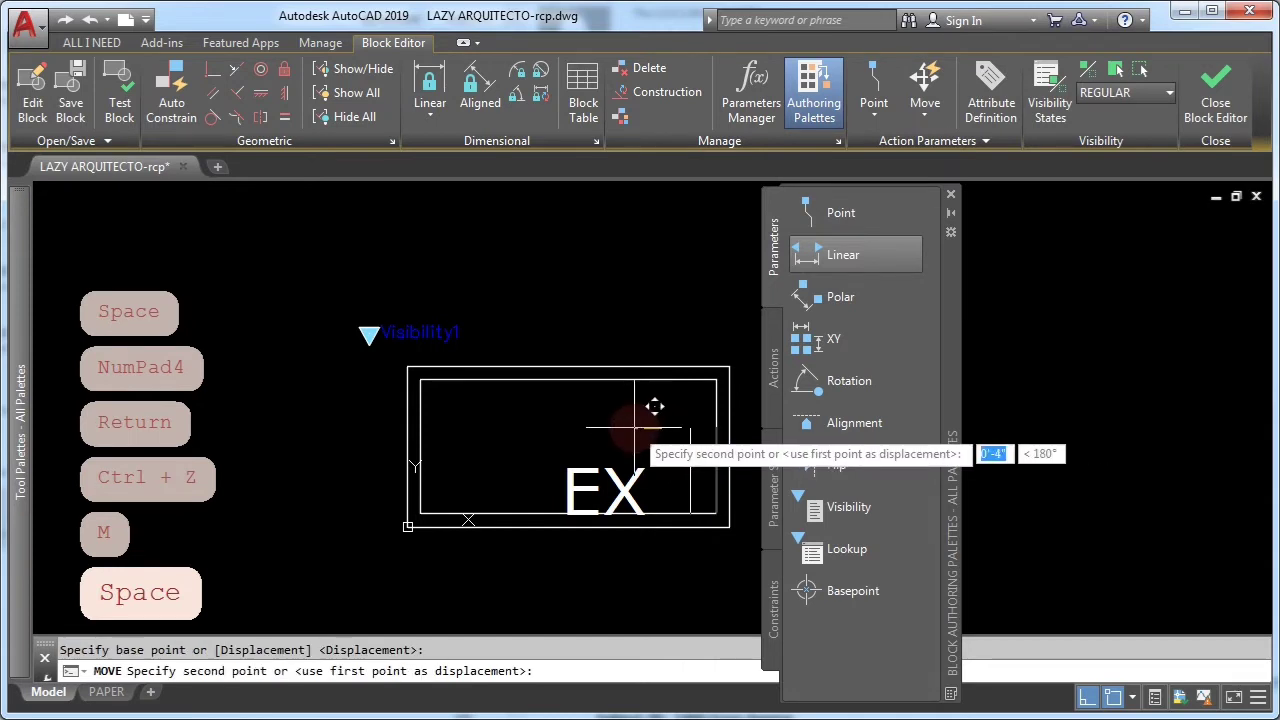
type("3")
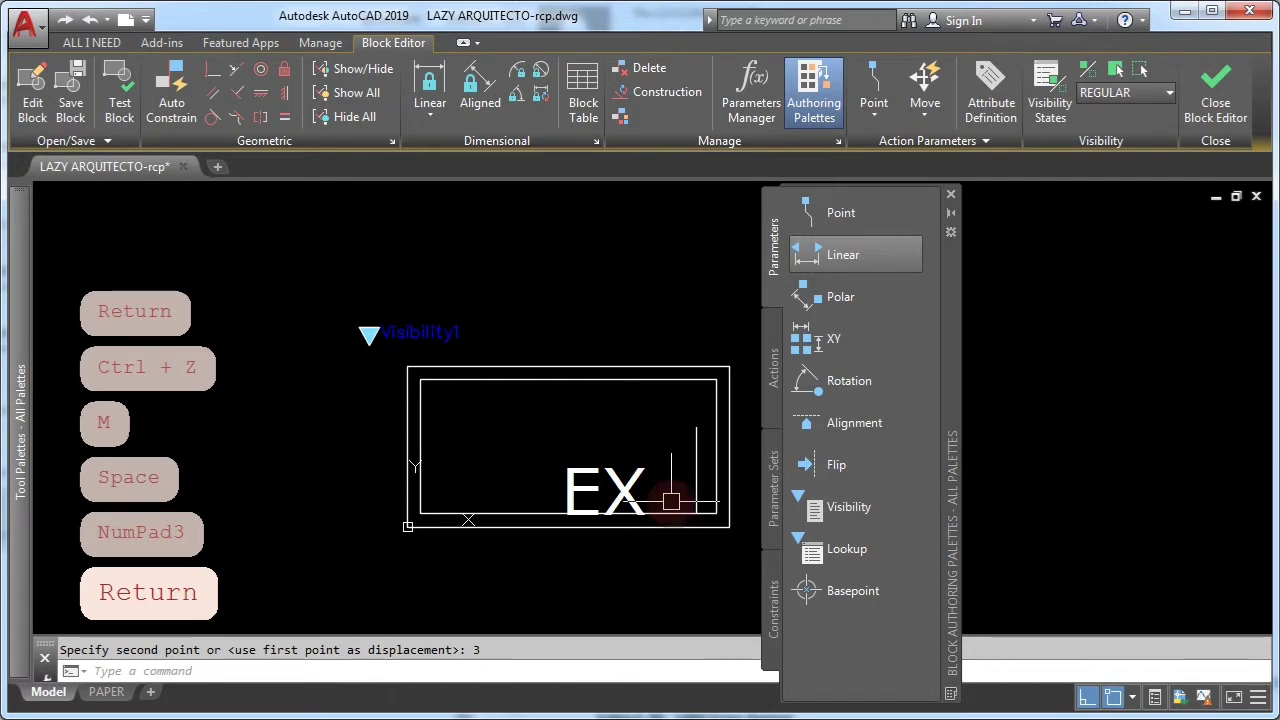
left_click(671, 513)
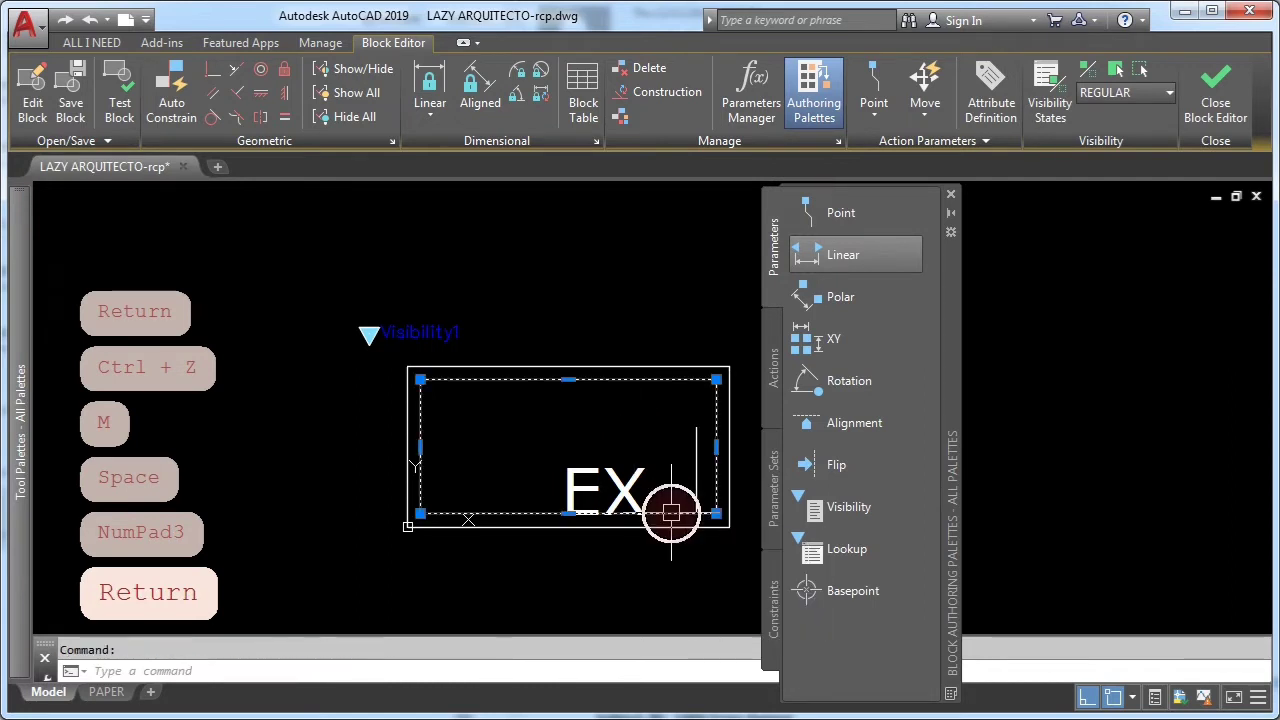
key("Escape")
Draw a line across the inner rectangle's bottom and move it up 4 units
key("l")
key("space")
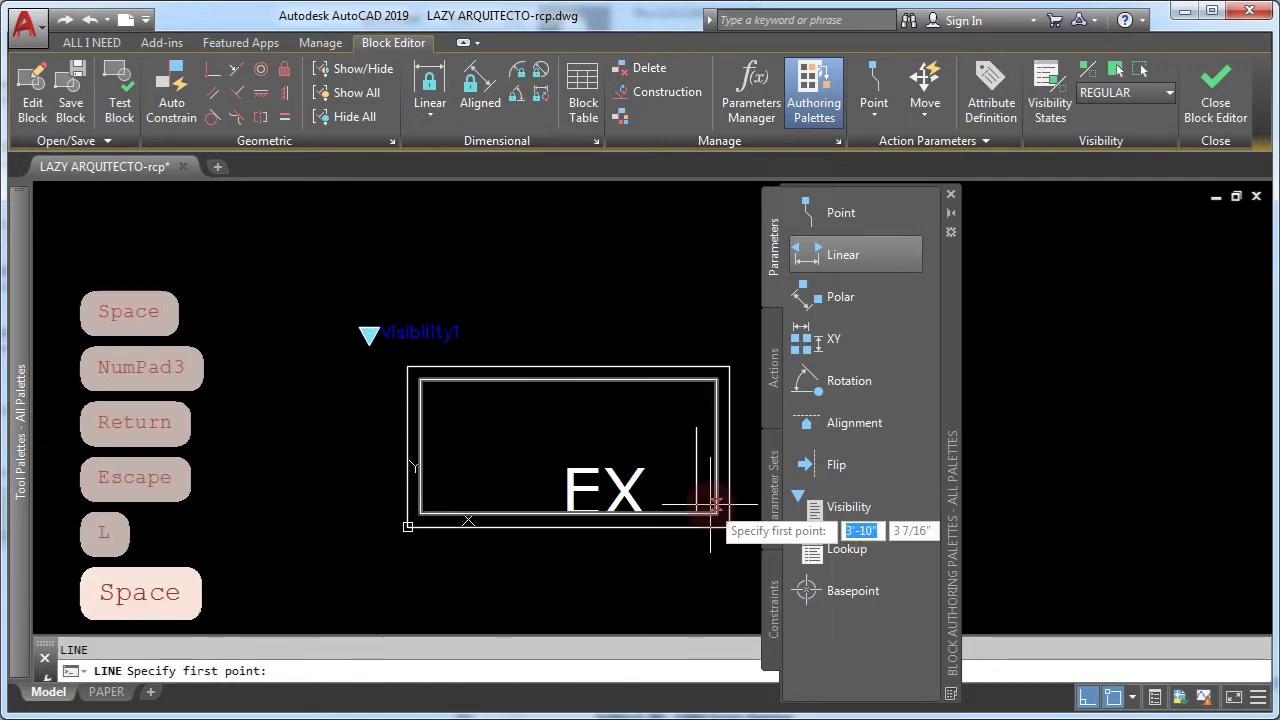
left_click(712, 513)
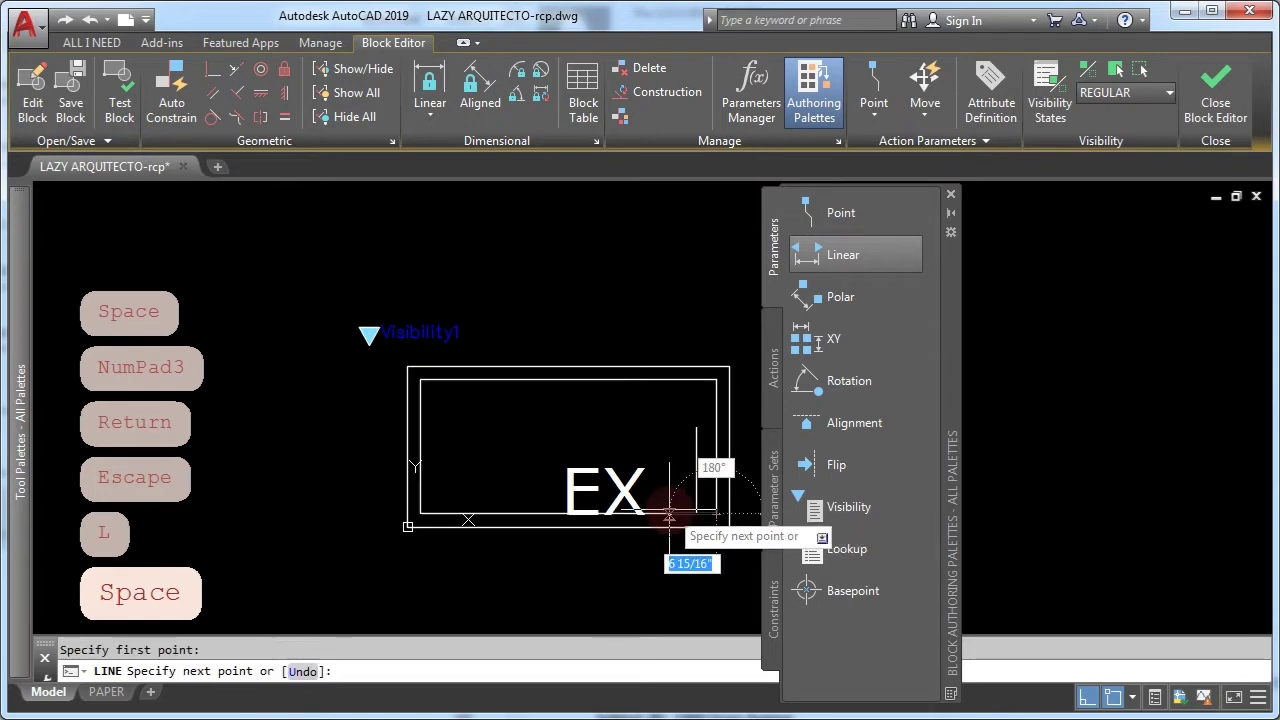
left_click(424, 515)
key("Escape")
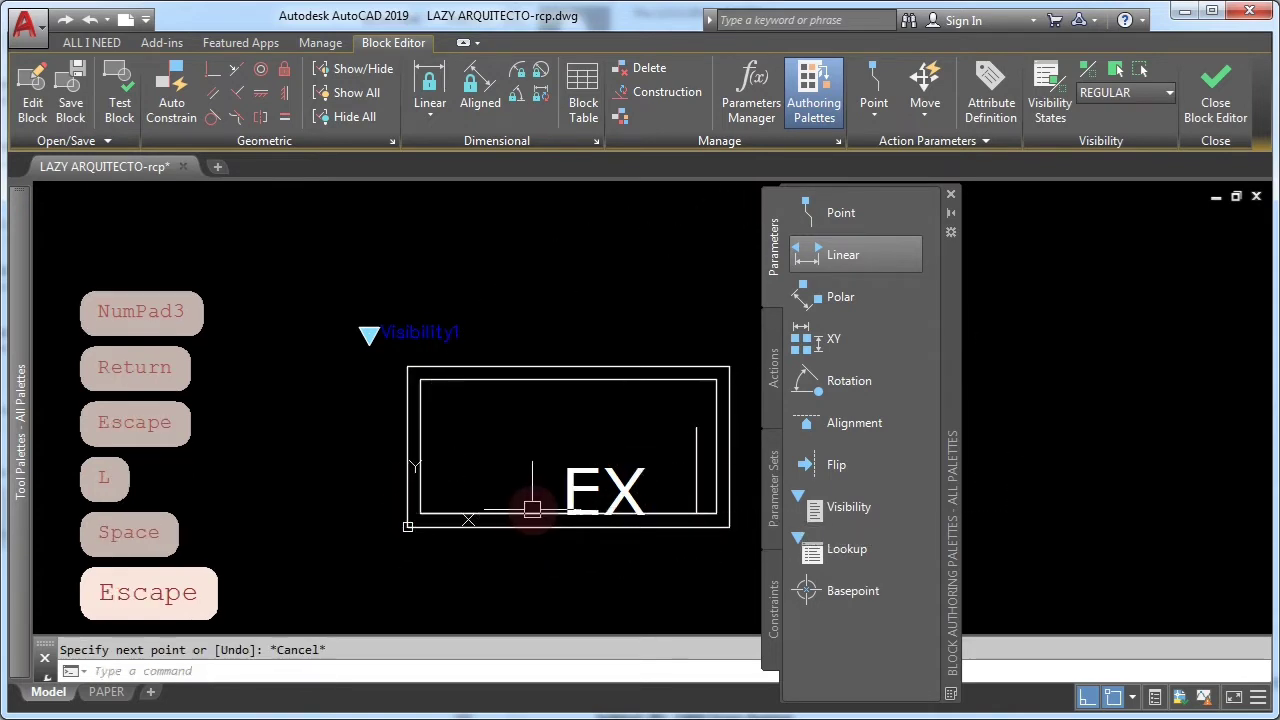
left_click(529, 513)
key("m")
key("space")
left_click(521, 455)
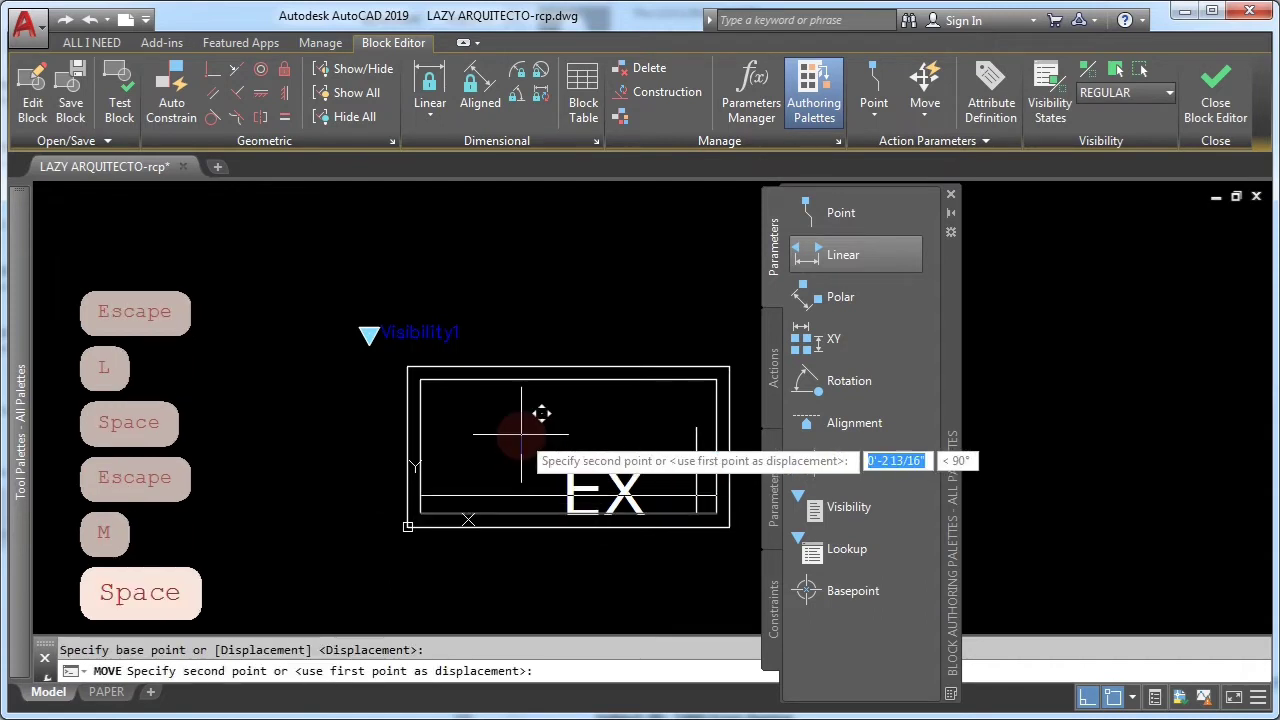
type("4")
key("Return")
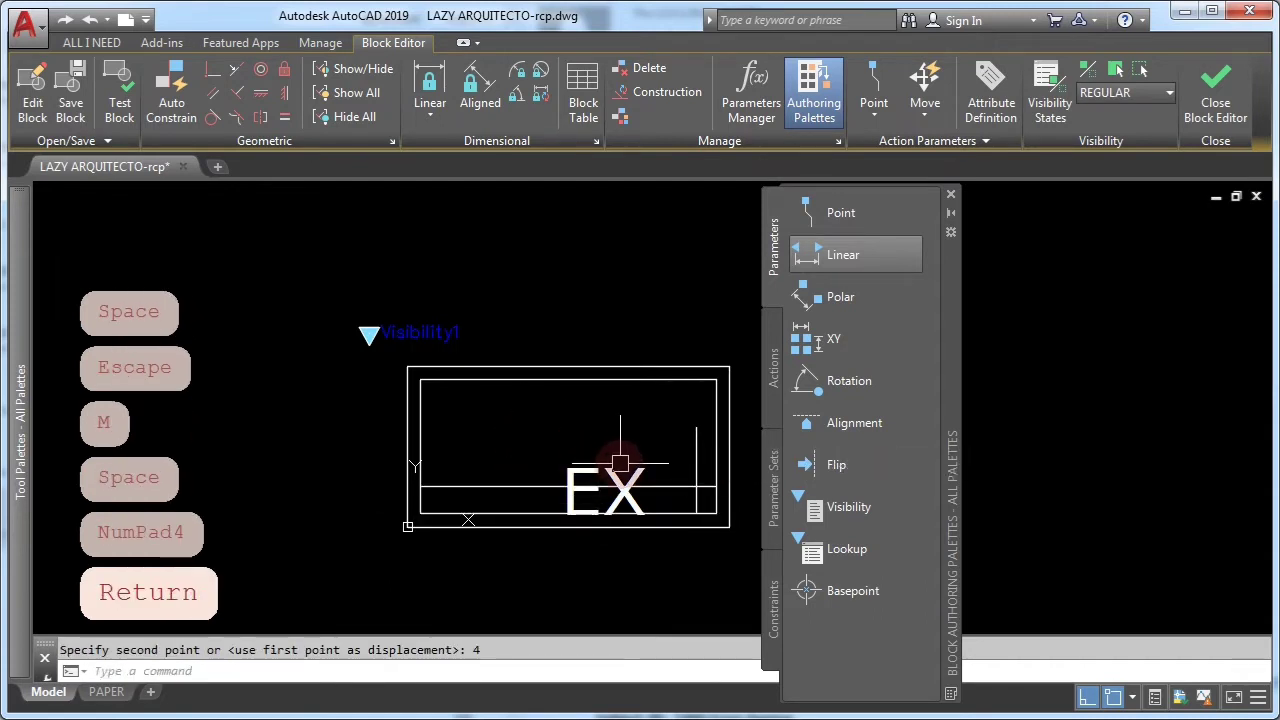
Reposition the EX text lower inside the fixture rectangle
left_click(616, 467)
left_click(604, 491)
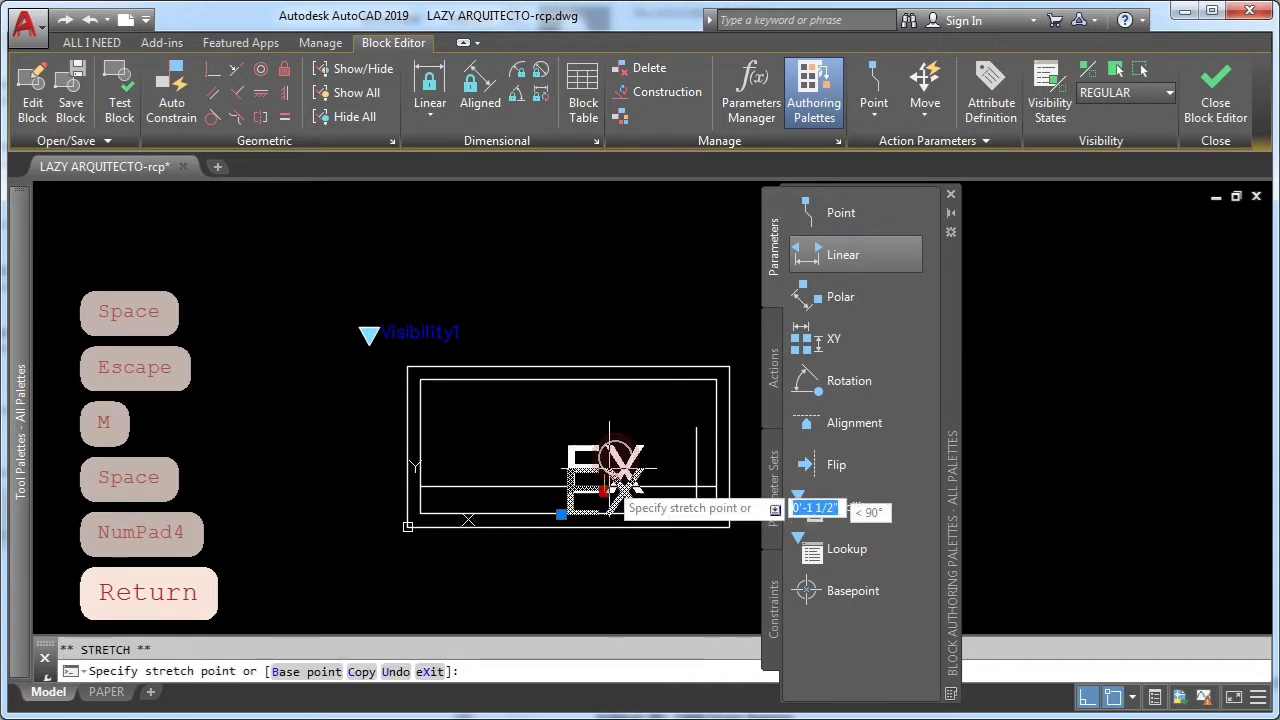
key("F10")
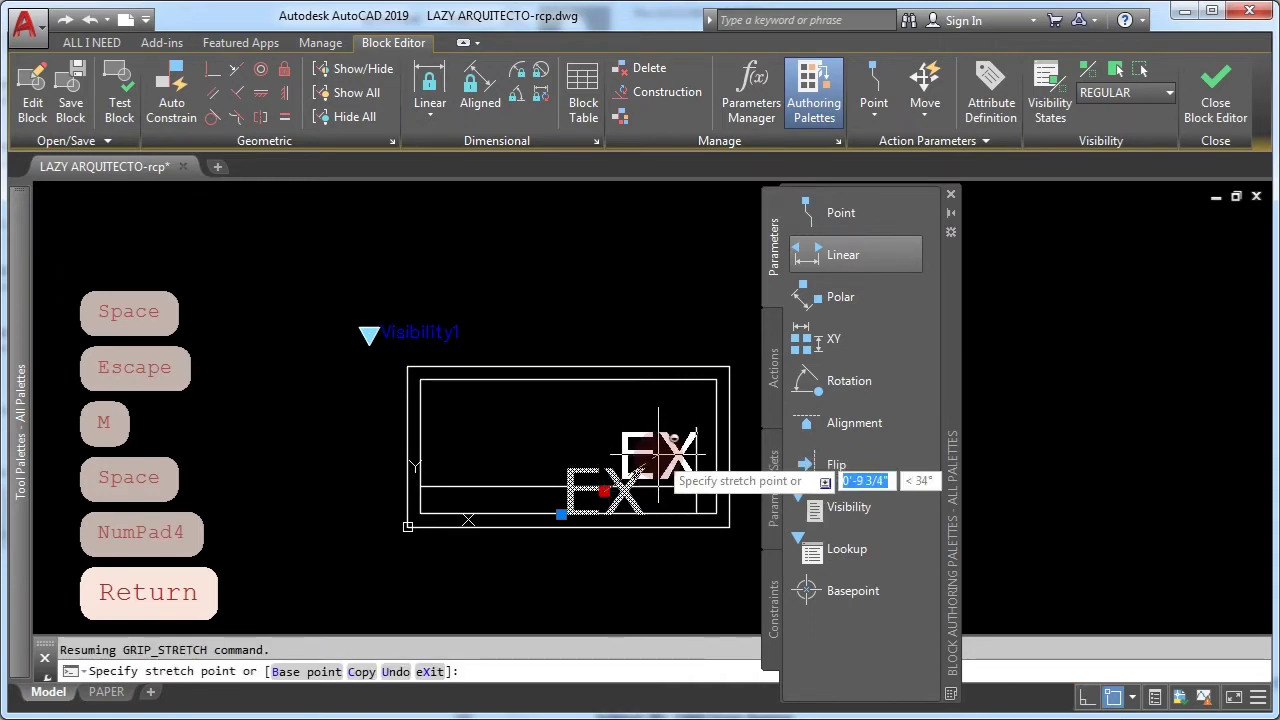
key("shift")
key("Escape")
key("Escape")
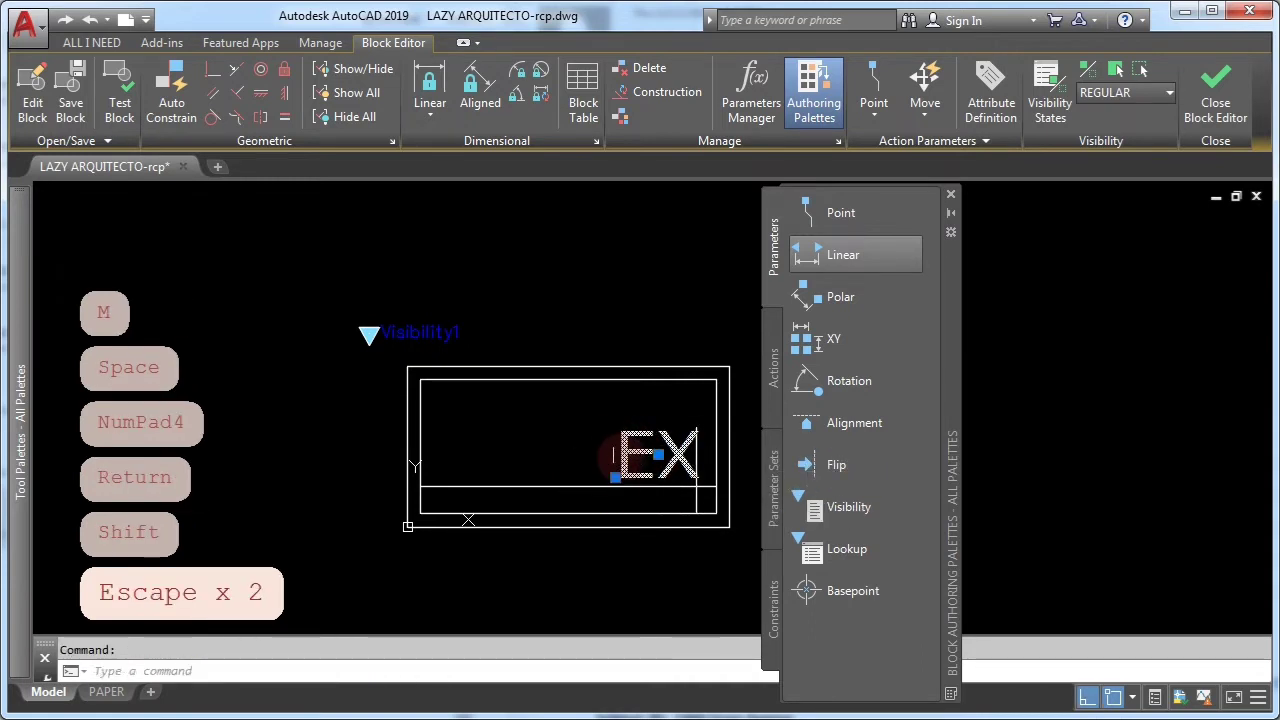
type("m")
key("space")
left_click(604, 553)
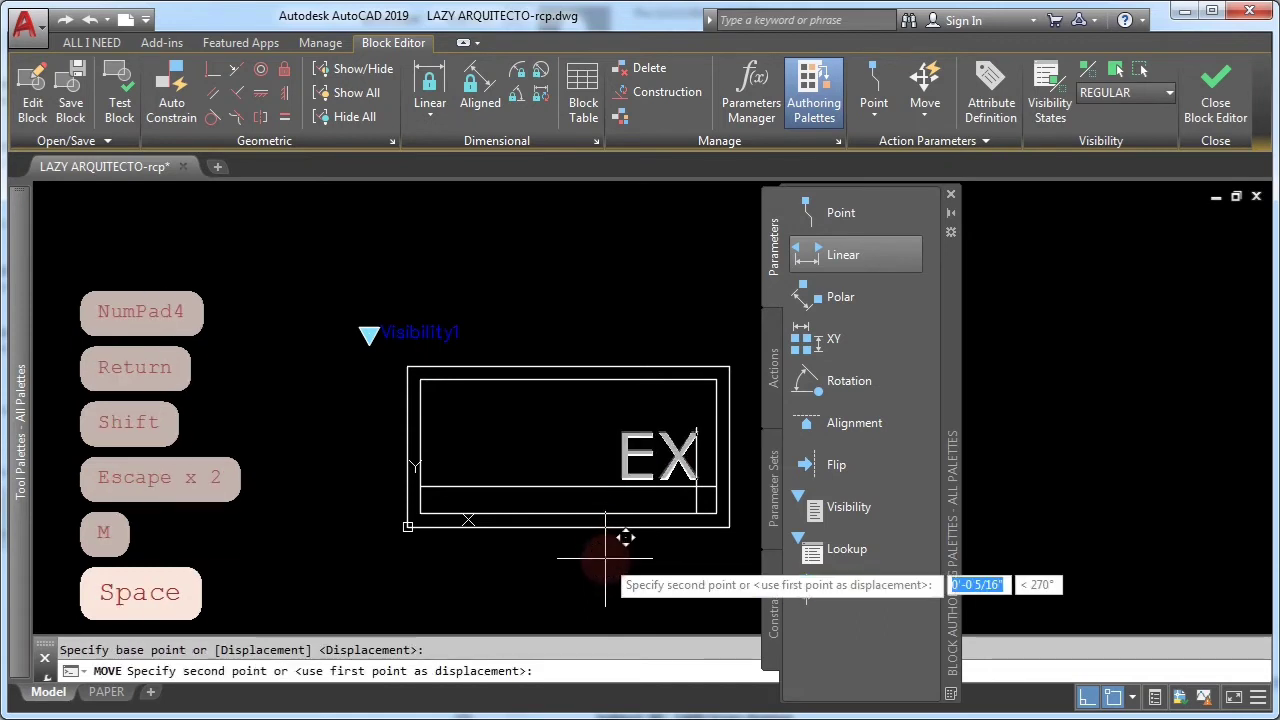
key("shift")
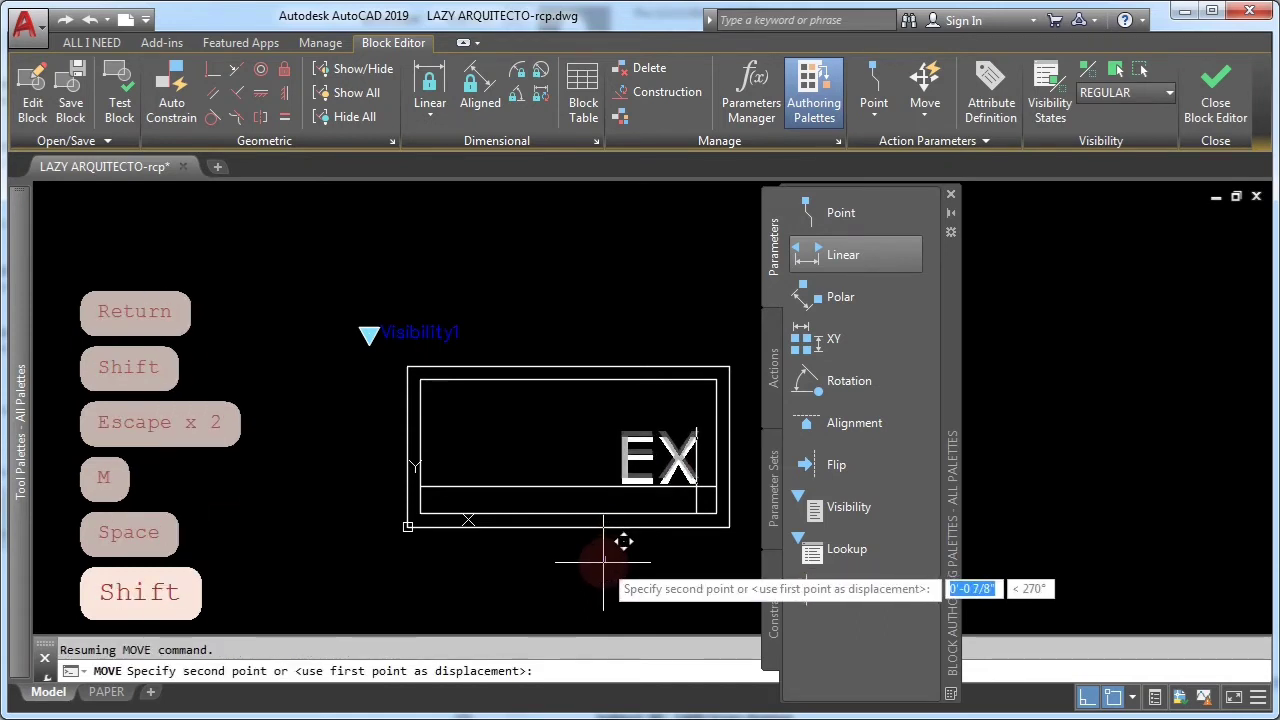
left_click(603, 562)
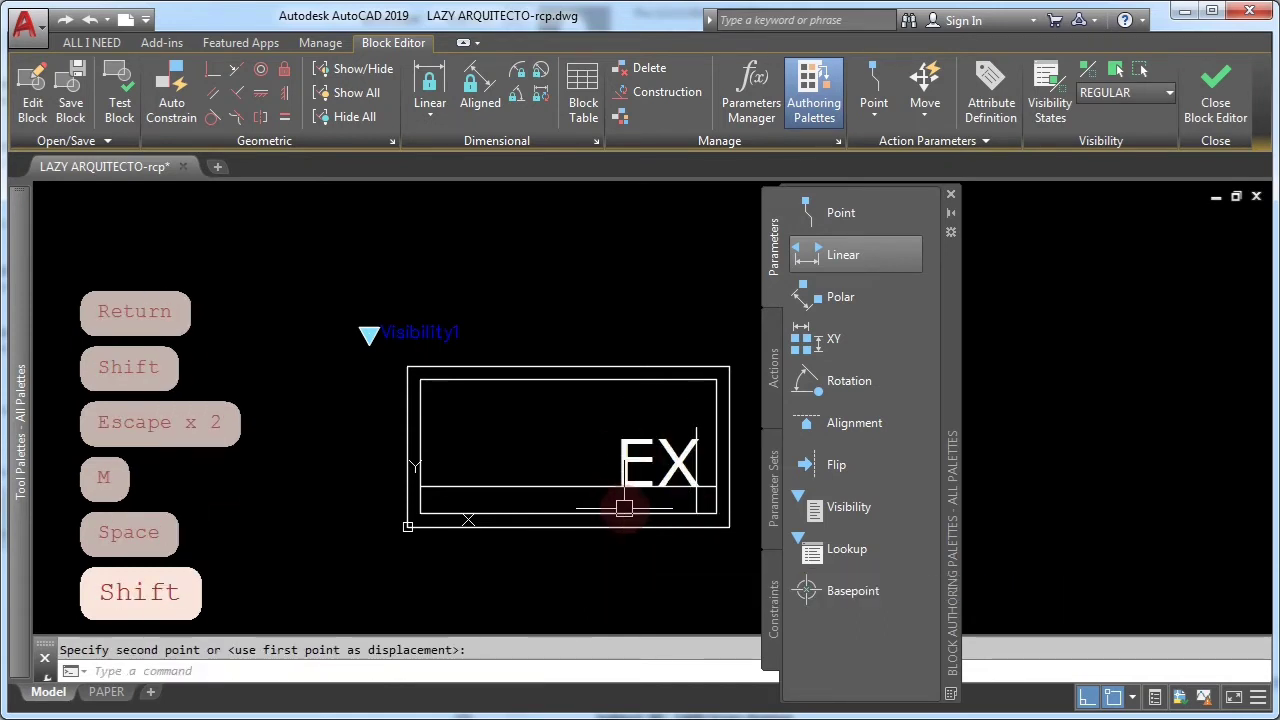
Erase the stray horizontal line and the short vertical line beside EX
left_click(596, 487)
key("Delete")
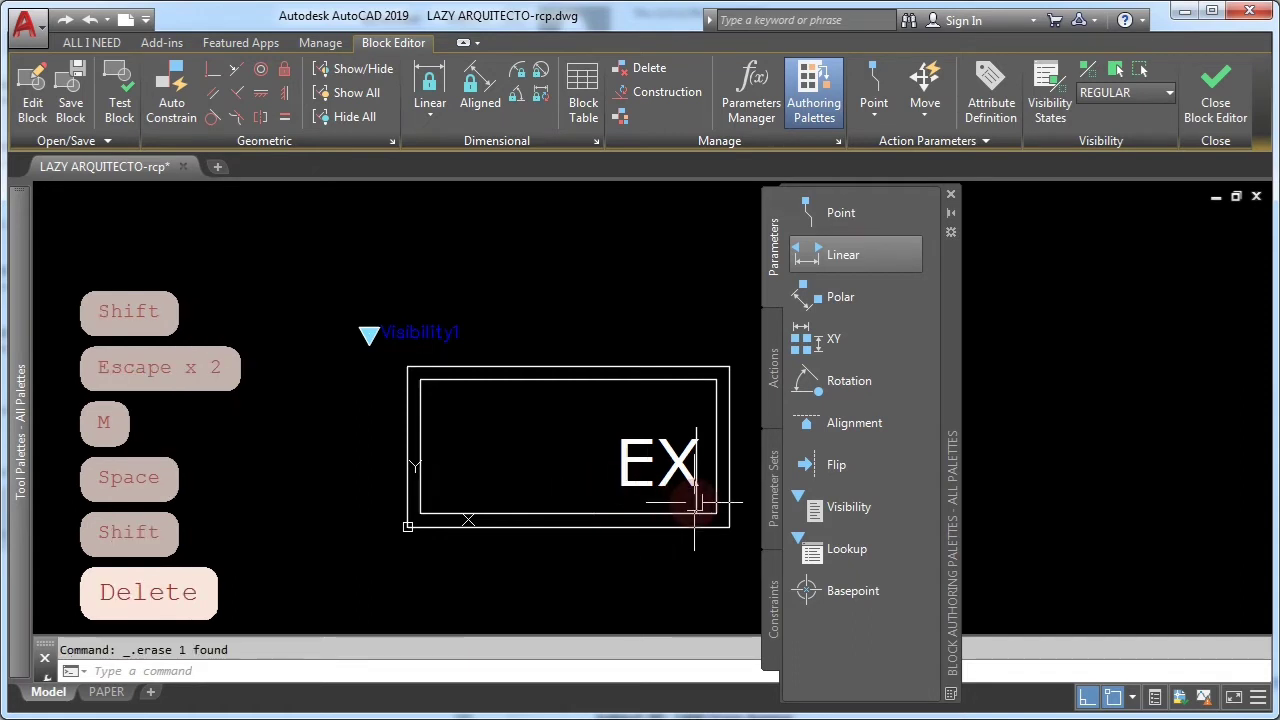
key("Delete")
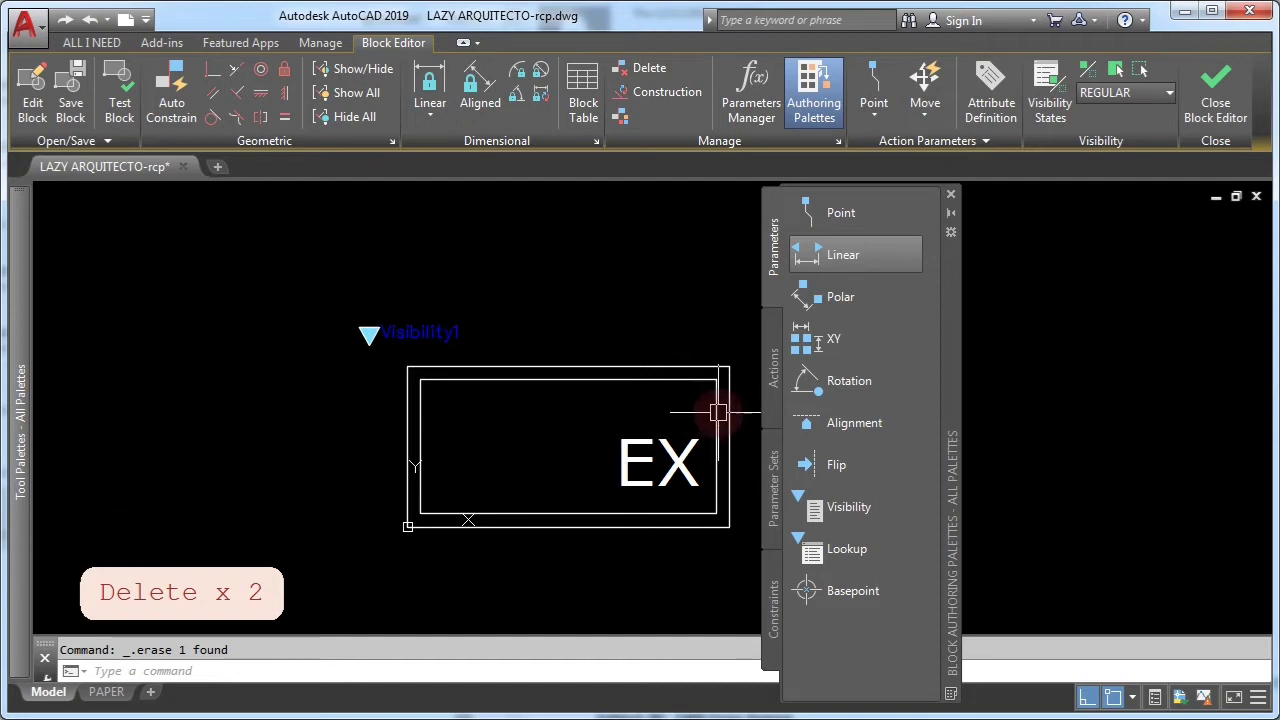
Add a linear Distance1 parameter along the bottom edge, labelled below the fixture
left_click(843, 256)
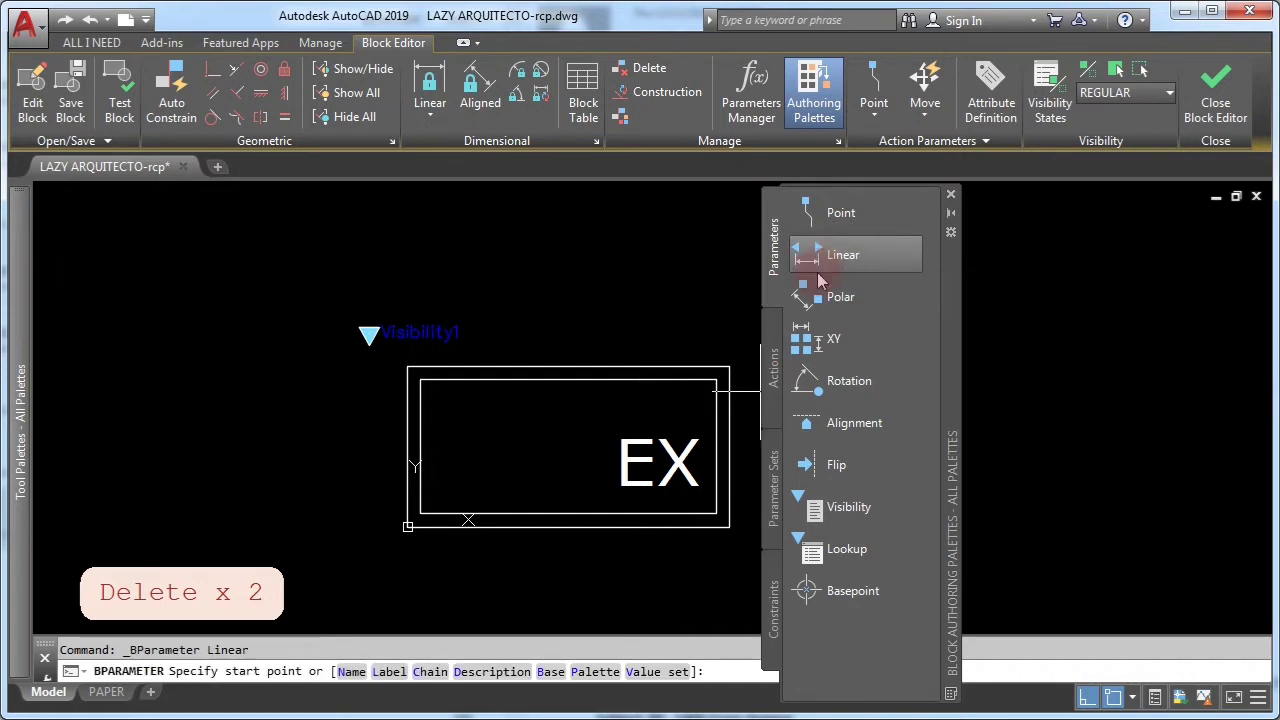
left_click(408, 527)
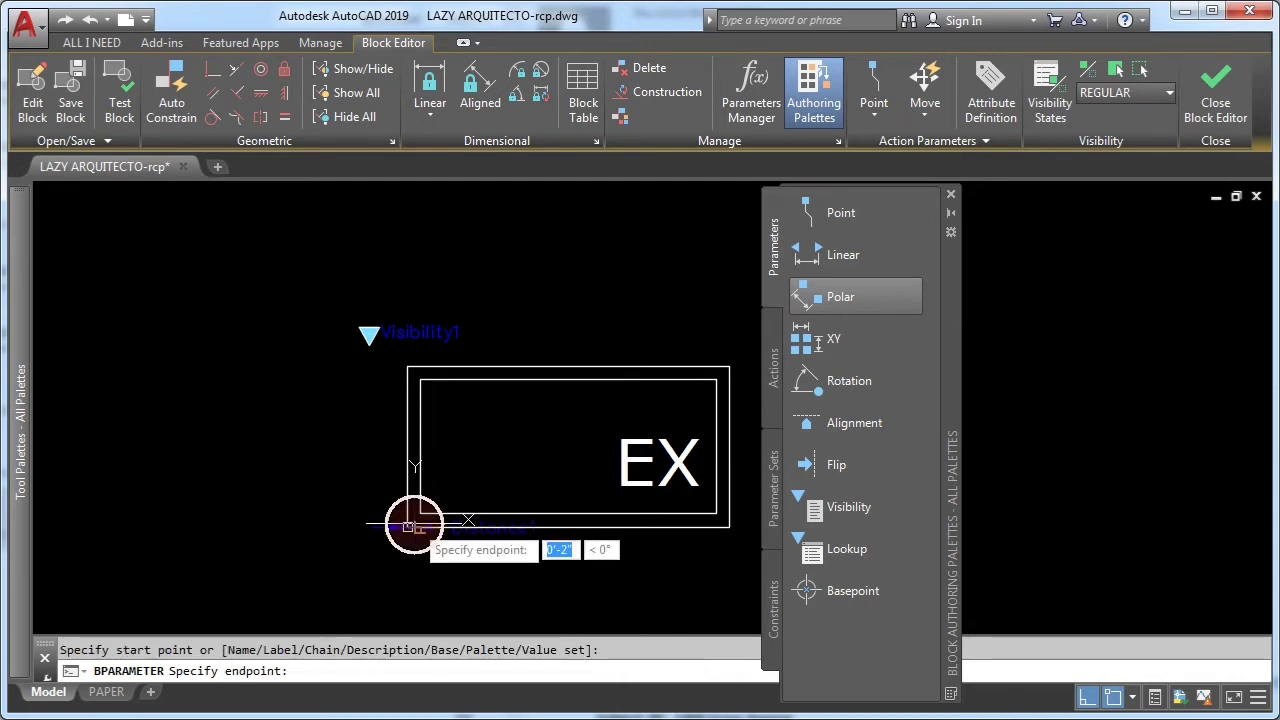
left_click(729, 527)
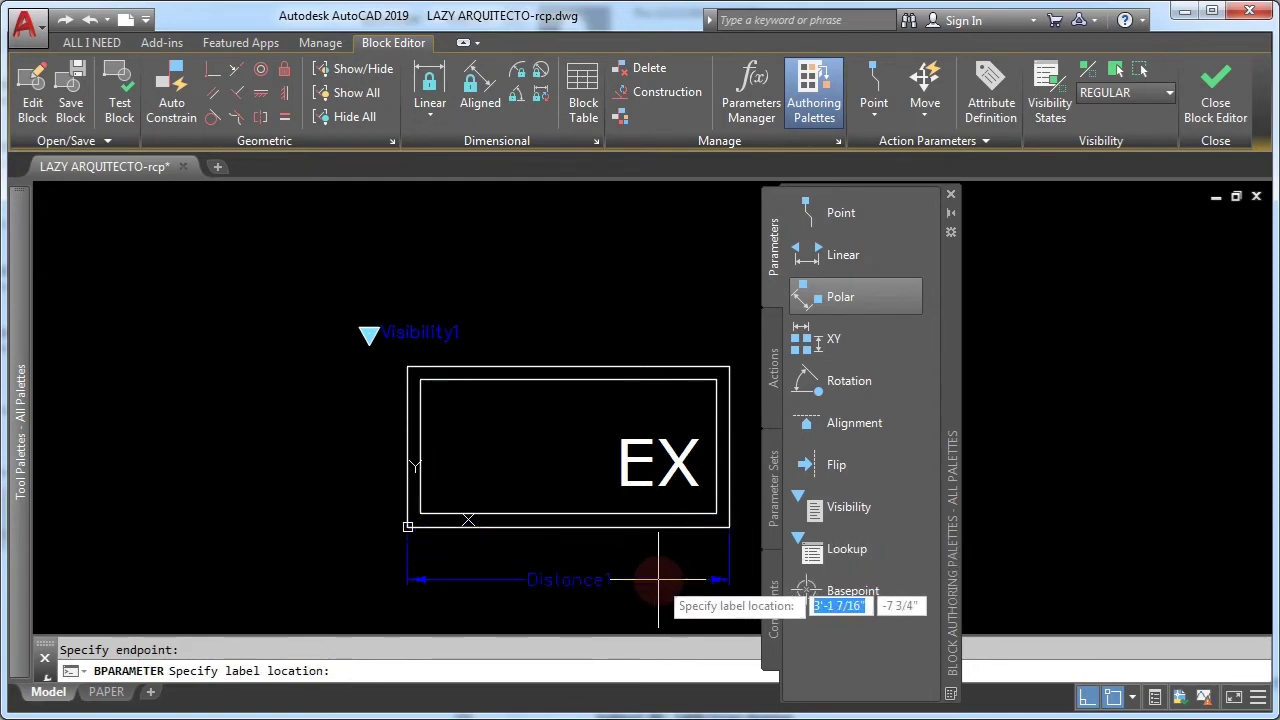
left_click(565, 580)
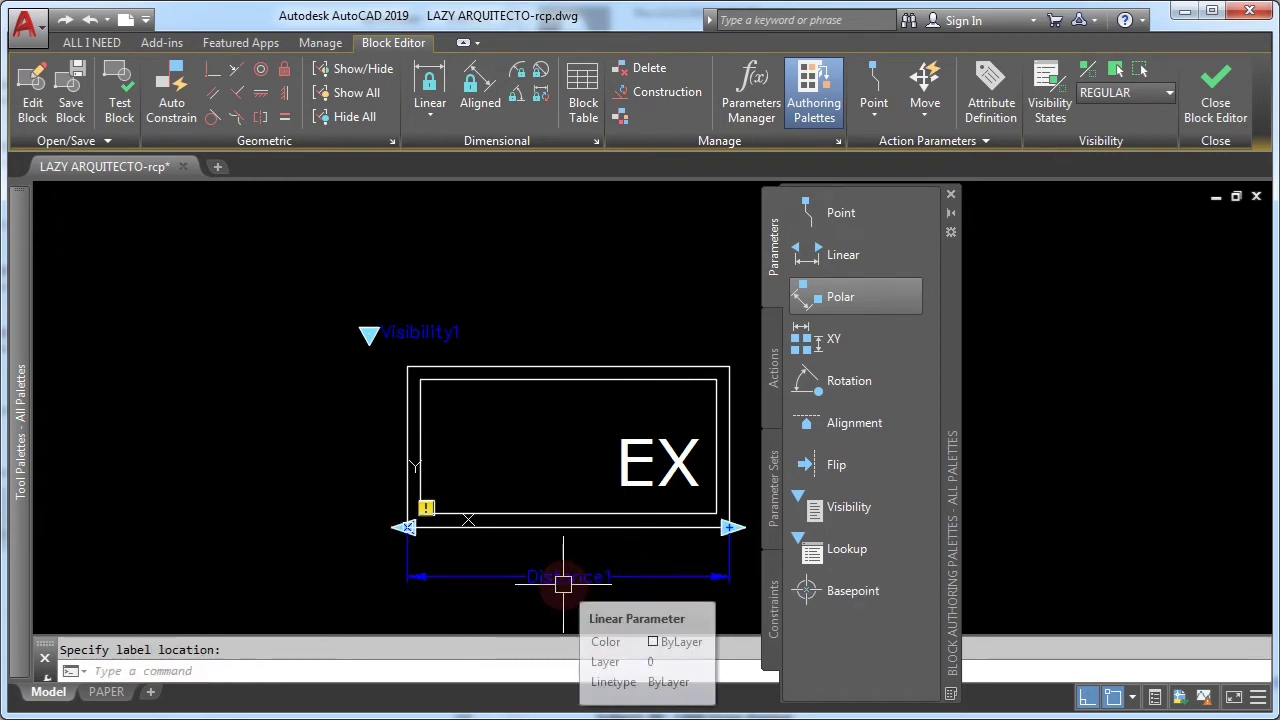
Add a linear Distance2 parameter up the left edge, then select both parameters
left_click(838, 255)
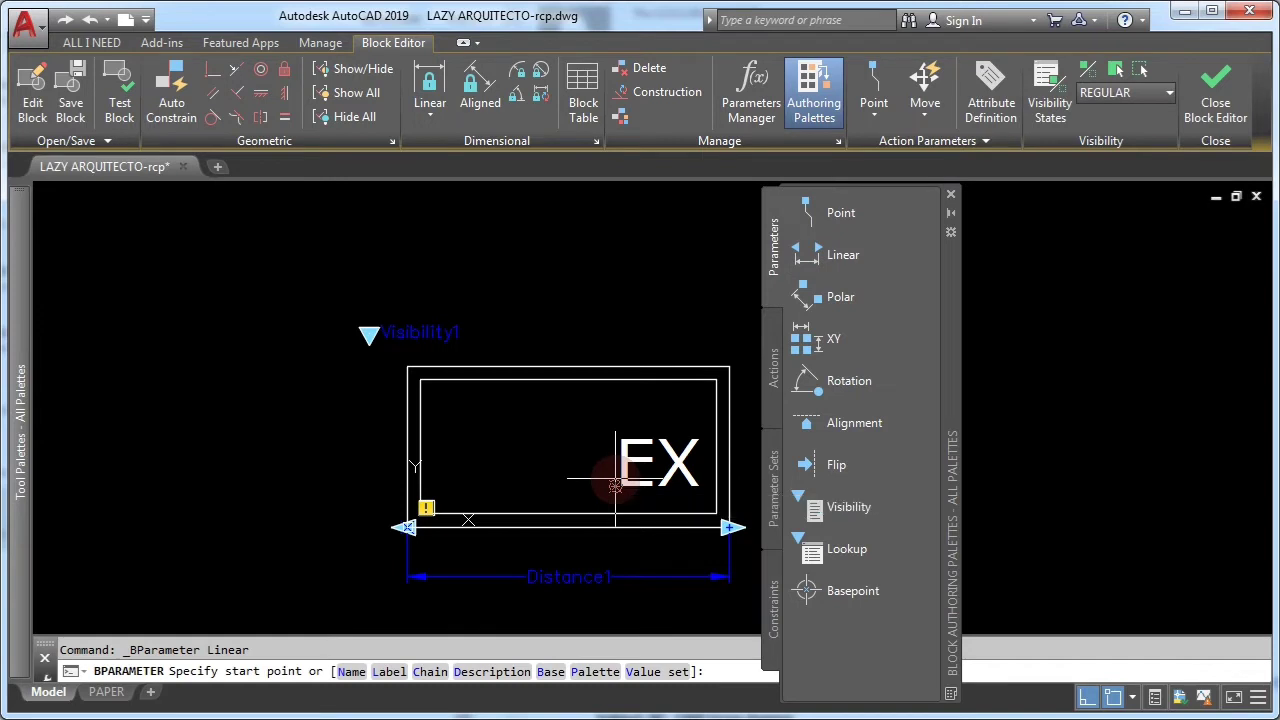
middle_click_drag(610, 480, 585, 490)
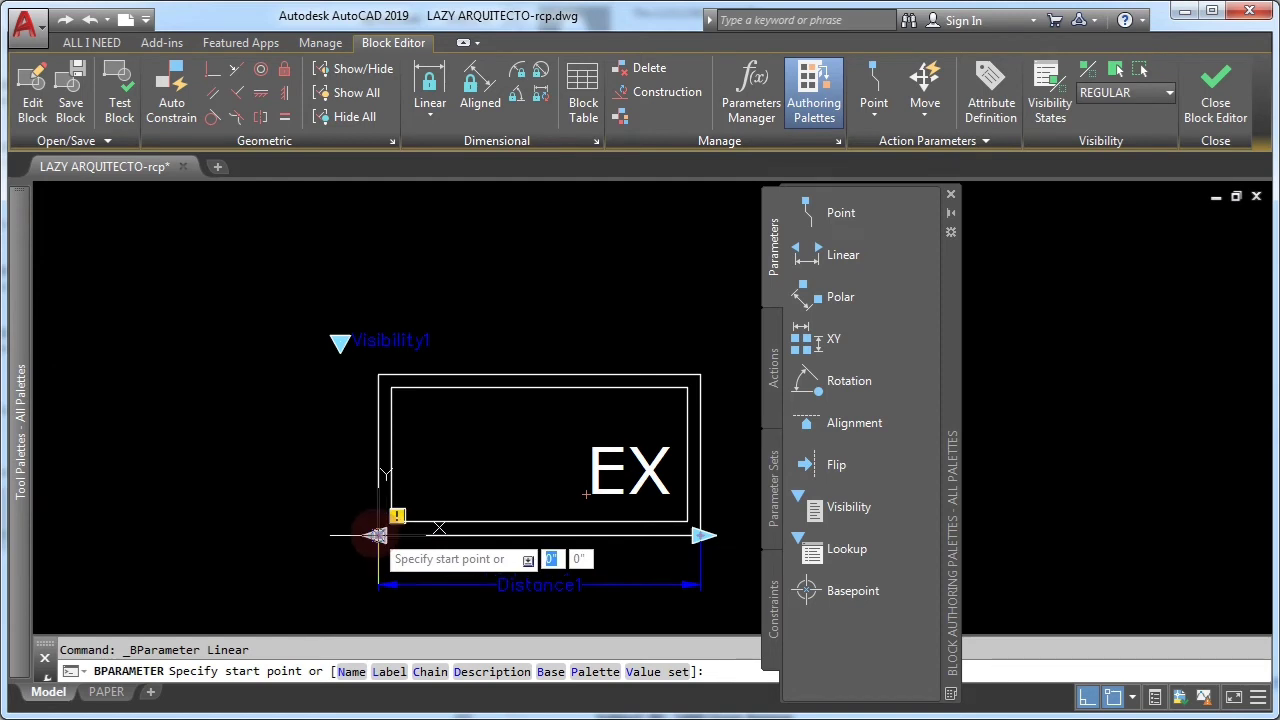
left_click(376, 535)
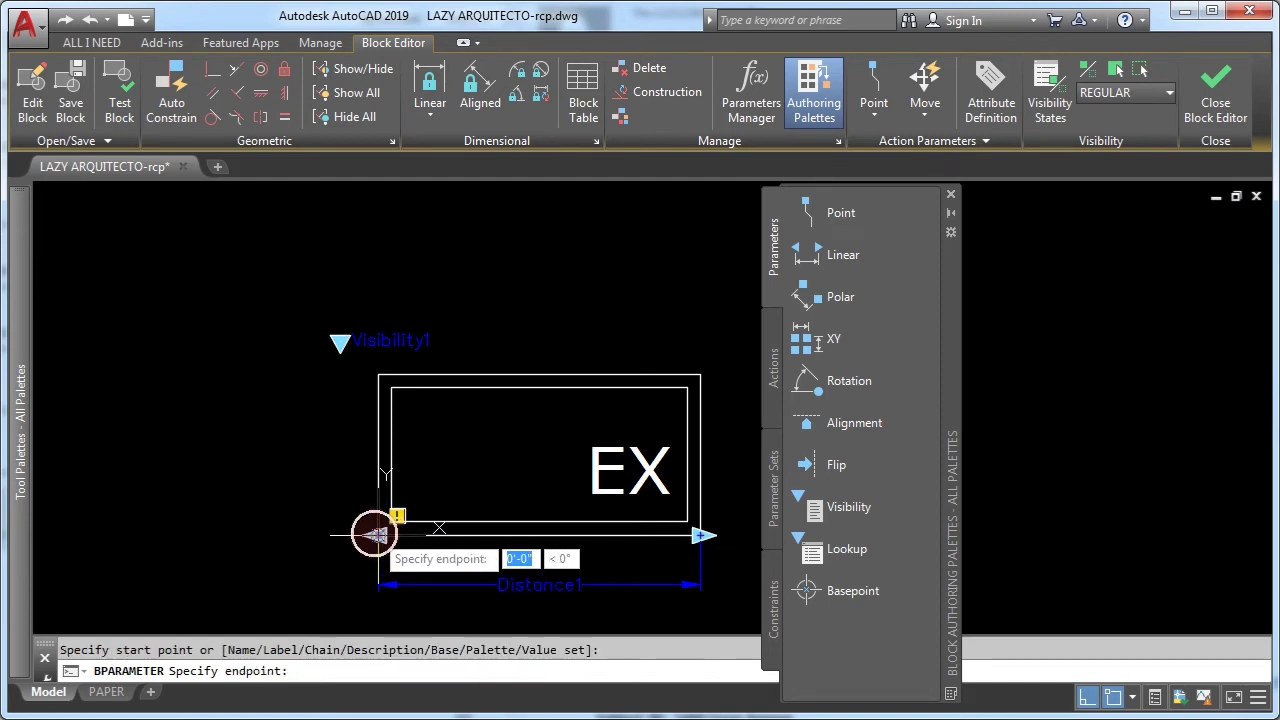
left_click(377, 375)
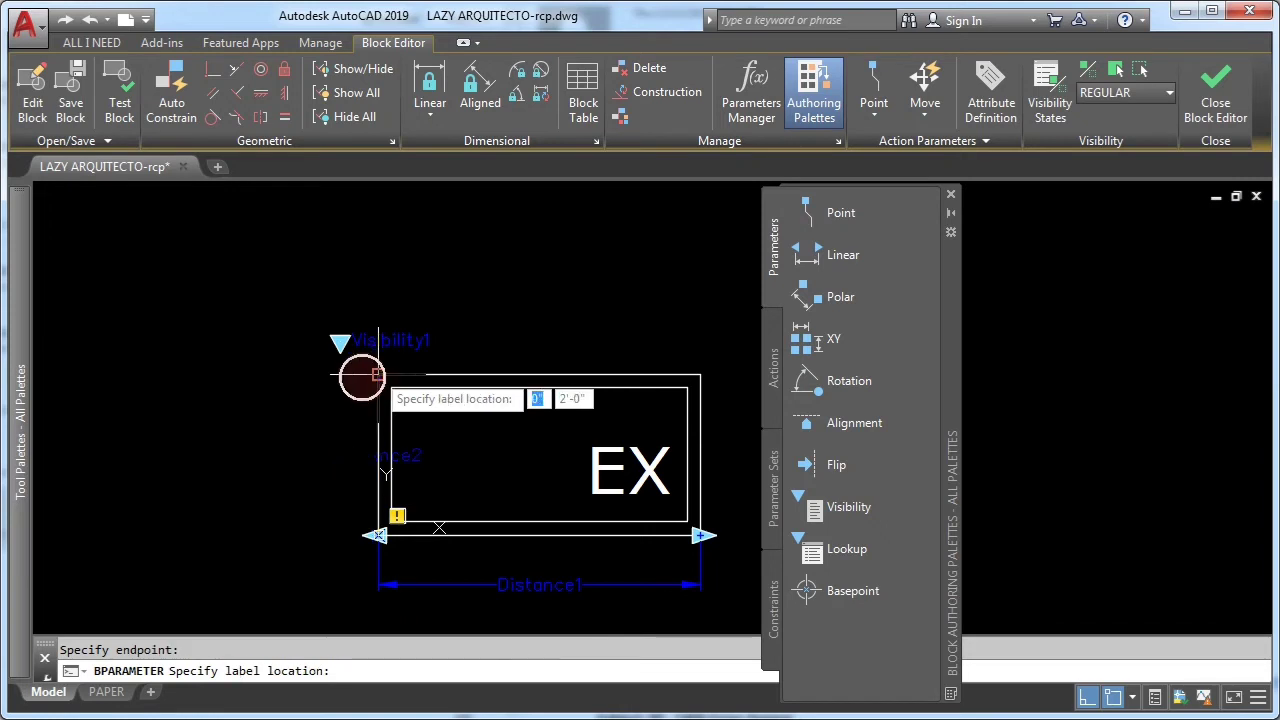
left_click(310, 403)
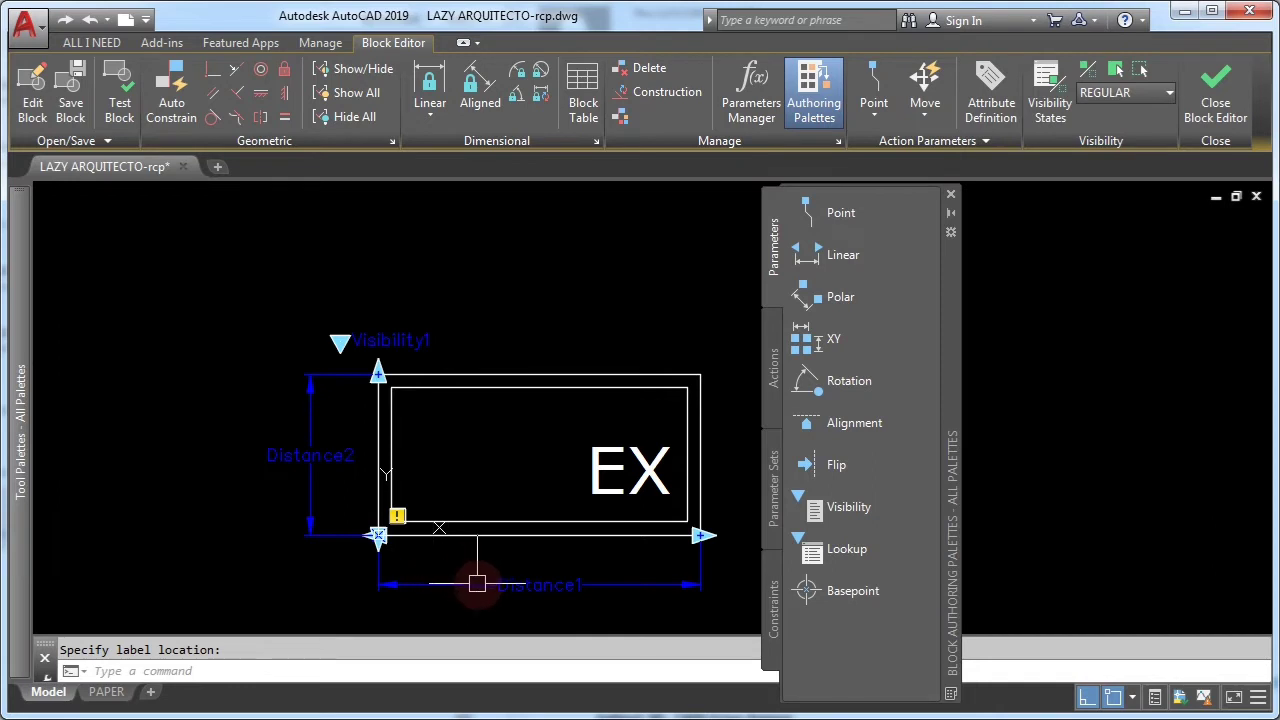
left_click(478, 585)
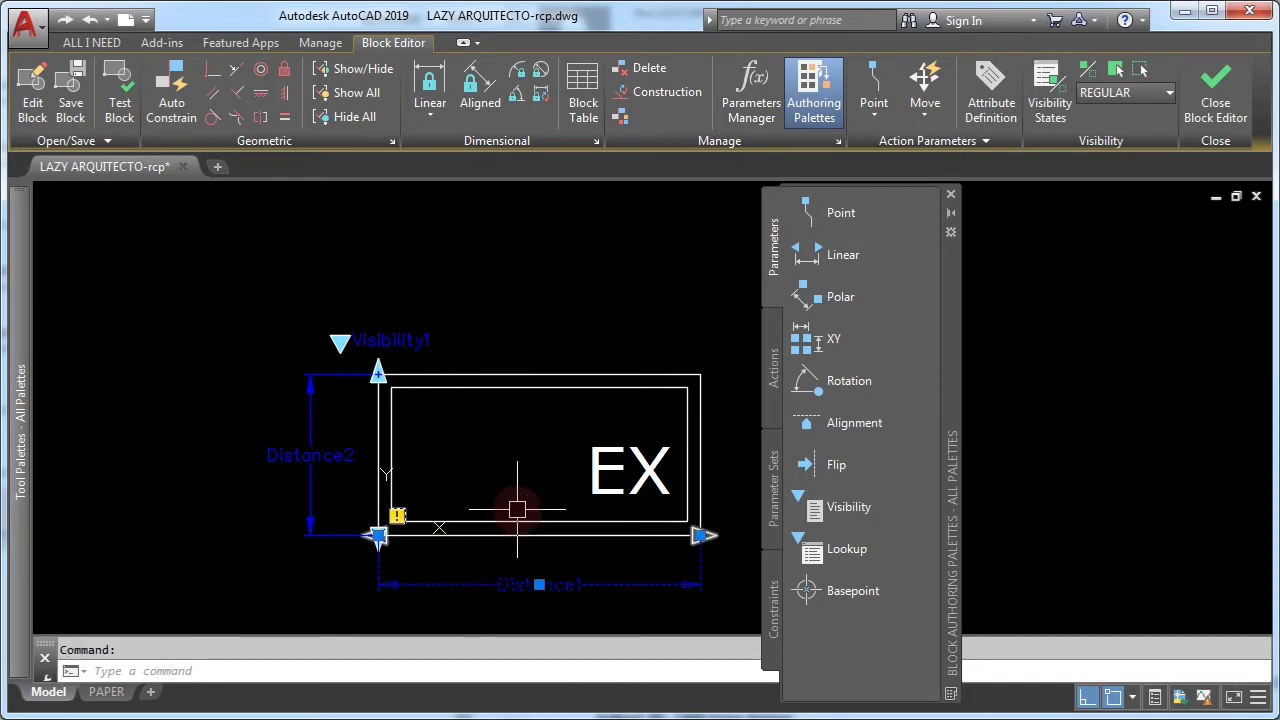
middle_click_drag(516, 511, 563, 509)
left_click(380, 449)
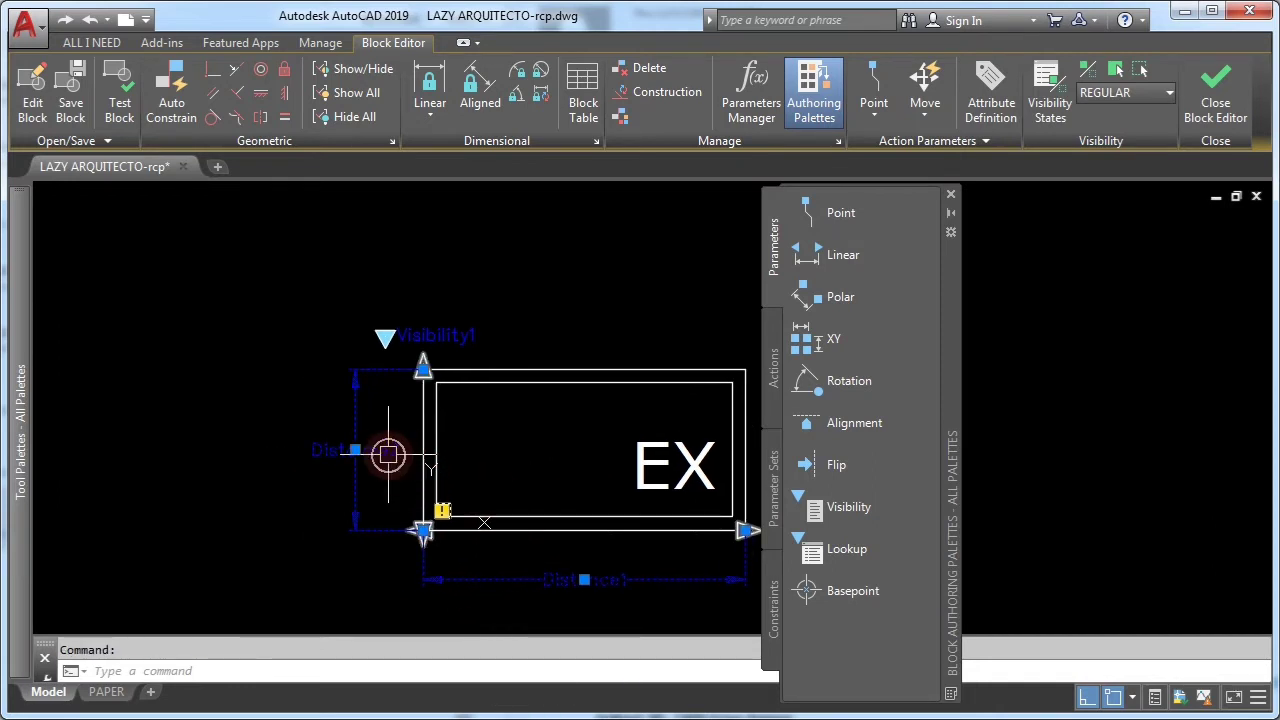
Open Properties (PR) for both parameters and set Number of Grips to 1
type("PR")
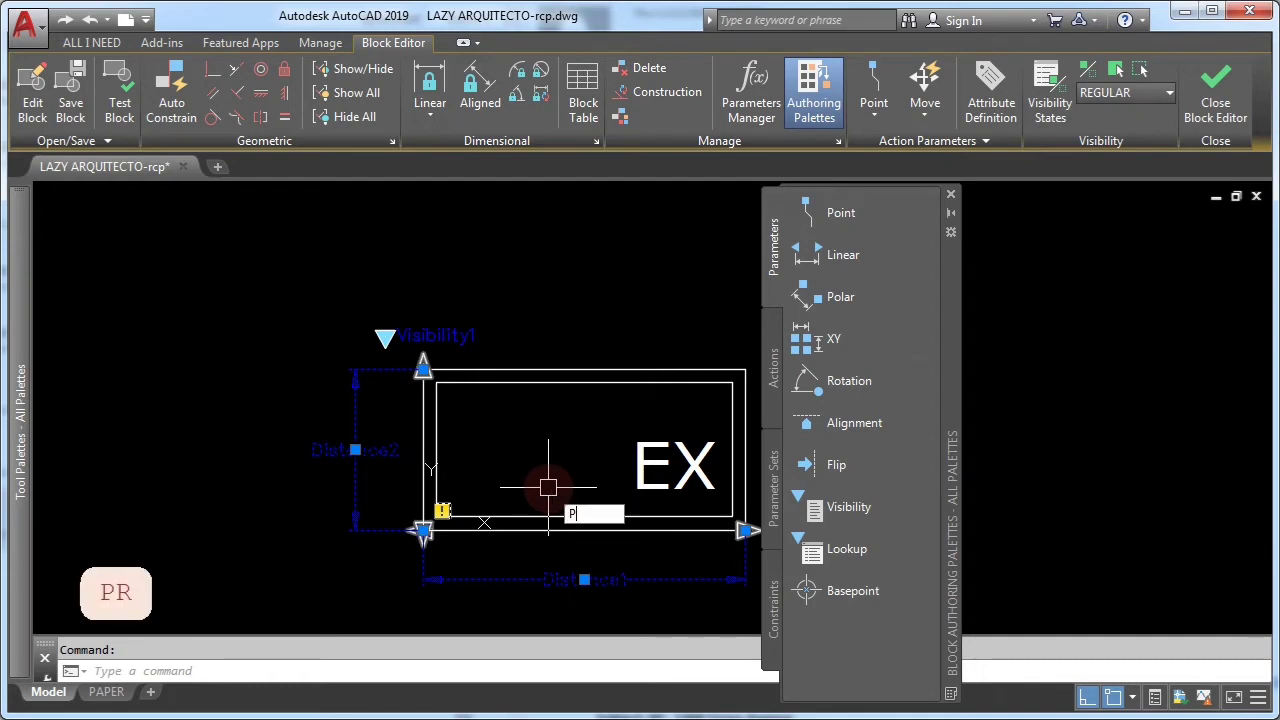
key("Return")
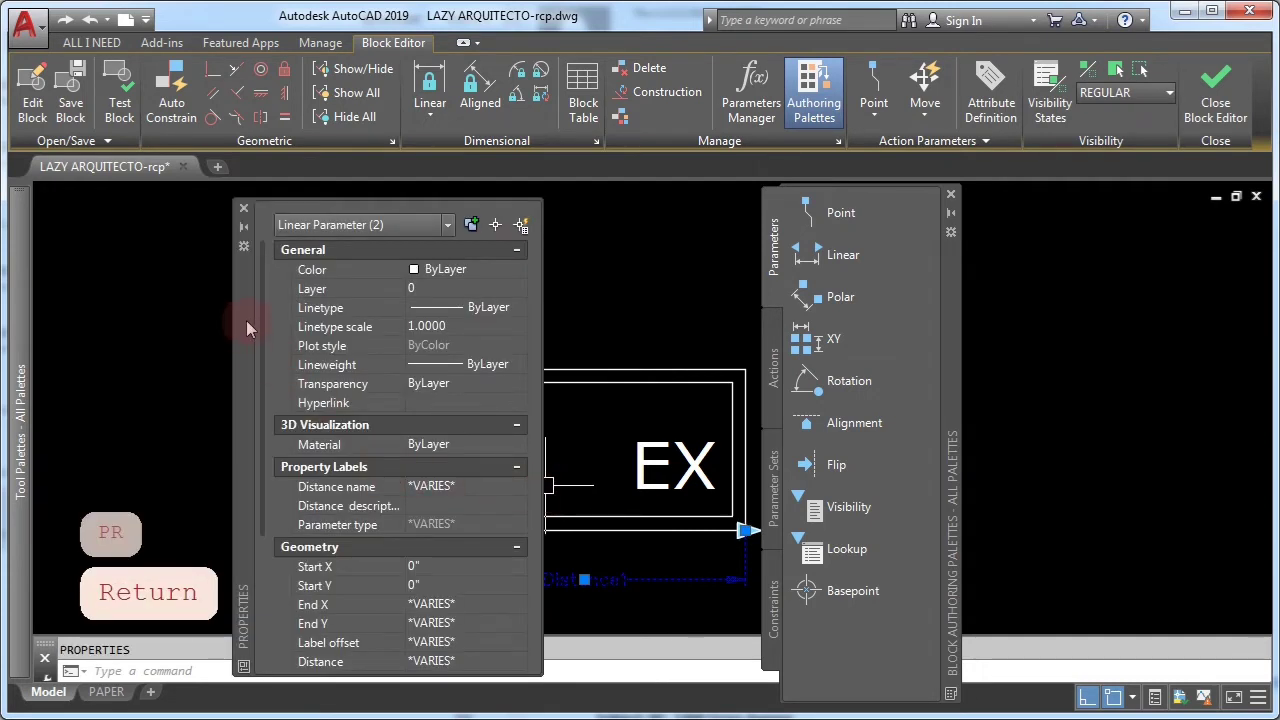
mouse_move(246, 320)
left_mouse_down()
mouse_move(729, 320)
mouse_move(914, 277)
mouse_move(930, 348)
mouse_move(950, 323)
mouse_move(770, 326)
mouse_move(723, 294)
mouse_move(680, 294)
mouse_move(686, 309)
mouse_move(735, 310)
left_mouse_up()
left_click_drag(745, 499, 765, 662)
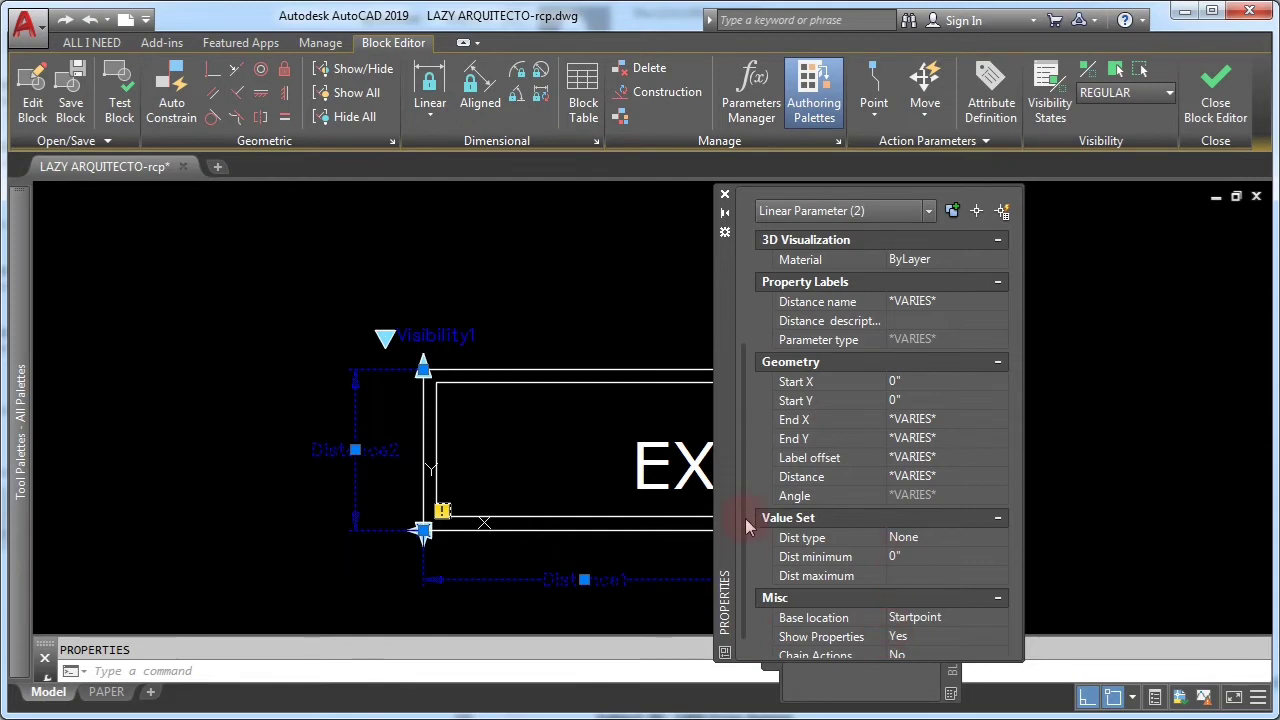
left_click_drag(745, 527, 729, 580)
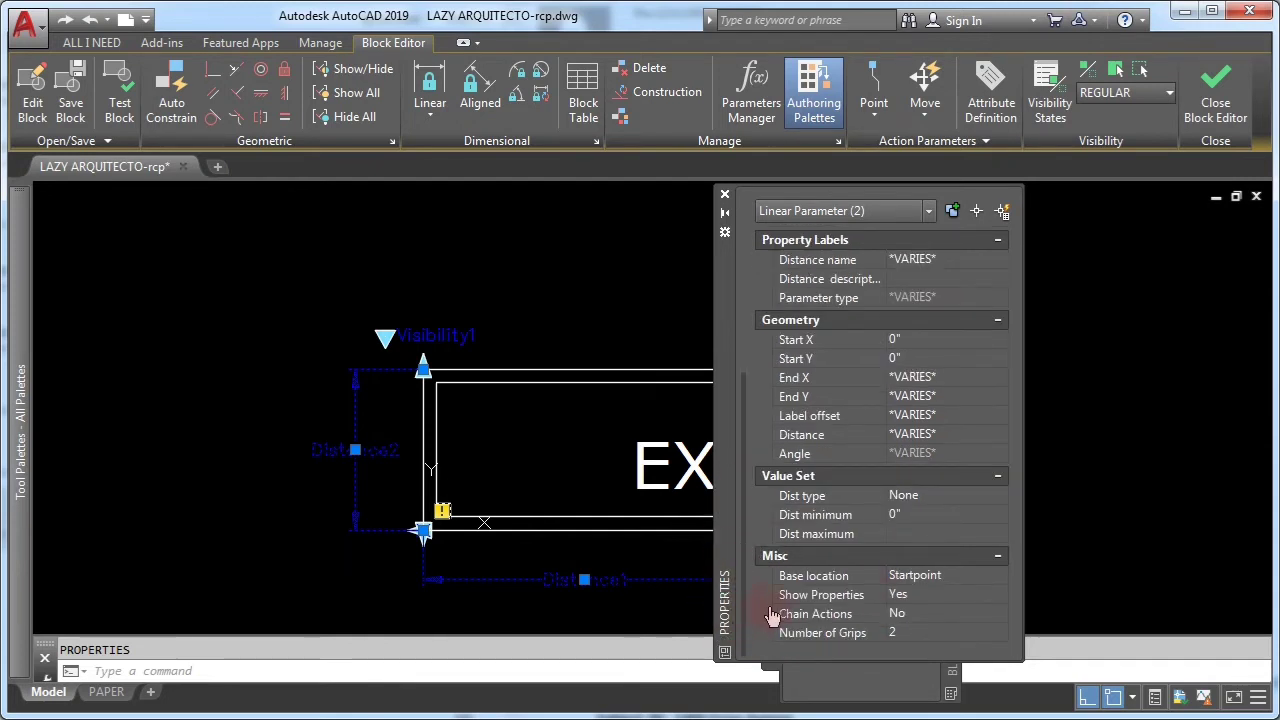
left_click(893, 633)
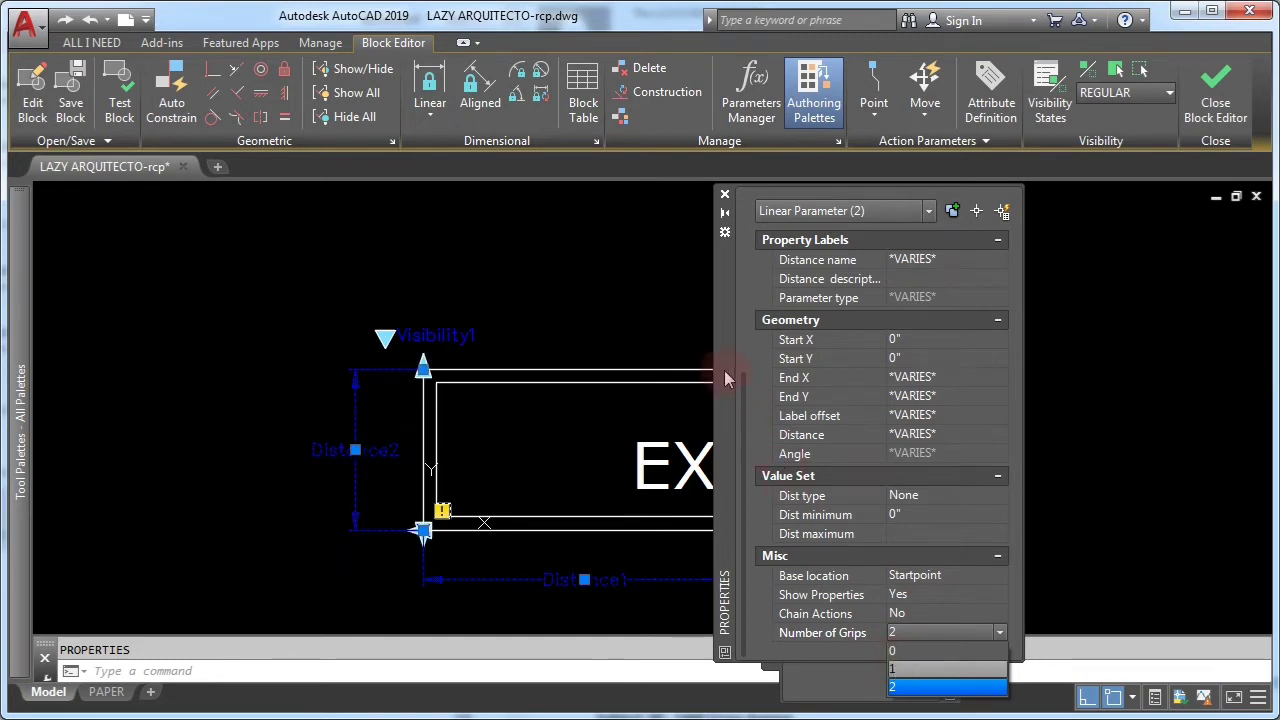
left_click(651, 374)
left_click_drag(714, 371, 630, 377)
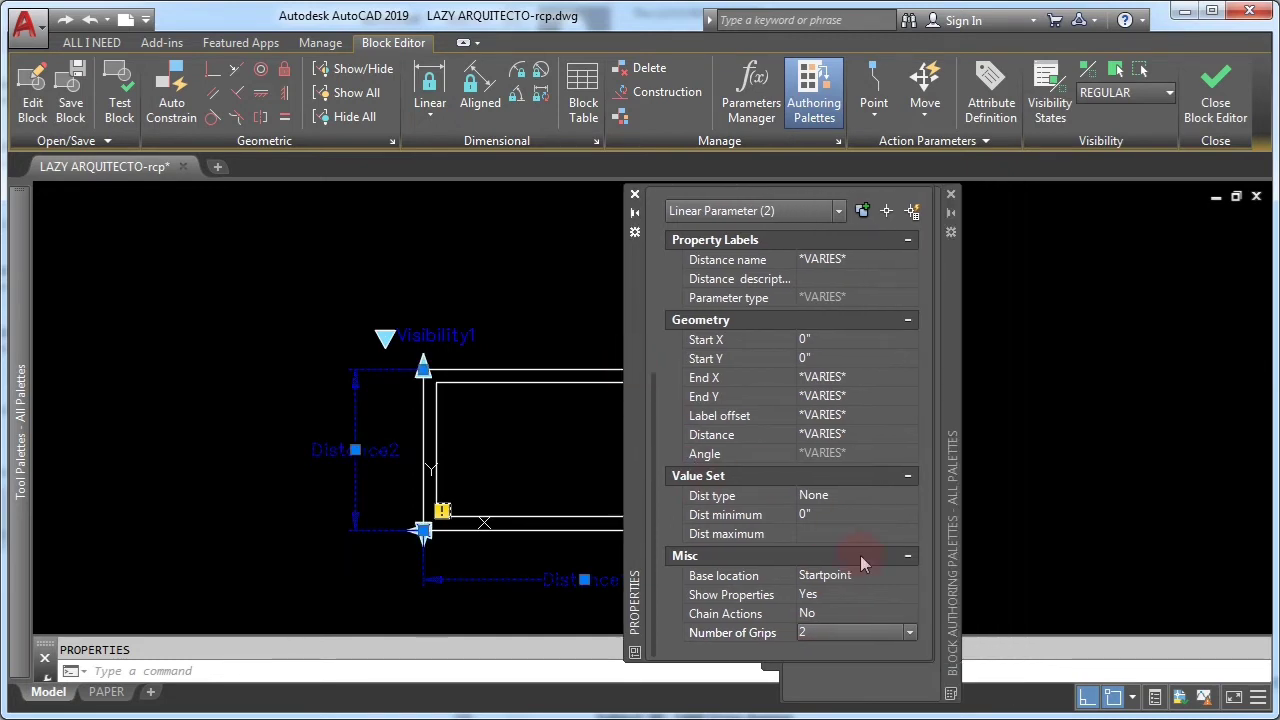
left_click(865, 645)
left_click(833, 678)
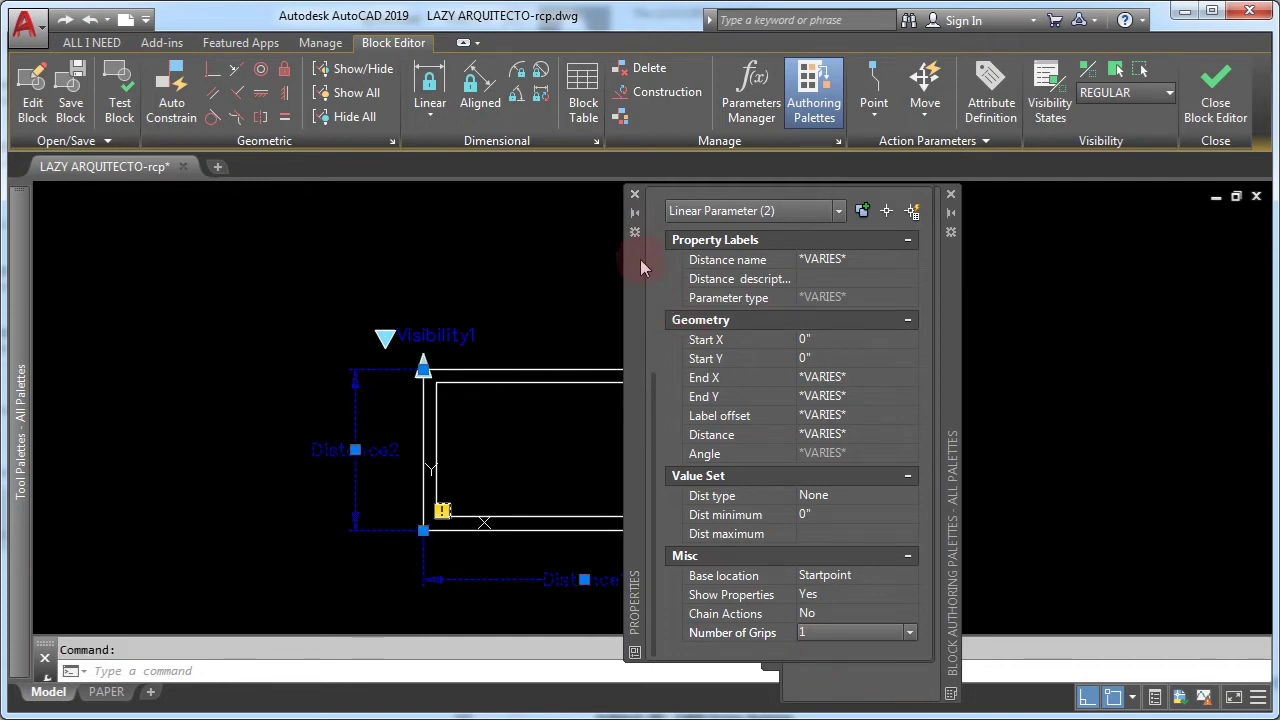
Dock the Properties palette on the left, close Tool Palettes, and show the Actions list
left_click_drag(640, 259, 15, 380)
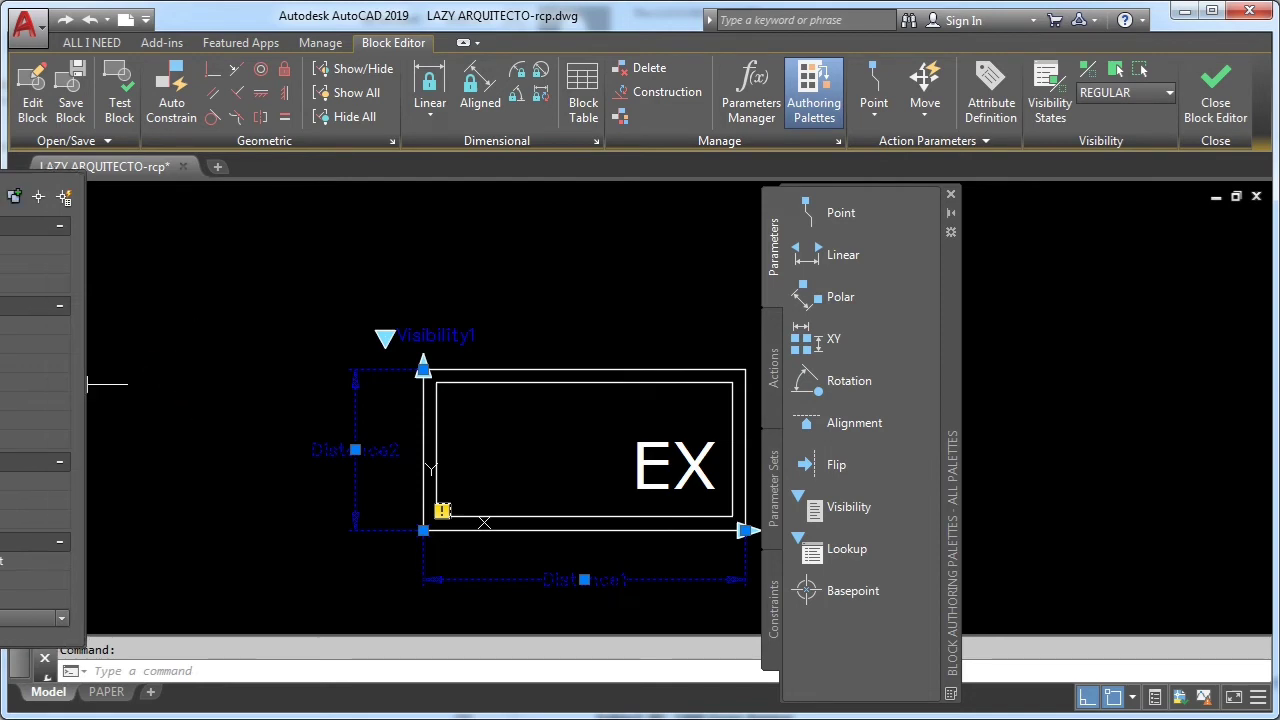
left_click(15, 320)
mouse_move(15, 320)
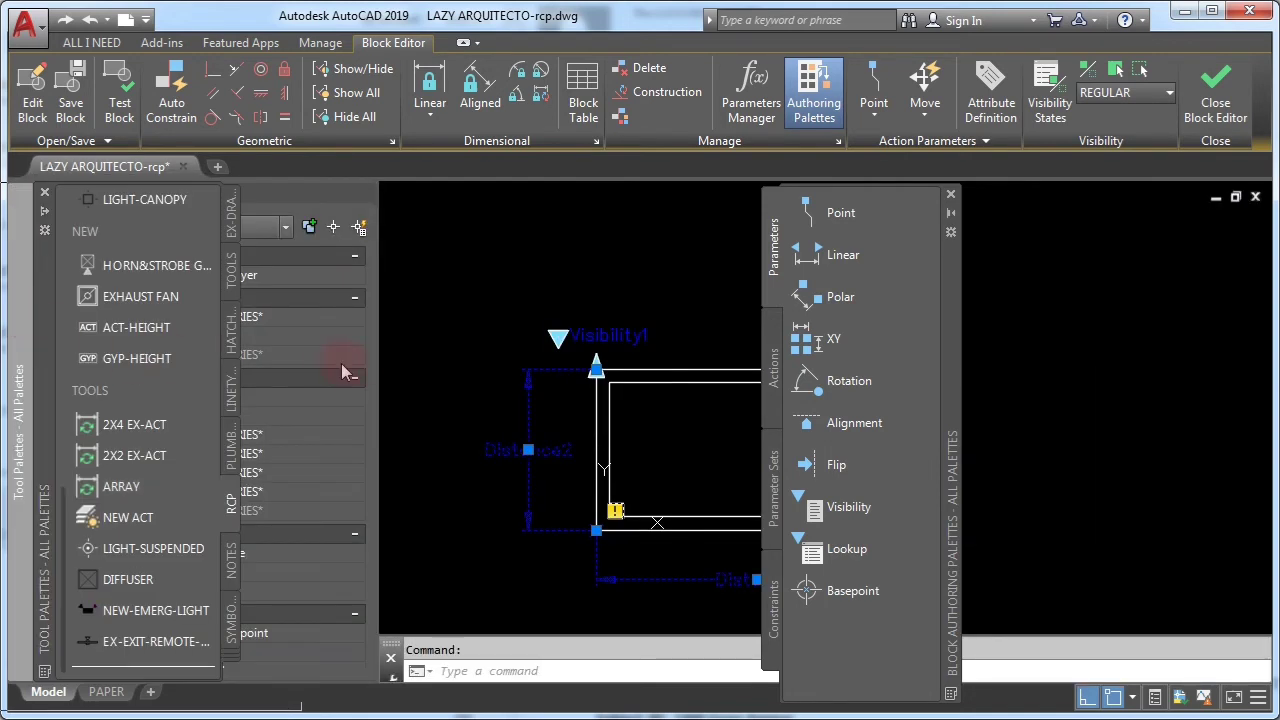
left_click(44, 192)
left_click_drag(353, 319, 300, 320)
middle_click_drag(601, 437, 543, 426)
scroll(531, 434, "down", 2)
scroll(546, 434, "up", 2)
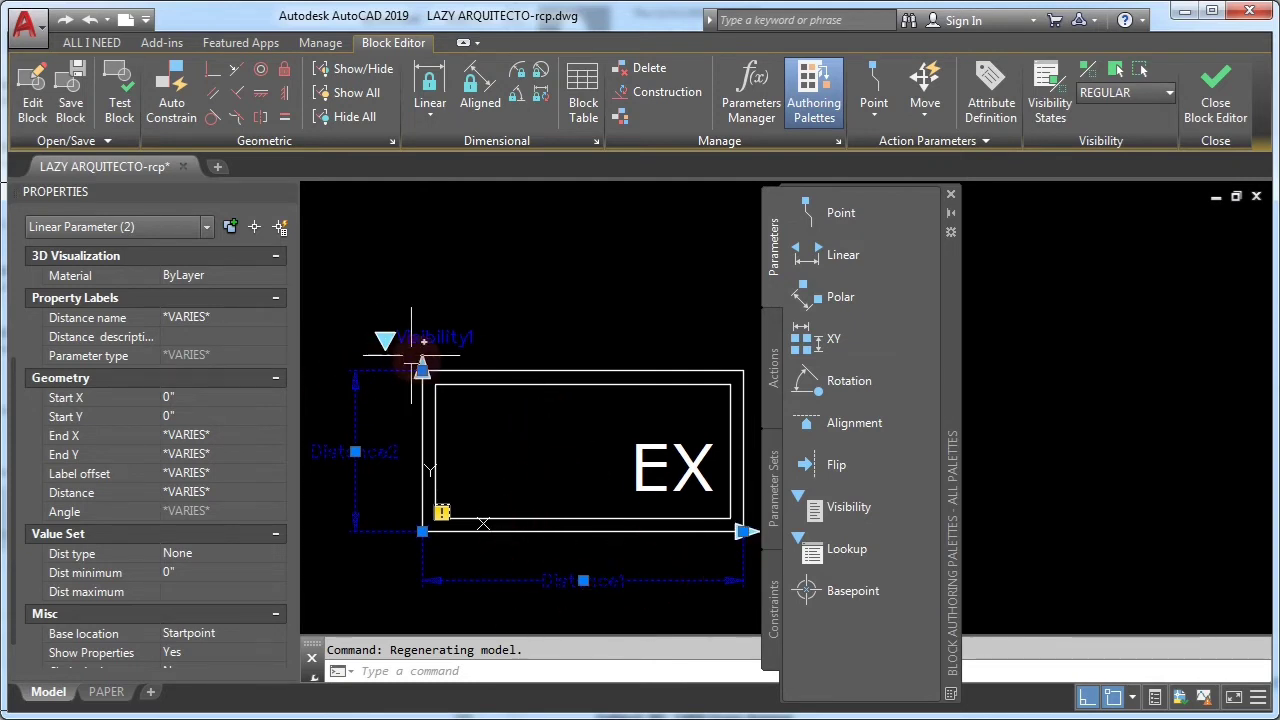
key("Escape")
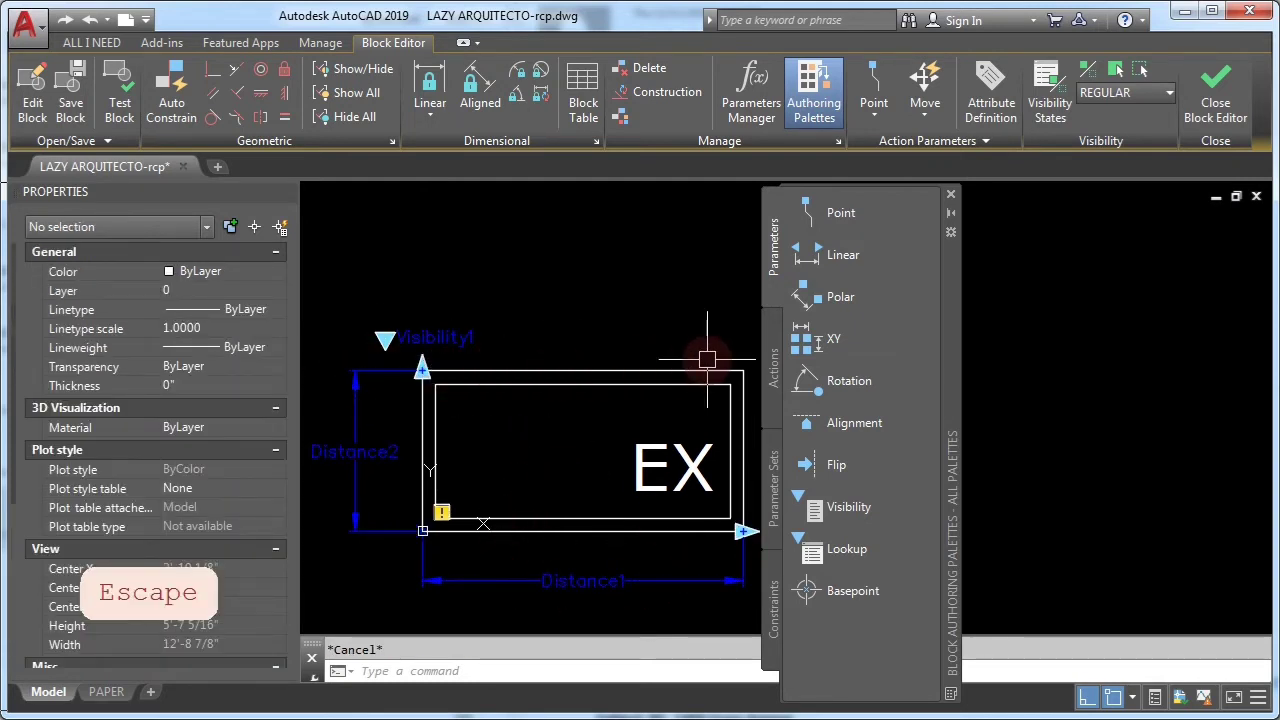
left_click(775, 360)
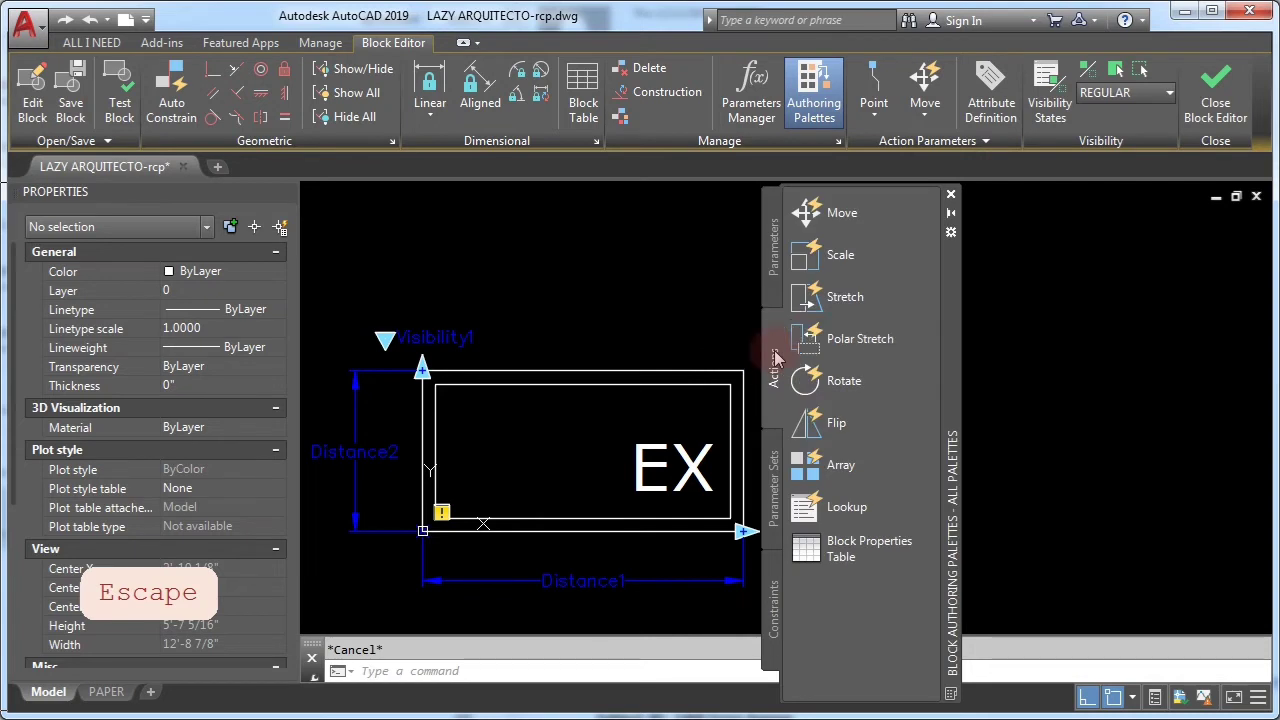
Start a Stretch action on Distance1, tied to its end point
left_click(838, 297)
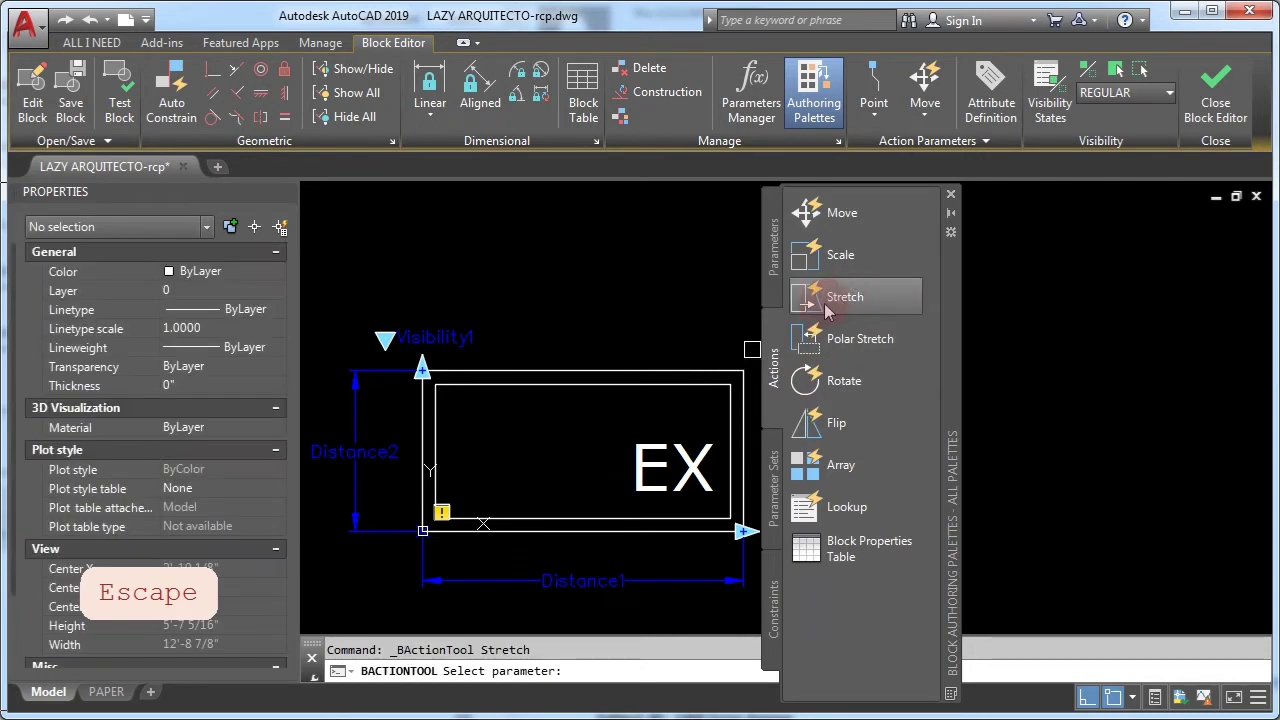
left_click(601, 590)
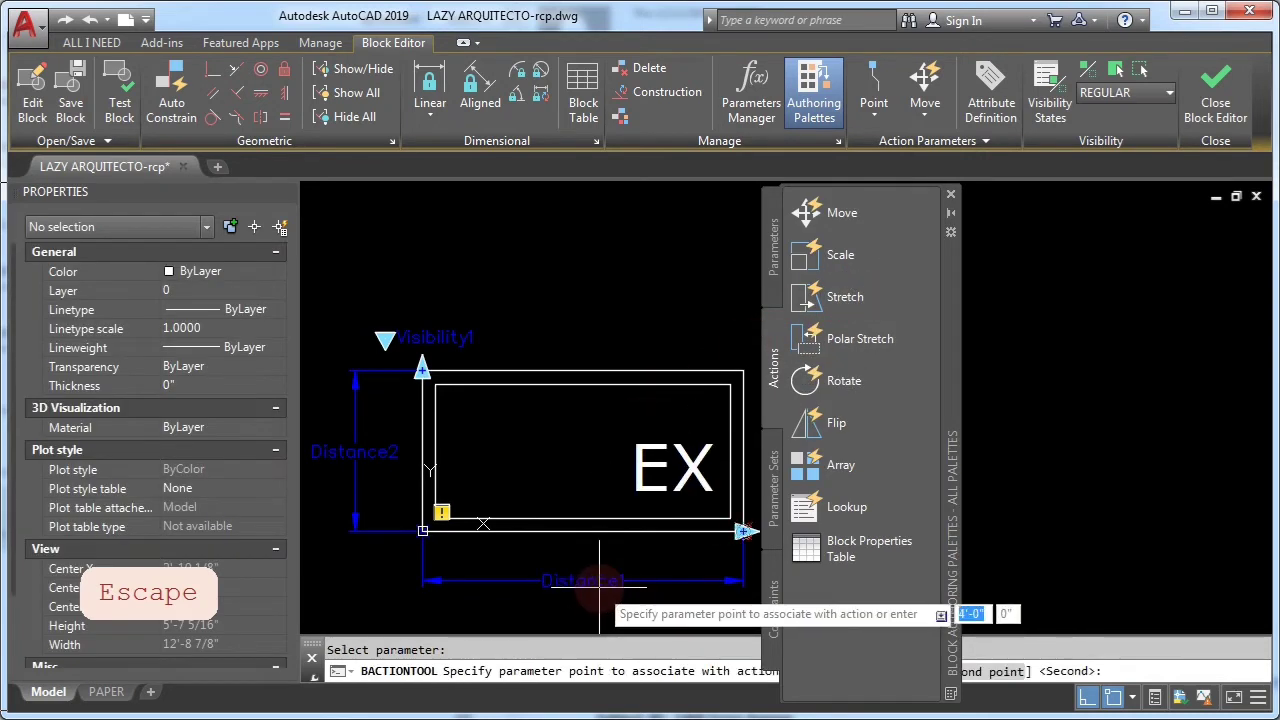
scroll(600, 590, "down", 3)
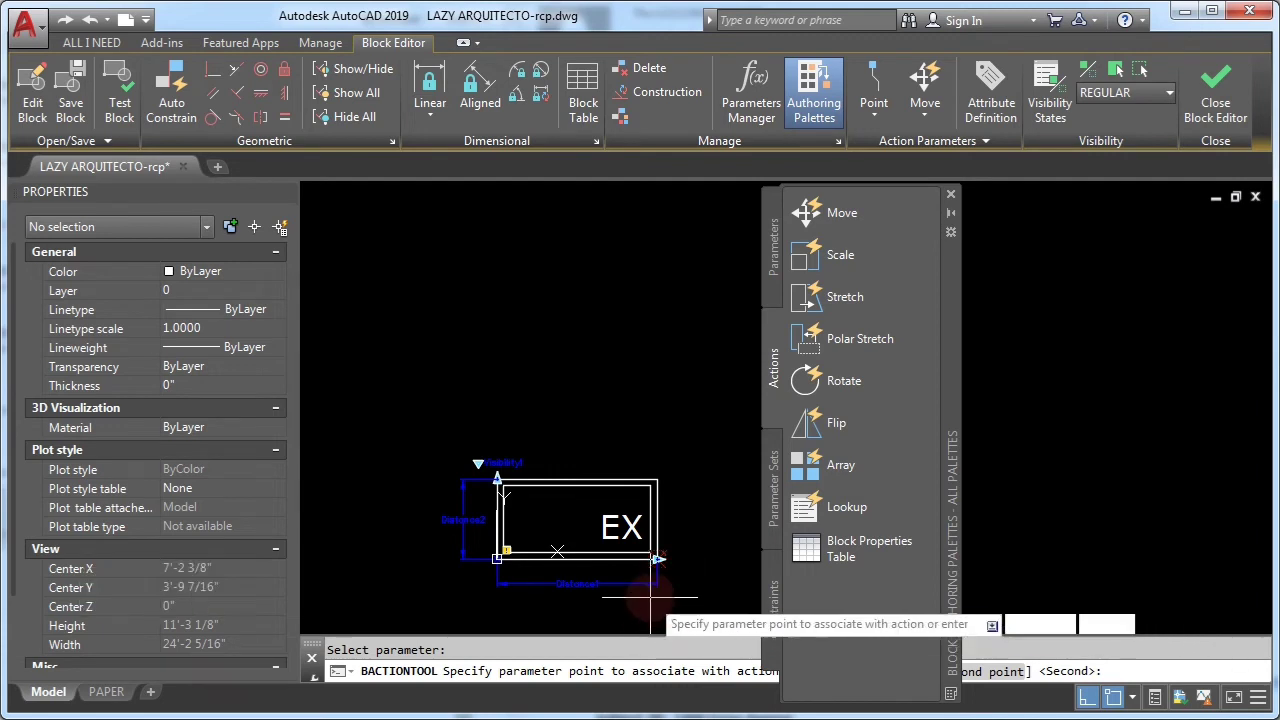
scroll(653, 593, "up", 2)
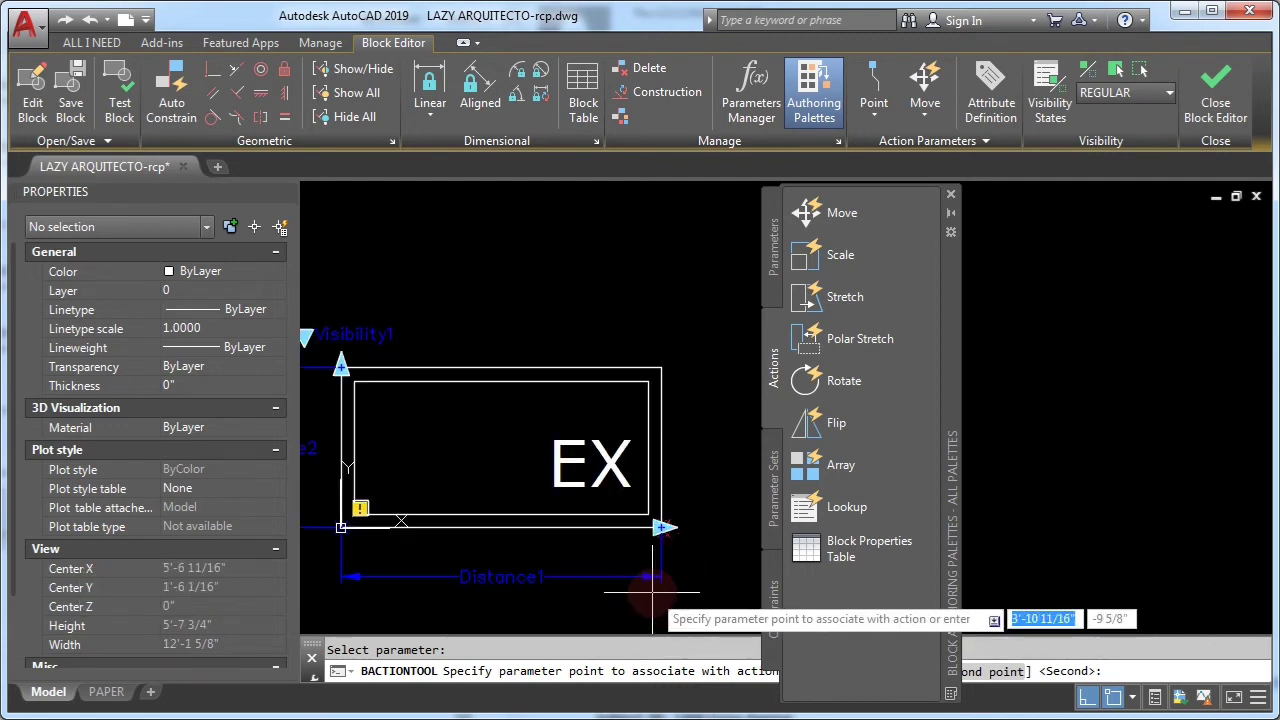
left_click(661, 527)
Frame the fixture's right end and select the right-side lines and EX text to stretch
scroll(661, 527, "down", 2)
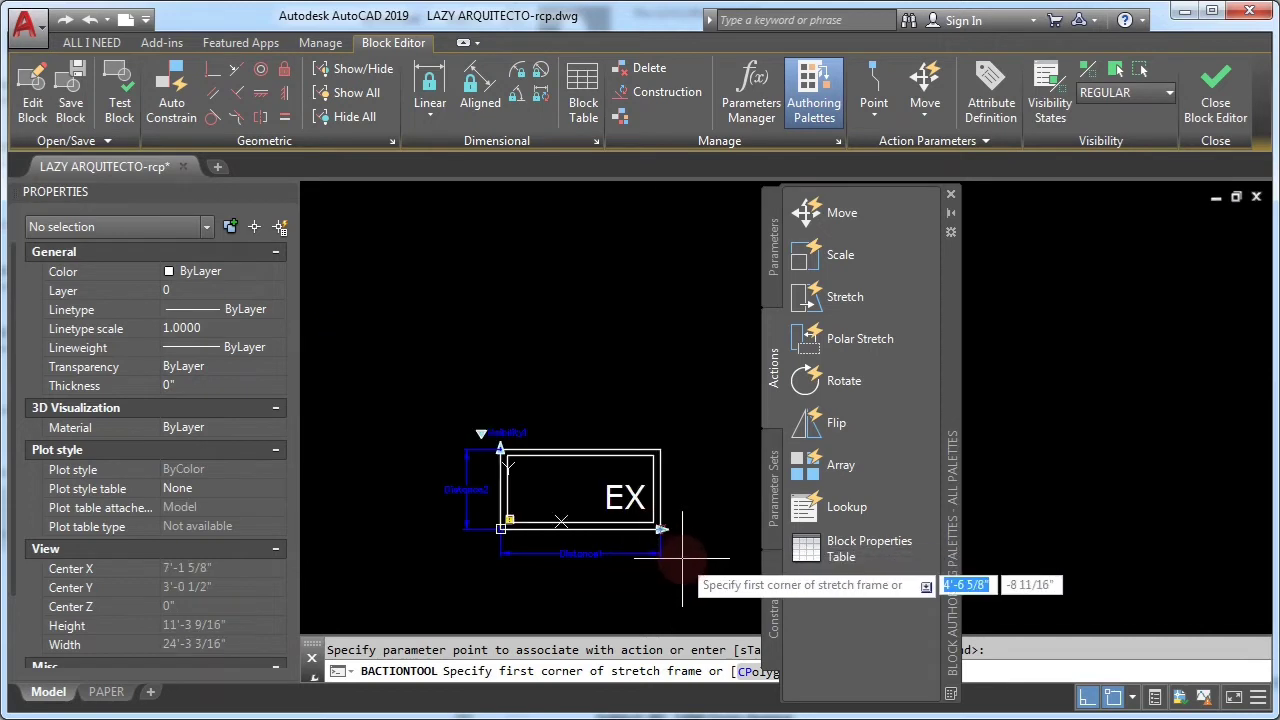
left_click(692, 570)
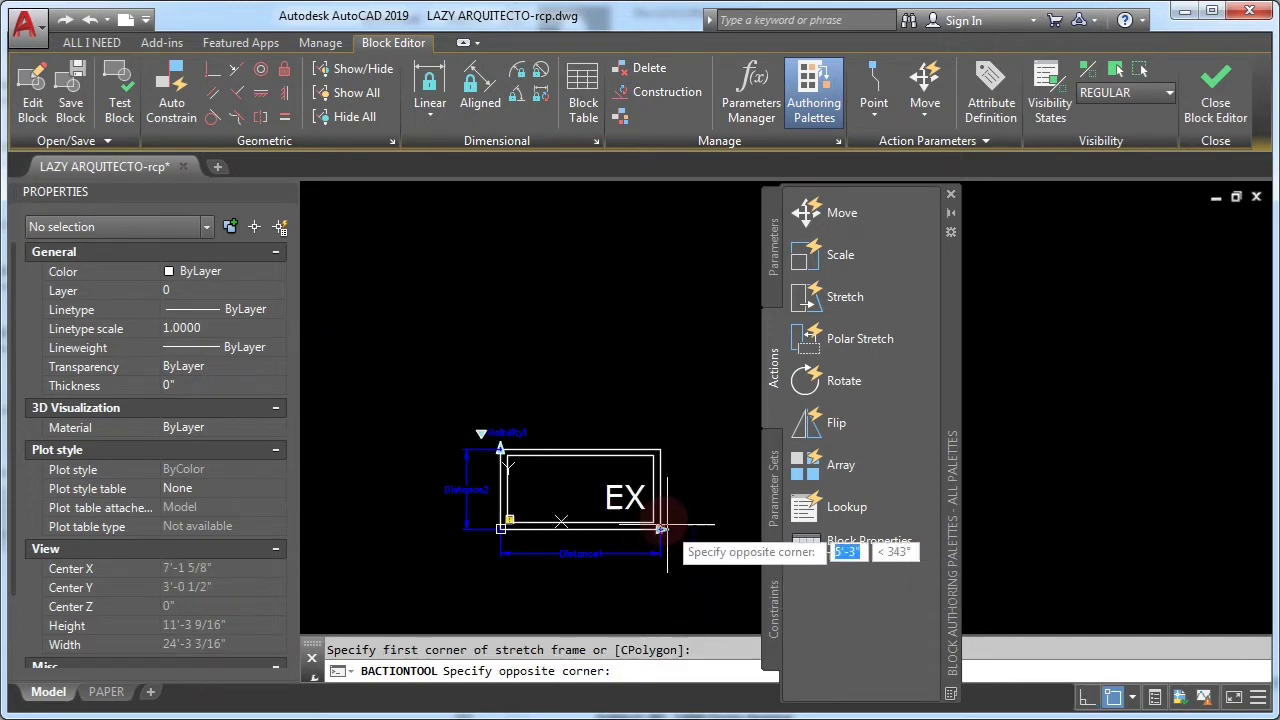
left_click(597, 403)
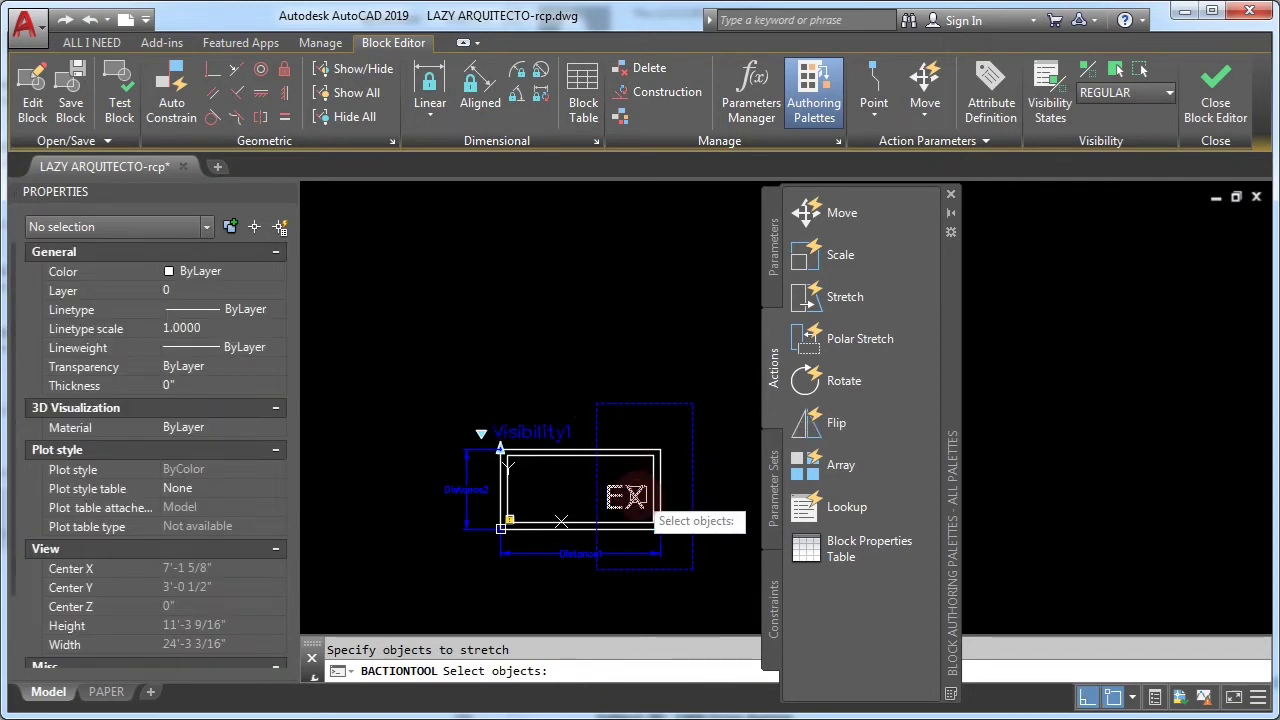
scroll(627, 497, "up", 3)
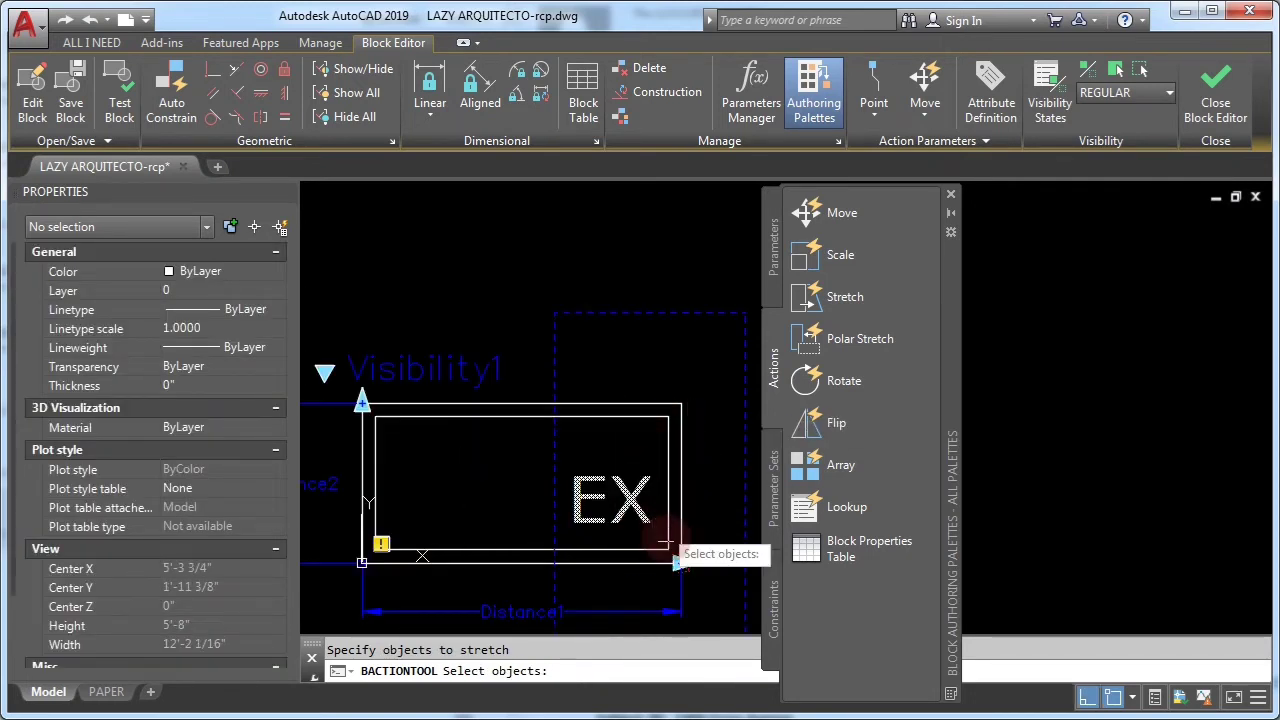
left_click(700, 587)
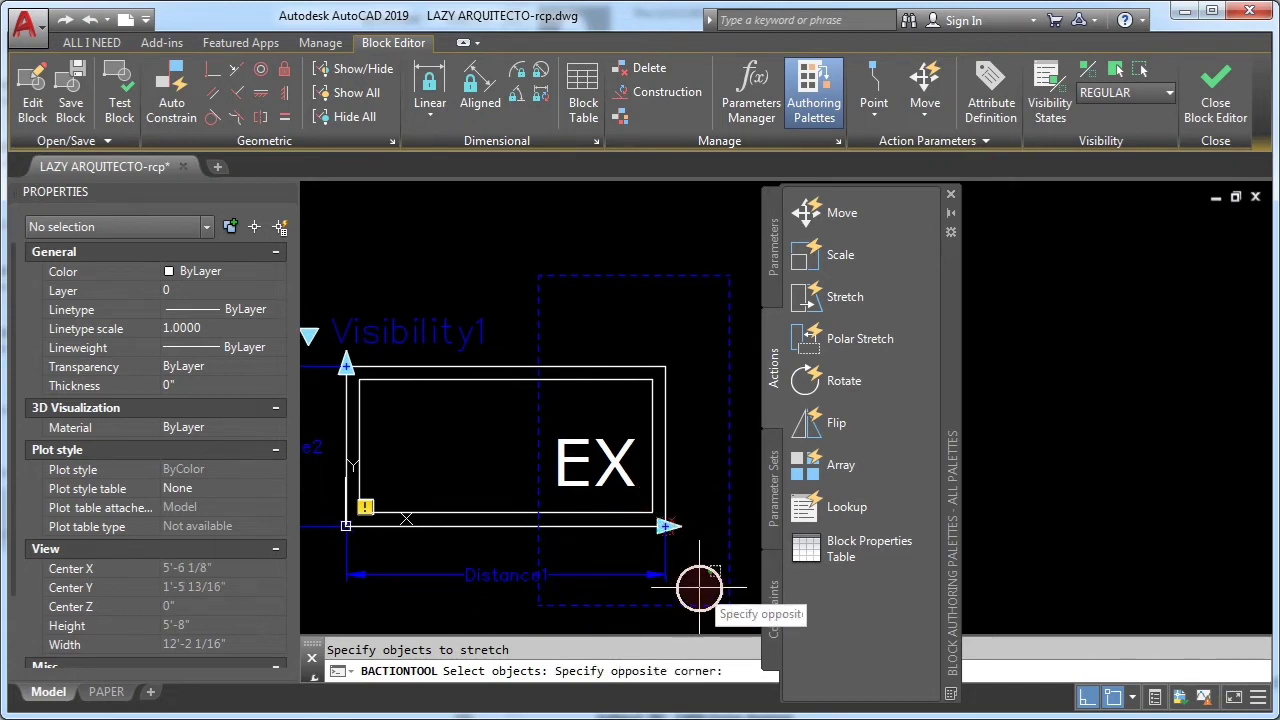
left_click(559, 333)
key("Return")
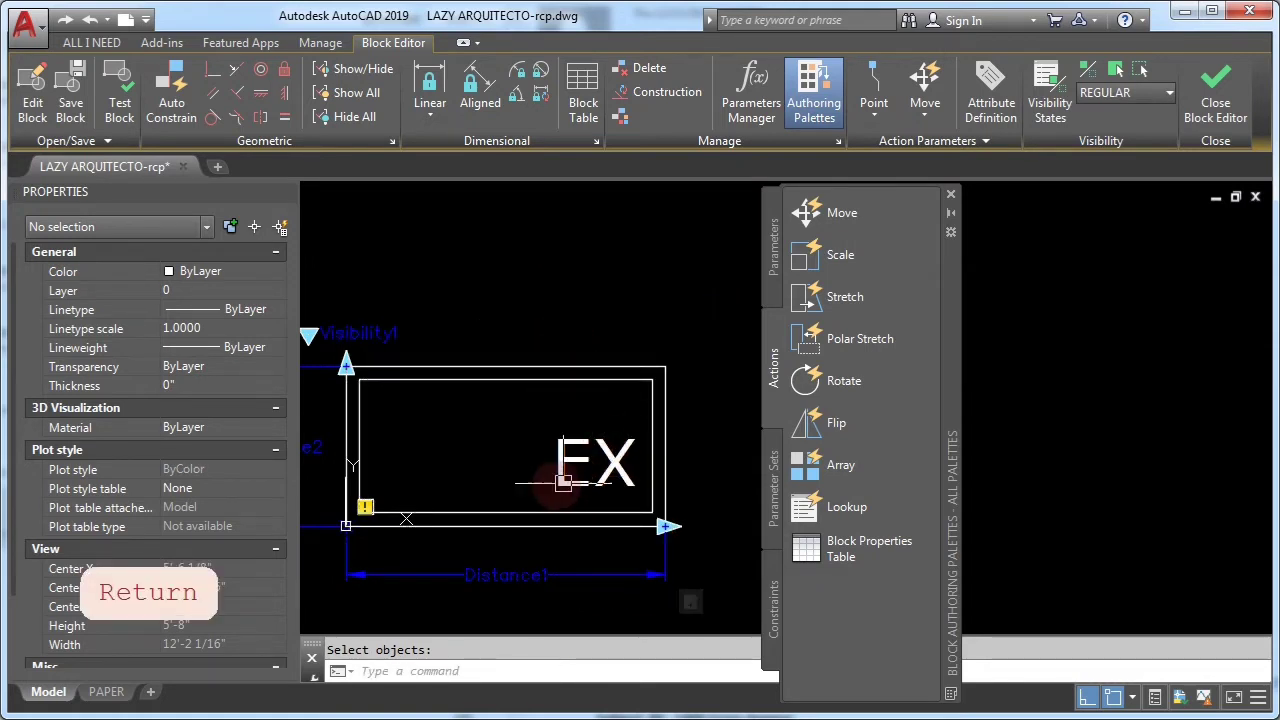
middle_click_drag(531, 483, 571, 491)
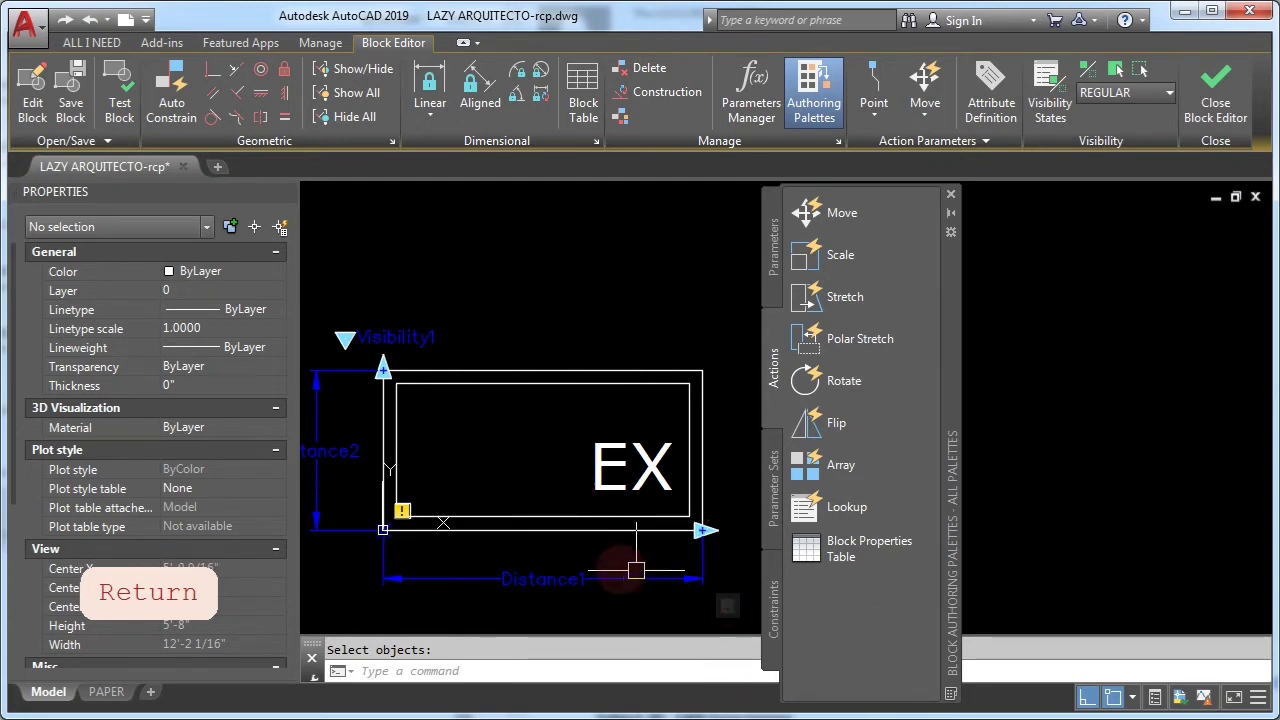
scroll(531, 532, "down", 3)
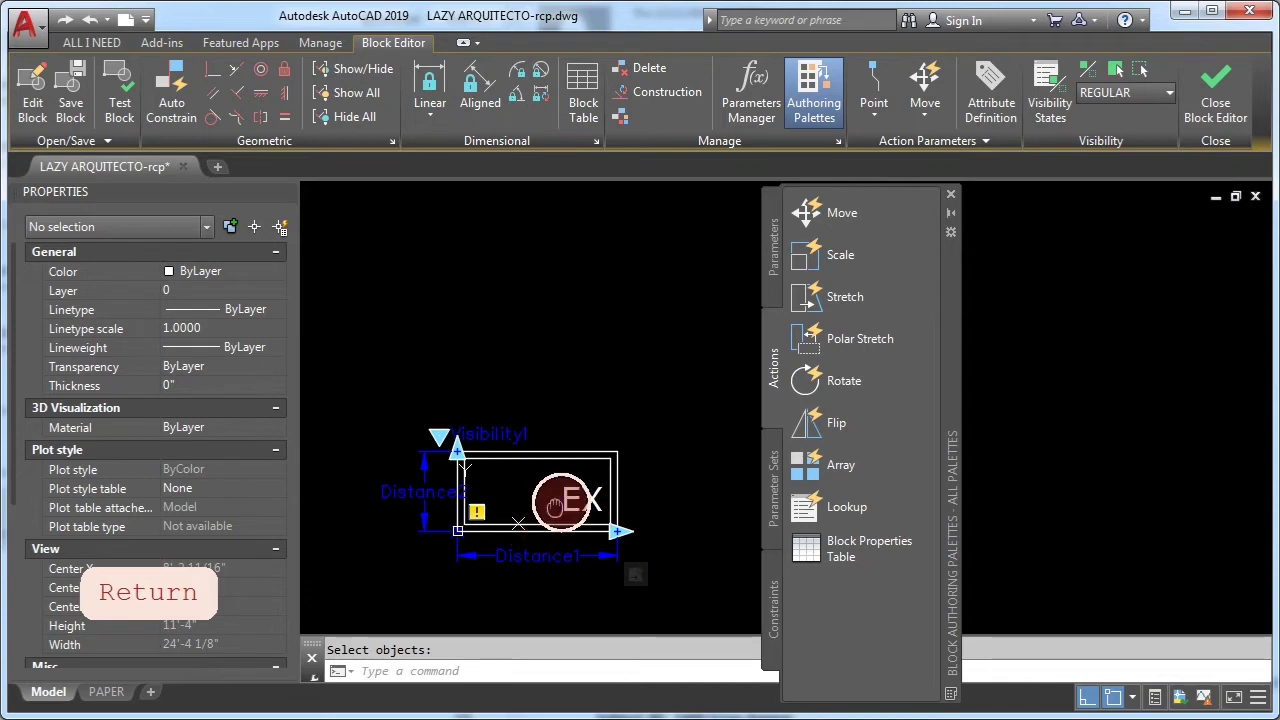
Select Distance1 and set its distance type to List
key("Escape")
left_click(446, 521)
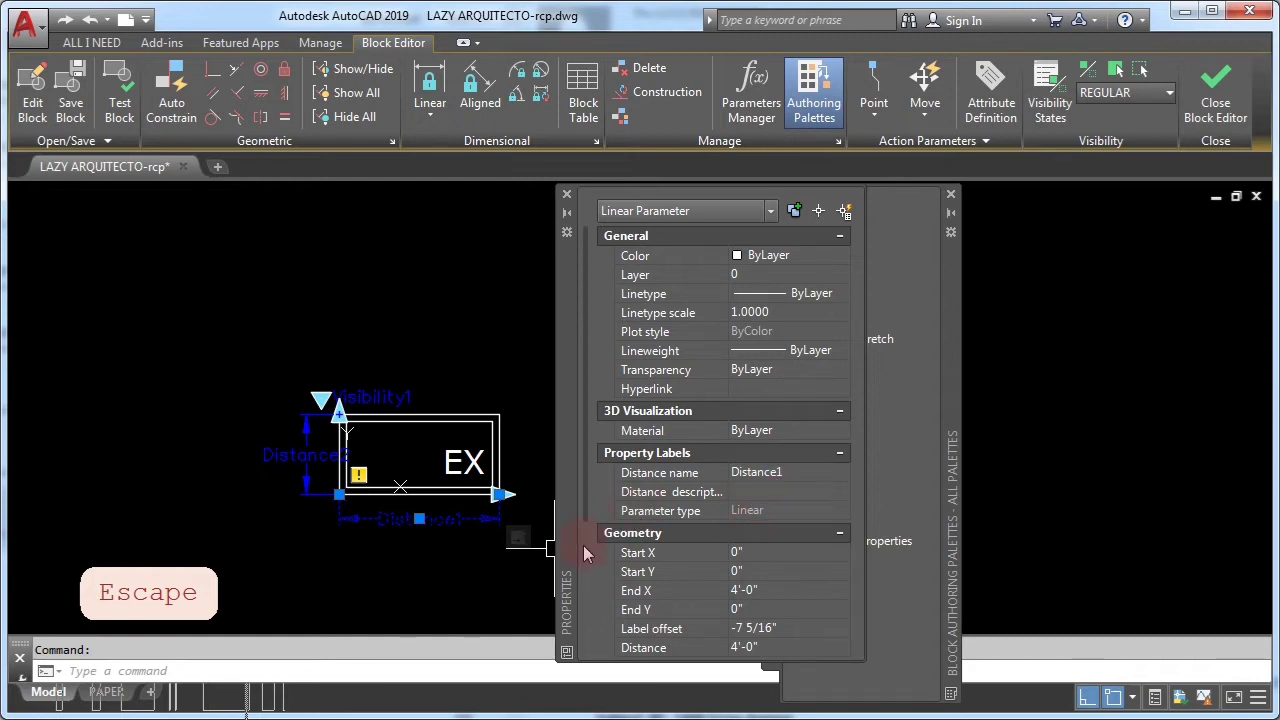
scroll(585, 555, "down", 4)
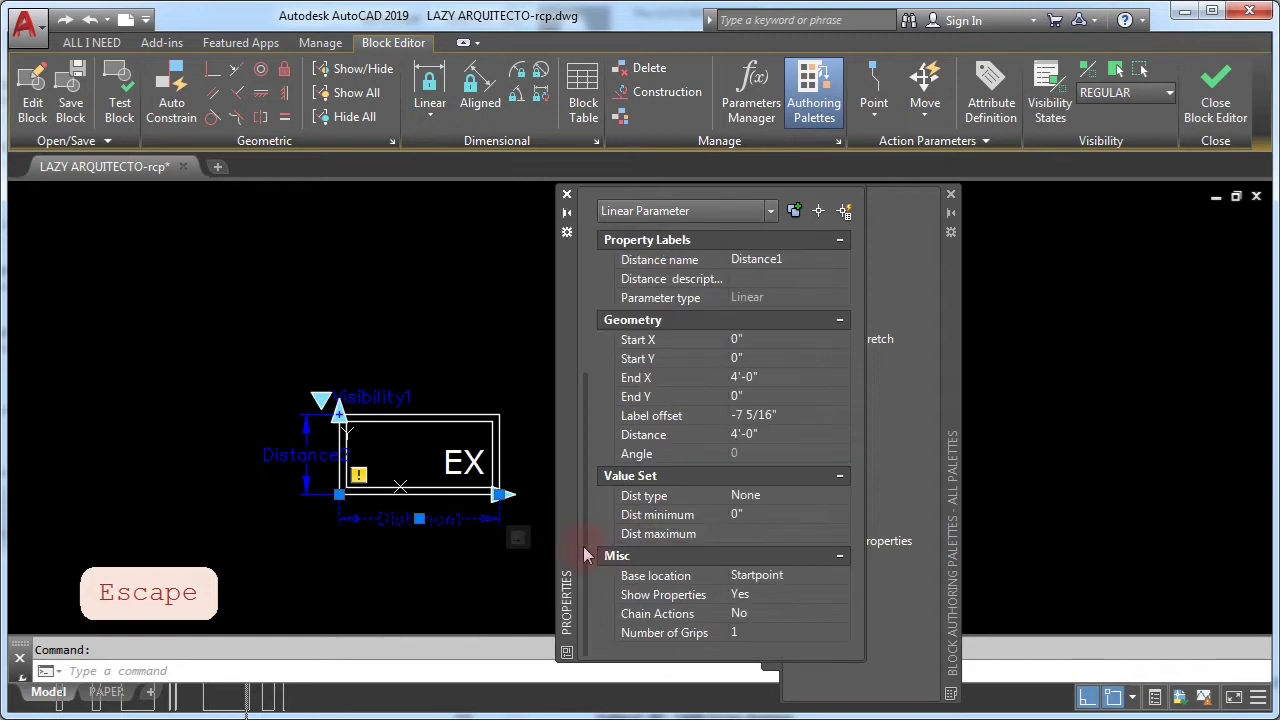
left_click(772, 497)
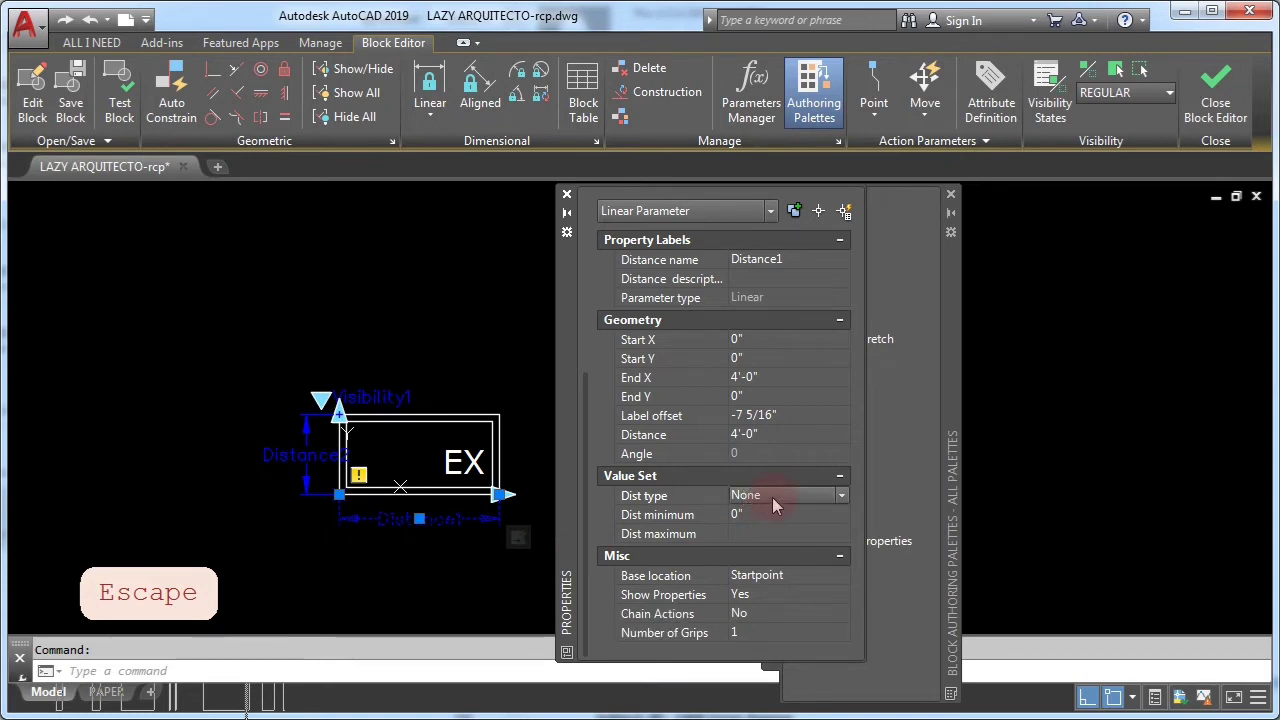
left_click(772, 497)
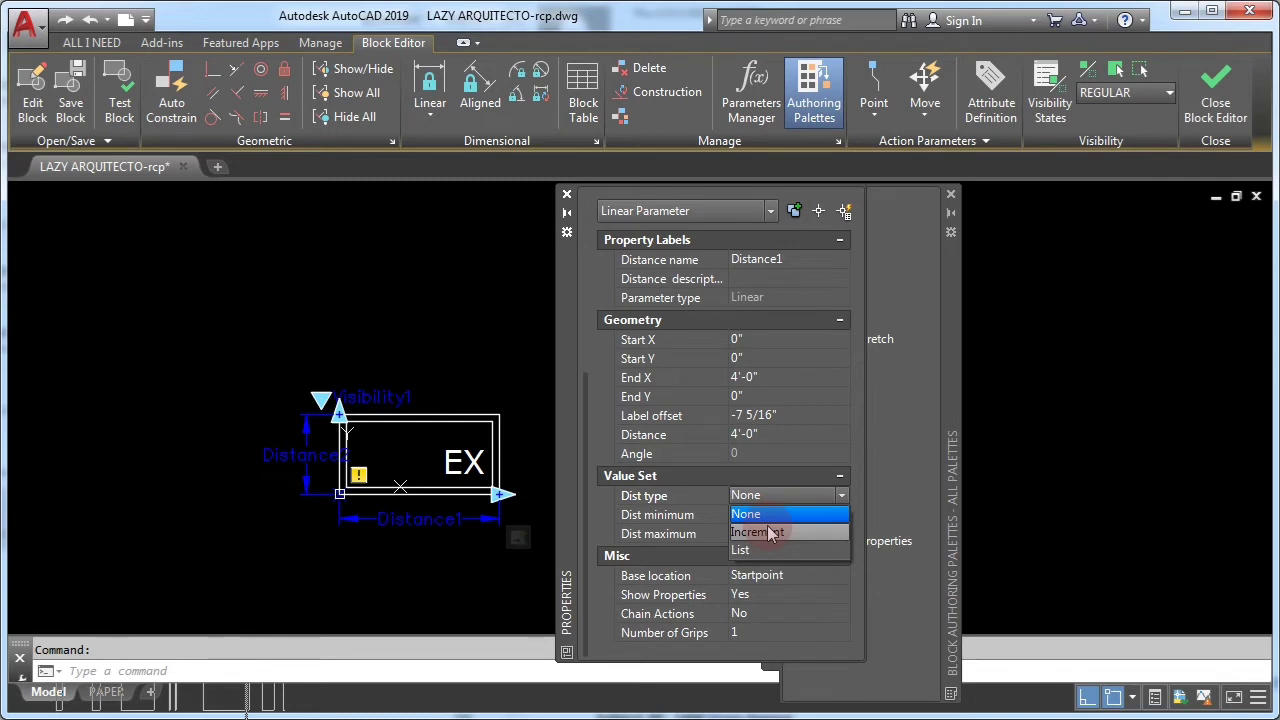
left_click(751, 555)
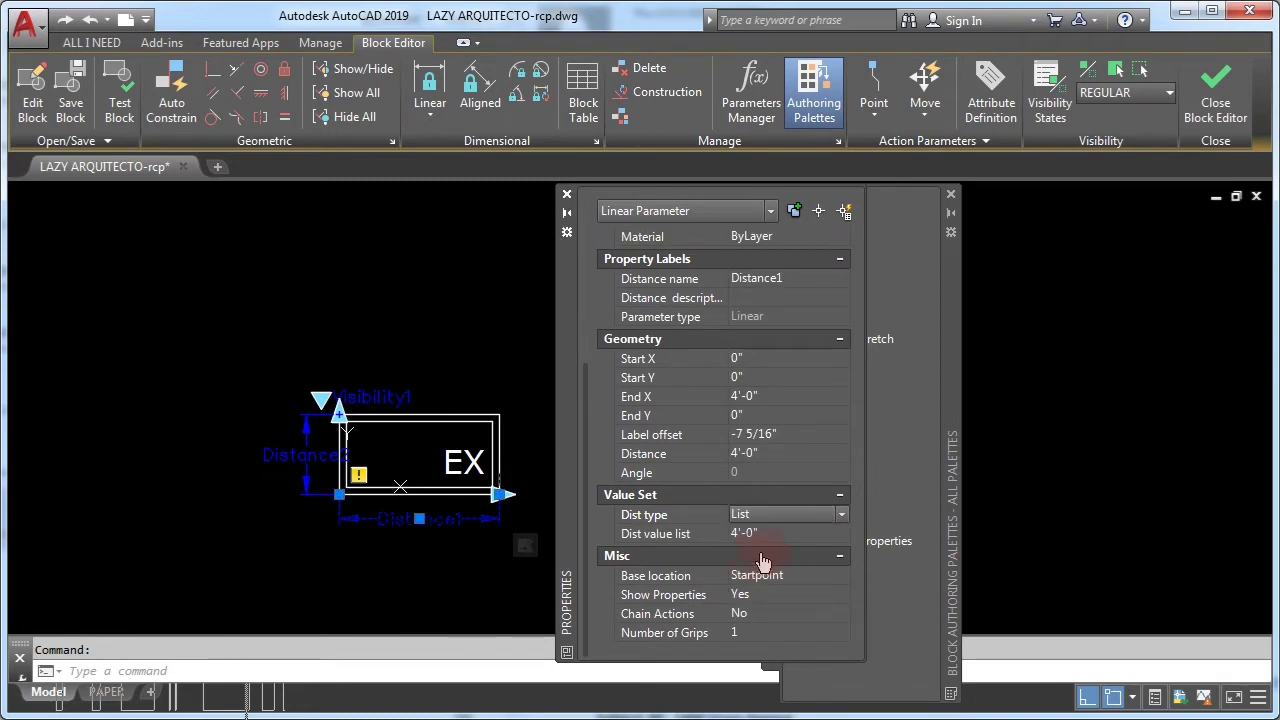
Add 2' and 8' to Distance1's value list alongside 4', and confirm
left_click(822, 534)
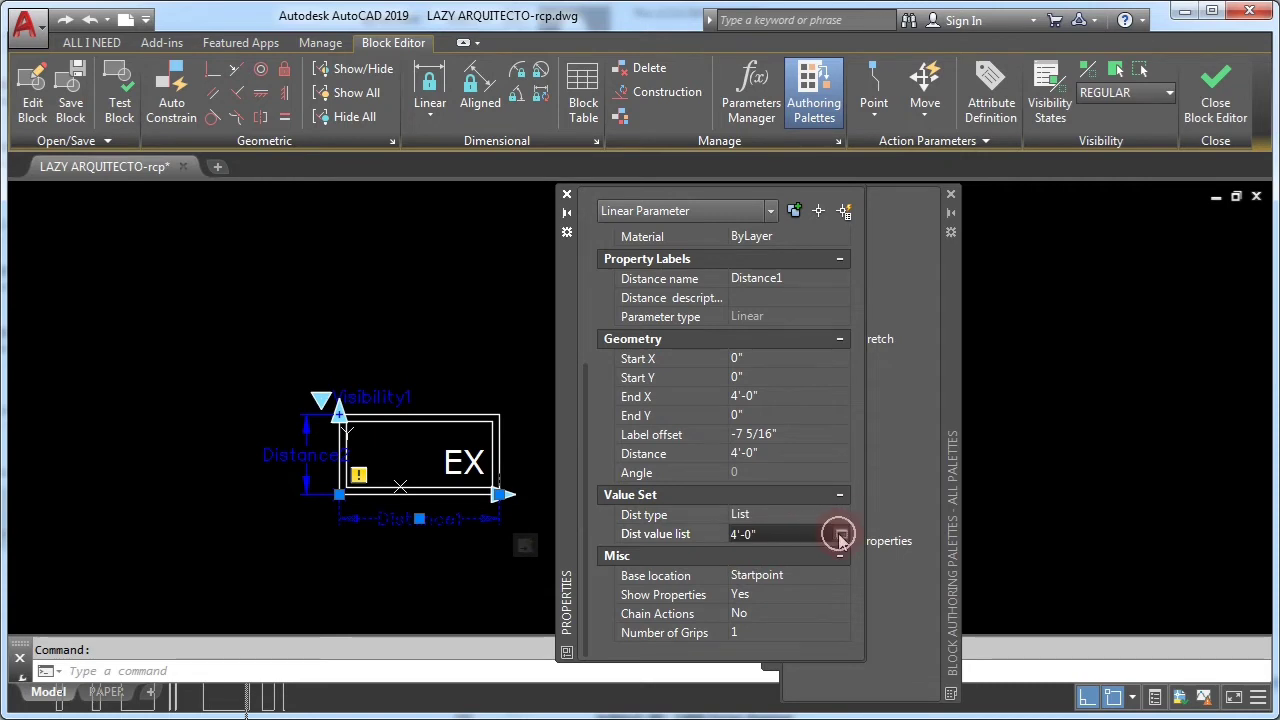
left_click(840, 535)
left_click_drag(415, 48, 653, 202)
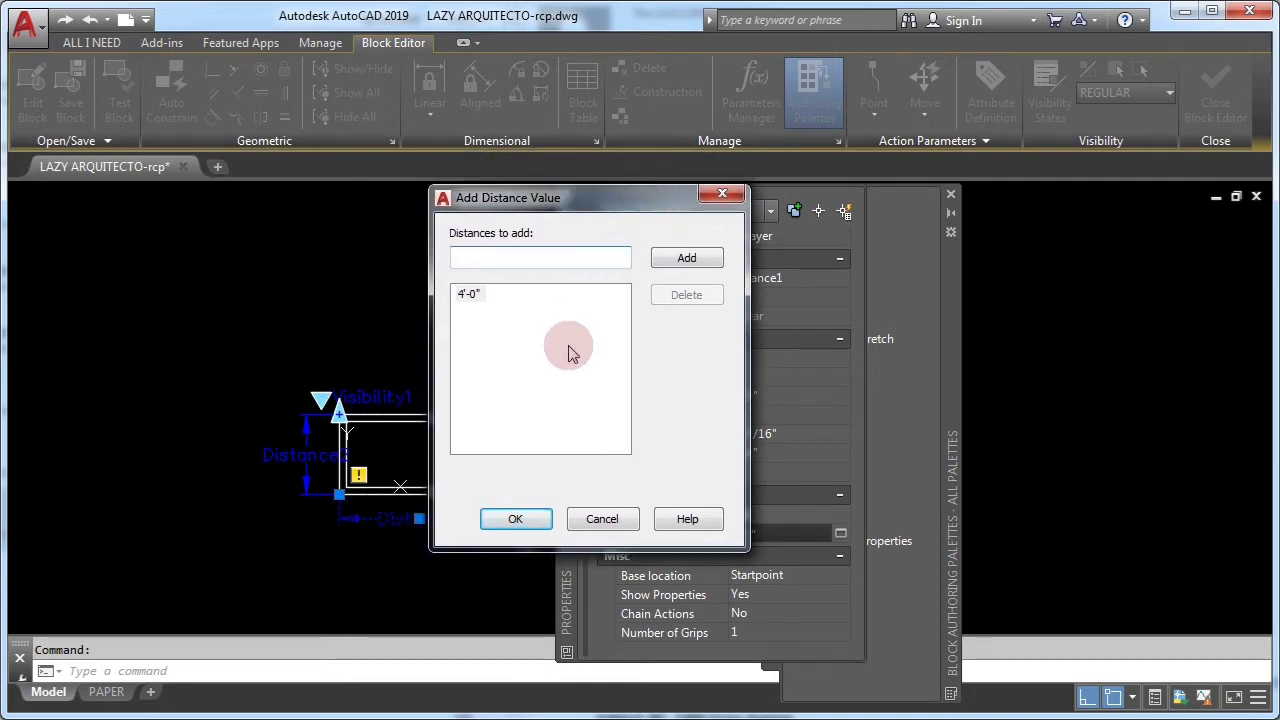
type("2'")
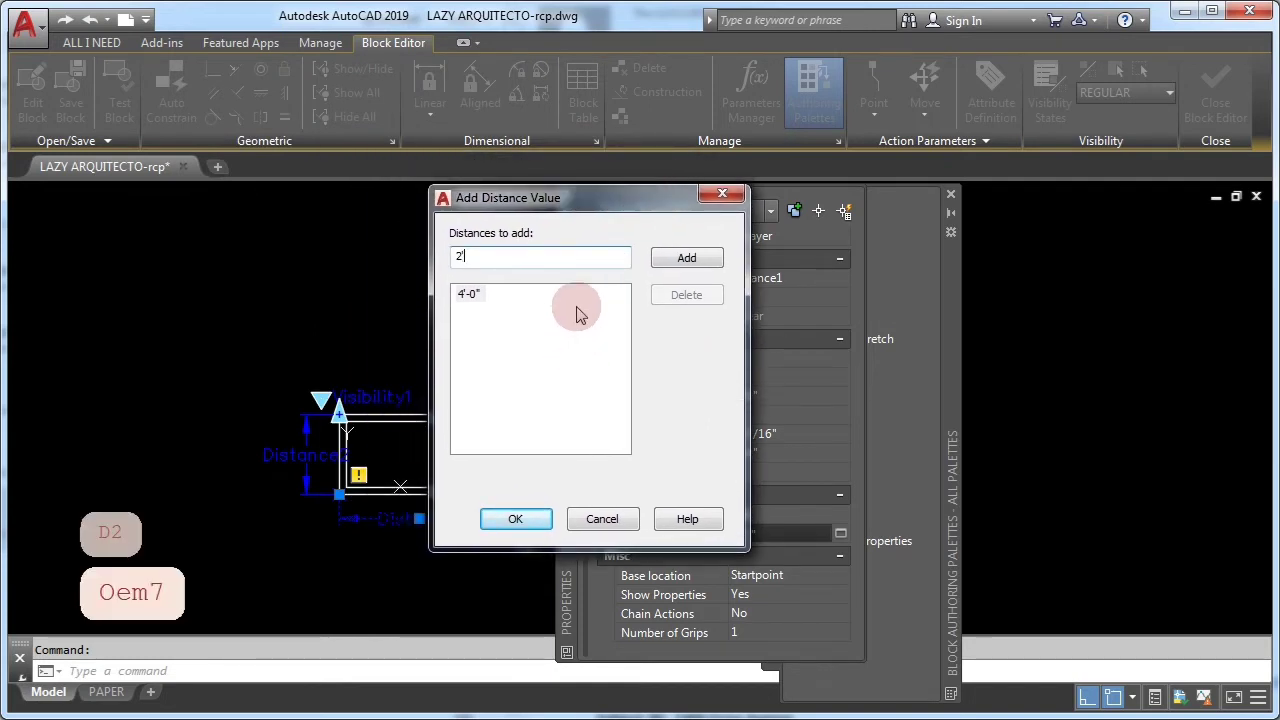
left_click(686, 260)
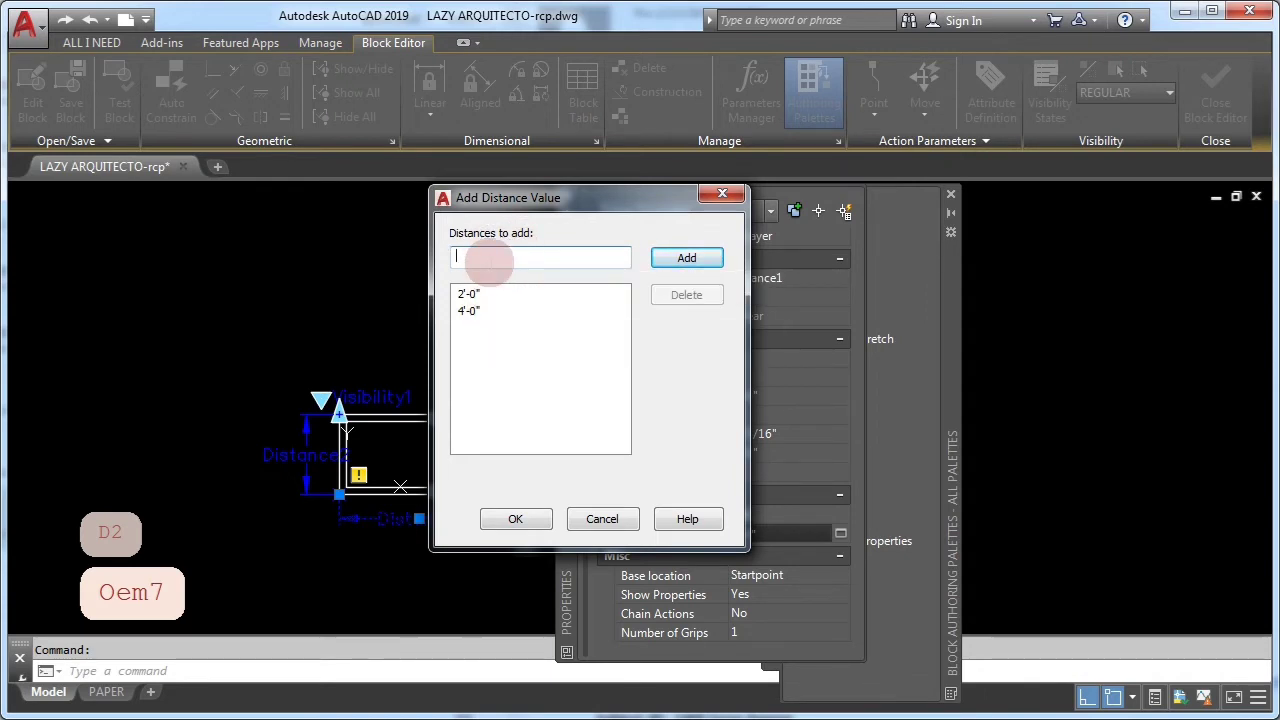
type("8")
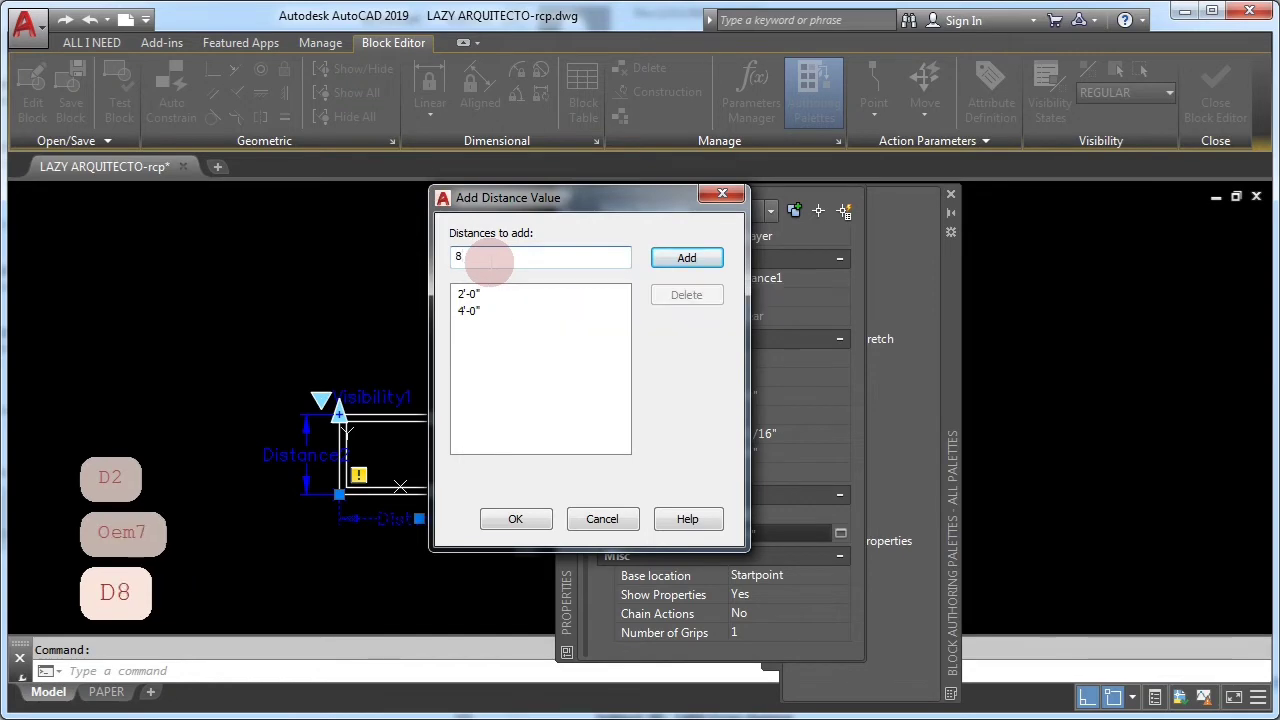
type("'")
left_click(660, 262)
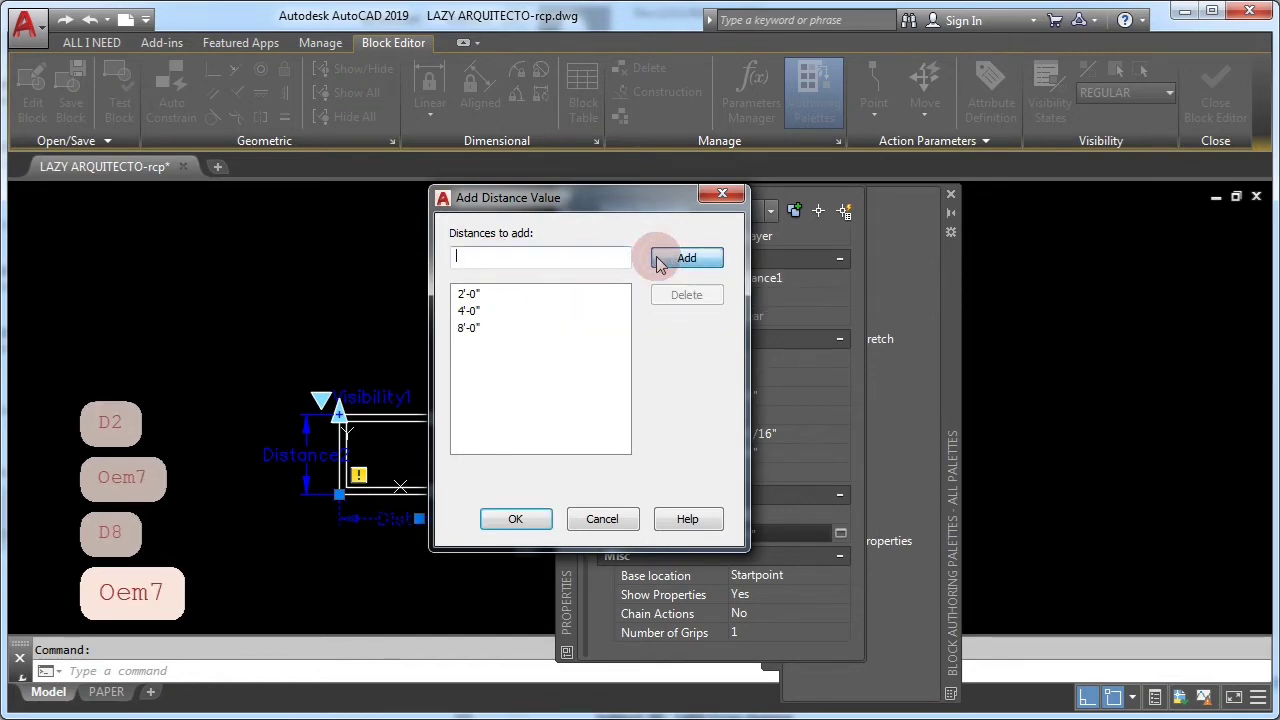
left_click(508, 517)
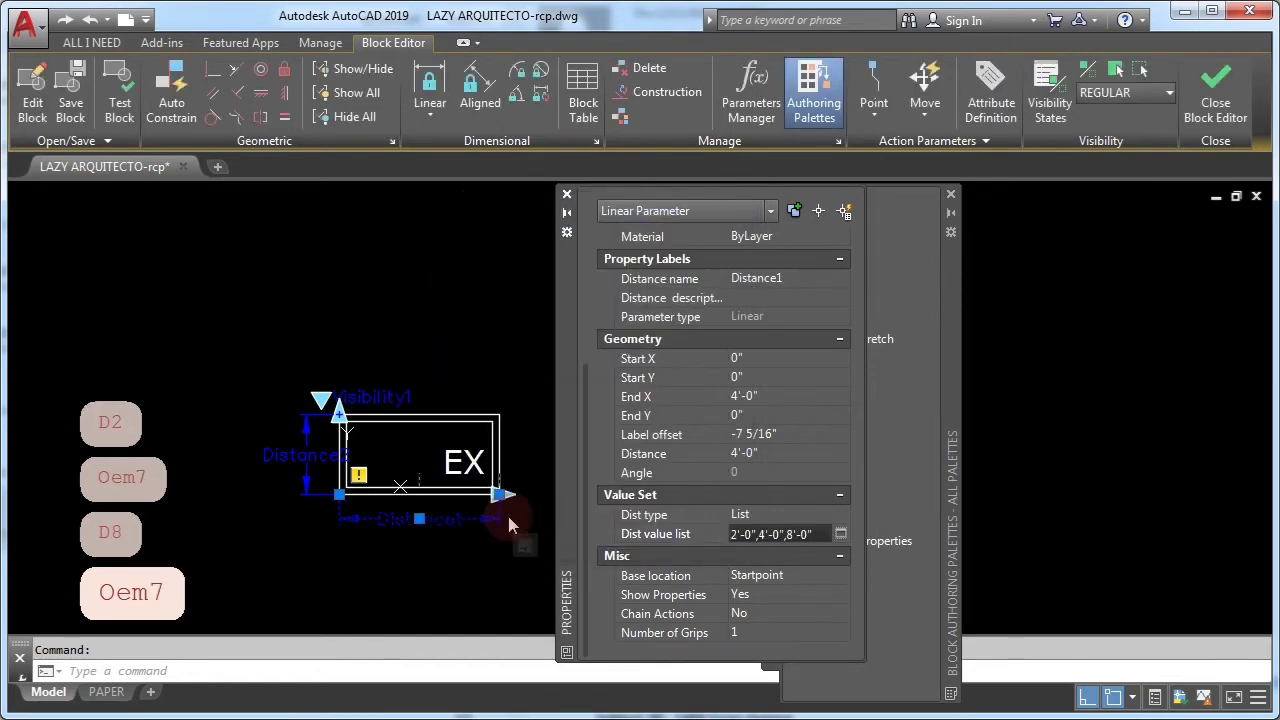
key("Escape")
key("Escape")
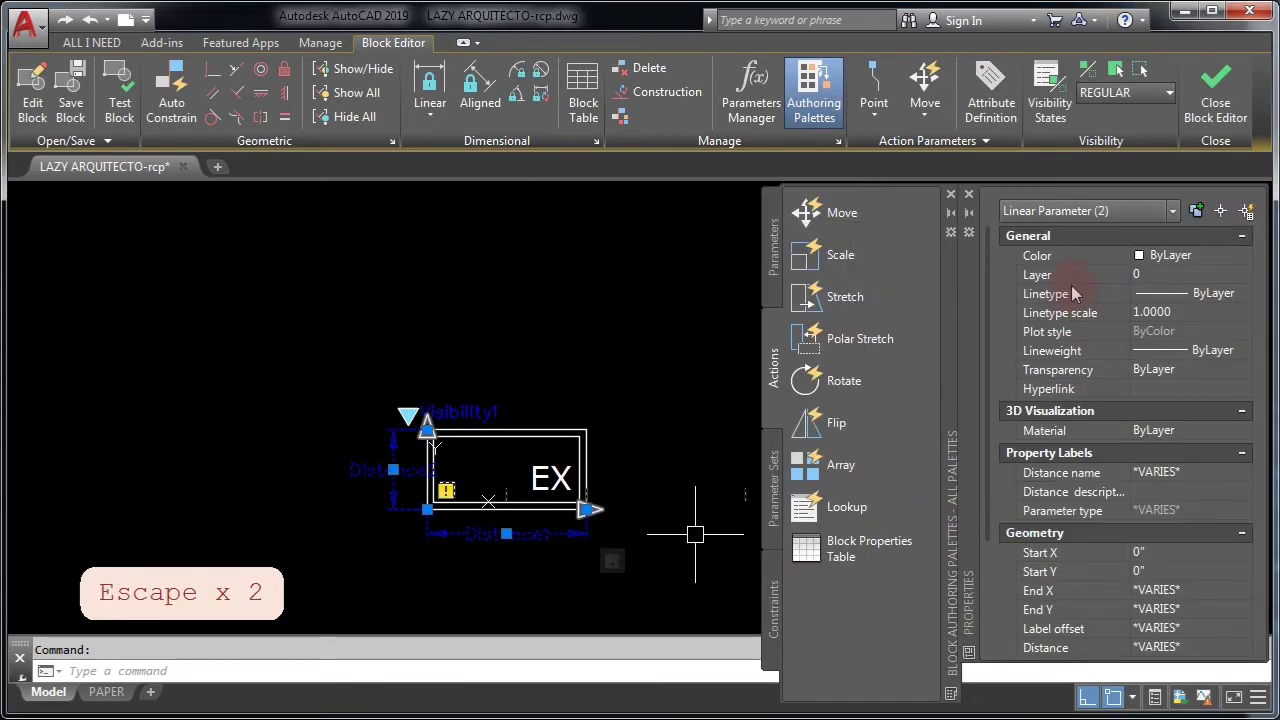
Select Distance2 and switch its distance type to List
mouse_move(1000, 262)
left_mouse_down()
mouse_move(857, 314)
mouse_move(601, 288)
left_mouse_up()
scroll(617, 577, "down", 3)
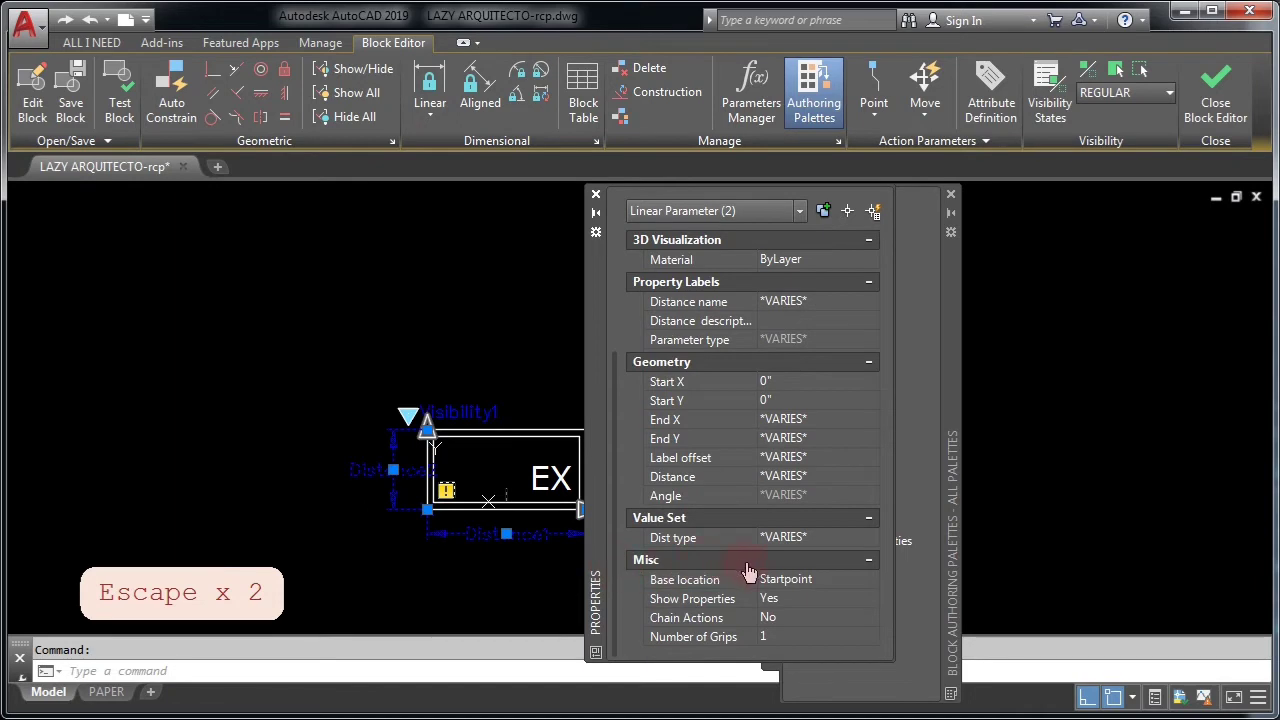
key("Escape")
key("Escape")
key("Escape")
left_click(488, 534)
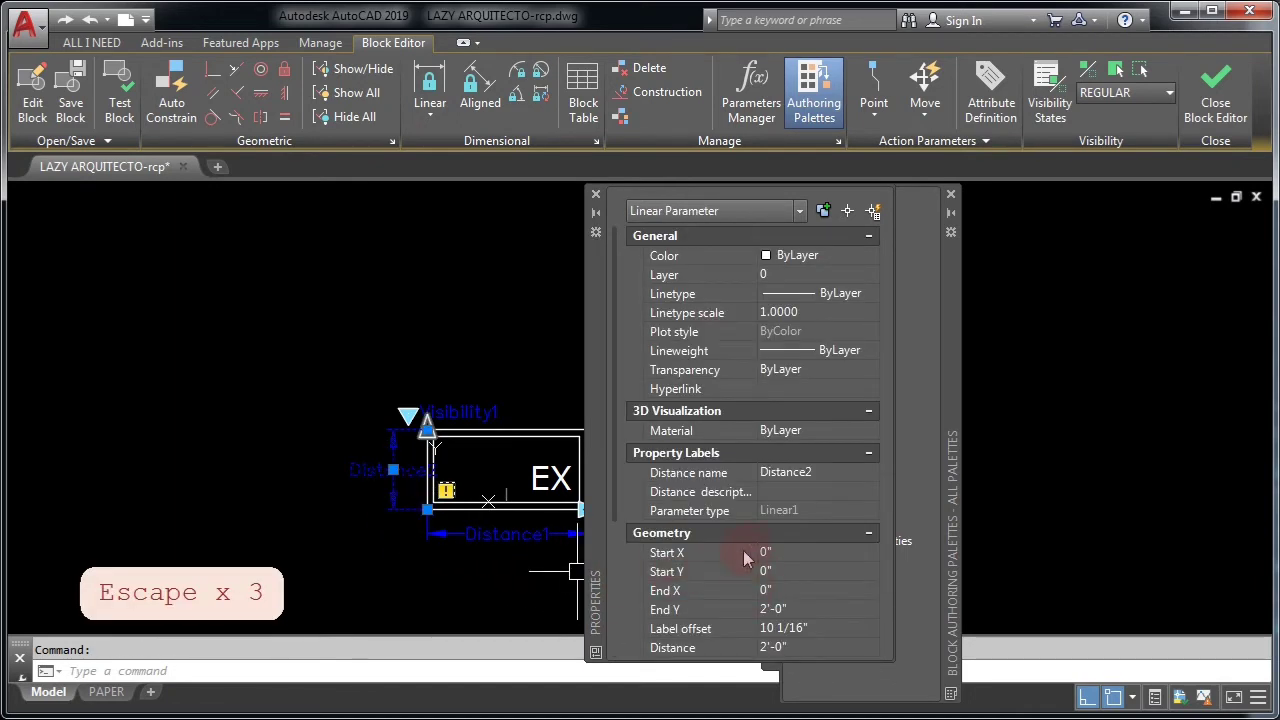
scroll(620, 590, "down", 3)
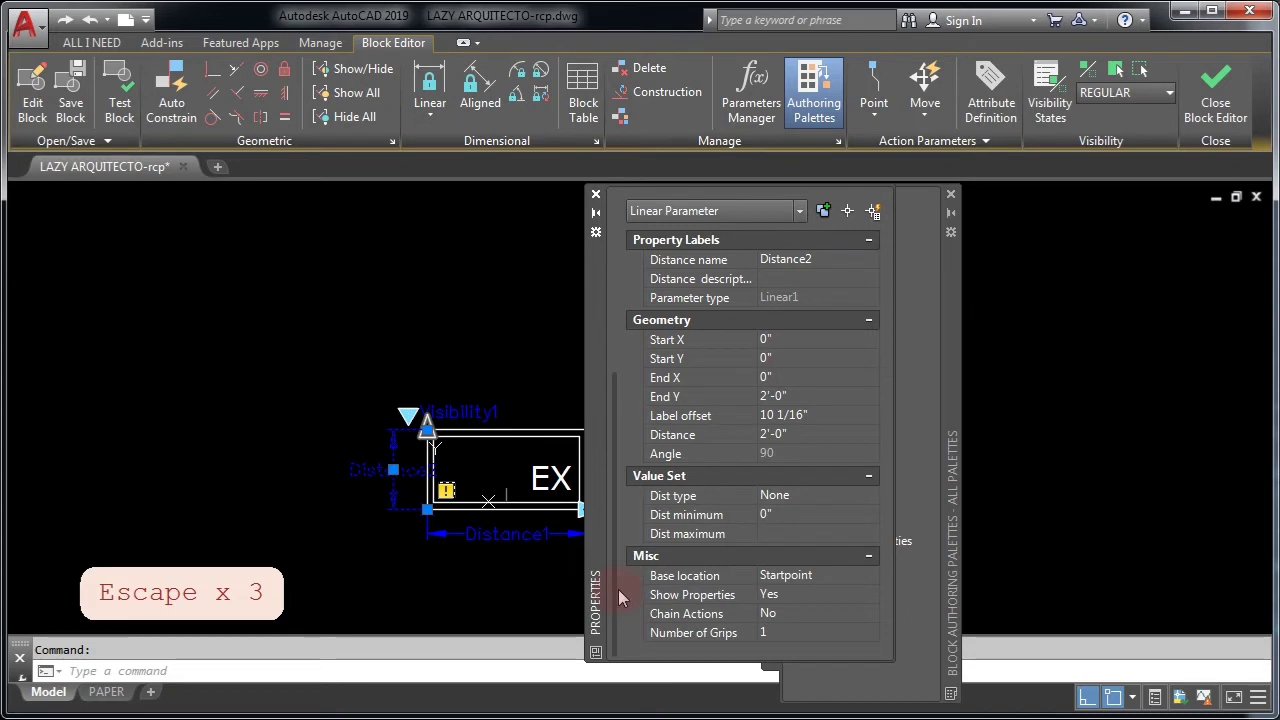
left_click(798, 495)
left_click(790, 552)
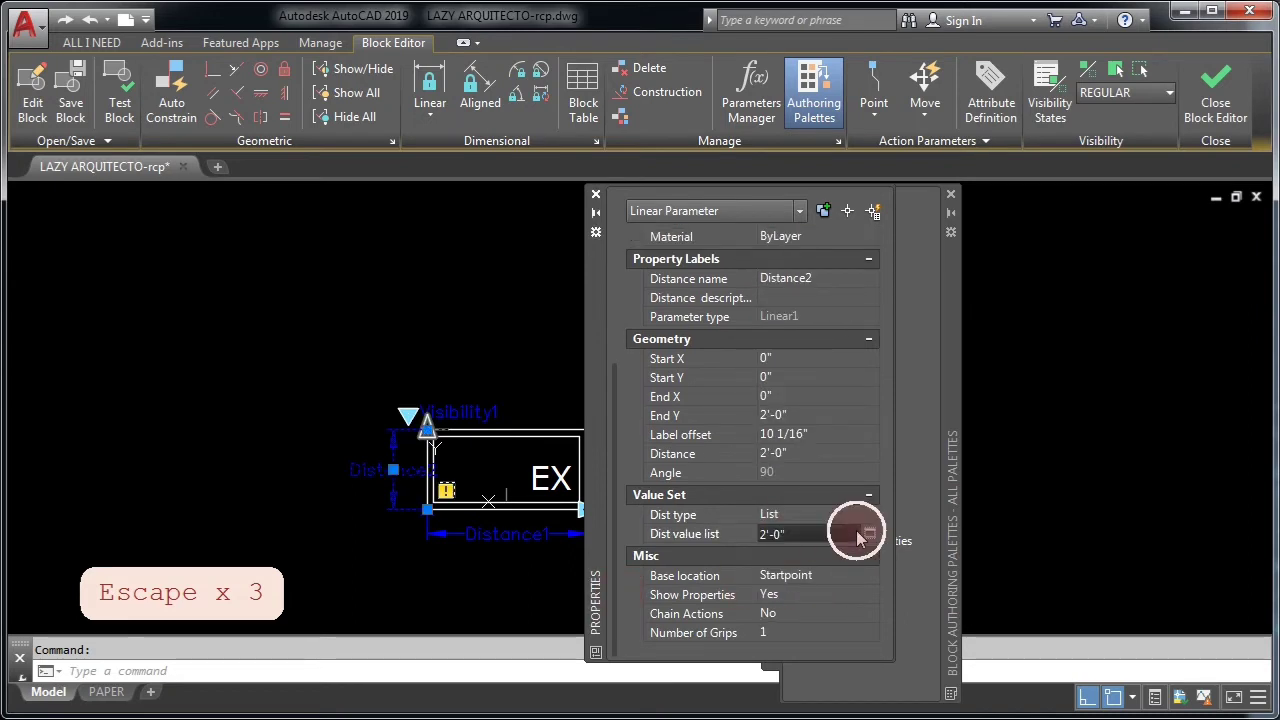
Add 1'-0" to Distance2's value list alongside 2'-0", and confirm
left_click(870, 535)
type("1")
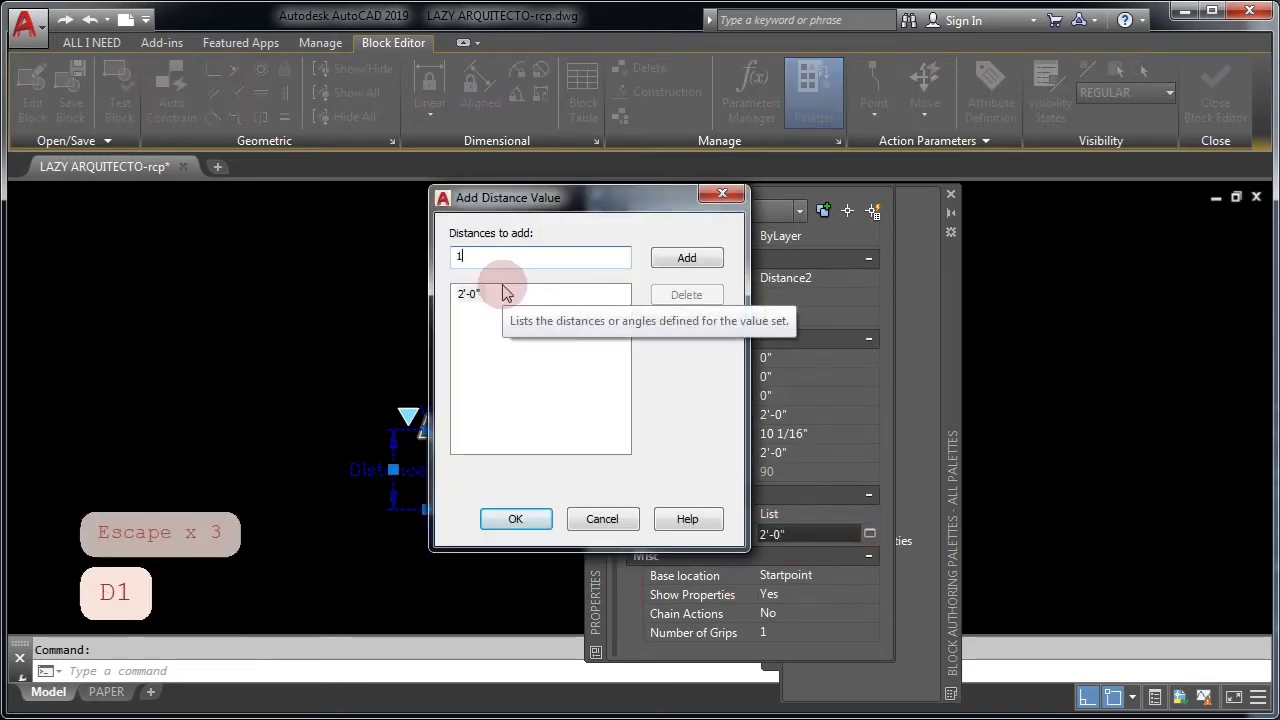
type("'")
left_click(680, 258)
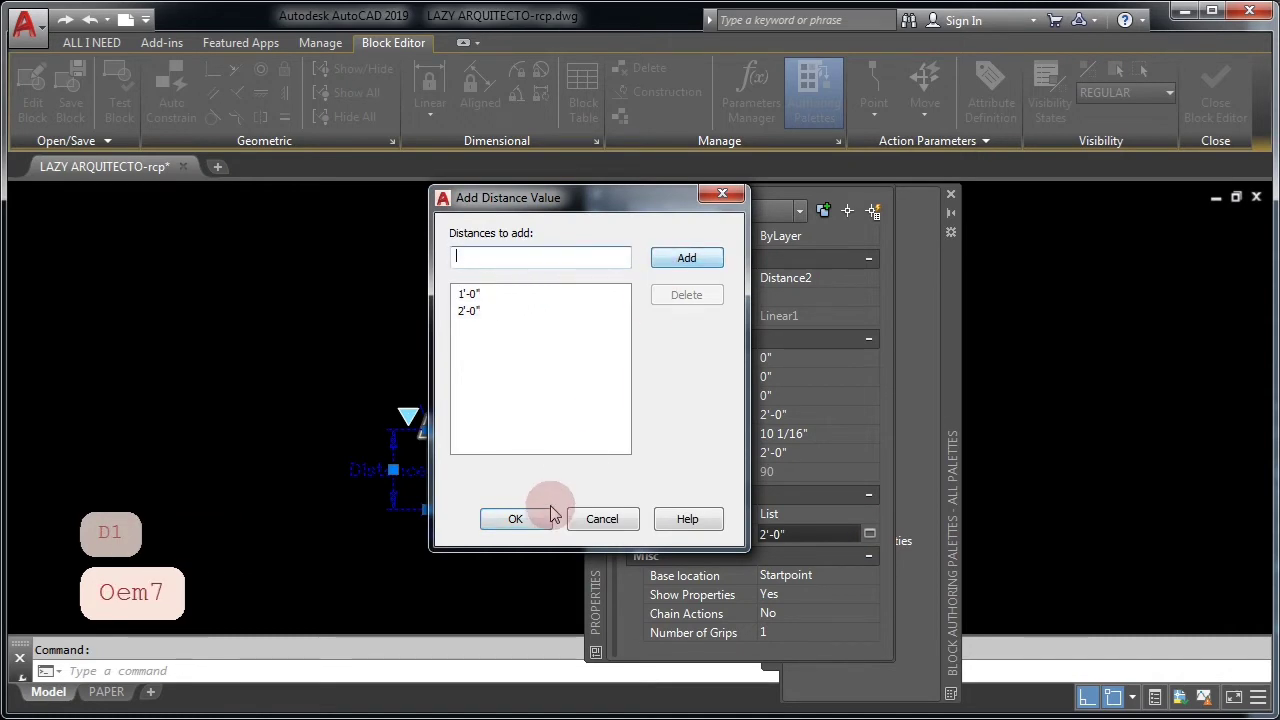
left_click(545, 522)
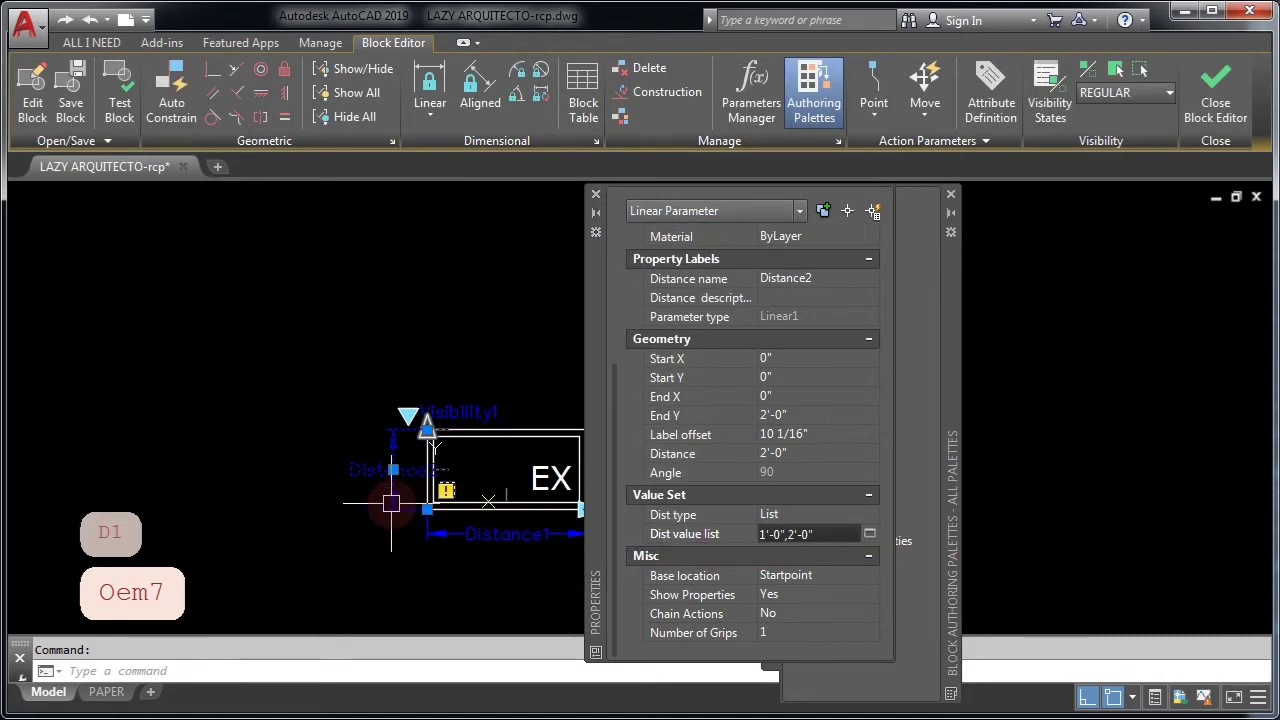
key("Escape")
scroll(445, 470, "up", 2)
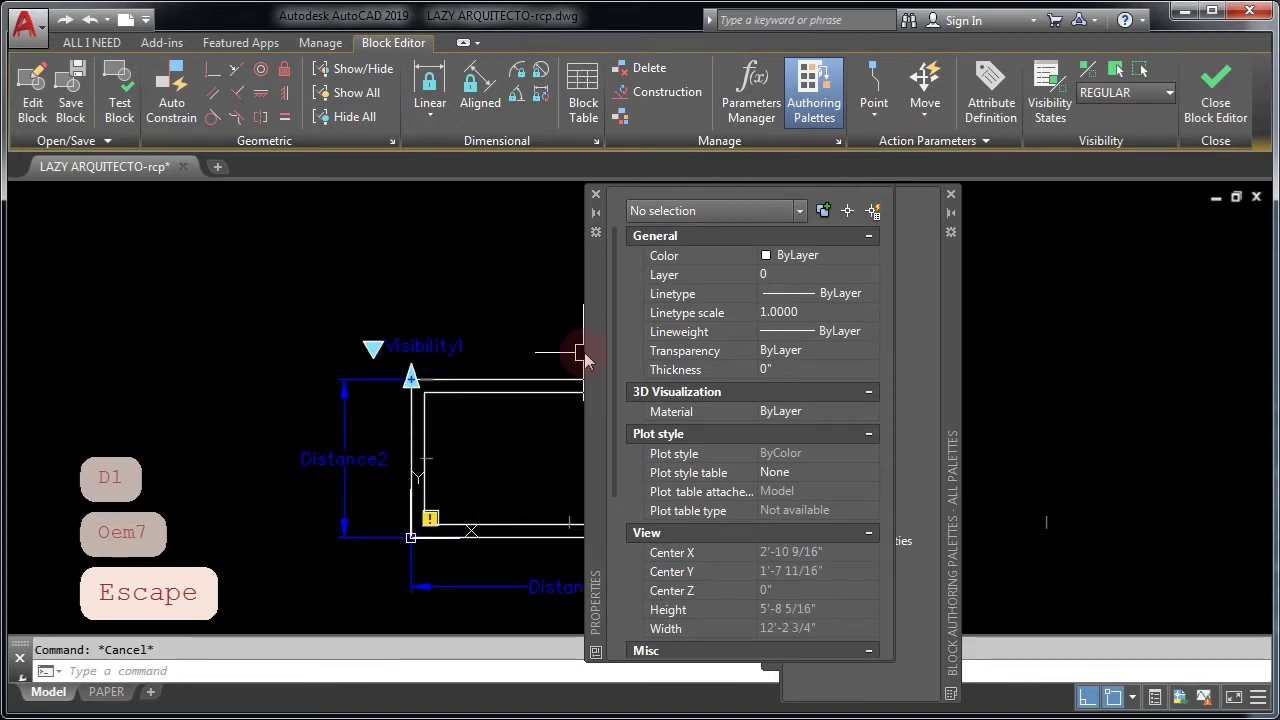
Move the Properties palette off the fixture to reveal the block action choices
mouse_move(588, 360)
left_mouse_down()
mouse_move(791, 363)
mouse_move(771, 337)
left_mouse_up()
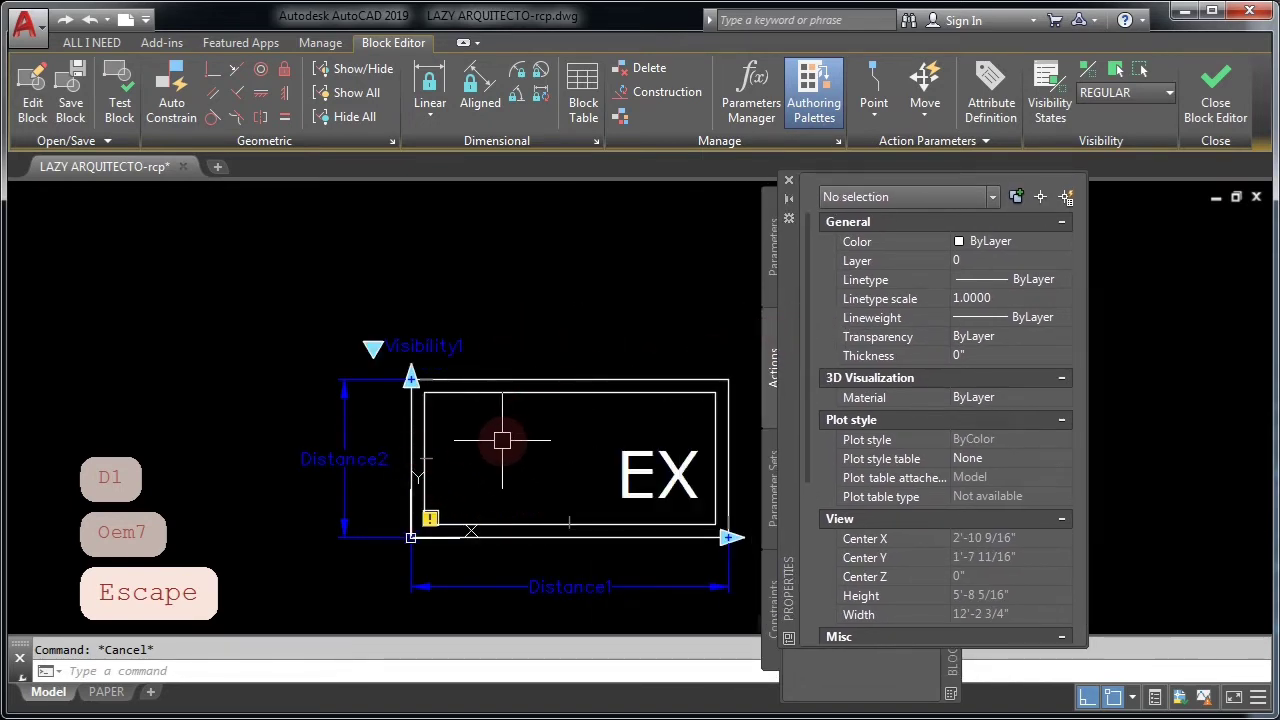
mouse_move(502, 440)
middle_mouse_down()
mouse_move(417, 431)
mouse_move(423, 409)
mouse_move(420, 420)
middle_mouse_up()
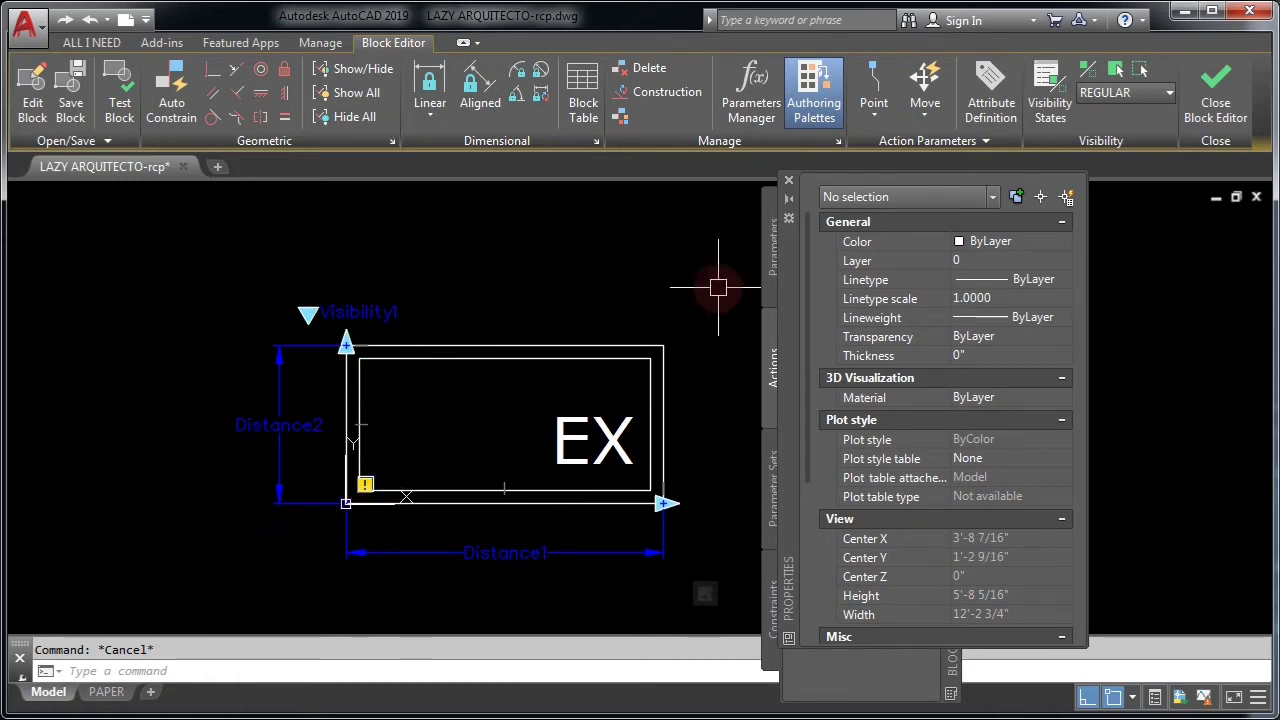
left_click(876, 352)
left_click_drag(786, 329, 1109, 343)
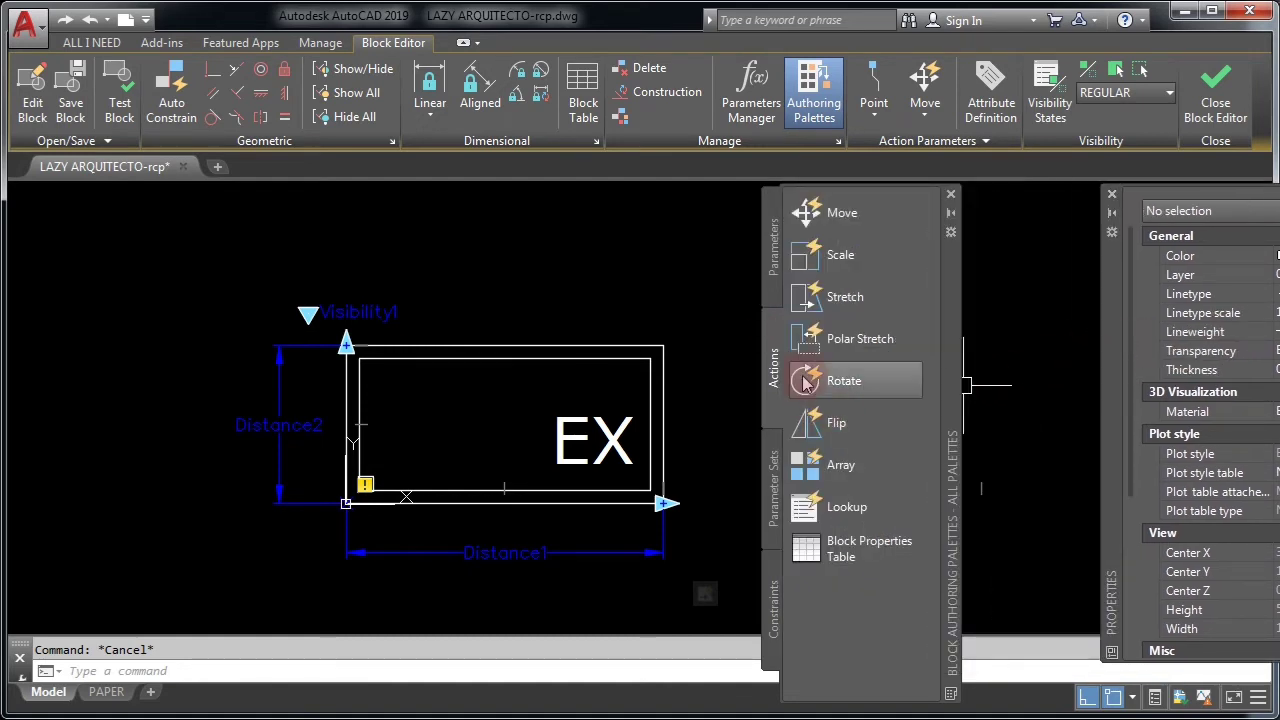
Start a trial Stretch action on Distance2 at the top-left point, framing the block's top
left_click(810, 294)
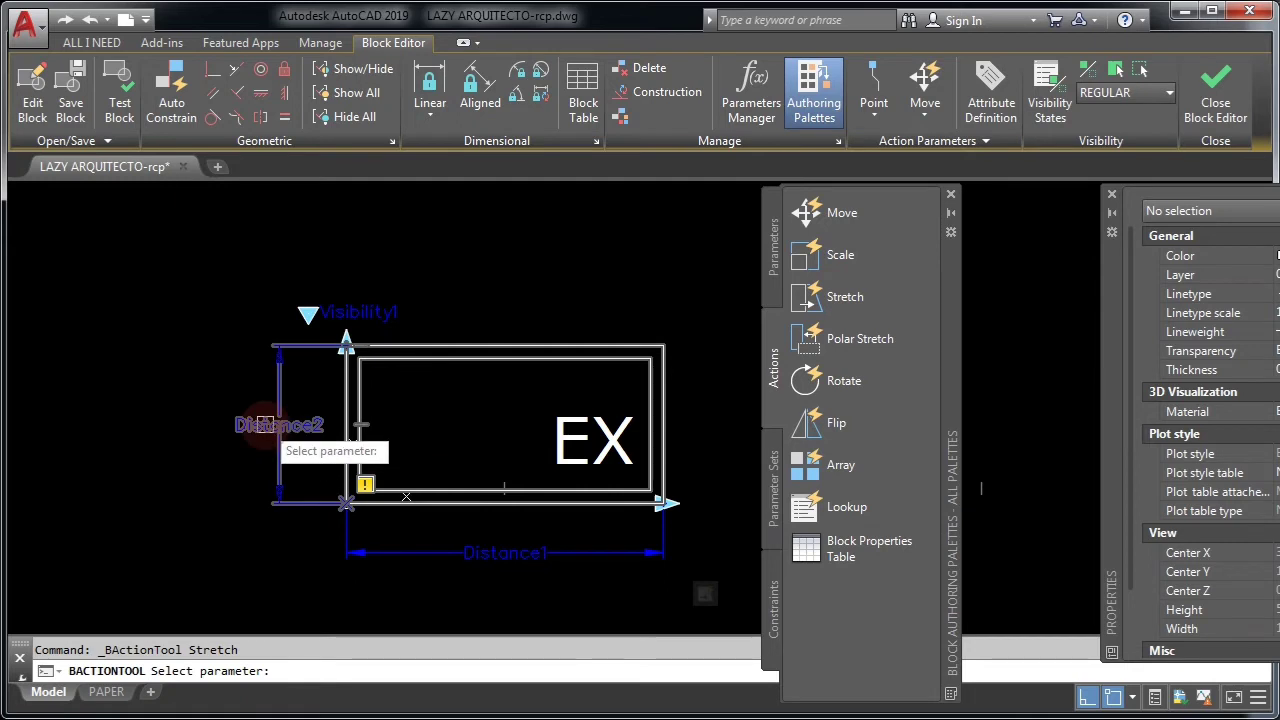
middle_click_drag(266, 423, 331, 429)
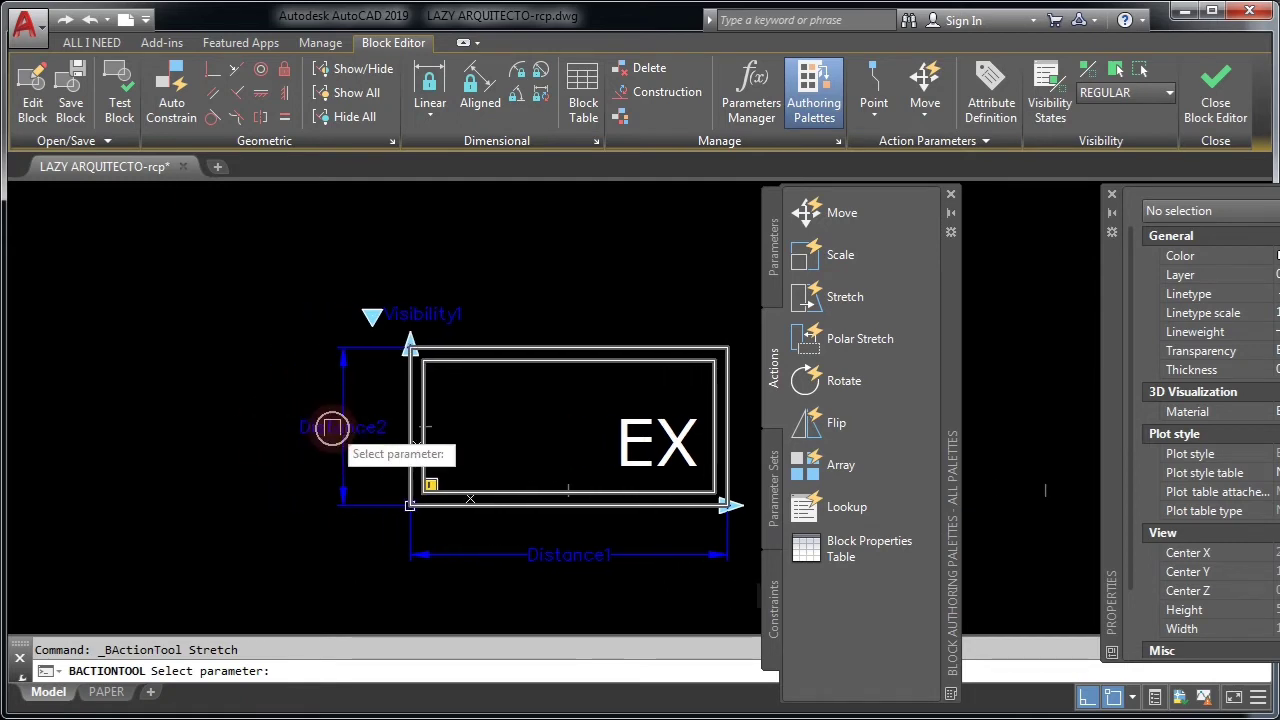
left_click(352, 425)
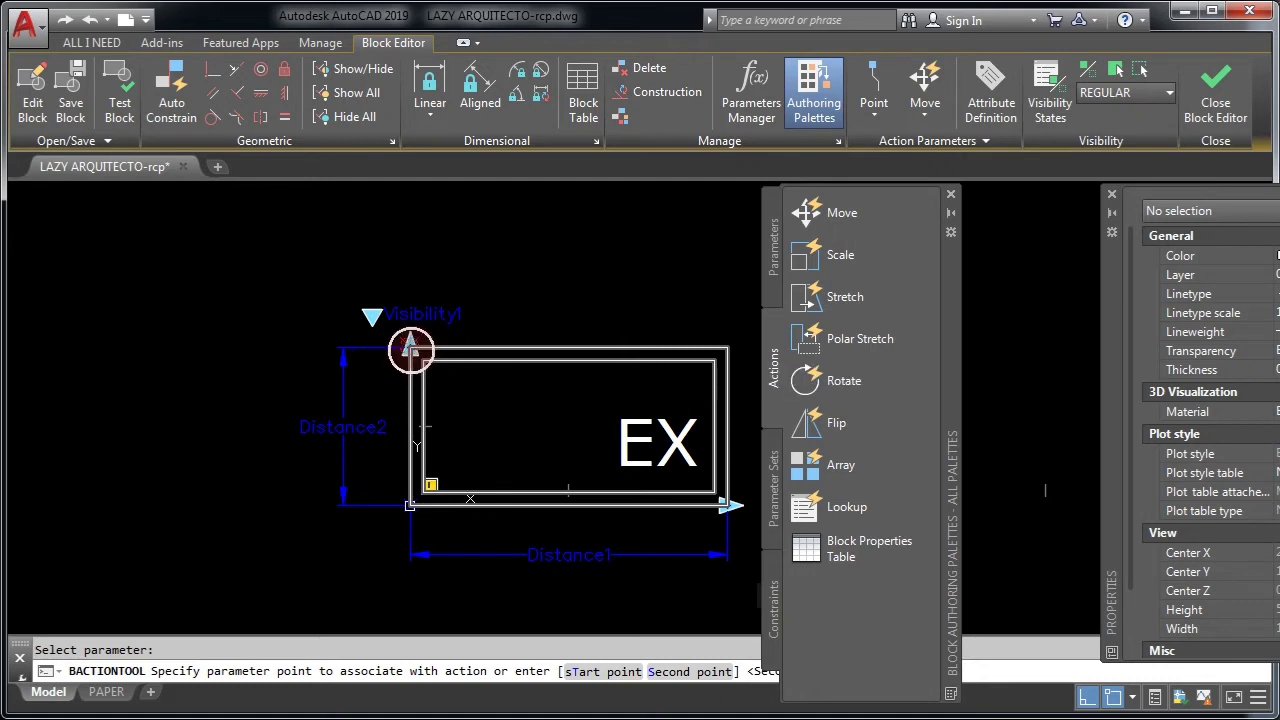
left_click(410, 345)
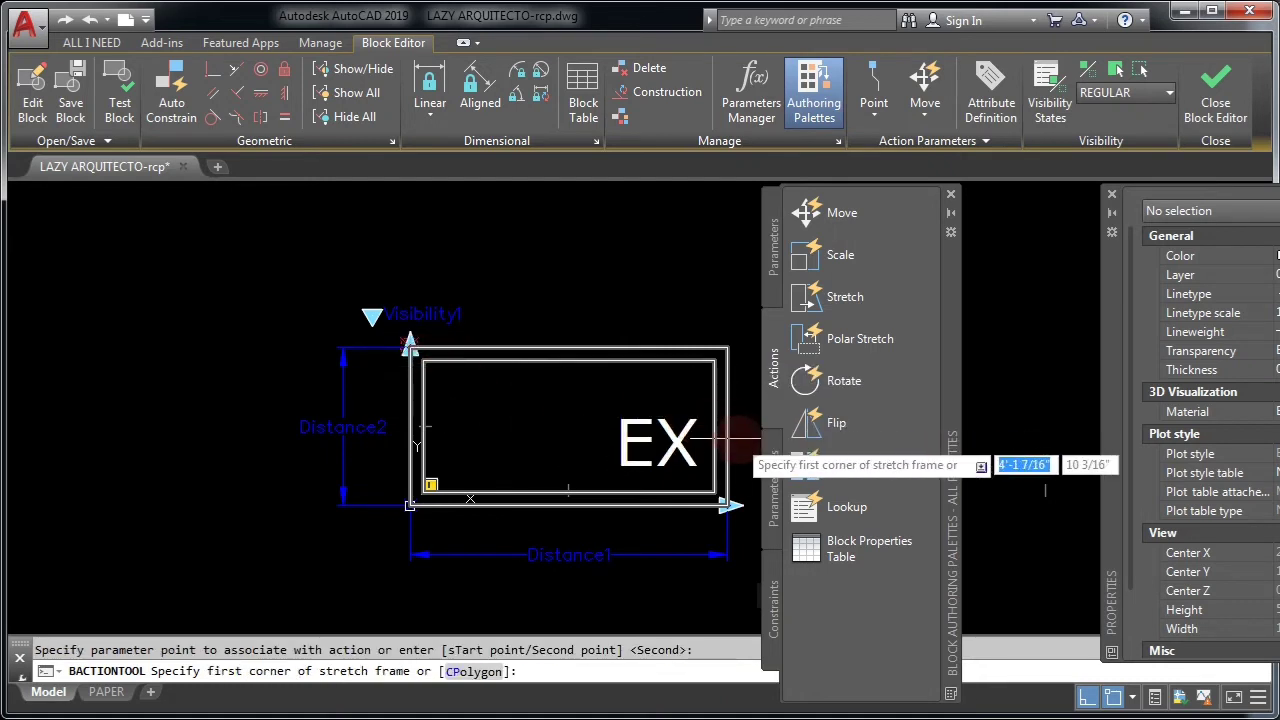
middle_click_drag(745, 427, 700, 449)
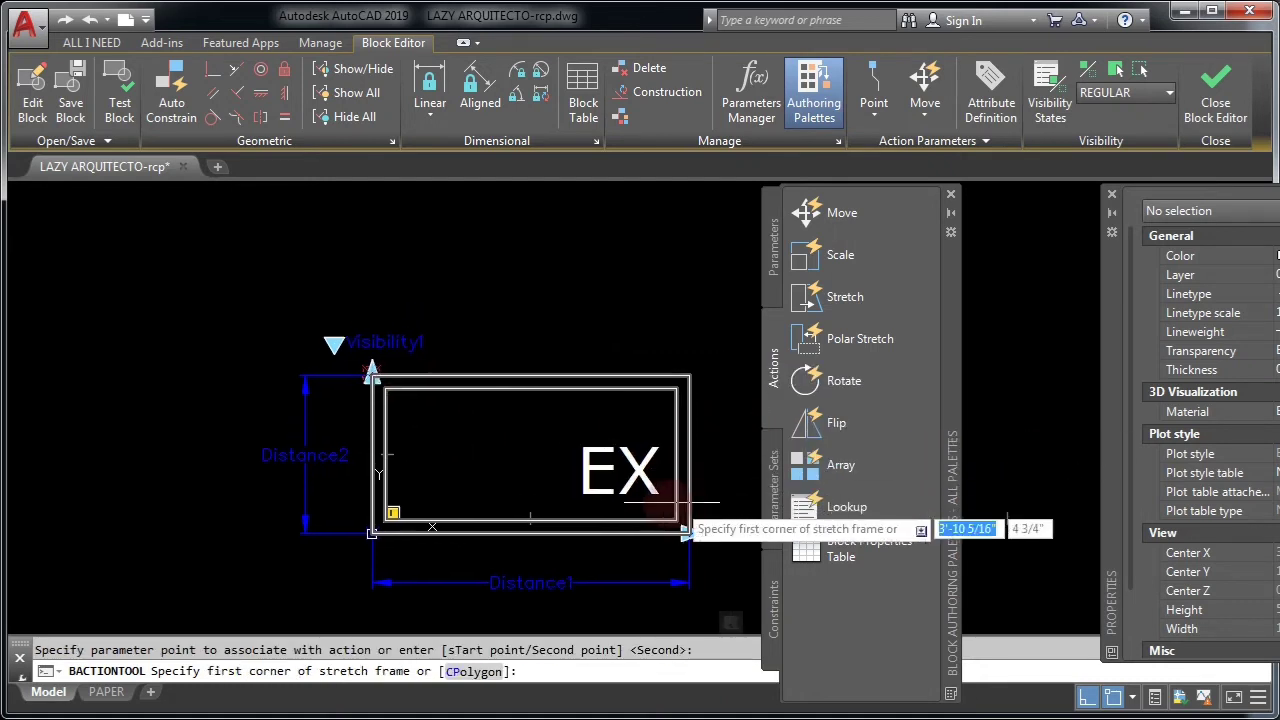
left_click(722, 430)
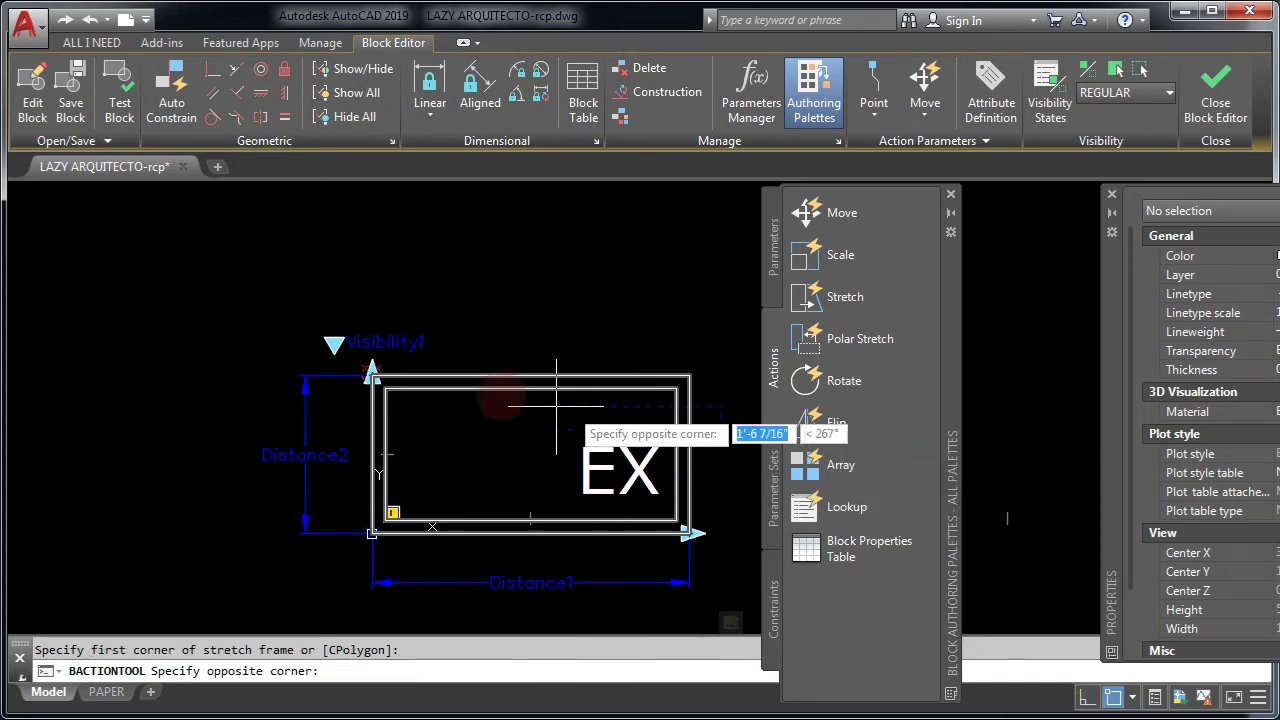
left_click(197, 283)
left_click(651, 449)
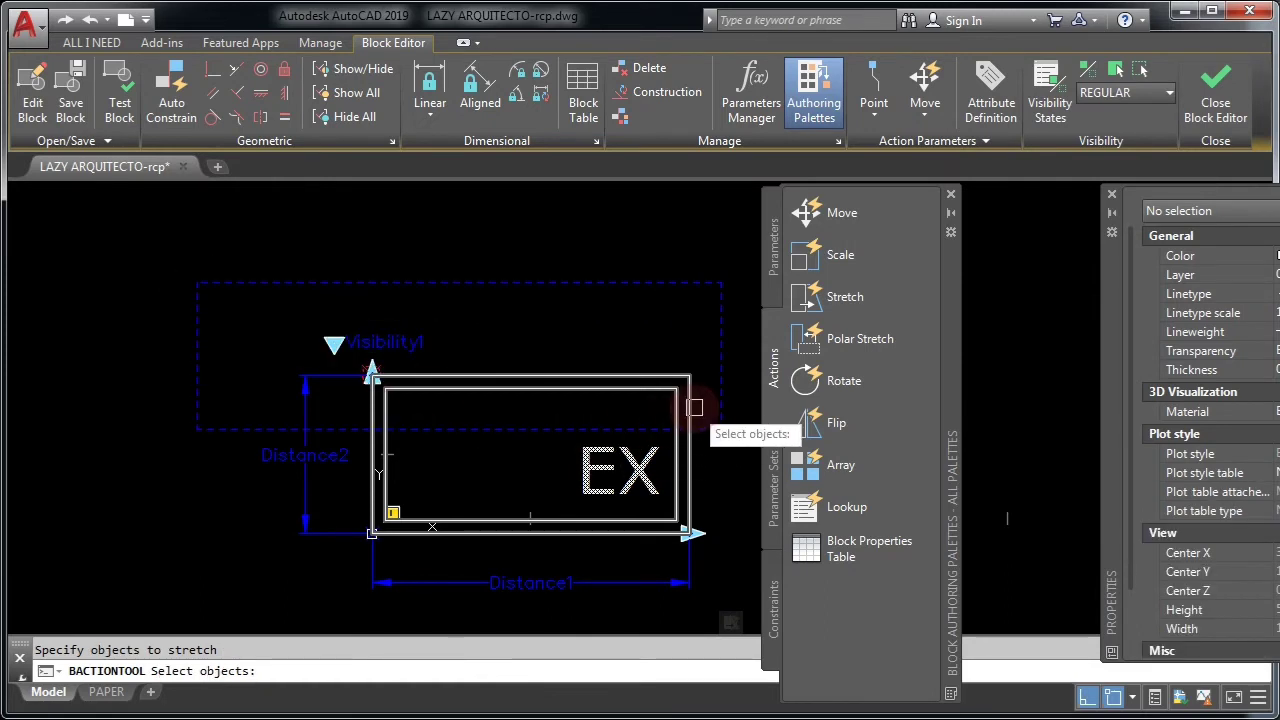
Pick the top objects for the stretch, then undo the trial Stretch action
left_click(705, 405)
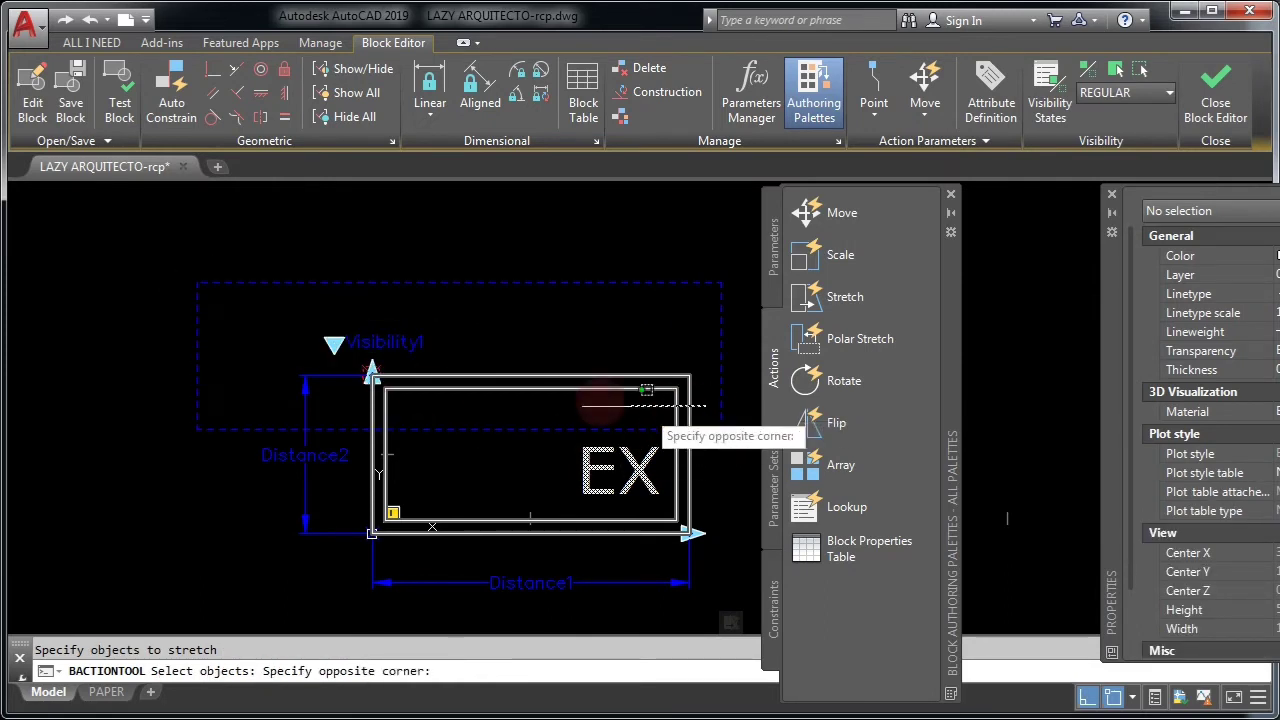
middle_click_drag(252, 320, 284, 322)
left_click(283, 321)
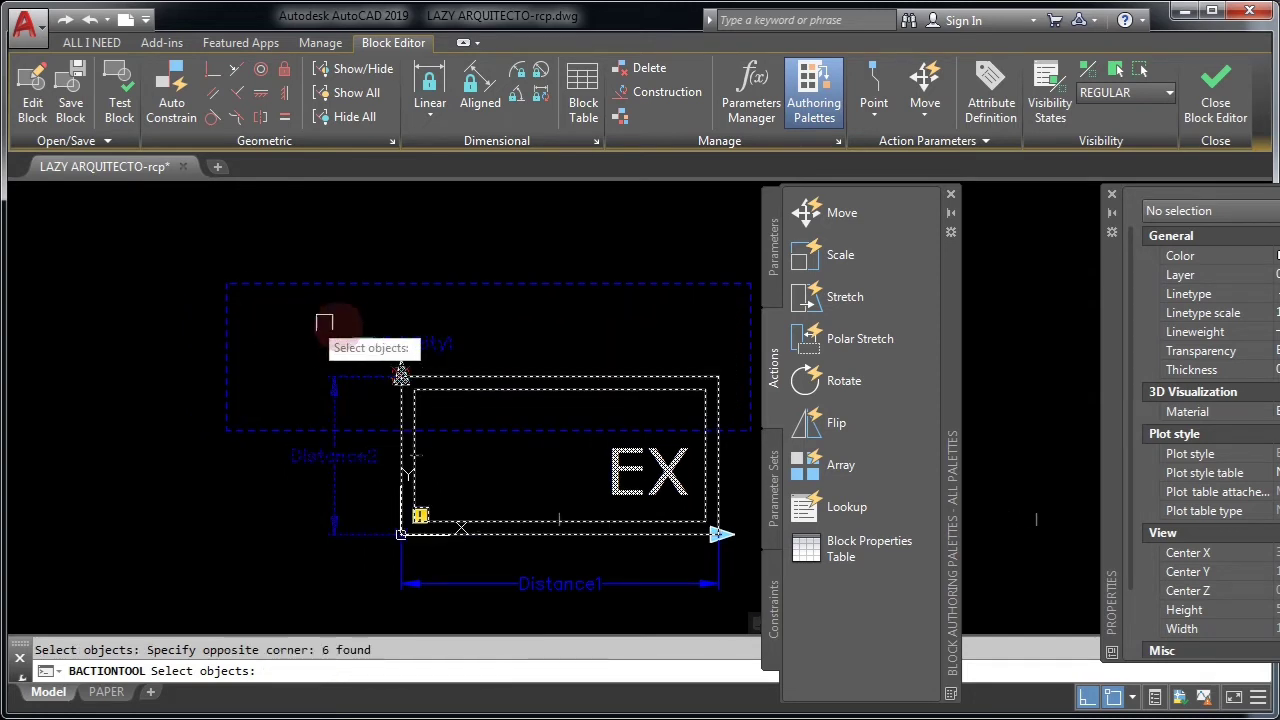
key("Return")
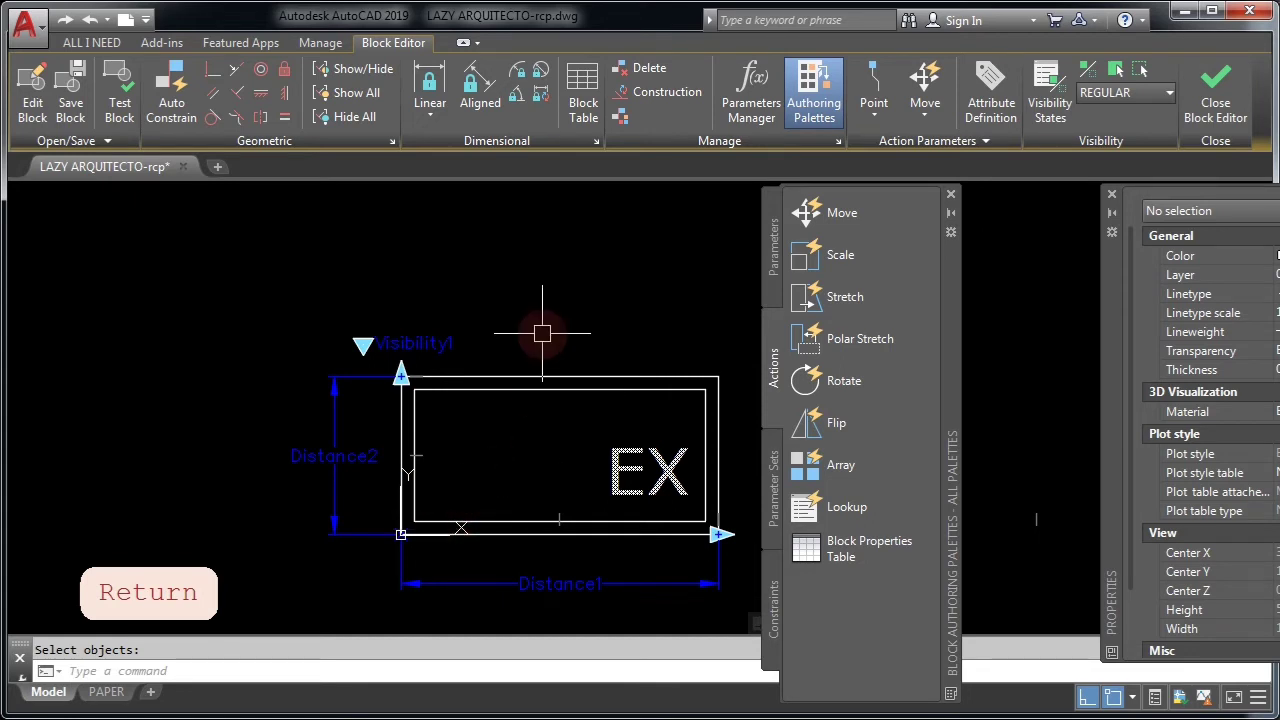
key("ctrl+z")
key("ctrl+z")
key("ctrl+z")
key("ctrl+z")
key("ctrl+z")
key("ctrl+z")
key("ctrl+z")
key("ctrl+z")
key("Escape")
key("Escape")
key("Escape")
key("Escape")
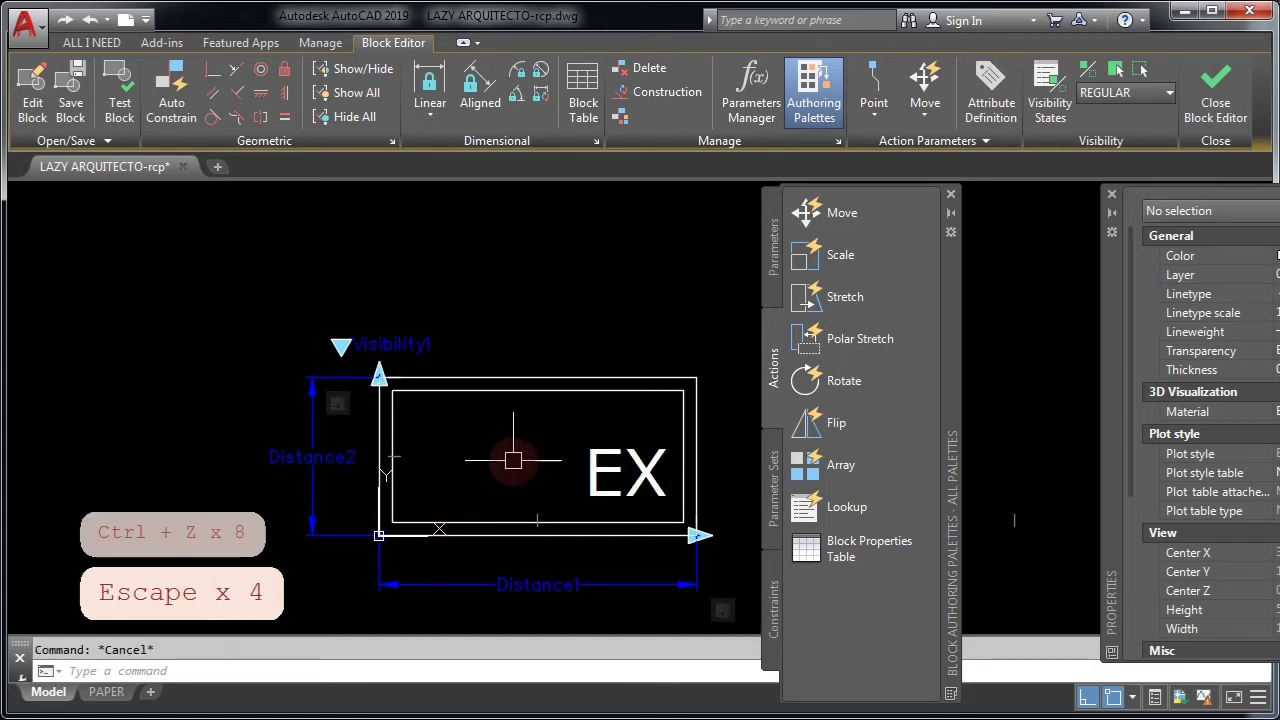
Create a WIPEOUT from the outer rectangle polyline, keeping the rectangle
key("Escape")
key("Escape")
key("Escape")
key("Escape")
key("Escape")
key("Escape")
key("Escape")
type("WIP")
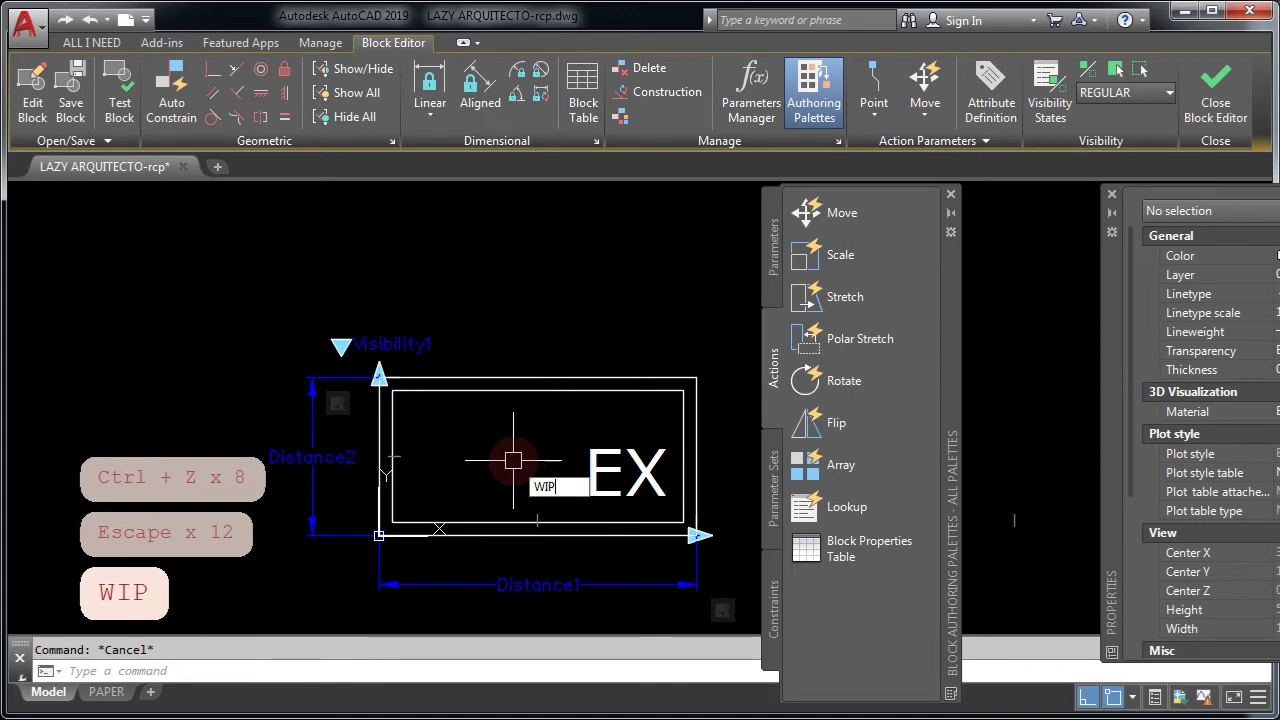
type("W")
key("BackSpace")
type("EOUT")
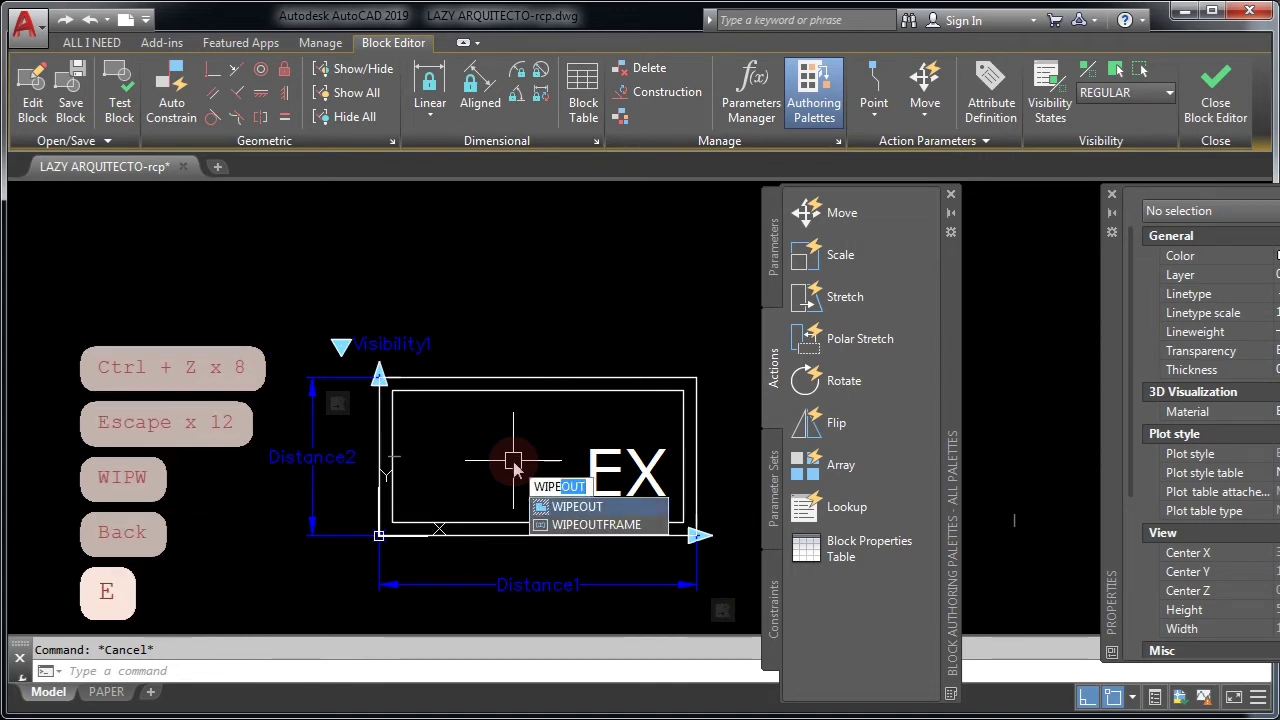
key("Return")
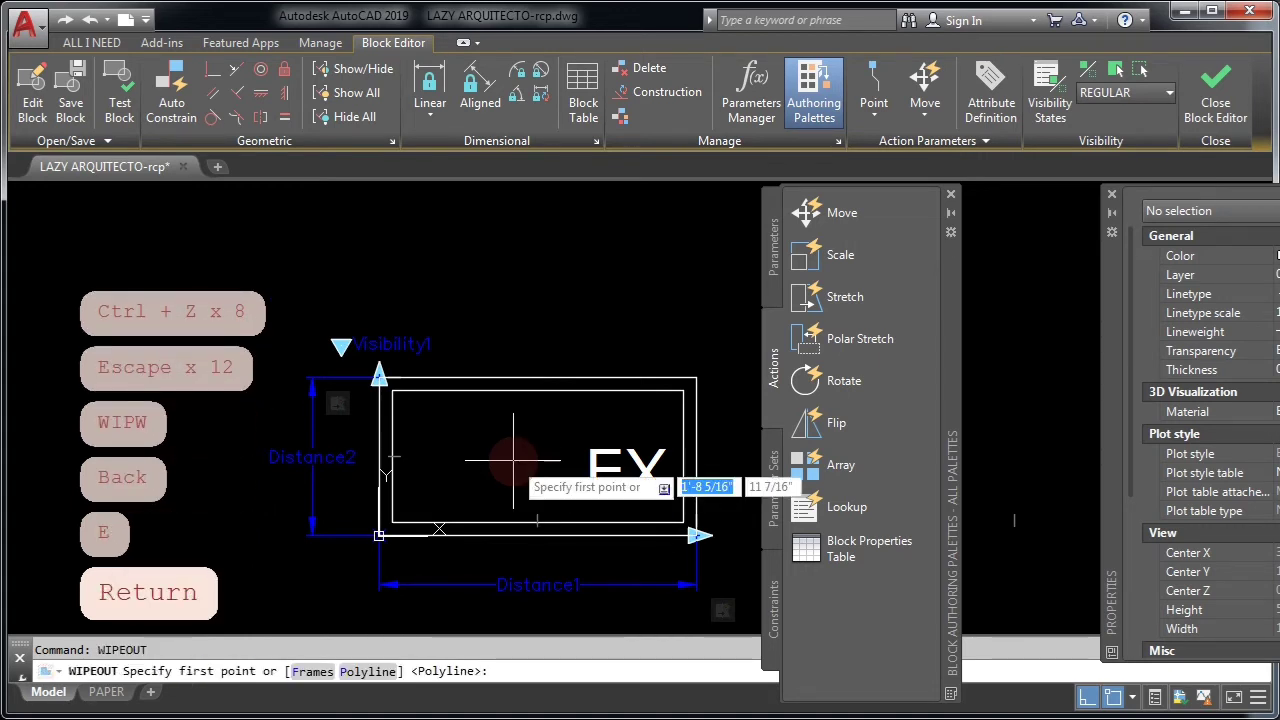
type("P")
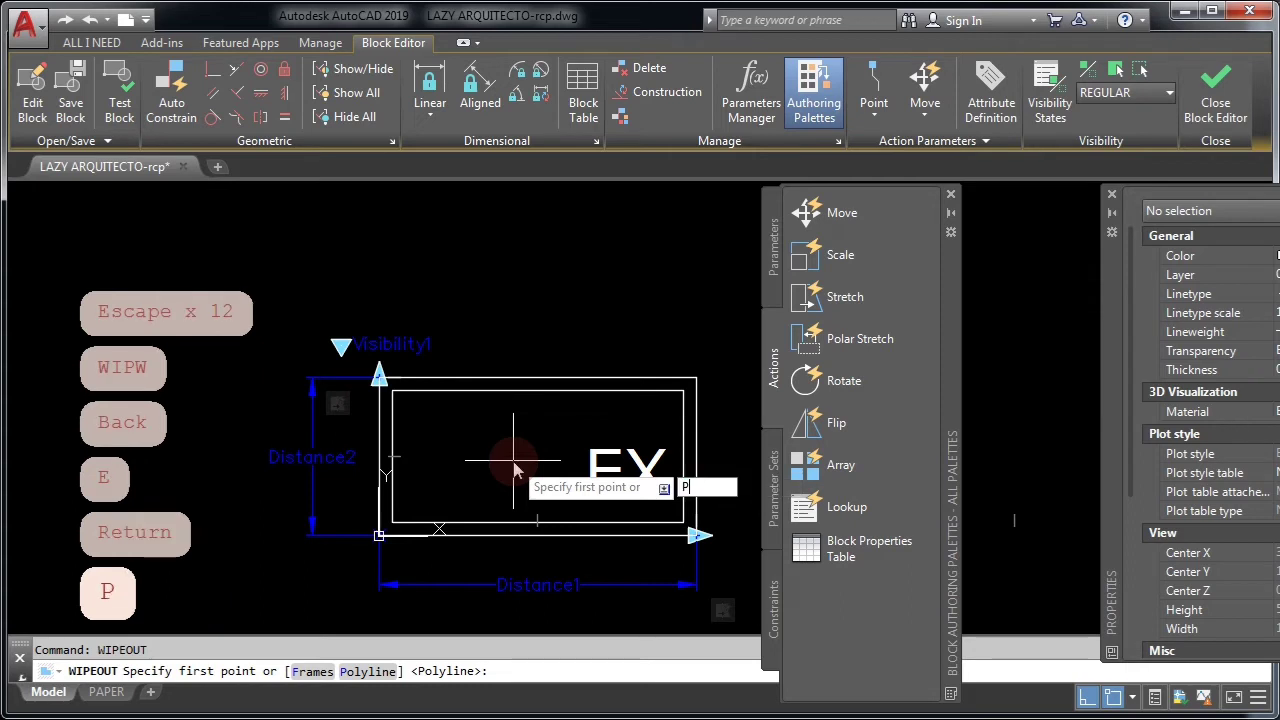
key("Return")
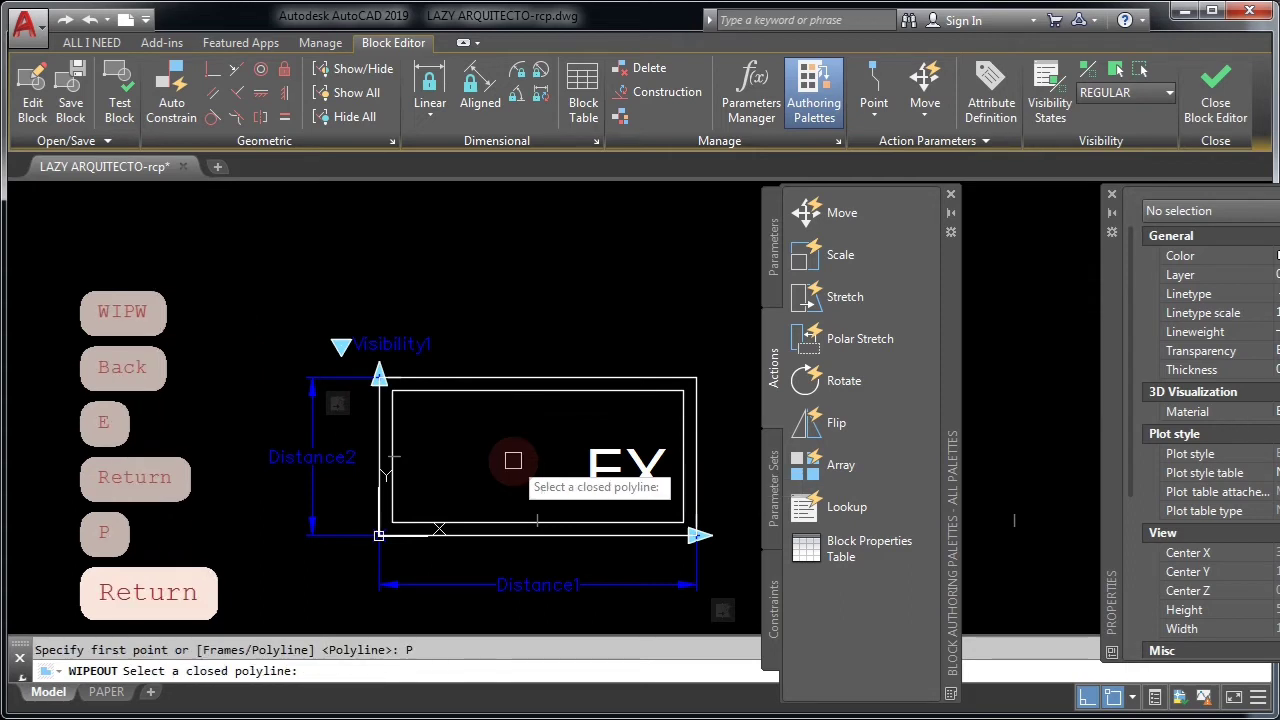
left_click(537, 378)
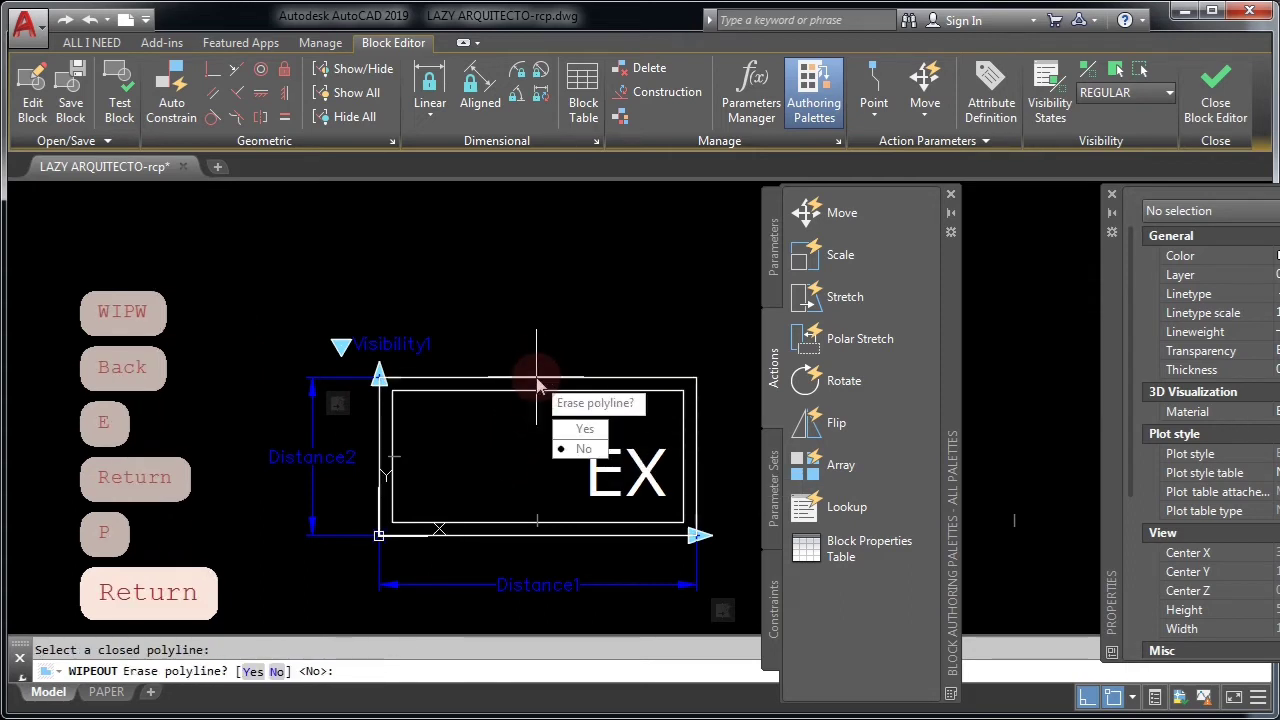
left_click(564, 451)
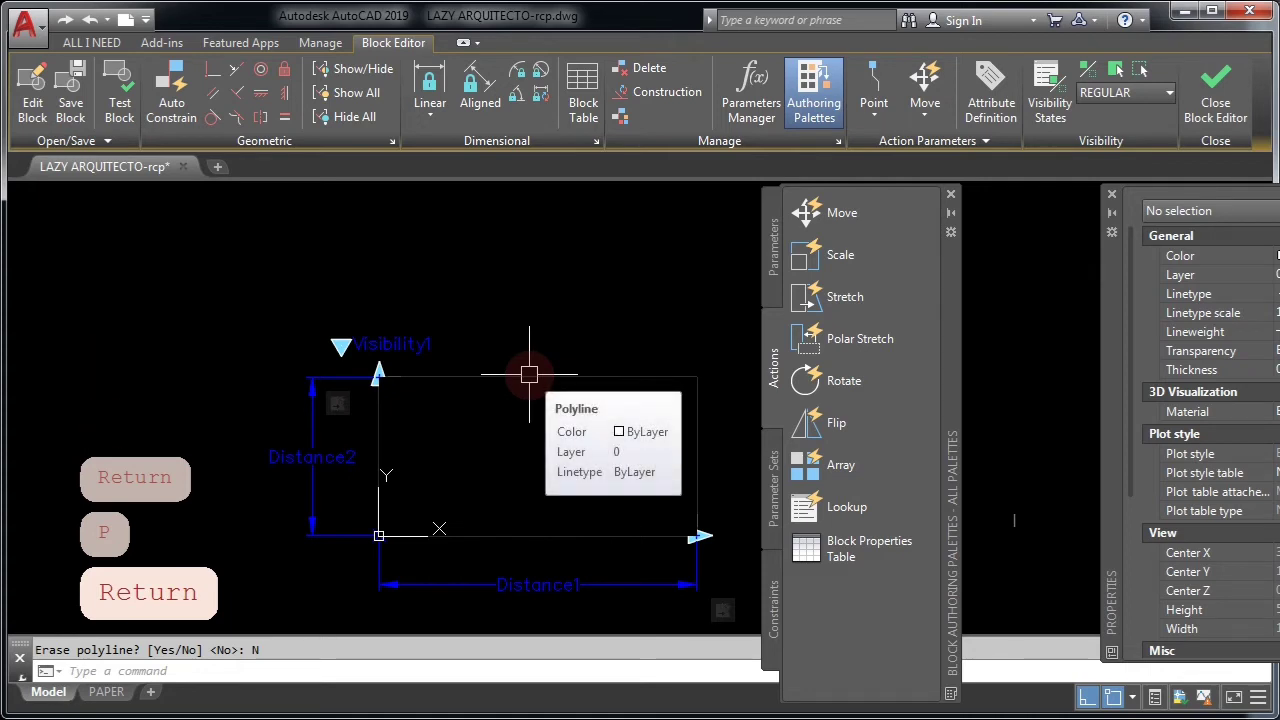
Check the rectangle, then set WIPEOUTFRAME to 1 to show wipeout frames
left_click(528, 376)
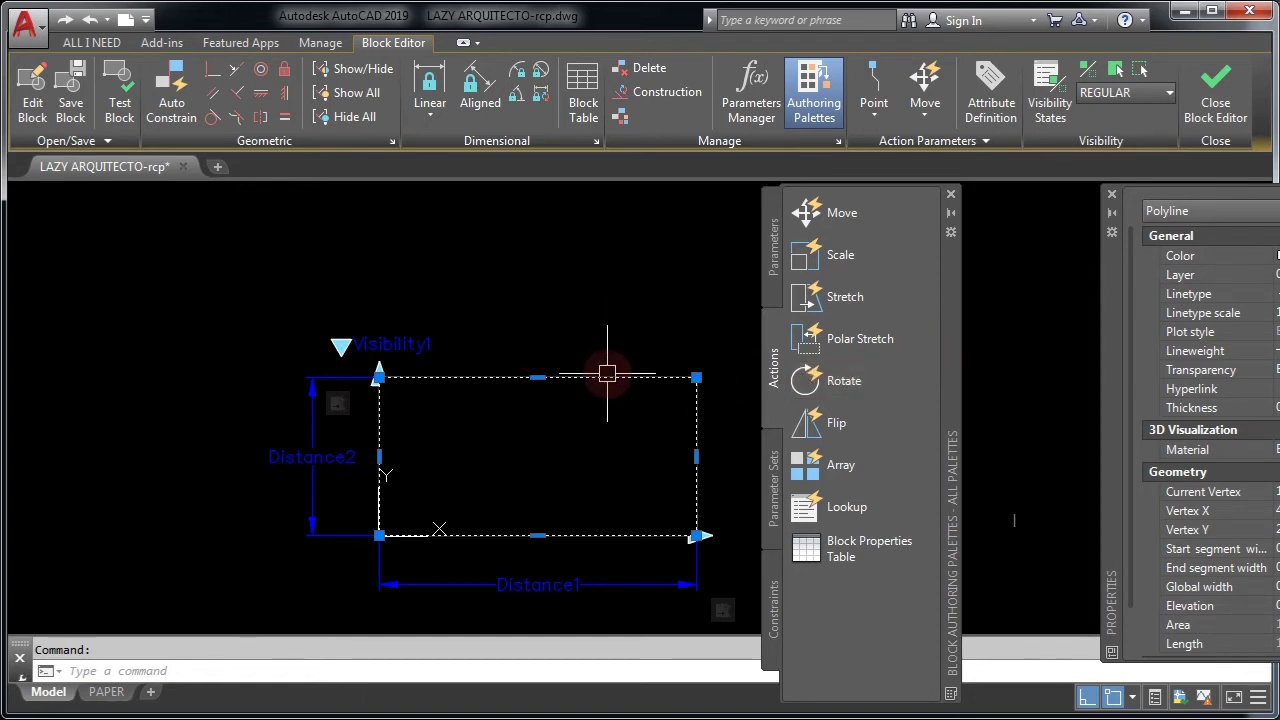
mouse_move(606, 379)
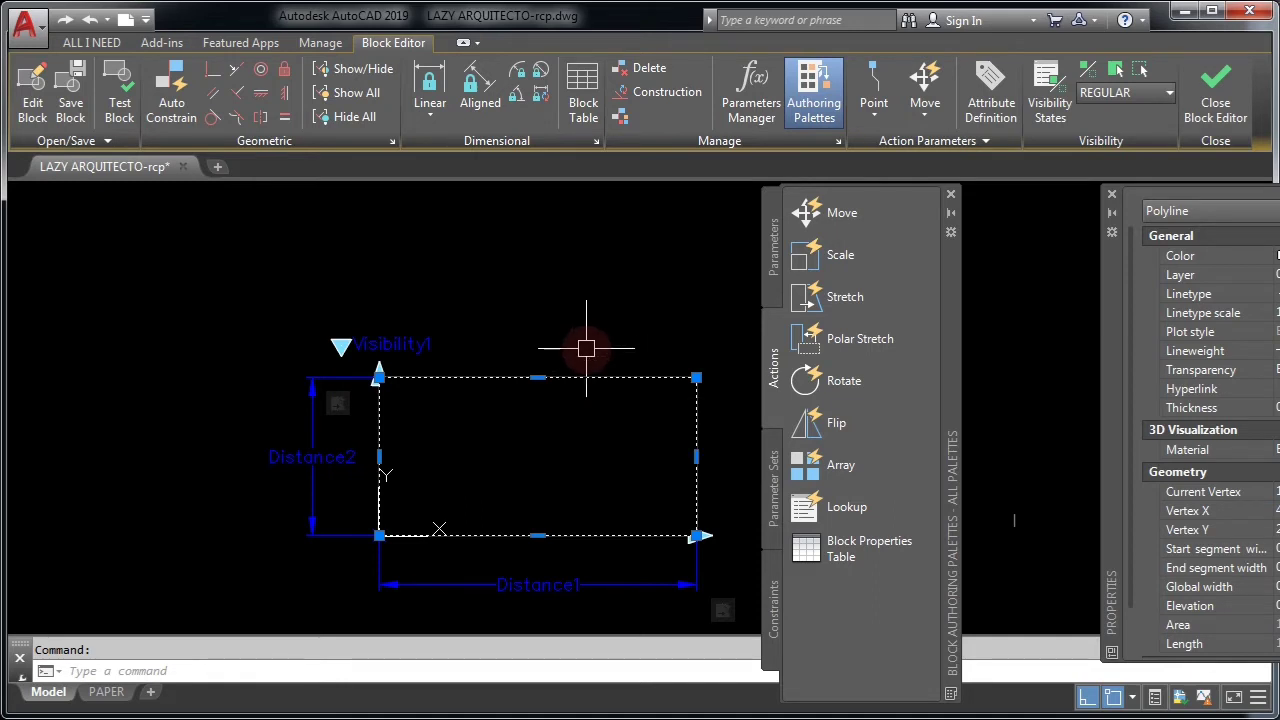
key("Escape")
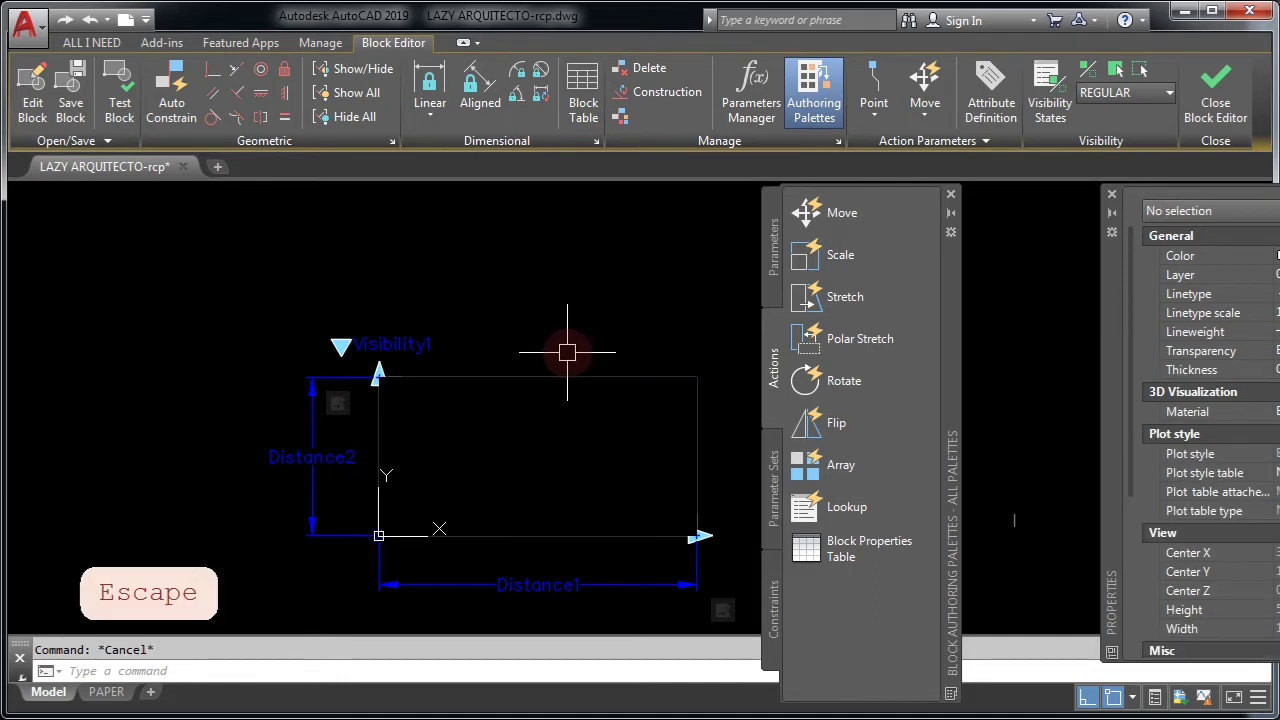
type("WIPEOUT")
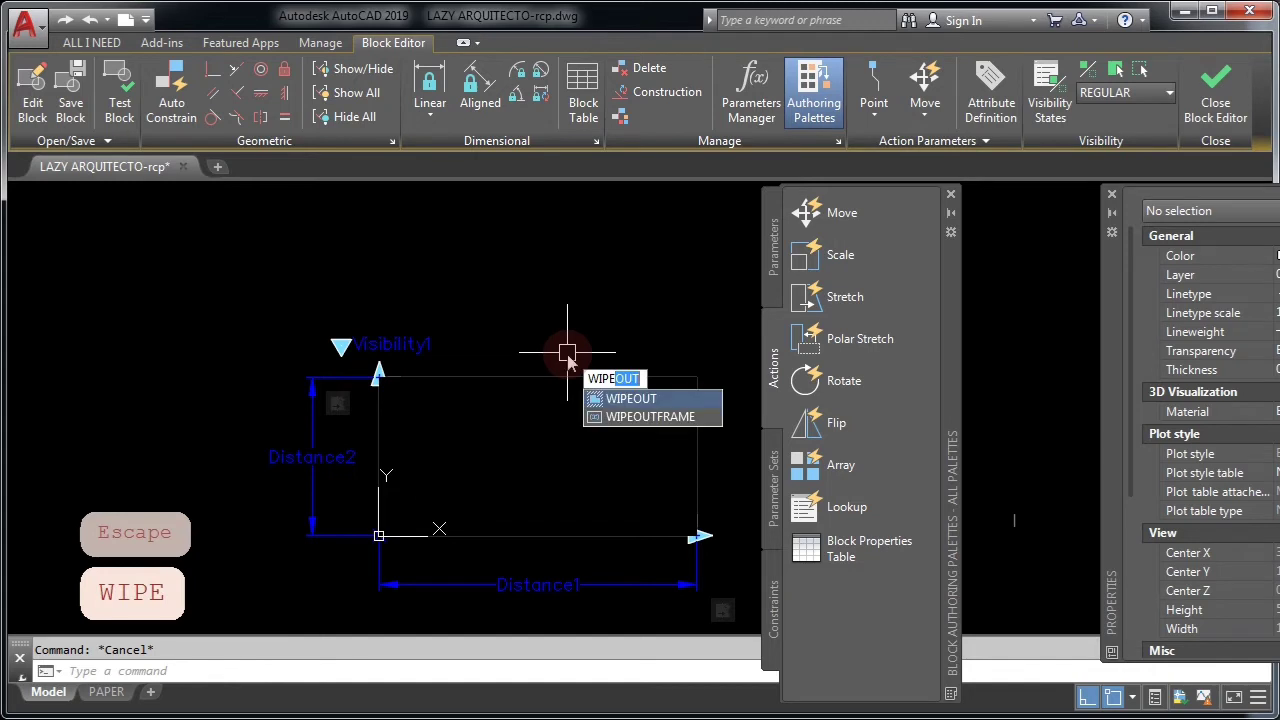
key("Down")
key("Return")
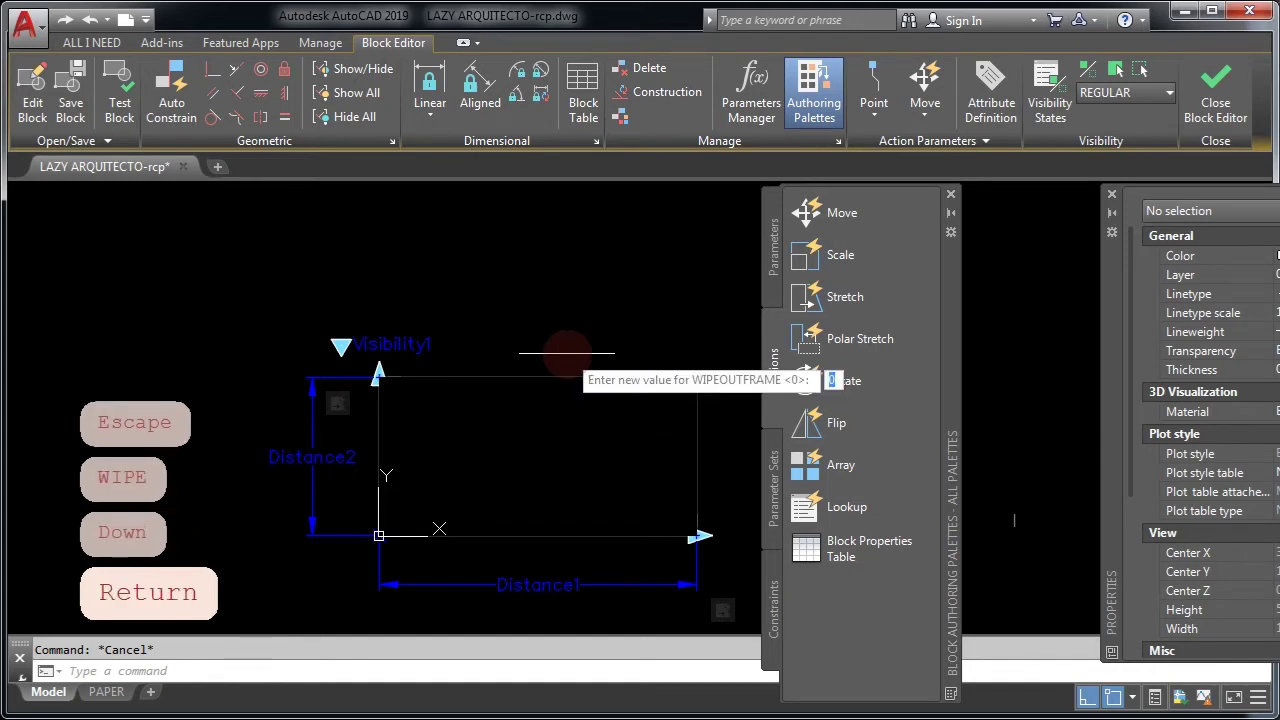
type("1")
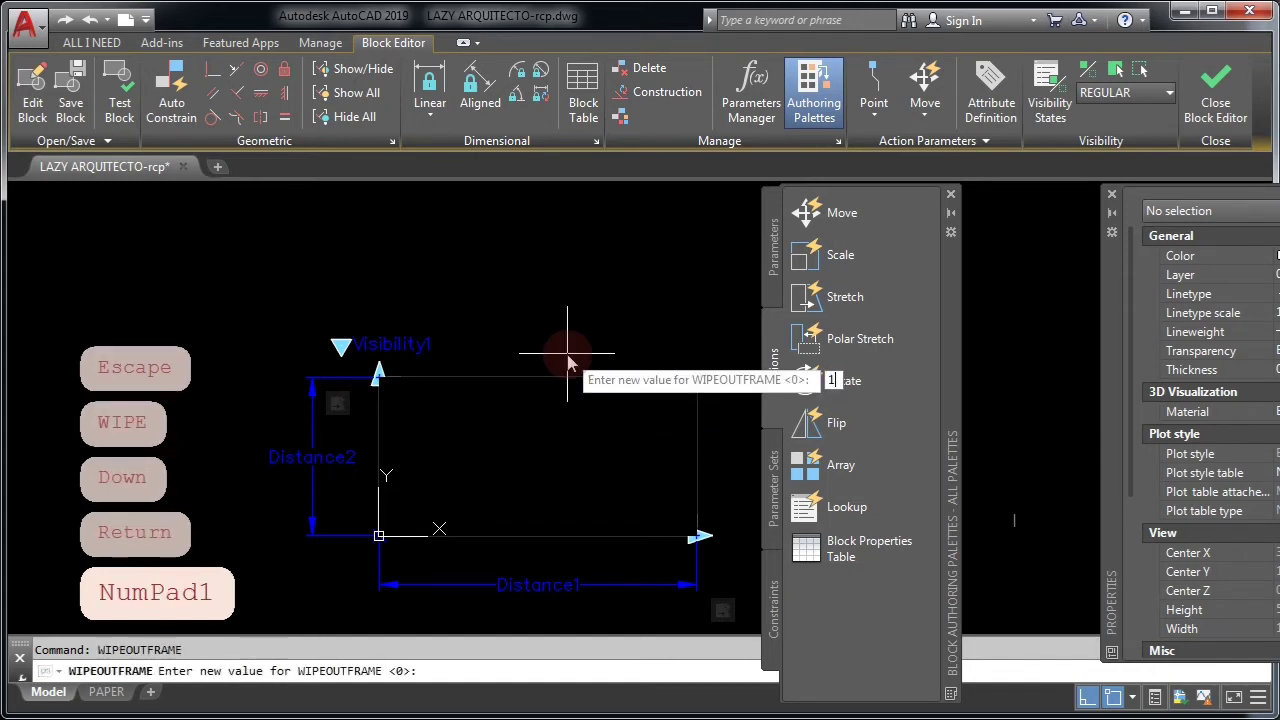
key("Return")
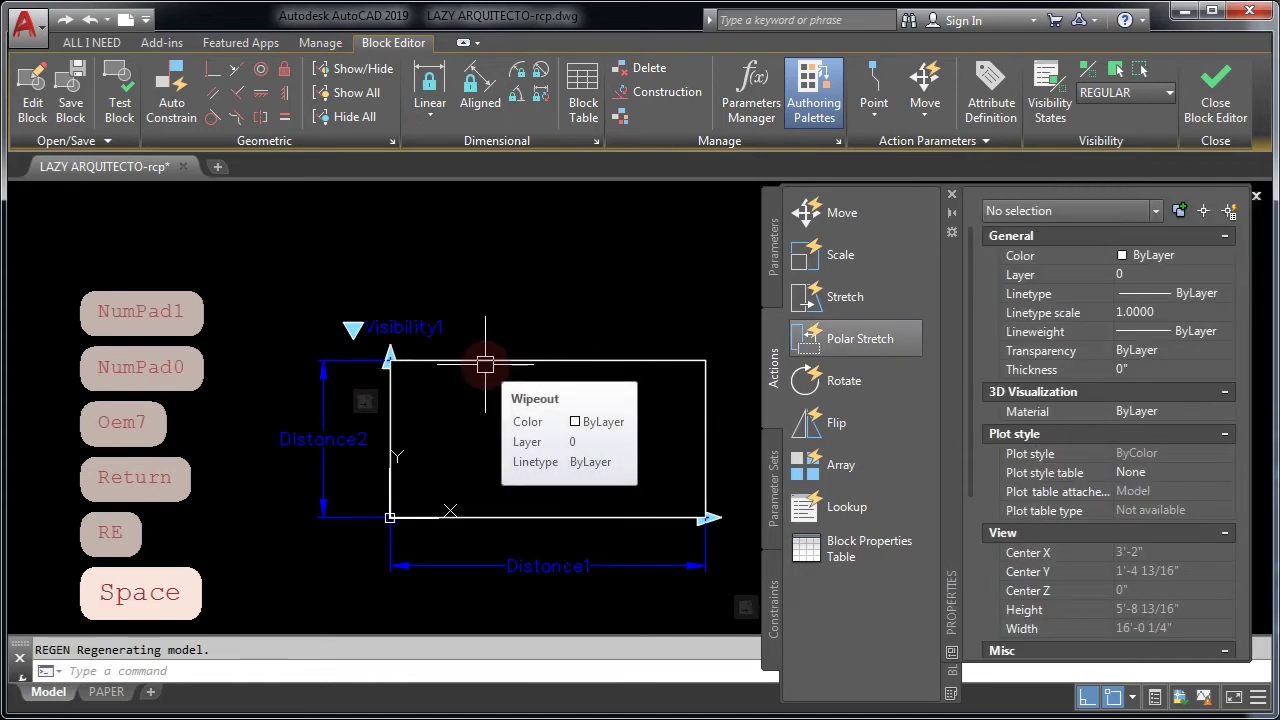
Send the selected wipeout to the back with DR, then select all objects
left_click(483, 362)
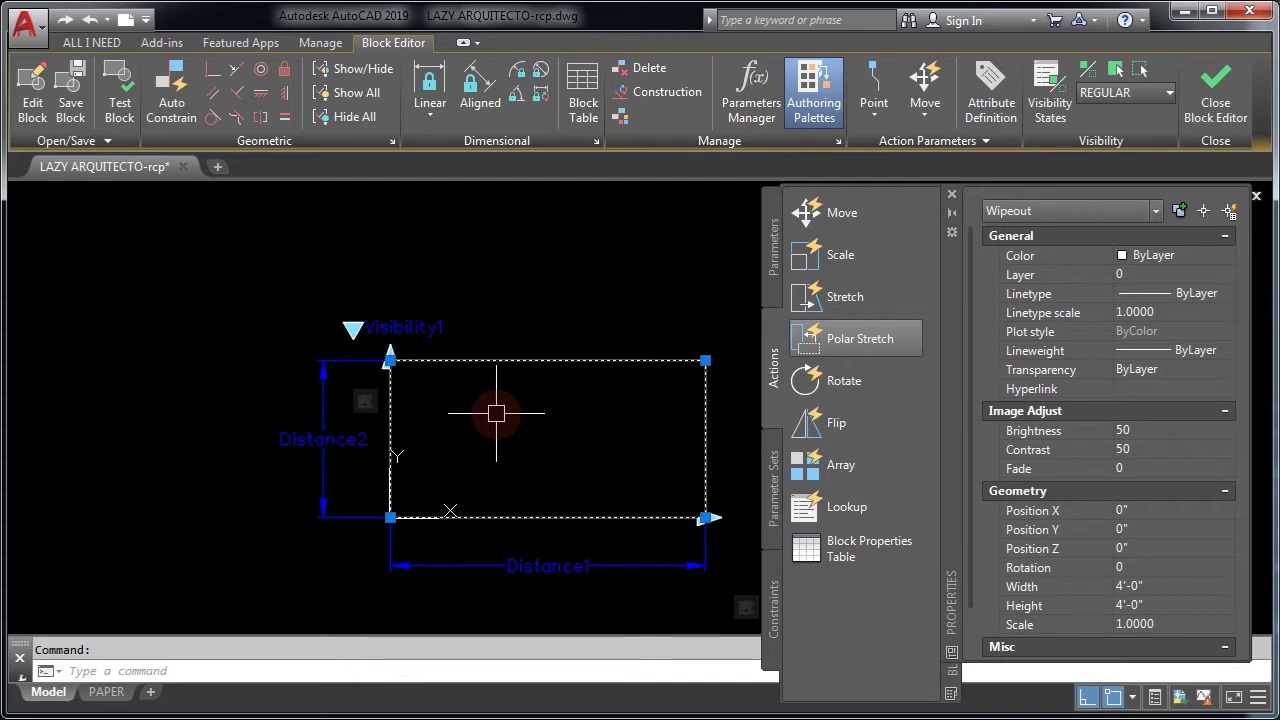
type("DR")
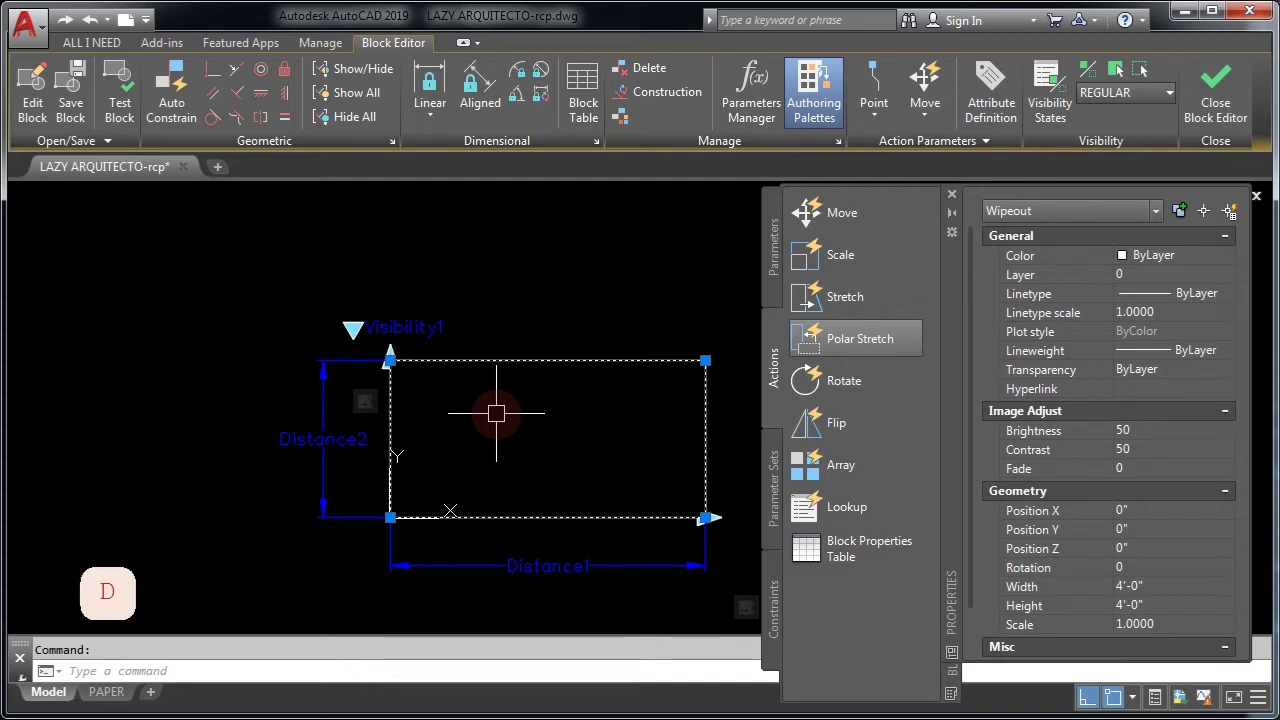
key("space")
type("B")
key("space")
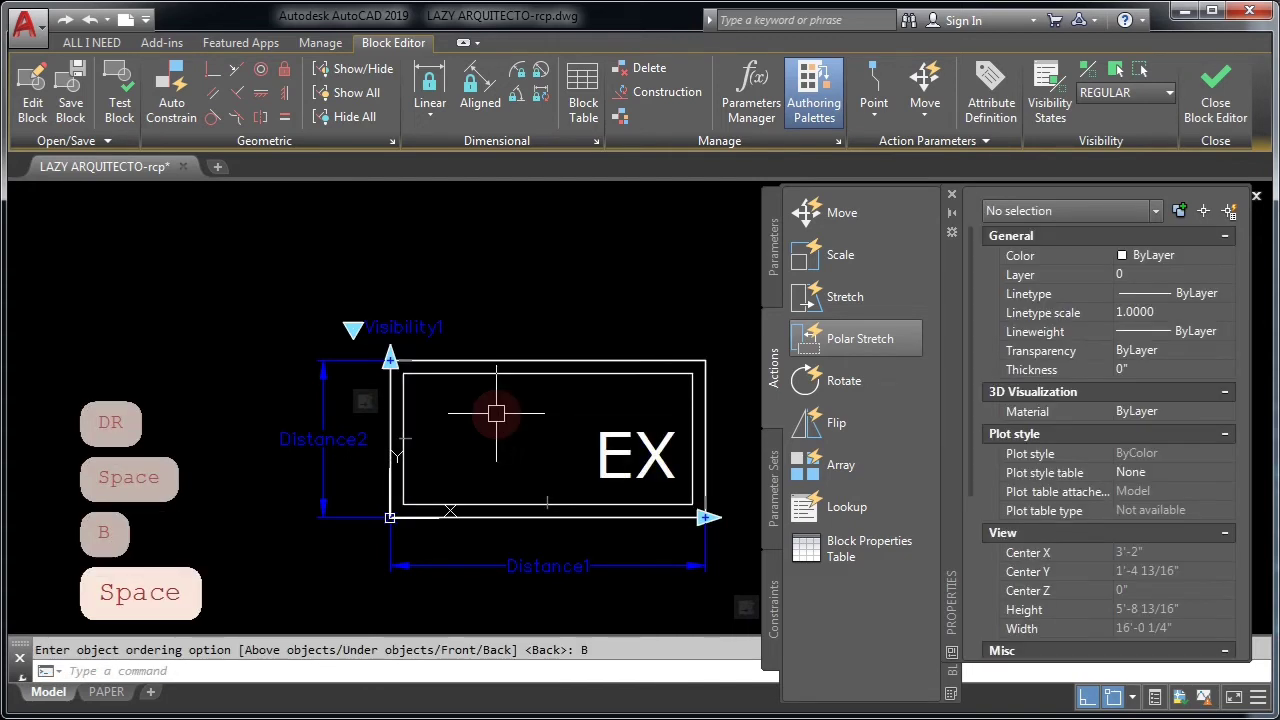
key("ctrl+a")
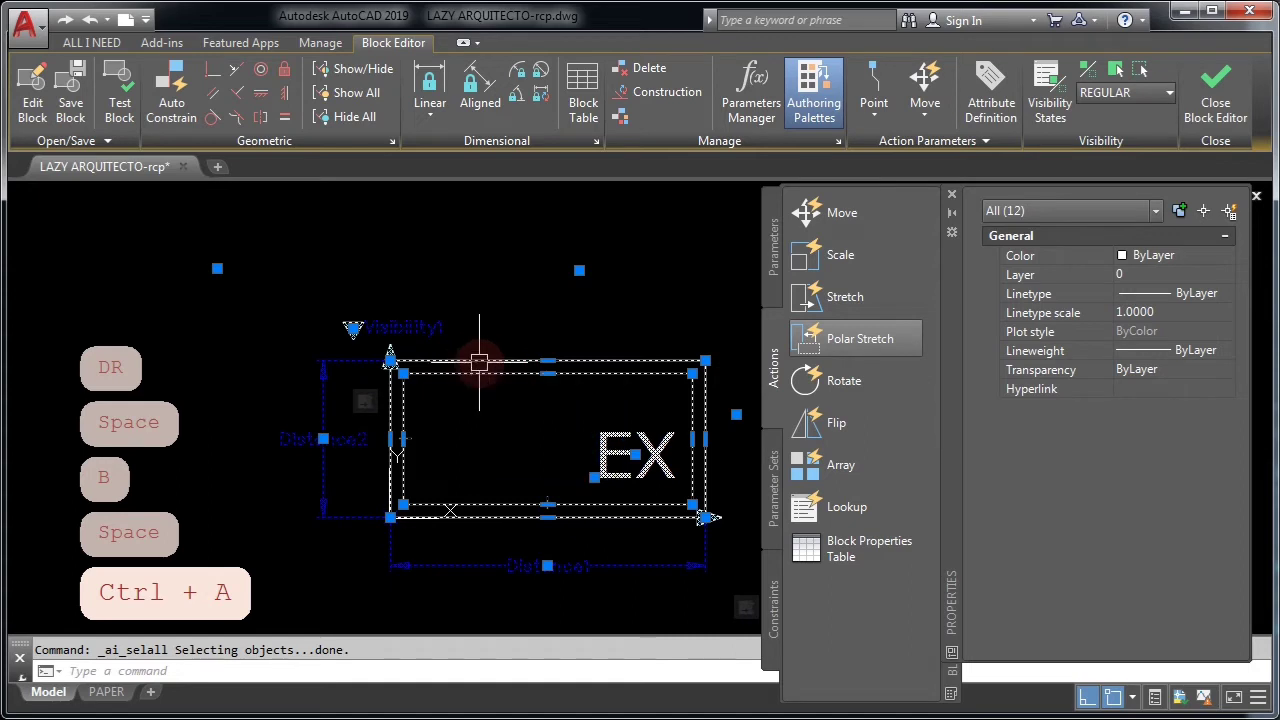
scroll(479, 362, "up", 2)
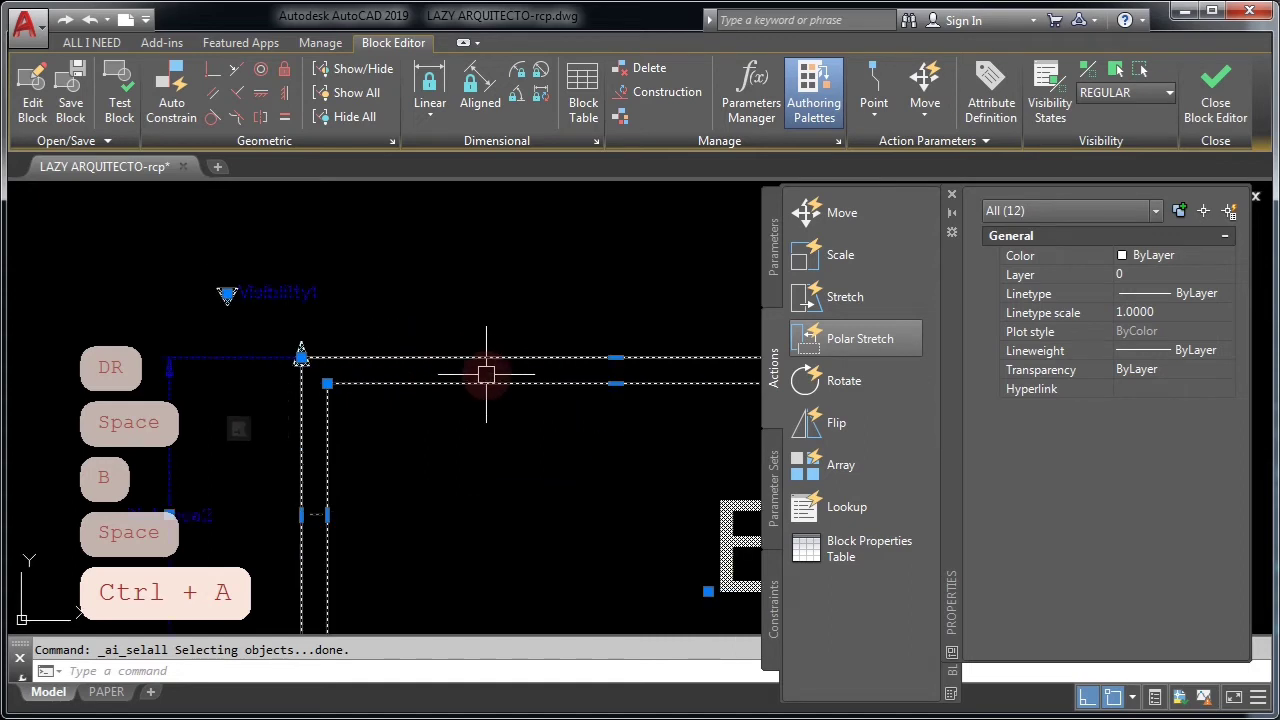
left_click(486, 375, "shift")
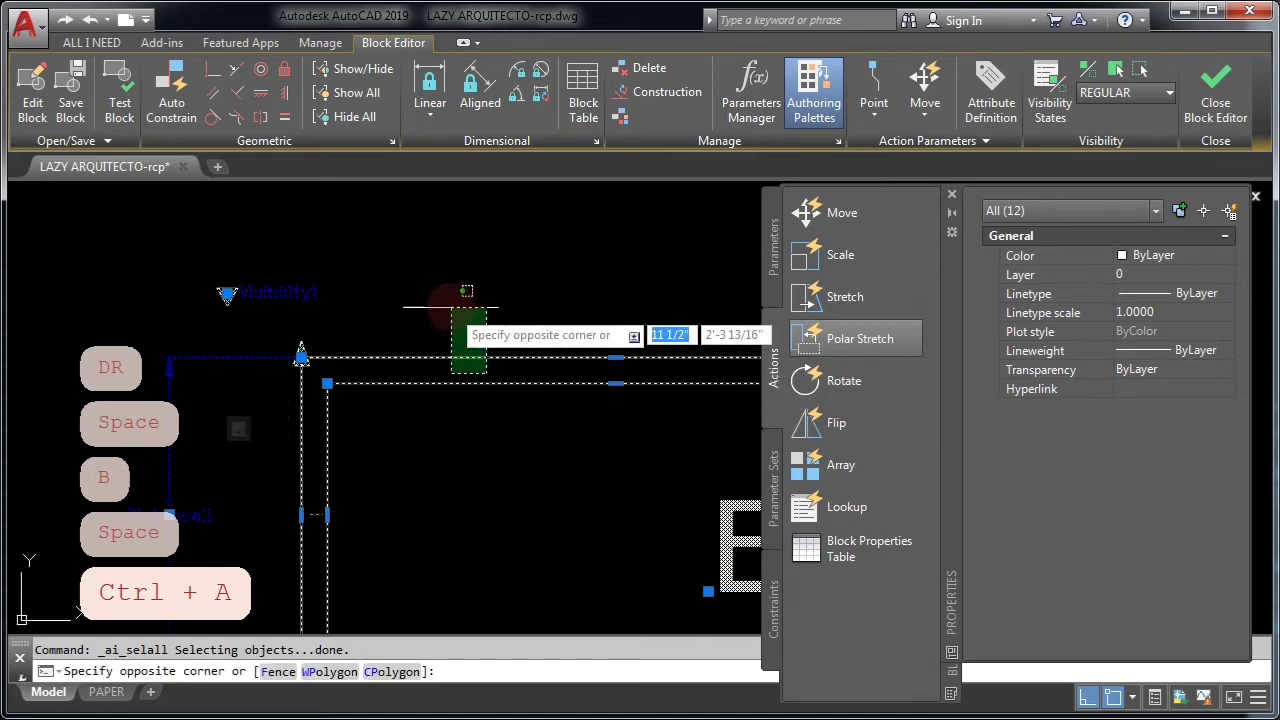
left_click(451, 306, "shift")
key("shift")
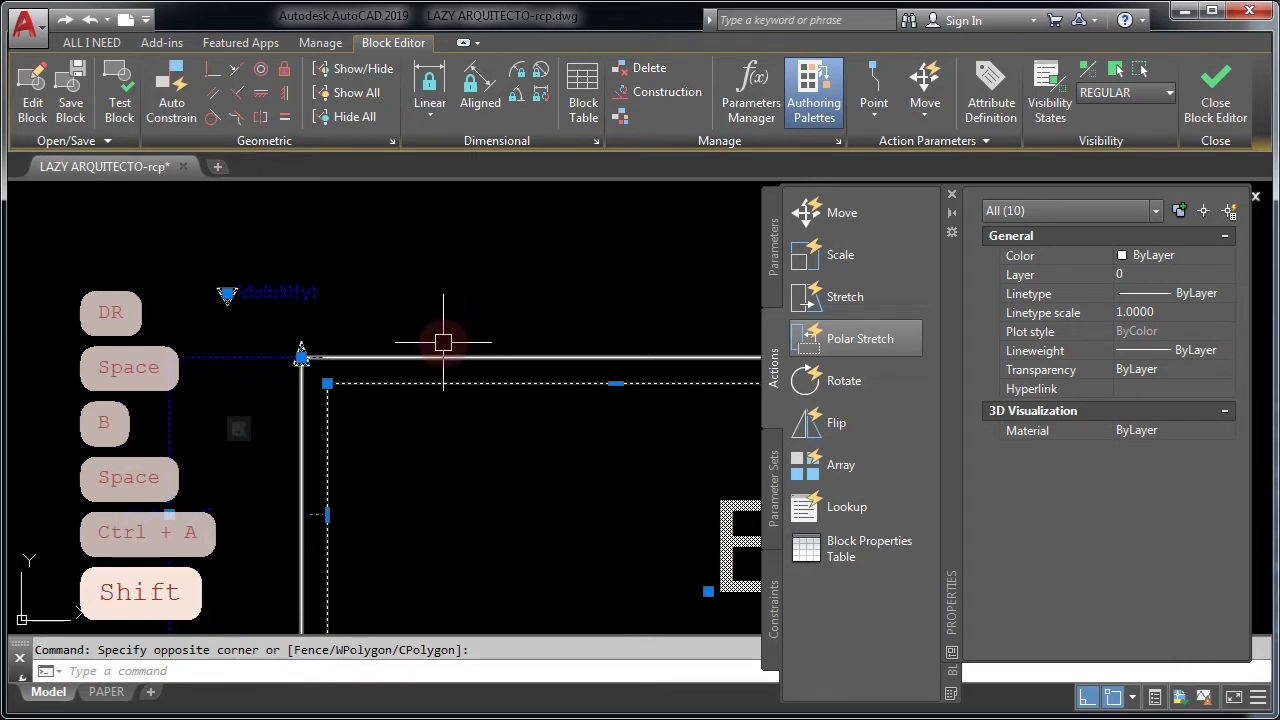
left_click(447, 349)
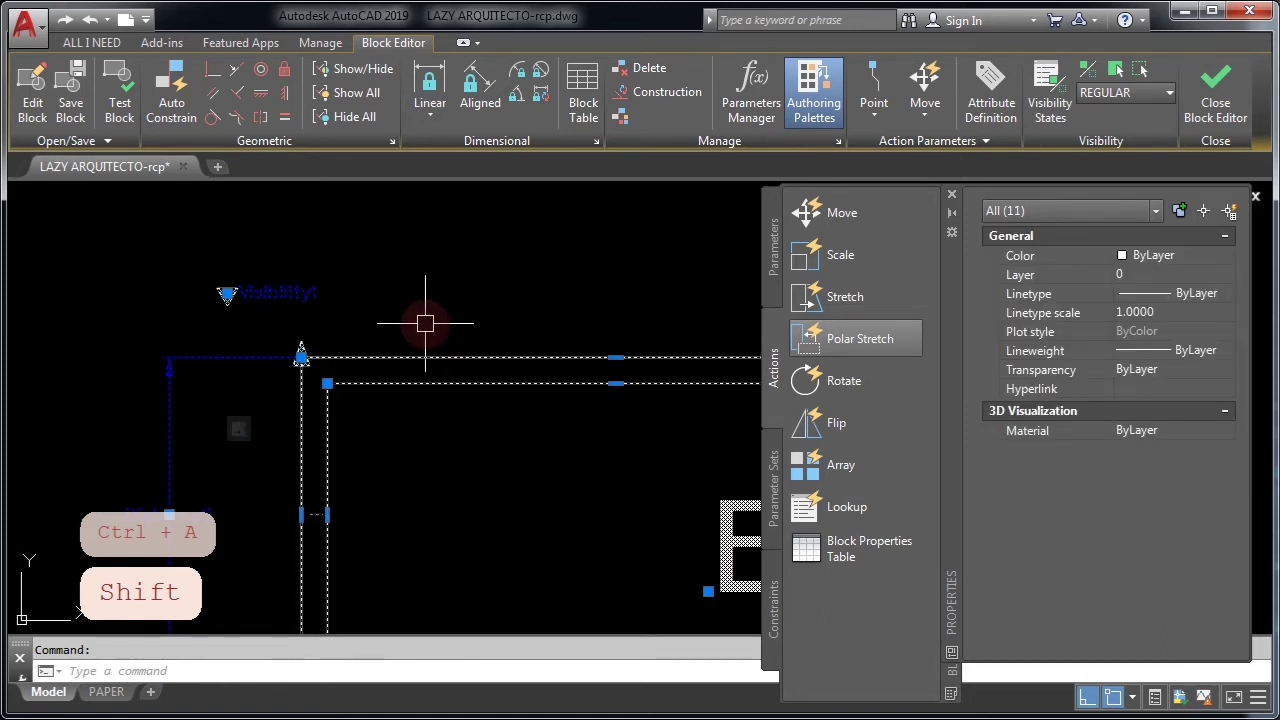
scroll(425, 323, "down", 5)
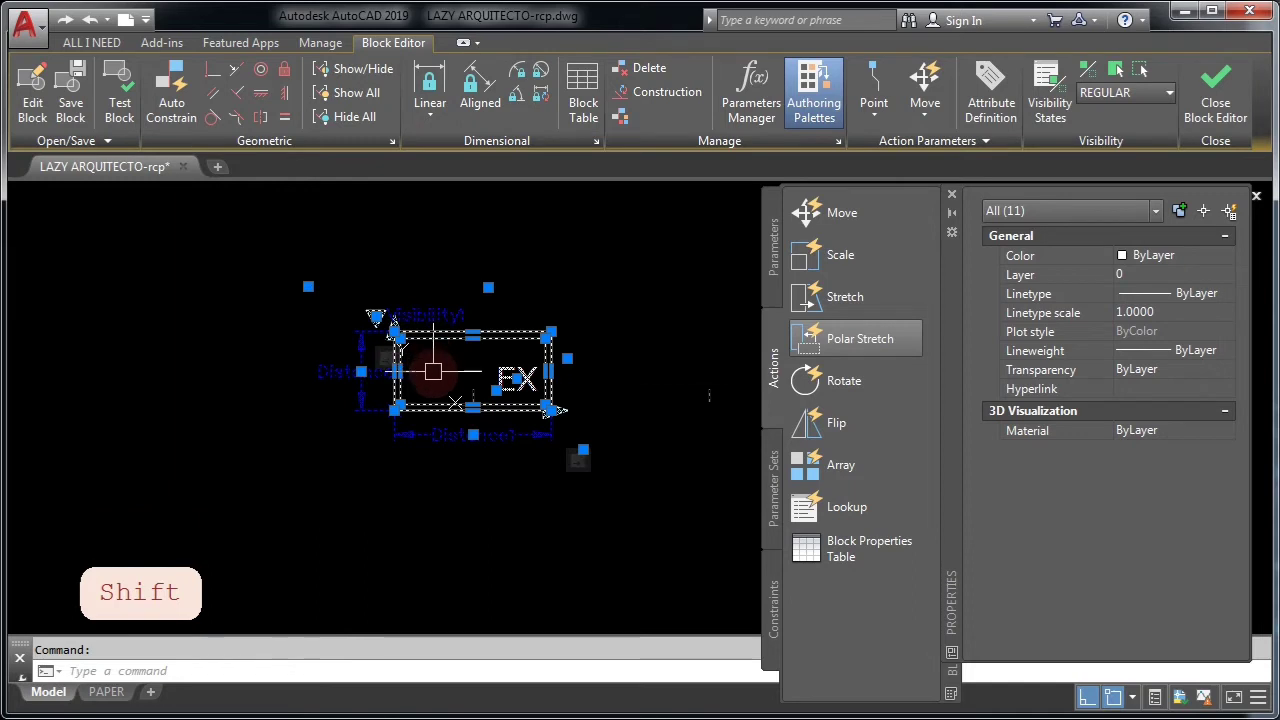
type("m")
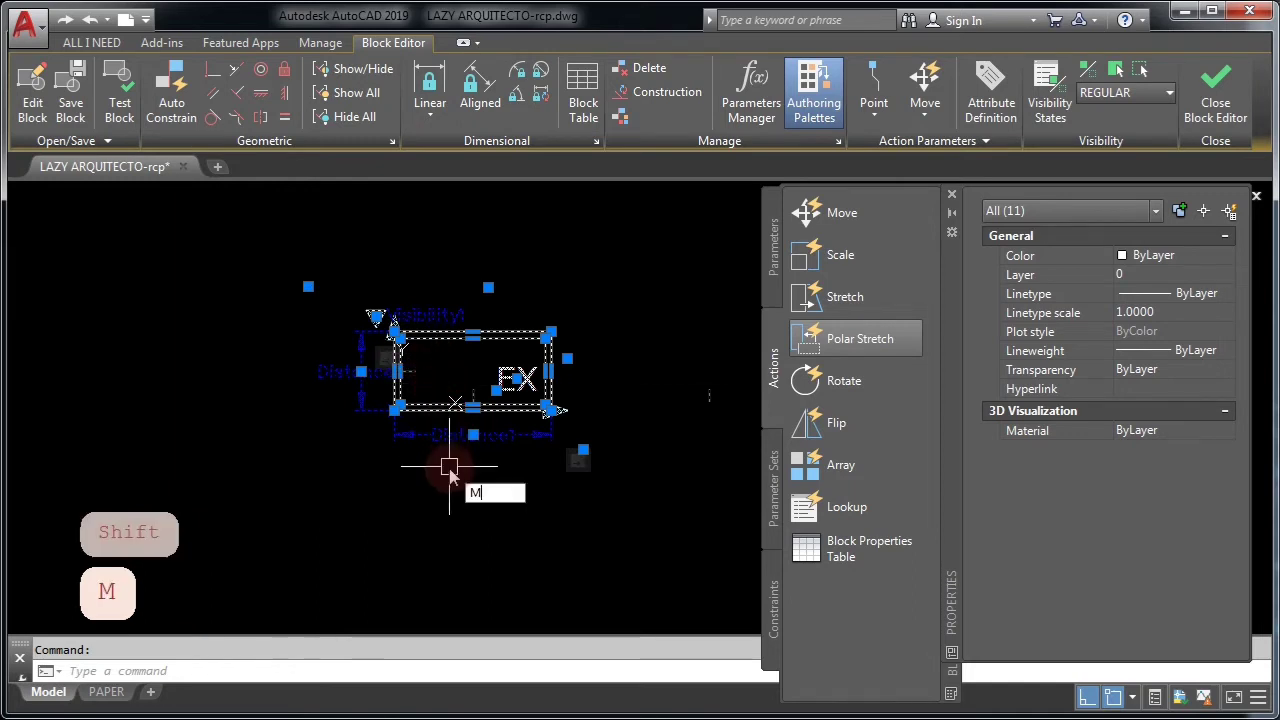
key("space")
left_click(445, 508)
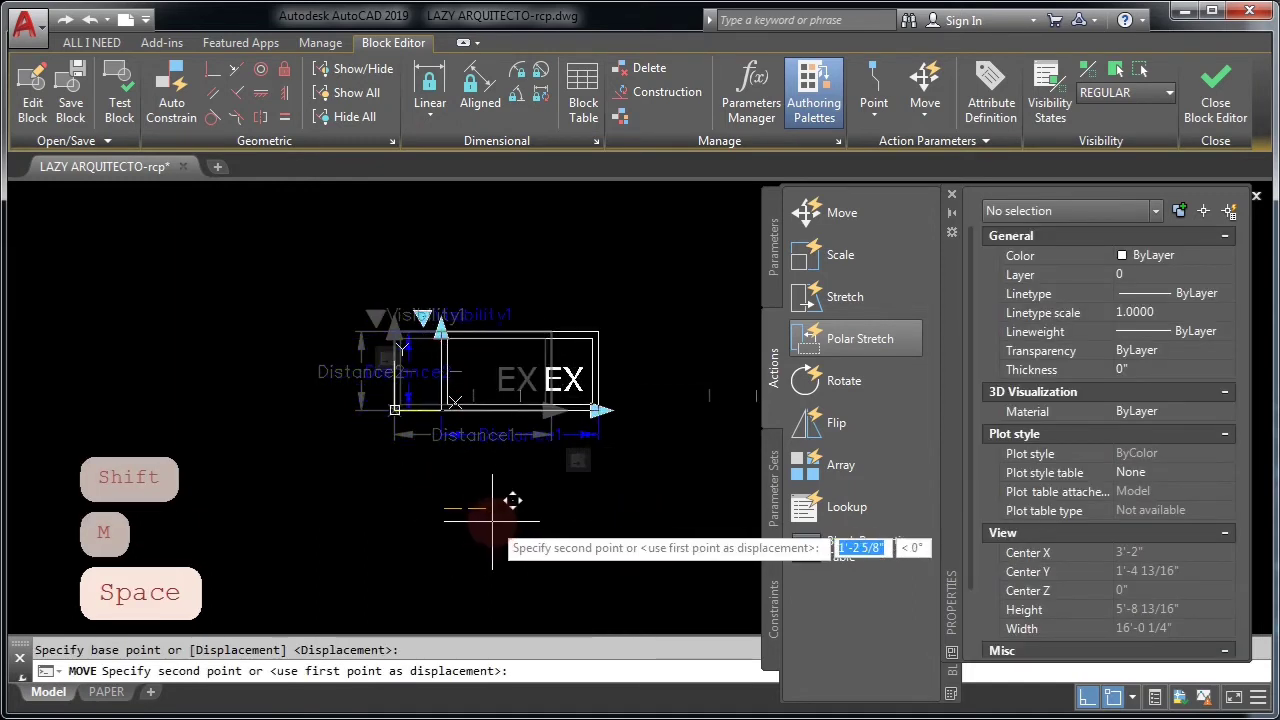
type("10")
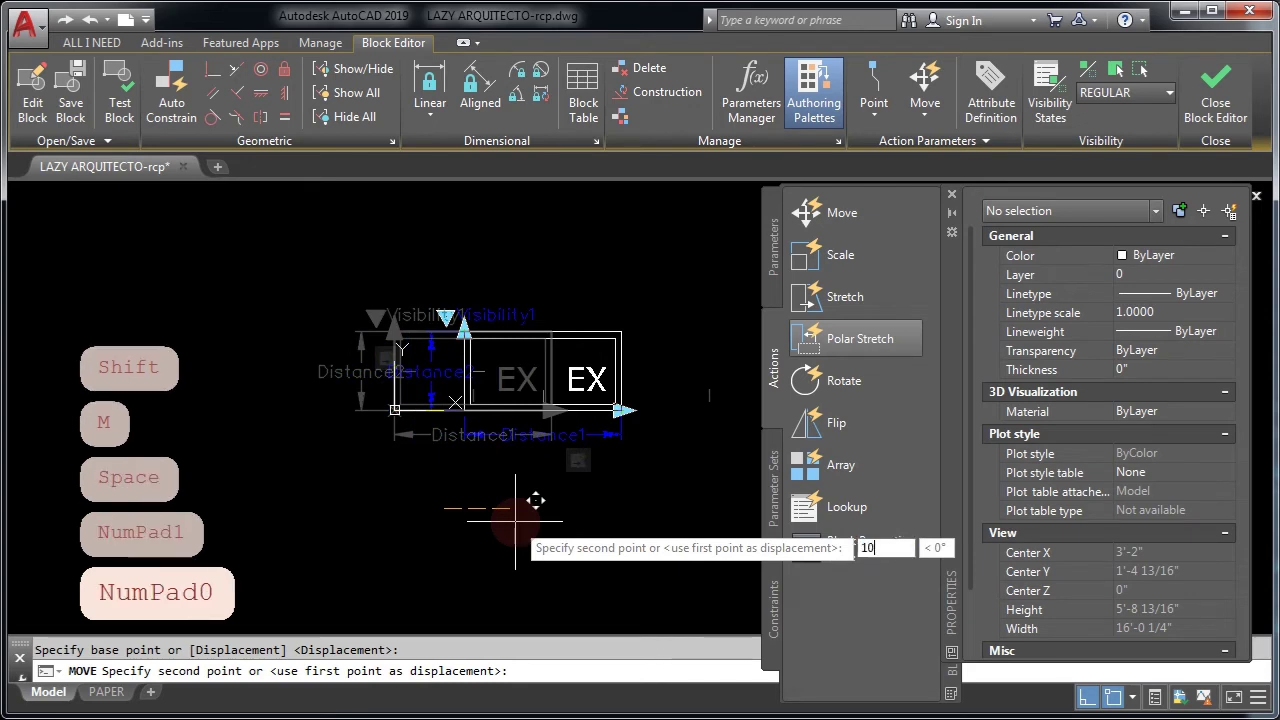
type("'")
key("Return")
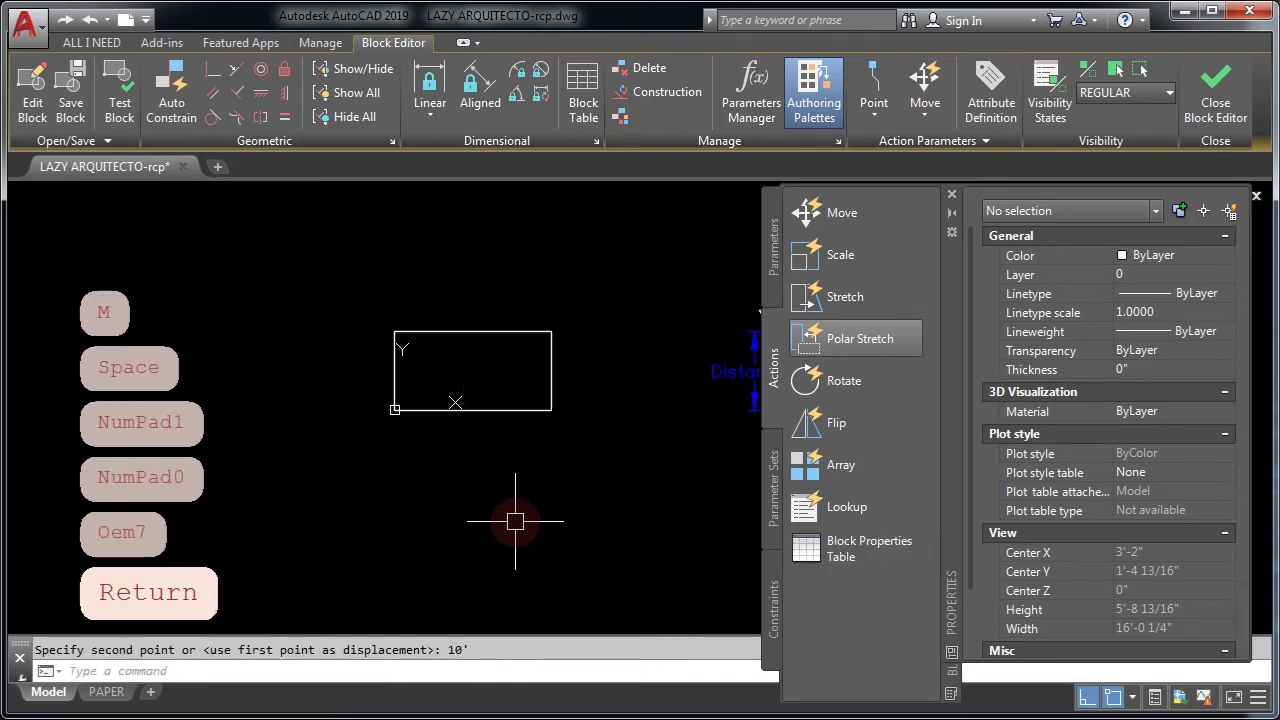
middle_click_drag(500, 486, 457, 577)
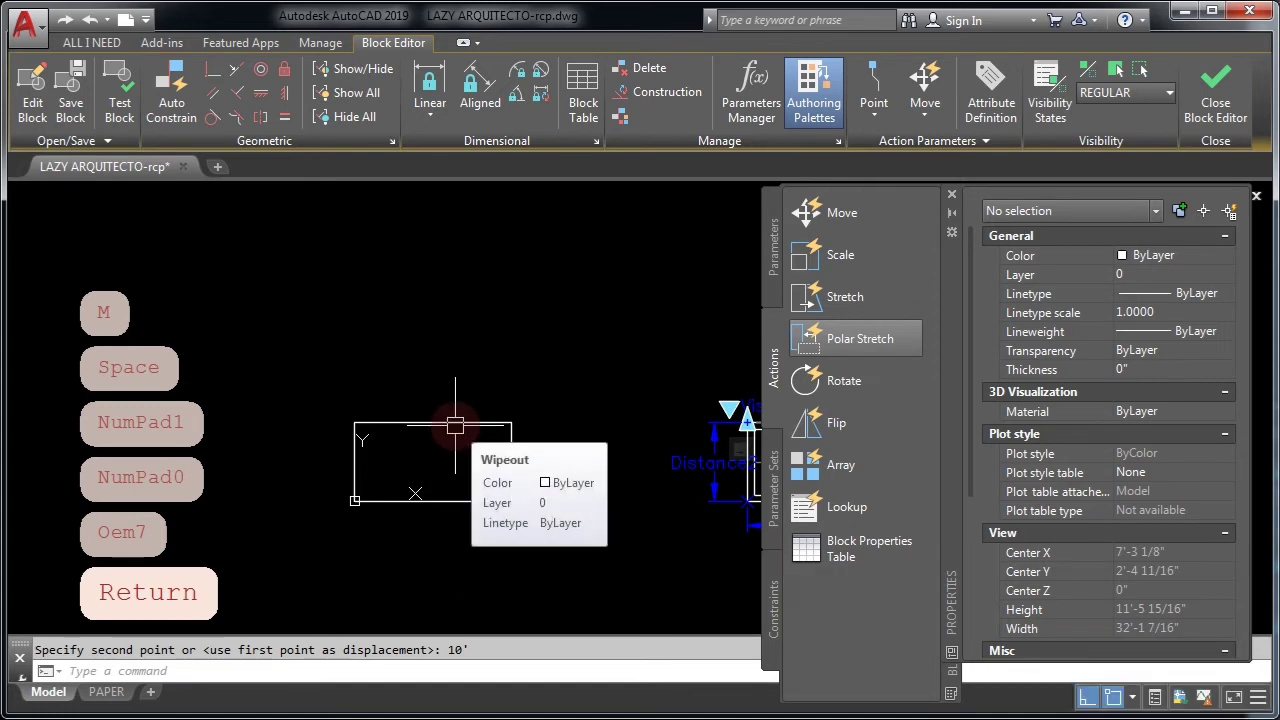
left_click(455, 426)
key("Escape")
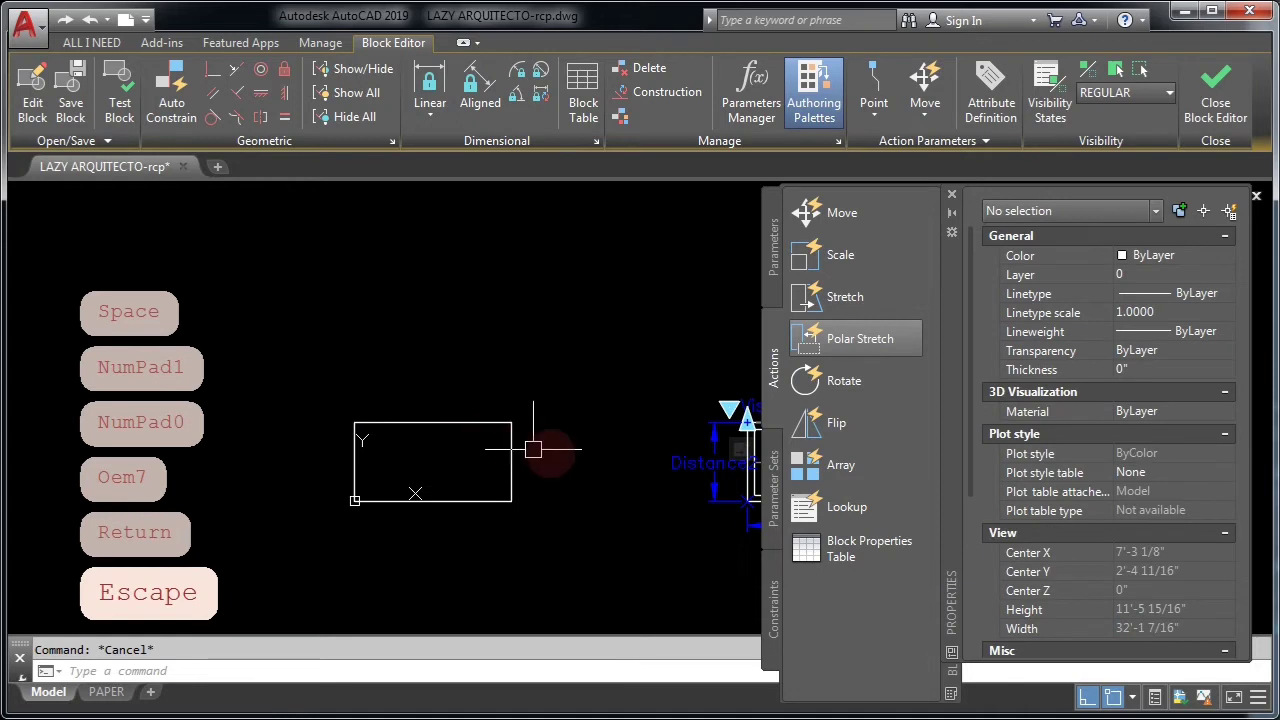
middle_click_drag(533, 449, 396, 463)
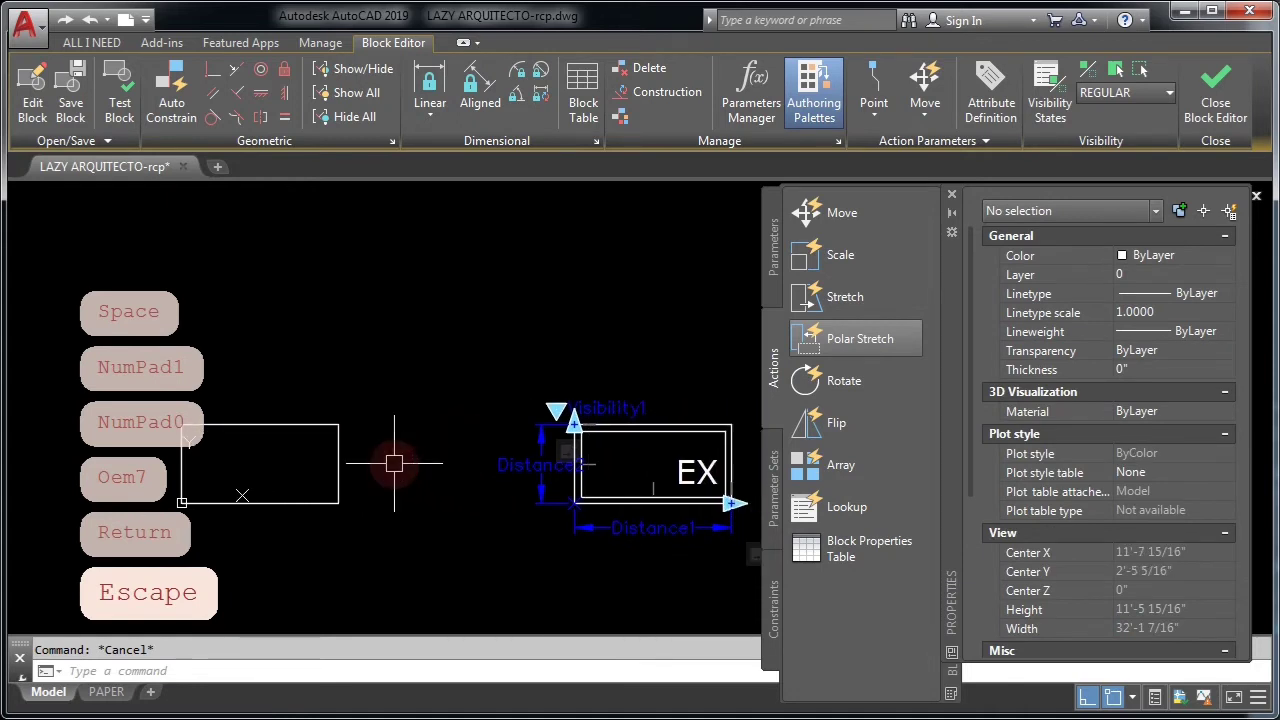
scroll(390, 472, "down", 2)
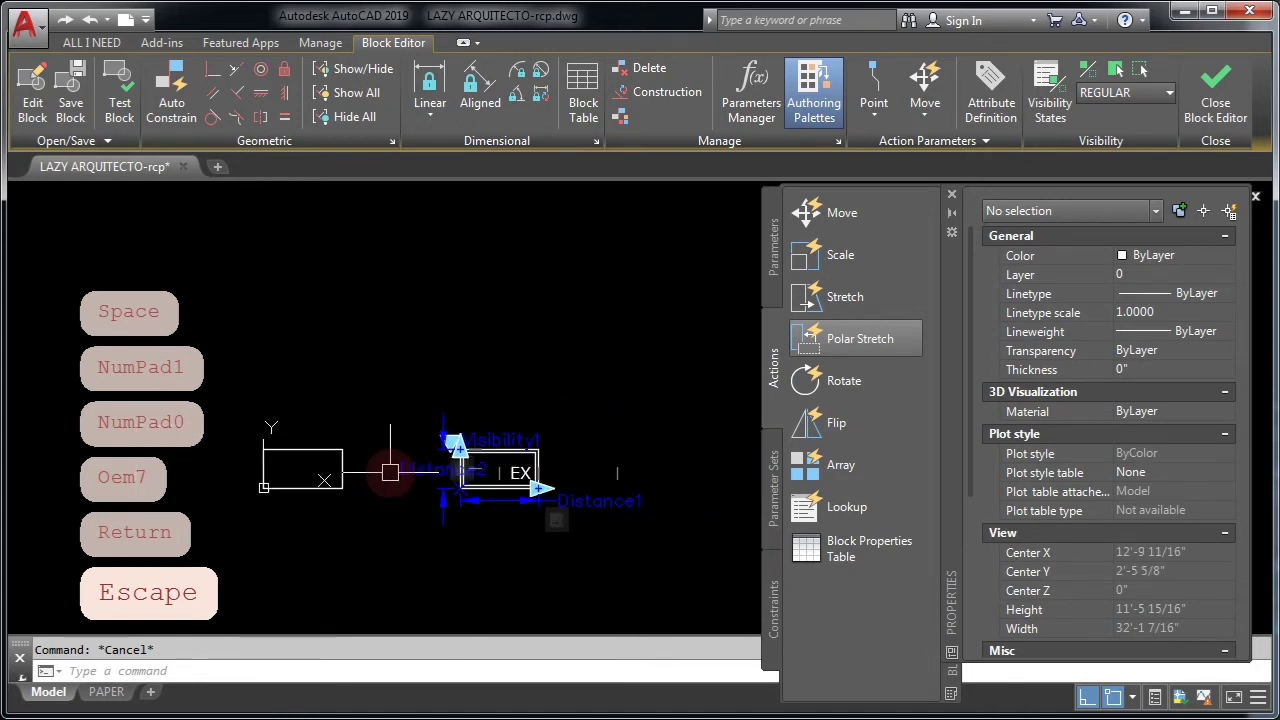
middle_click_drag(390, 472, 466, 466)
key("ctrl+a")
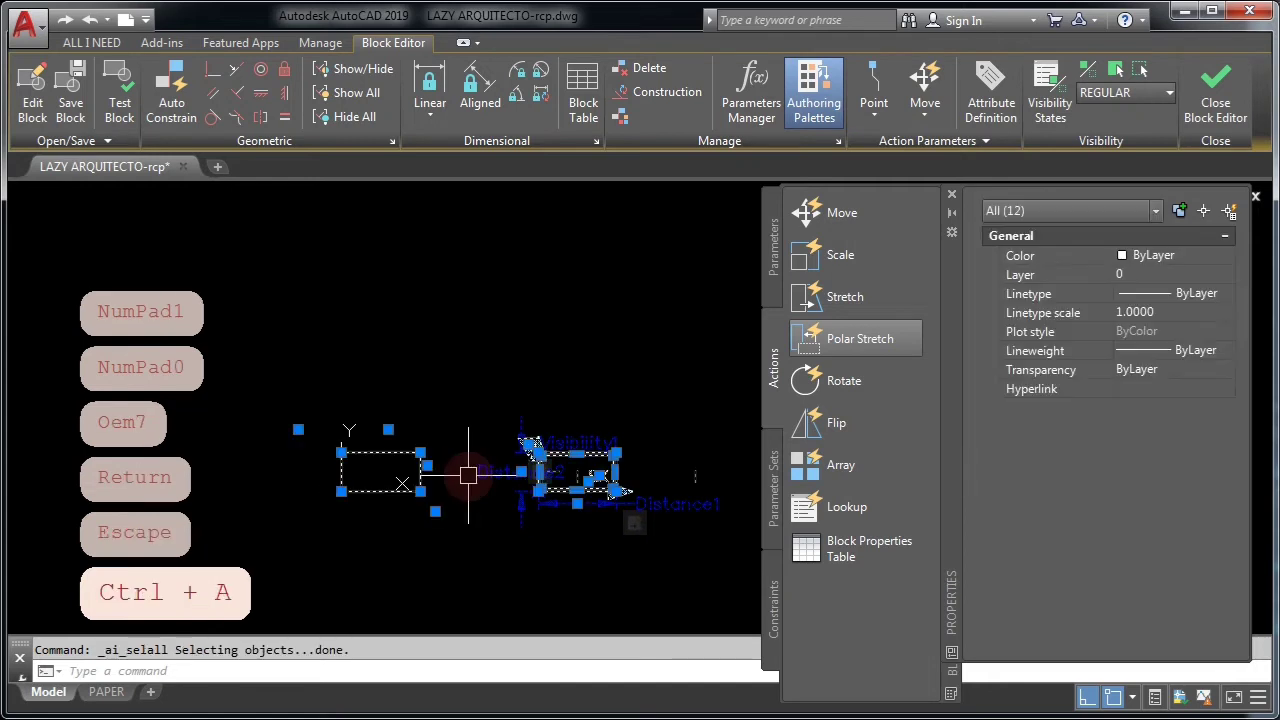
left_click(435, 550)
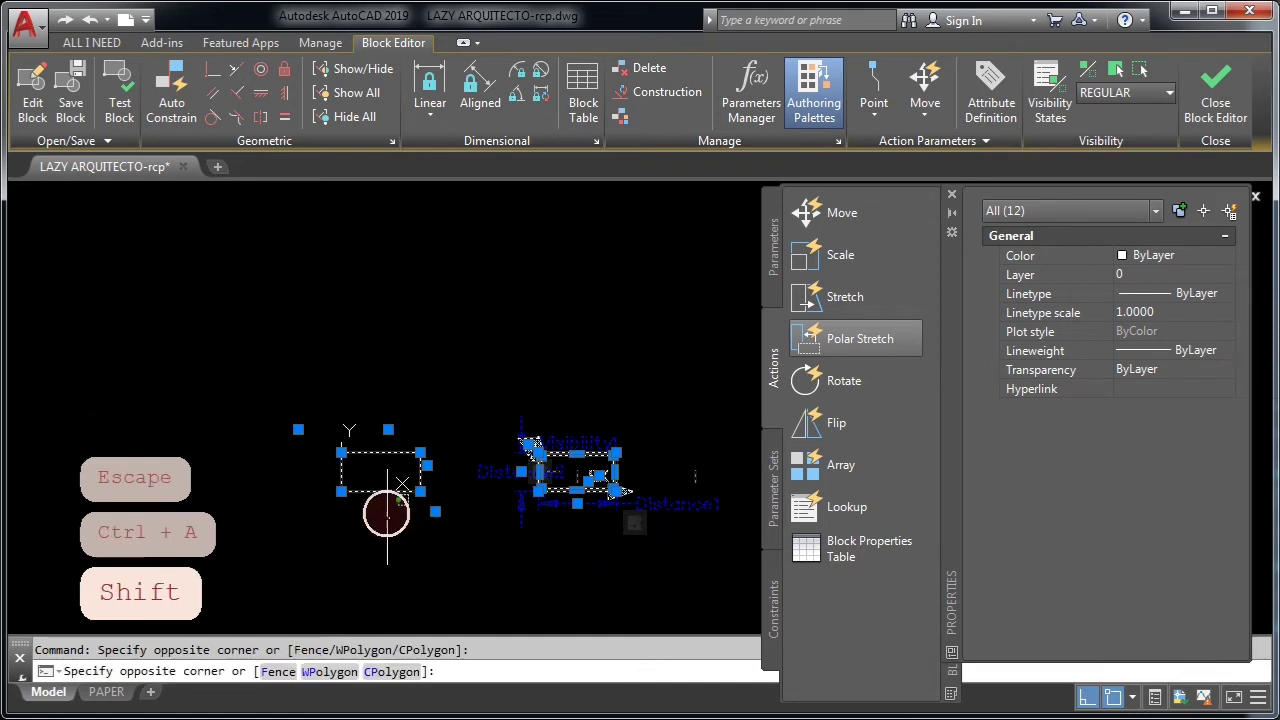
left_click(383, 488, "shift")
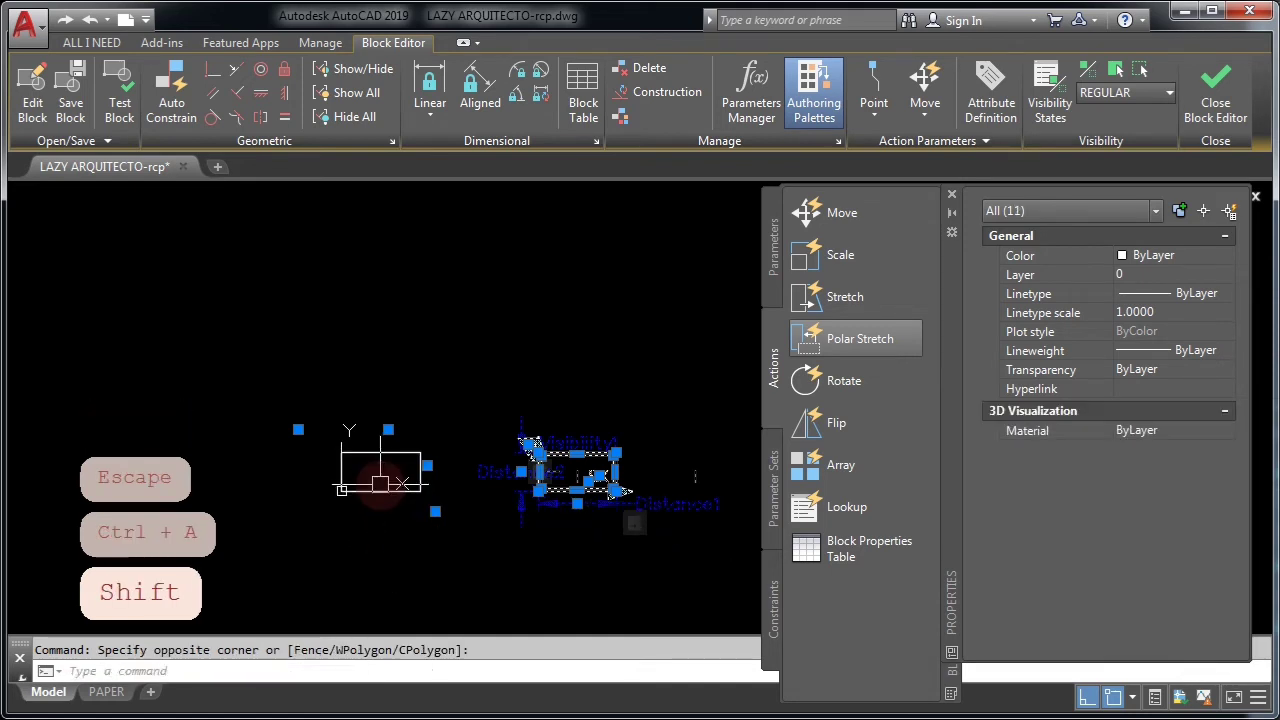
type("M")
left_click(587, 549)
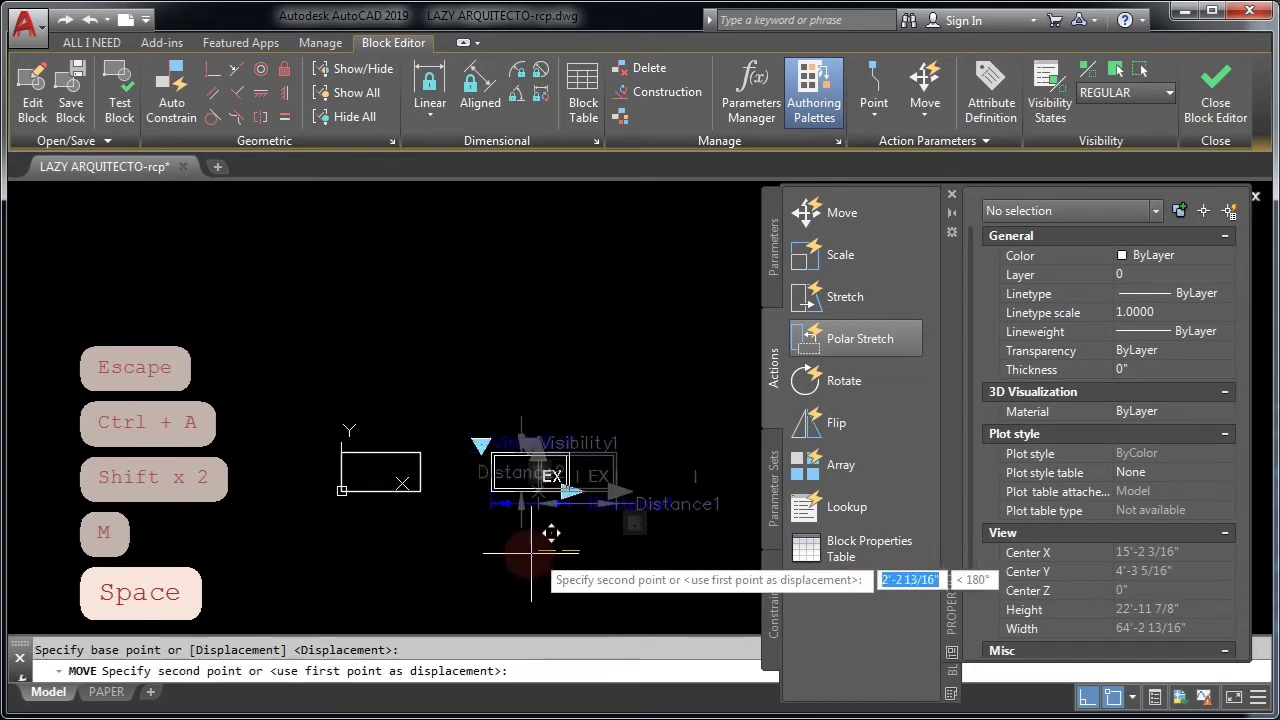
type("10")
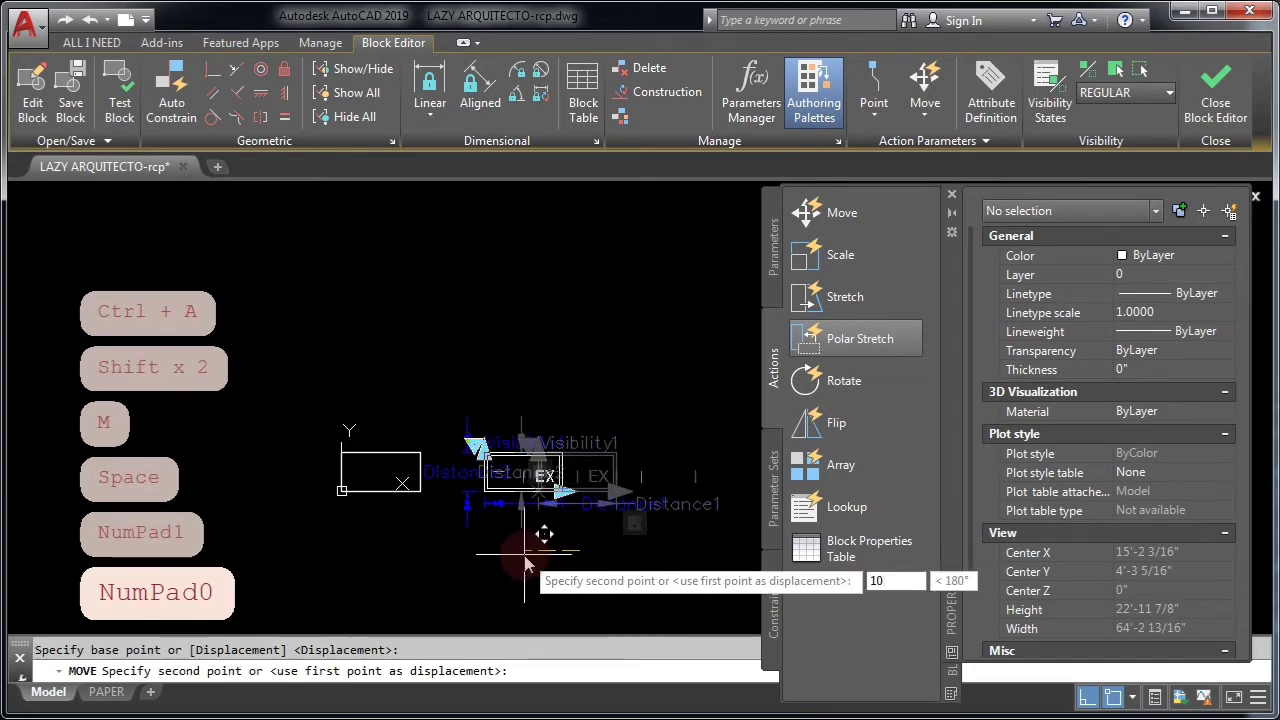
type("'")
key("Return")
scroll(503, 551, "up", 3)
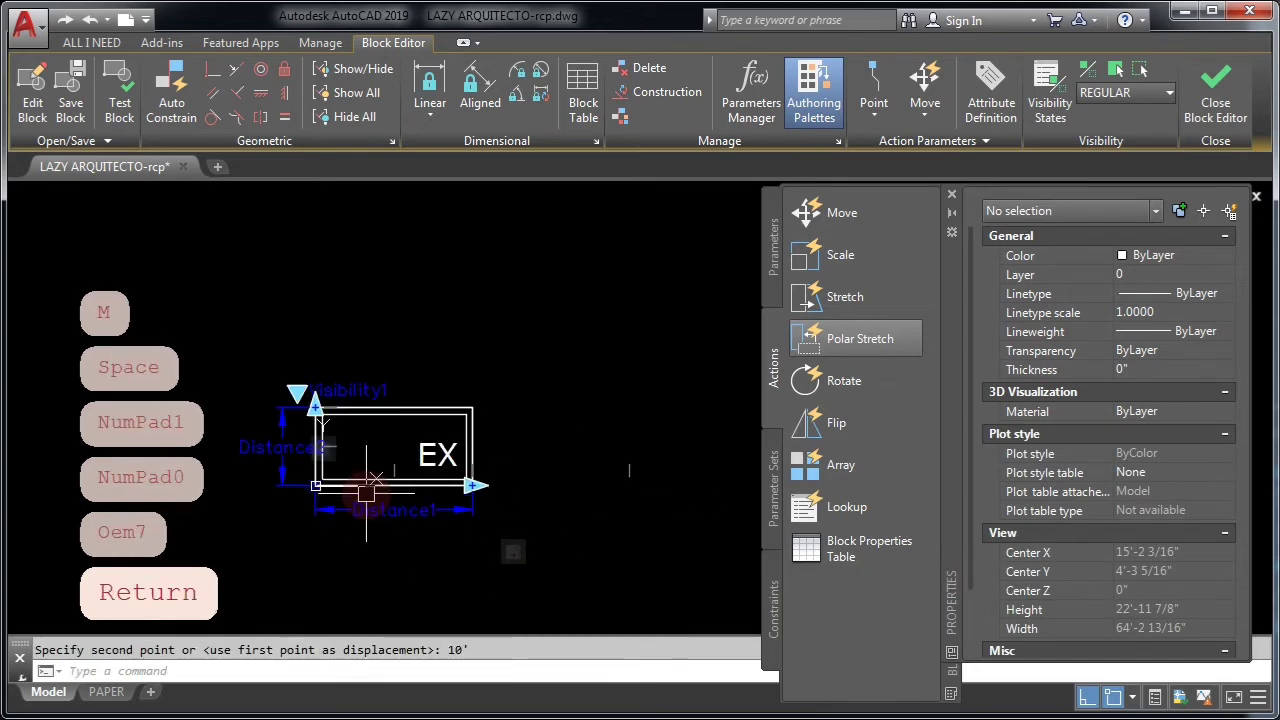
scroll(366, 490, "up", 2)
middle_click_drag(371, 480, 499, 452)
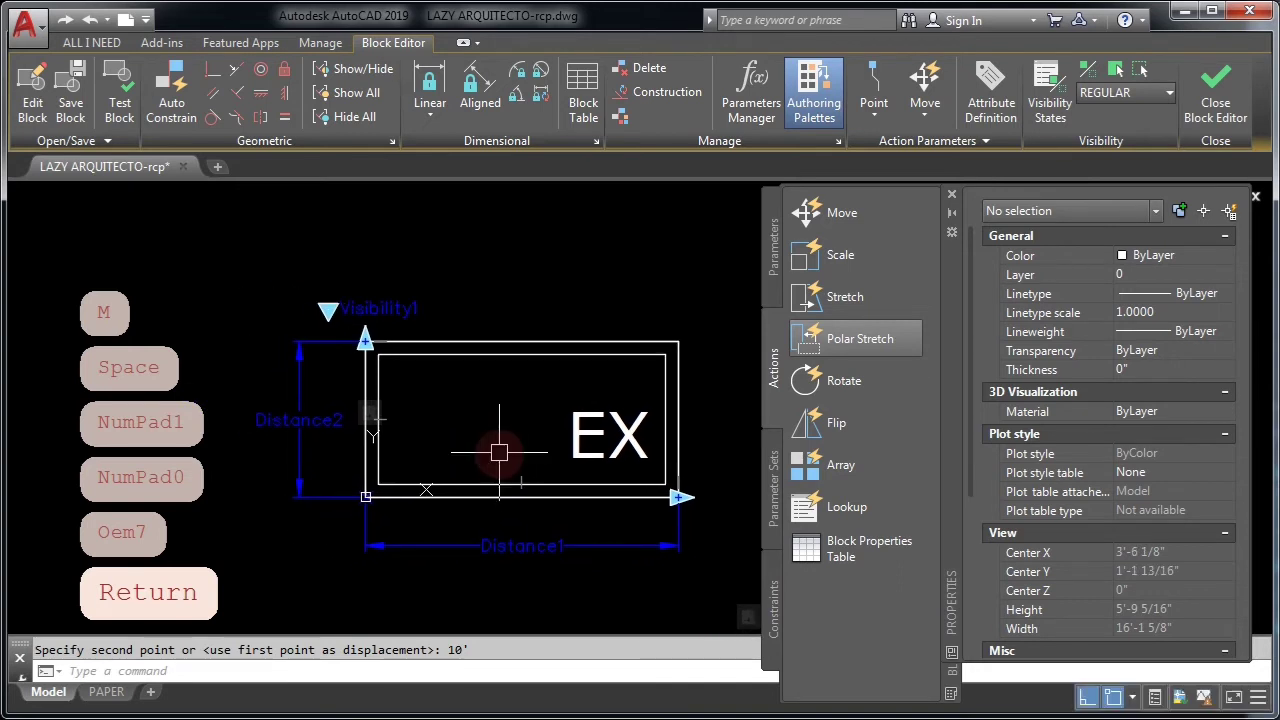
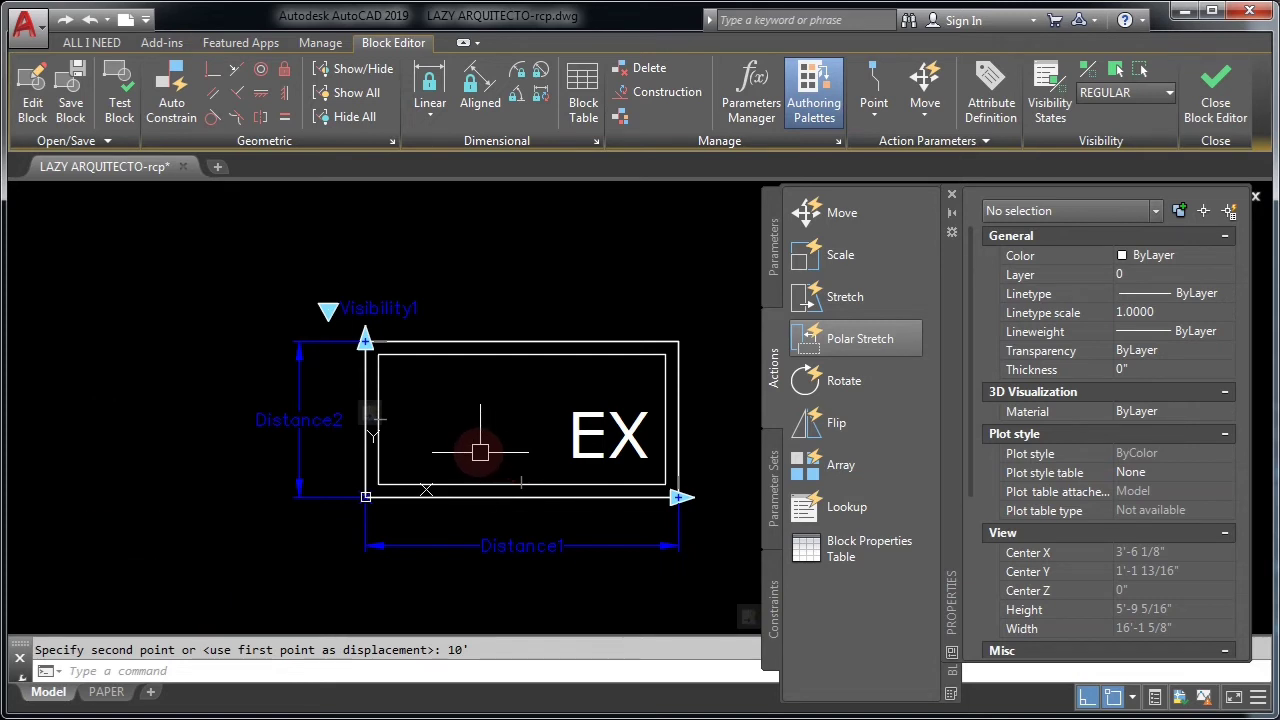
Open RECESSED_LIGHT_FIXTURE in the Test Block Window and try a lengthwise stretch
left_click(133, 118)
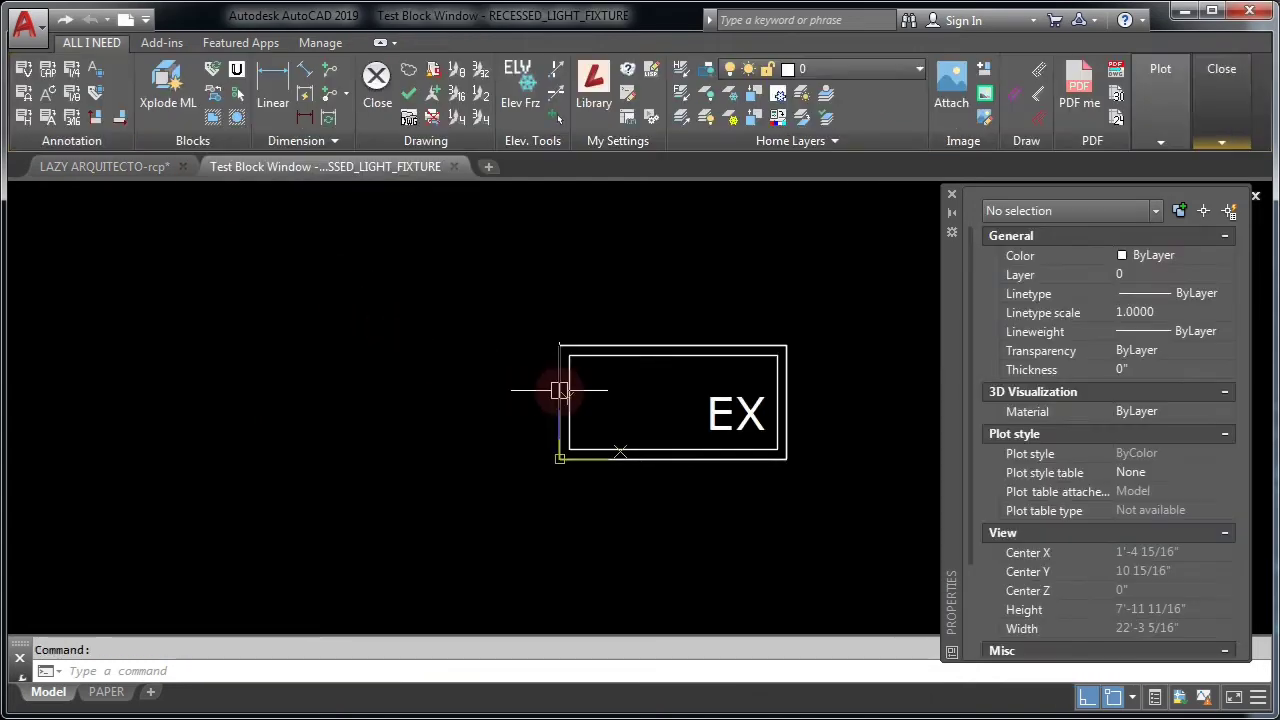
middle_click_drag(580, 393, 491, 420)
left_click(449, 394)
left_click(651, 521)
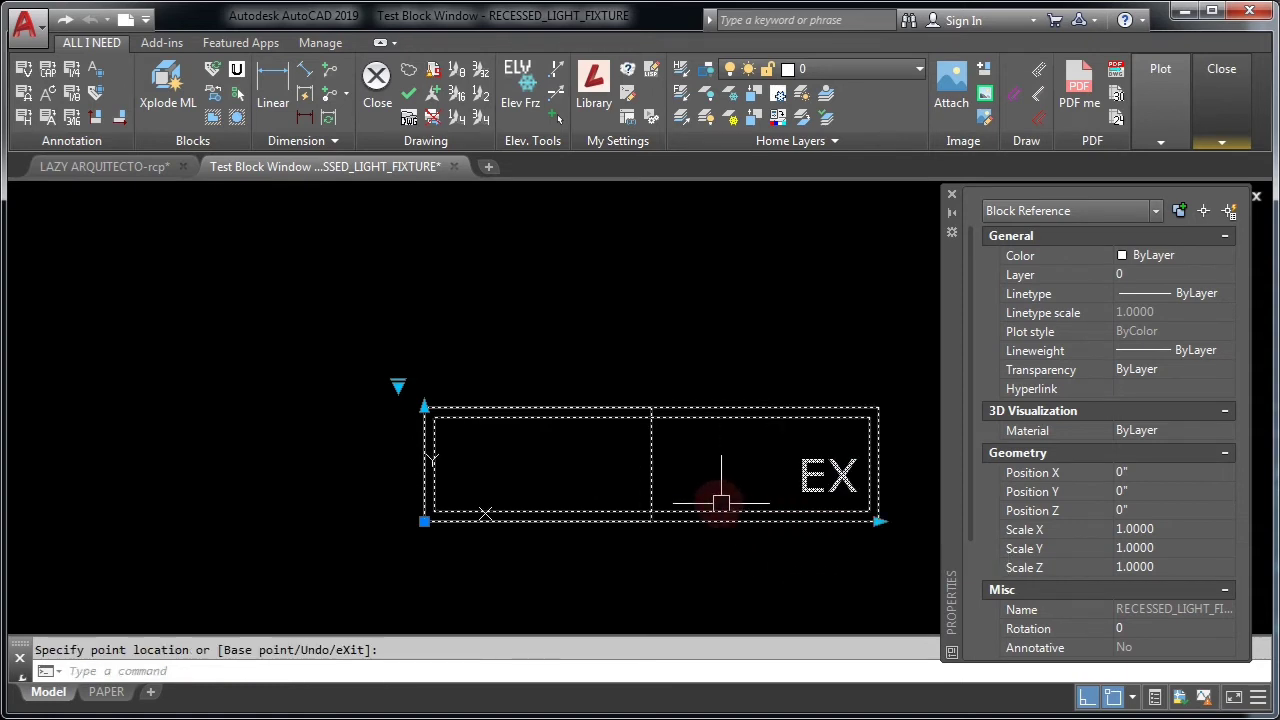
key("Escape")
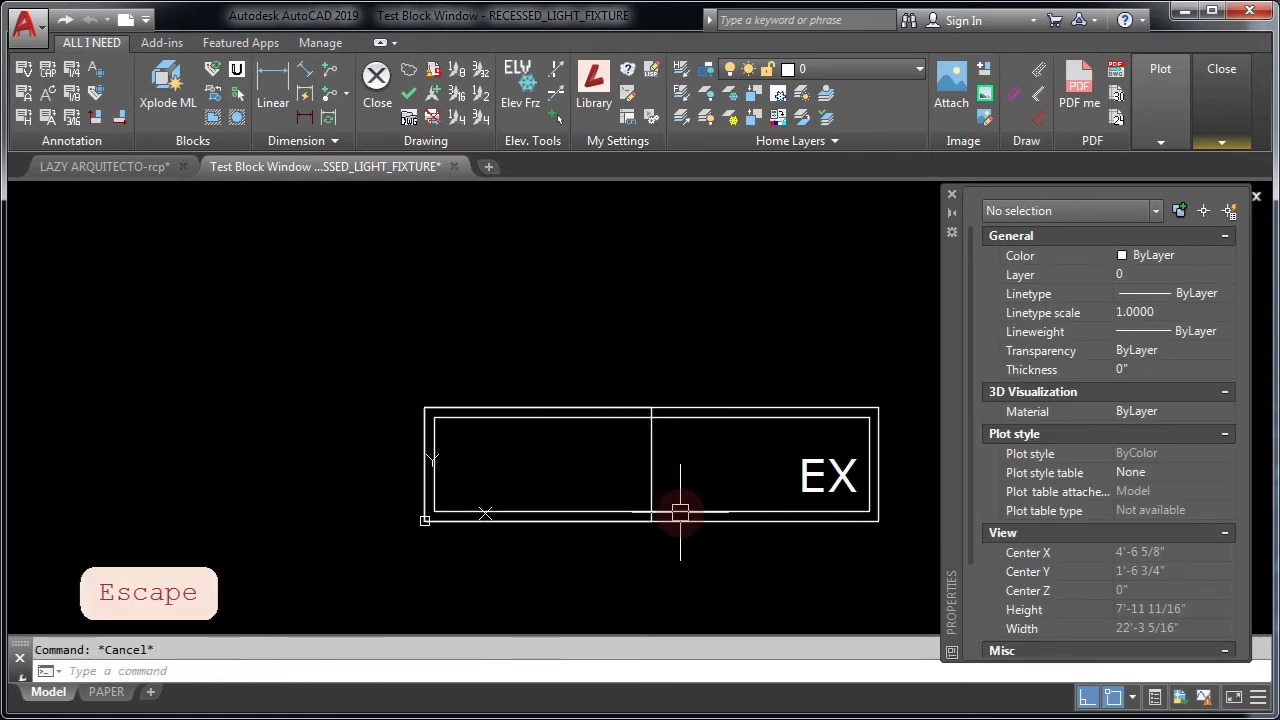
Shorten the test block from its end, shifting EX left and shrinking the inner box
left_click(863, 522)
left_click(875, 521)
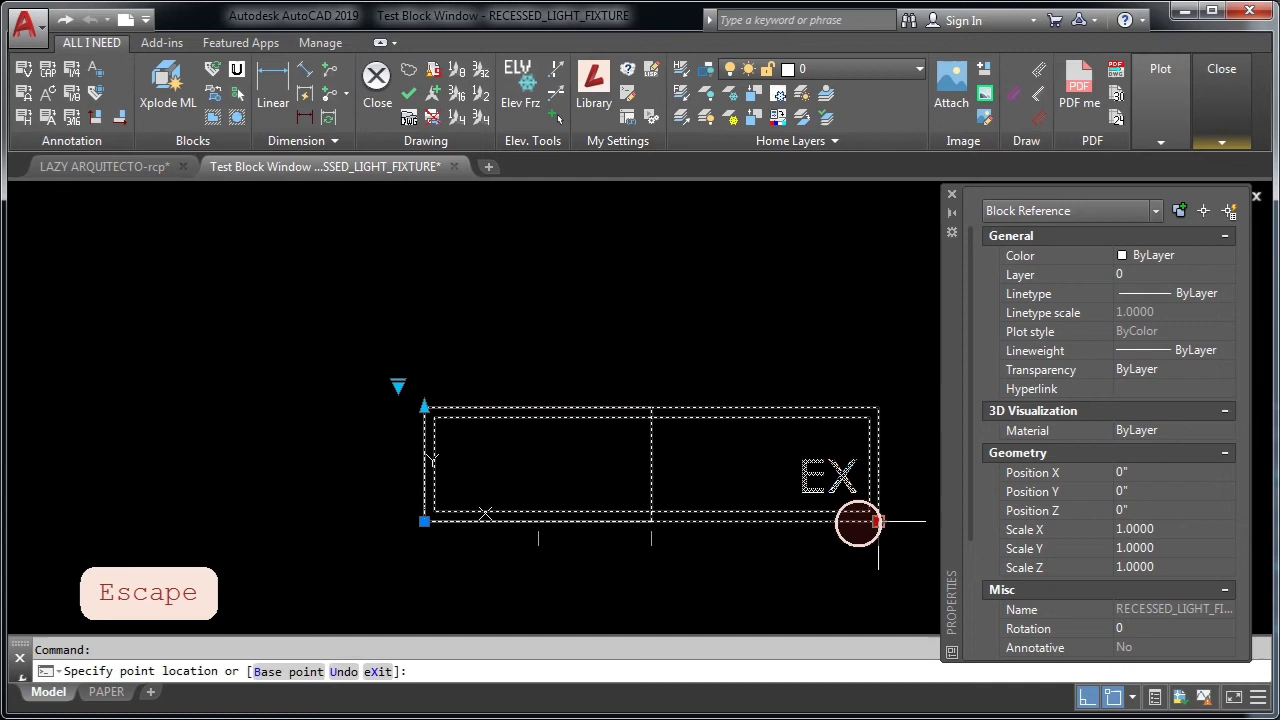
left_click(720, 530)
left_click(647, 521)
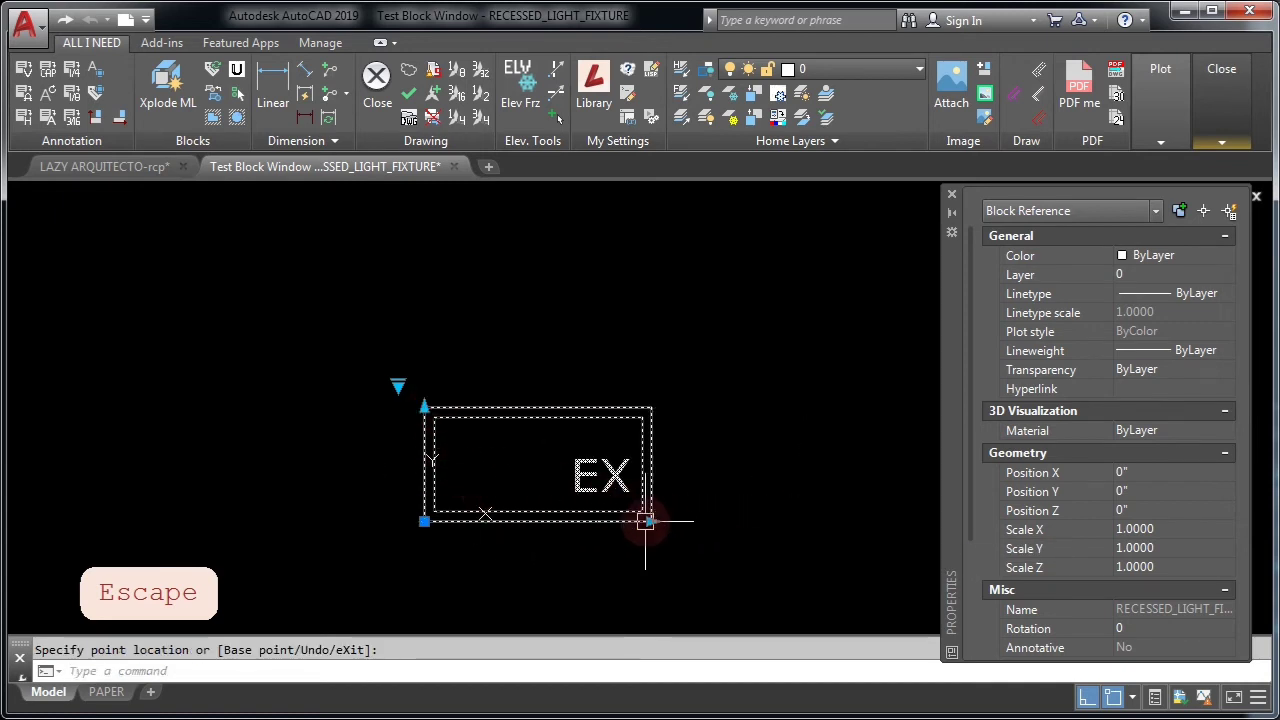
left_click(477, 548)
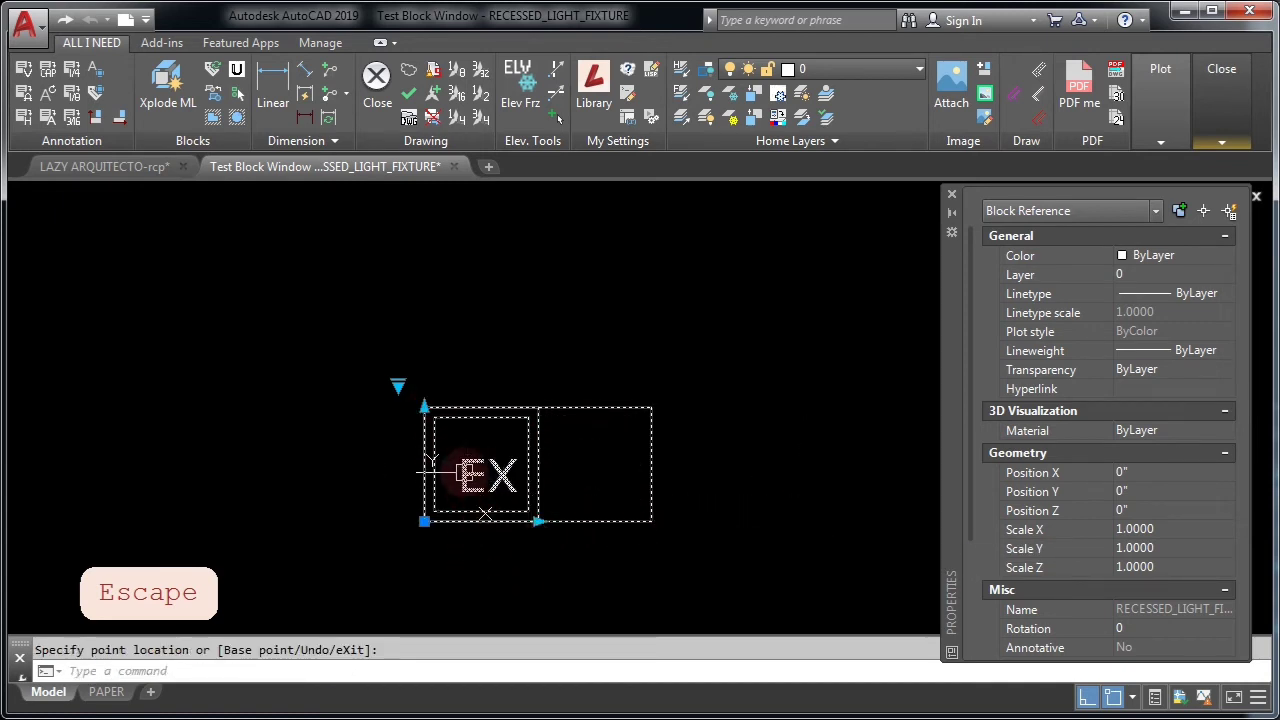
key("Escape")
key("Escape")
Try the block's top-corner grip, then undo the trial stretches and clear the selection
left_click(447, 421)
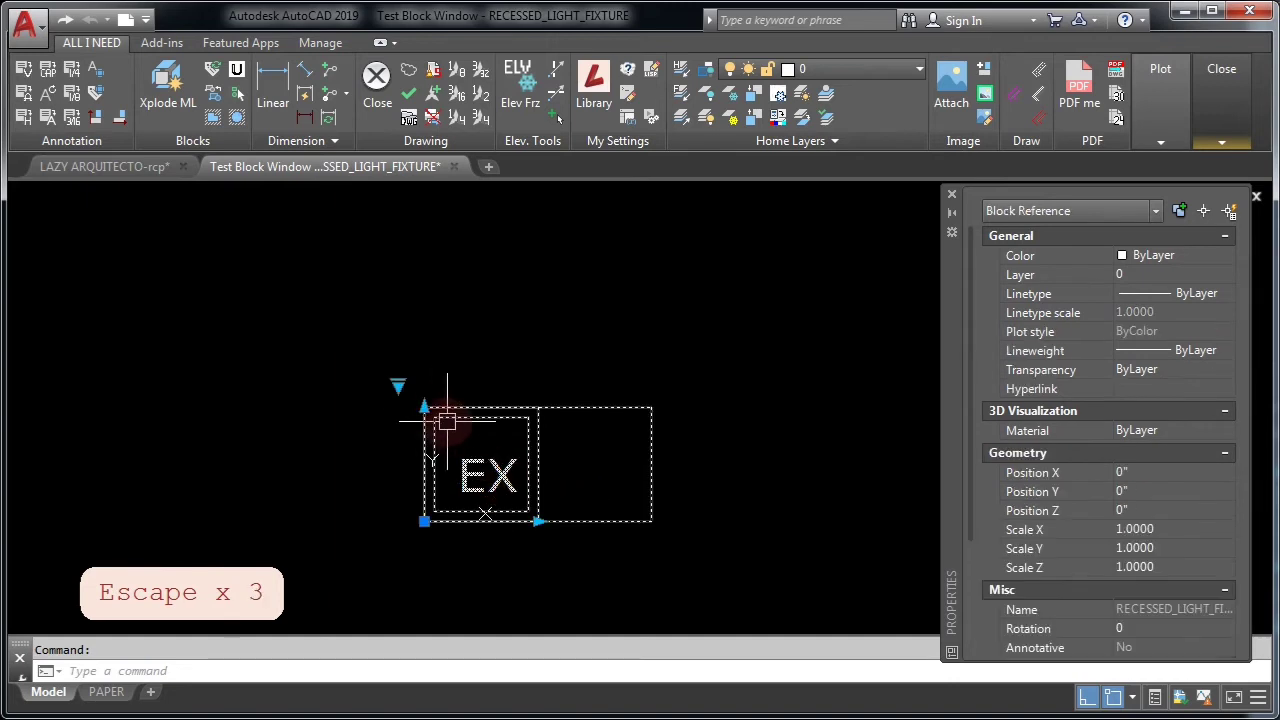
left_click(424, 407)
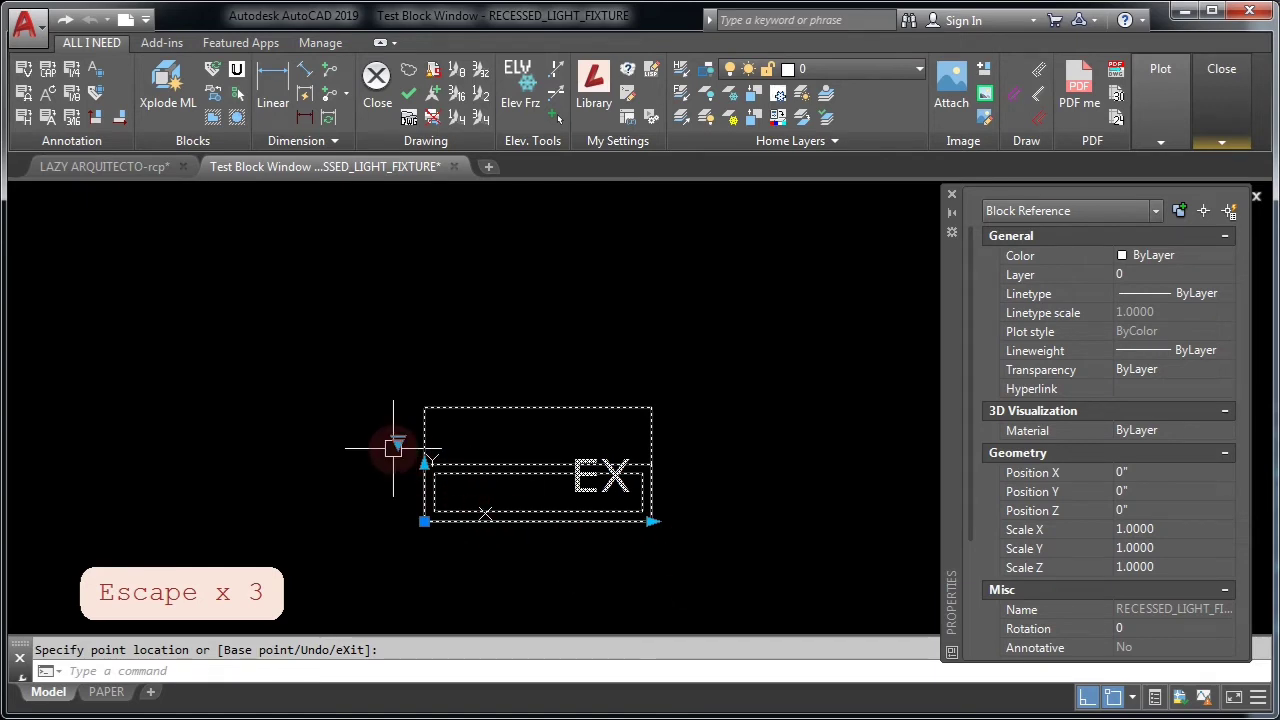
key("Escape")
key("ctrl+z")
key("ctrl+z")
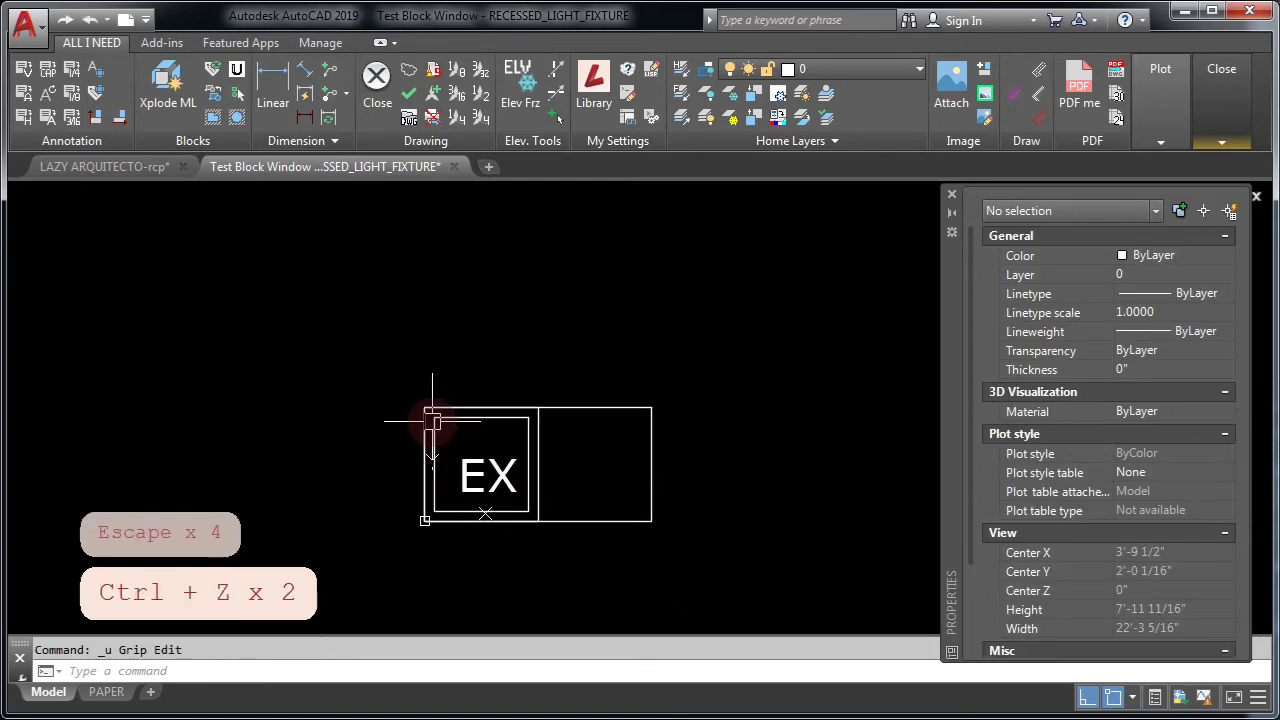
left_click(594, 412)
mouse_move(1204, 118)
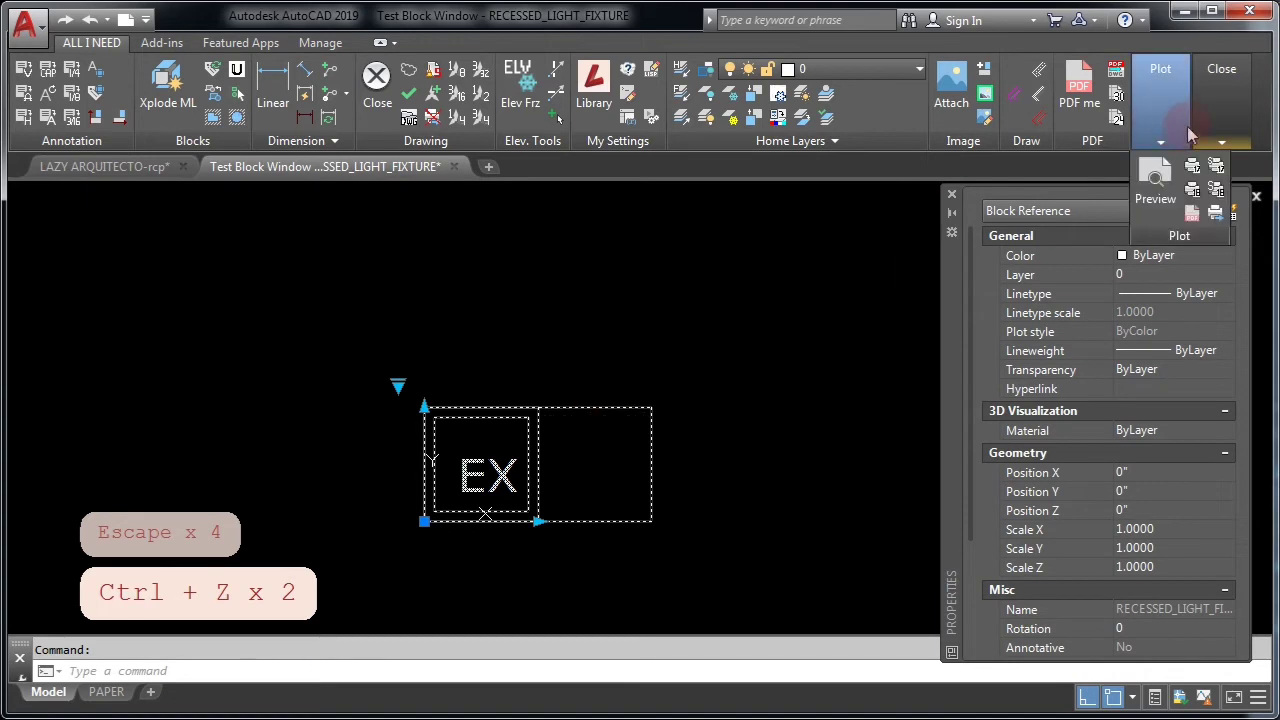
key("Escape")
key("Escape")
Close the test window and set WIPEOUTFRAME to 1
left_click(1222, 185)
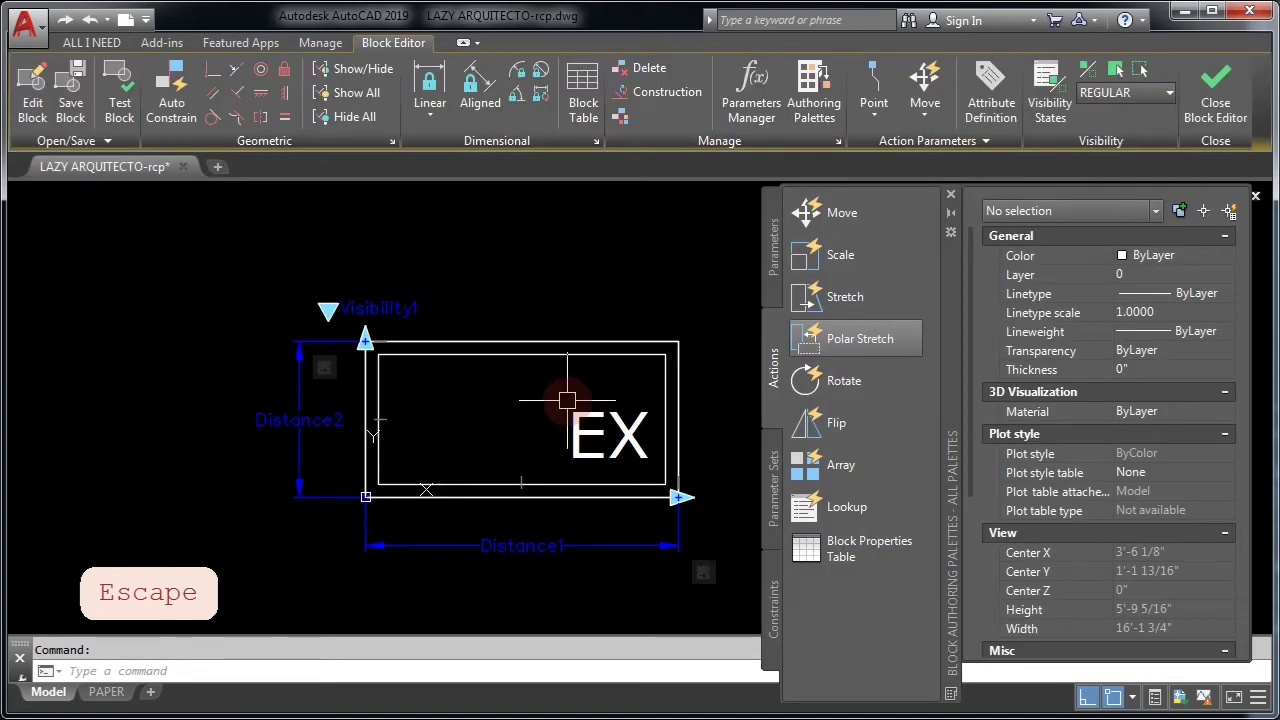
key("Escape")
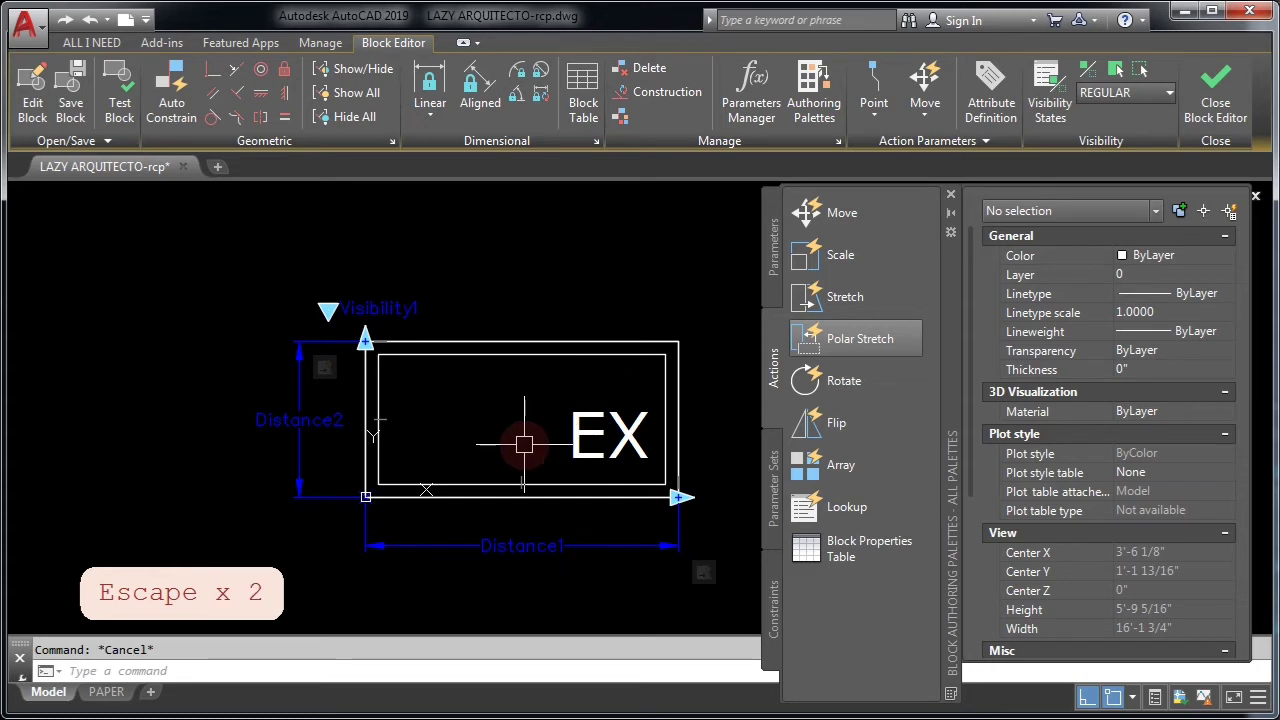
key("Escape")
type("W")
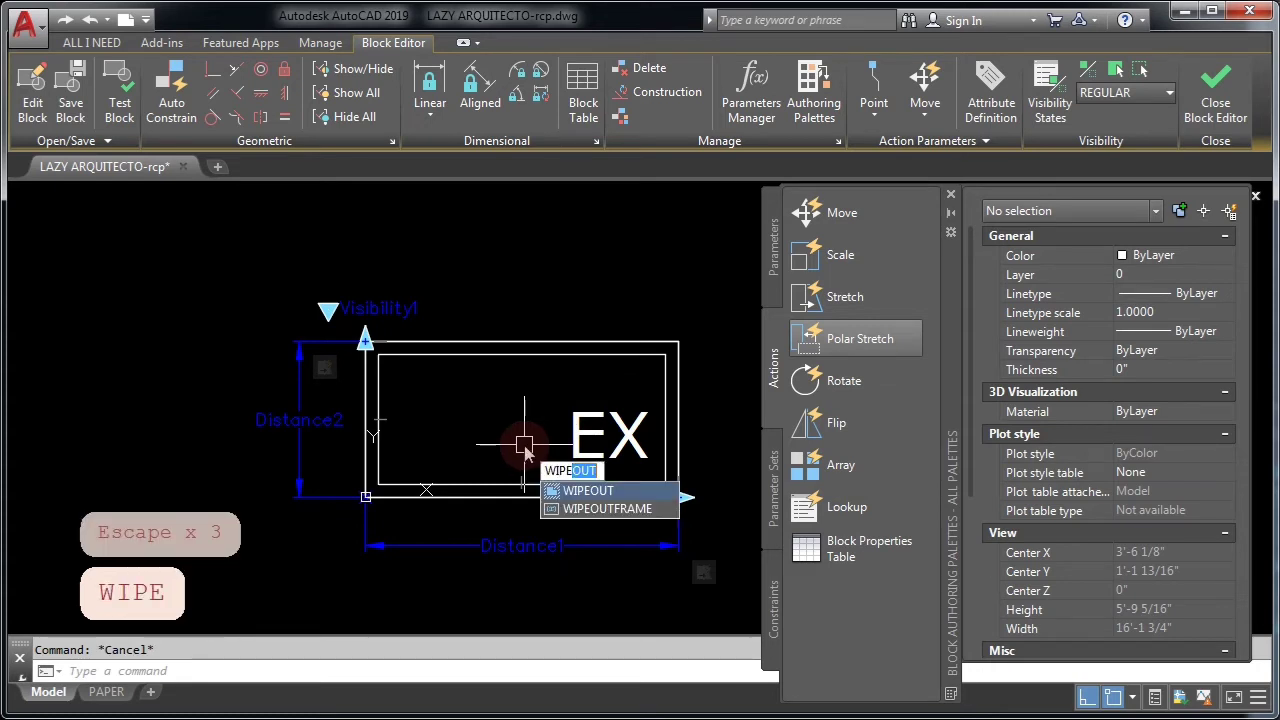
type("IPE")
key("Down")
key("Return")
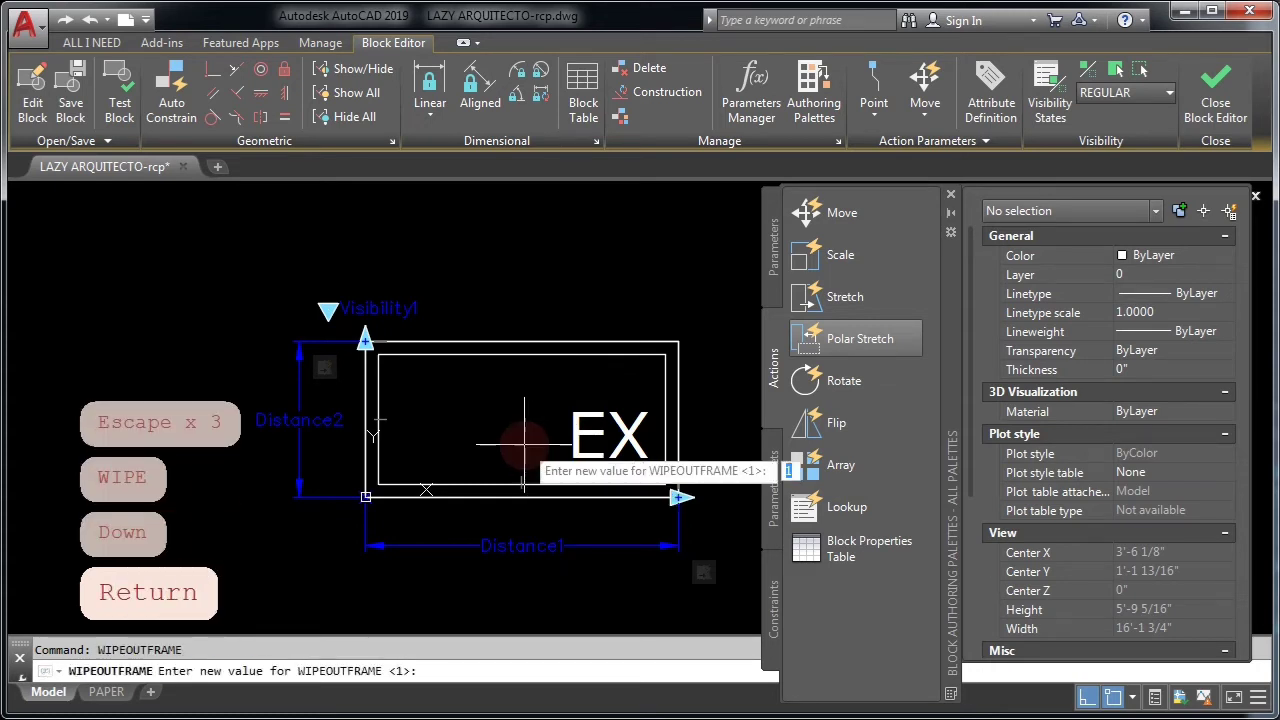
type("1")
key("Return")
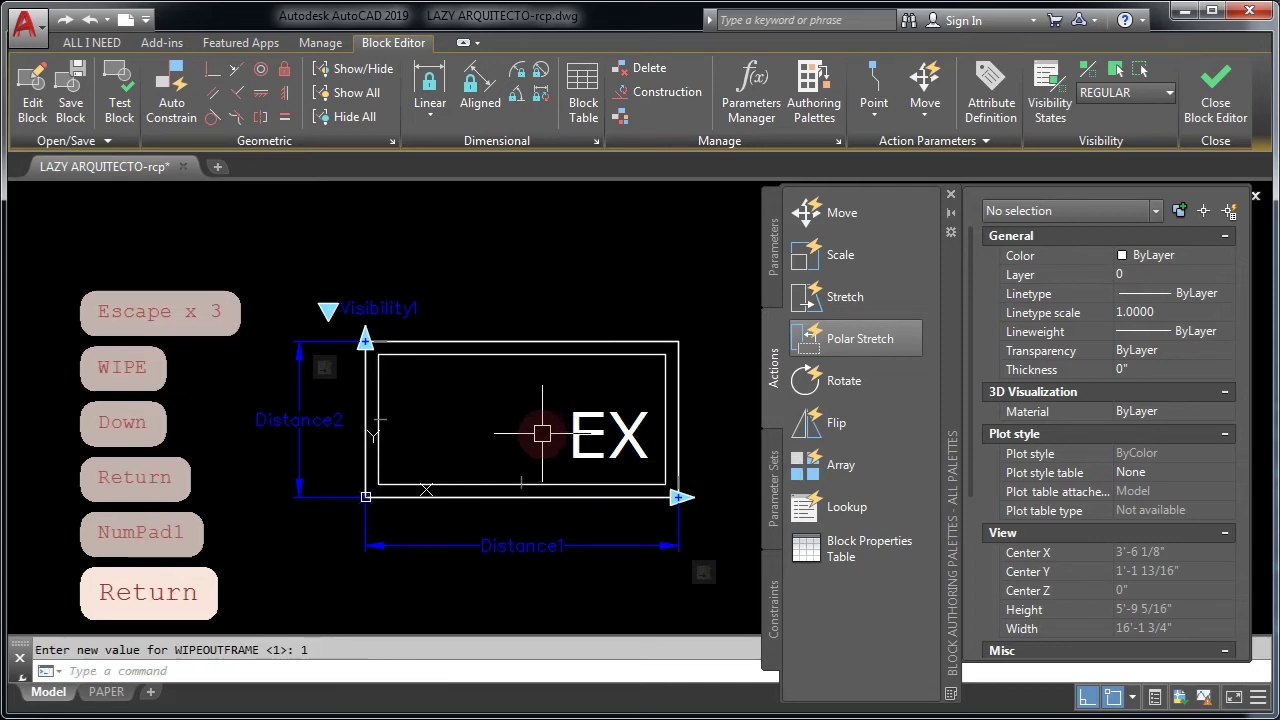
Select the horizontal stretch action and pan to show the whole block
key("Escape")
key("Escape")
left_click(542, 433)
middle_click_drag(542, 433, 414, 434)
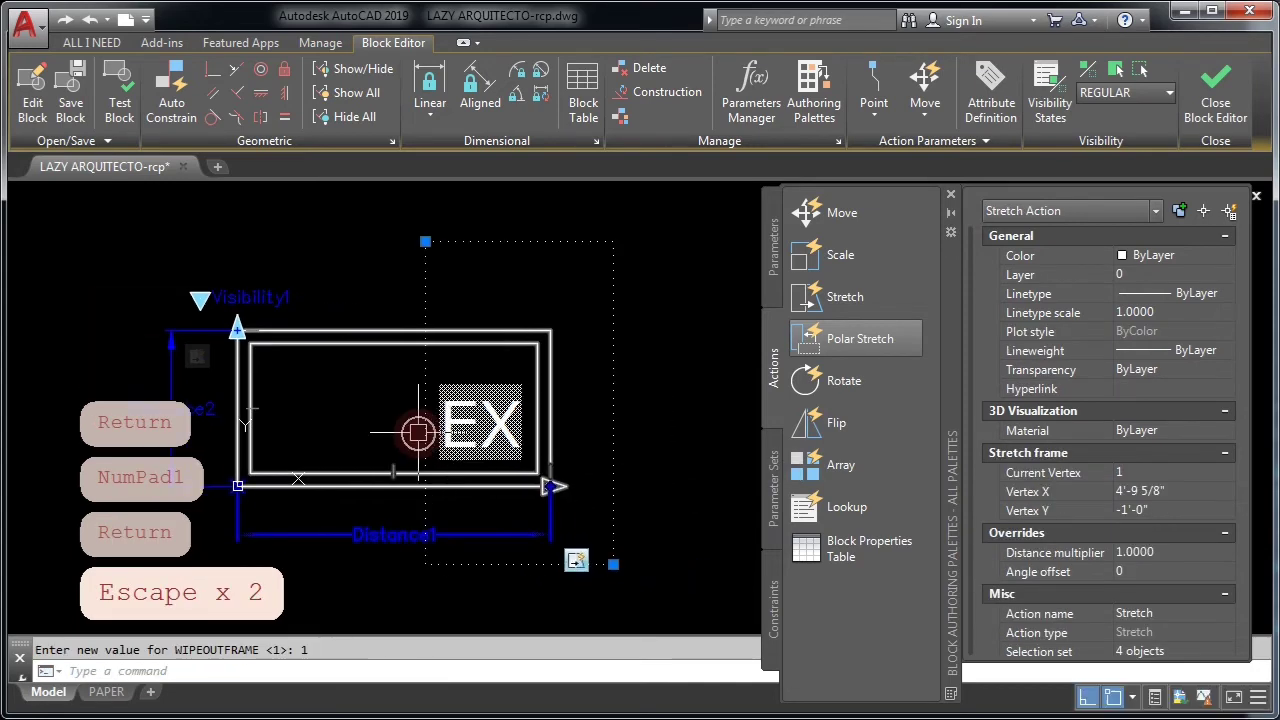
Redraw the horizontal stretch frame and window-select the EX label and wipeout into its set
right_click(575, 566)
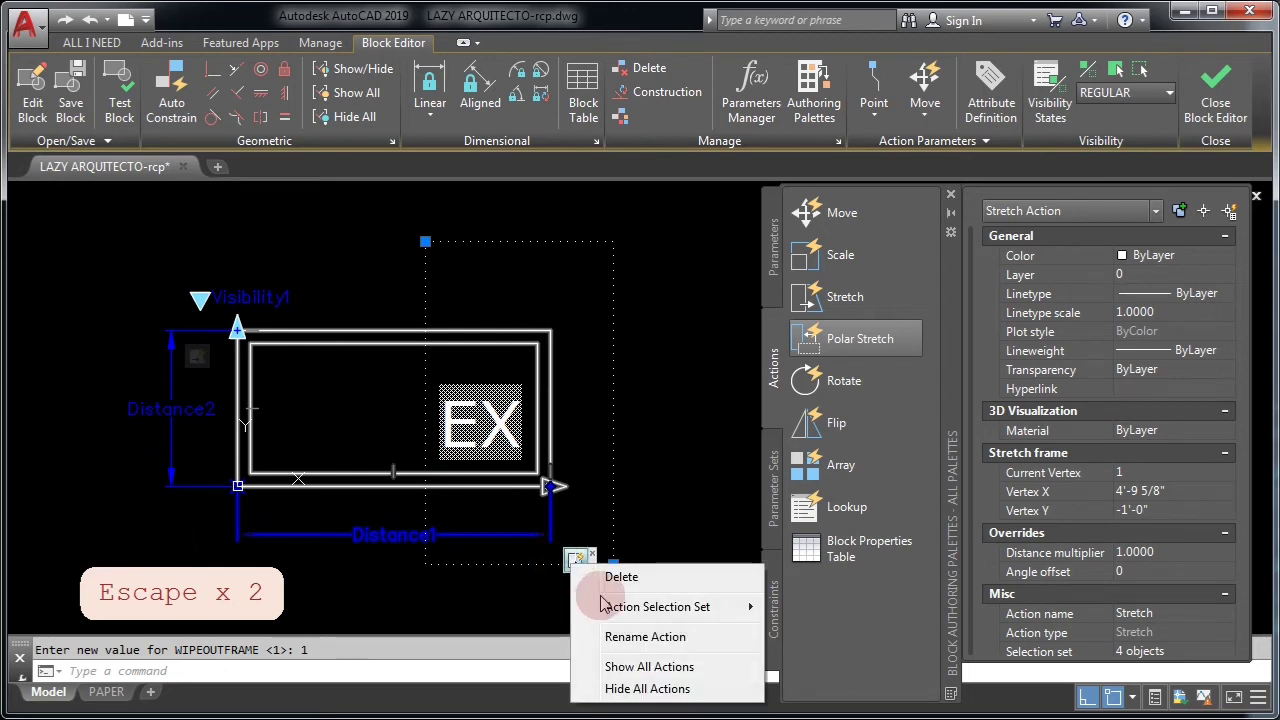
mouse_move(610, 607)
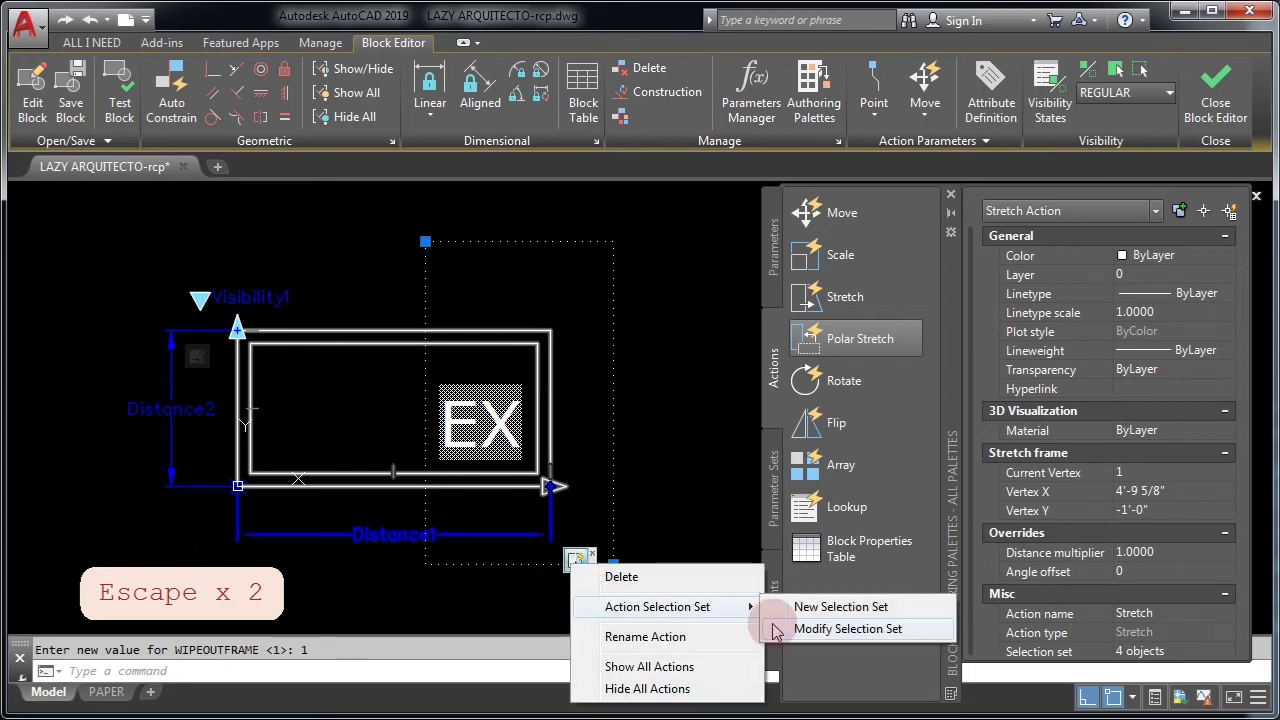
left_click(776, 630)
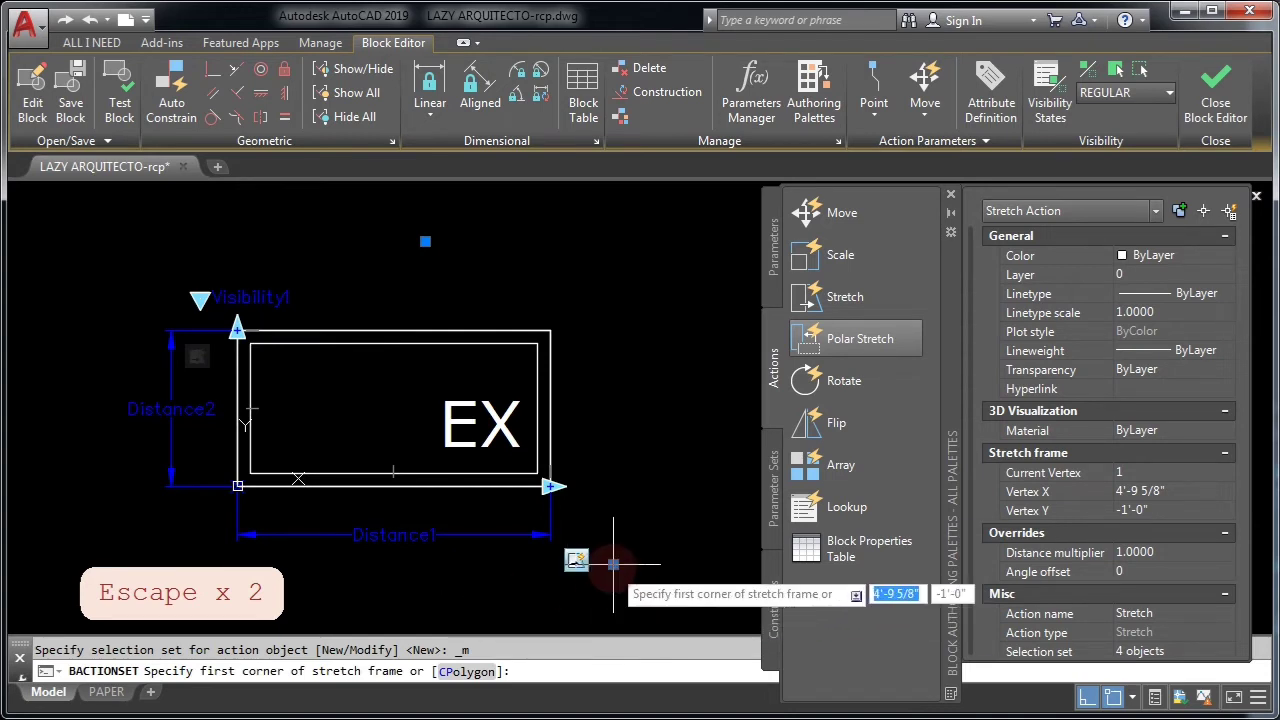
left_click(612, 628)
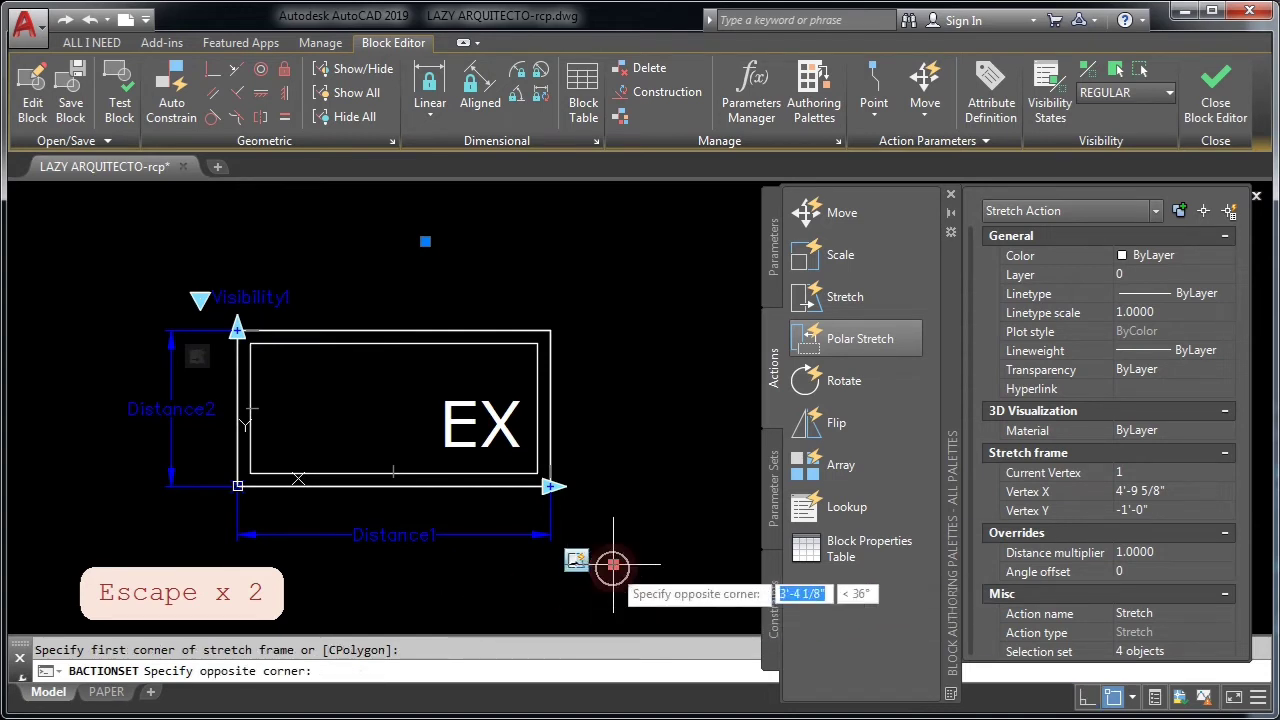
left_click(425, 241)
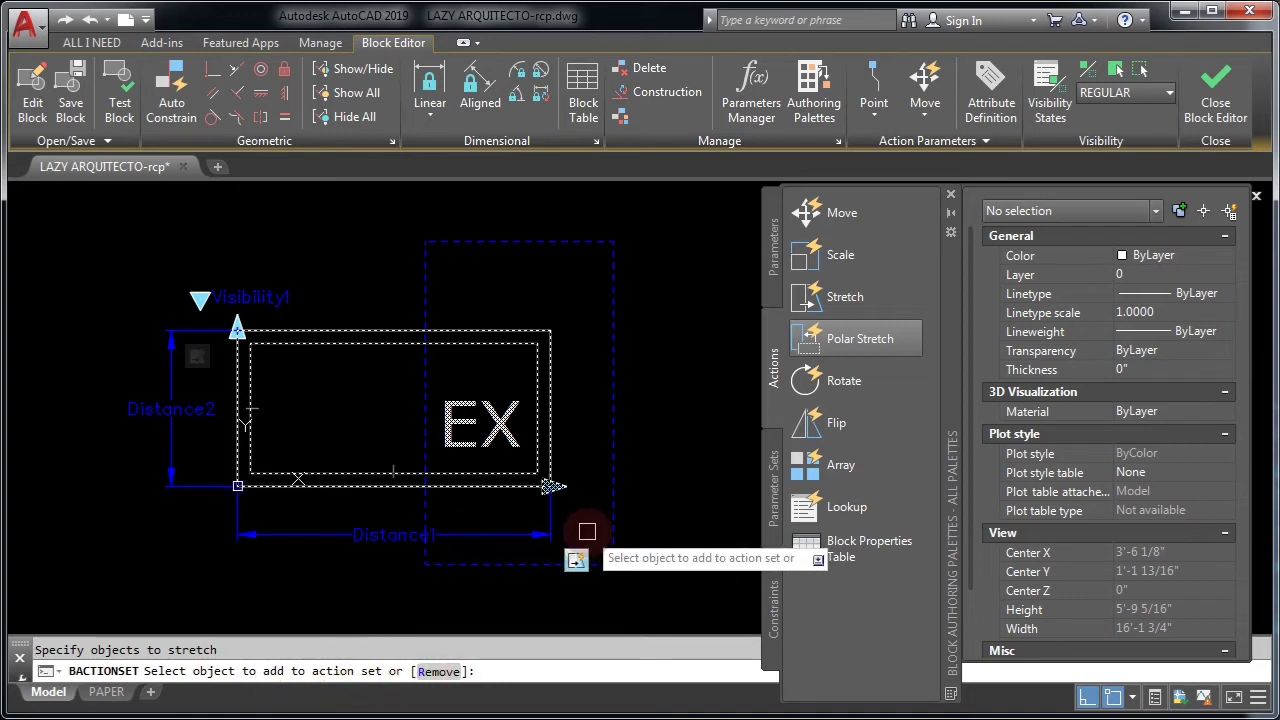
left_click_drag(586, 530, 440, 284)
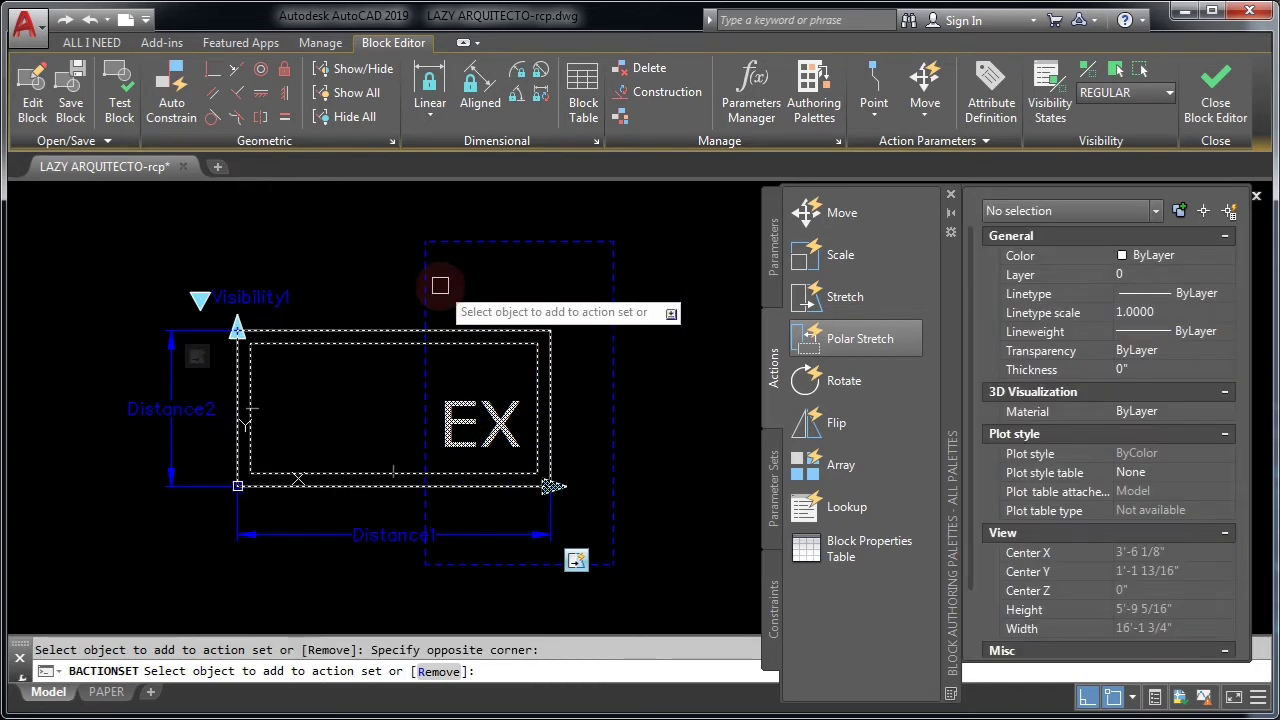
key("Return")
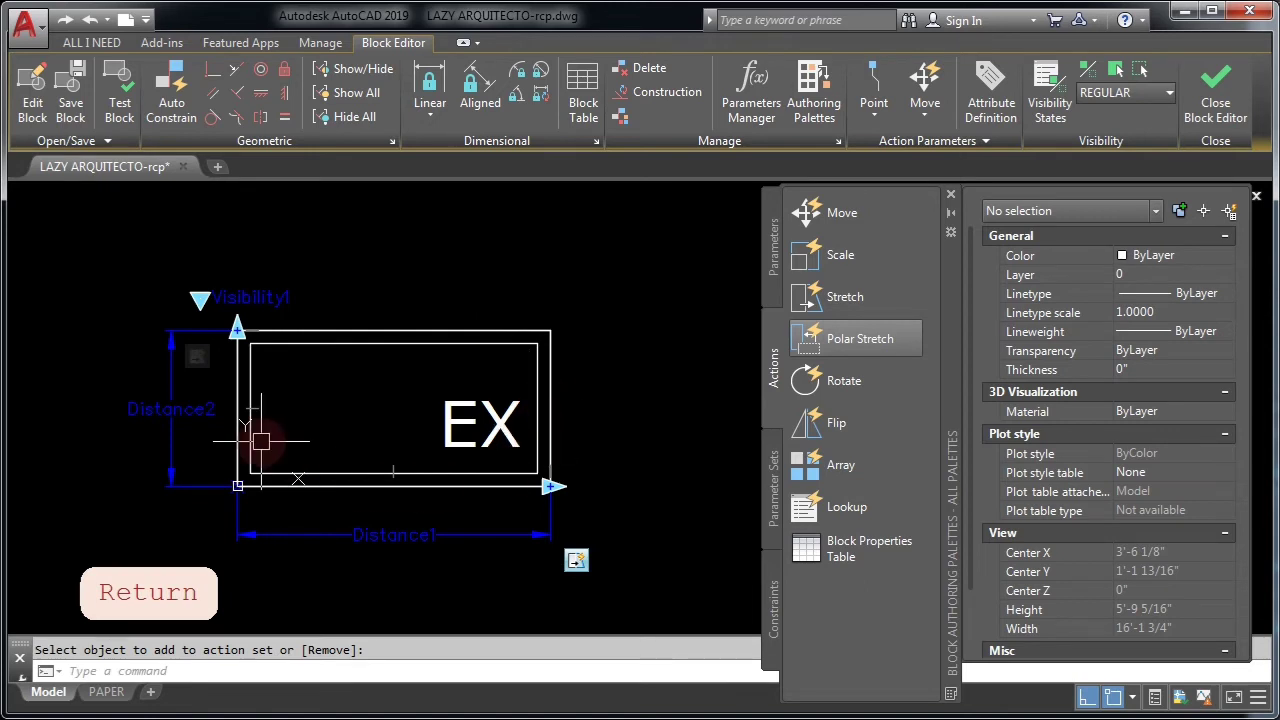
middle_click_drag(262, 444, 504, 471)
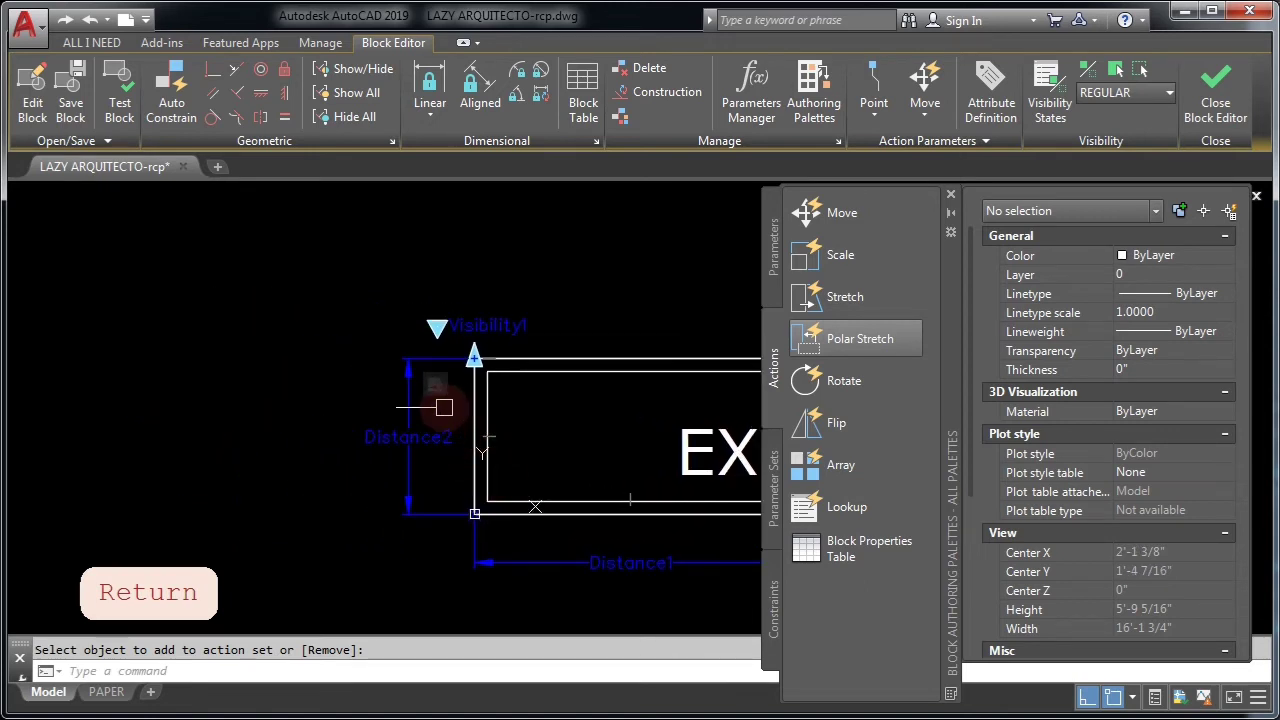
Give the vertical stretch action a new frame reaching above the block
middle_click_drag(437, 390, 367, 414)
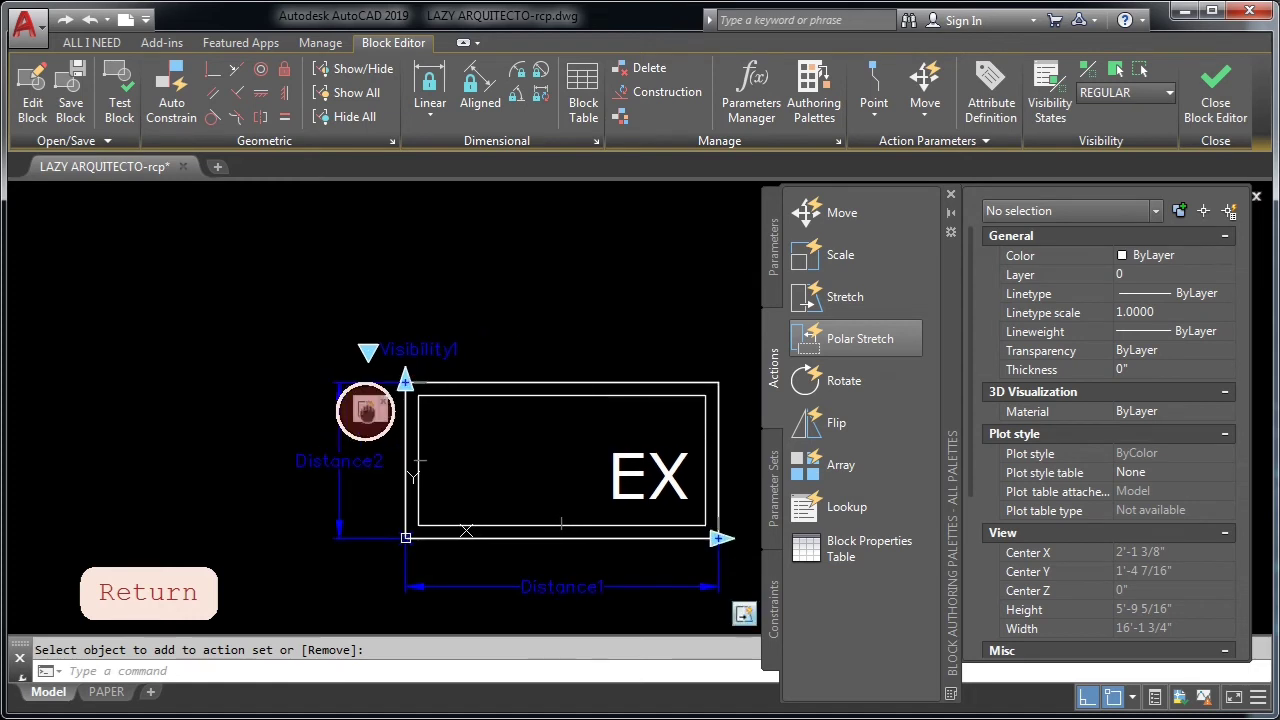
right_click(365, 410)
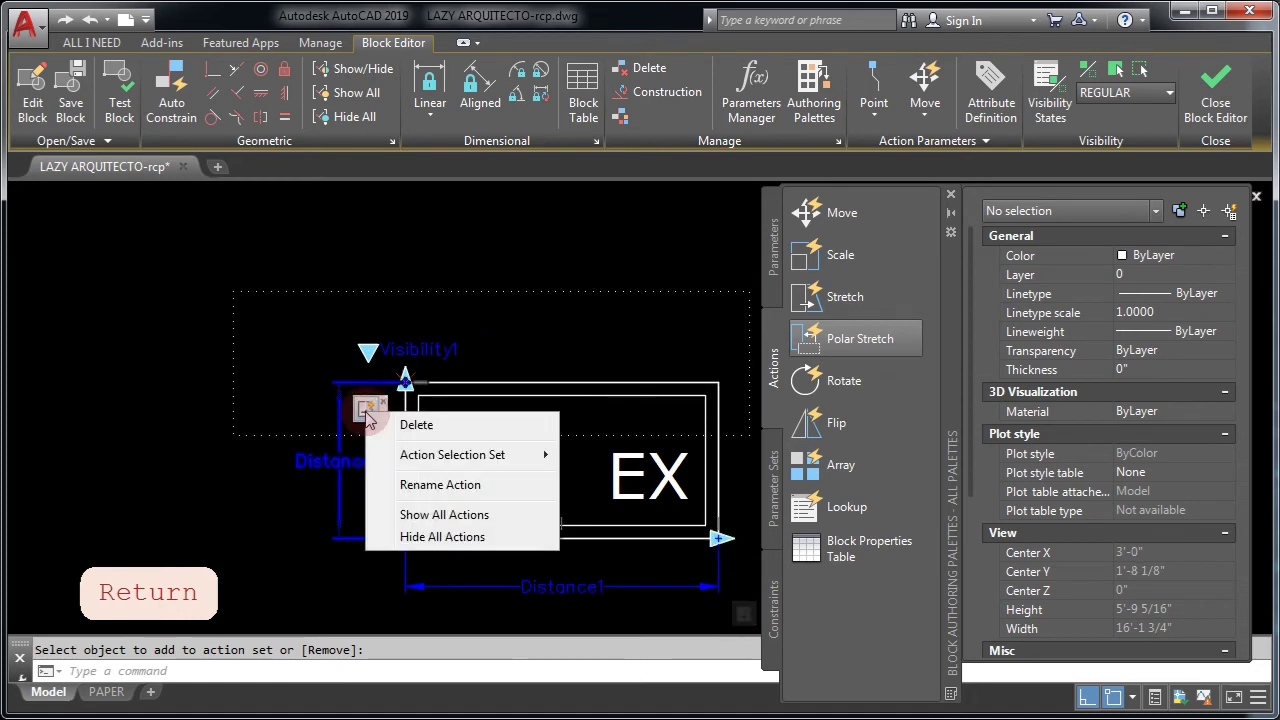
mouse_move(440, 454)
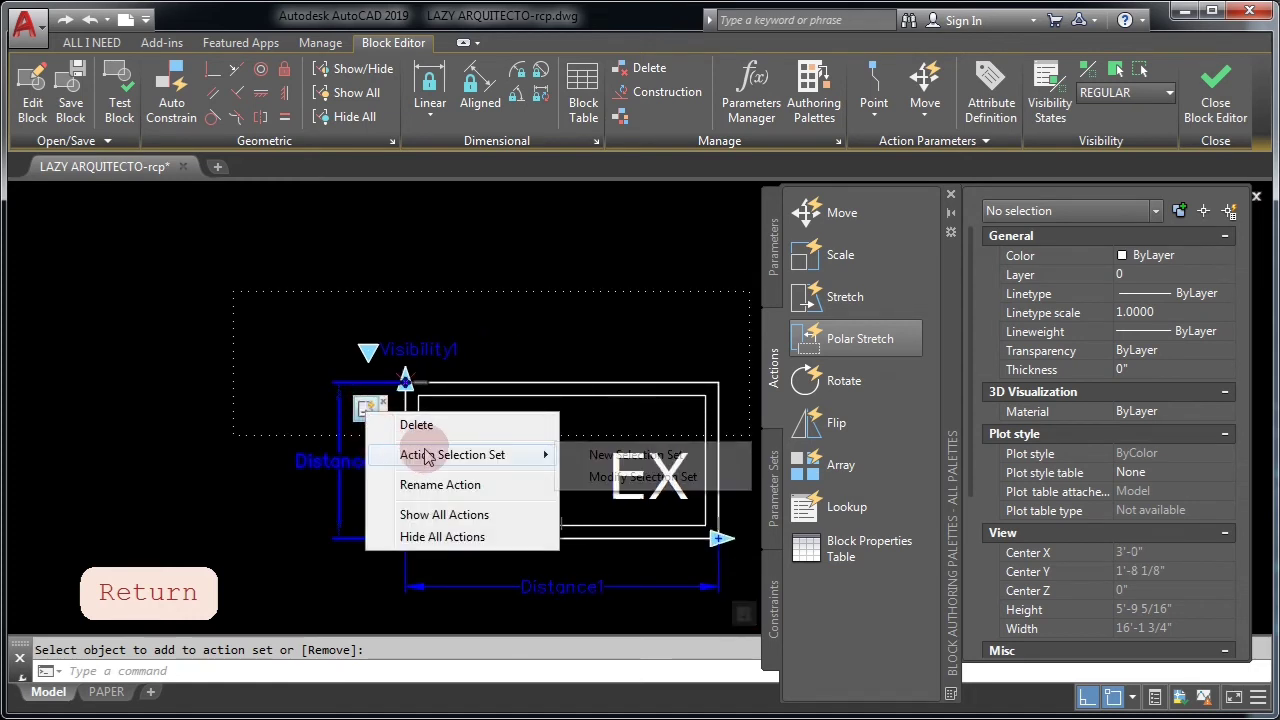
left_click(591, 484)
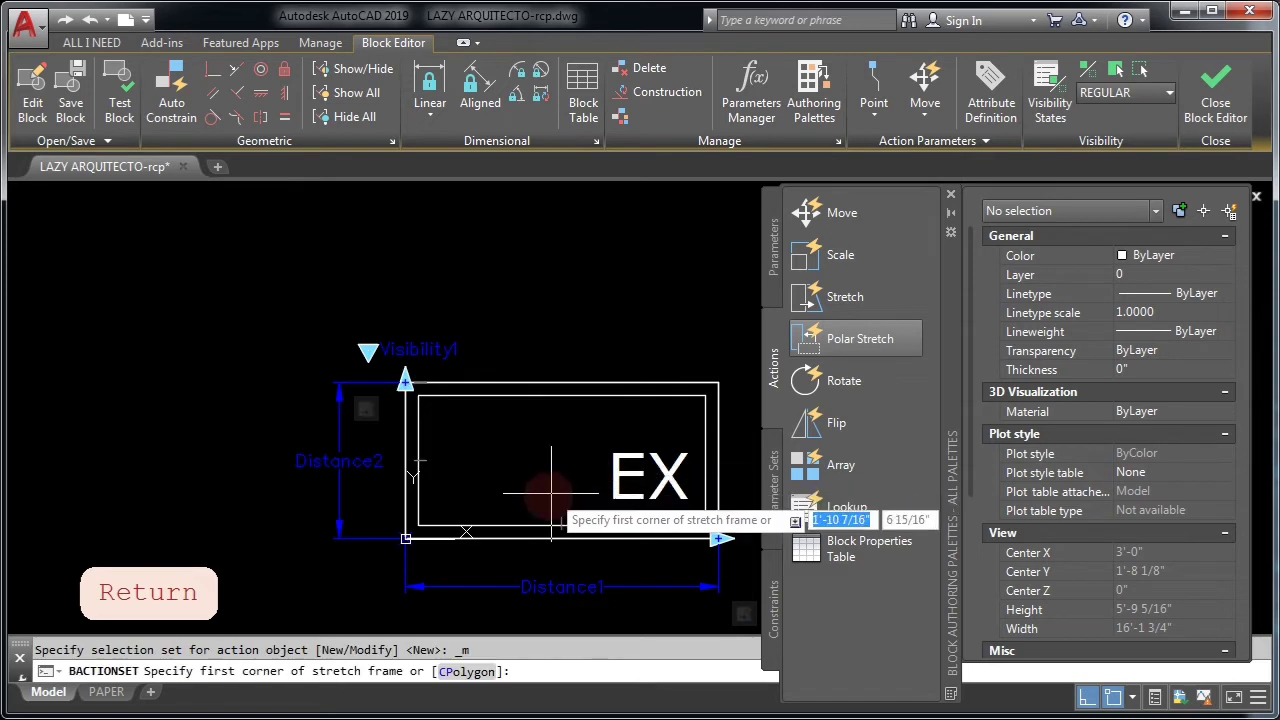
middle_click_drag(495, 530, 458, 534)
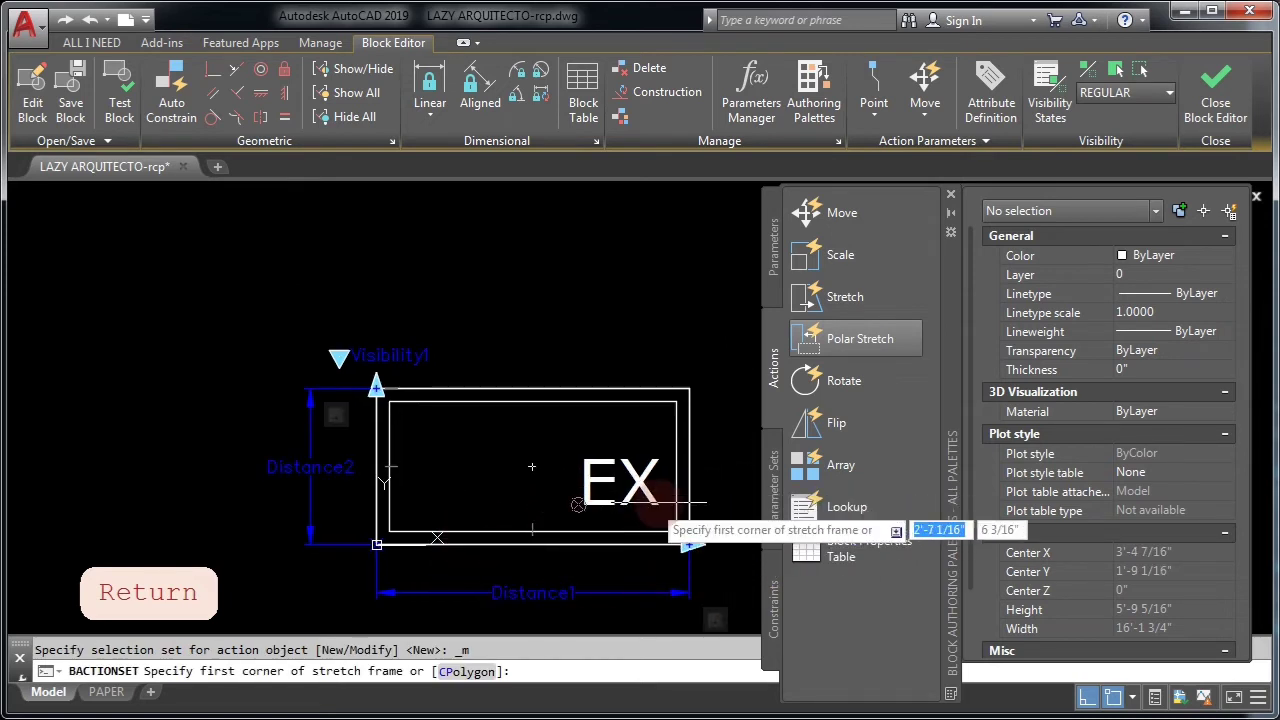
left_click(730, 458)
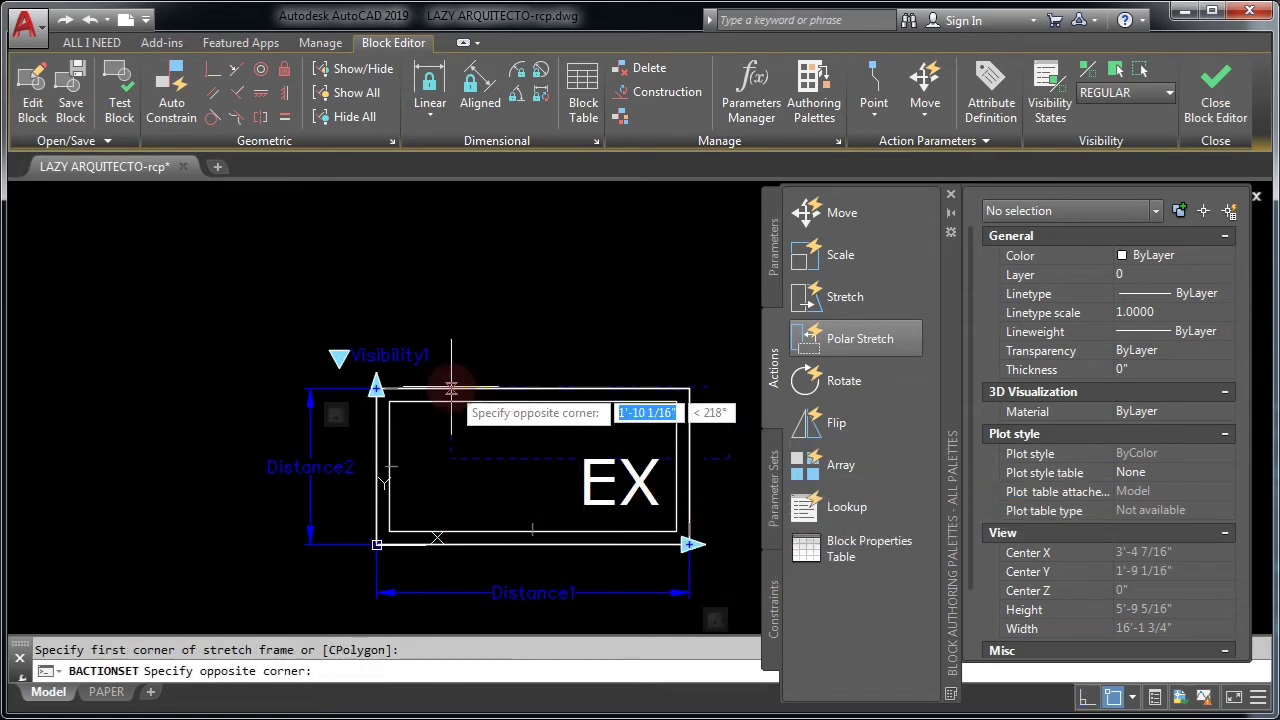
left_click(256, 288)
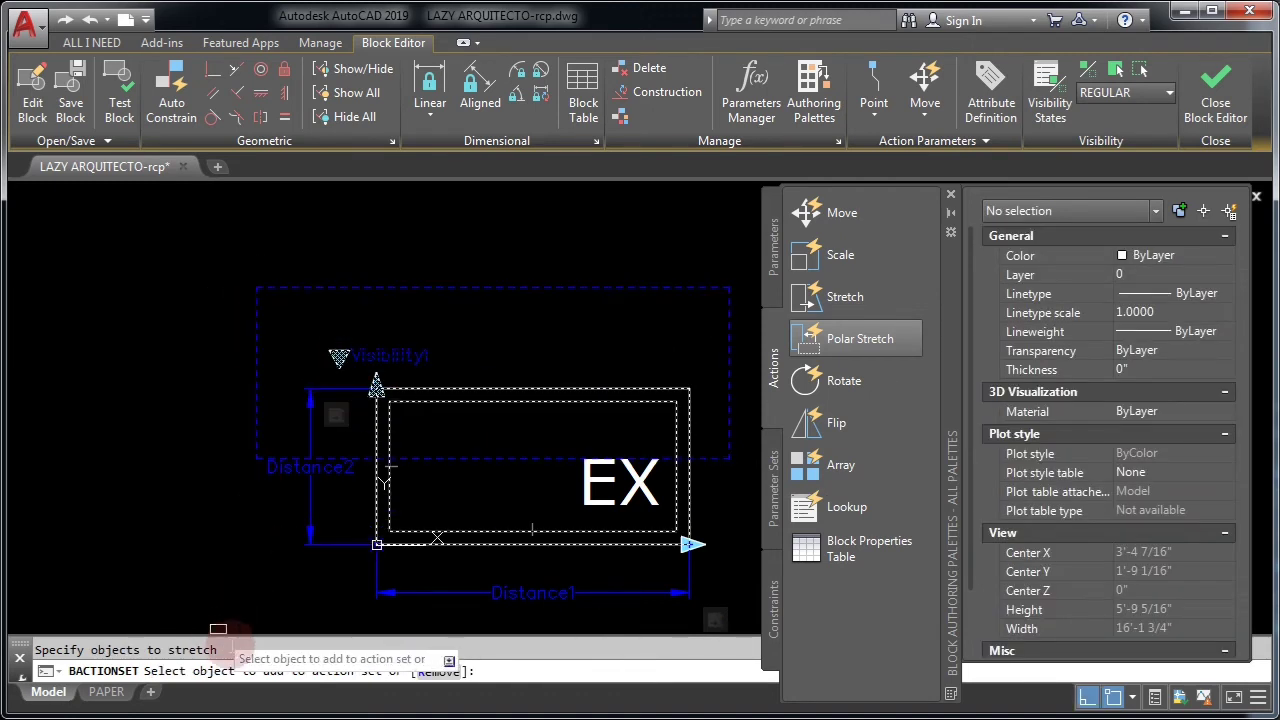
Add the fixture's top edge to the vertical stretch action and open Test Block
left_click(703, 416)
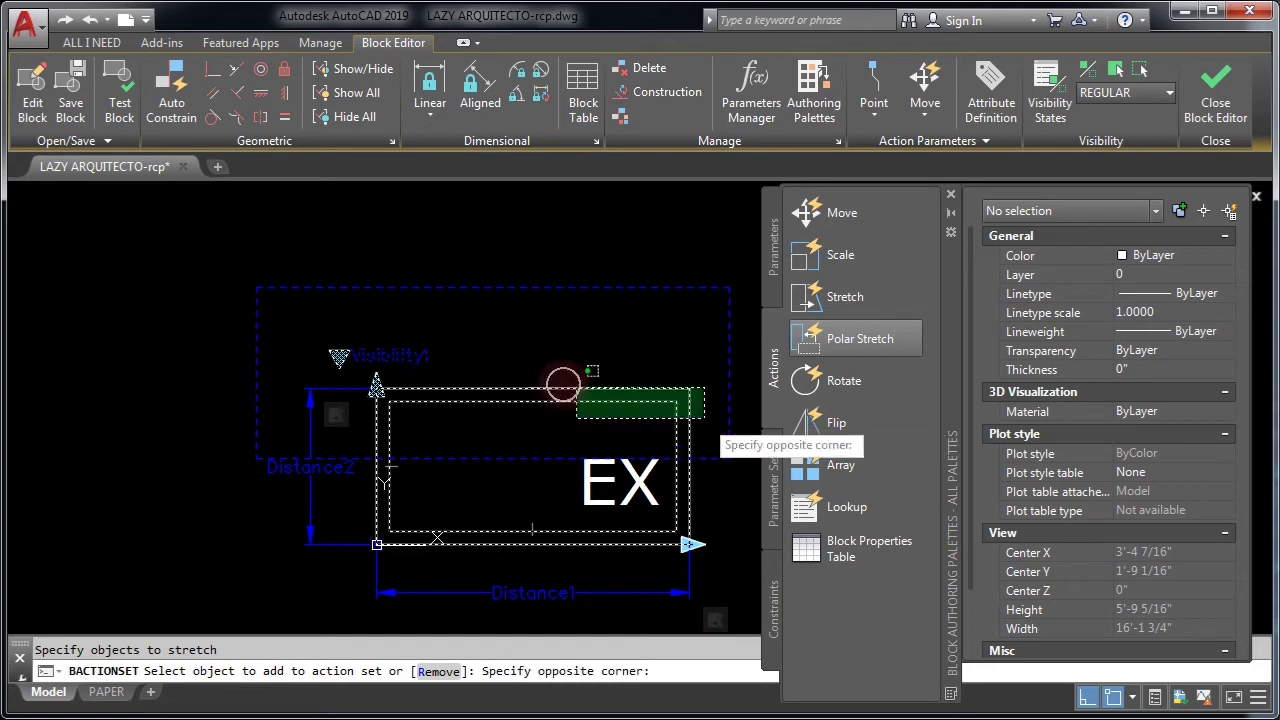
left_click(290, 323)
key("Return")
key("Return")
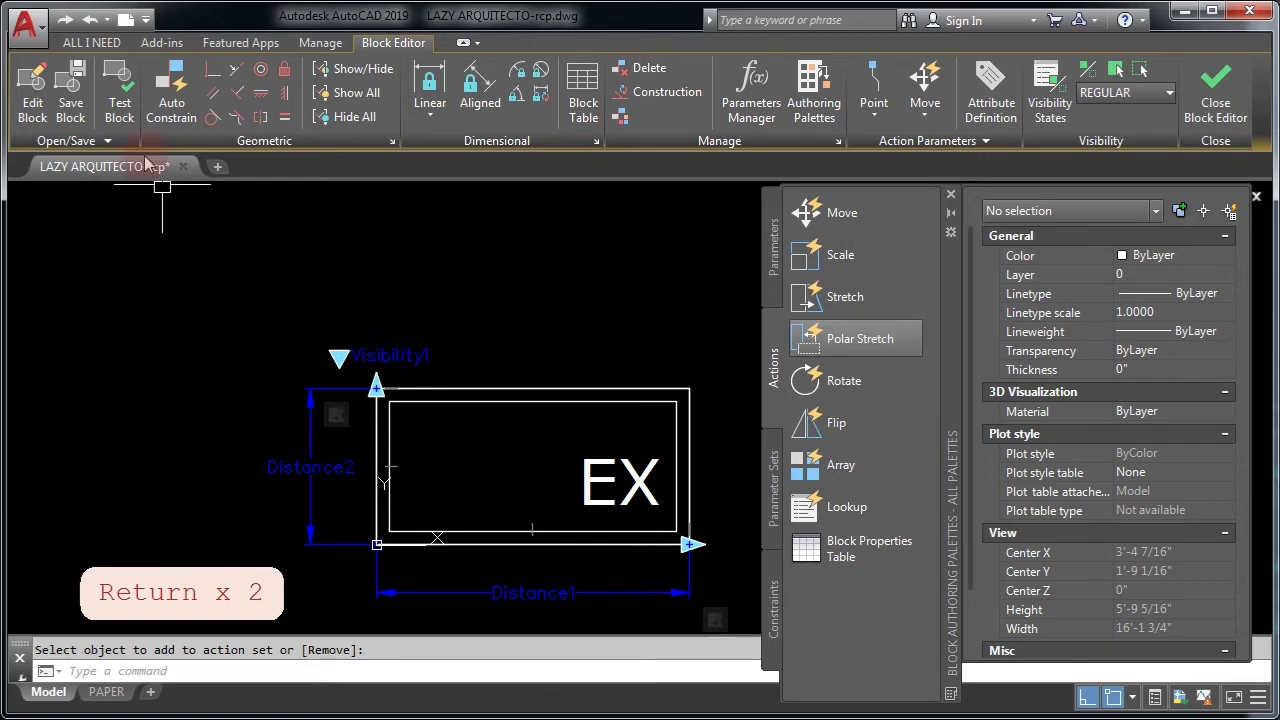
left_click(119, 104)
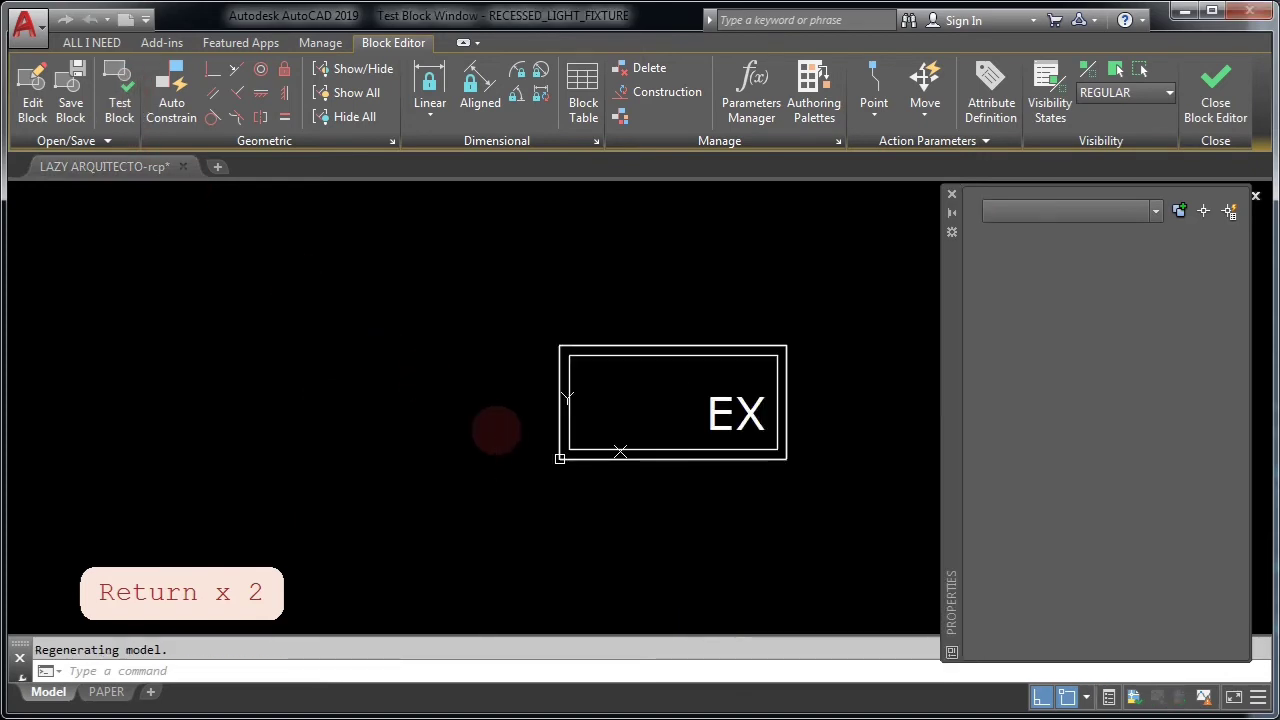
Widen the test fixture to the right with two stretches, then close the test window
middle_click_drag(623, 414, 577, 446)
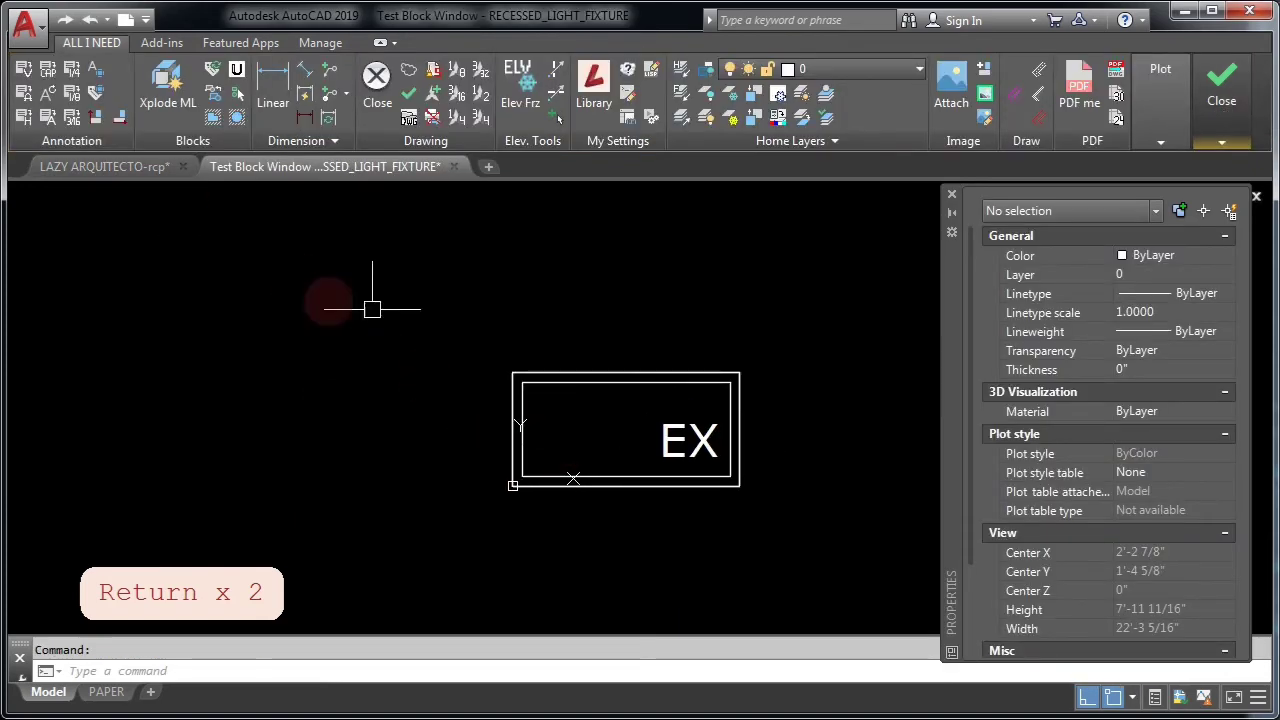
left_click(626, 386)
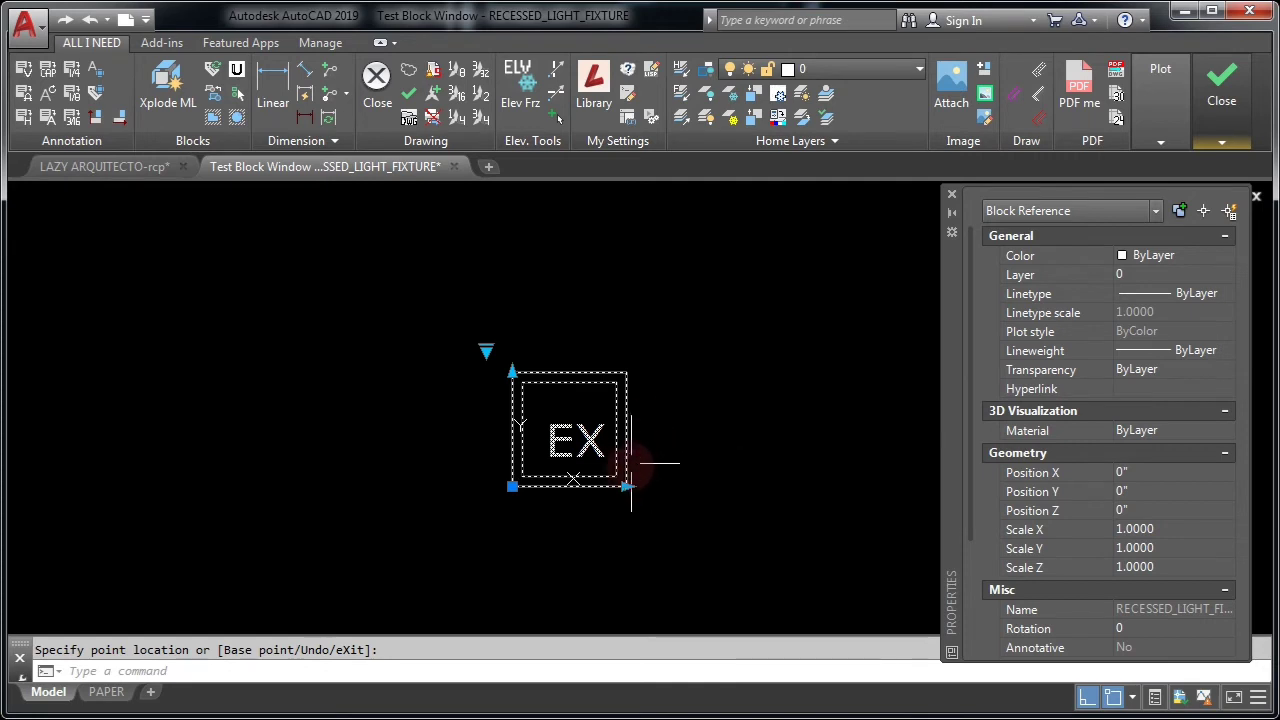
left_click(626, 486)
left_click(738, 487)
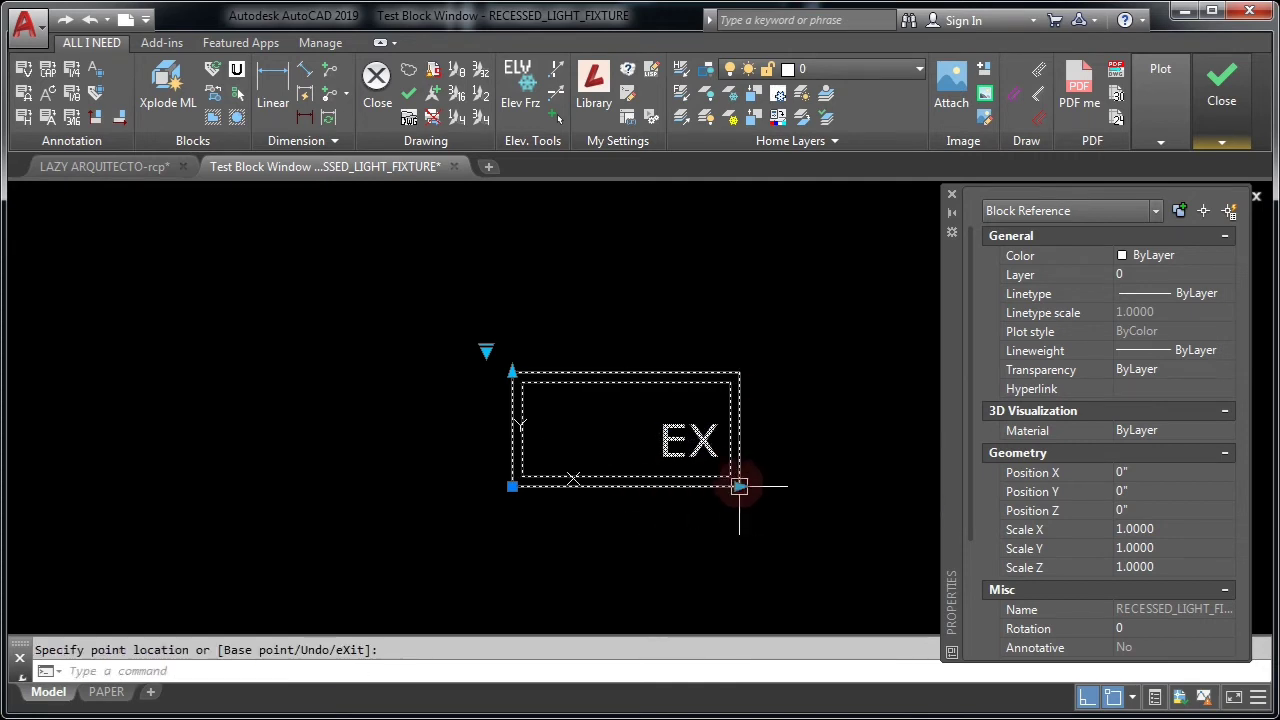
left_click(738, 487)
left_click(866, 486)
middle_click_drag(866, 486, 711, 506)
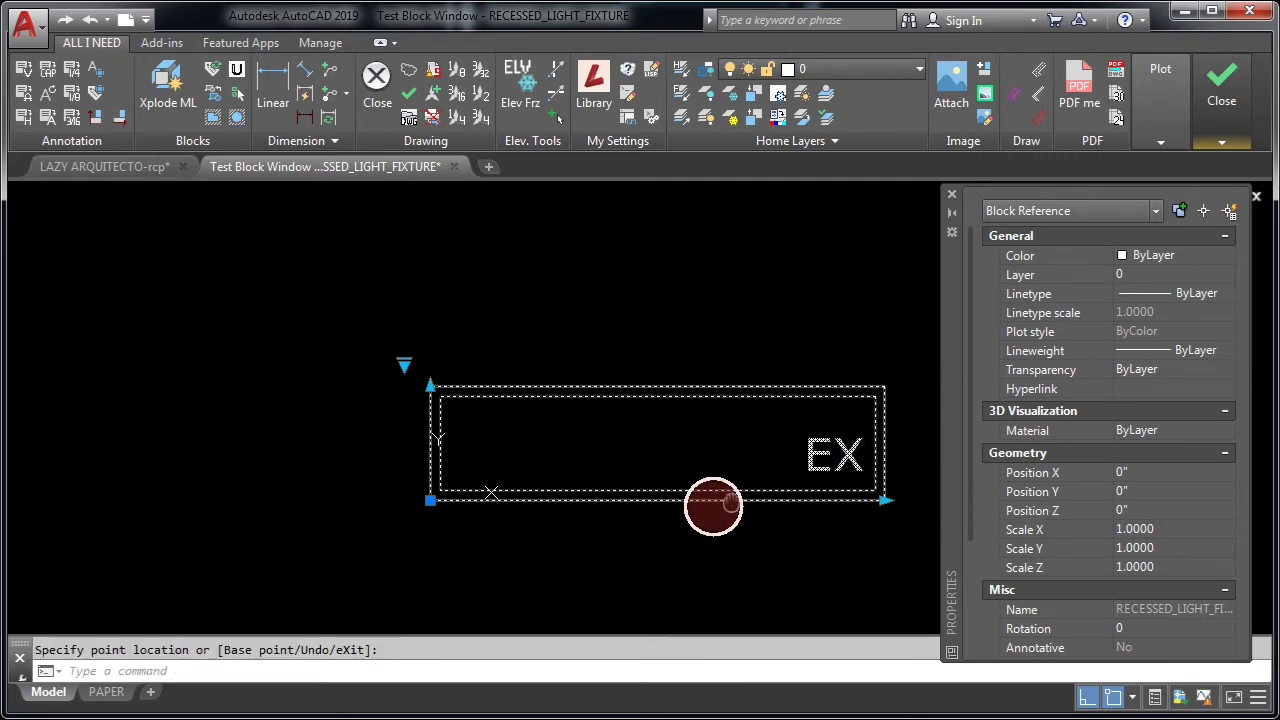
left_click(720, 489)
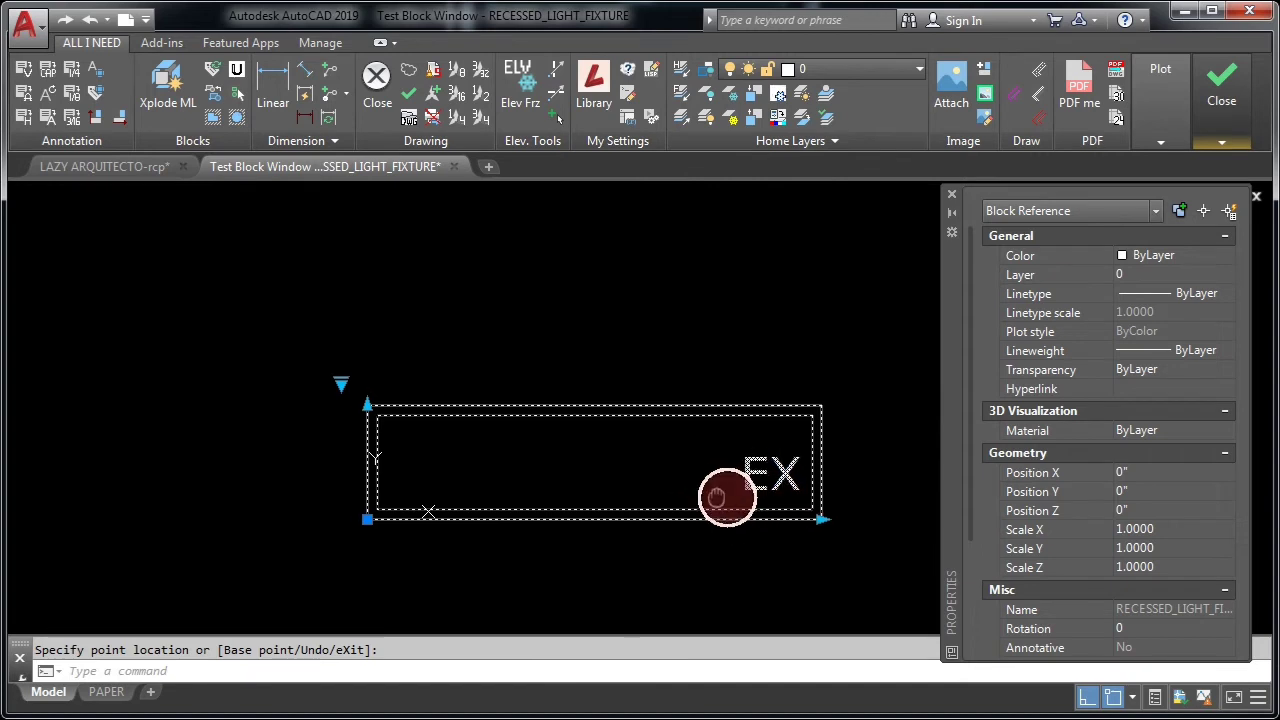
left_click(1224, 115)
left_click(1222, 202)
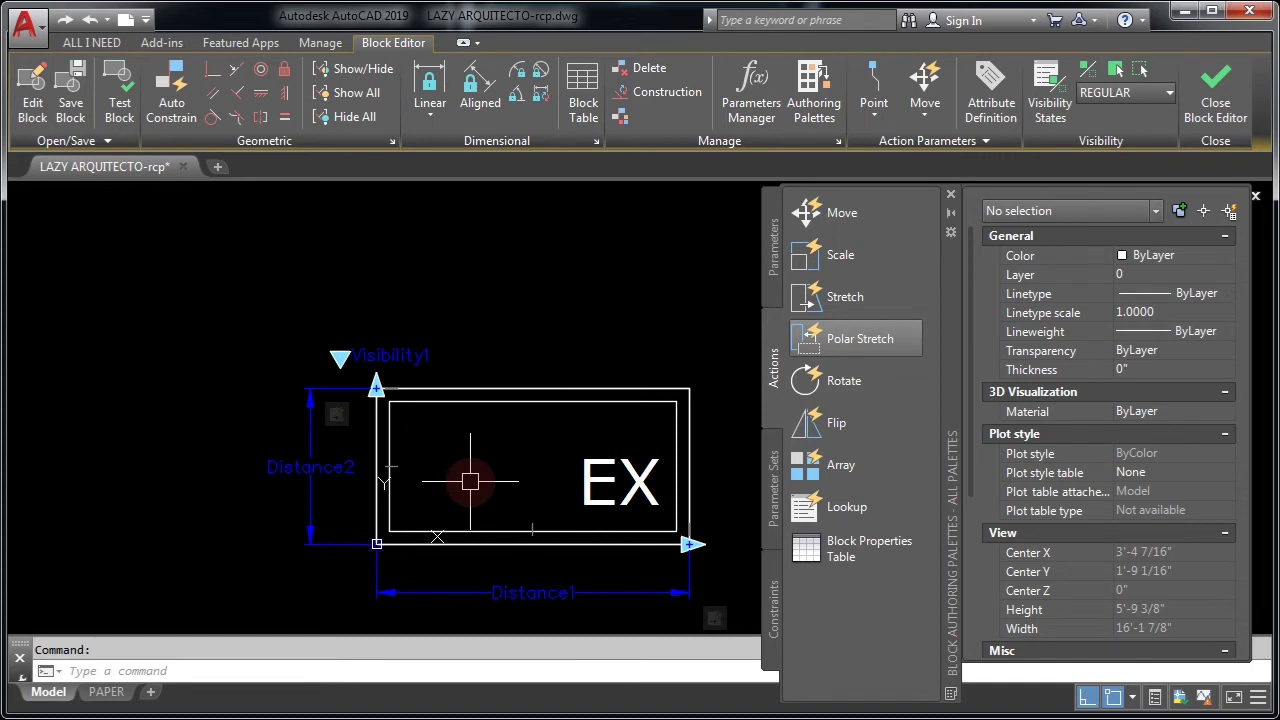
Place a Point parameter (Position1) on the EX attribute text
scroll(500, 474, "up", 1)
scroll(511, 474, "down", 1)
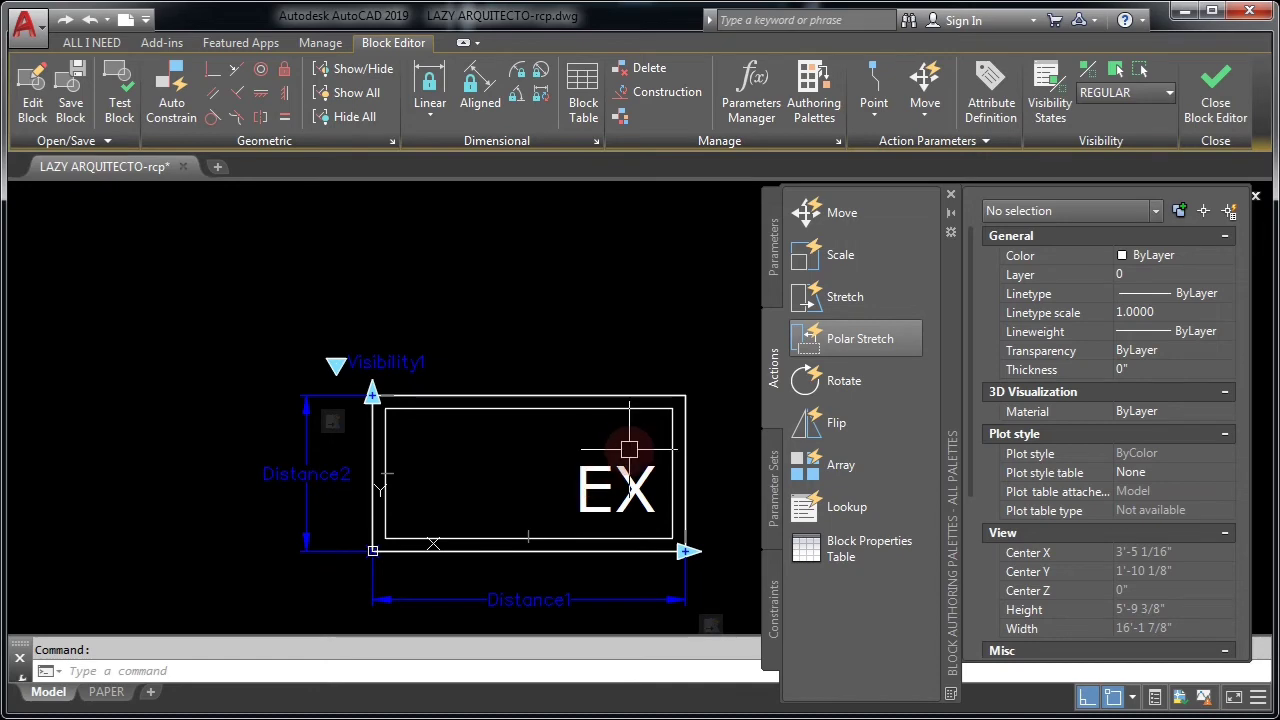
left_click(597, 494)
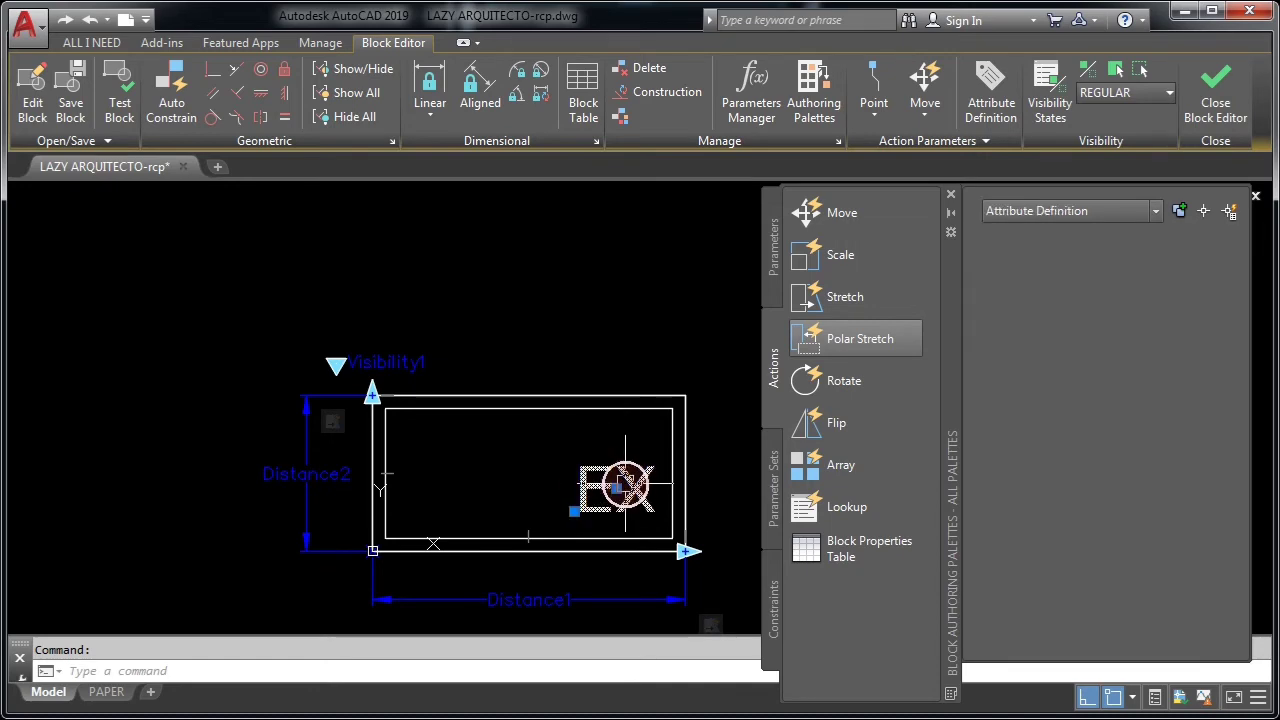
key("Escape")
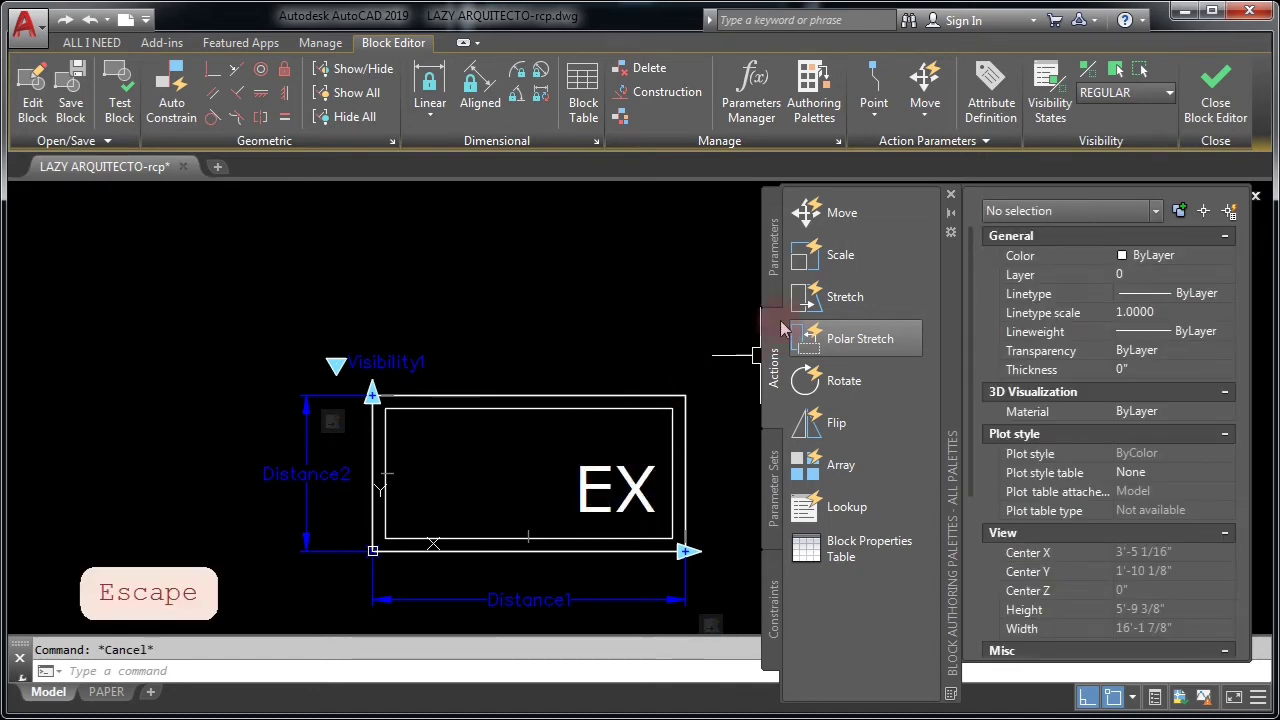
left_click(773, 262)
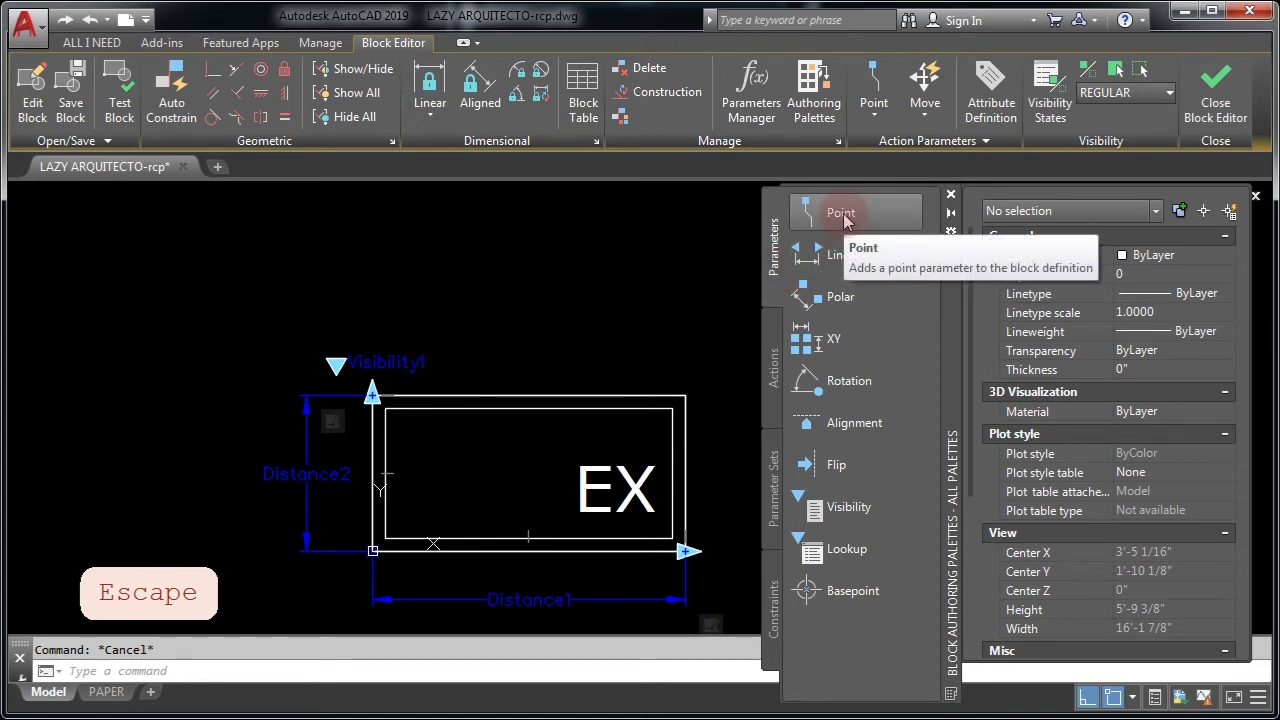
left_click(843, 216)
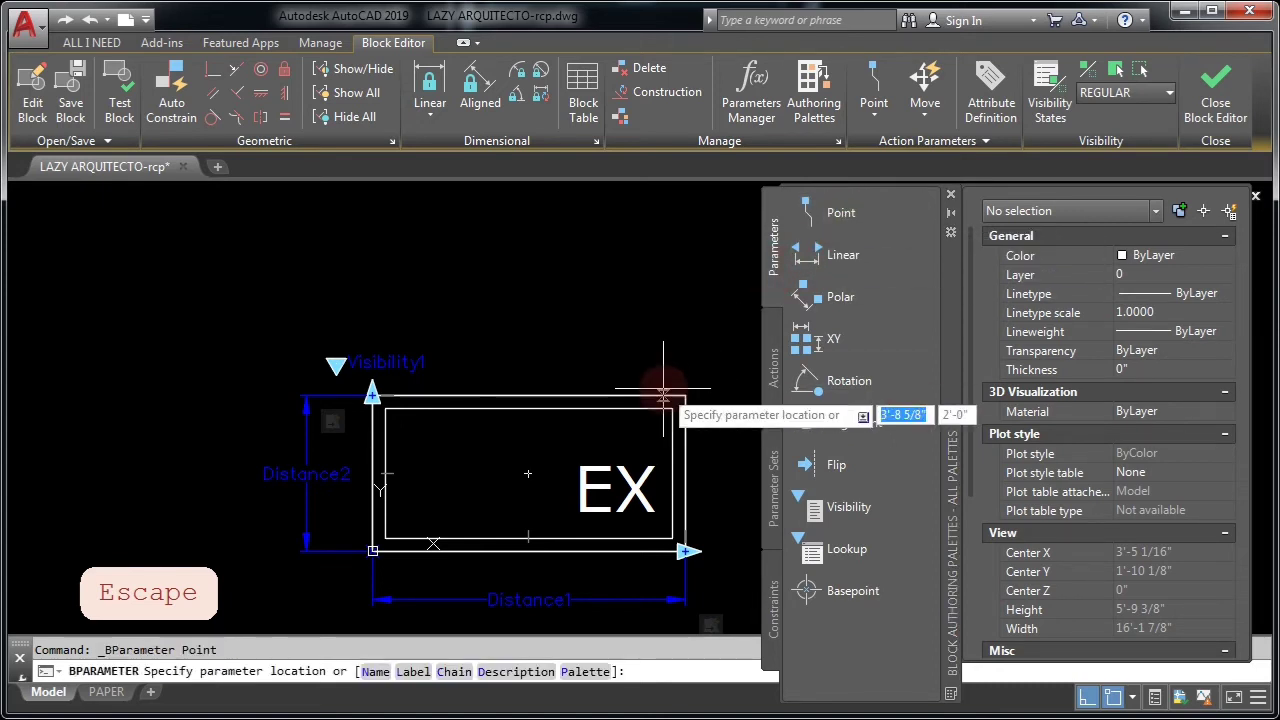
middle_click_drag(650, 491, 592, 470)
scroll(600, 470, "up", 3)
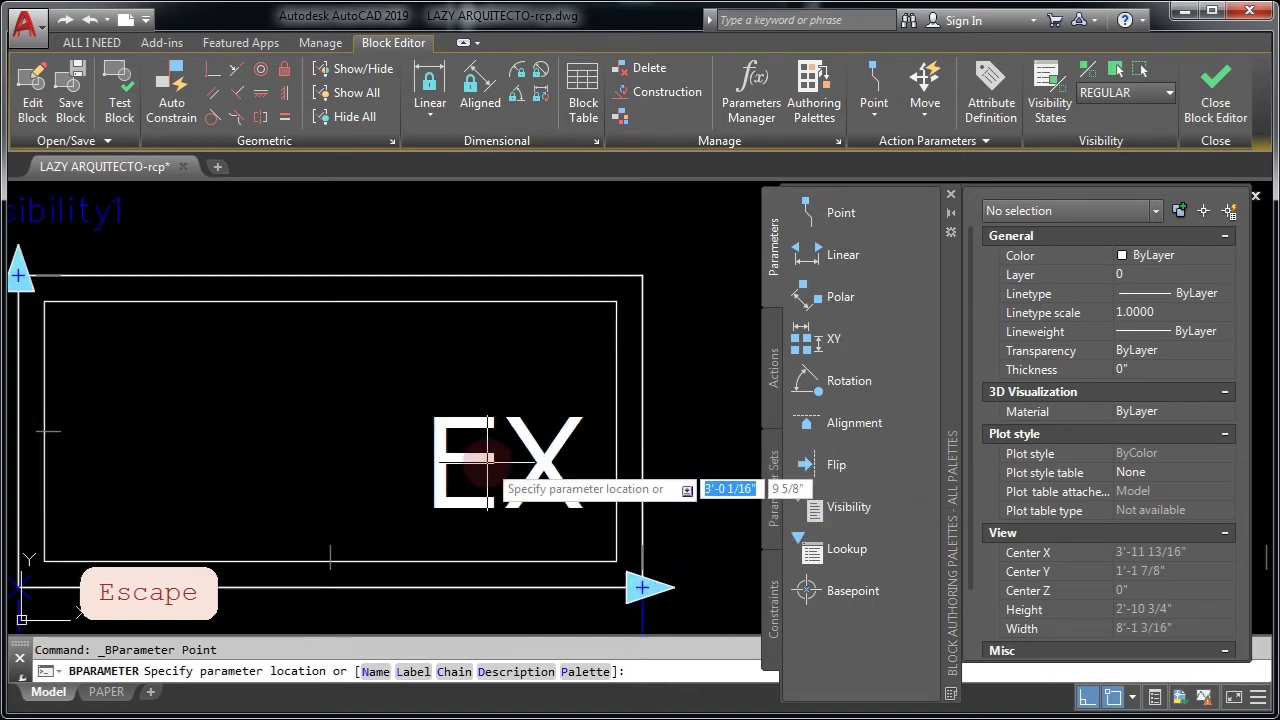
middle_click_drag(541, 460, 599, 453)
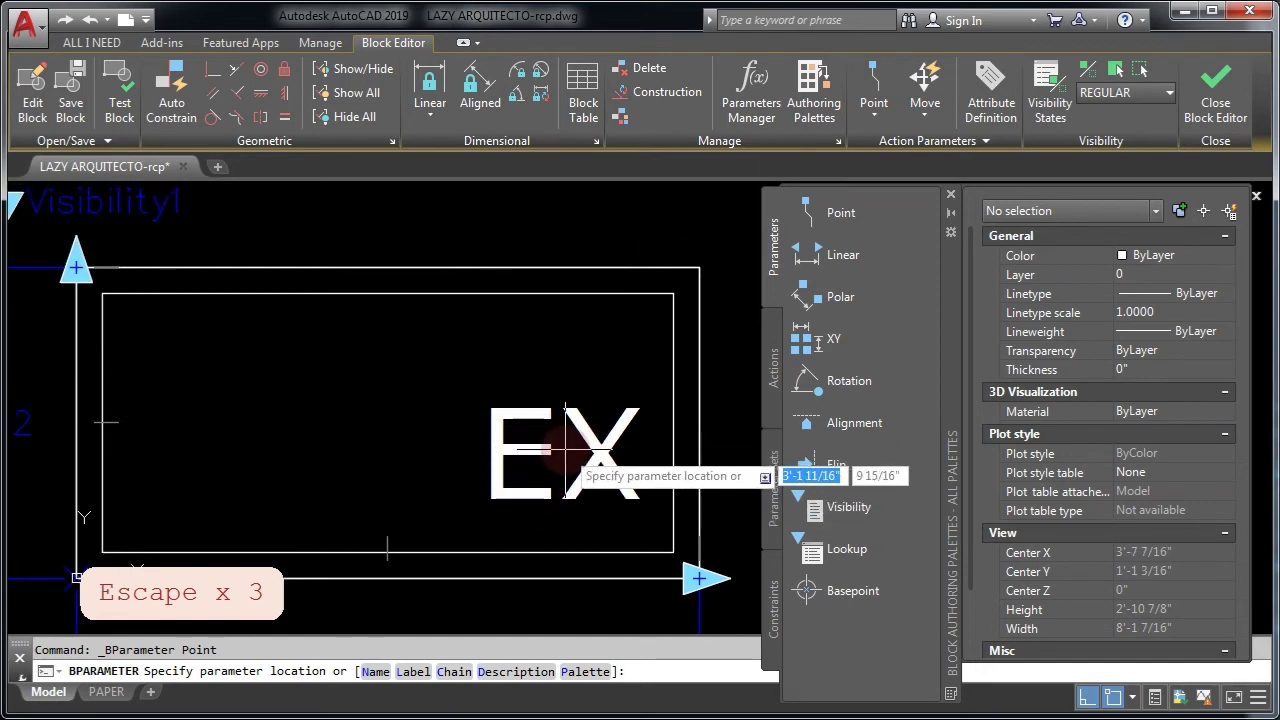
left_click(566, 455)
scroll(545, 470, "down", 3)
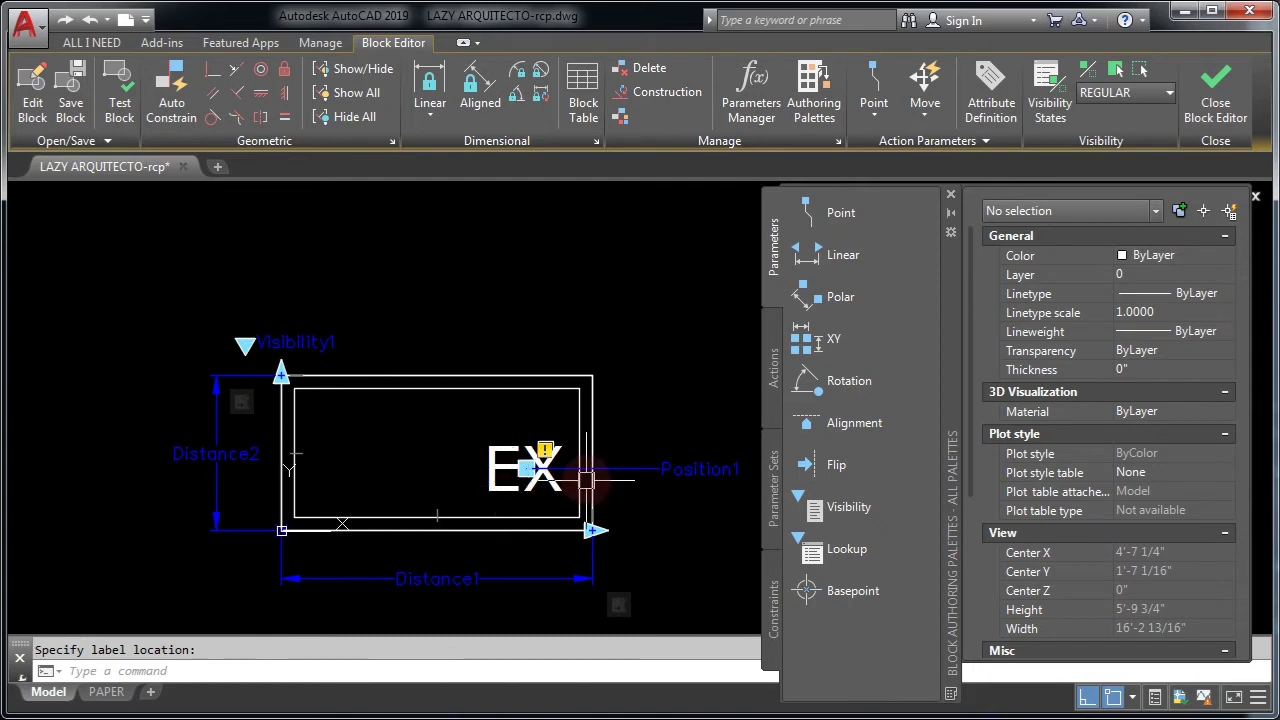
Add a Move action on Position1 that moves the EX label, then open Test Block
left_click(776, 366)
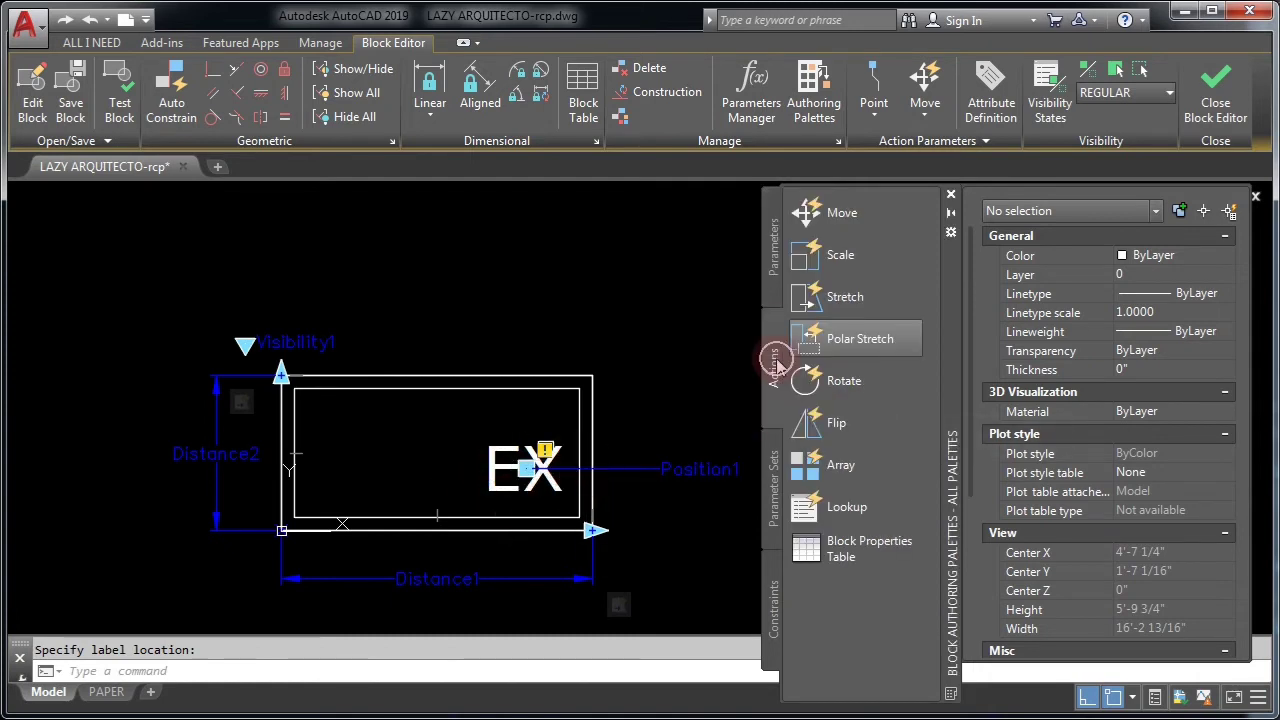
left_click(818, 212)
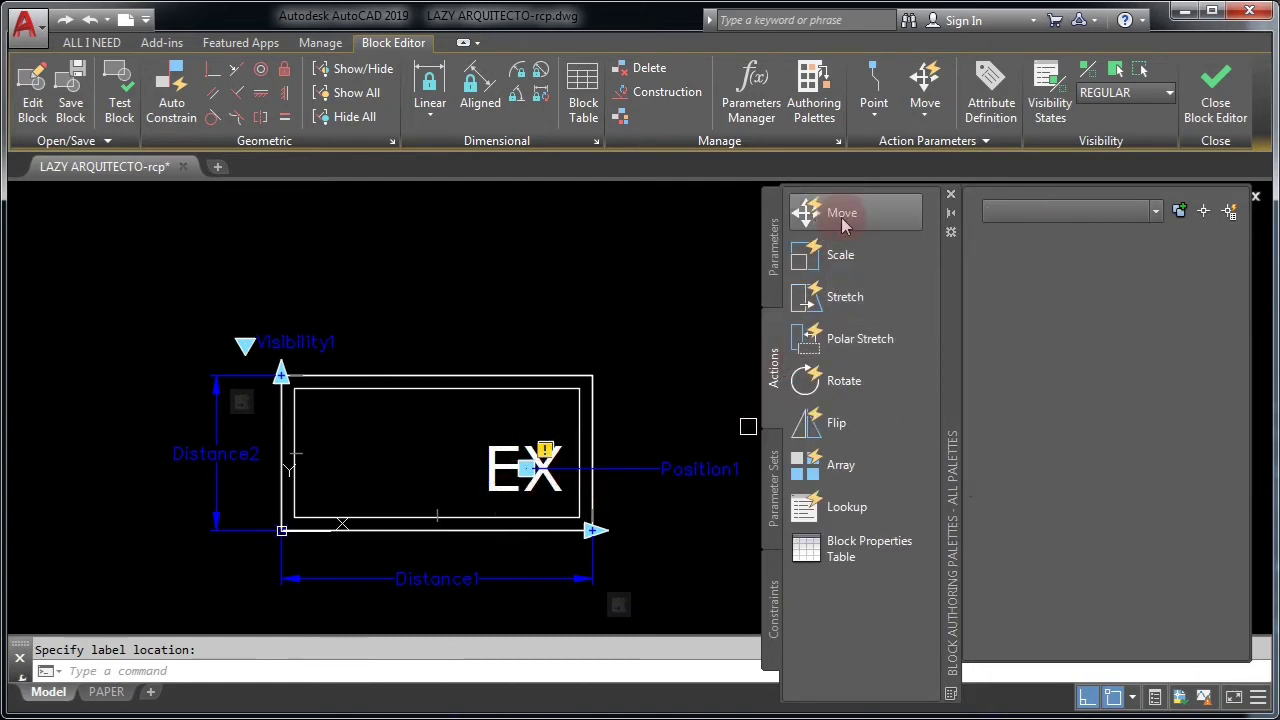
left_click(685, 462)
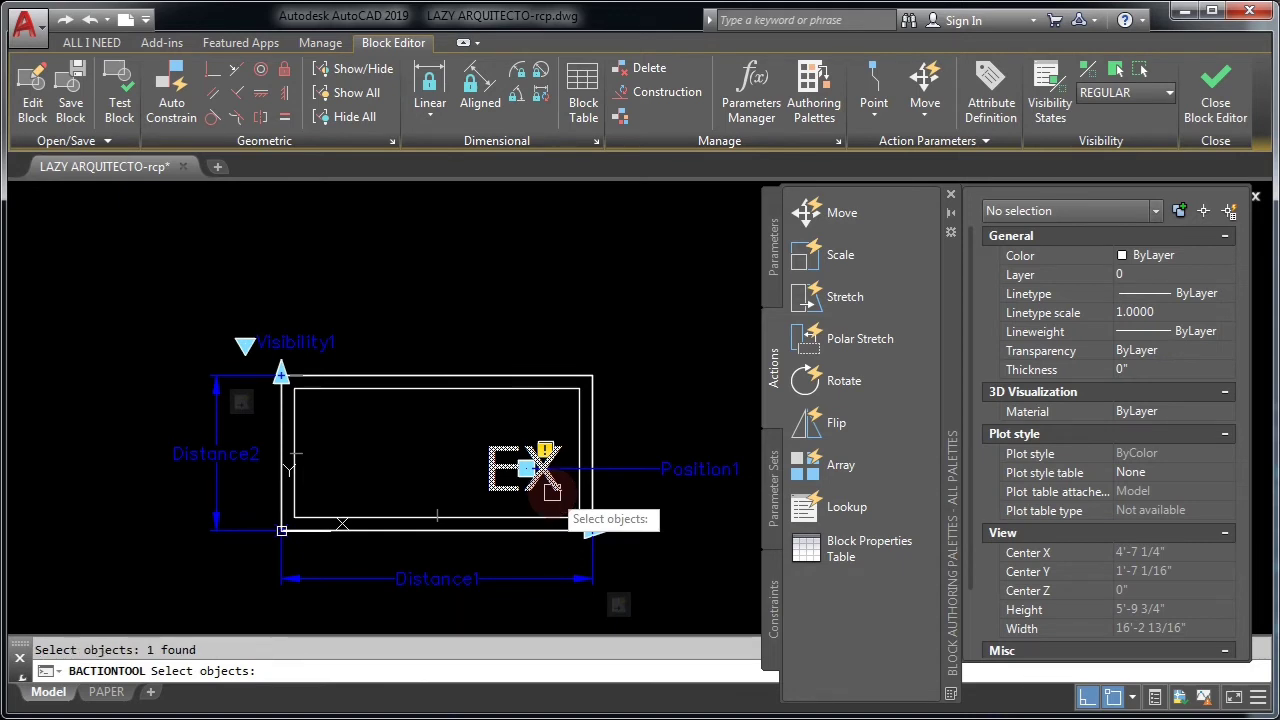
key("Return")
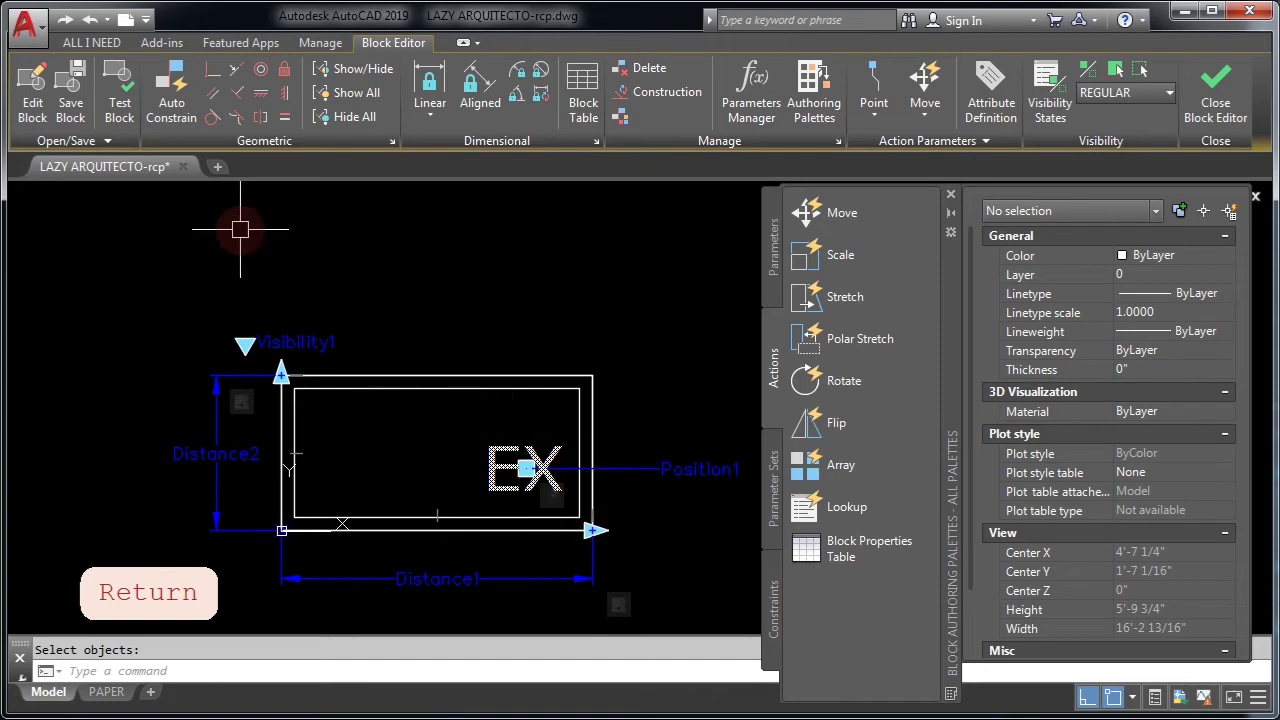
left_click(122, 110)
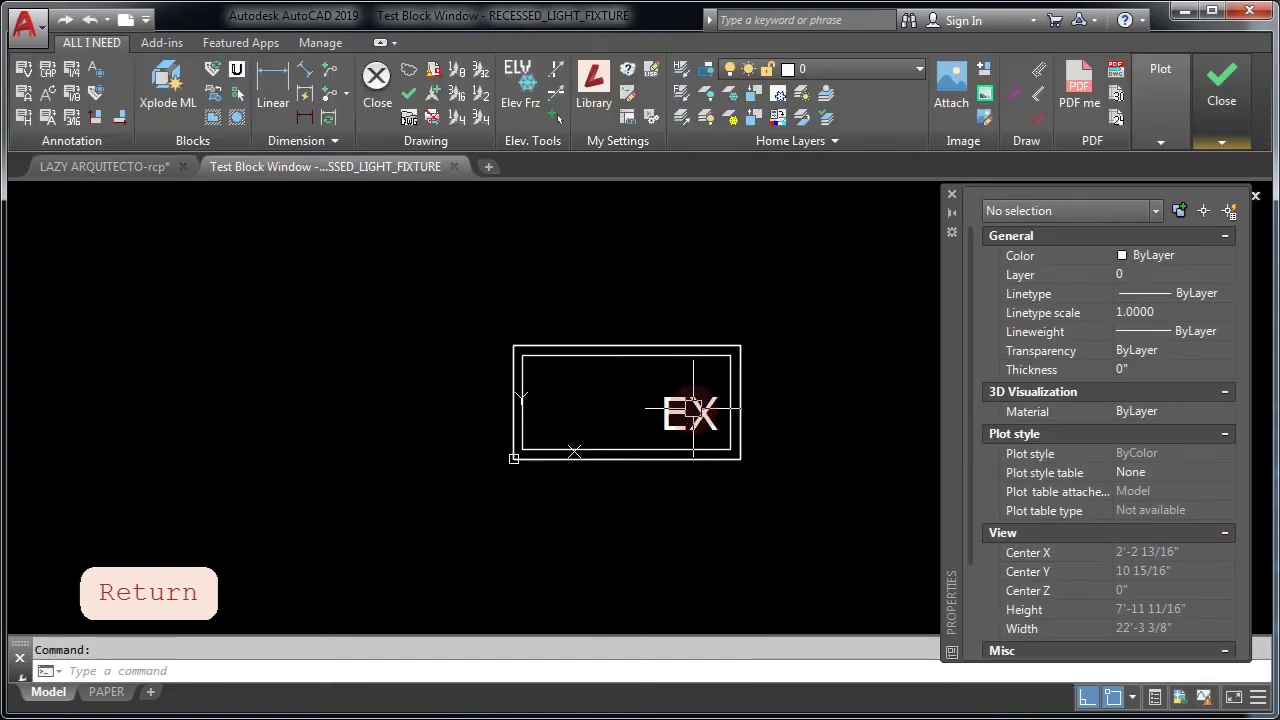
Move the EX label above the test fixture, then undo the move
left_click(693, 410)
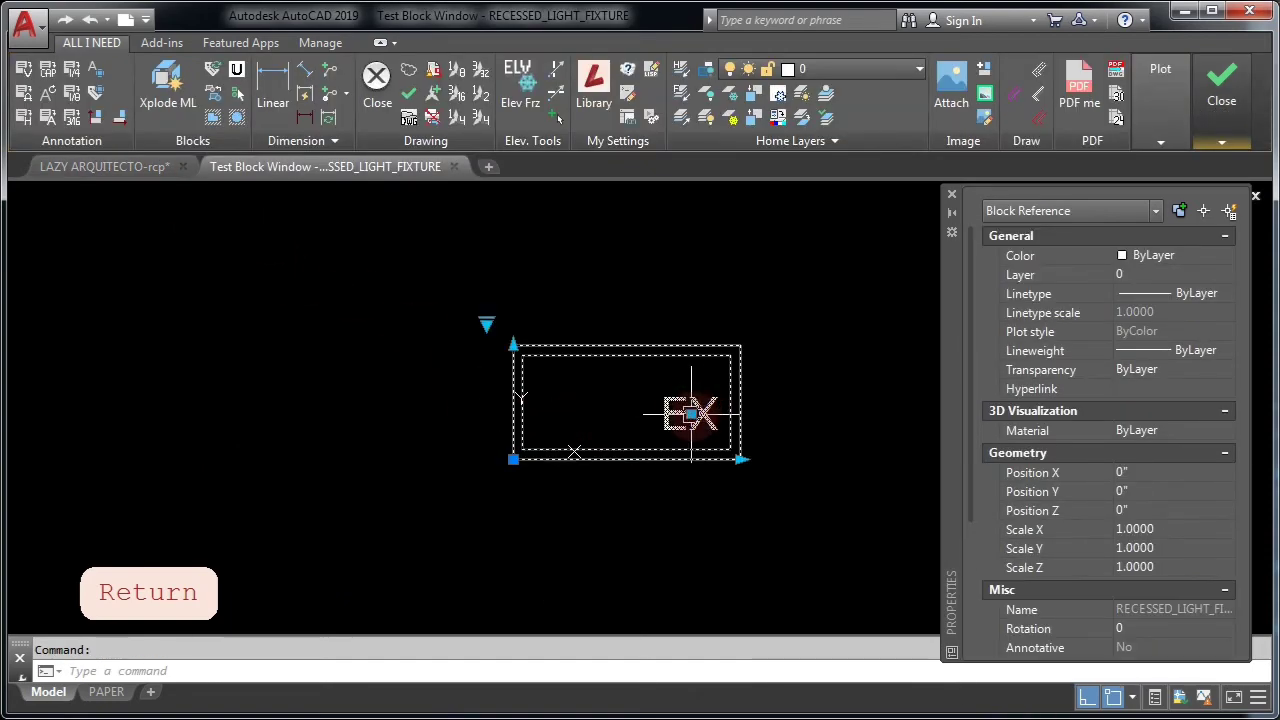
left_click(691, 413)
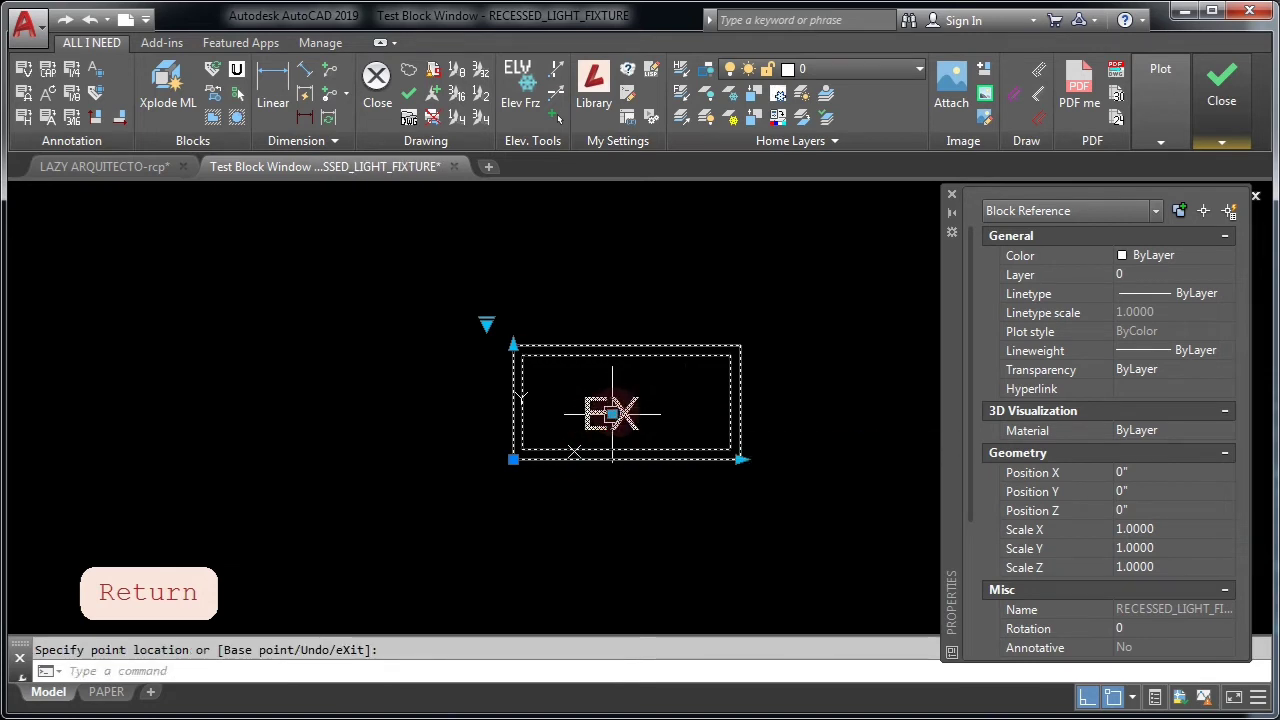
left_click(612, 302)
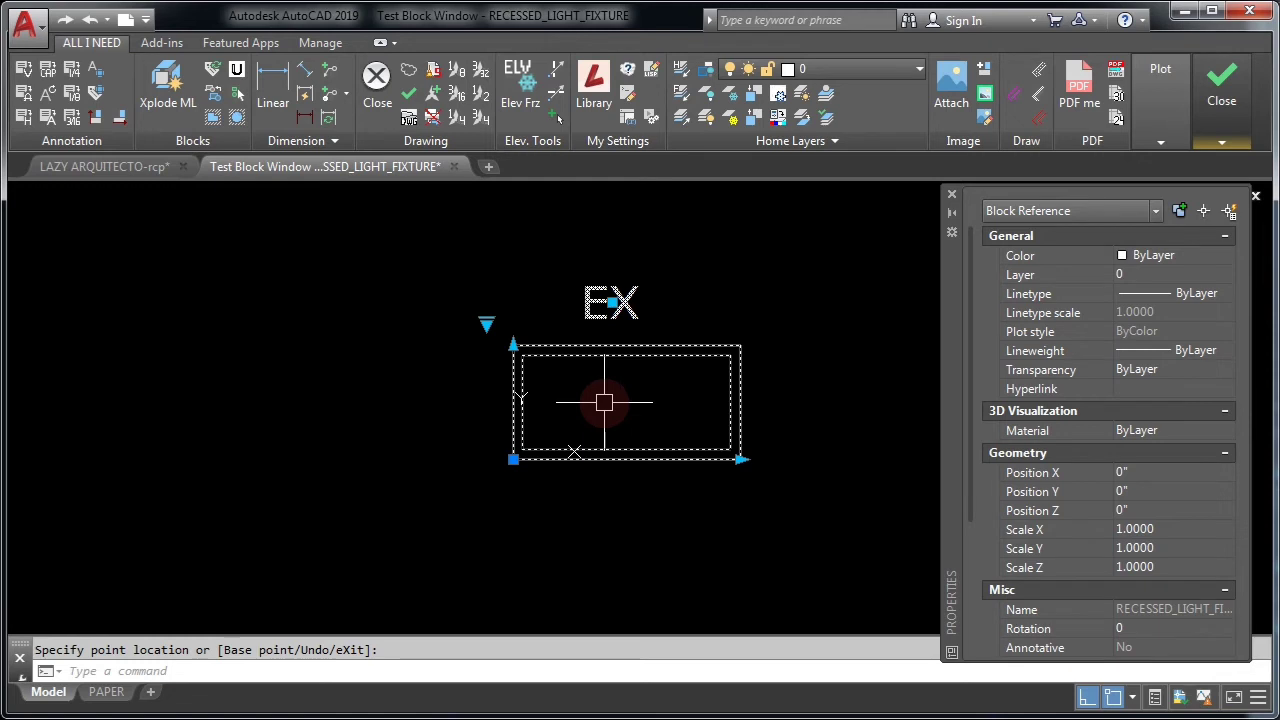
key("ctrl+z")
key("ctrl+z")
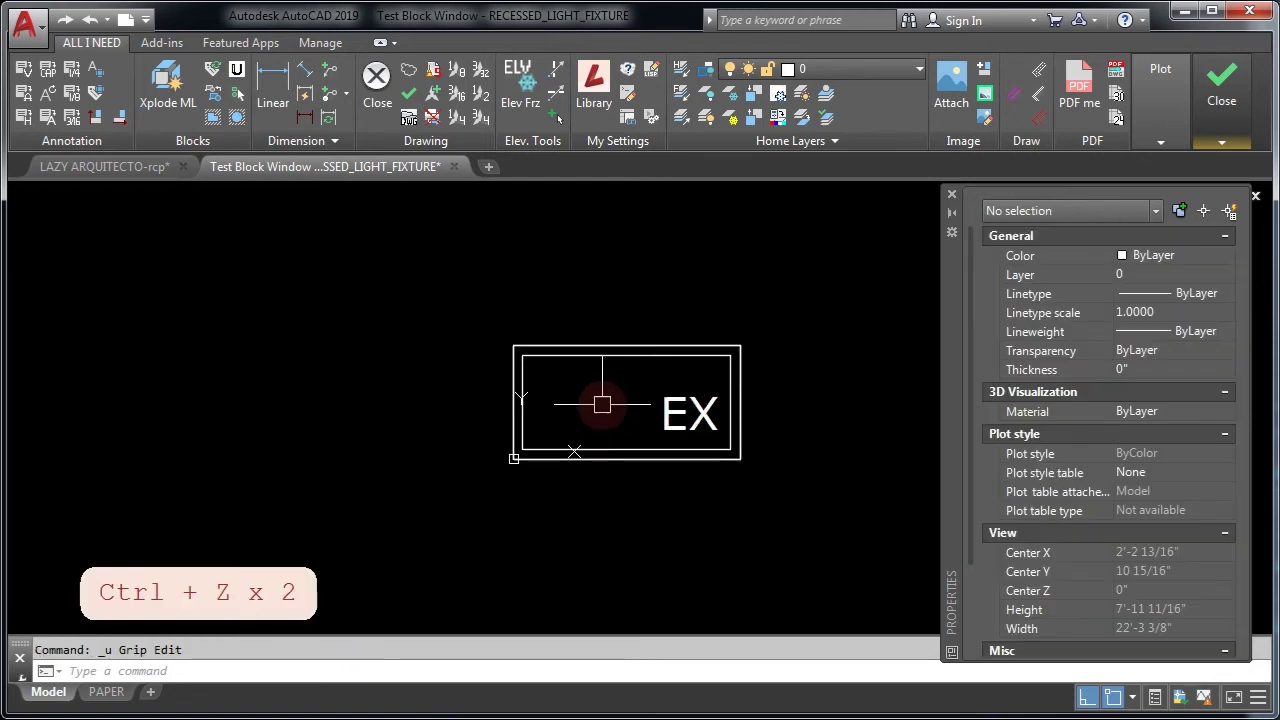
Lower the fixture's top, widen it rightward, raise EX above the box, then close the test
left_click(517, 363)
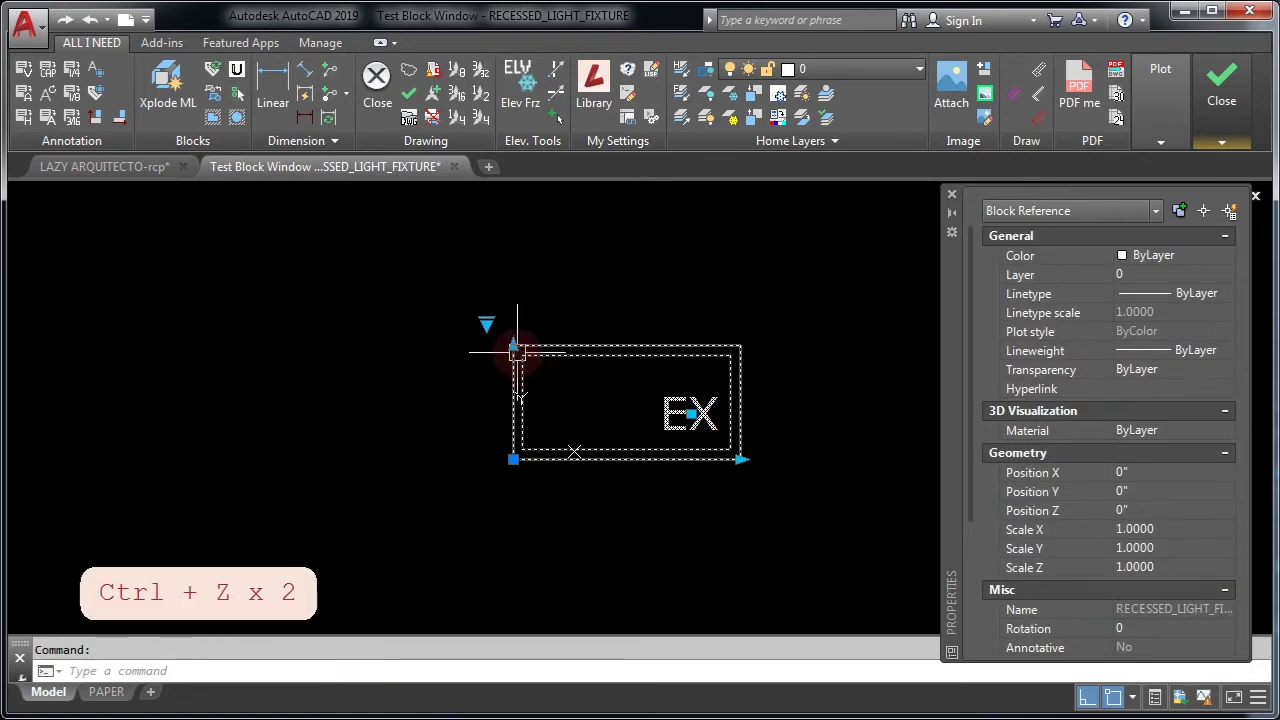
left_click(513, 345)
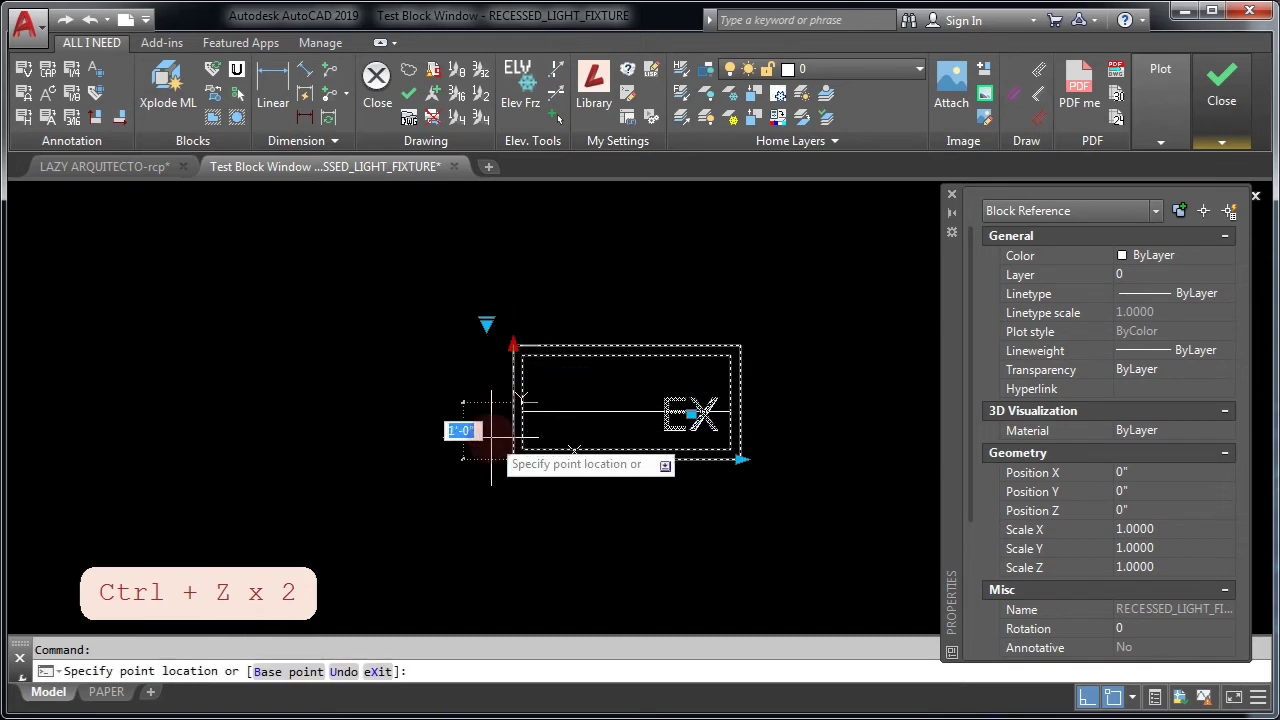
left_click(482, 436)
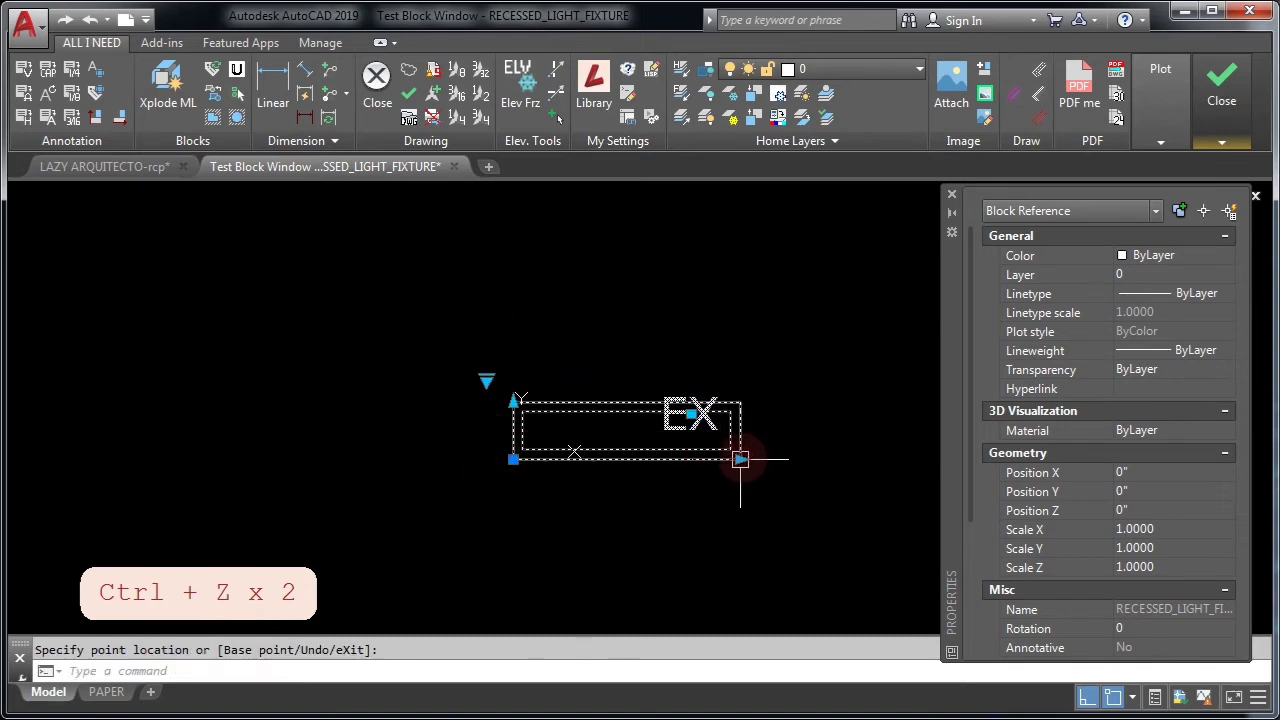
middle_click_drag(814, 466, 626, 511)
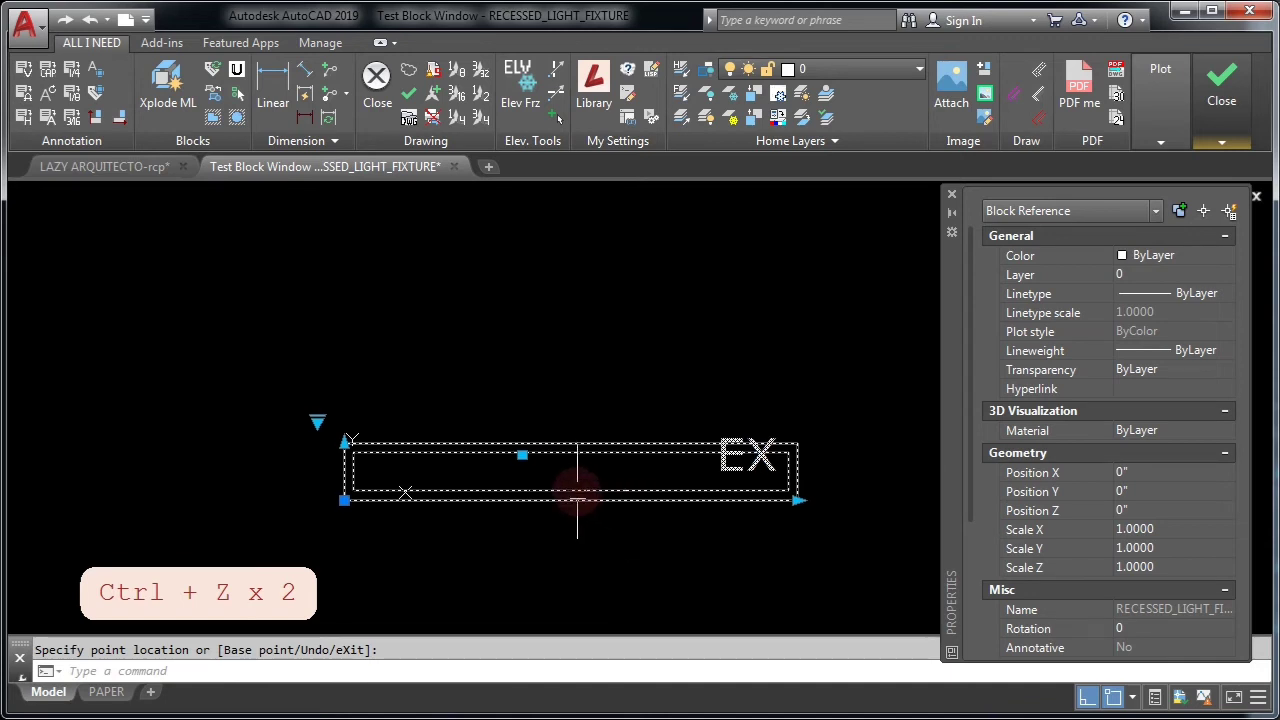
left_click(522, 455)
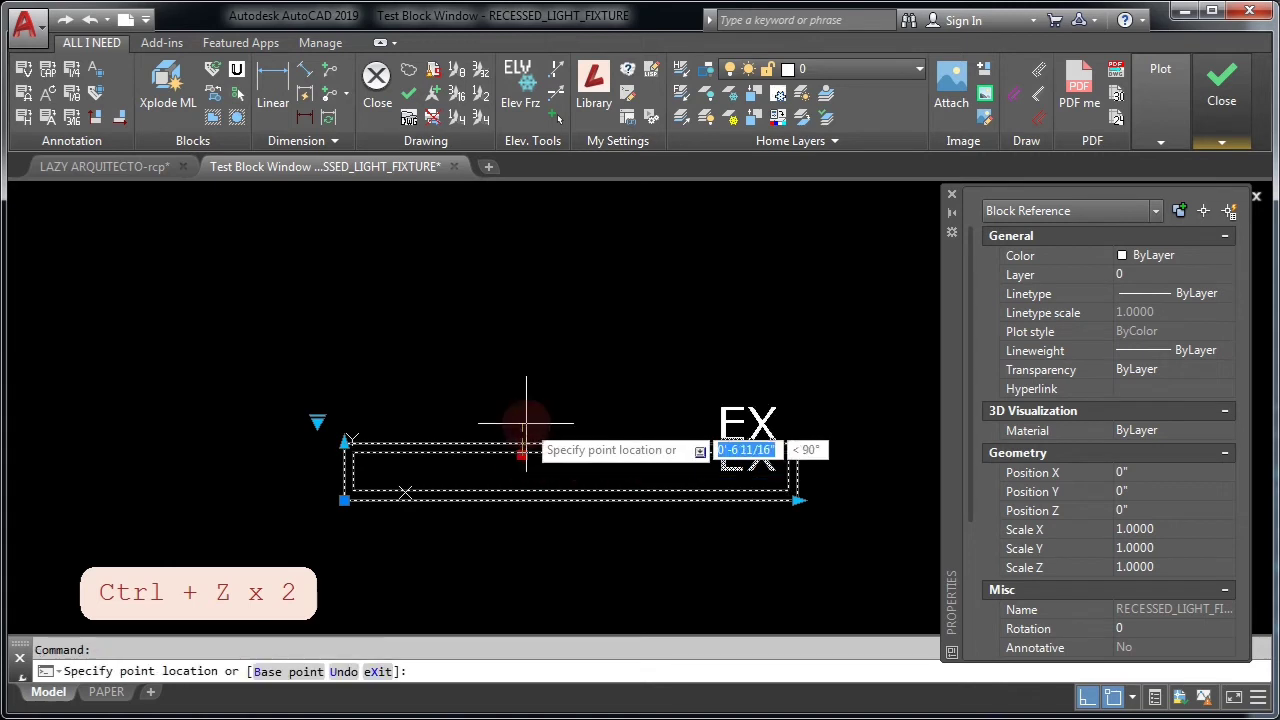
left_click(523, 408)
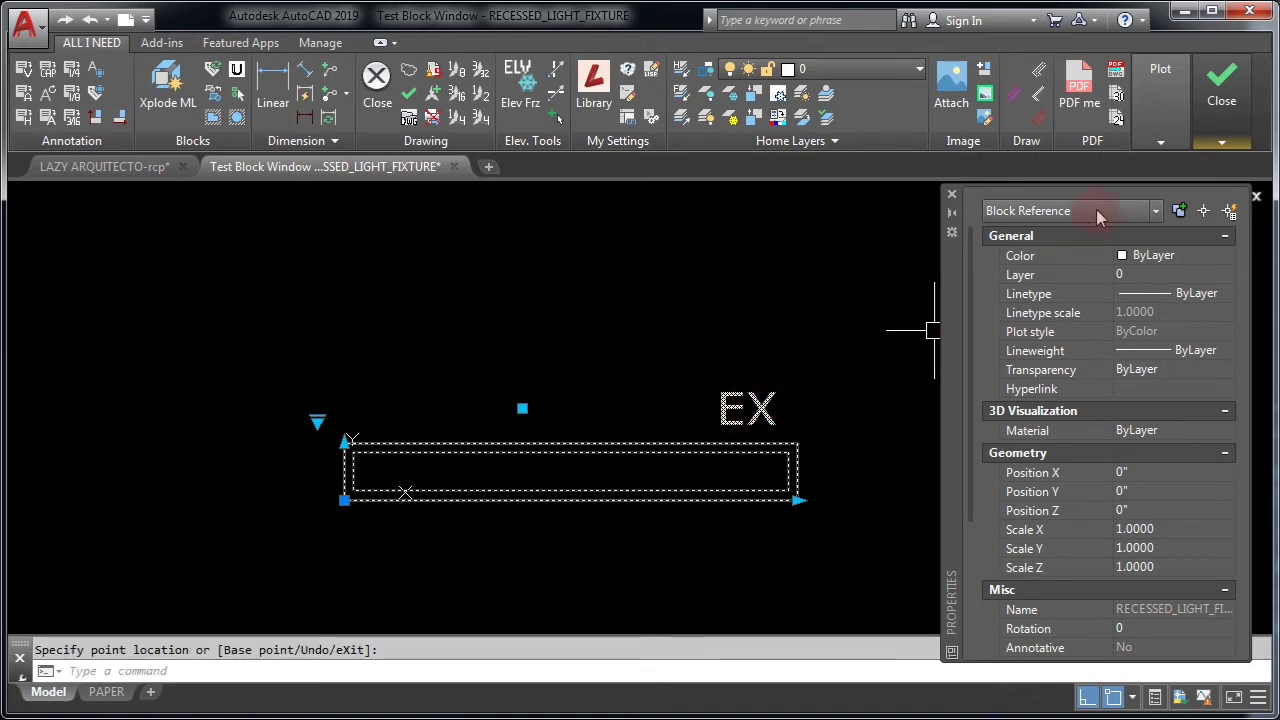
left_click(1205, 112)
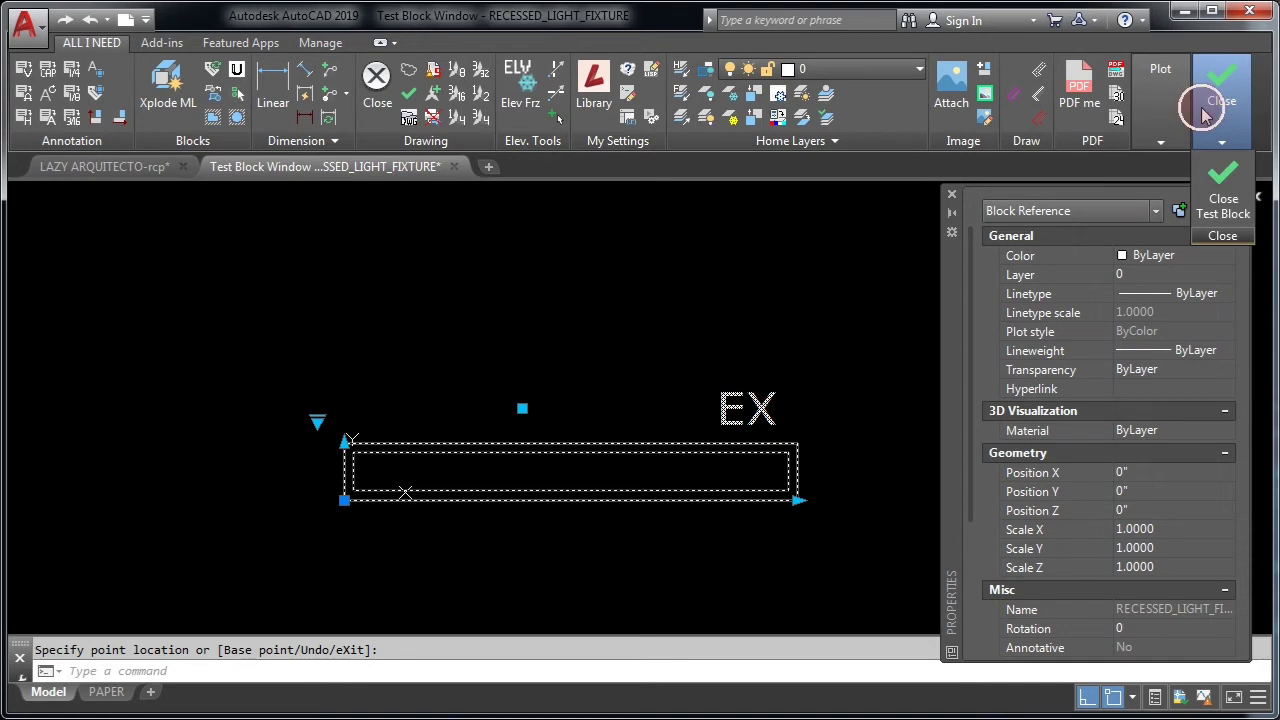
left_click(1222, 205)
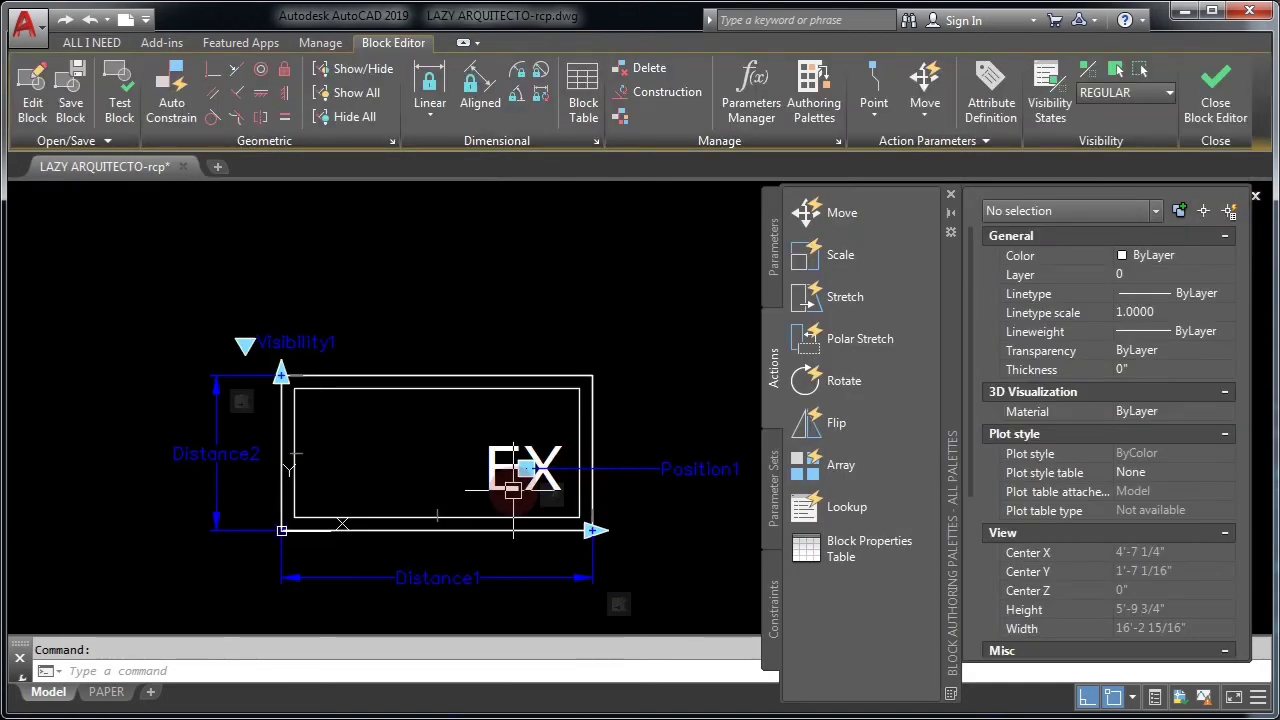
Redraw the stretch action's frame and crossing-select the EX label into its object set
middle_click_drag(500, 544, 501, 522)
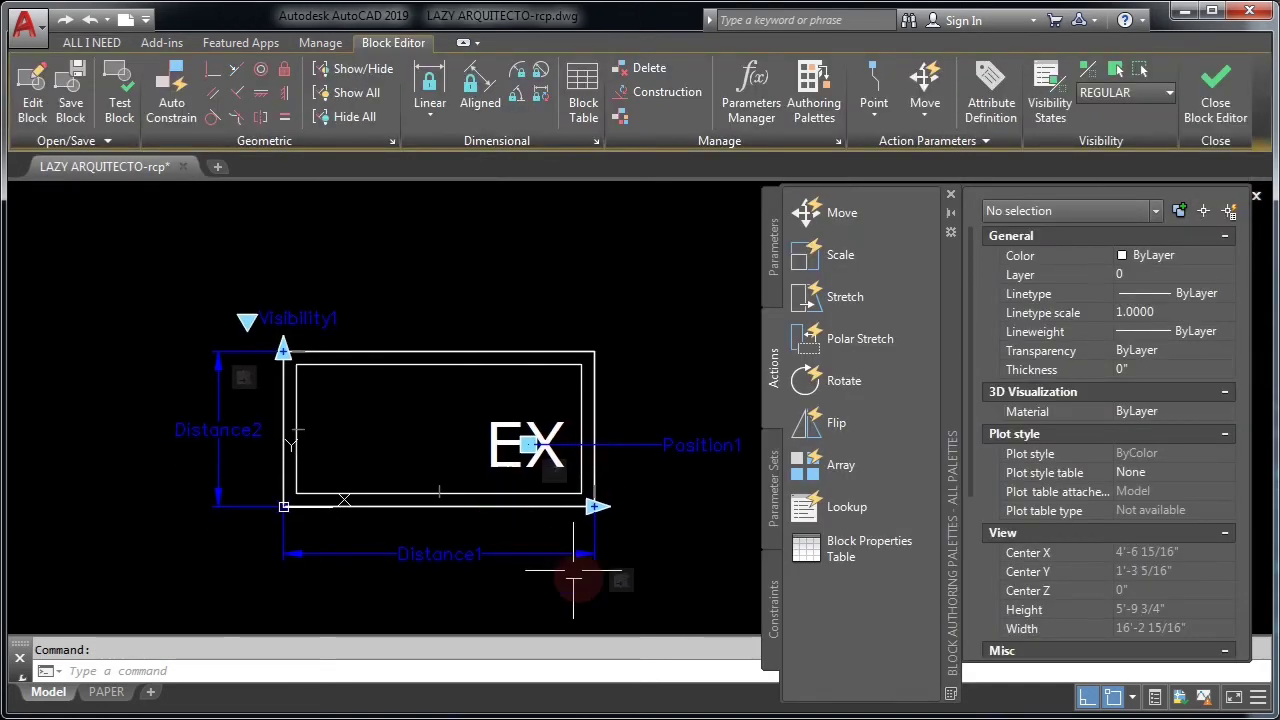
left_click(620, 588)
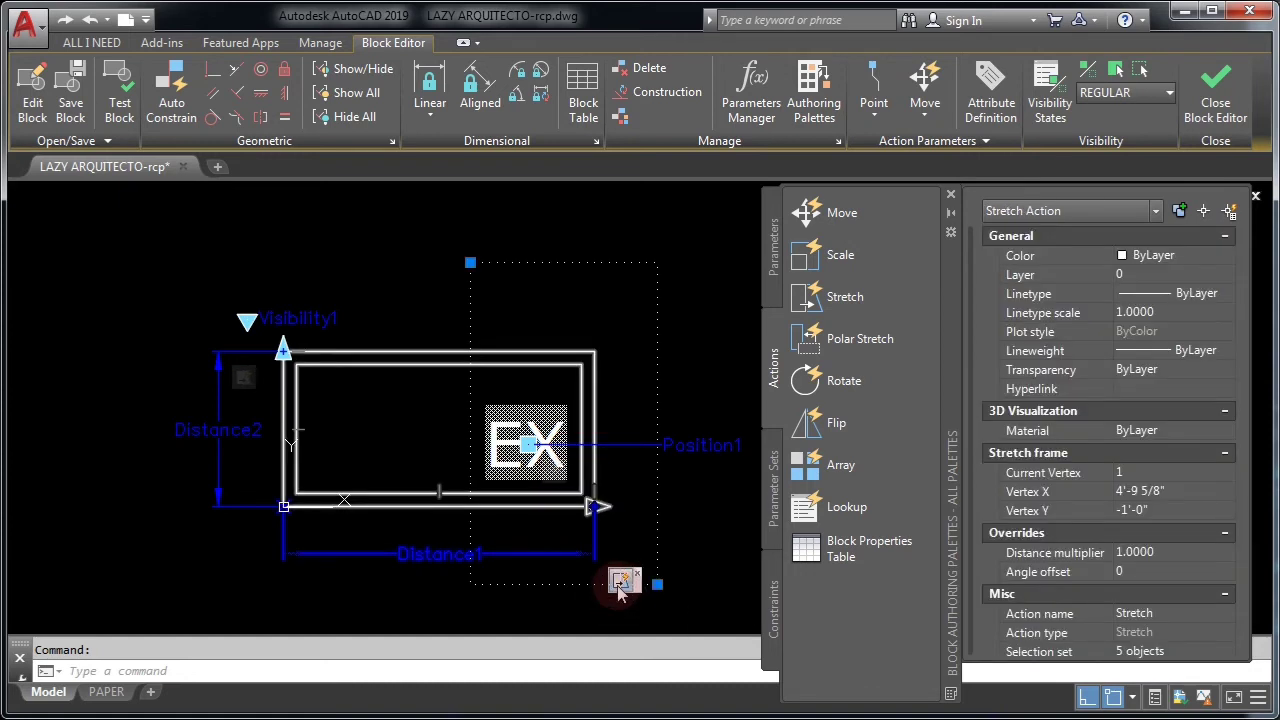
right_click(620, 588)
left_click(670, 628)
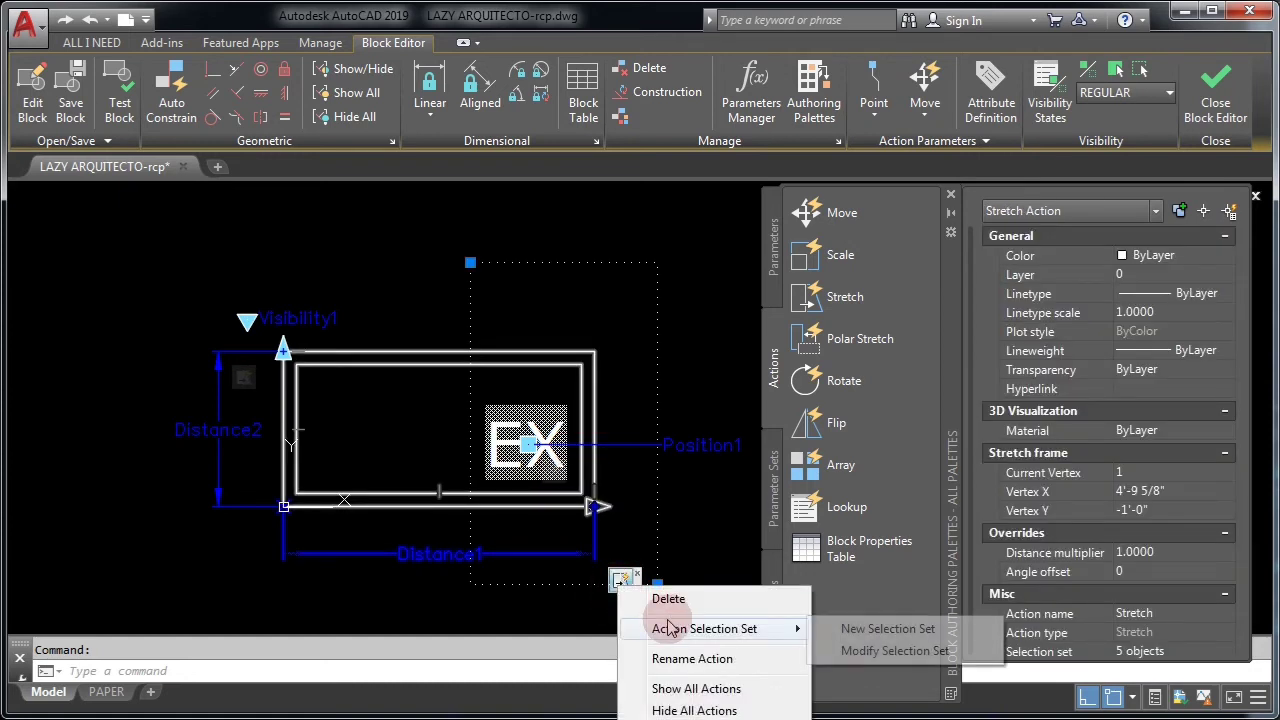
left_click(855, 651)
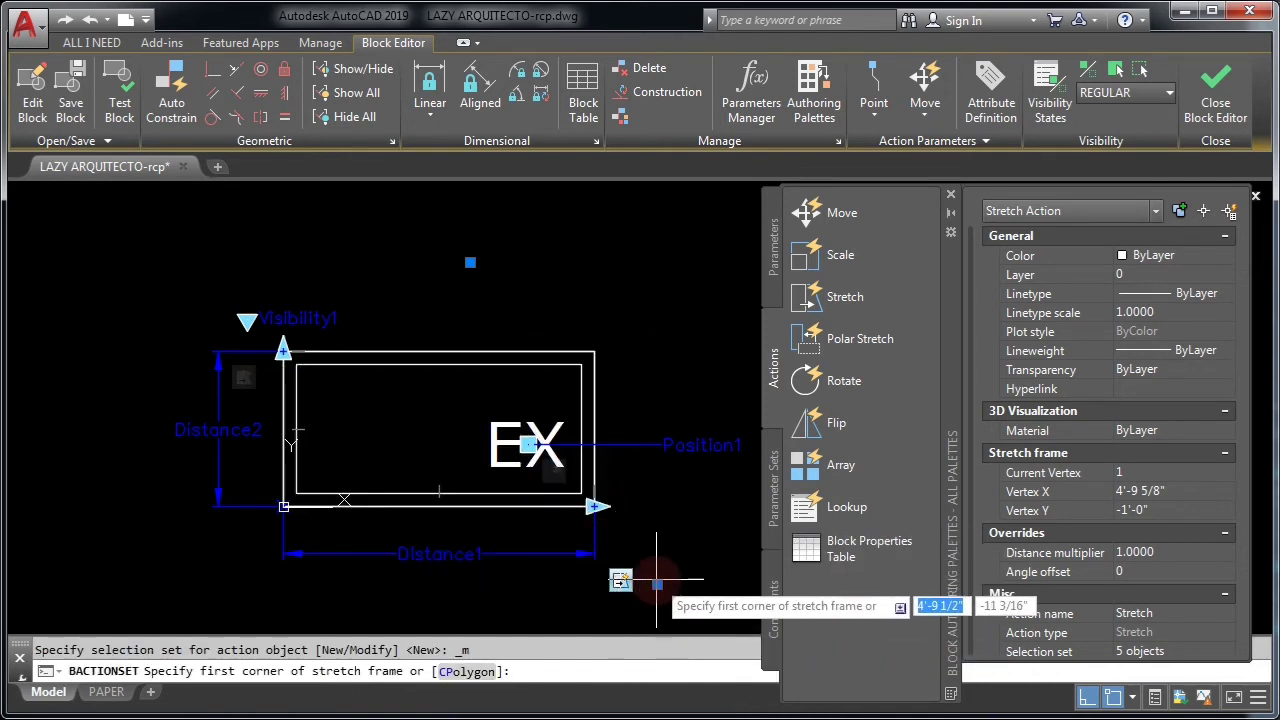
left_click(655, 580)
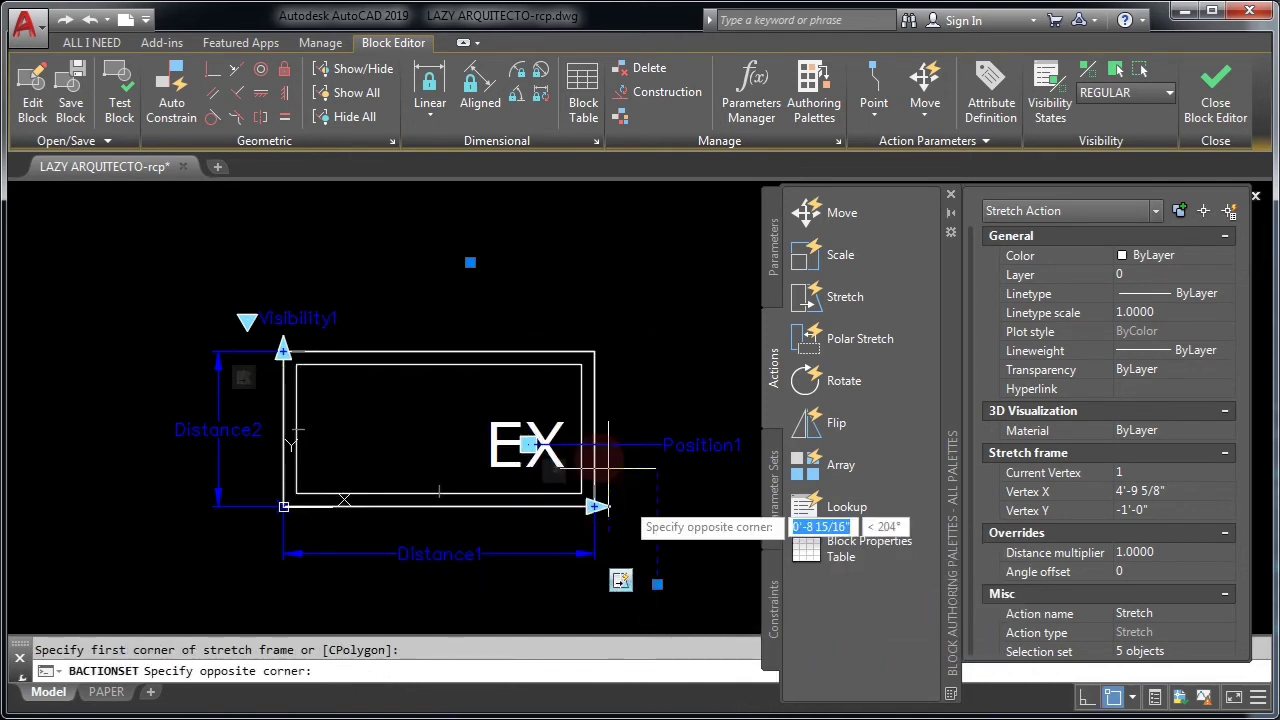
left_click(470, 263)
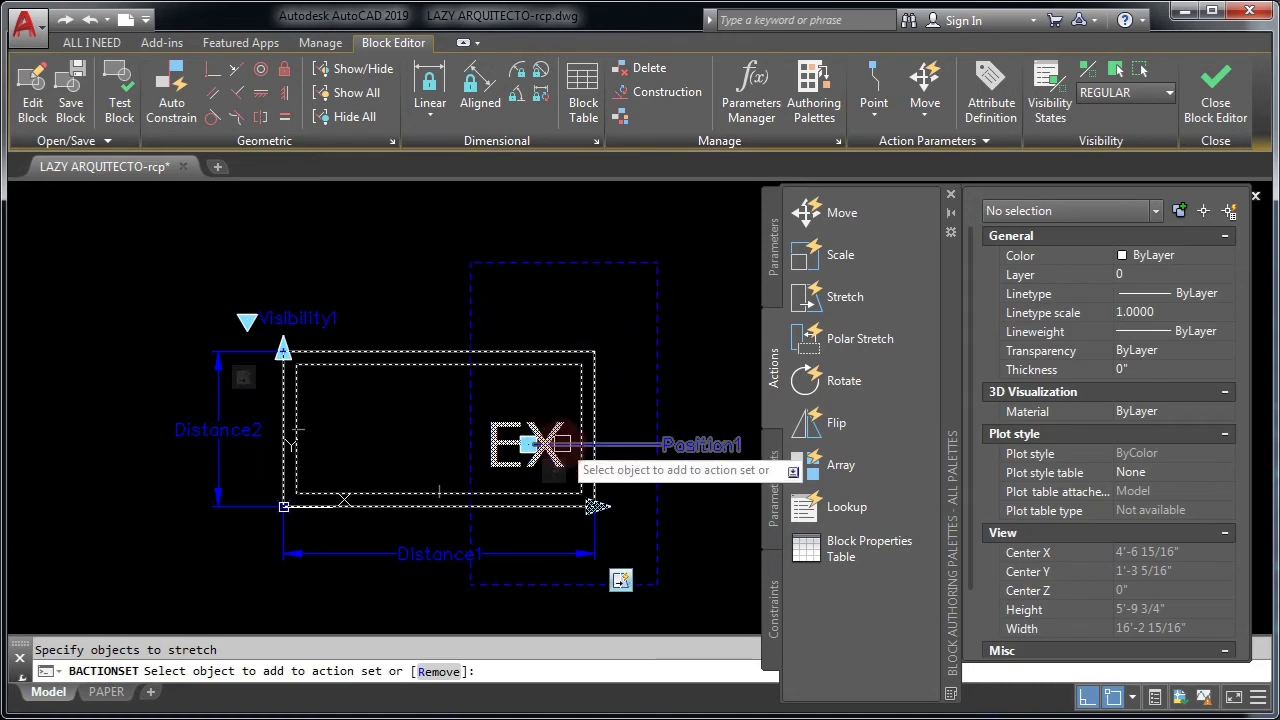
left_click(620, 551)
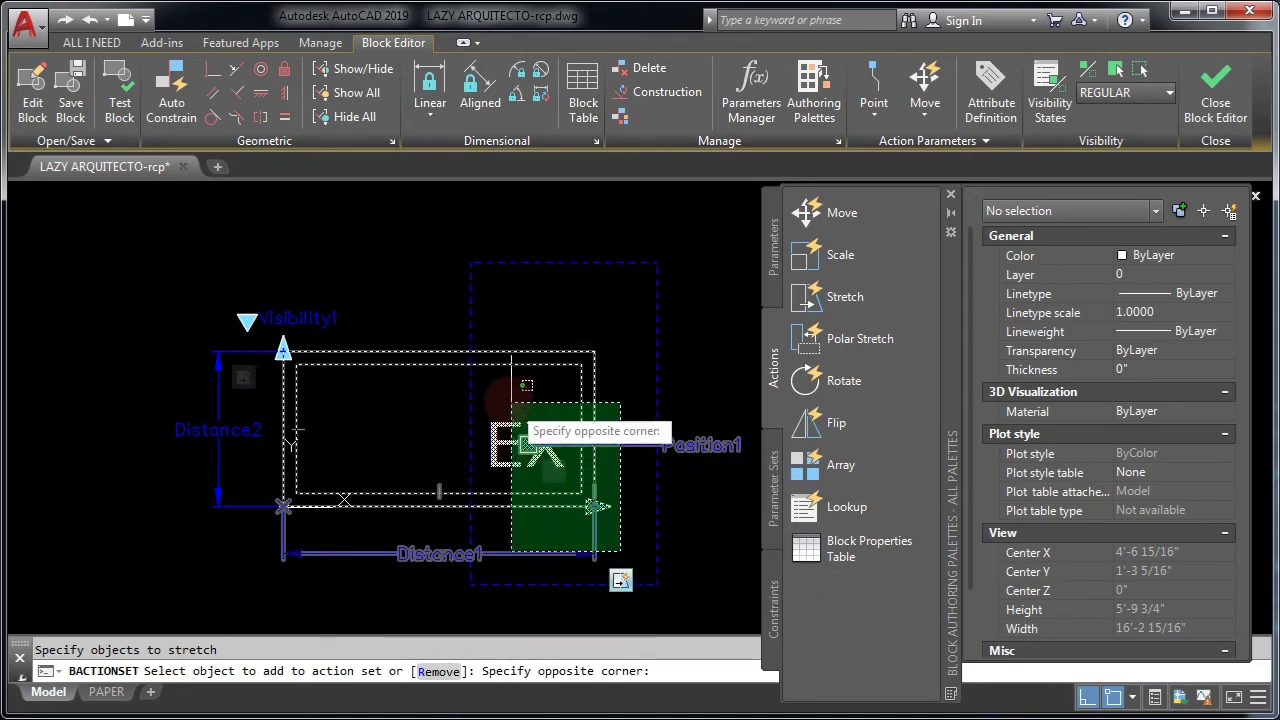
left_click(493, 330)
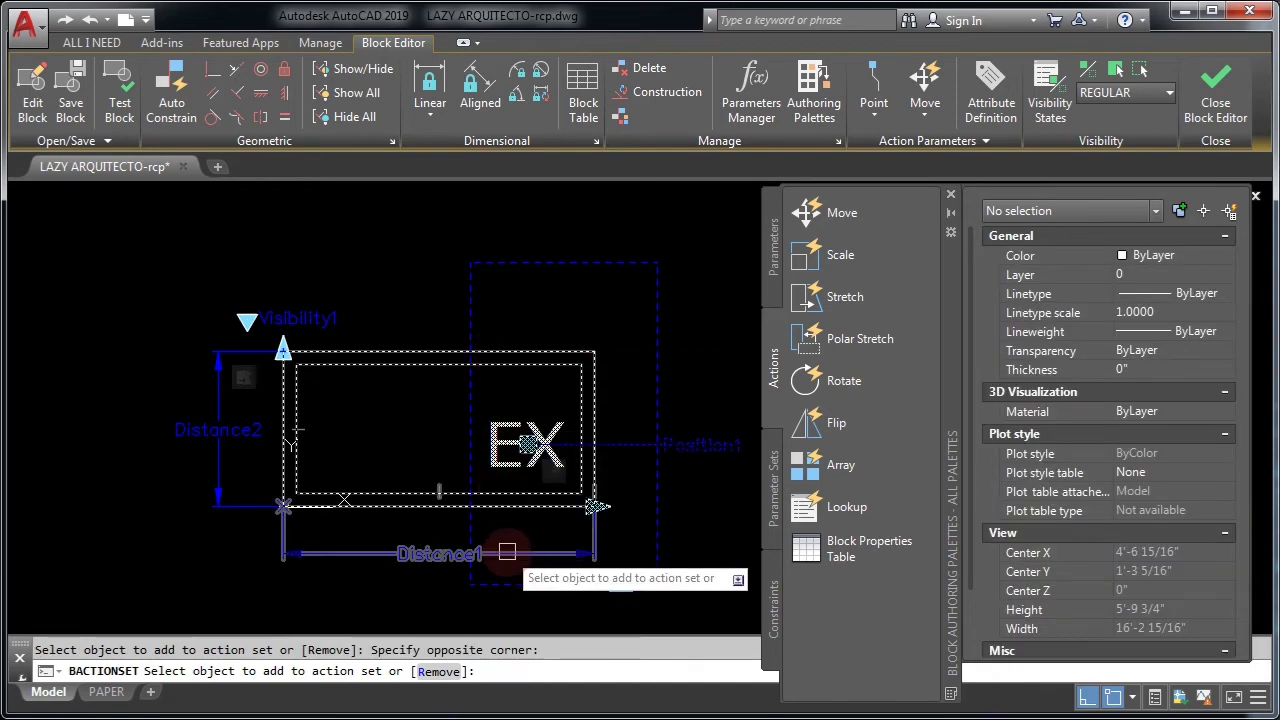
key("Return")
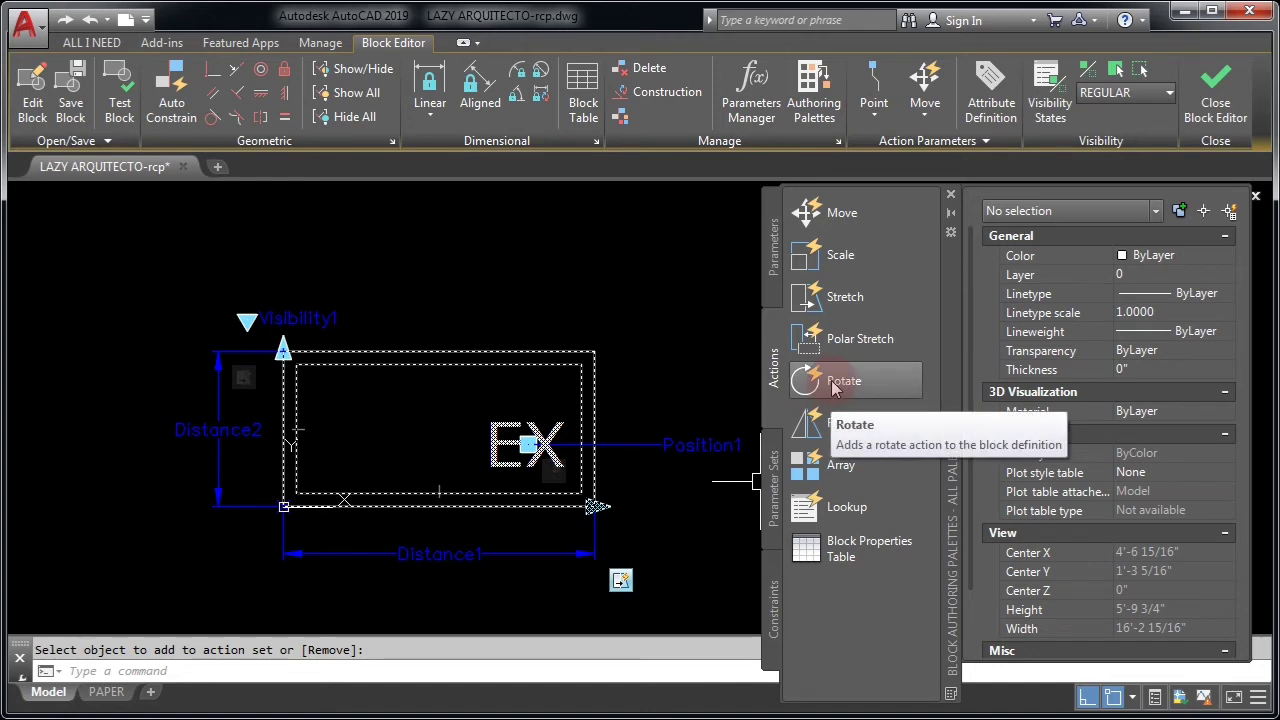
Place a Rotation parameter at the EX label with a base angle of 0
left_click(771, 263)
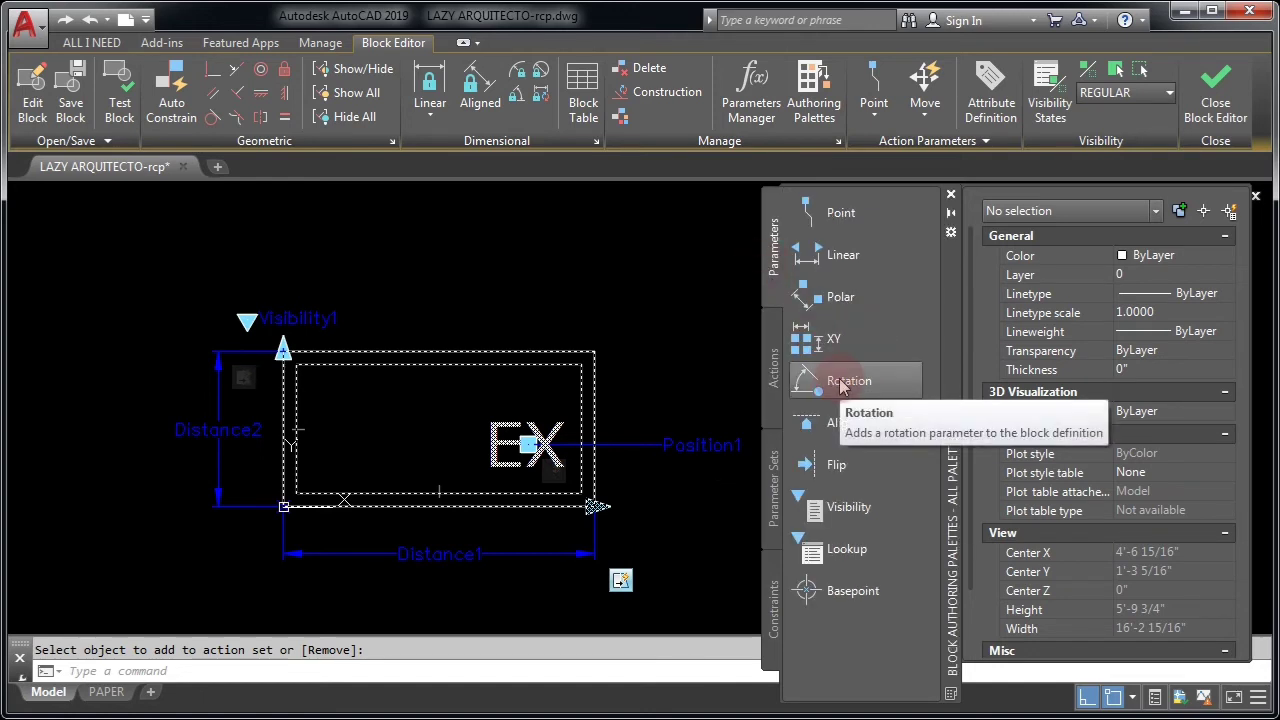
left_click(840, 384)
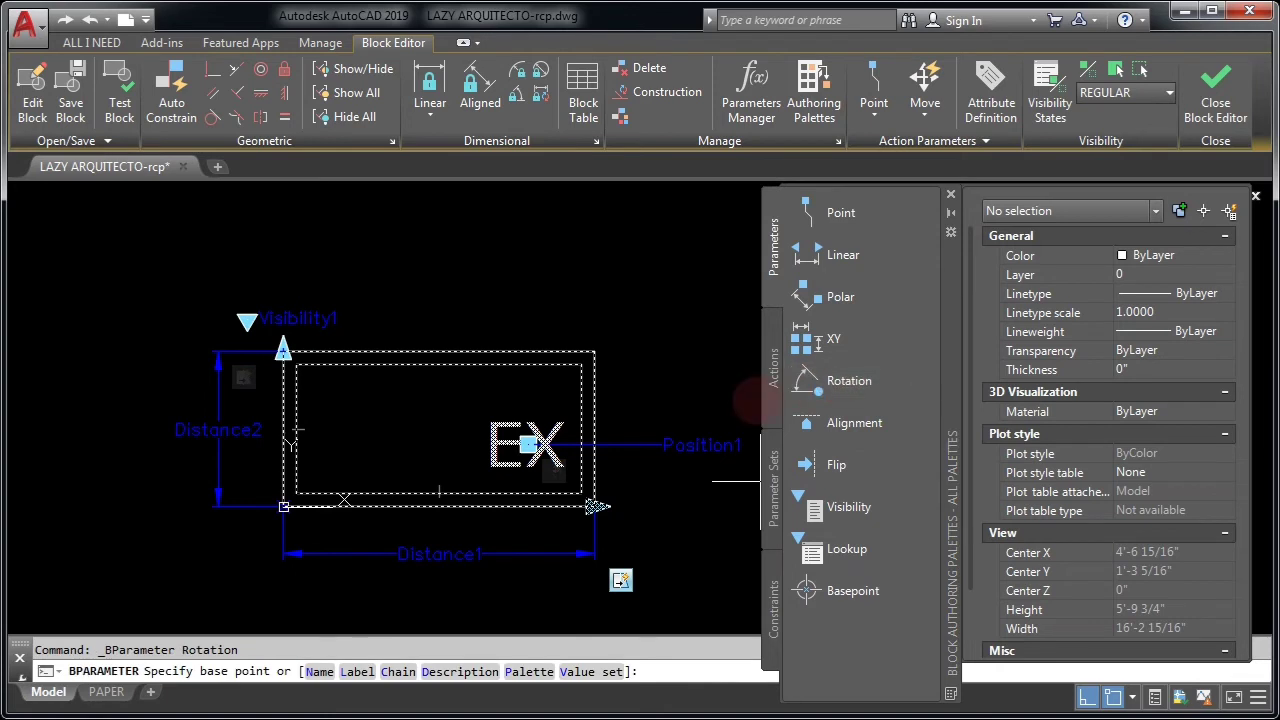
left_click(528, 444)
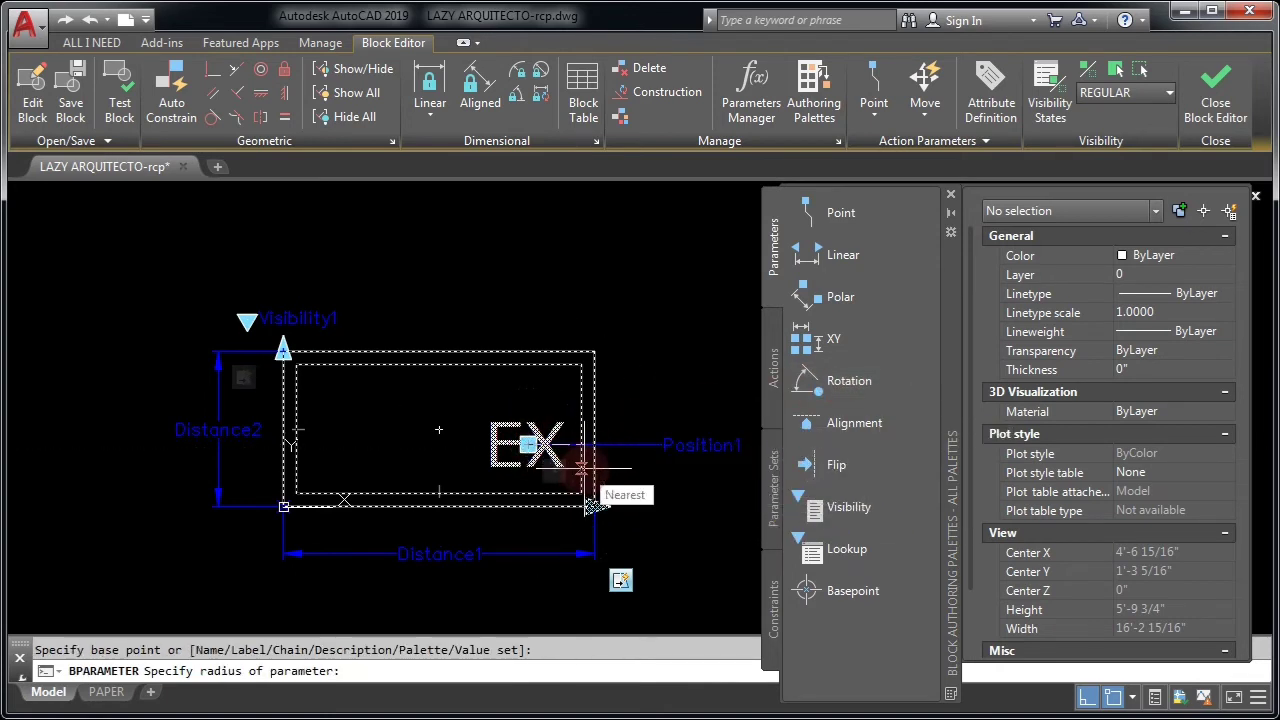
scroll(583, 468, "up", 3)
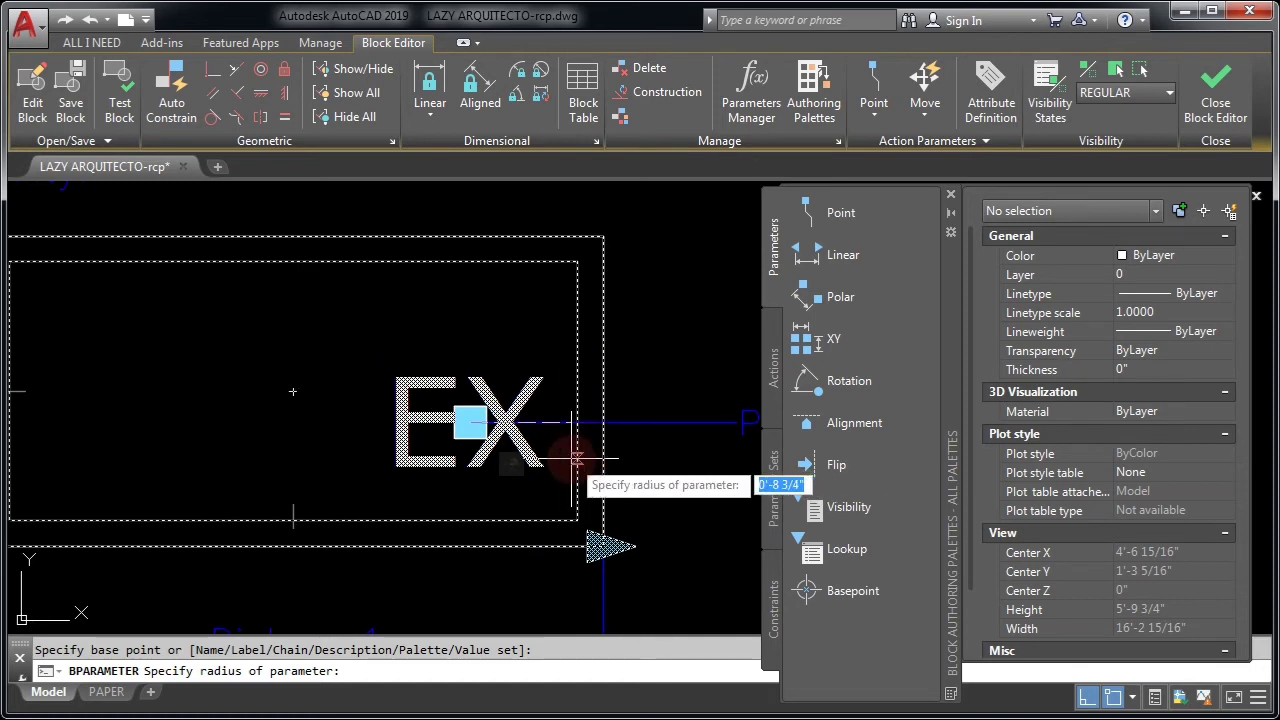
left_click(578, 456)
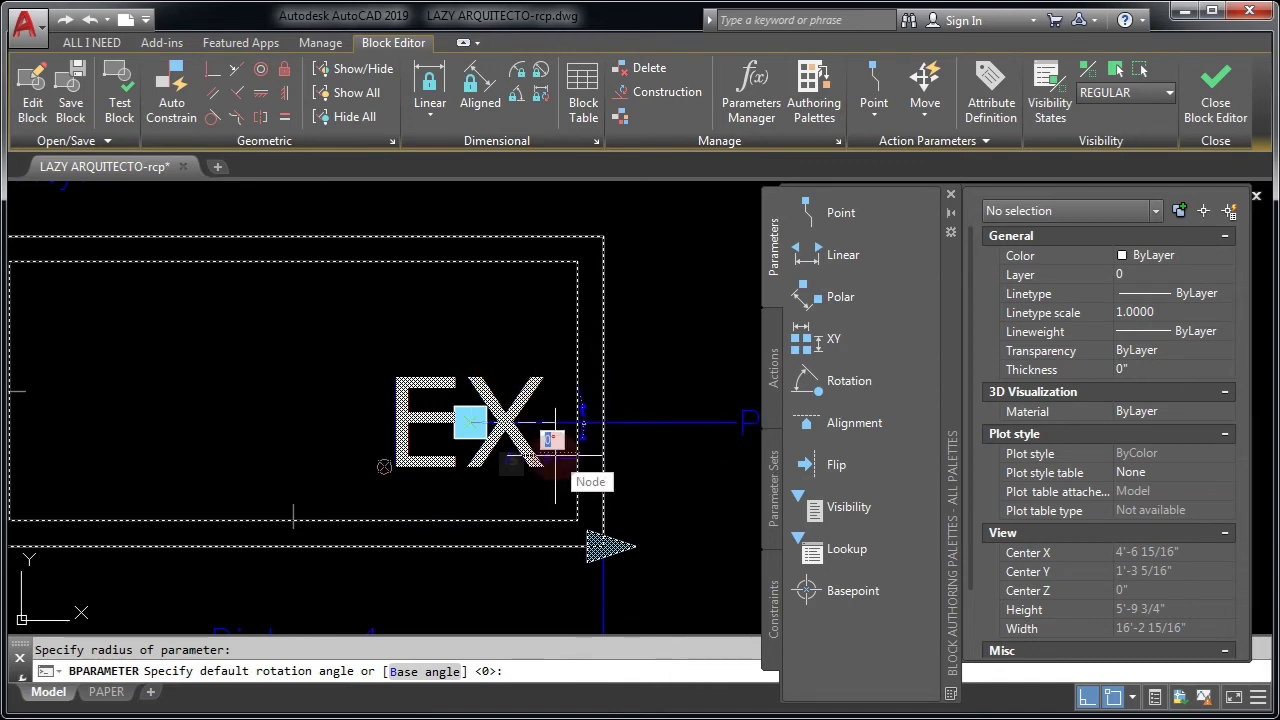
type("0")
key("Return")
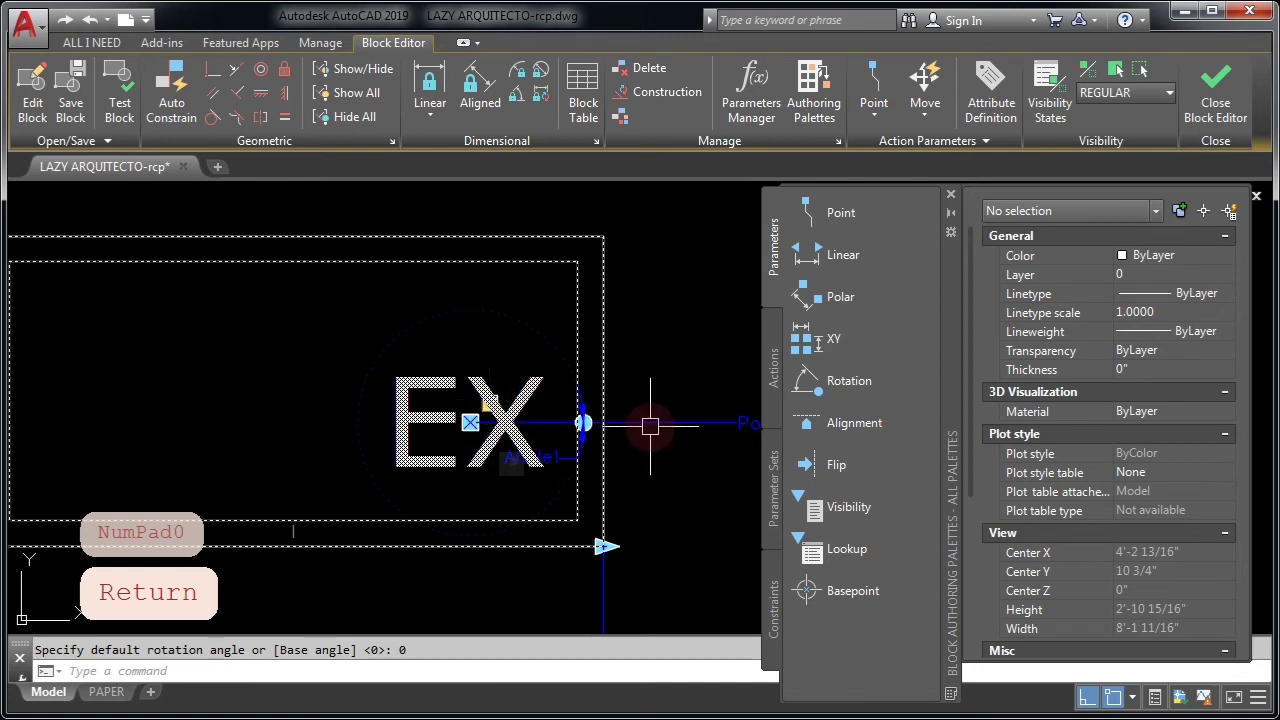
Add a Rotate action on the rotation parameter turning only the EX text, then open Test Block
left_click(772, 366)
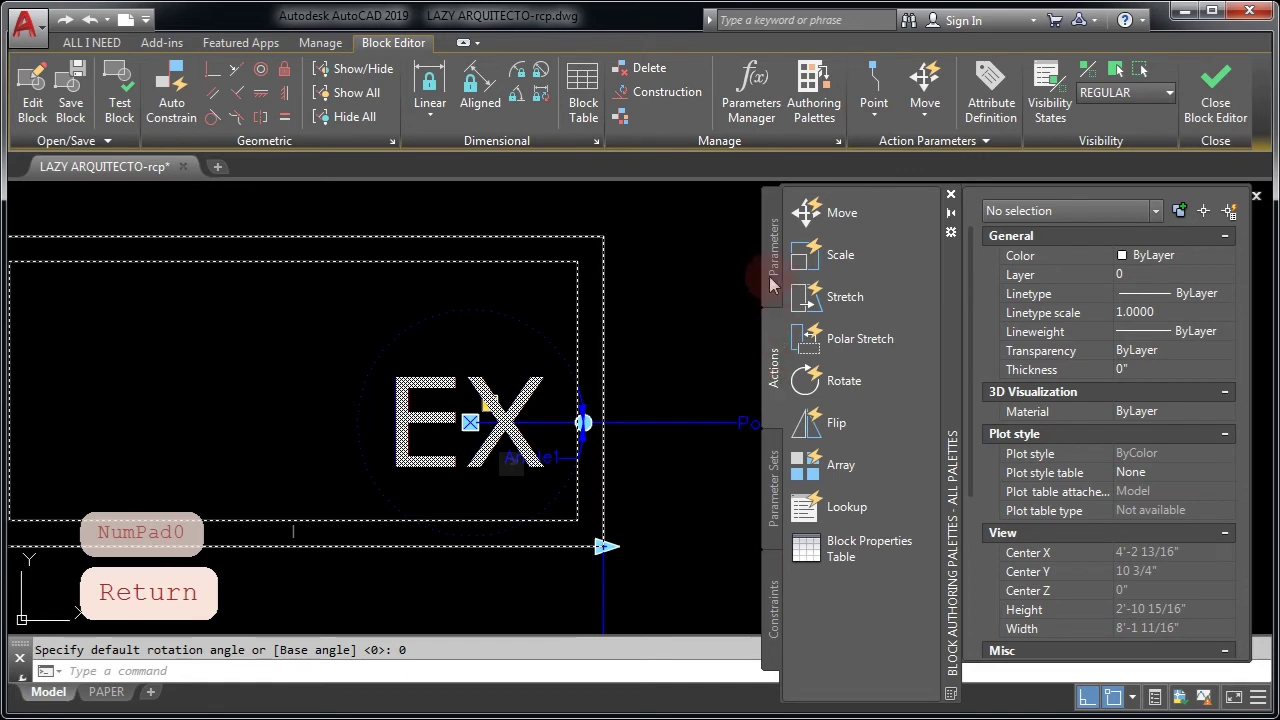
left_click(840, 381)
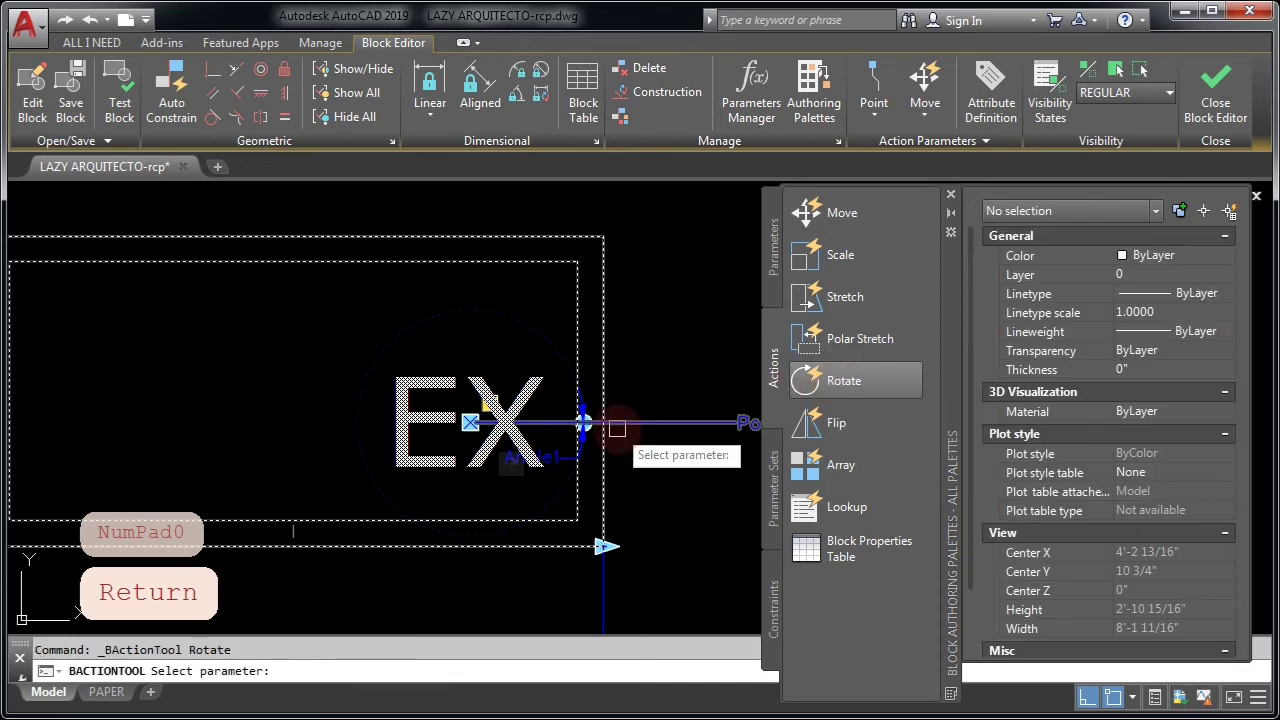
left_click(535, 329)
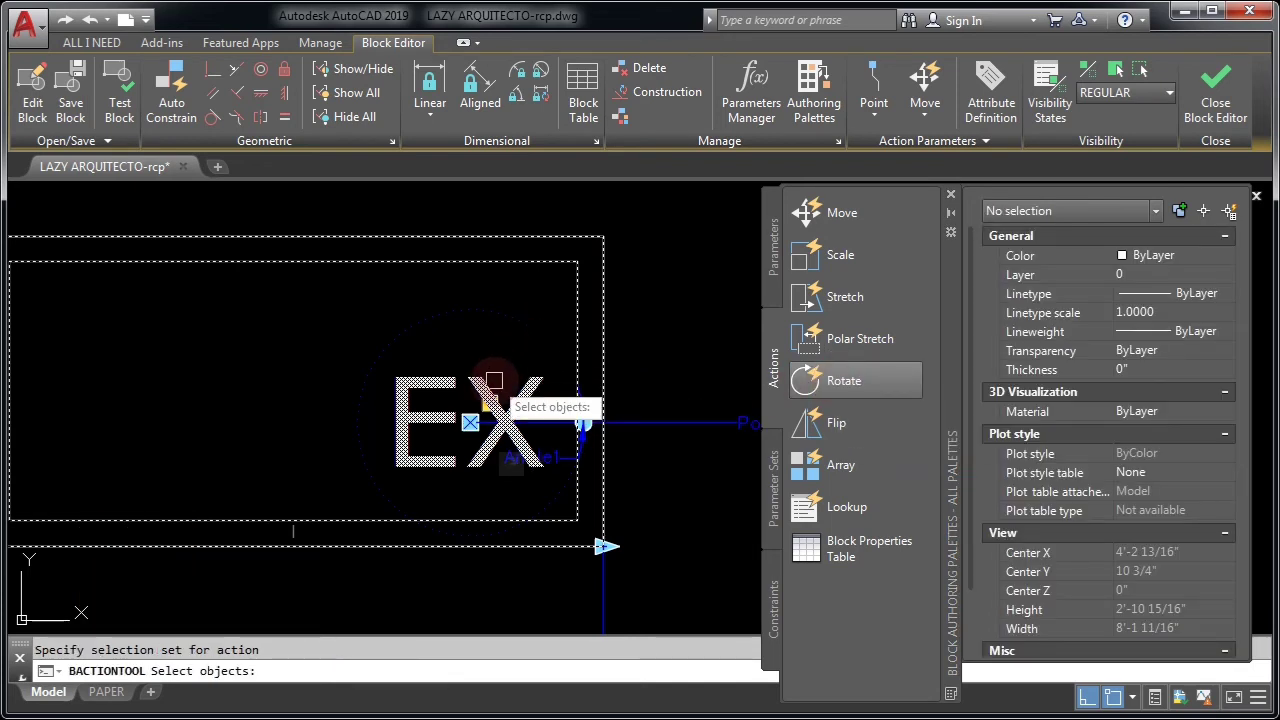
left_click(431, 377)
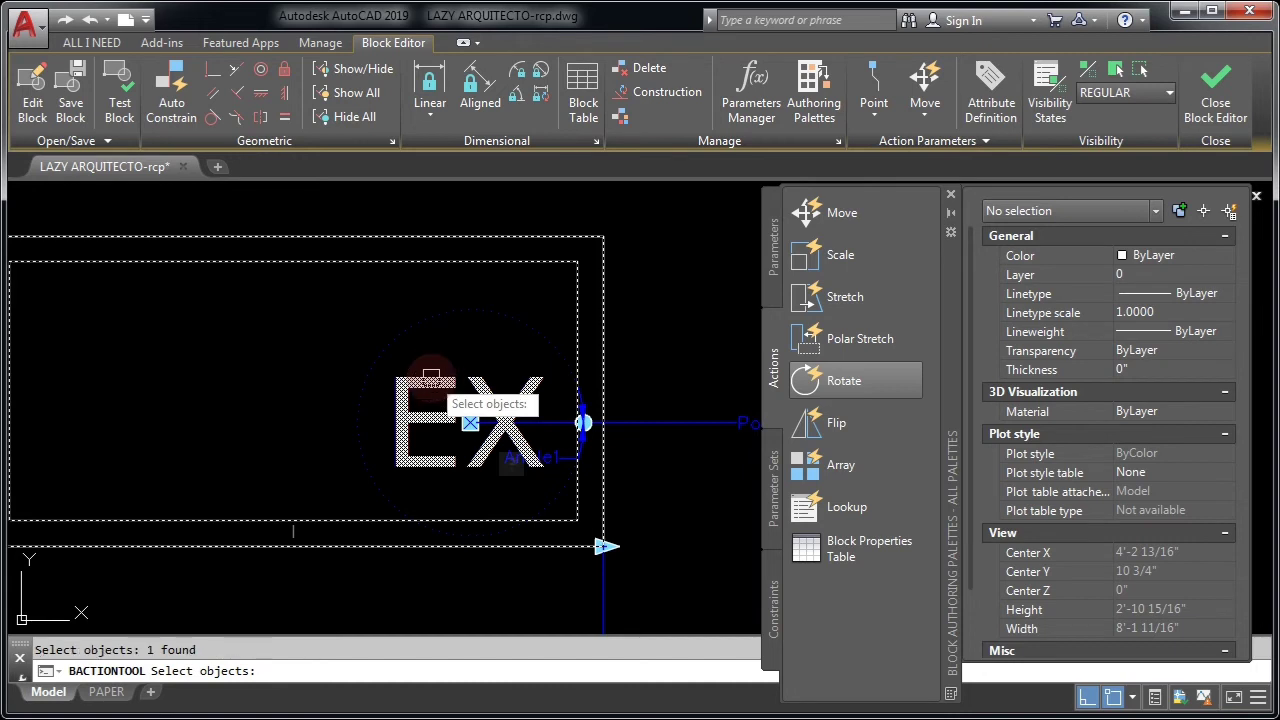
key("Return")
key("Return")
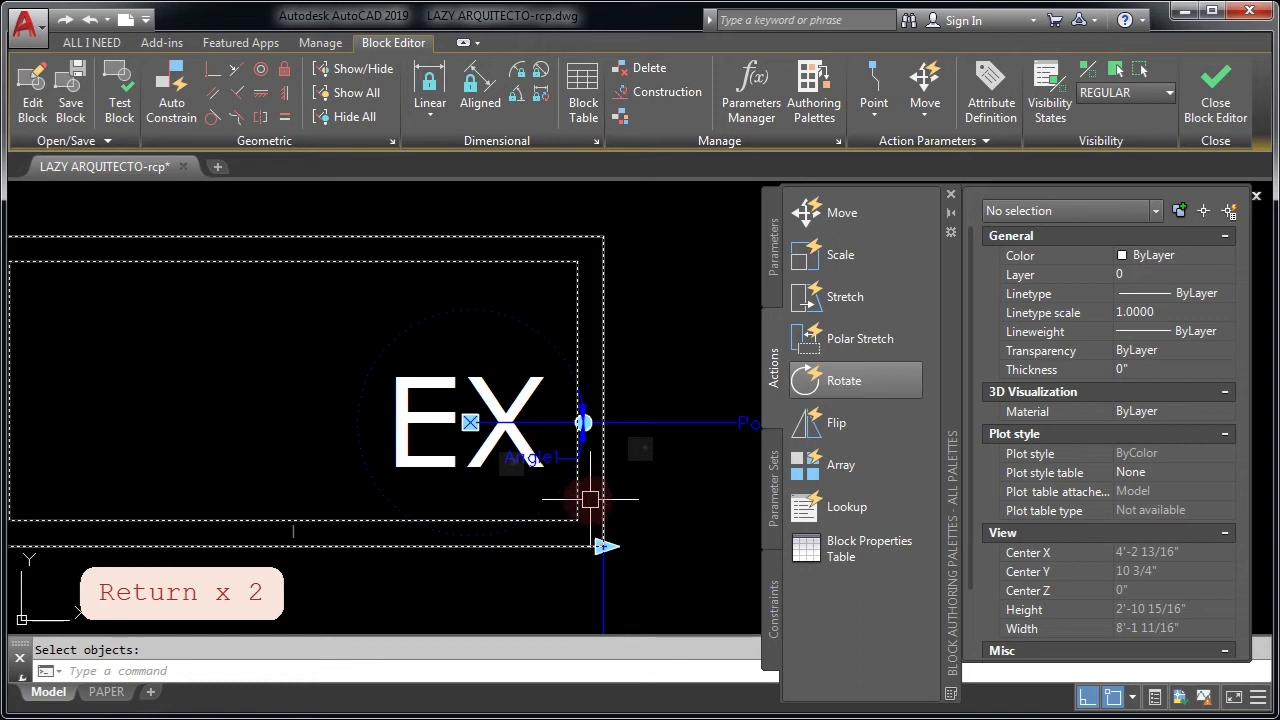
left_click(119, 102)
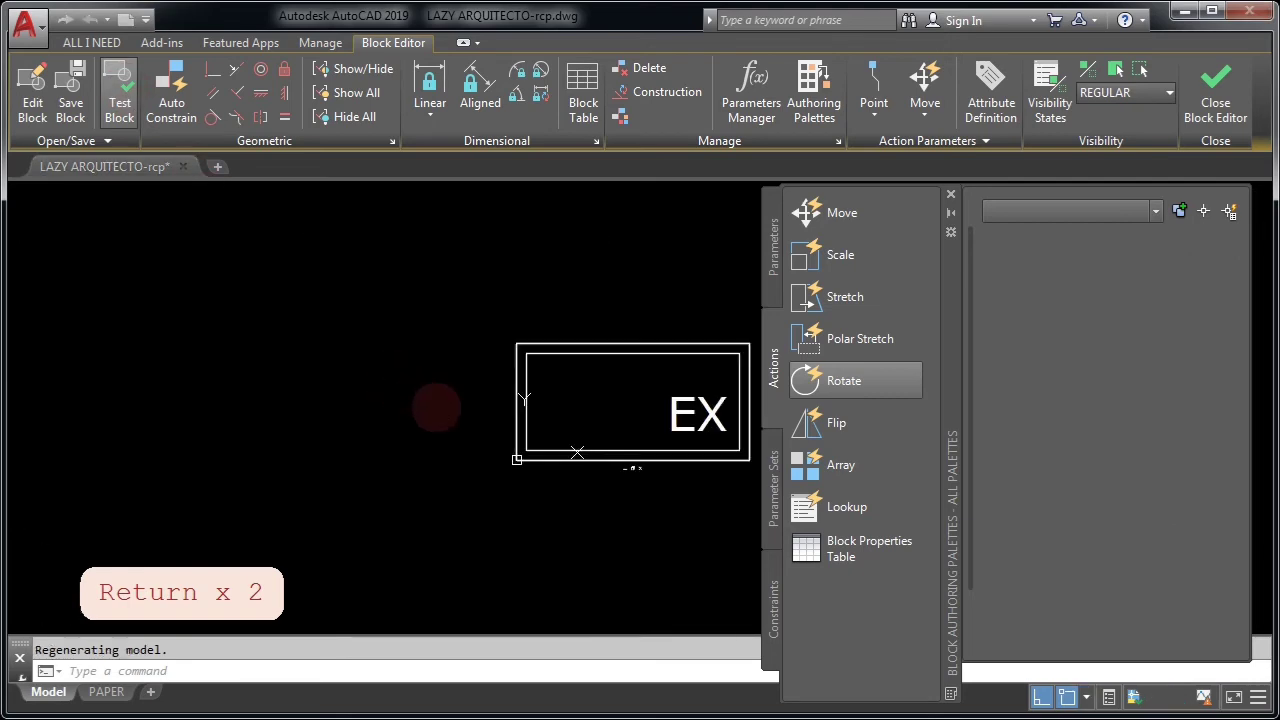
In the test window, turn the block's EX label to a new angle with its rotation grip
left_click(688, 414)
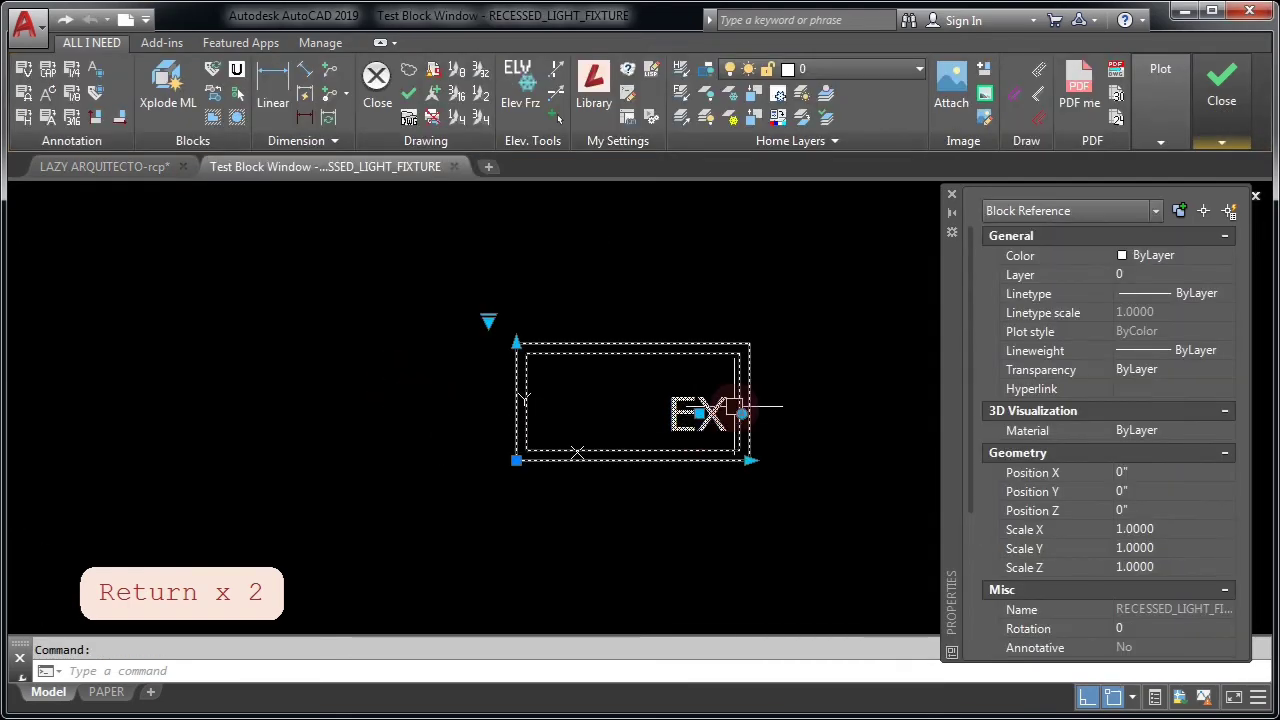
scroll(740, 410, "up", 3)
middle_click_drag(737, 400, 642, 428)
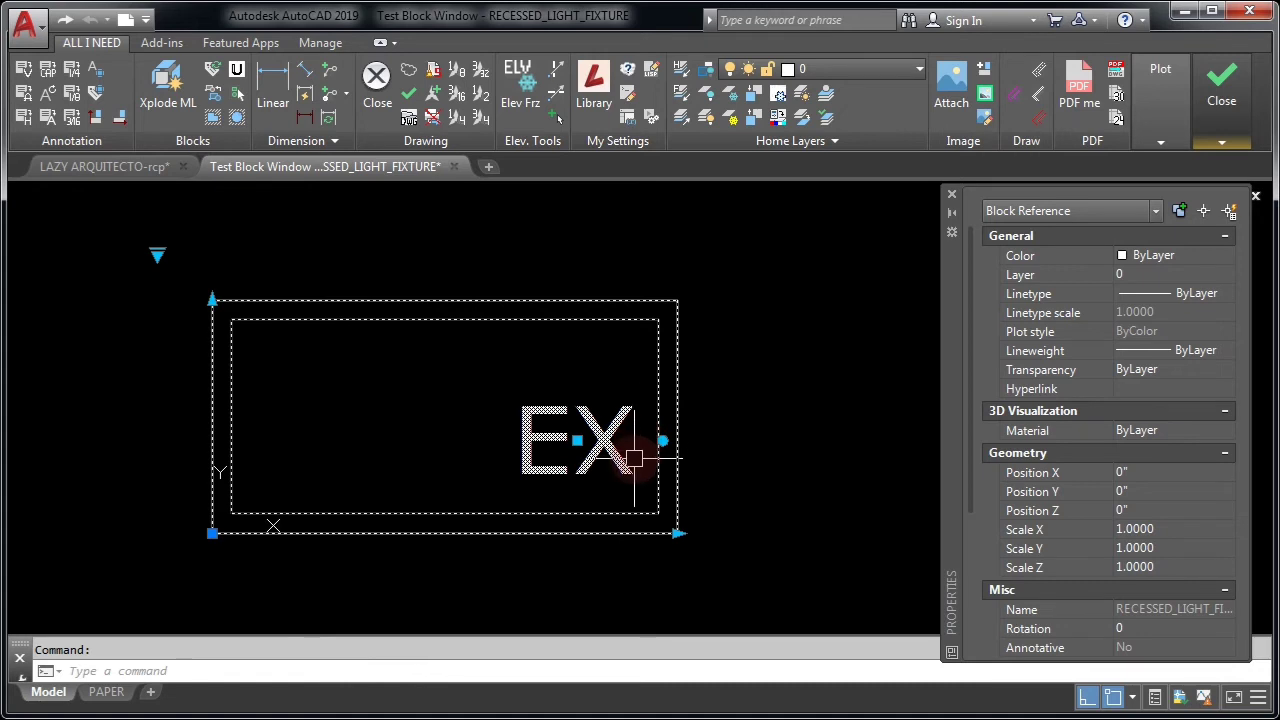
left_click(662, 440)
left_click(586, 539)
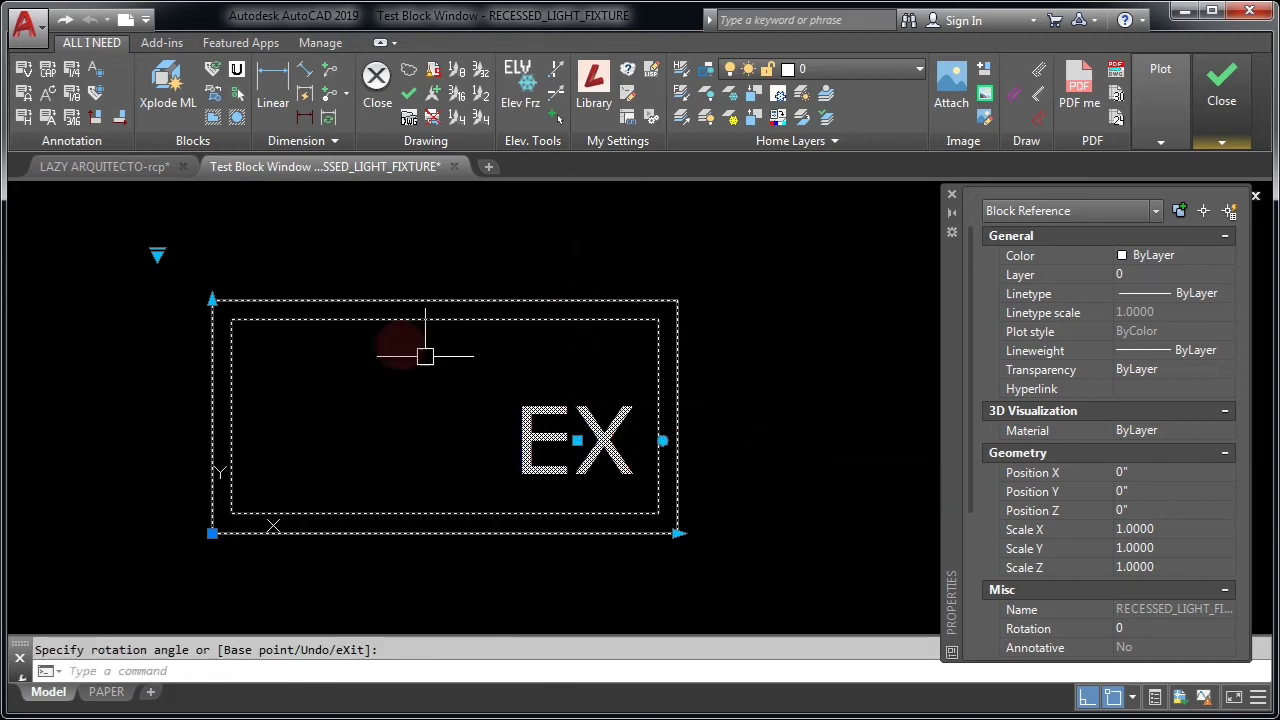
key("Escape")
key("Escape")
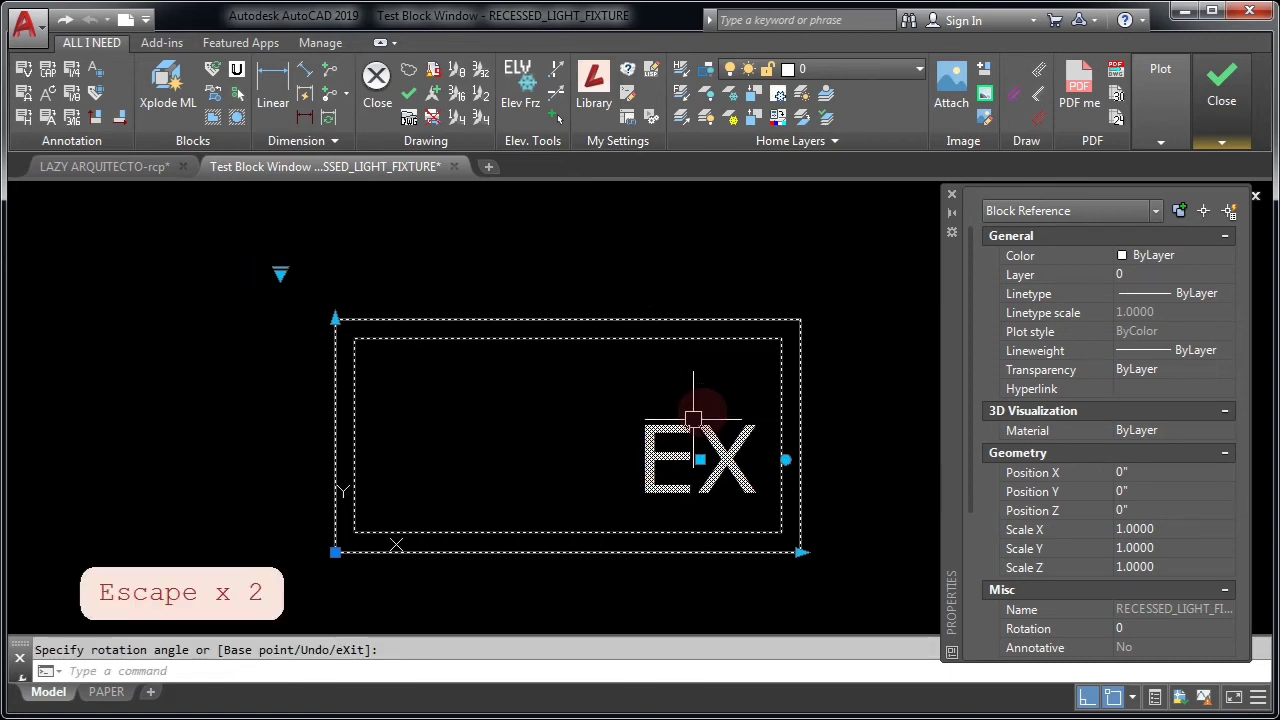
Close the Test Block Window to return to the Block Editor
mouse_move(1160, 110)
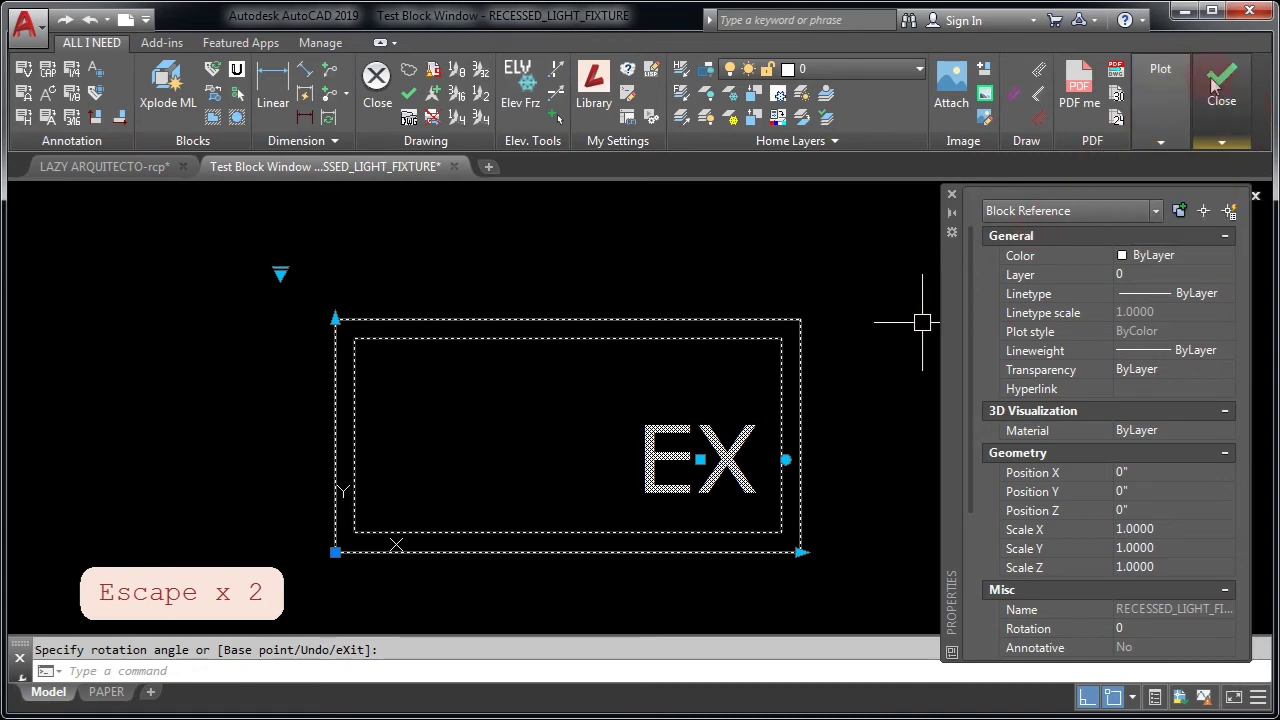
mouse_move(1218, 100)
left_click(1222, 190)
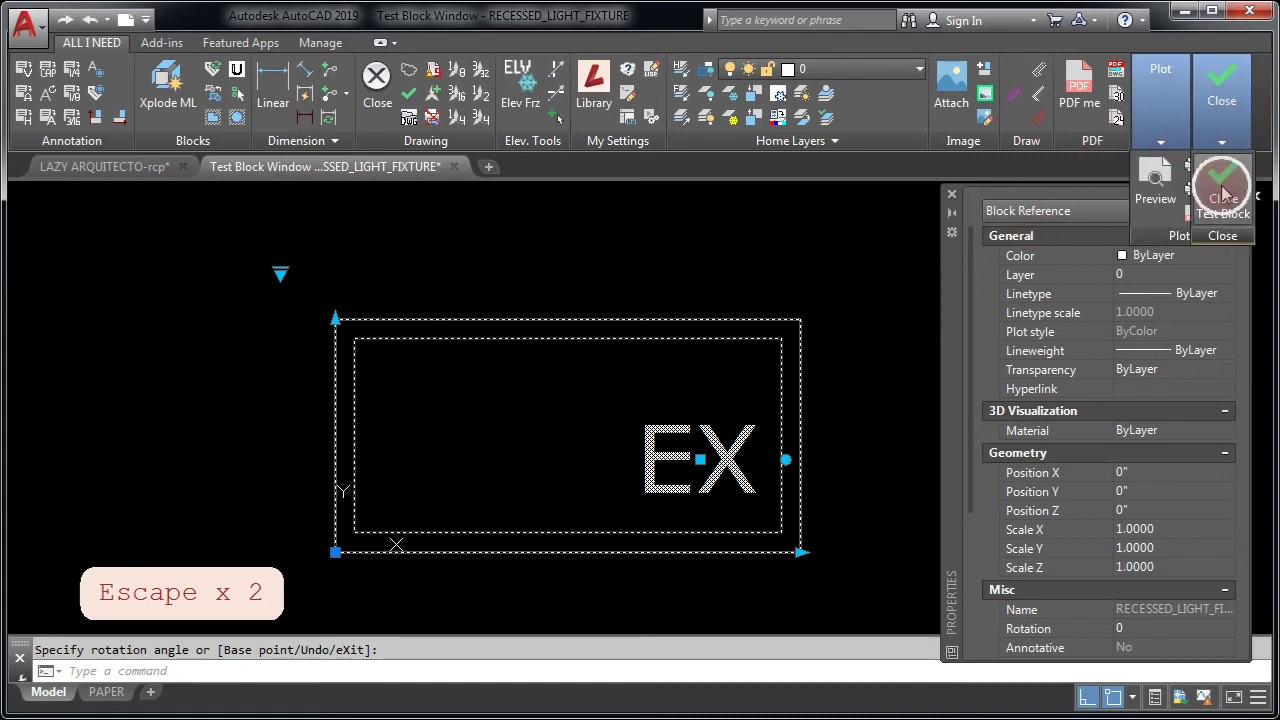
middle_click_drag(444, 519, 444, 519)
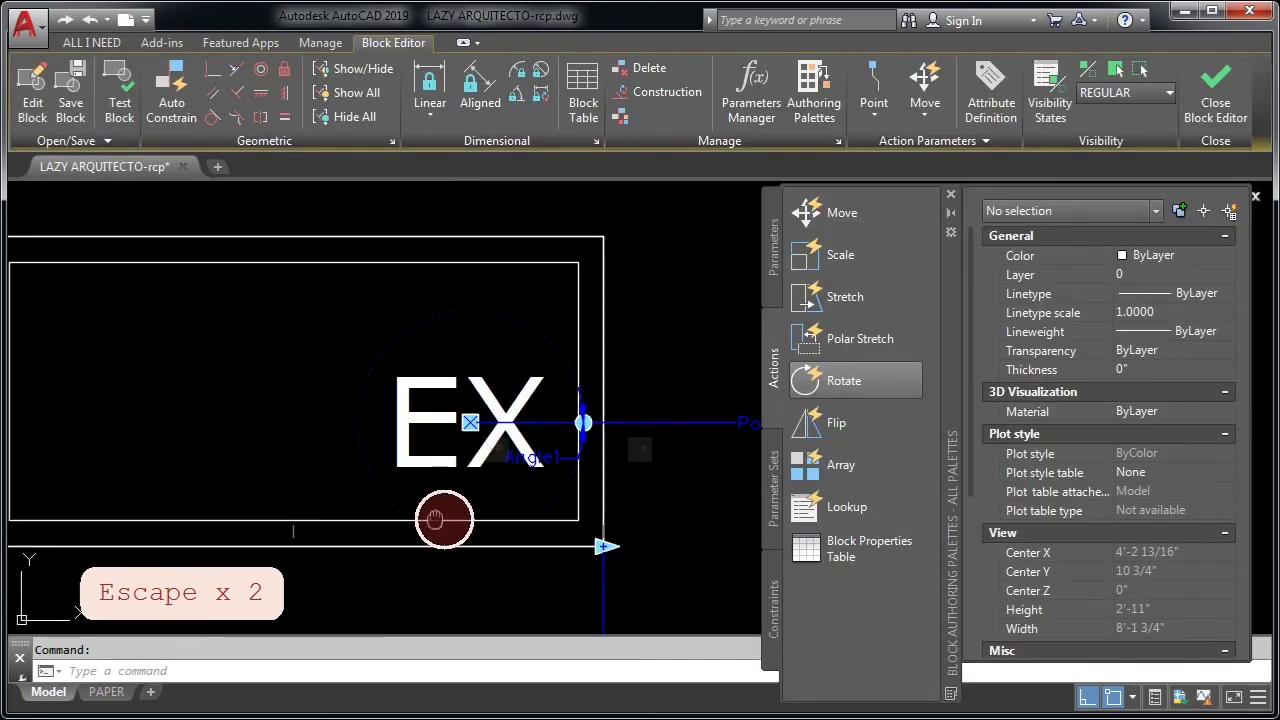
Select the rotation parameter and move the Properties palette aside to uncover the block
scroll(486, 521, "down", 3)
left_click(497, 420)
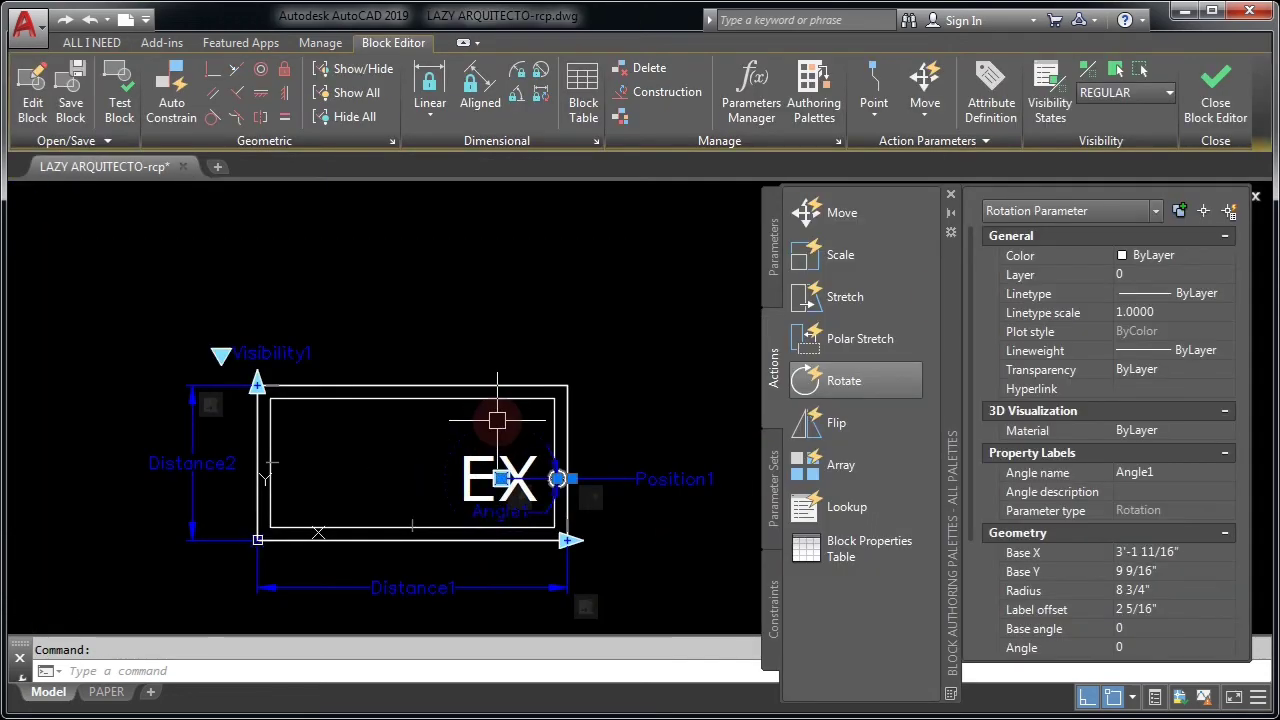
left_click(1240, 282)
left_click_drag(953, 328, 674, 324)
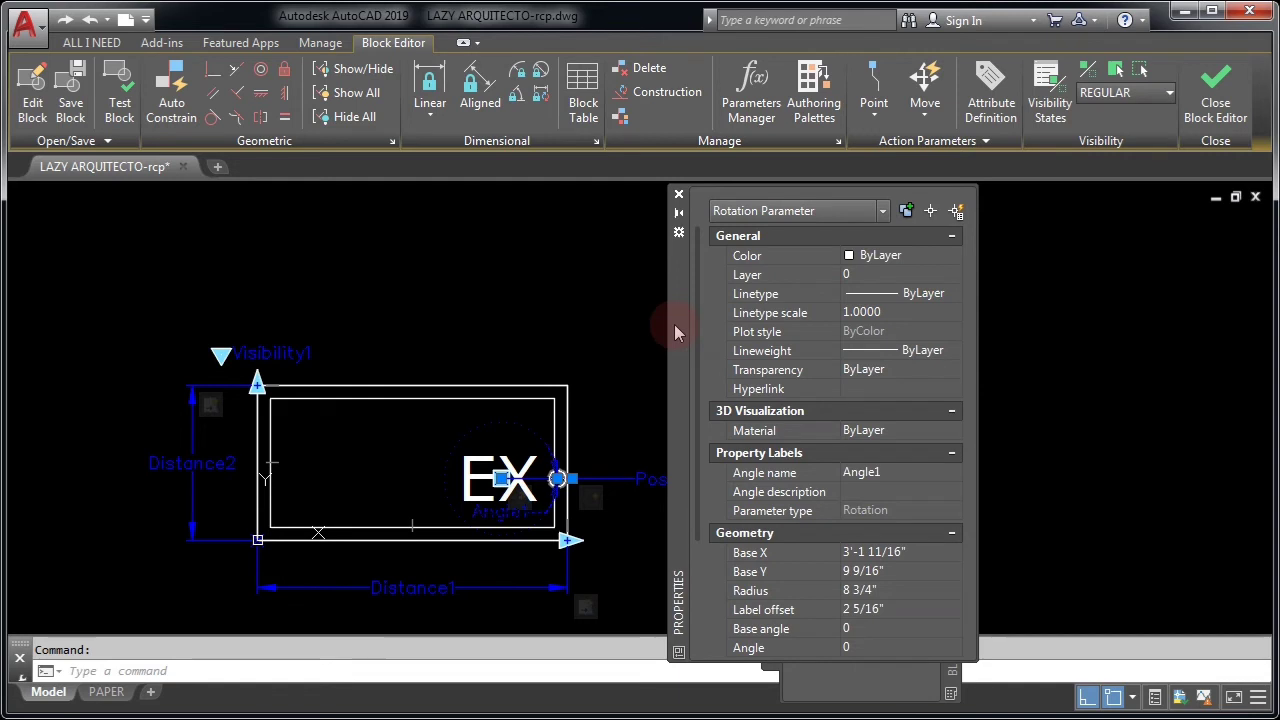
left_click(699, 428)
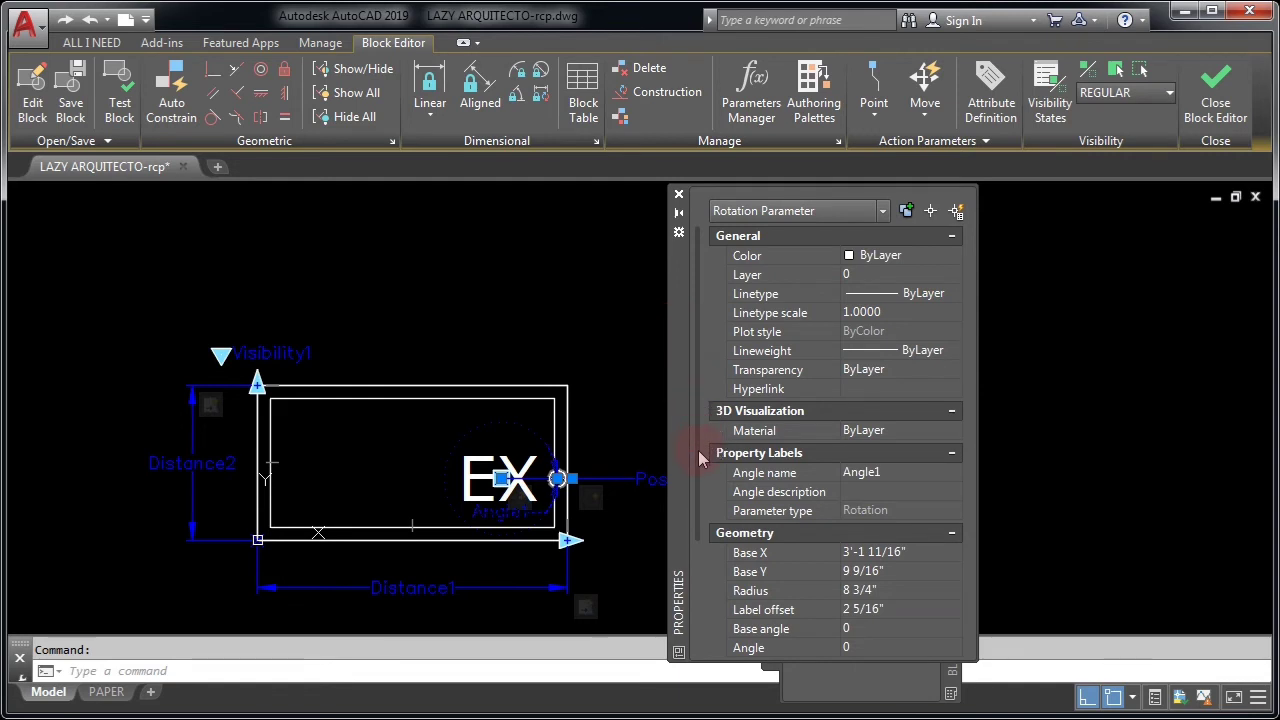
left_click_drag(697, 478, 688, 568)
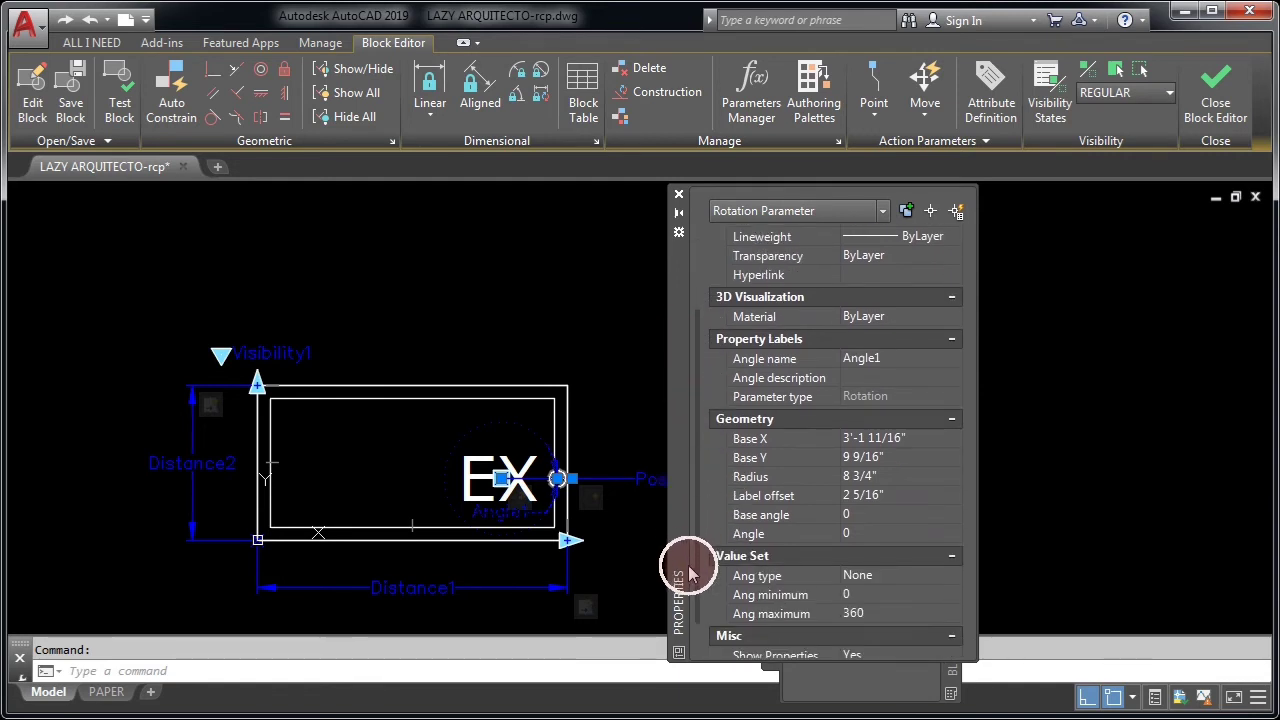
Change the parameter's angle name from Angle1 to TEXT ROTATION, then deselect it
left_click(890, 359)
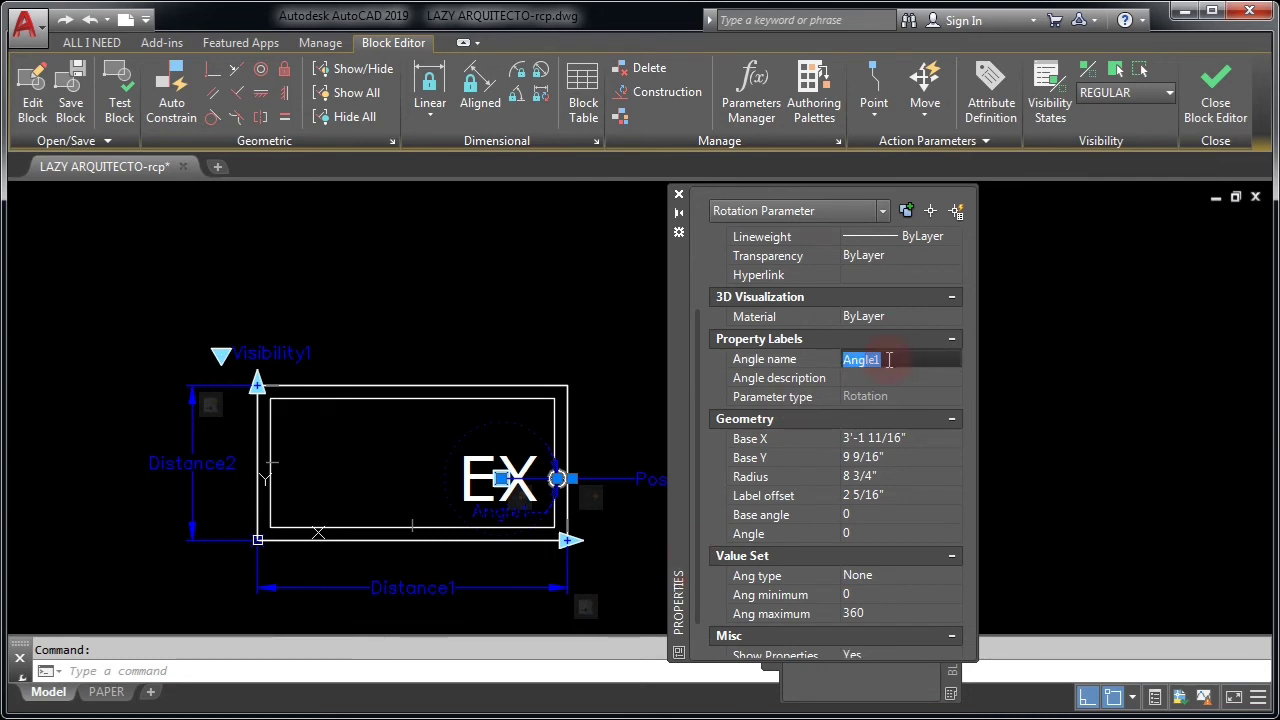
type("TEXT ROTATIO")
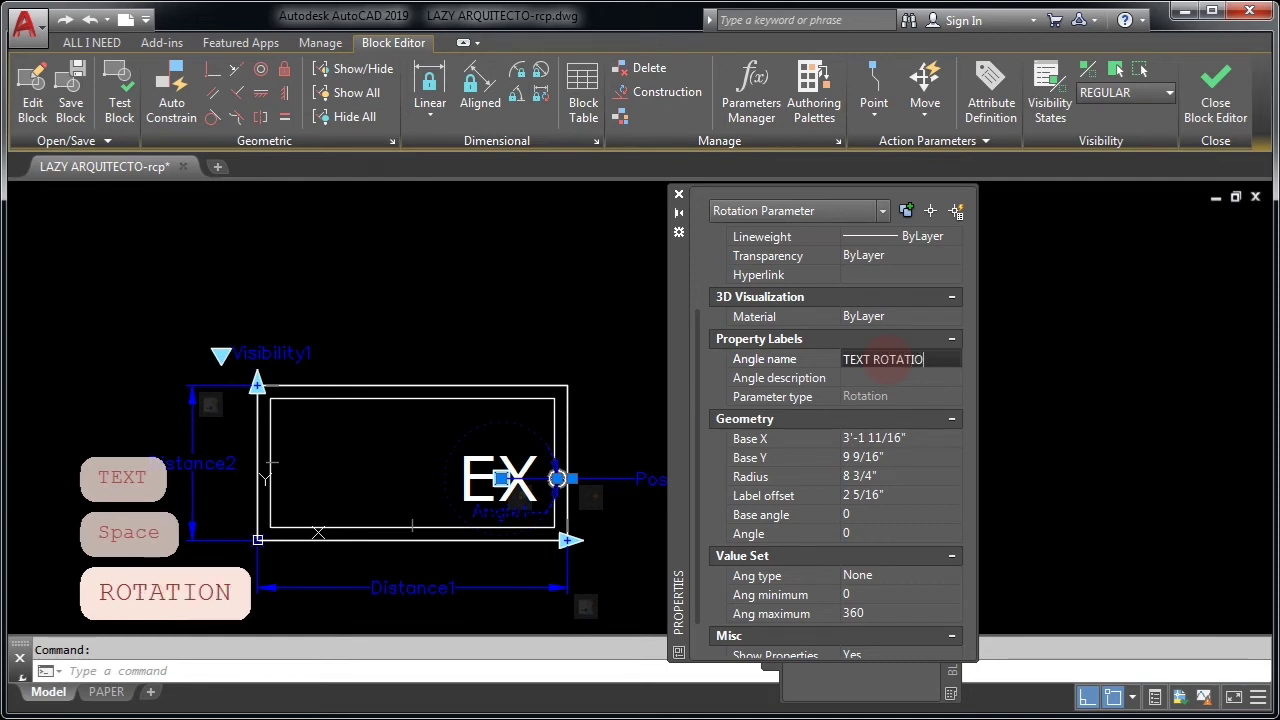
type("N")
key("Return")
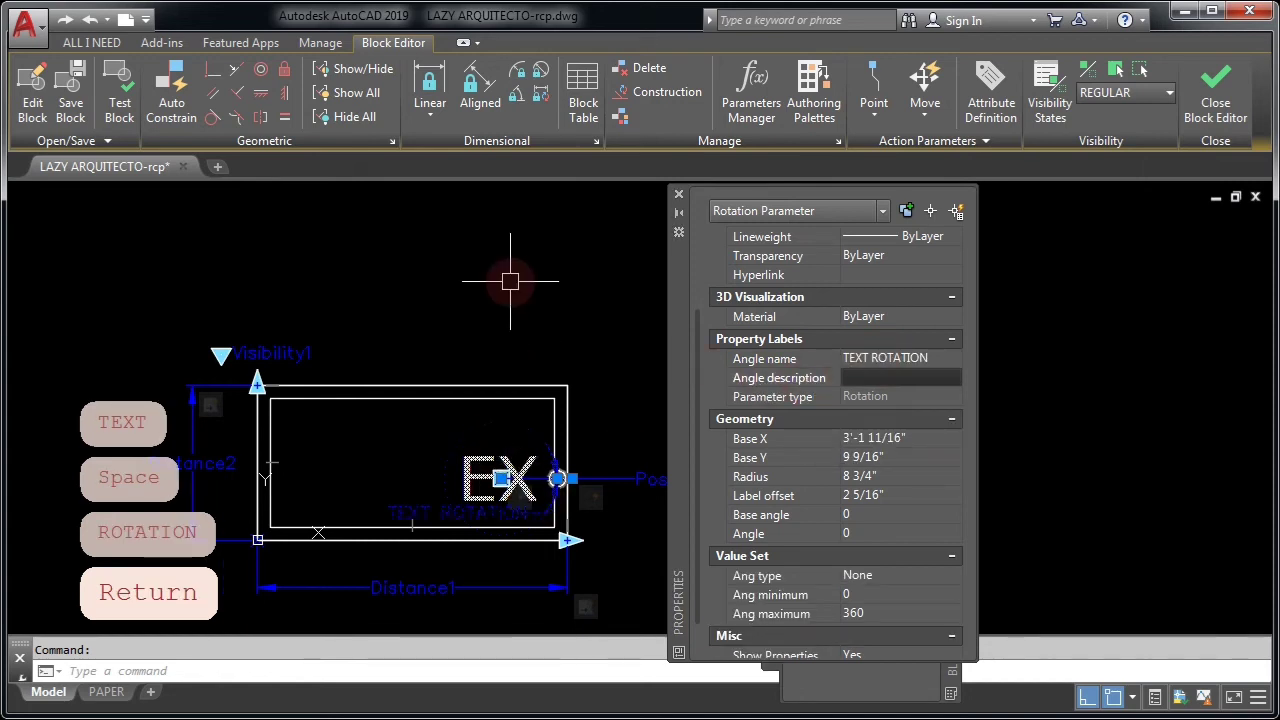
left_click_drag(688, 314, 966, 314)
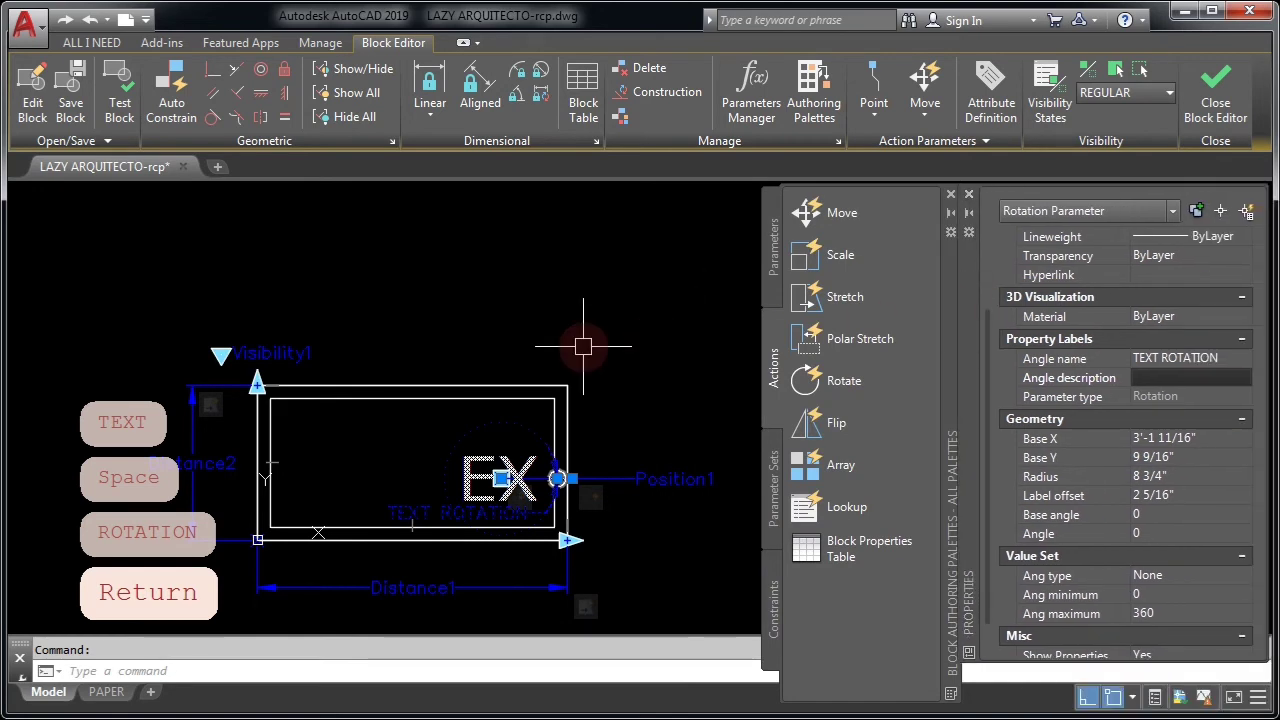
key("Escape")
middle_click_drag(543, 394, 614, 400)
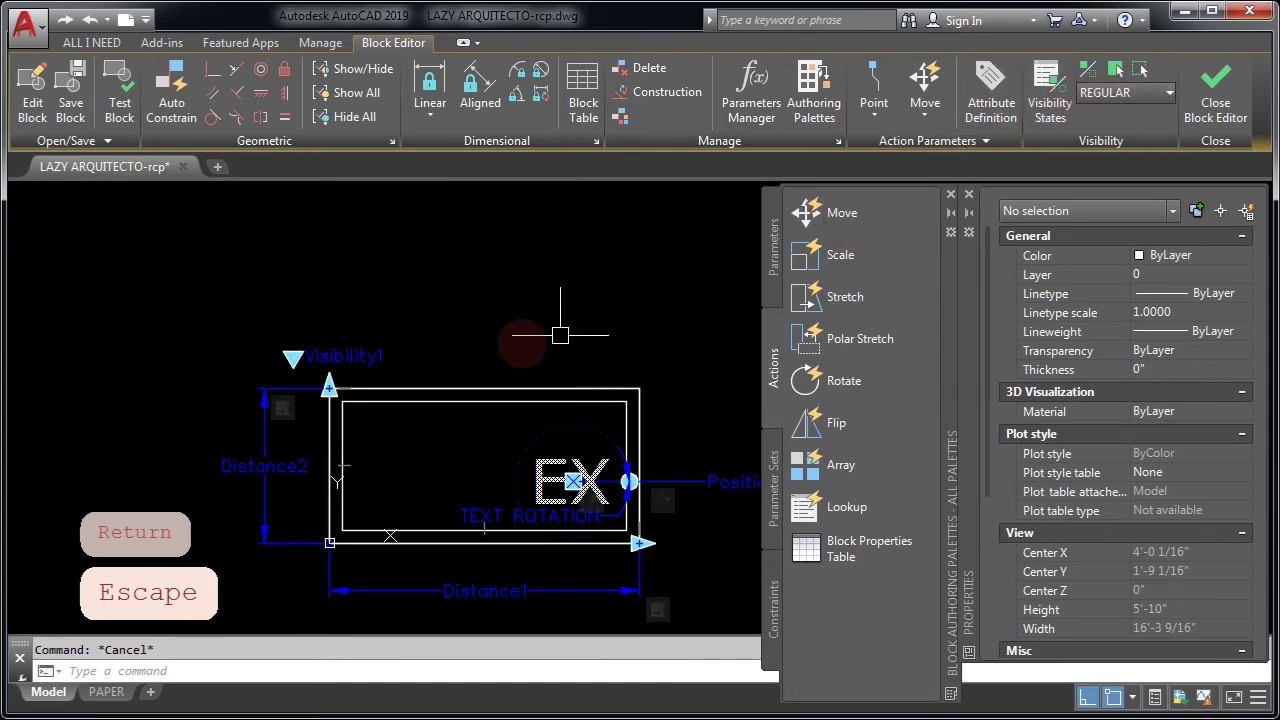
In the Visibility States dialog, set EMERGENCY as the current state and confirm
type("VS")
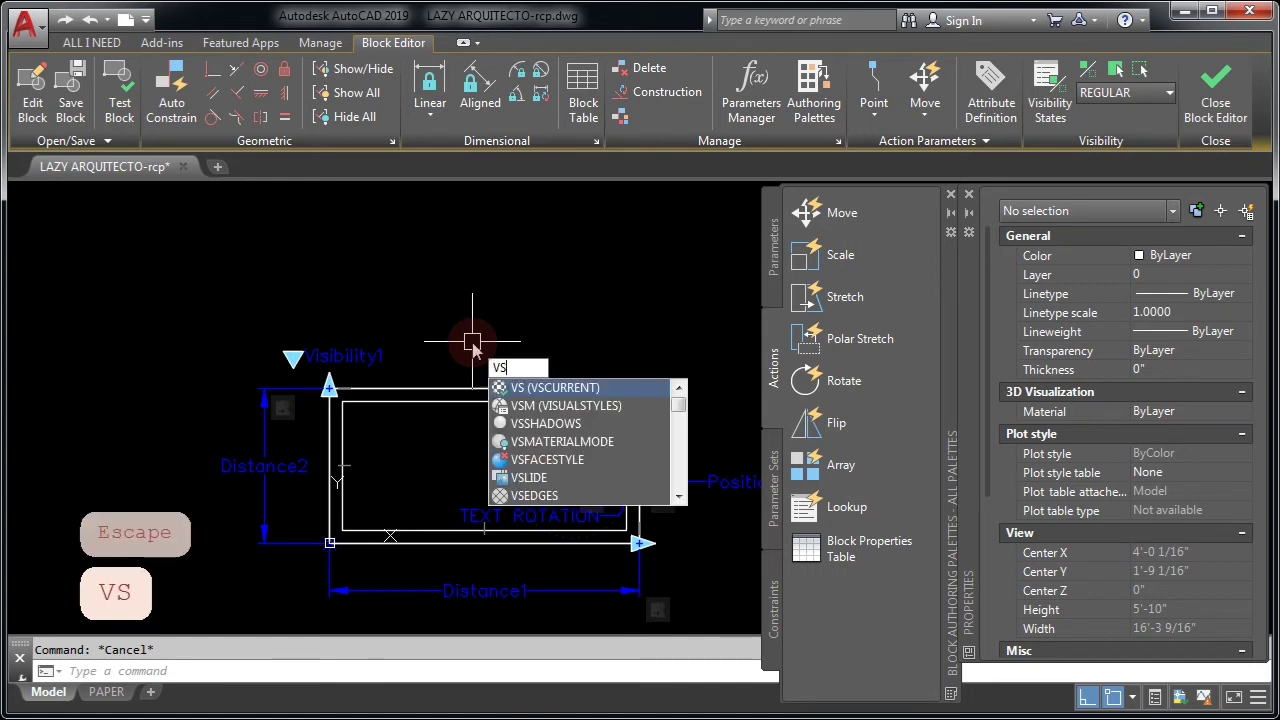
type("T")
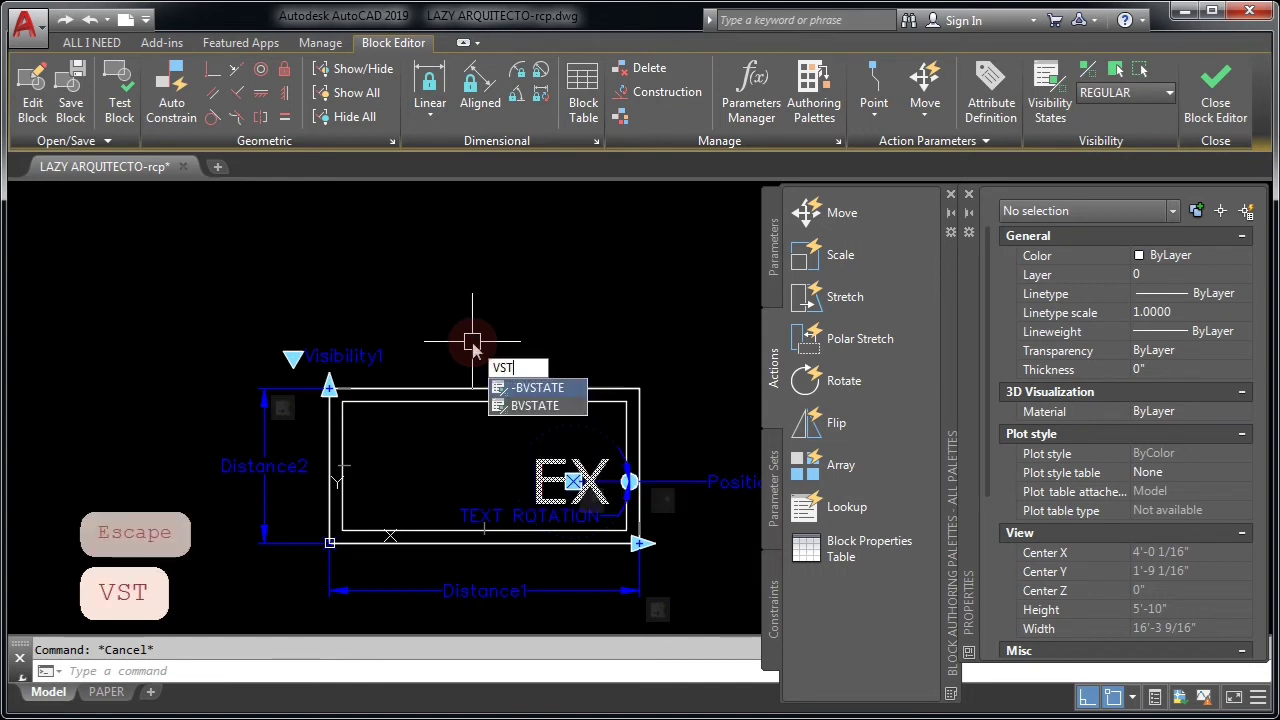
left_click(545, 405)
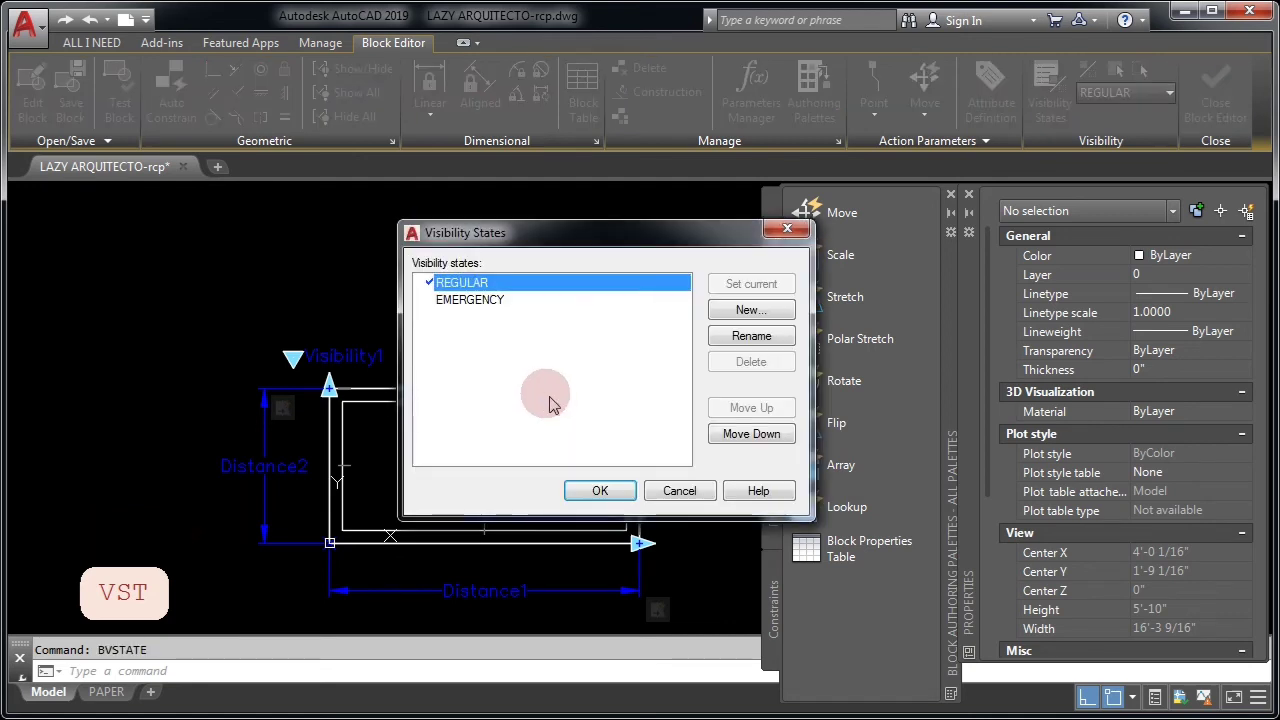
left_click(467, 302)
left_click(751, 284)
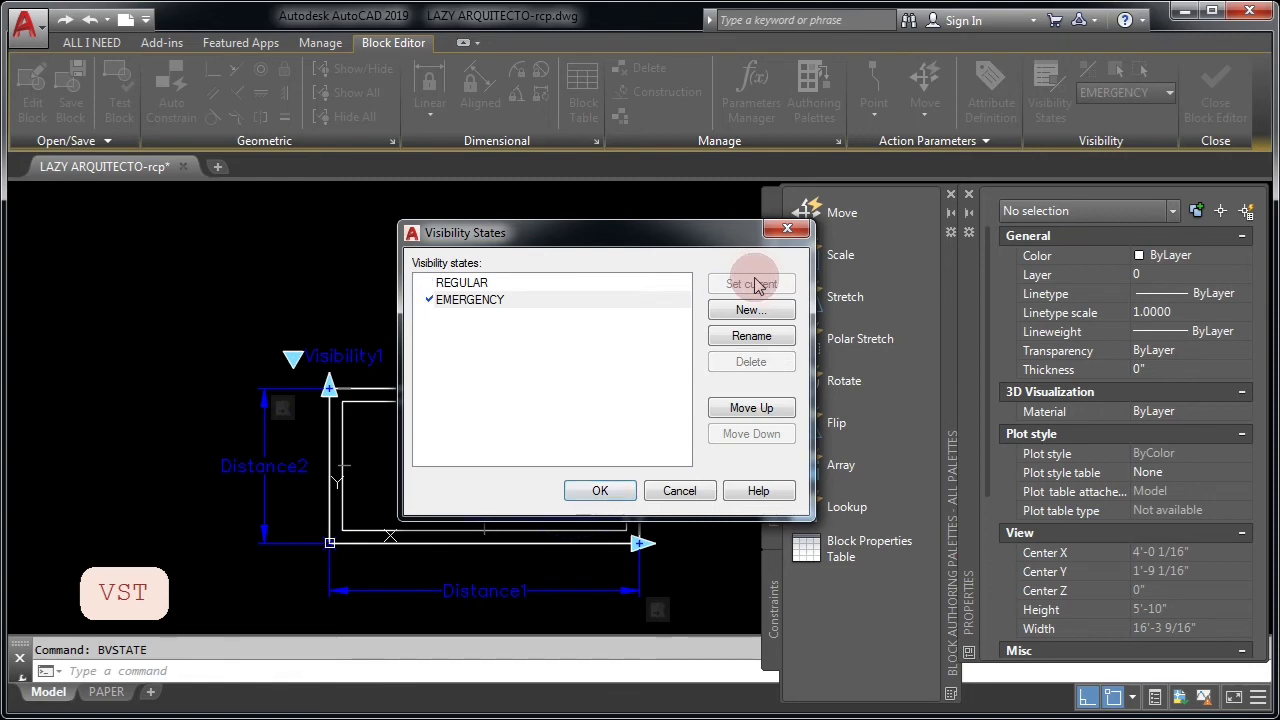
left_click(600, 490)
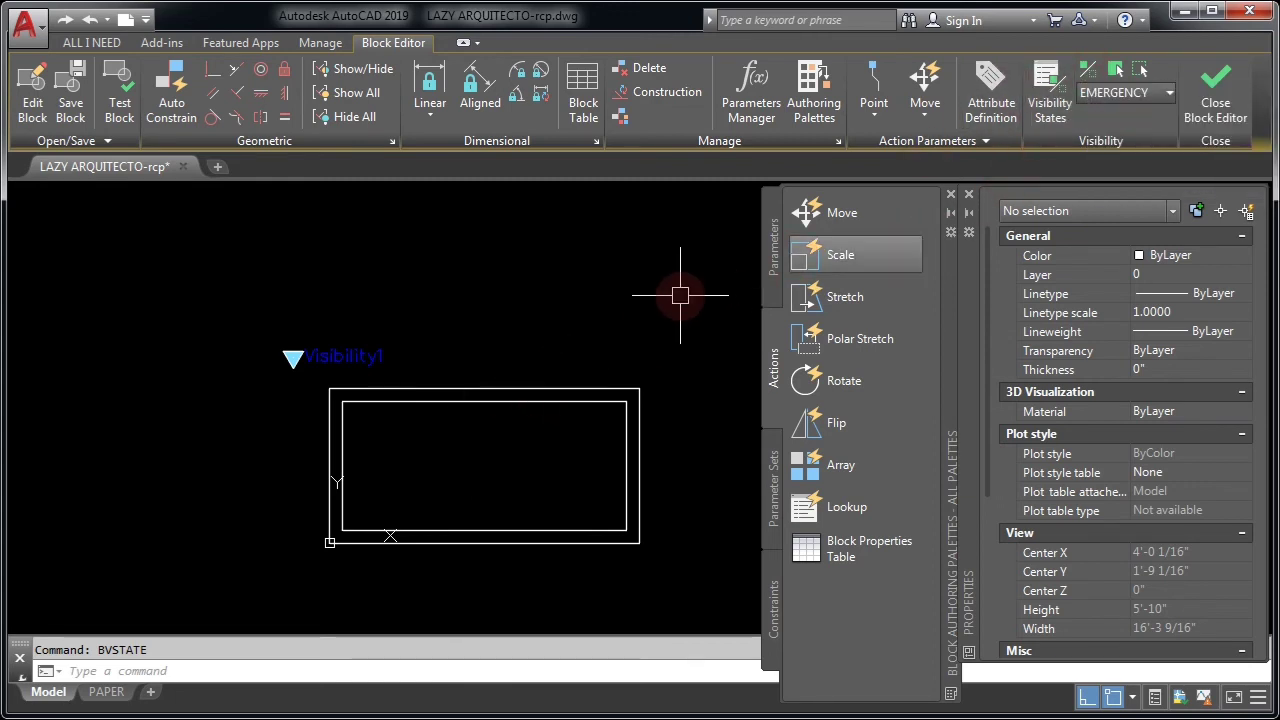
Set BVMODE to 1 so hidden block objects display greyed out
type("BVMO")
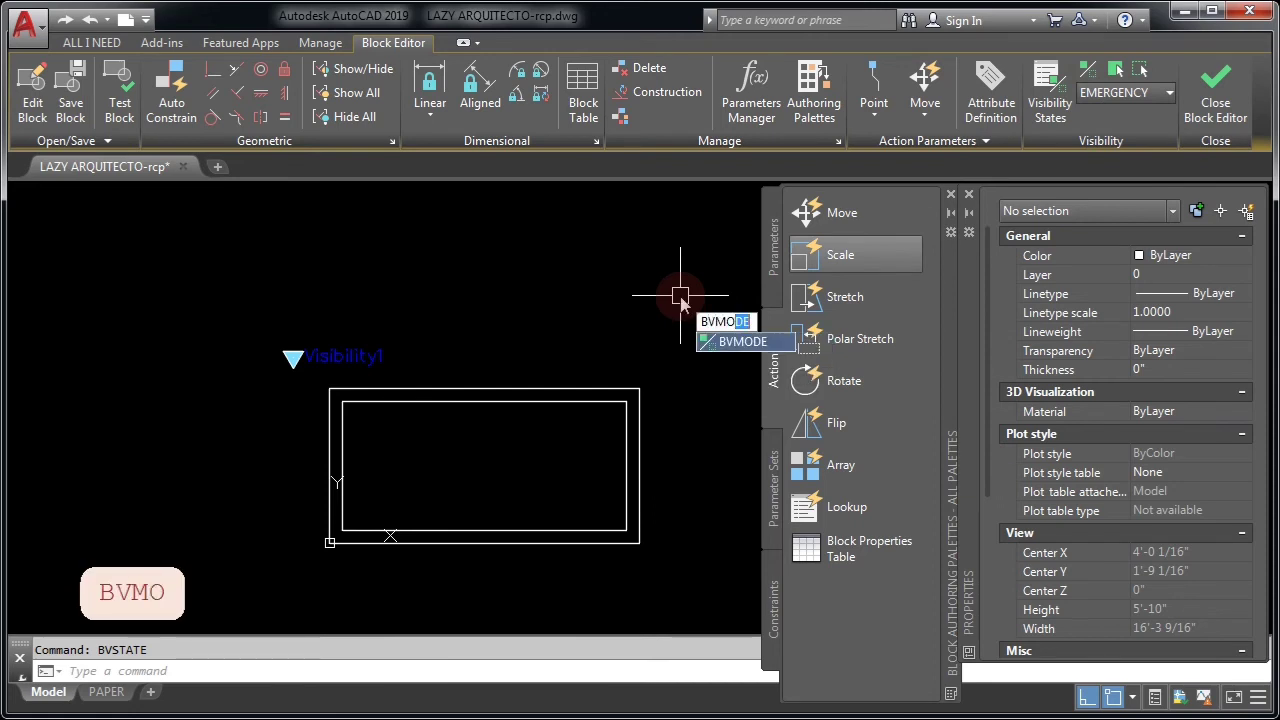
key("Return")
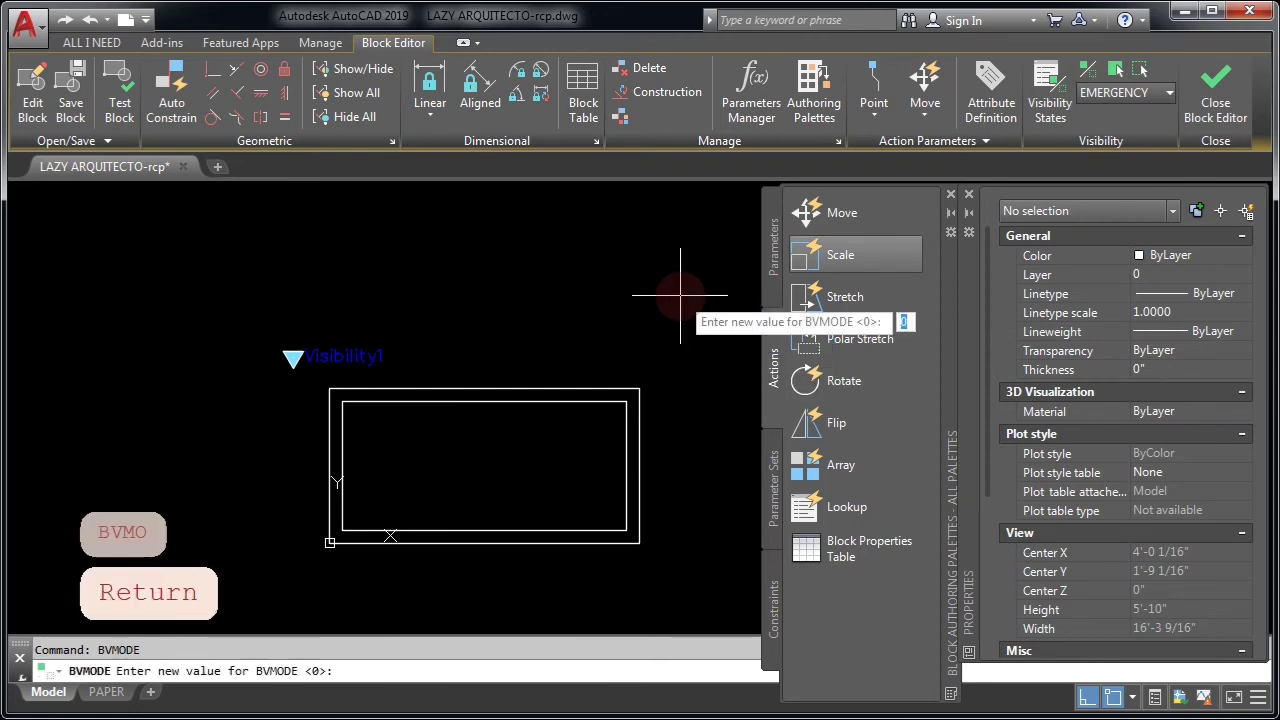
type("1")
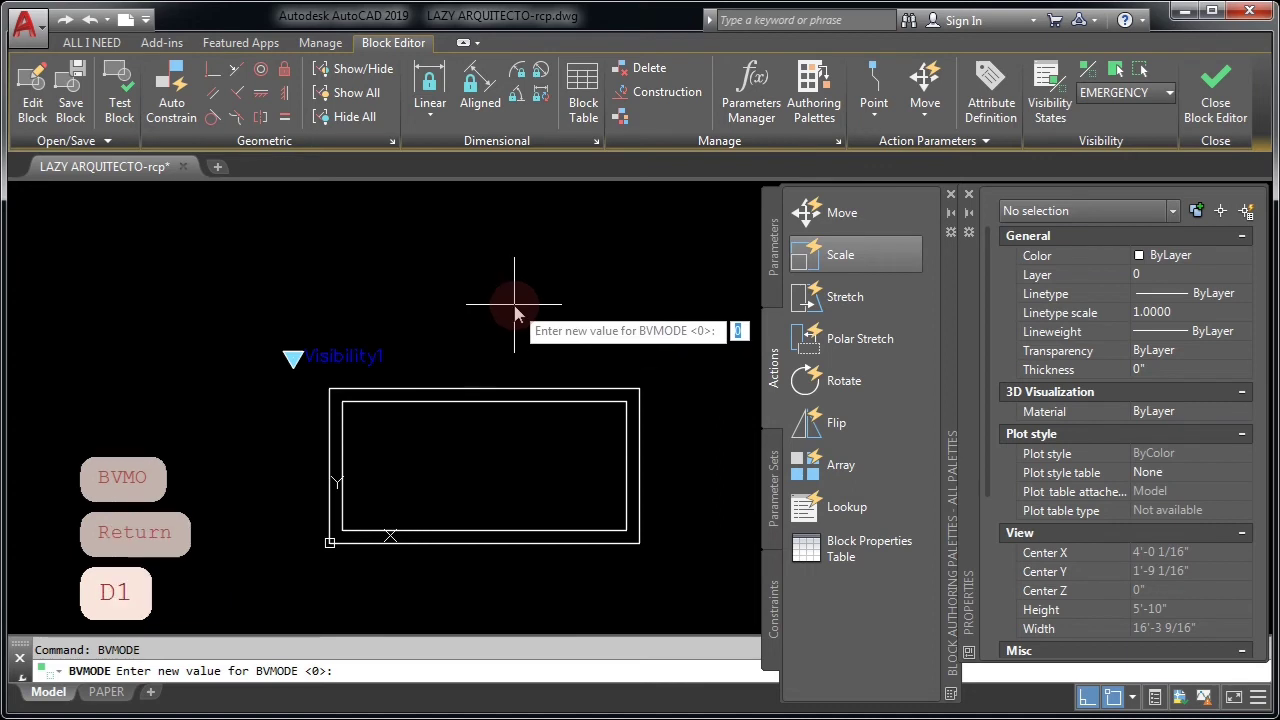
key("Return")
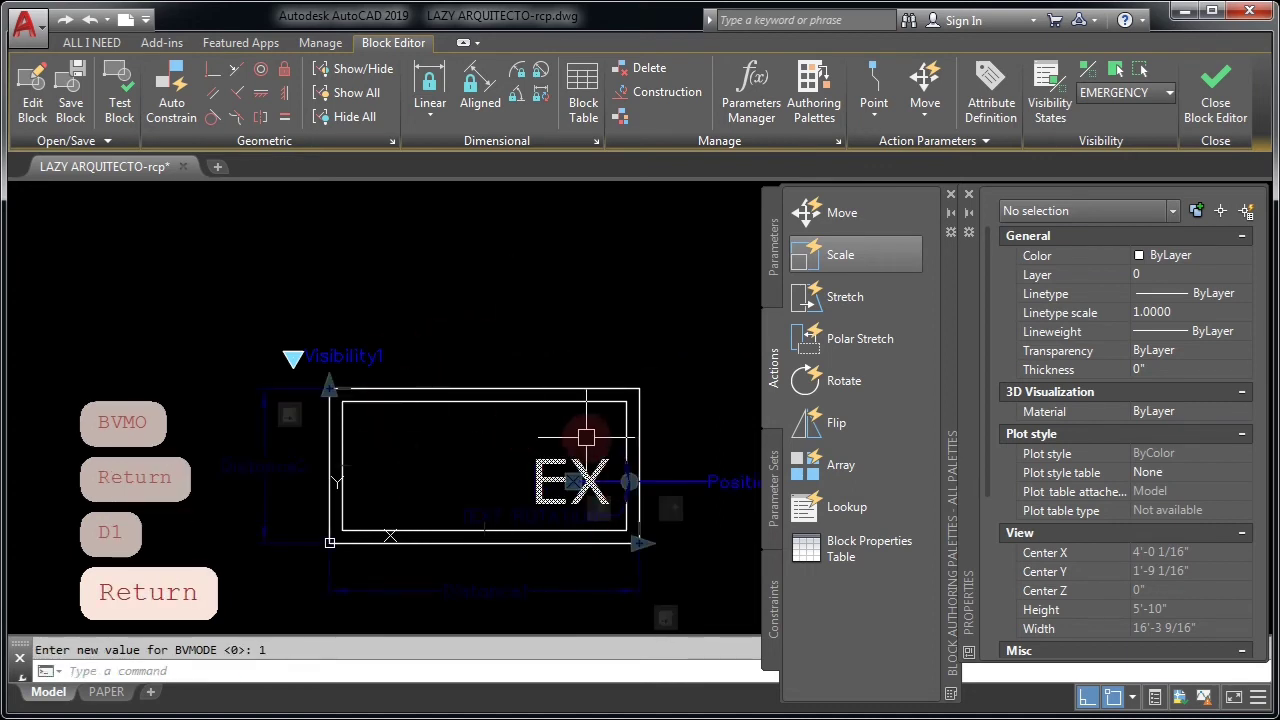
key("ctrl+a")
key("Escape")
type("WI")
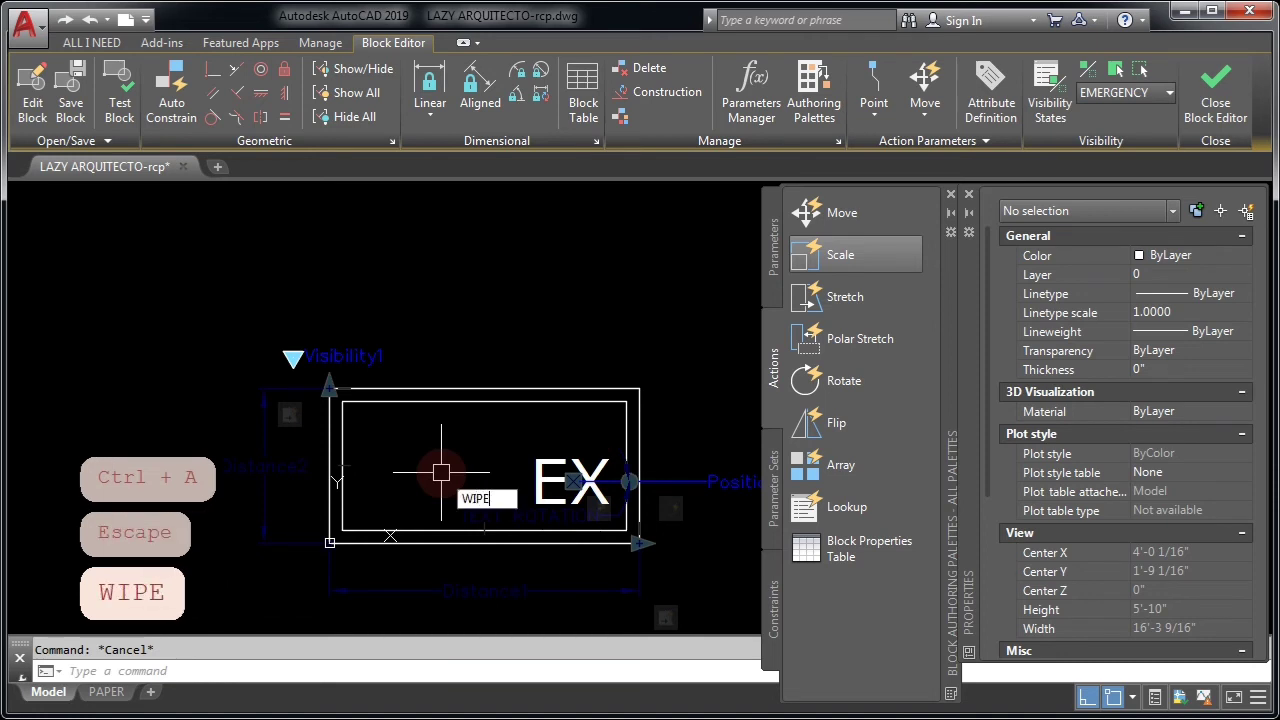
key("Down")
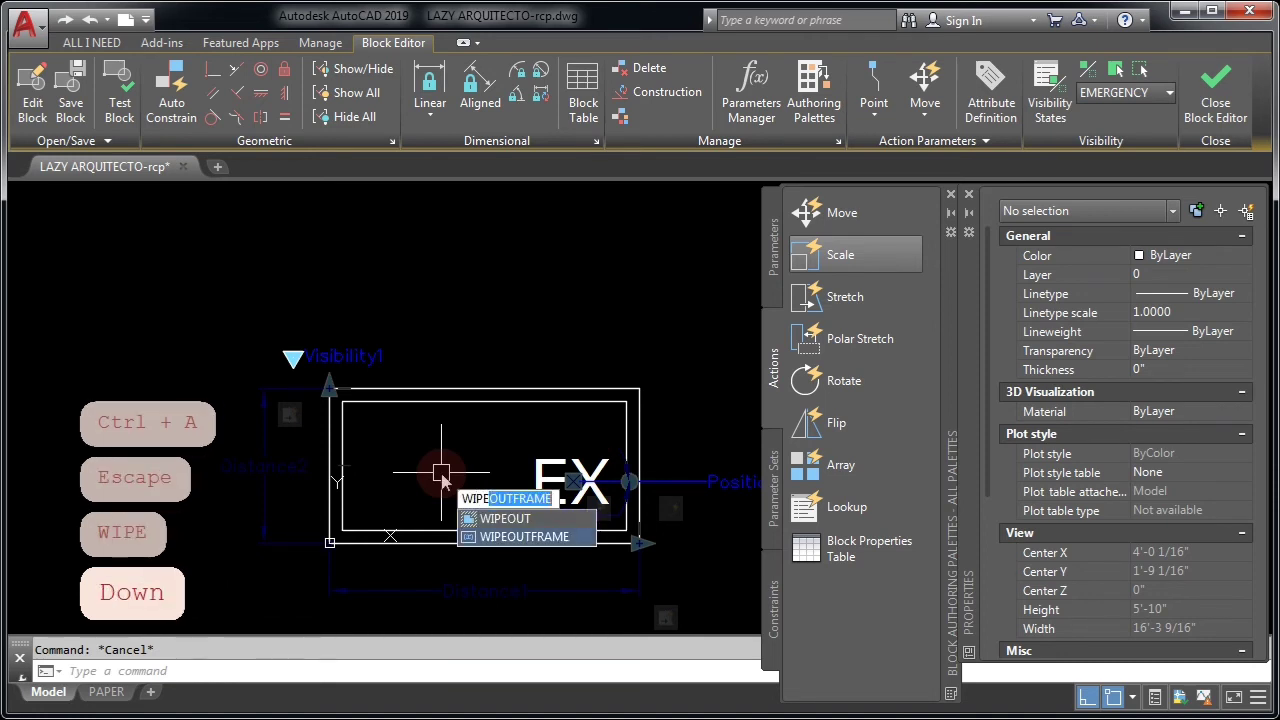
key("Return")
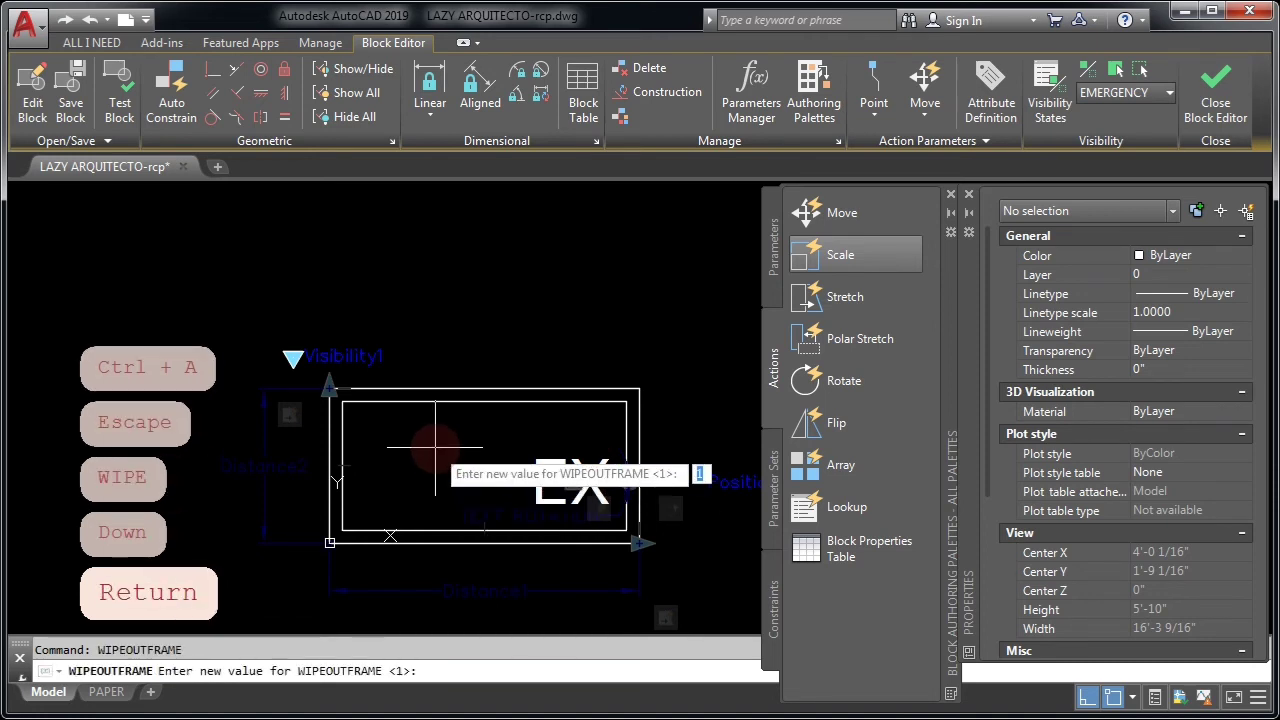
key("Escape")
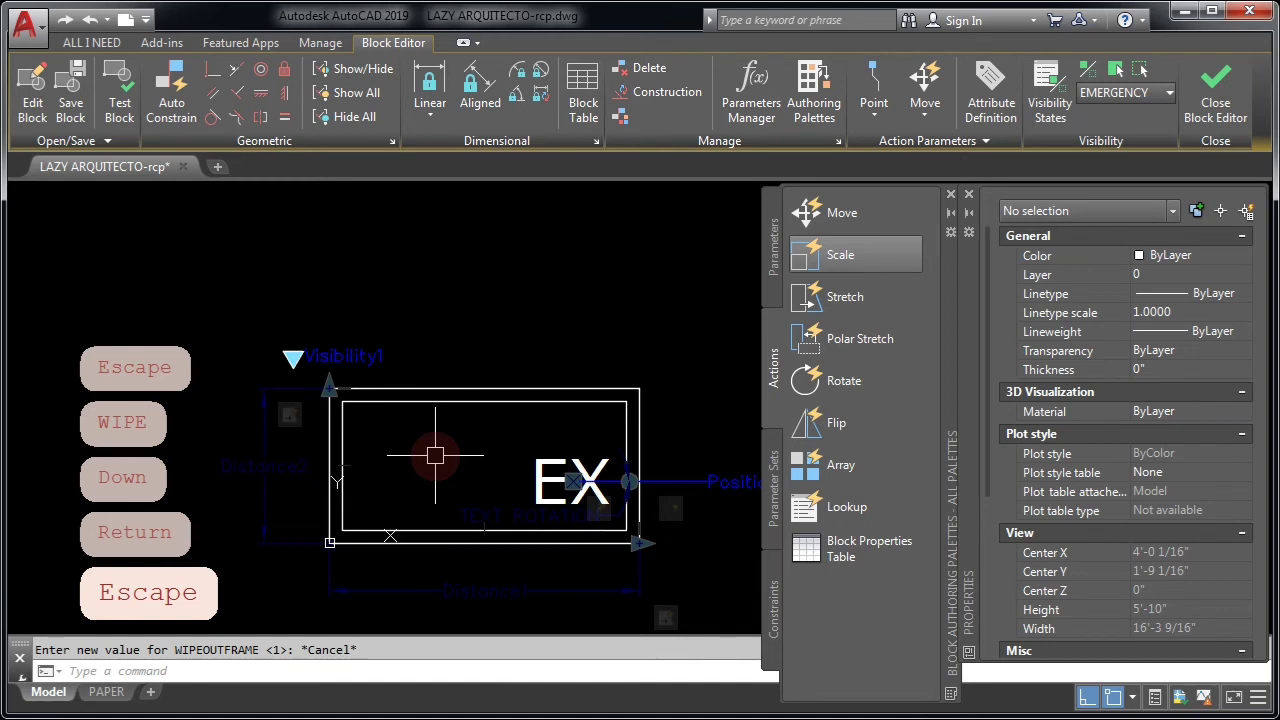
key("Escape")
Select all 18 block objects and use BVSHOW to make them visible in all states
key("ctrl+a")
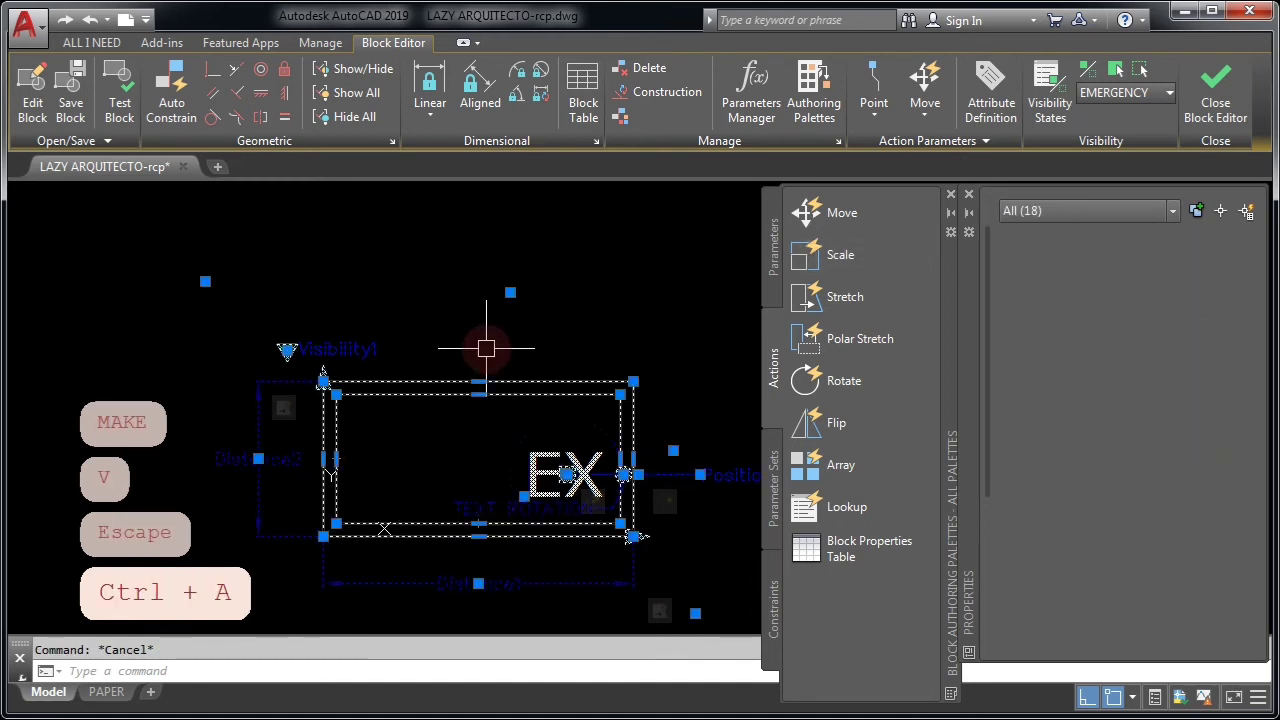
key("b")
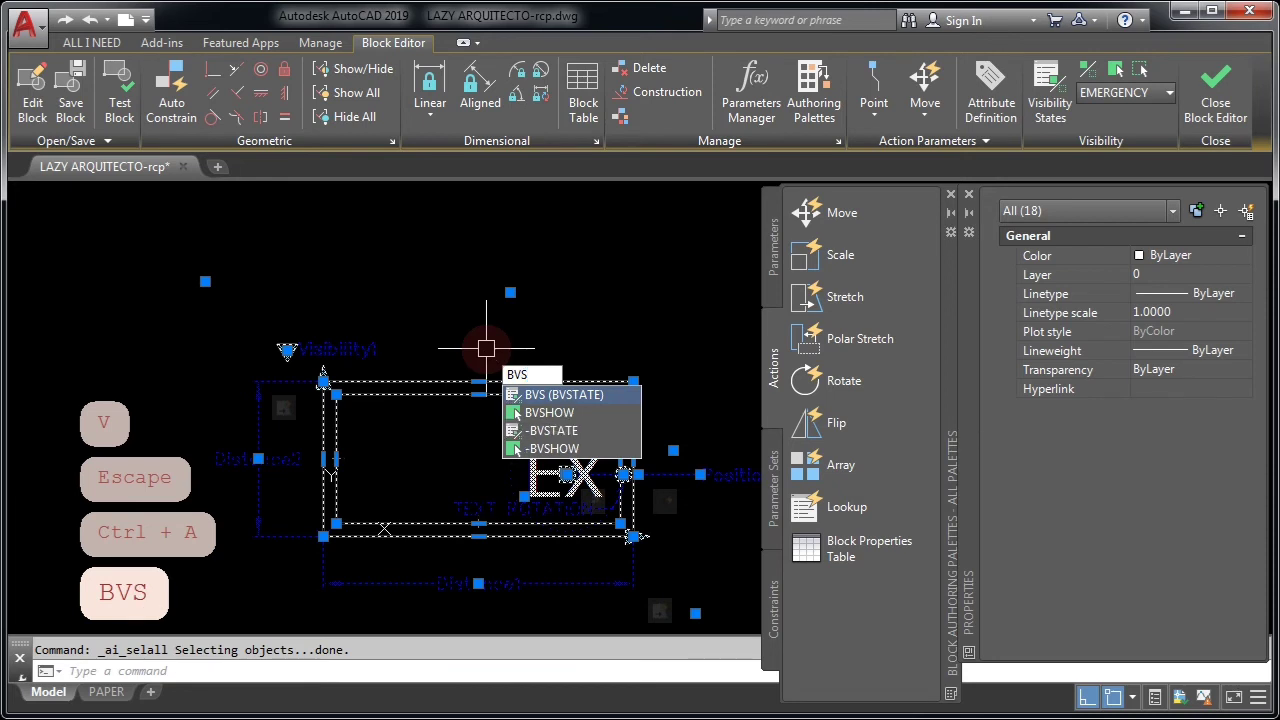
type("VSH")
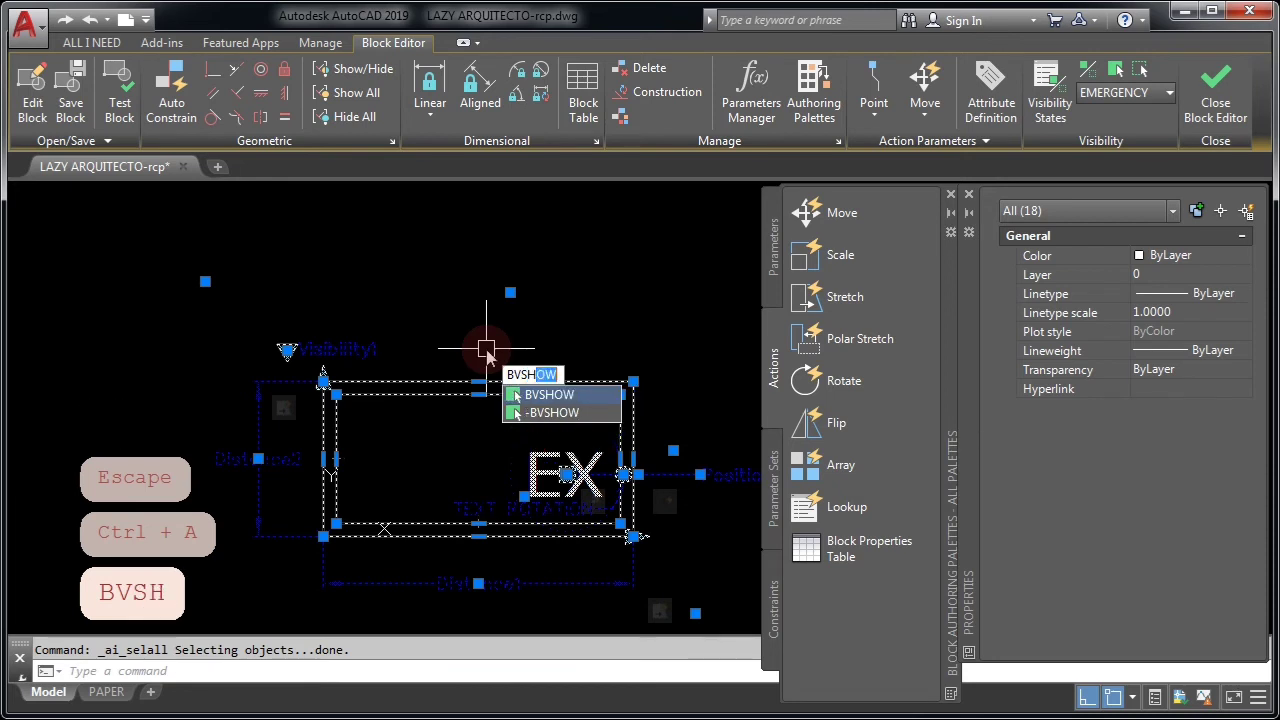
key("Return")
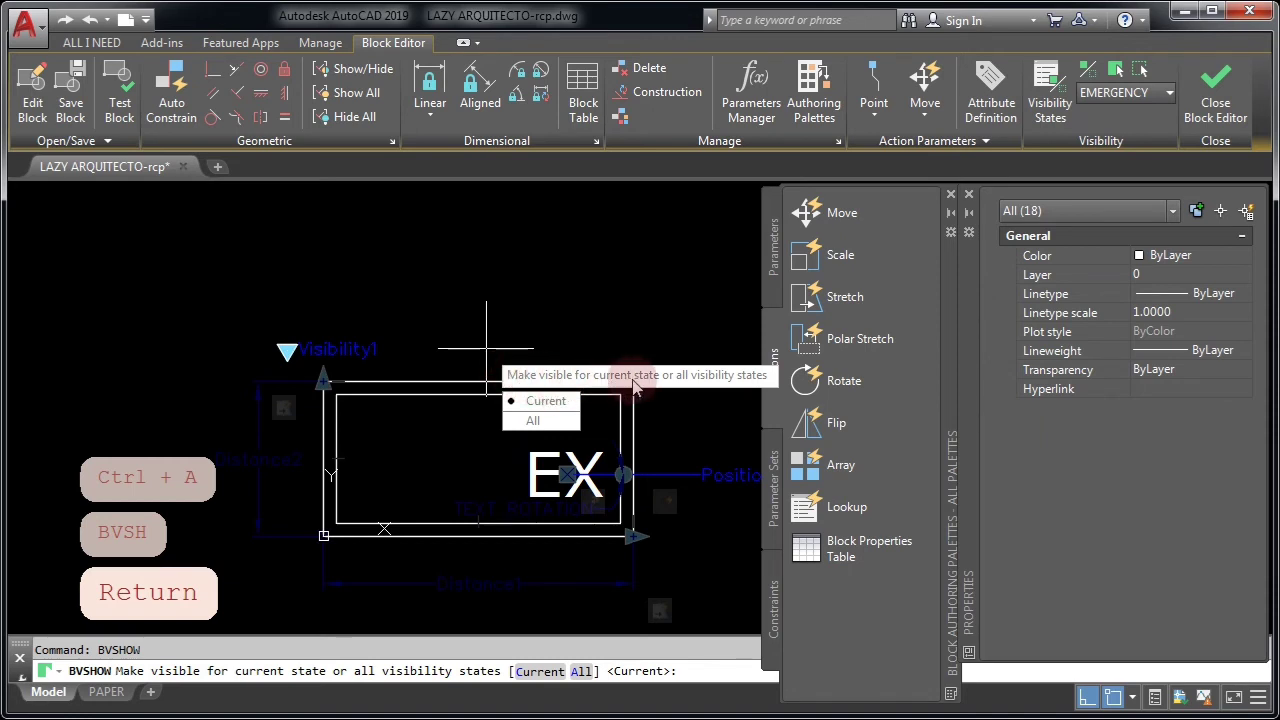
left_click(554, 420)
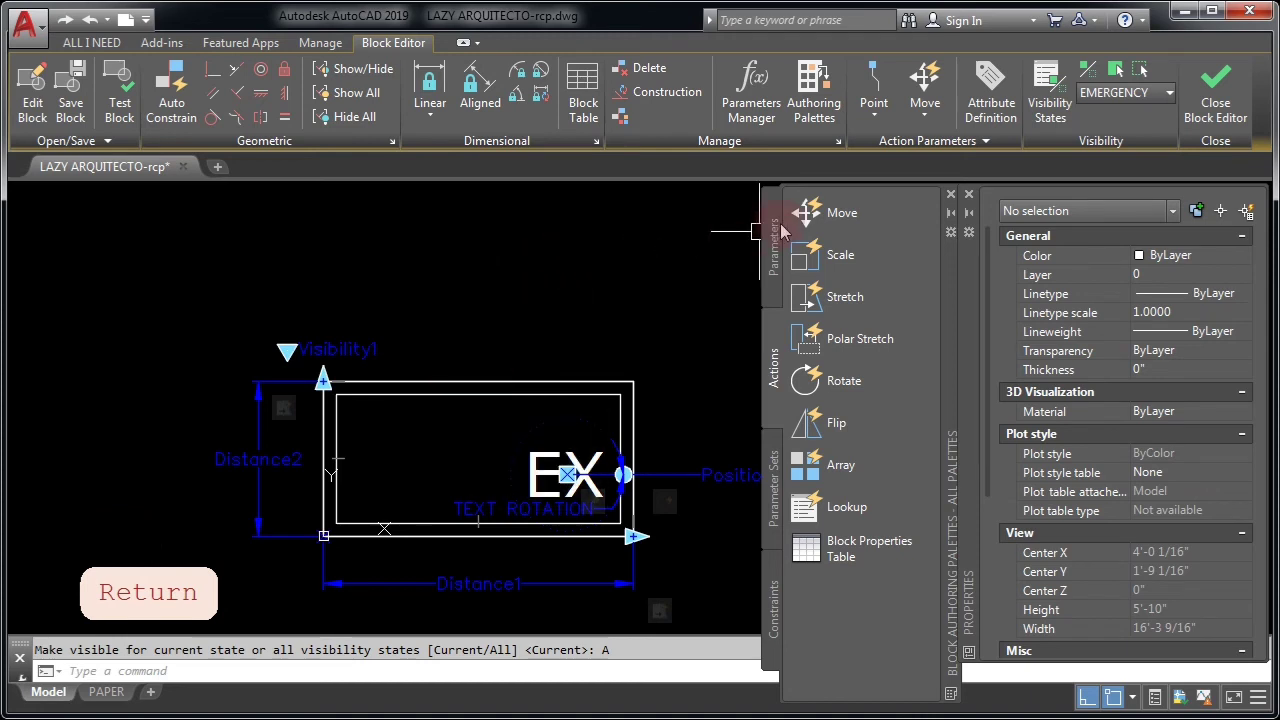
left_click(840, 254)
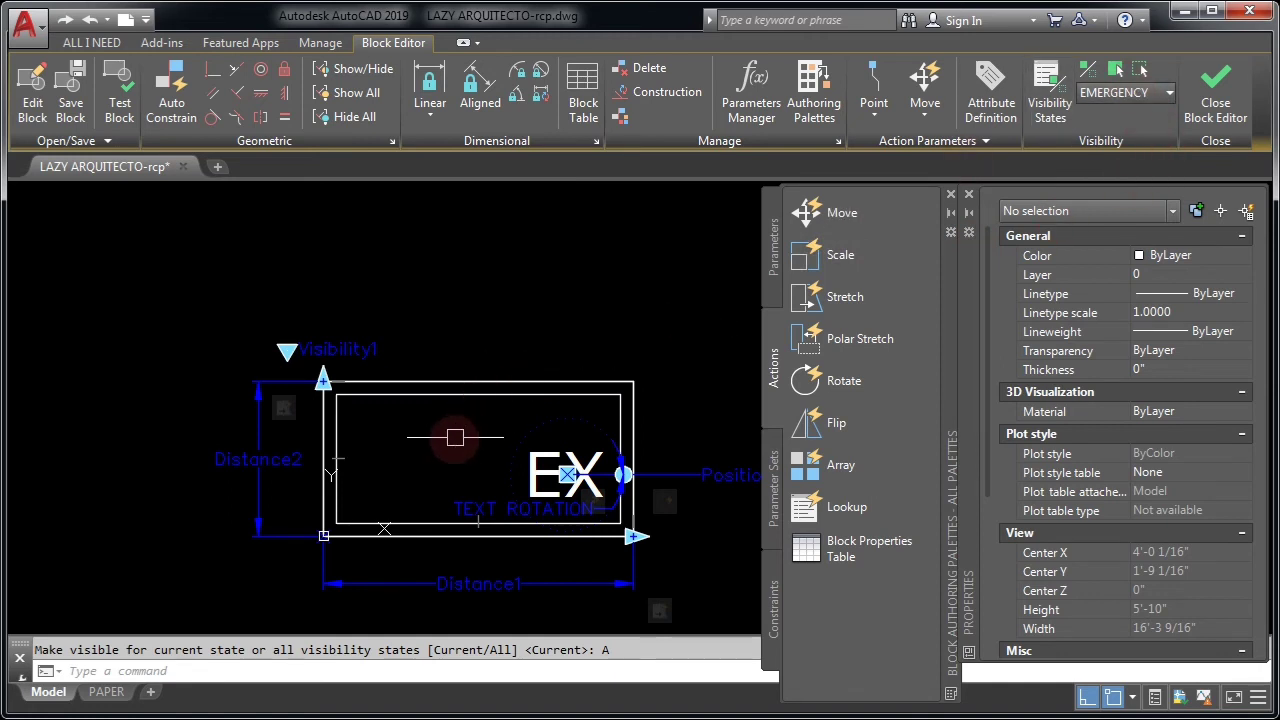
Start a polyline along the block's left and top edges, then undo and delete it
type("PL")
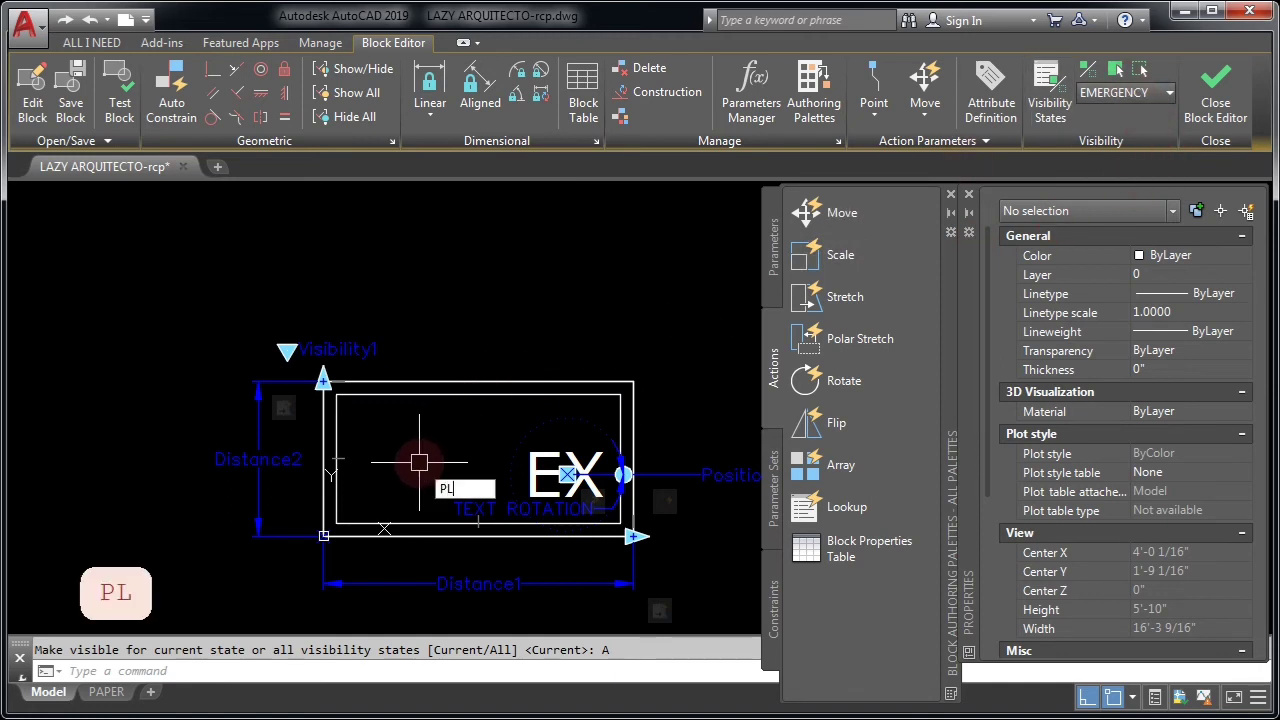
key("space")
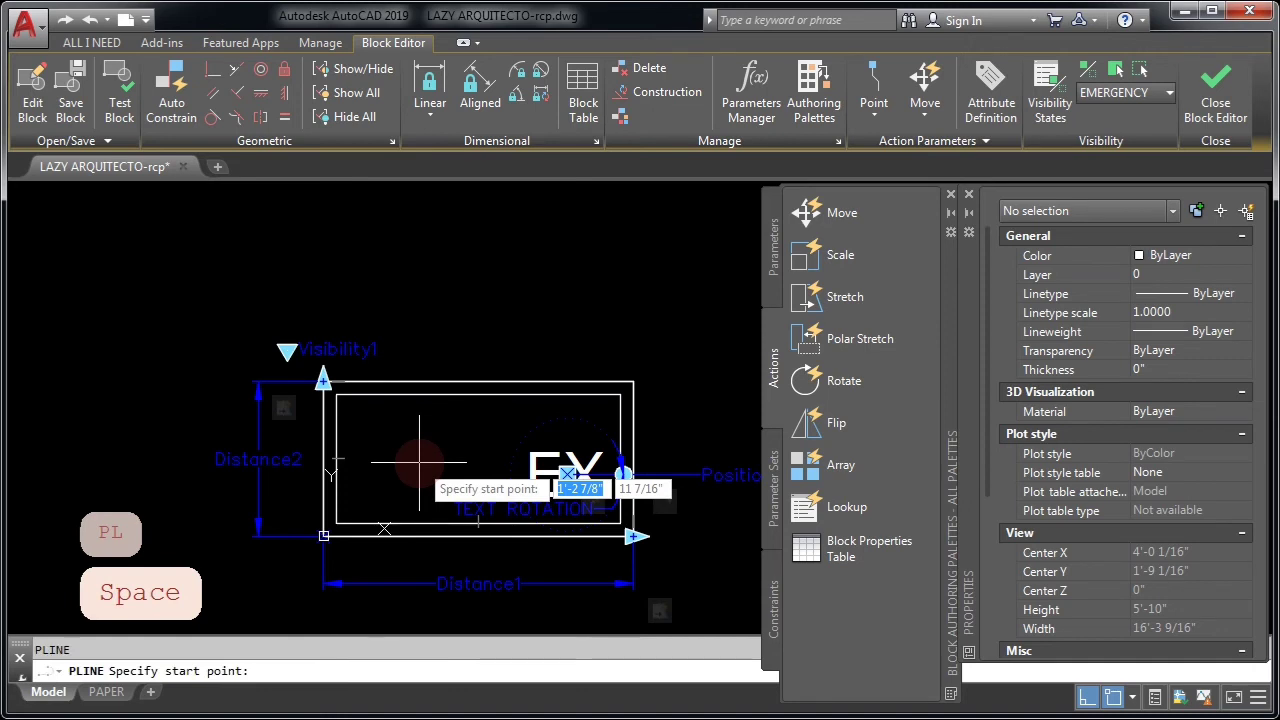
left_click(336, 523)
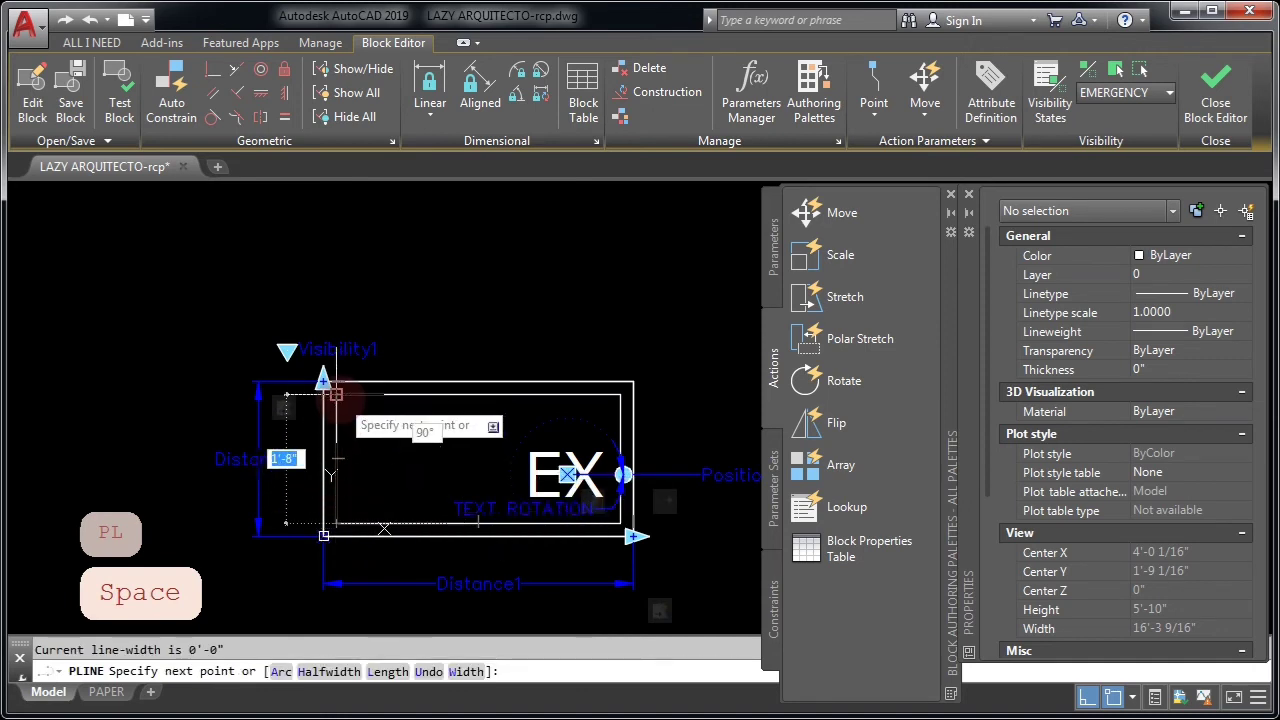
left_click(336, 392)
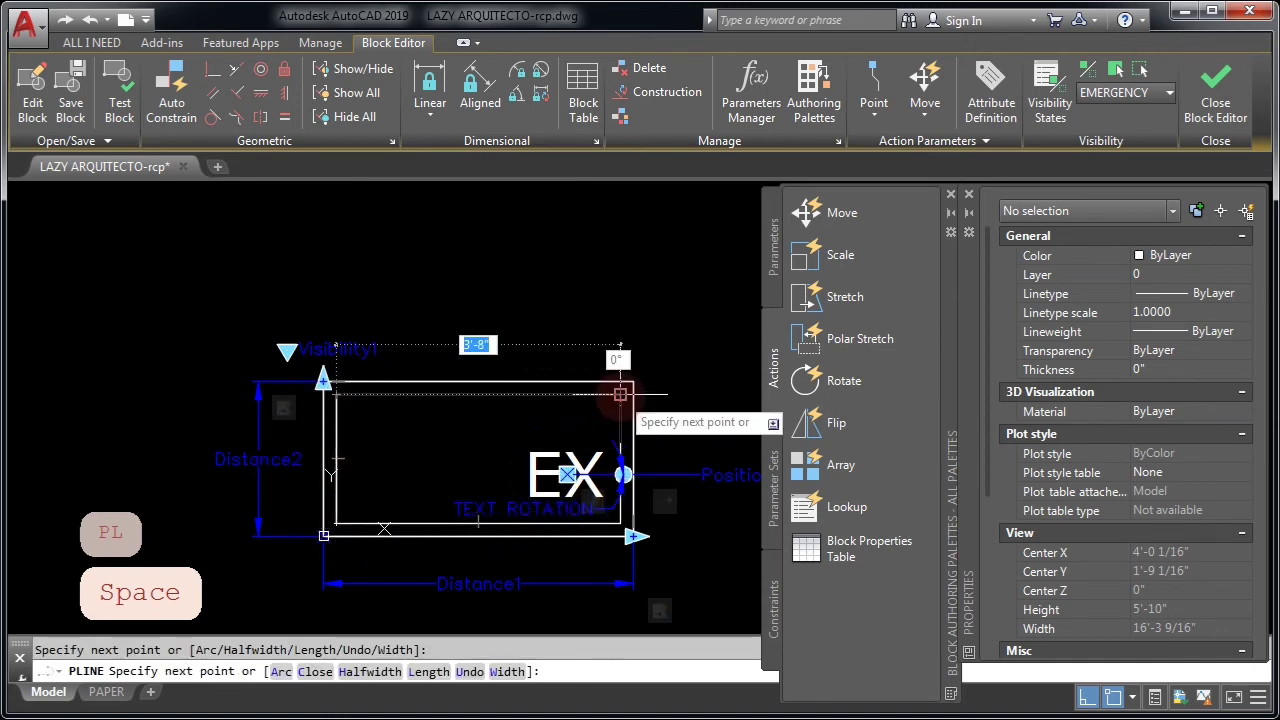
left_click(620, 394)
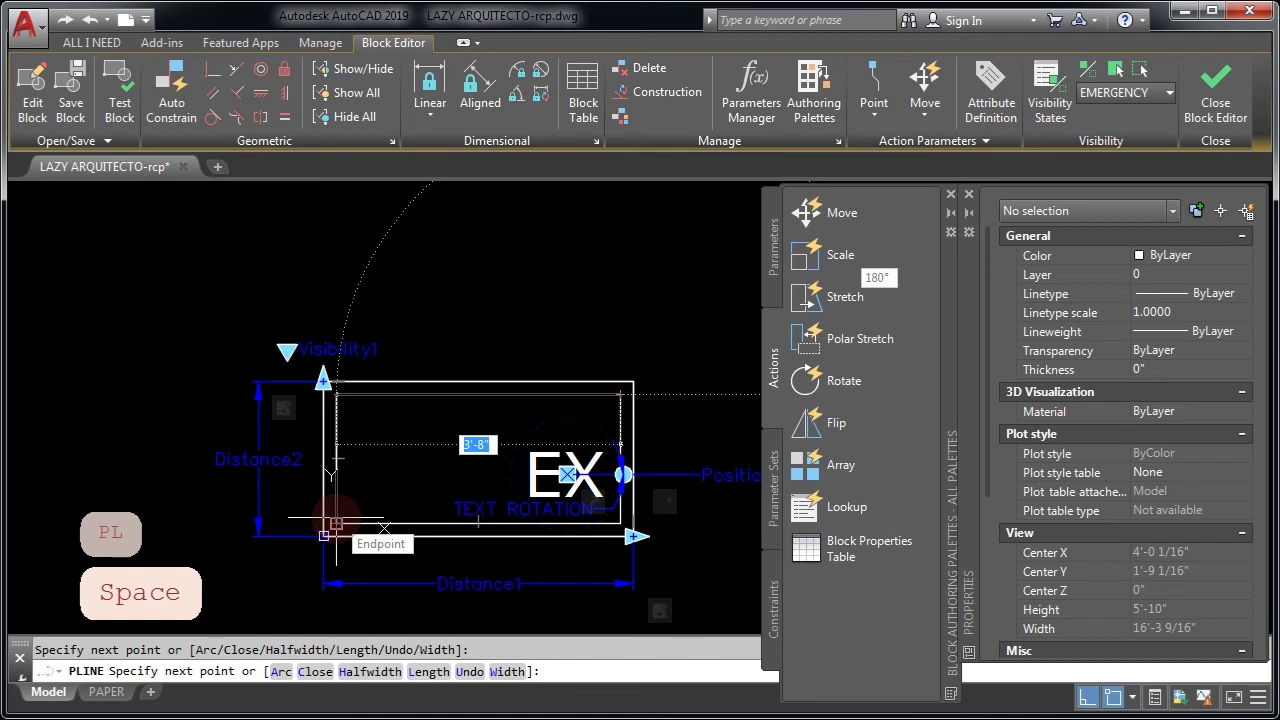
key("ctrl+z")
key("Delete")
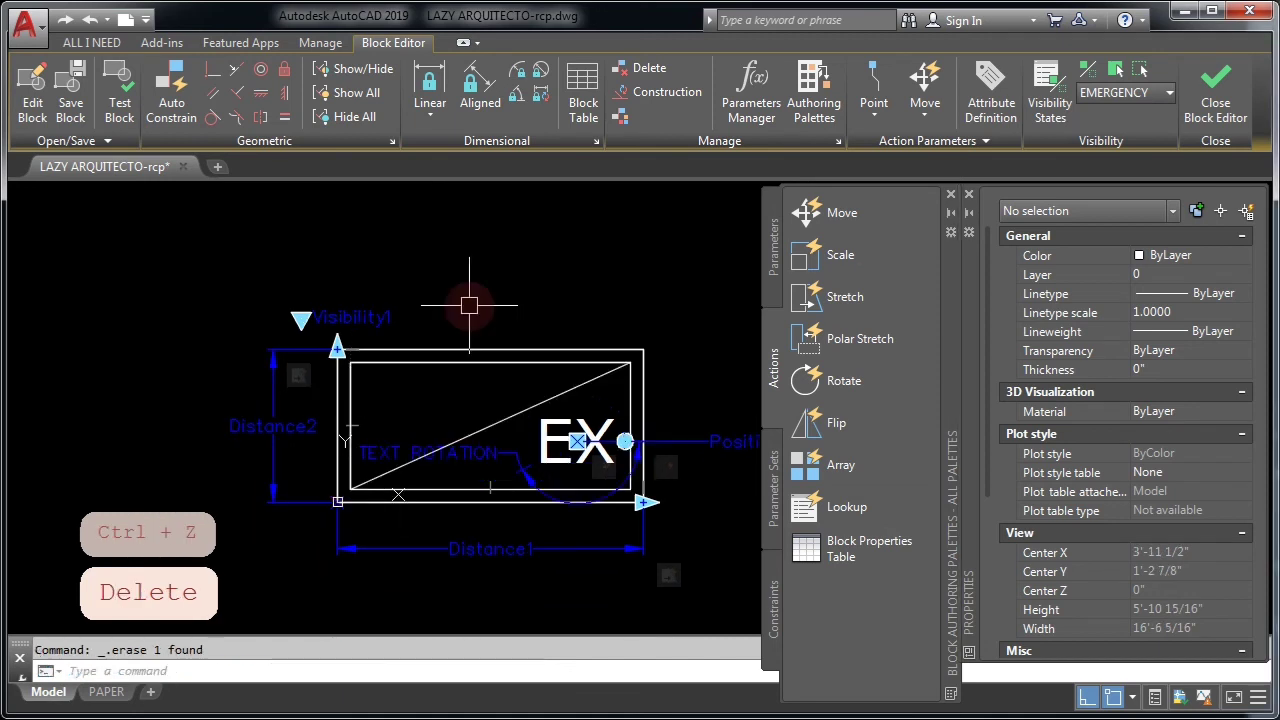
Fill the triangle with a solid colour 171 hatch by selecting its boundary object
type("h")
key("space")
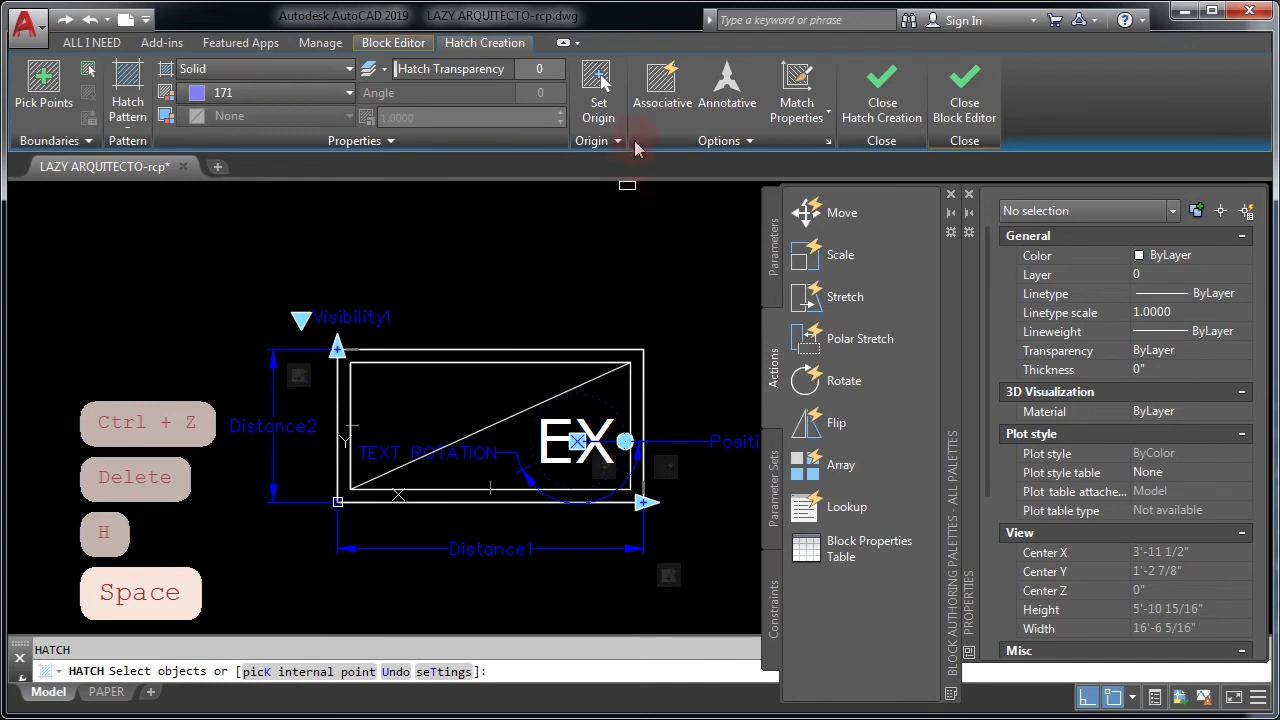
left_click(656, 92)
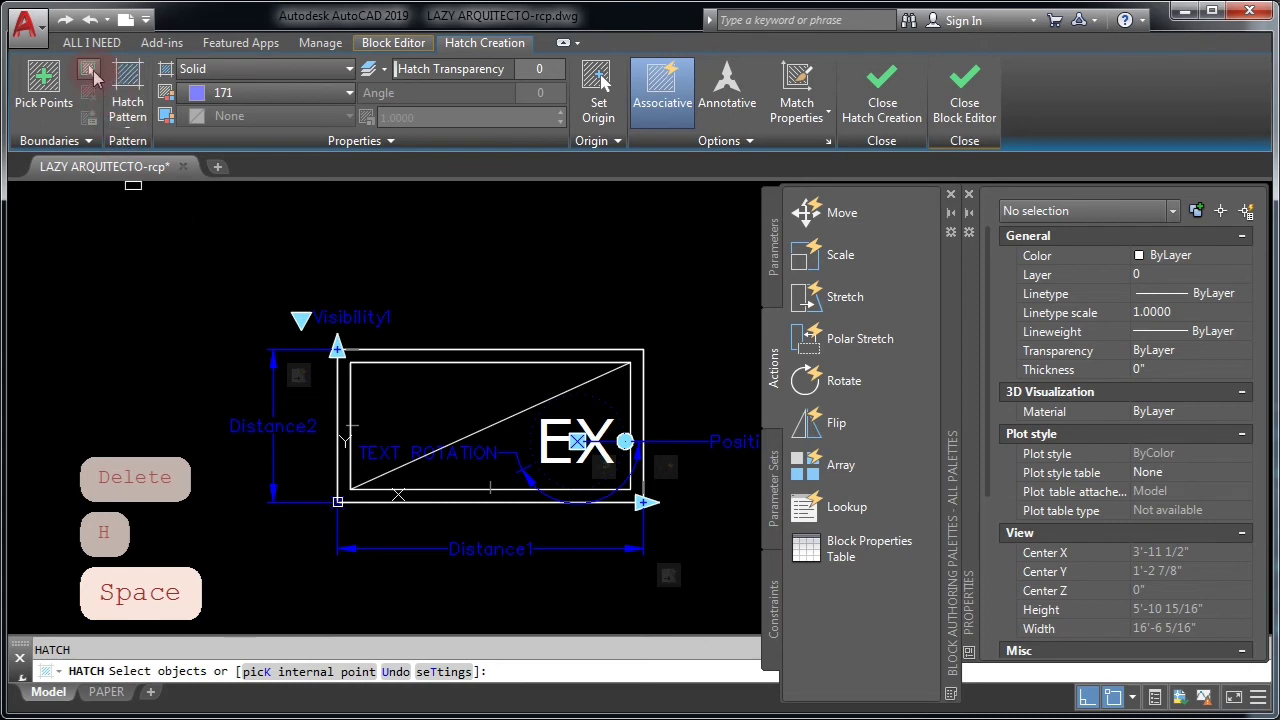
left_click(89, 71)
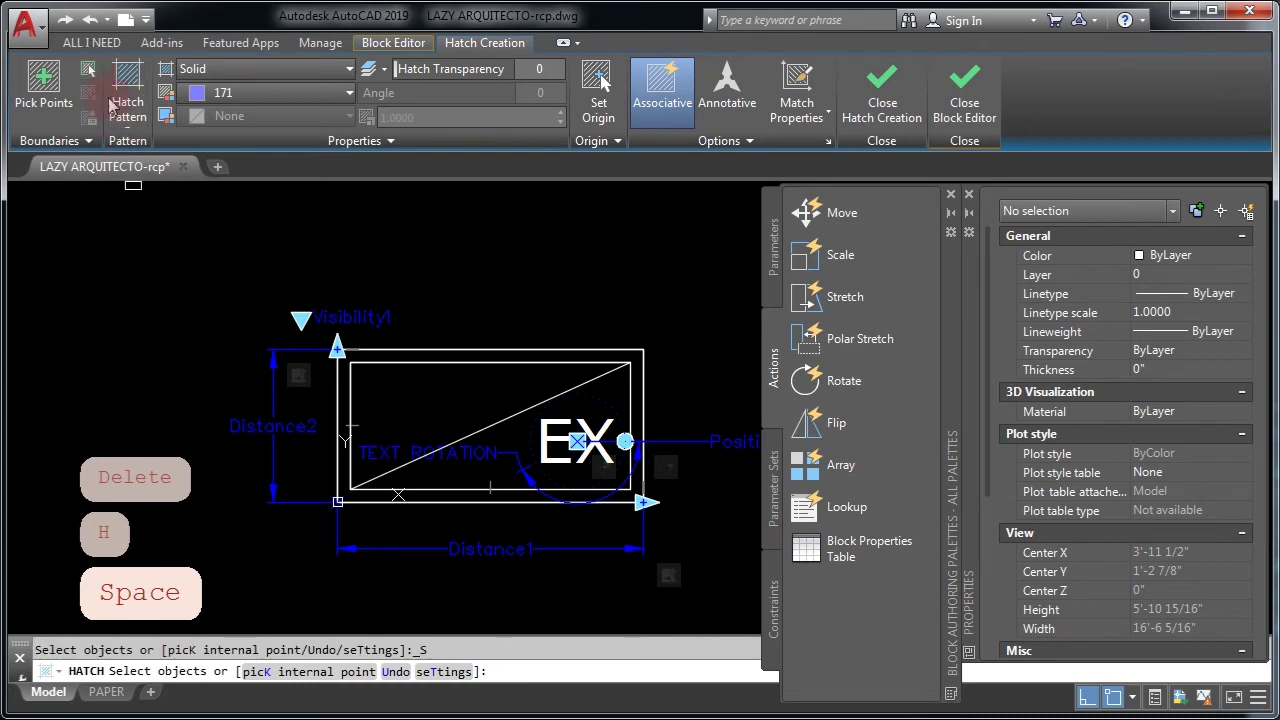
left_click(503, 369)
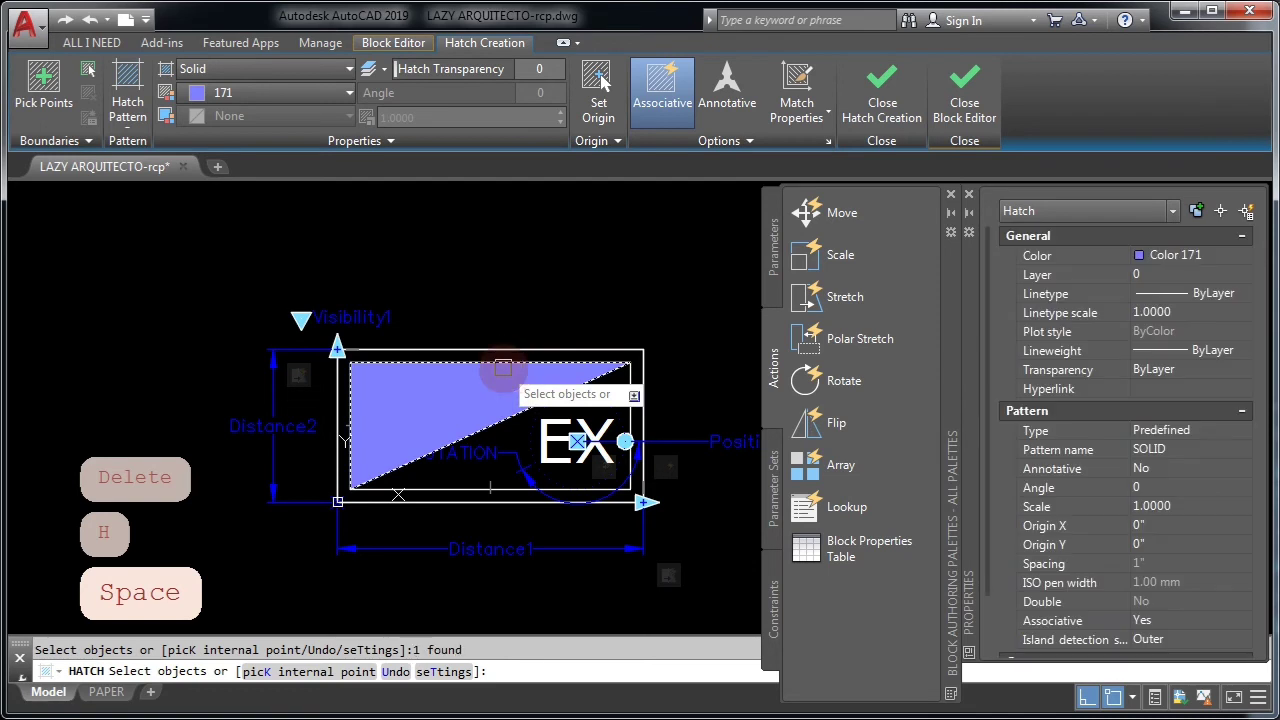
key("Return")
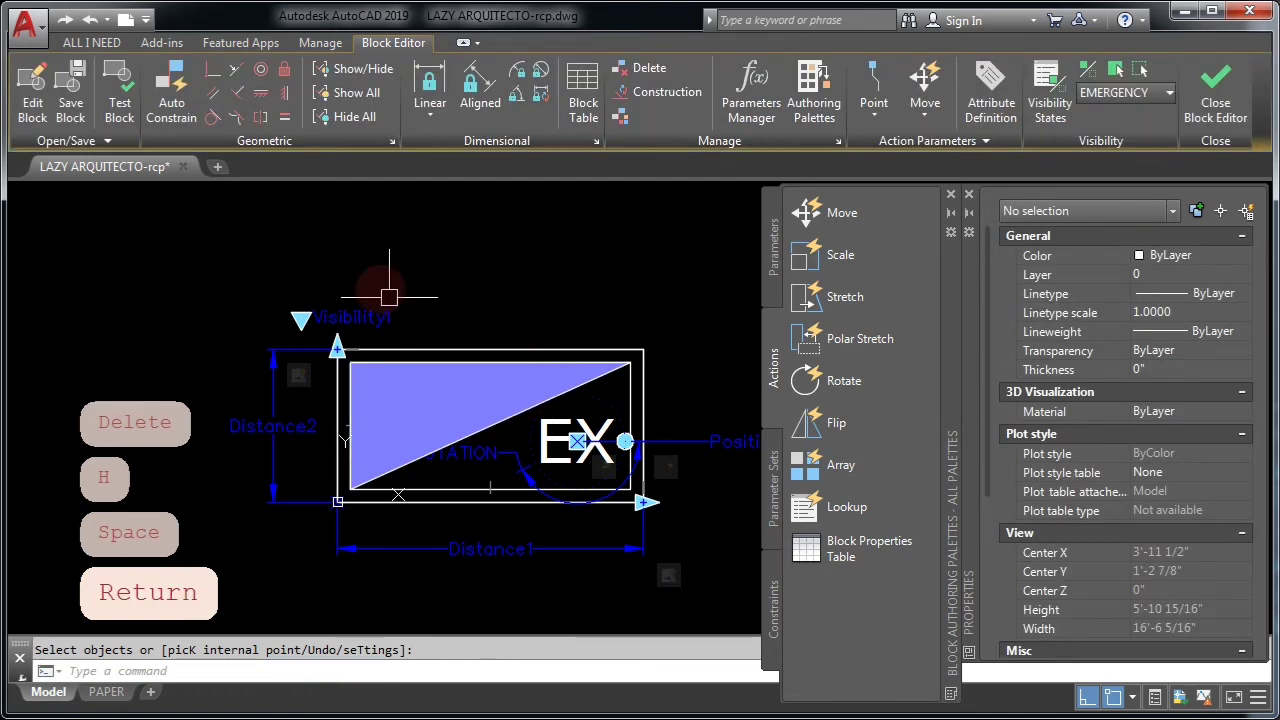
left_click(120, 95)
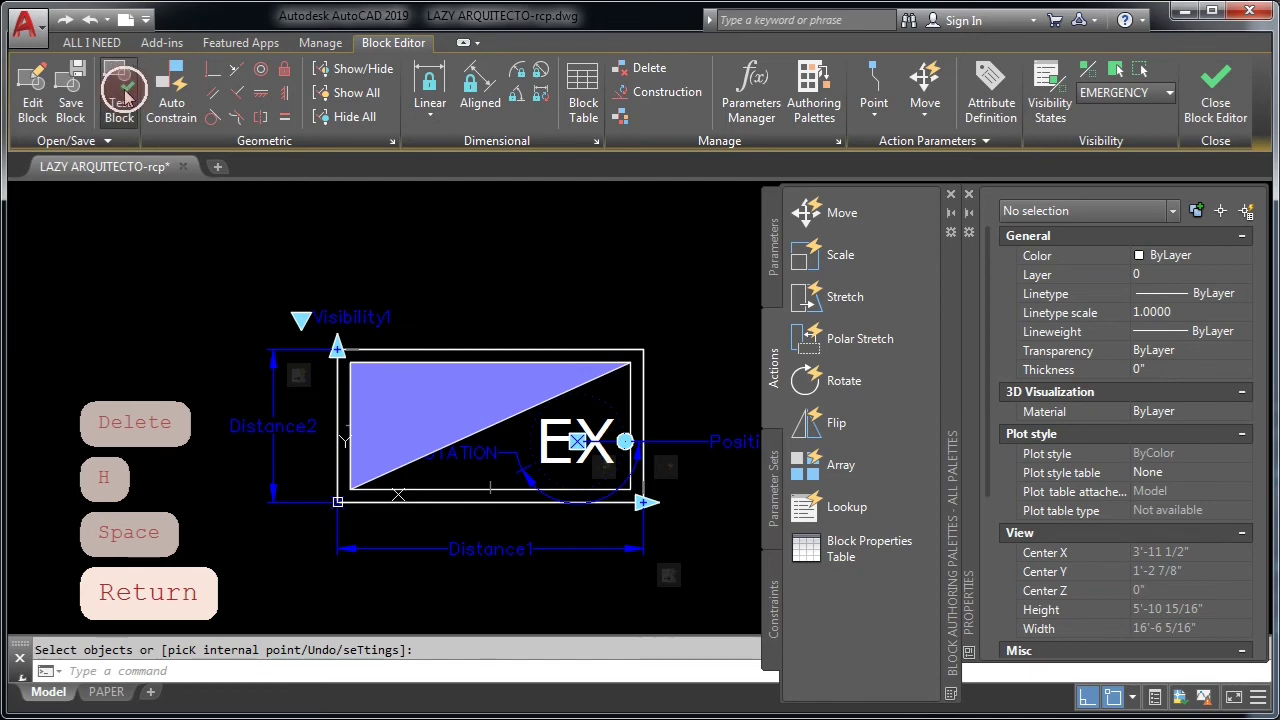
Switch the test block to EMERGENCY and stretch it longer, then back to its original length
left_click(541, 349)
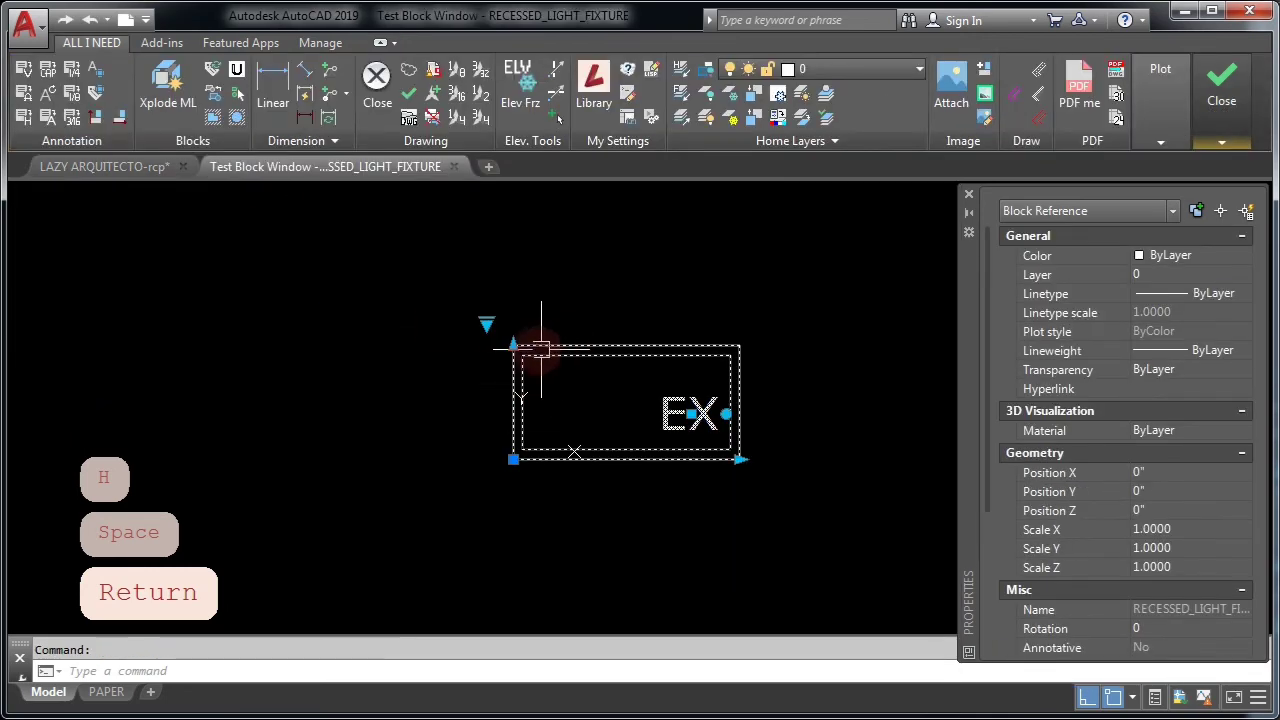
left_click(487, 325)
left_click(530, 357)
middle_click_drag(646, 418, 586, 438)
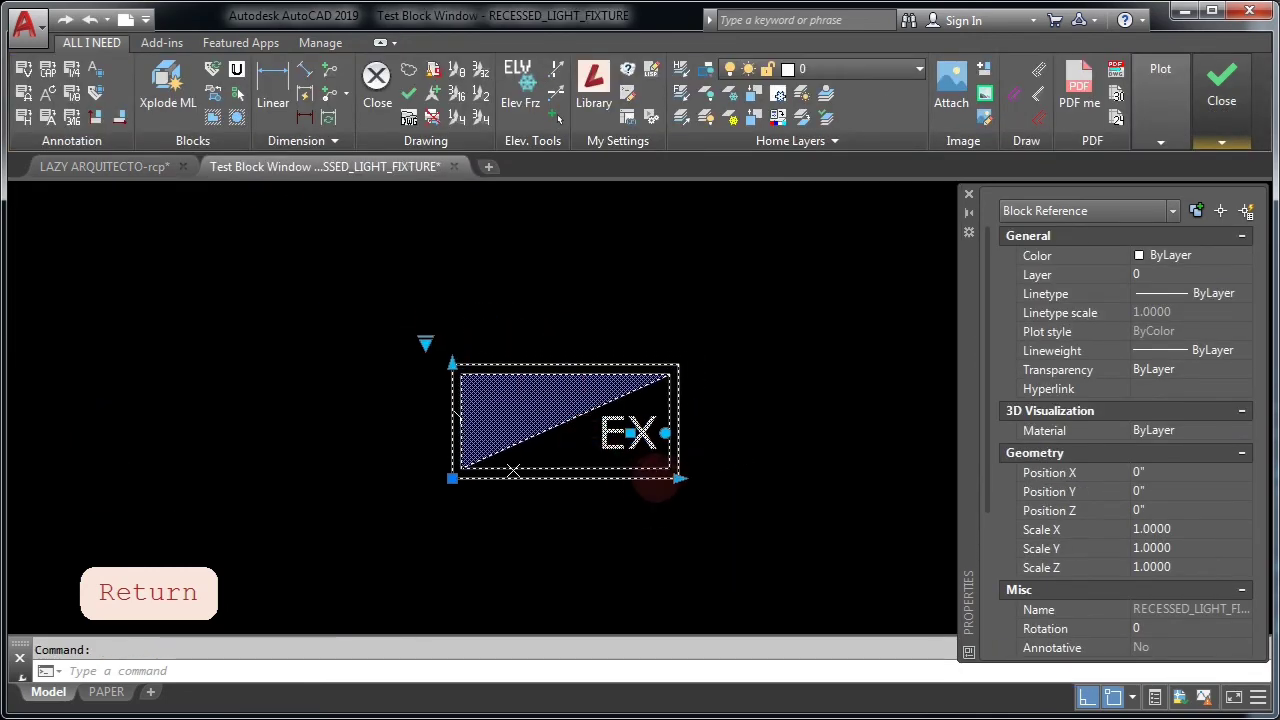
left_click(679, 477)
left_click(903, 474)
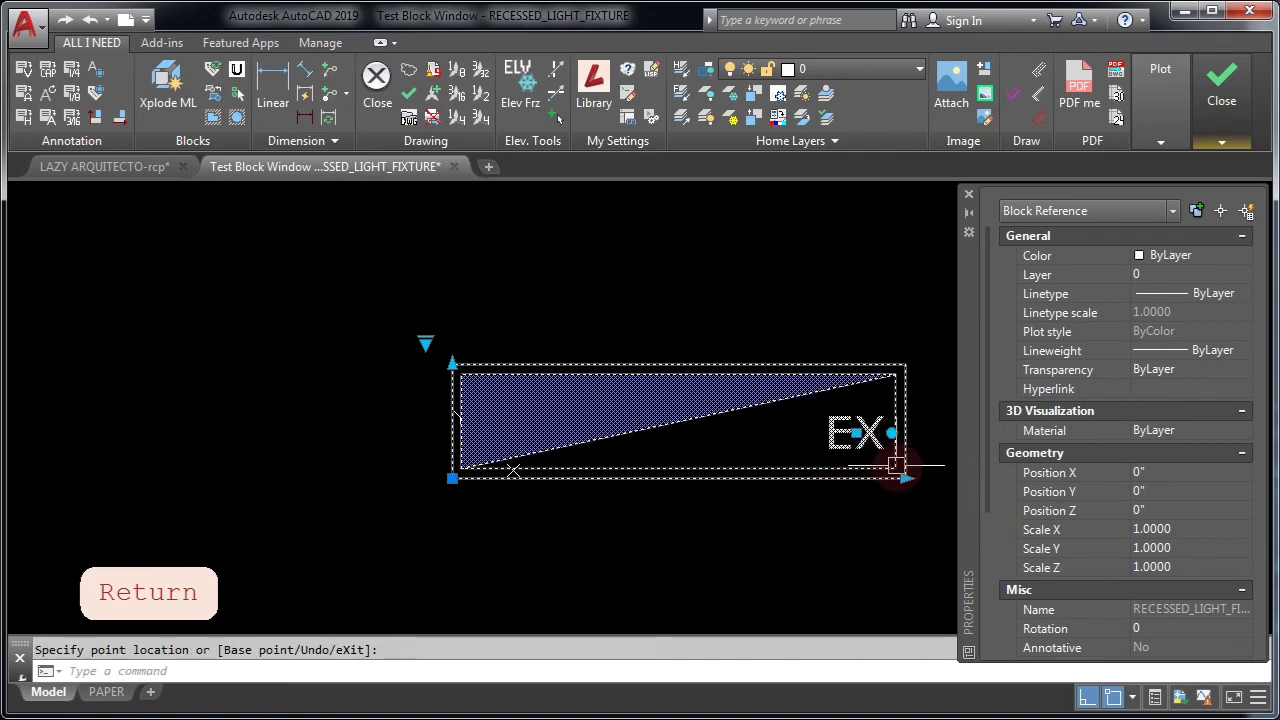
left_click(905, 478)
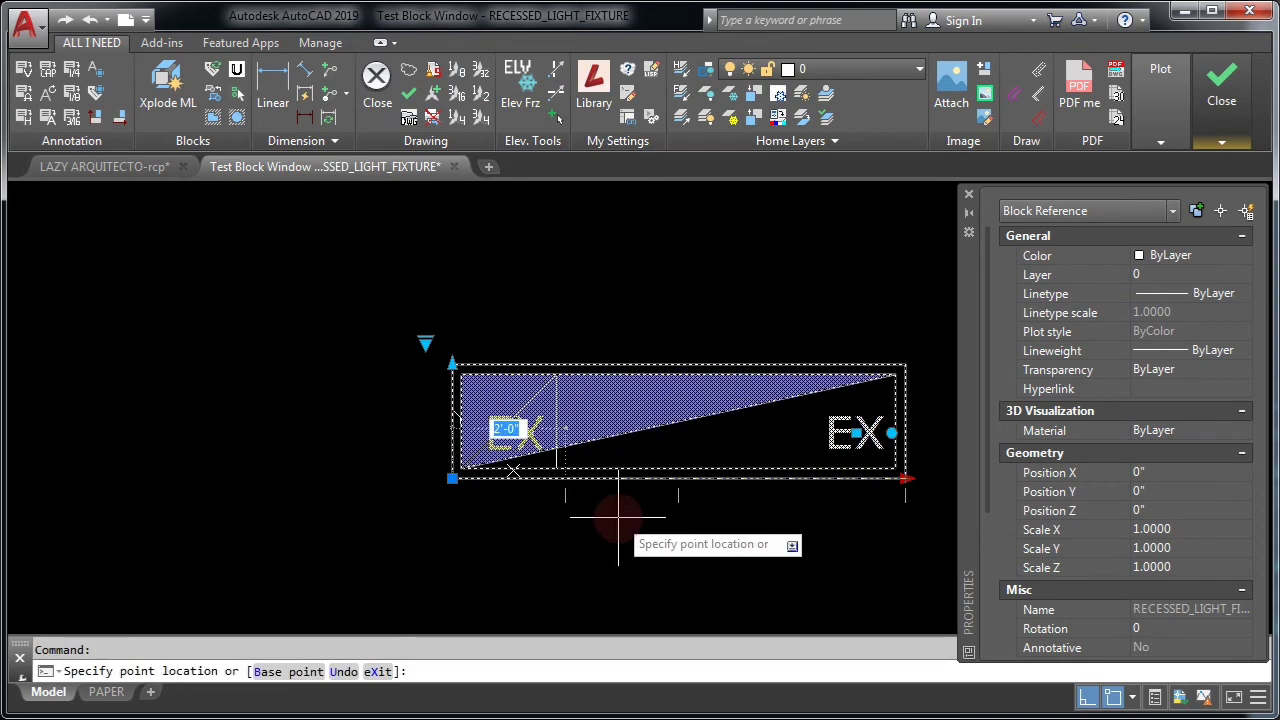
left_click(680, 514)
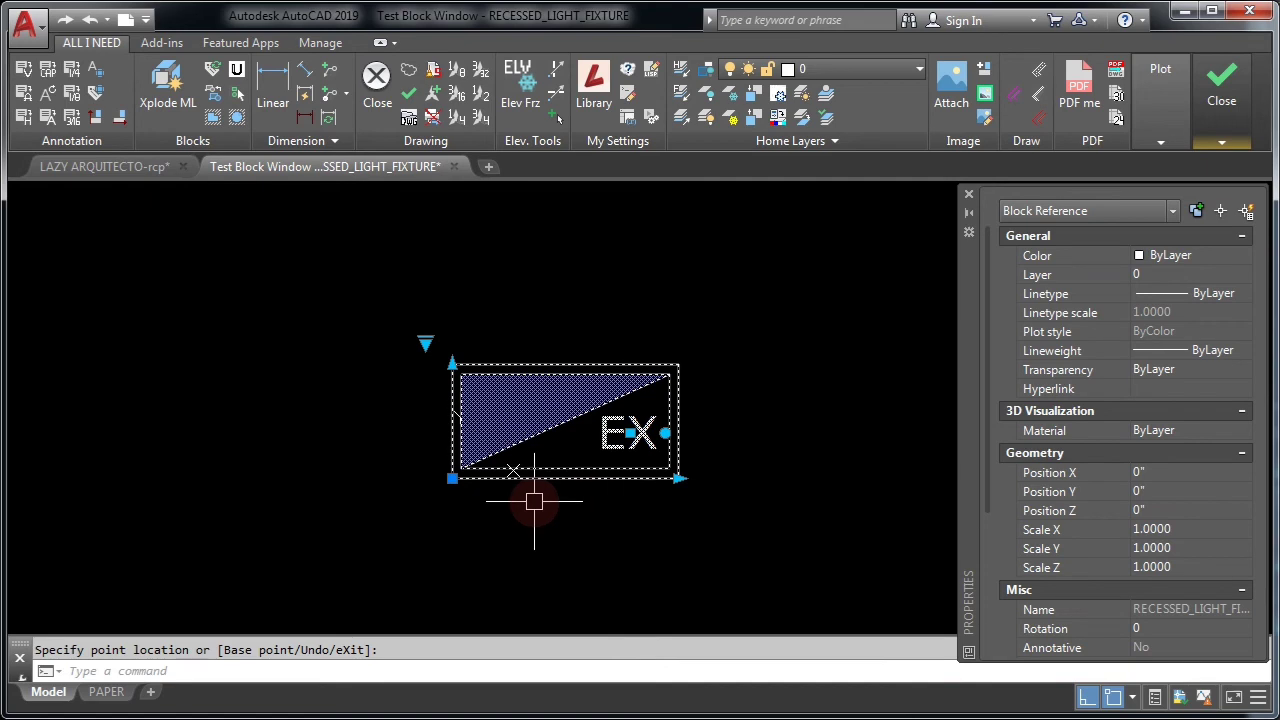
key("Escape")
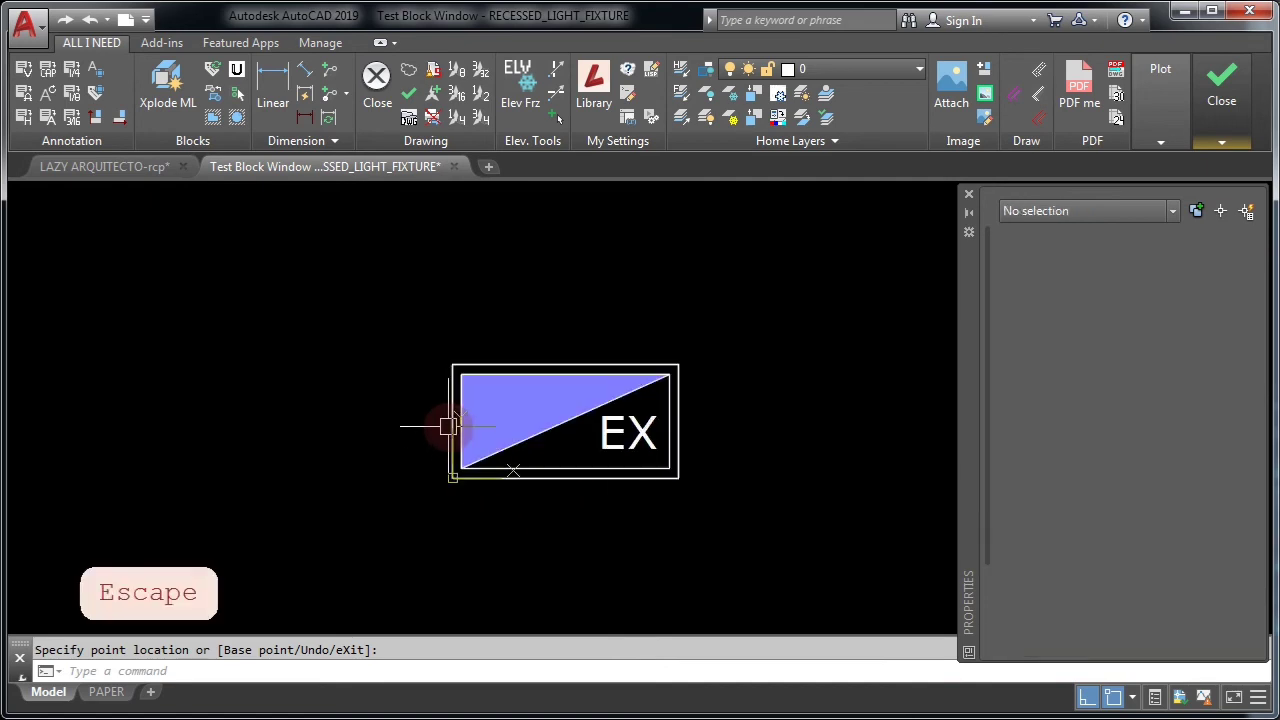
key("Escape")
Toggle REGULAR and EMERGENCY to check the hatch, then stretch the fixture to about 8 feet and much shorter
left_click(455, 367)
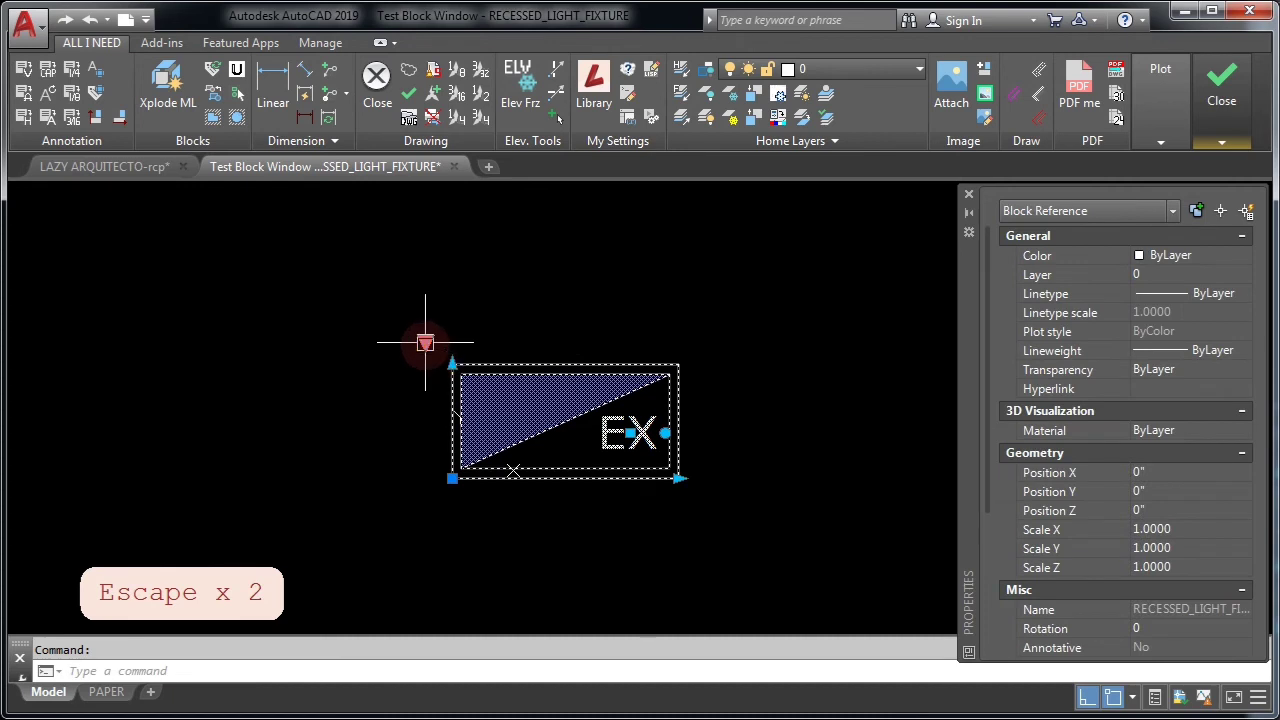
left_click(425, 343)
left_click(435, 356)
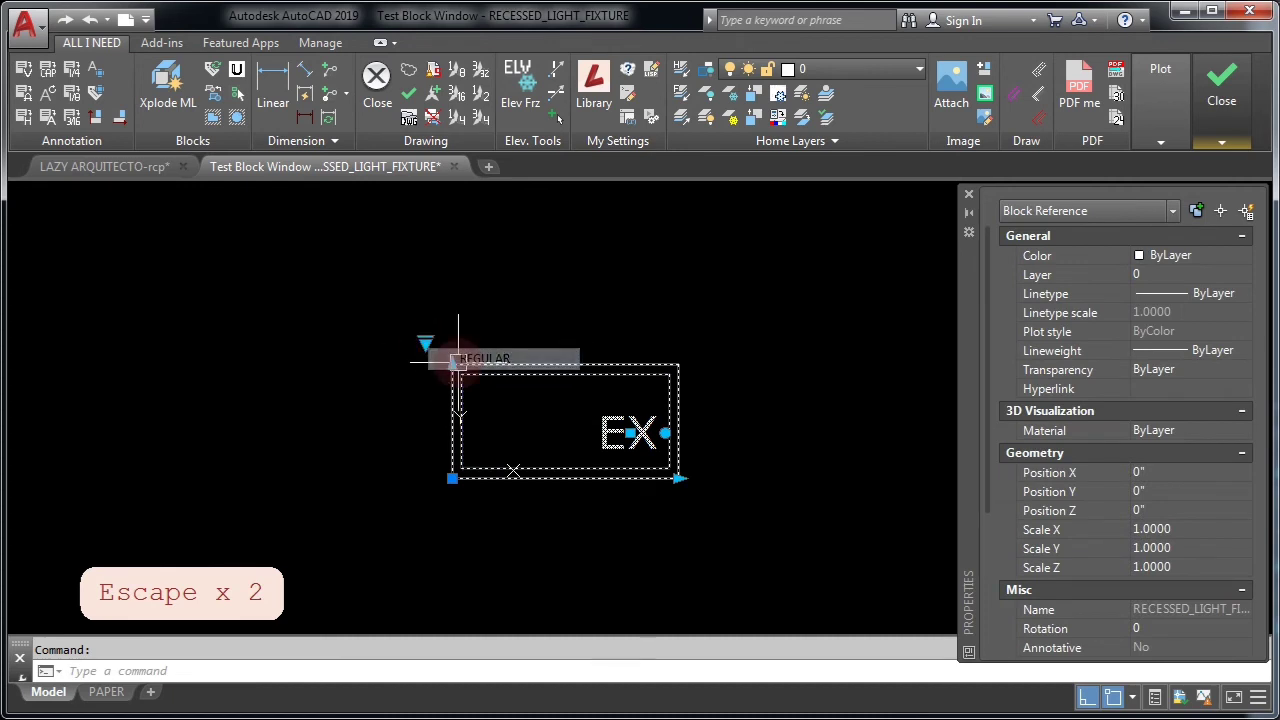
left_click(426, 346)
left_click(437, 373)
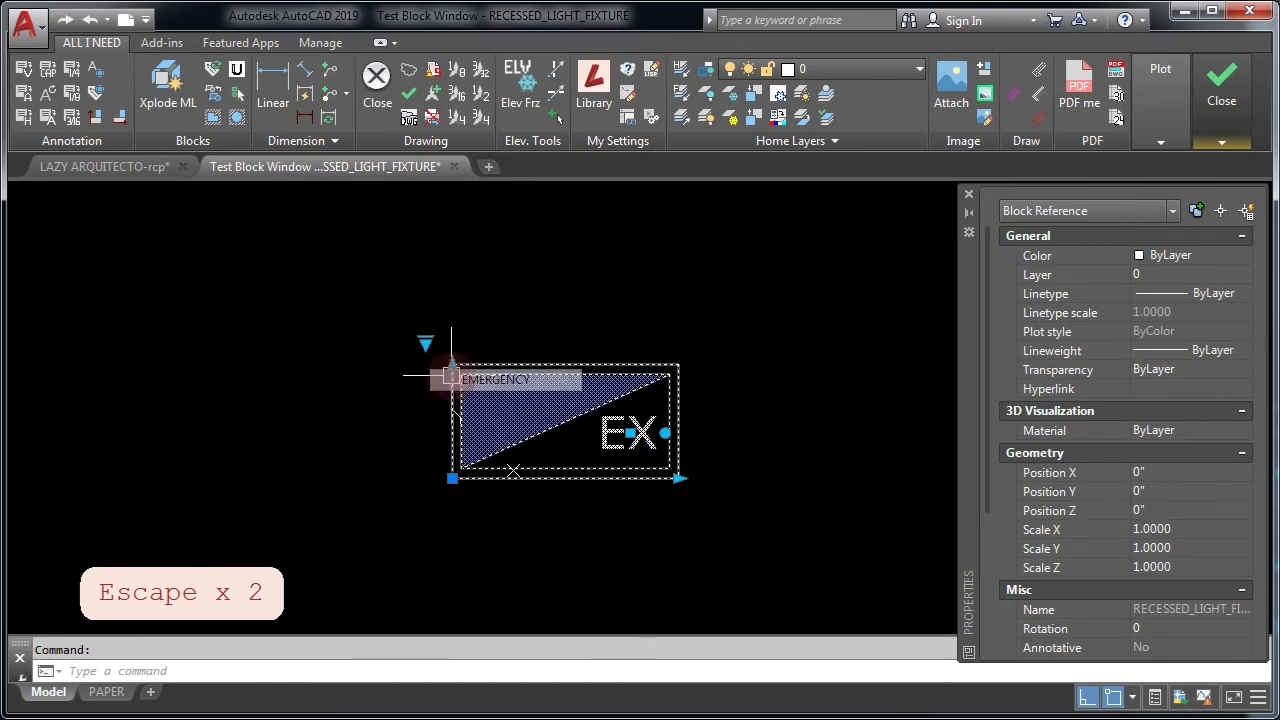
left_click(678, 478)
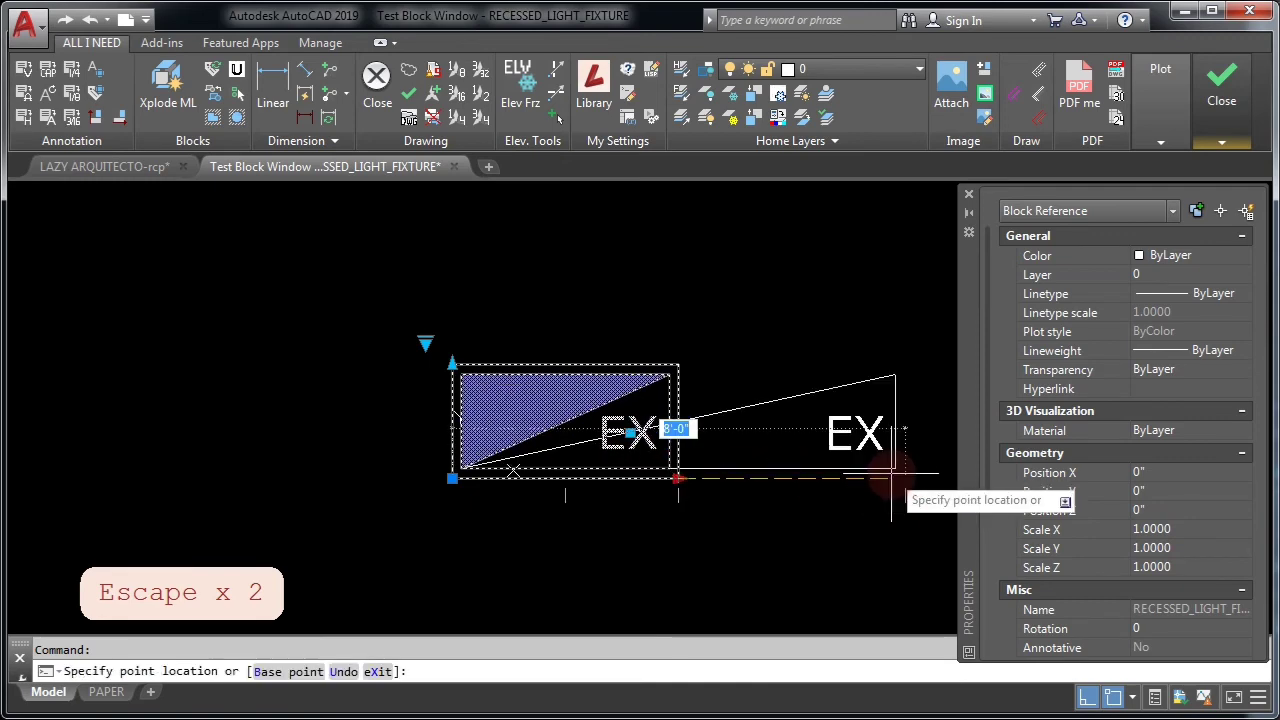
left_click(903, 478)
left_click(452, 363)
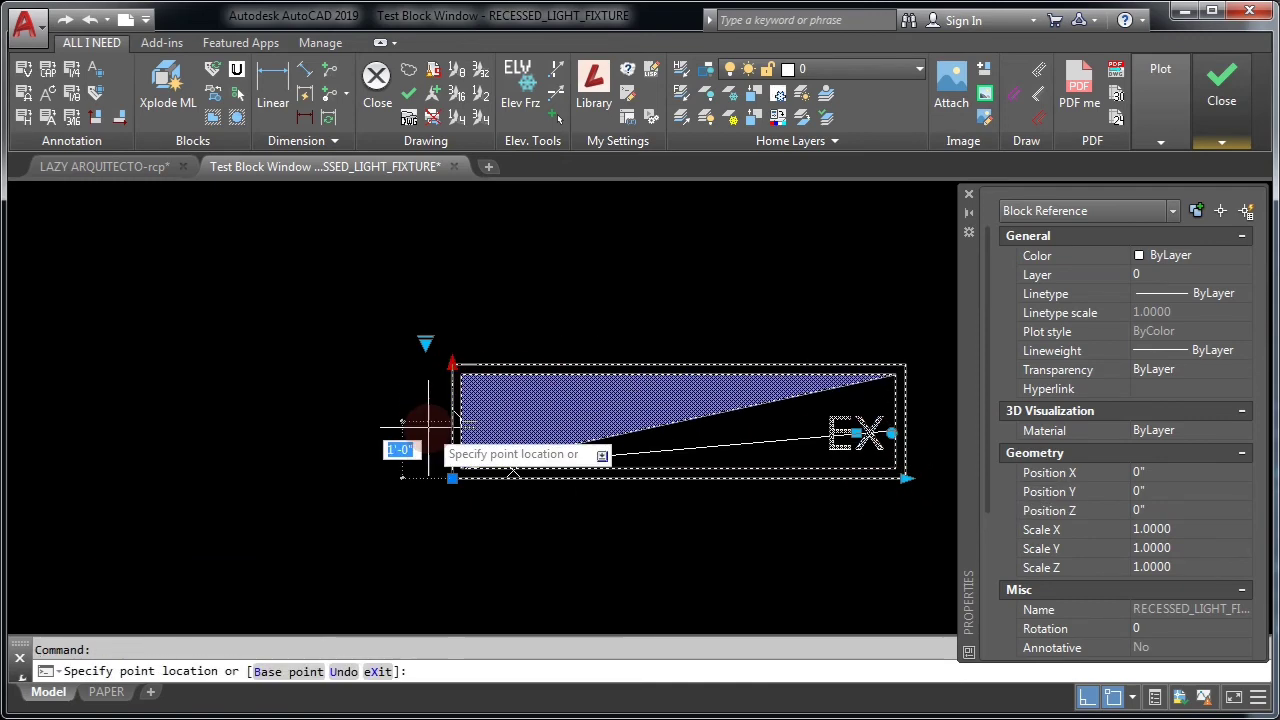
left_click(415, 420)
Move the EX label above the stretched fixture
mouse_move(857, 433)
middle_mouse_down()
mouse_move(808, 400)
mouse_move(729, 429)
middle_mouse_up()
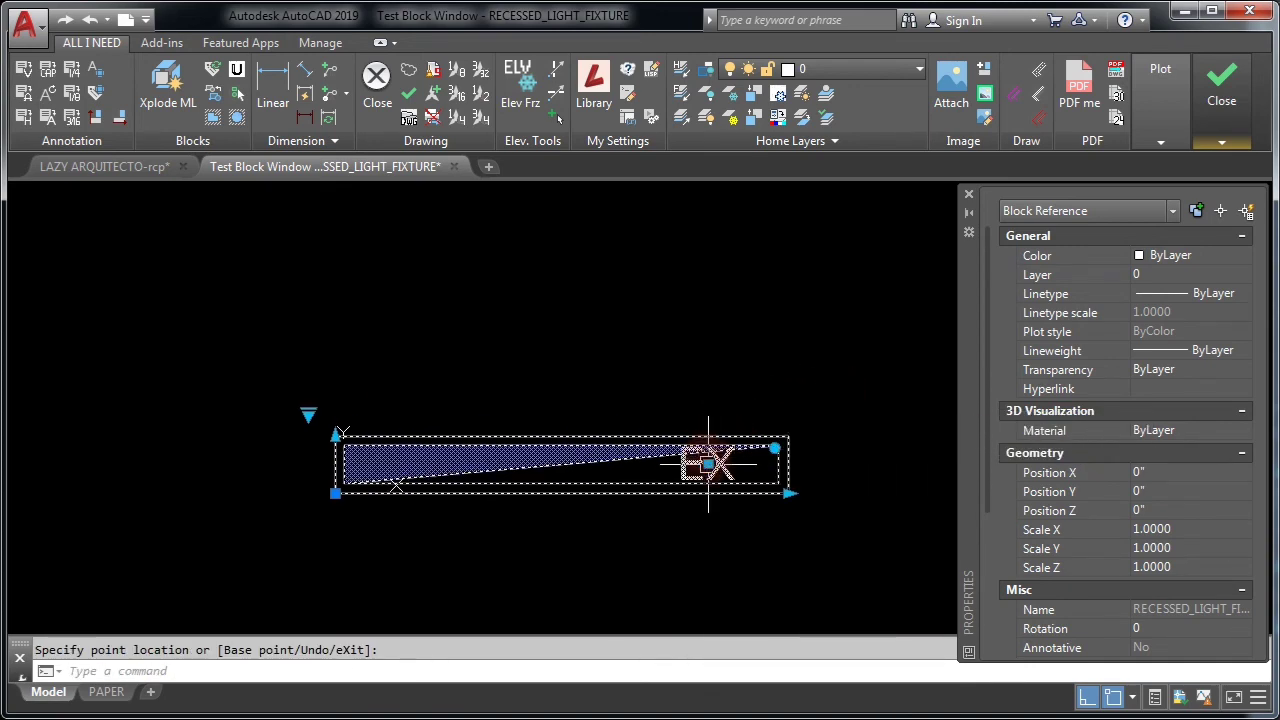
left_click(738, 404)
key("Escape")
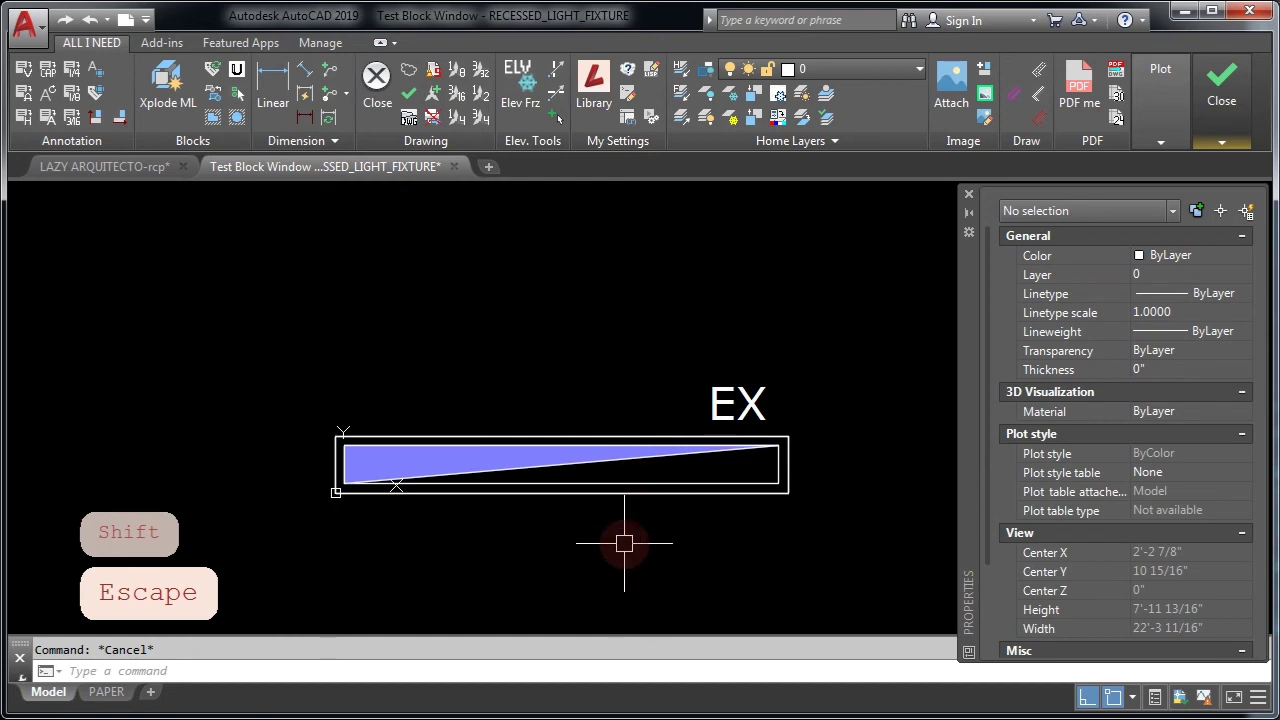
left_click(1221, 143)
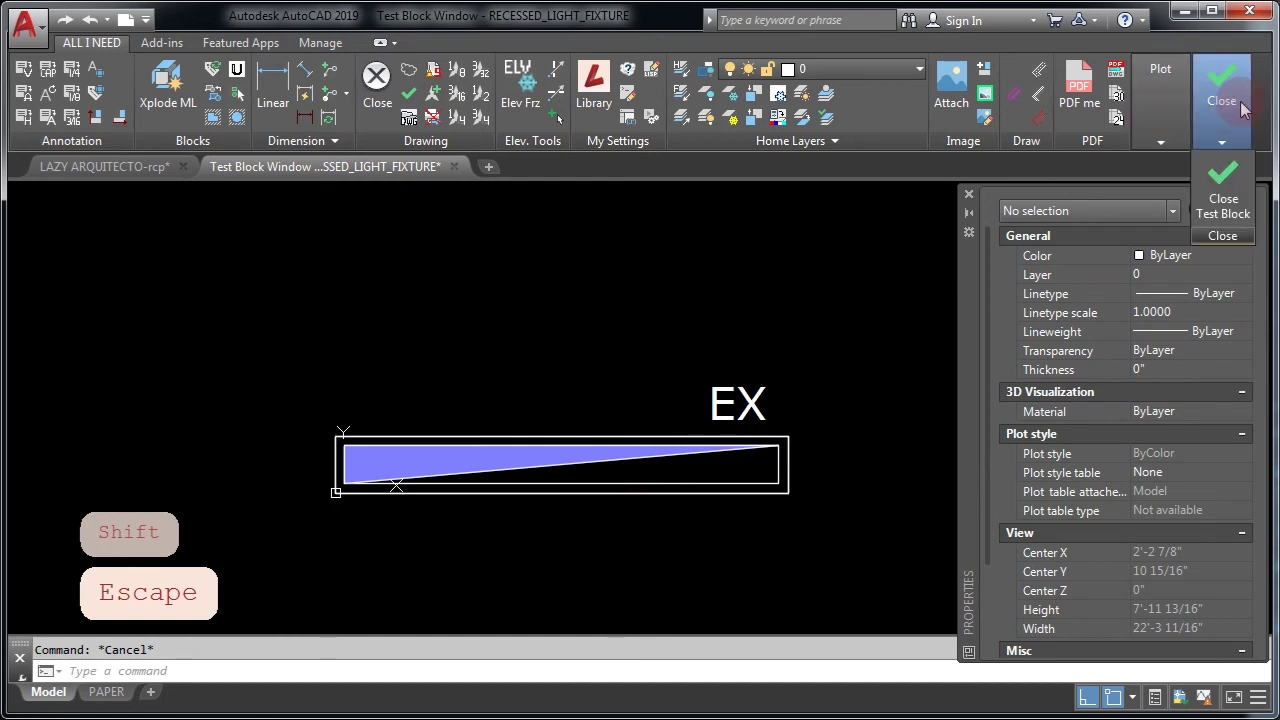
Close the test window and exit the Block Editor, saving changes to RECESSED_LIGHT_FIXTURE
left_click(1224, 198)
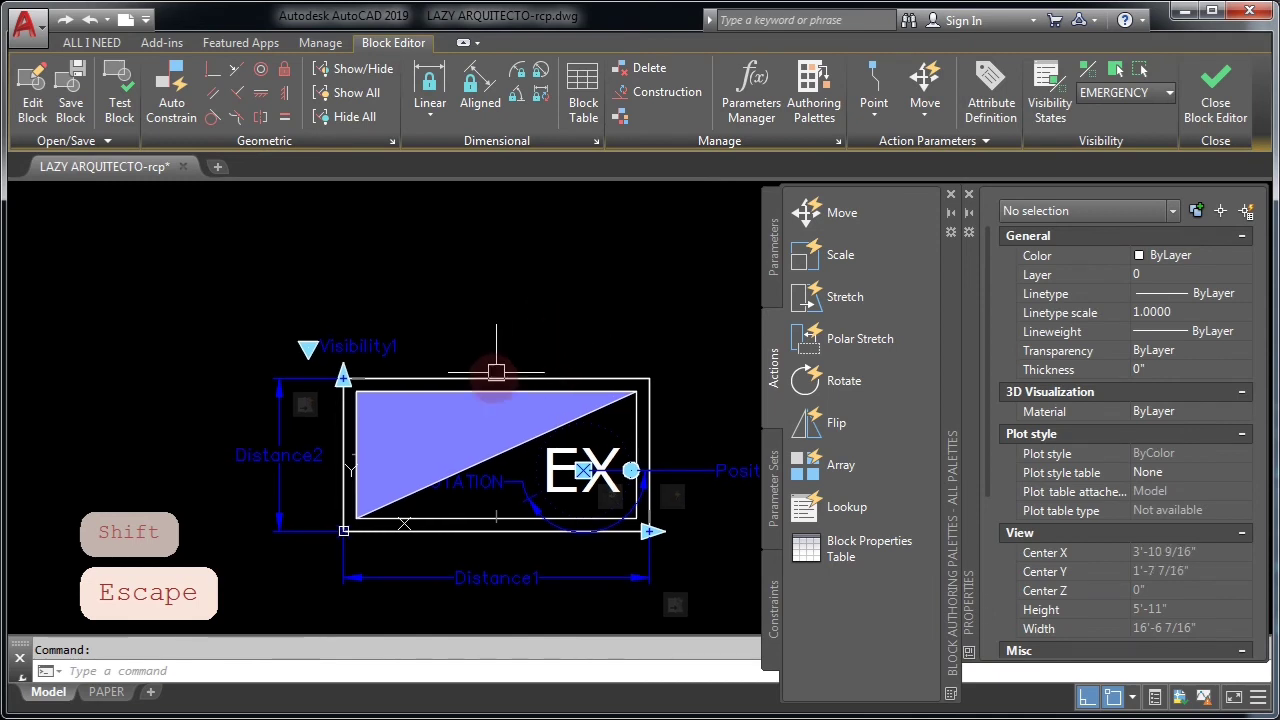
type("BCLOSE")
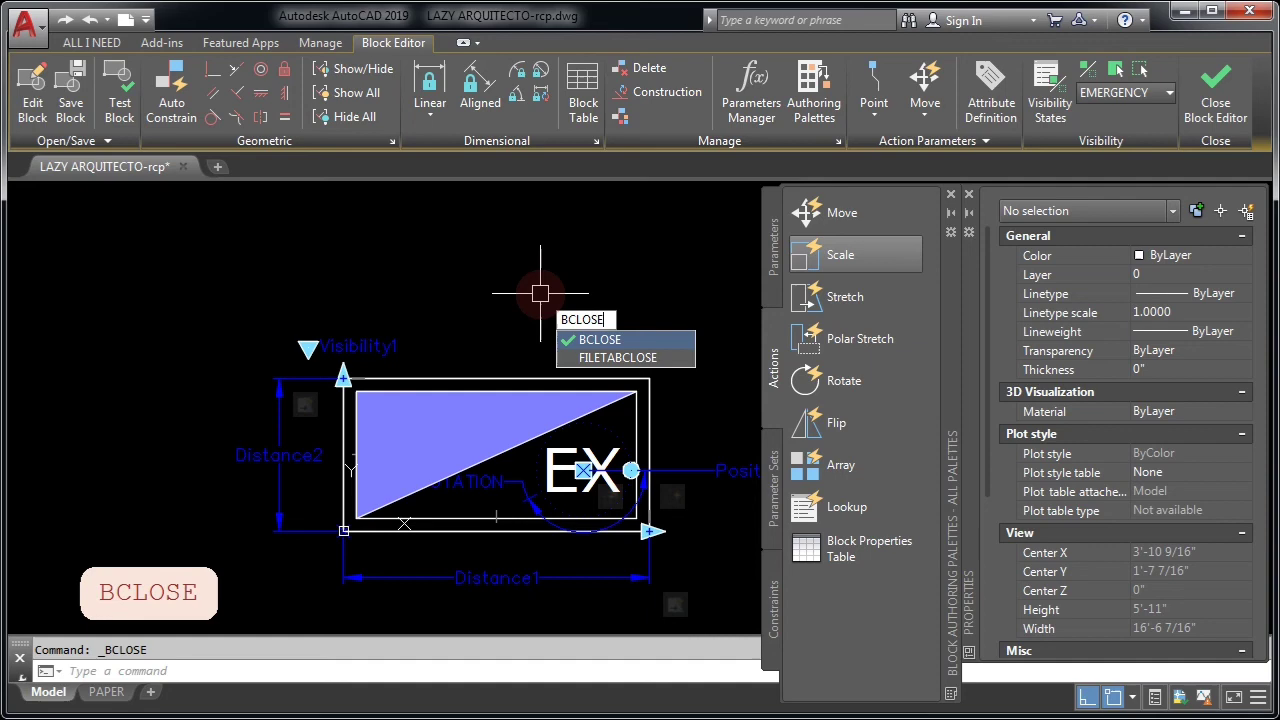
key("Return")
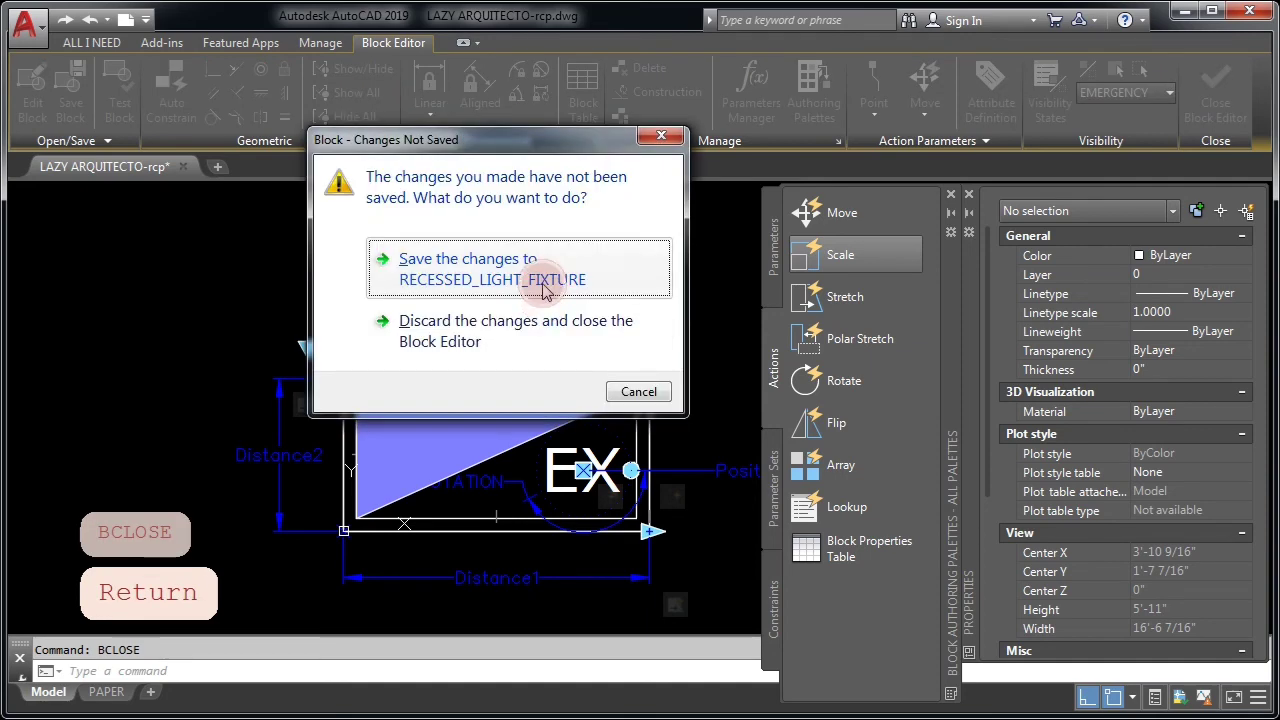
left_click(545, 287)
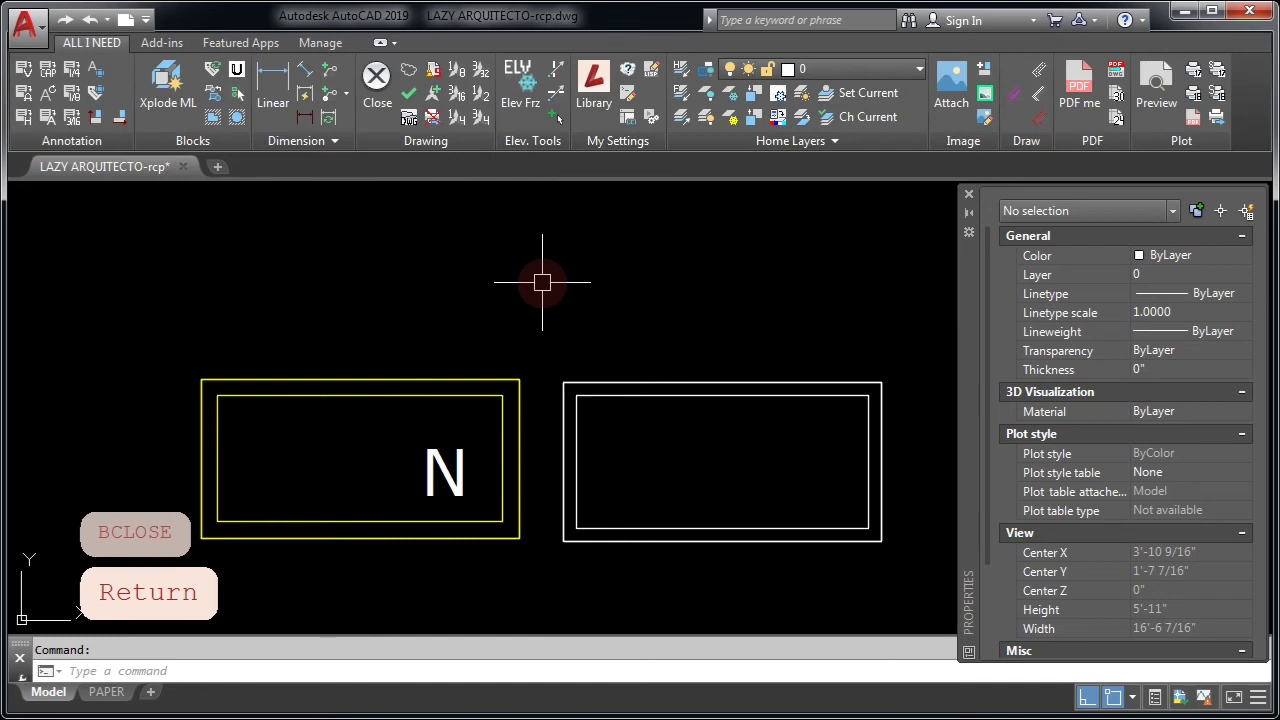
key("Escape")
key("Escape")
key("Escape")
key("Escape")
key("Escape")
key("Escape")
key("Escape")
key("ctrl+z")
key("Escape")
key("Escape")
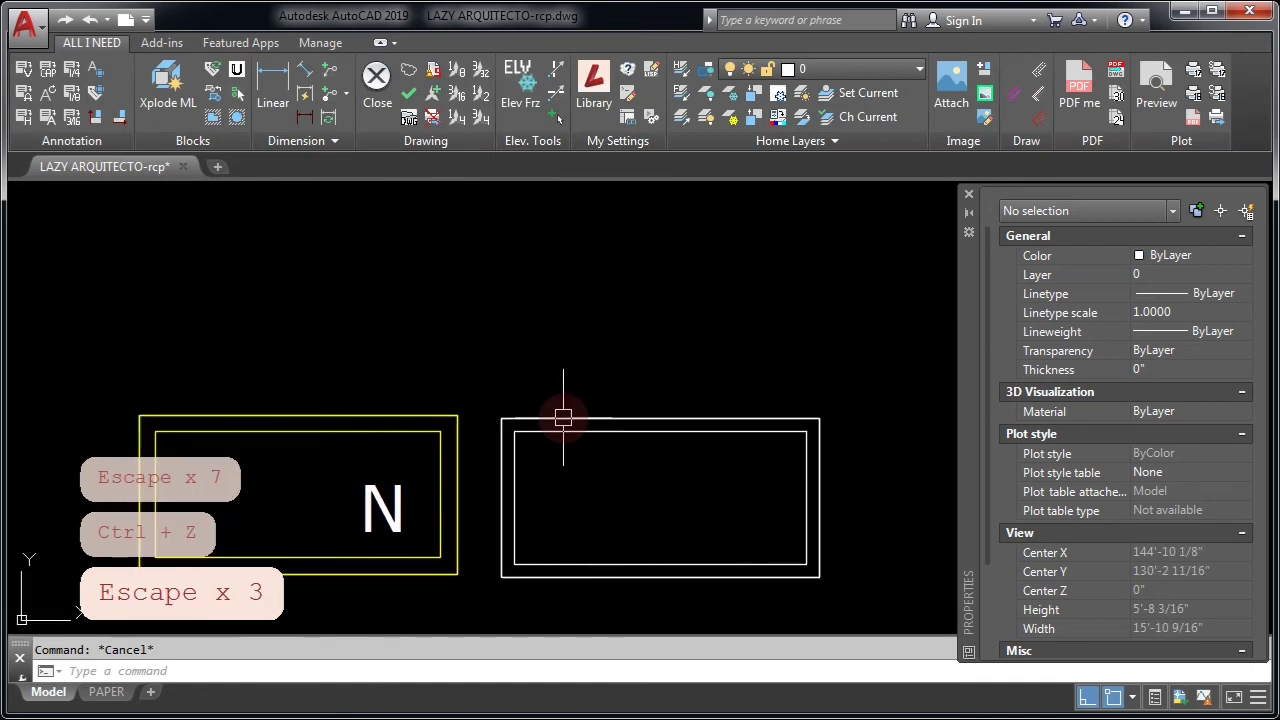
Run ATTSYNC on the placed fixture block and confirm syncing its attributes
type("att")
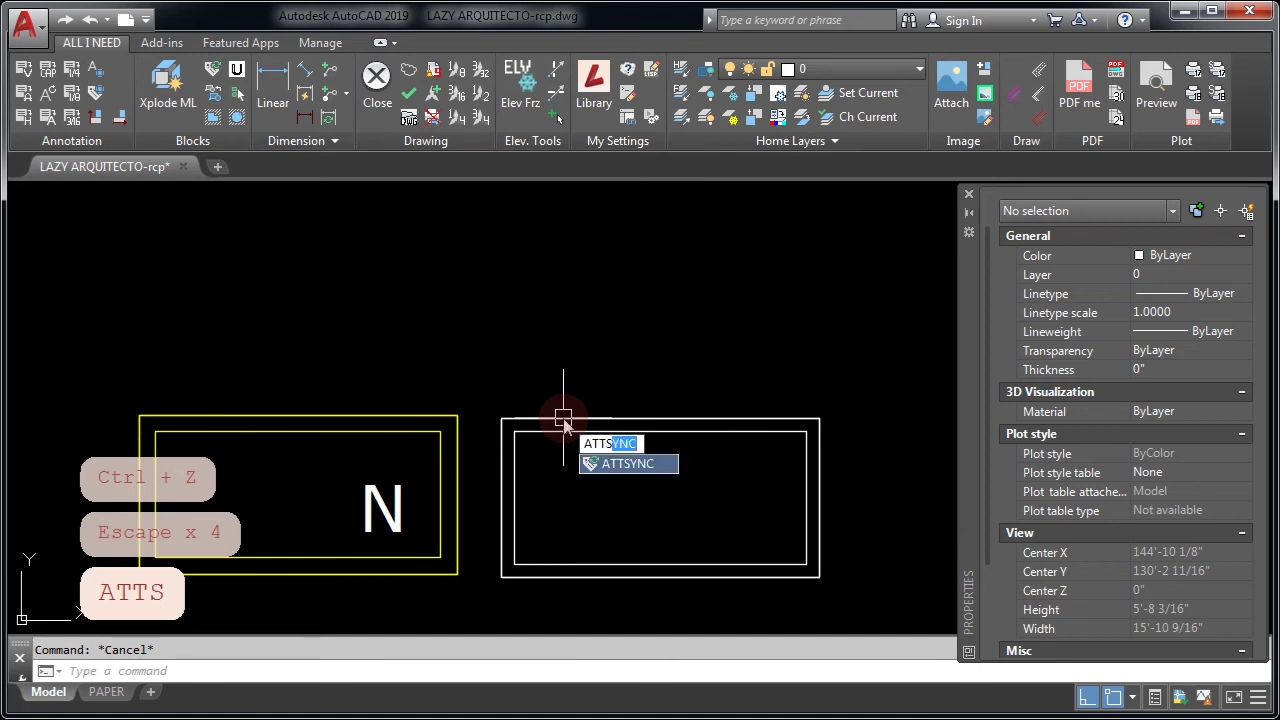
key("Return")
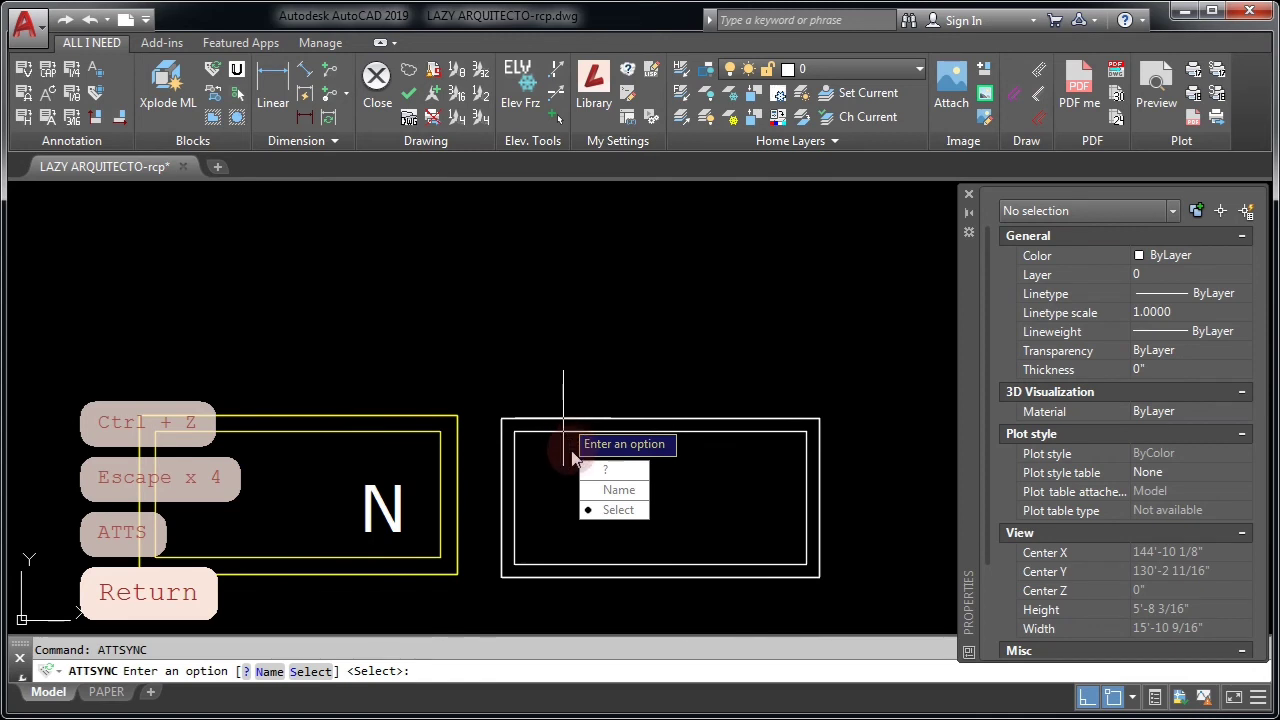
left_click(610, 510)
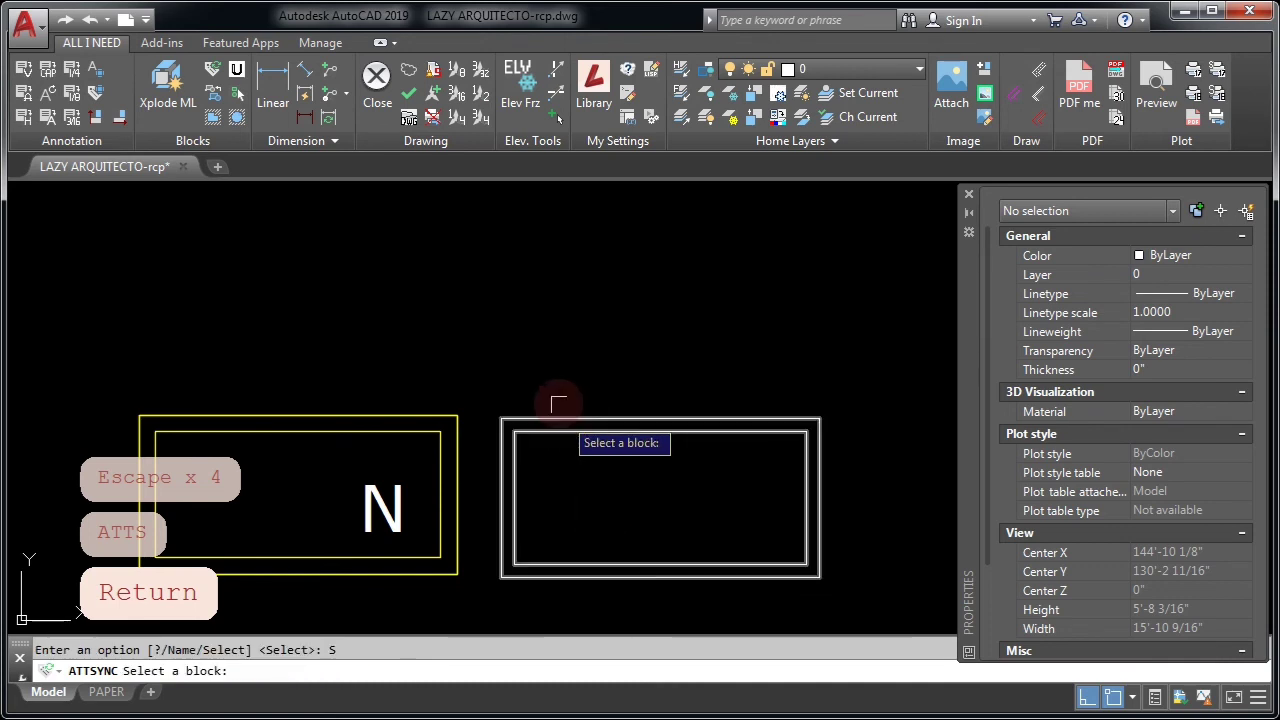
left_click(556, 411)
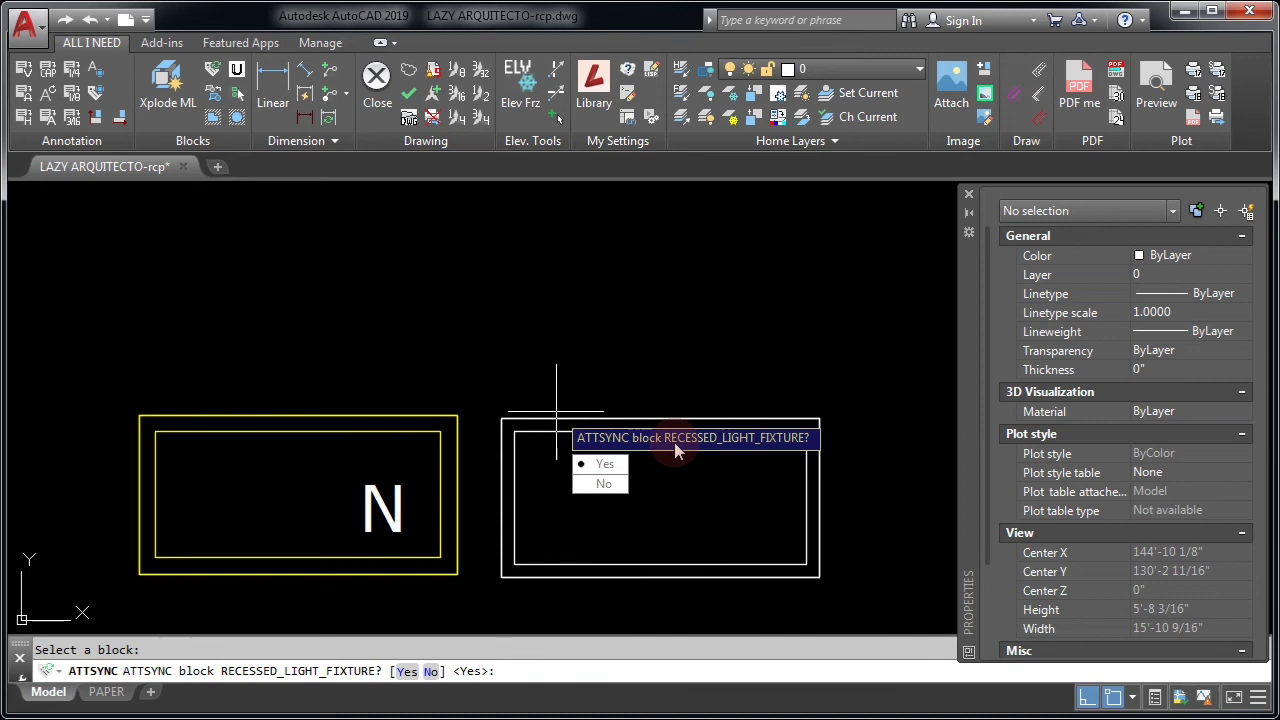
left_click(600, 465)
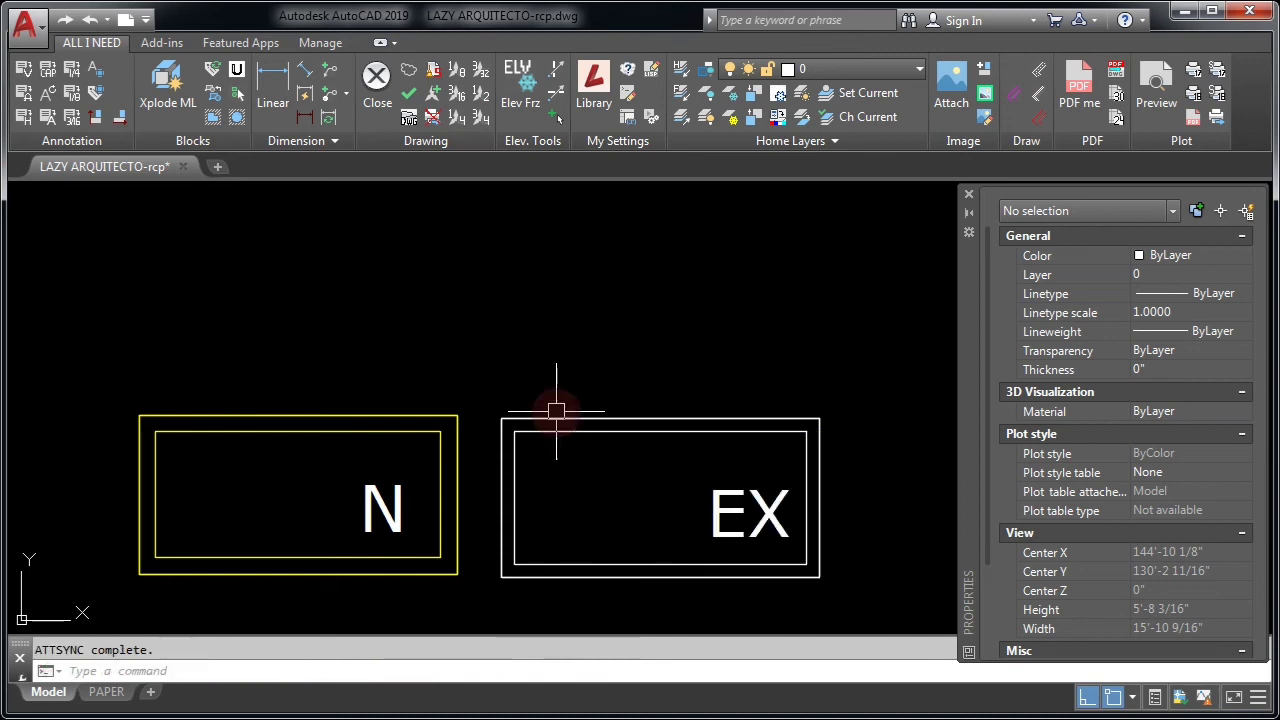
Change the fixture's attribute value from EX to N in the Enhanced Attribute Editor
middle_click_drag(709, 491, 603, 445)
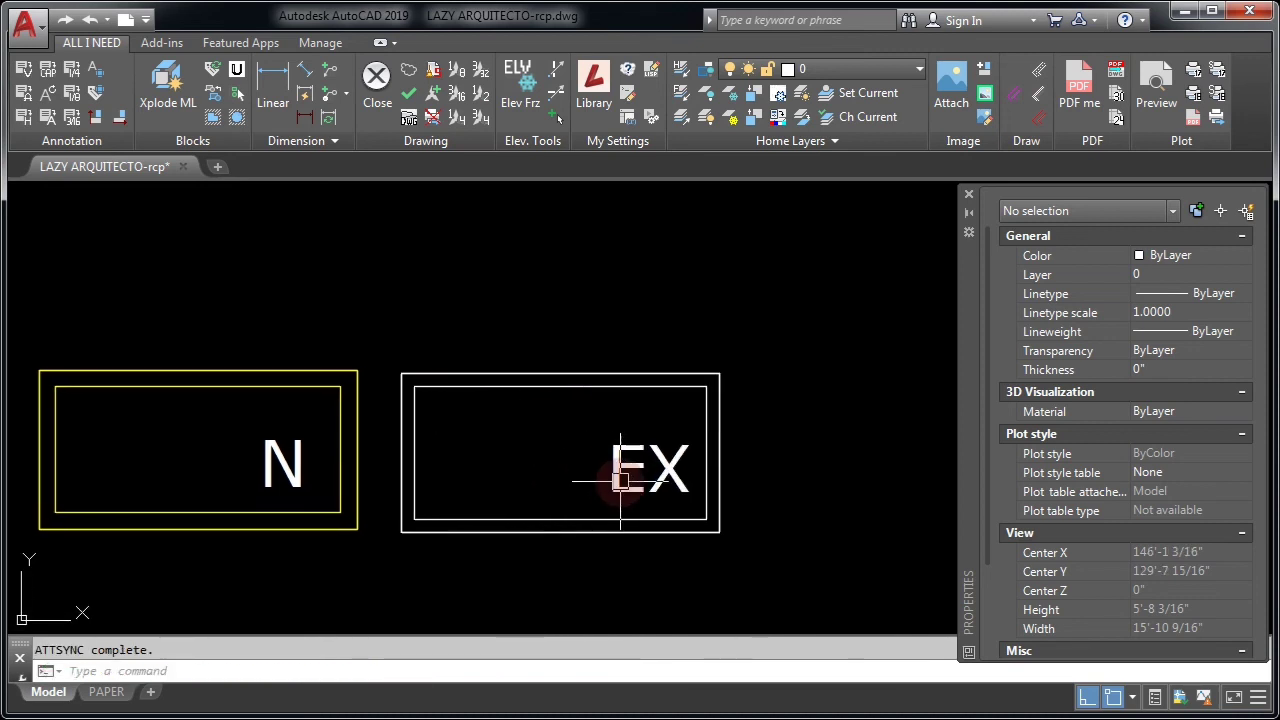
double_click(567, 376)
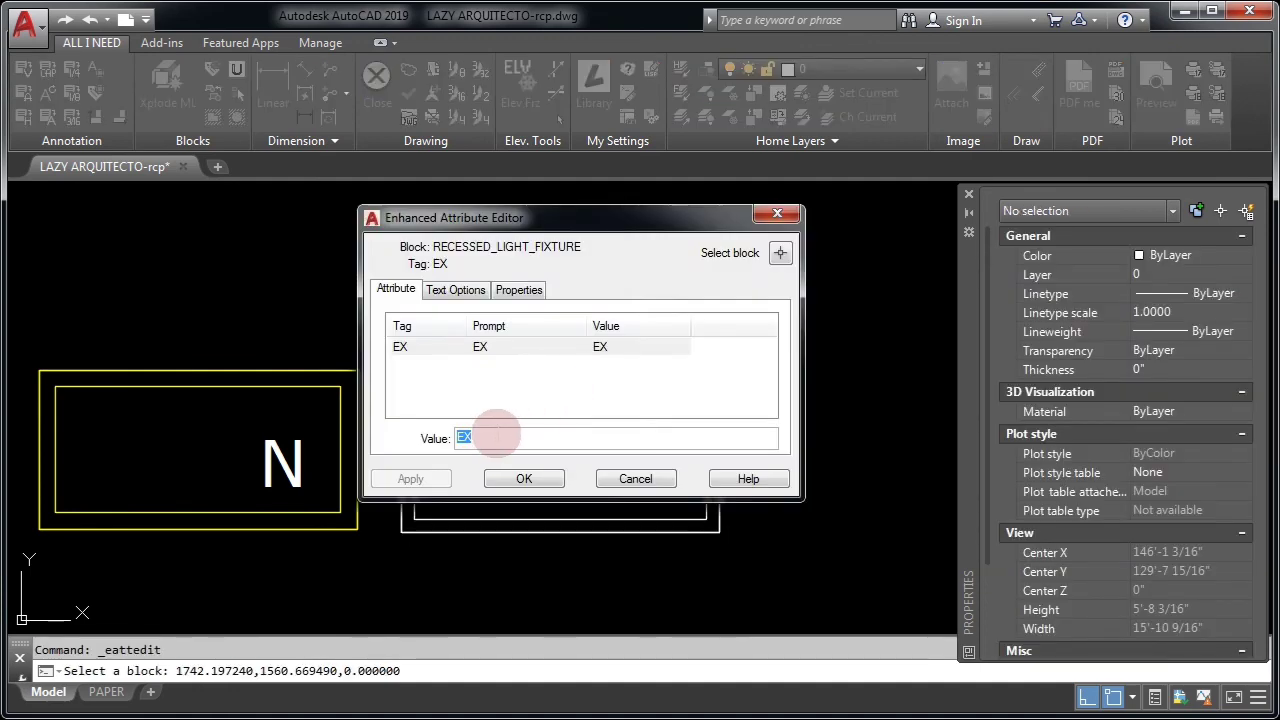
left_click(635, 479)
left_click(523, 526)
key("Escape")
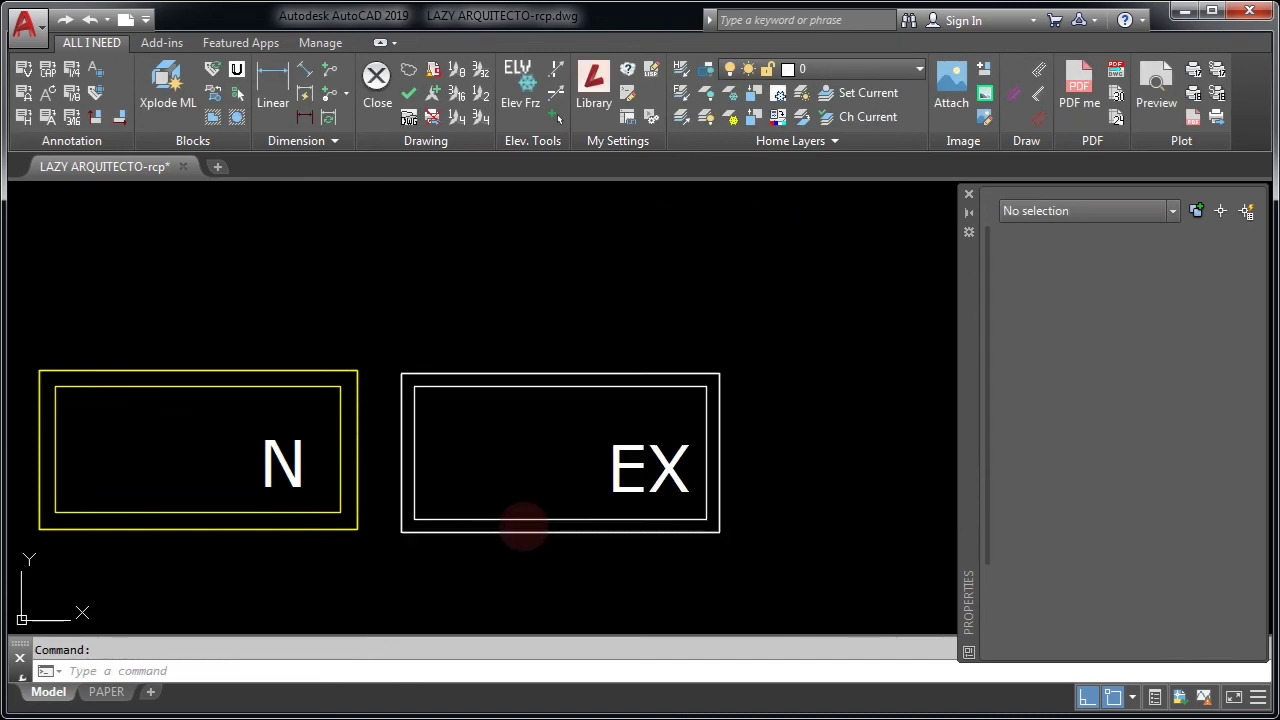
double_click(522, 527)
type("A")
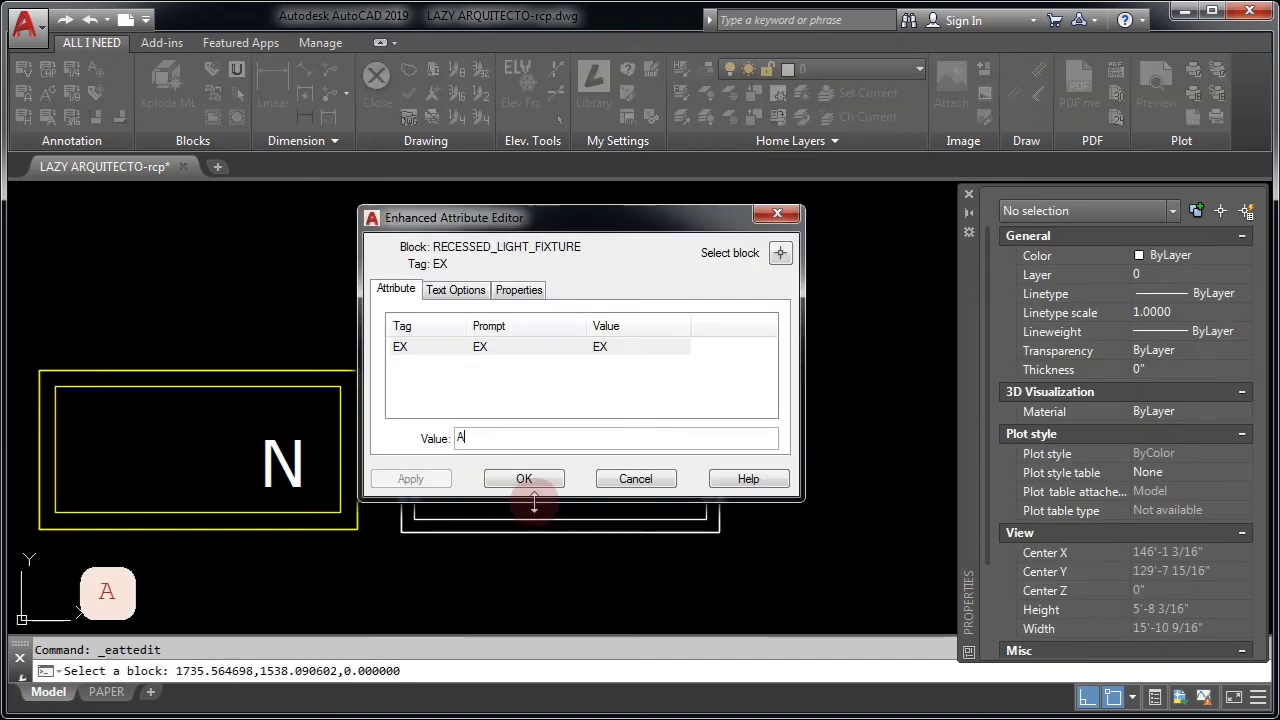
key("BackSpace")
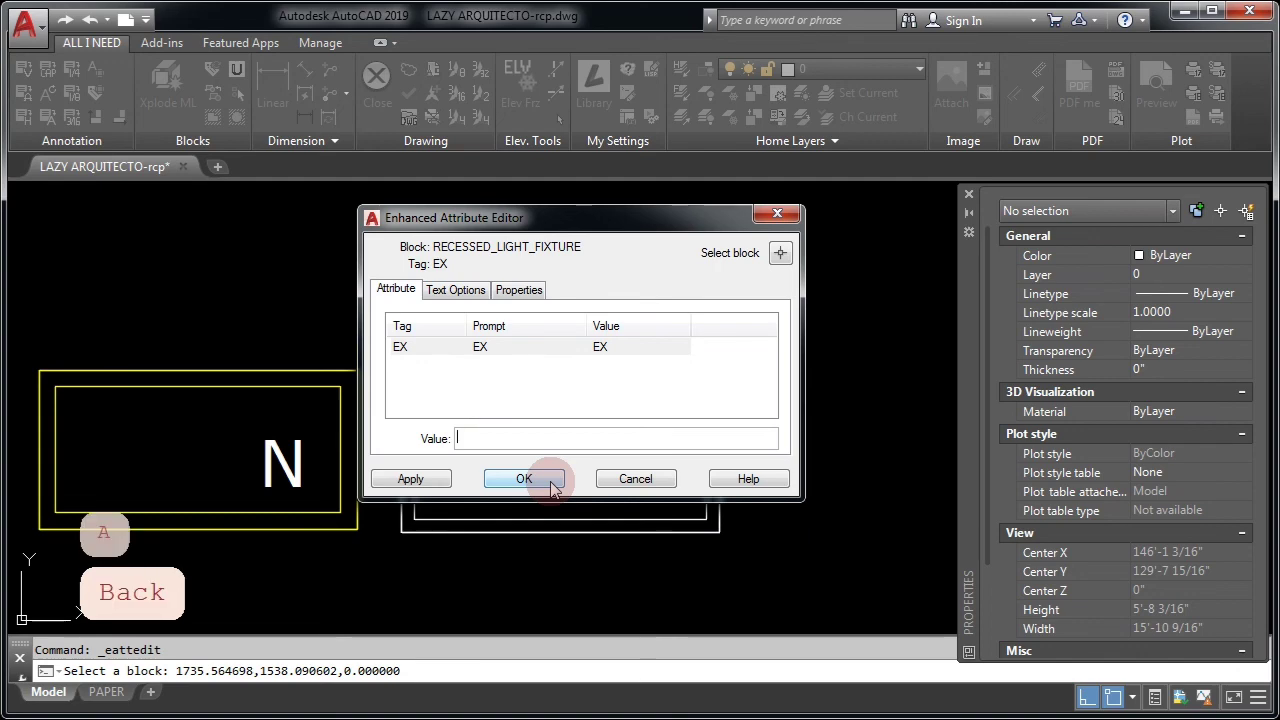
type("N")
left_click(548, 488)
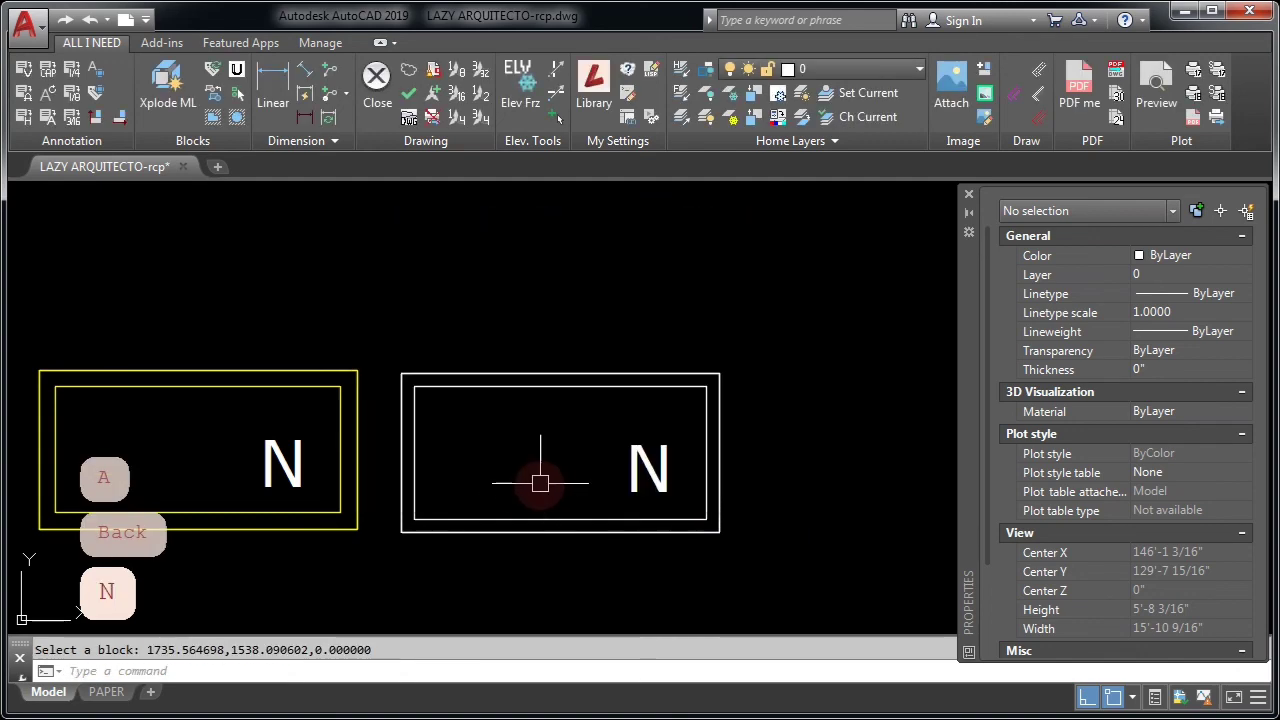
Switch the N fixture to its EMERGENCY visibility state
left_click(571, 524)
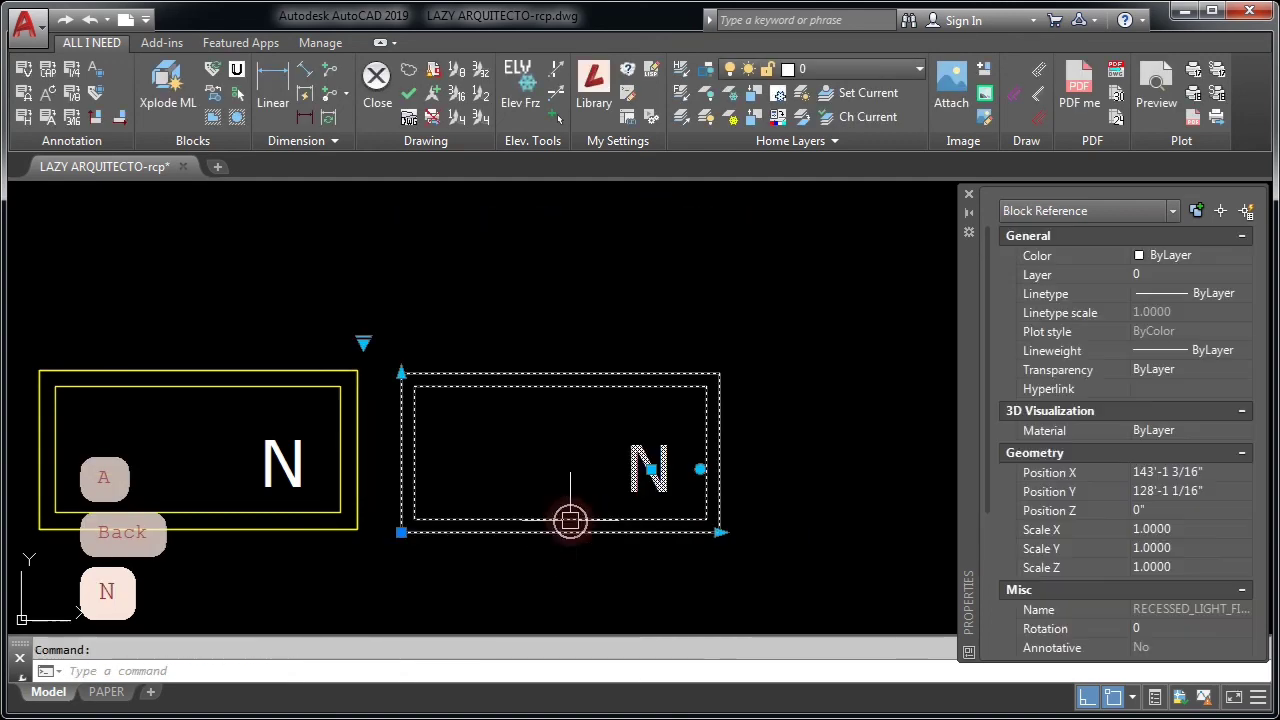
left_click(363, 343)
left_click(430, 381)
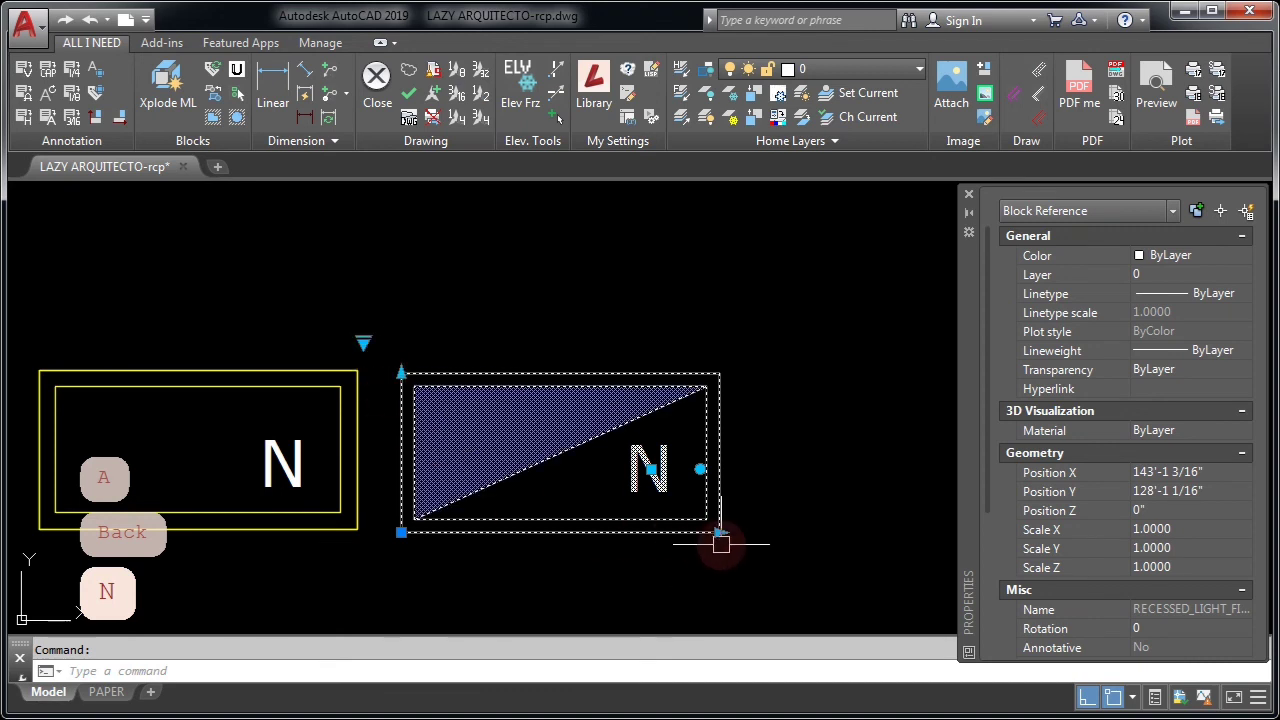
left_click(363, 343)
key("Escape")
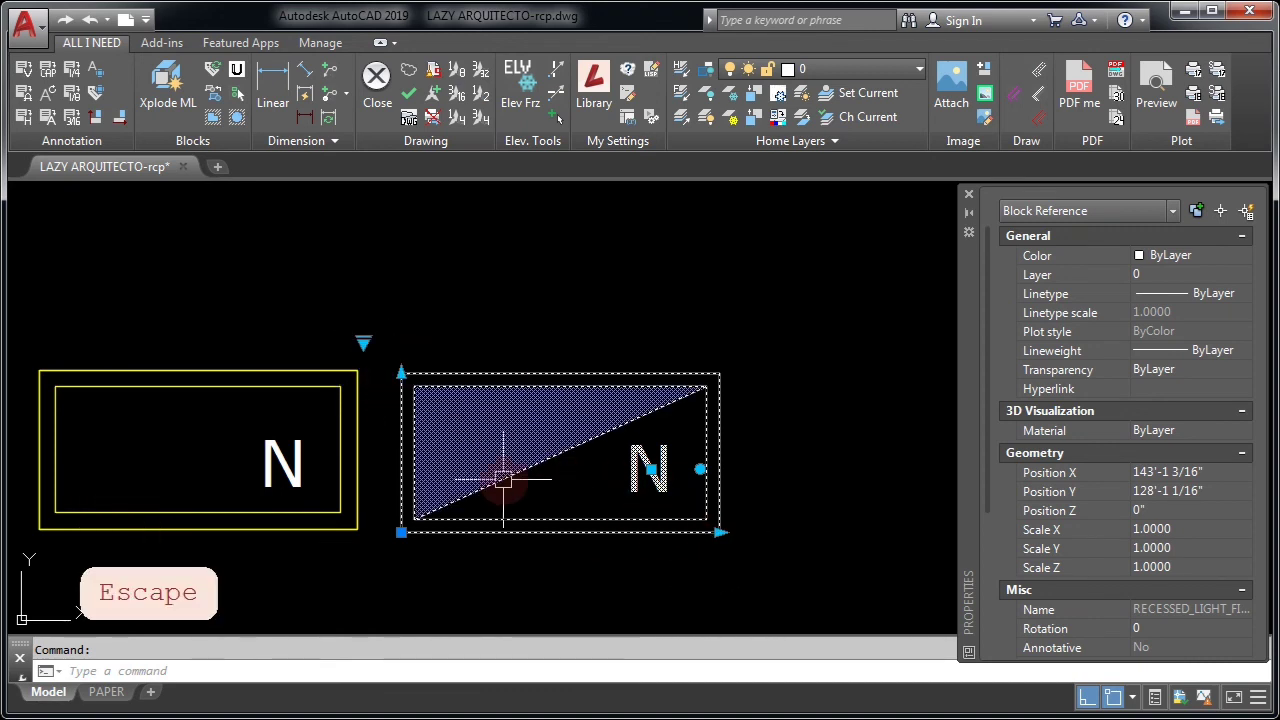
Cancel an accidental stretch and inspect the ceiling grid hatch, then deselect it
scroll(500, 466, "down", 2)
left_click(457, 514)
scroll(836, 428, "down", 5)
scroll(410, 500, "up", 5)
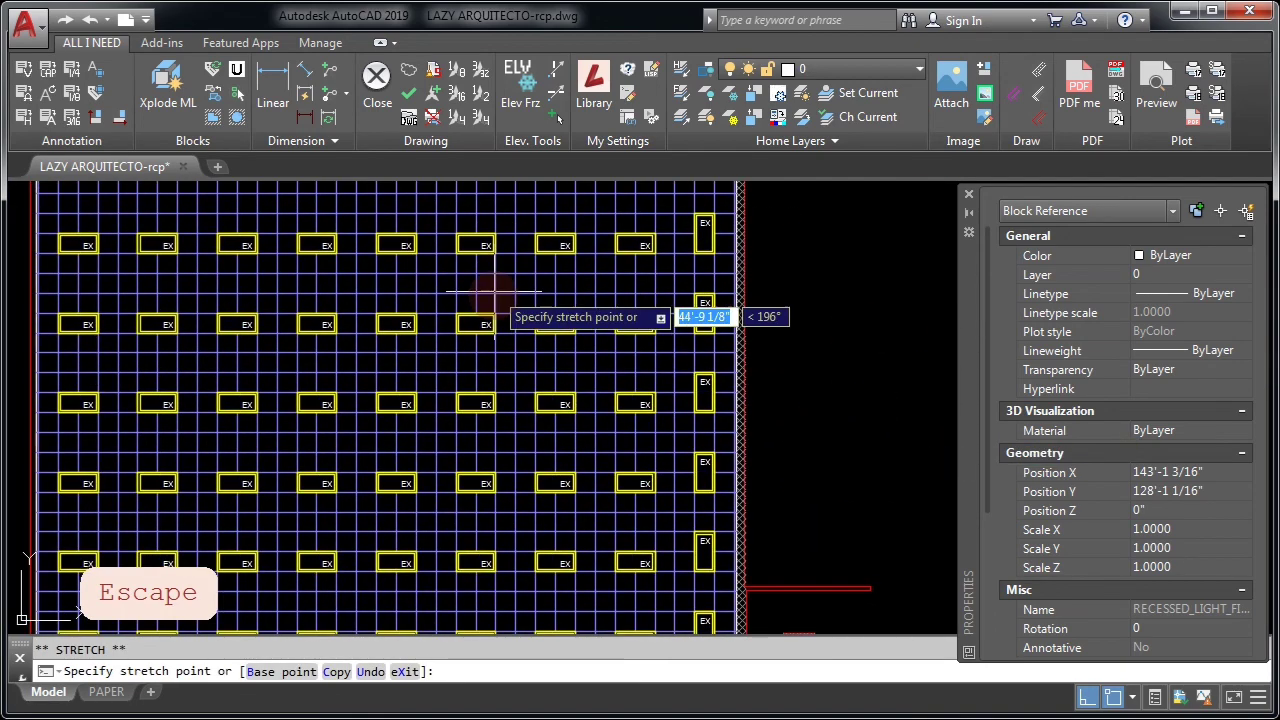
scroll(364, 469, "up", 3)
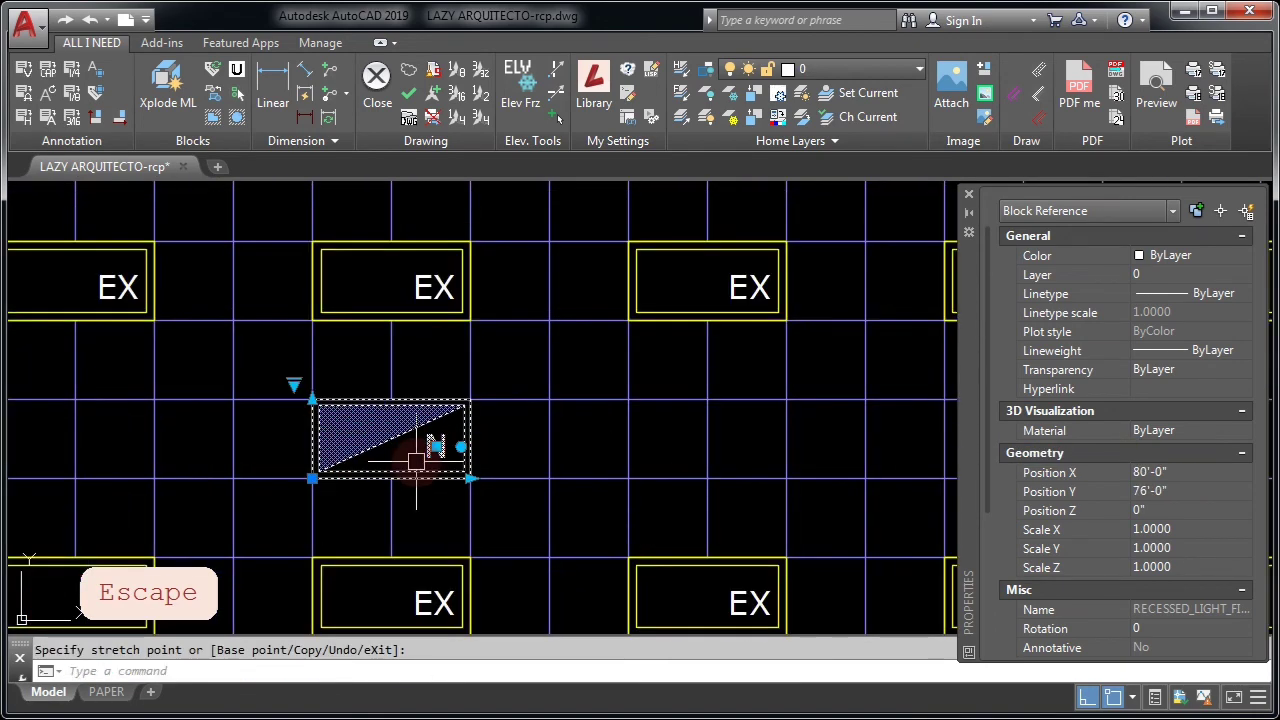
key("Escape")
left_click(502, 404)
scroll(386, 460, "up", 3)
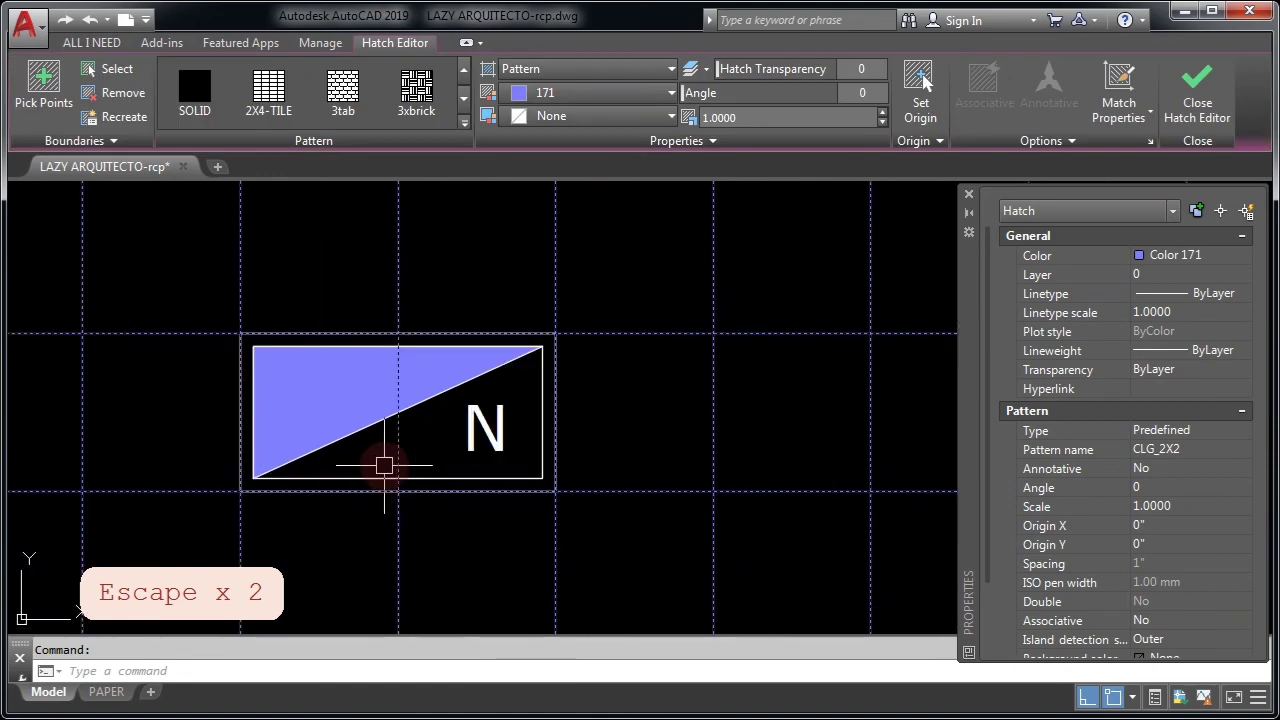
key("Escape")
left_click(394, 280)
key("Escape")
scroll(422, 447, "down", 3)
Select the N fixture and Ctrl-copy it beside the original
left_click(422, 447)
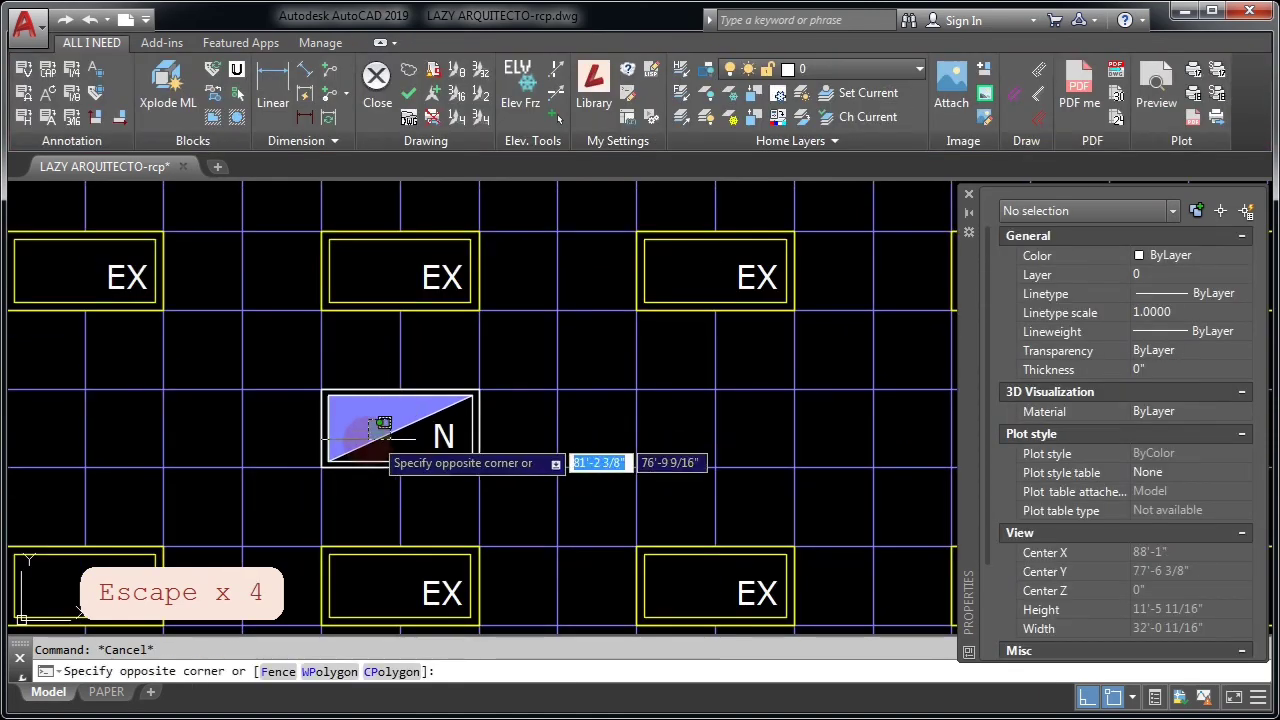
left_click(312, 474)
left_click(320, 467)
key("ctrl")
key("Escape")
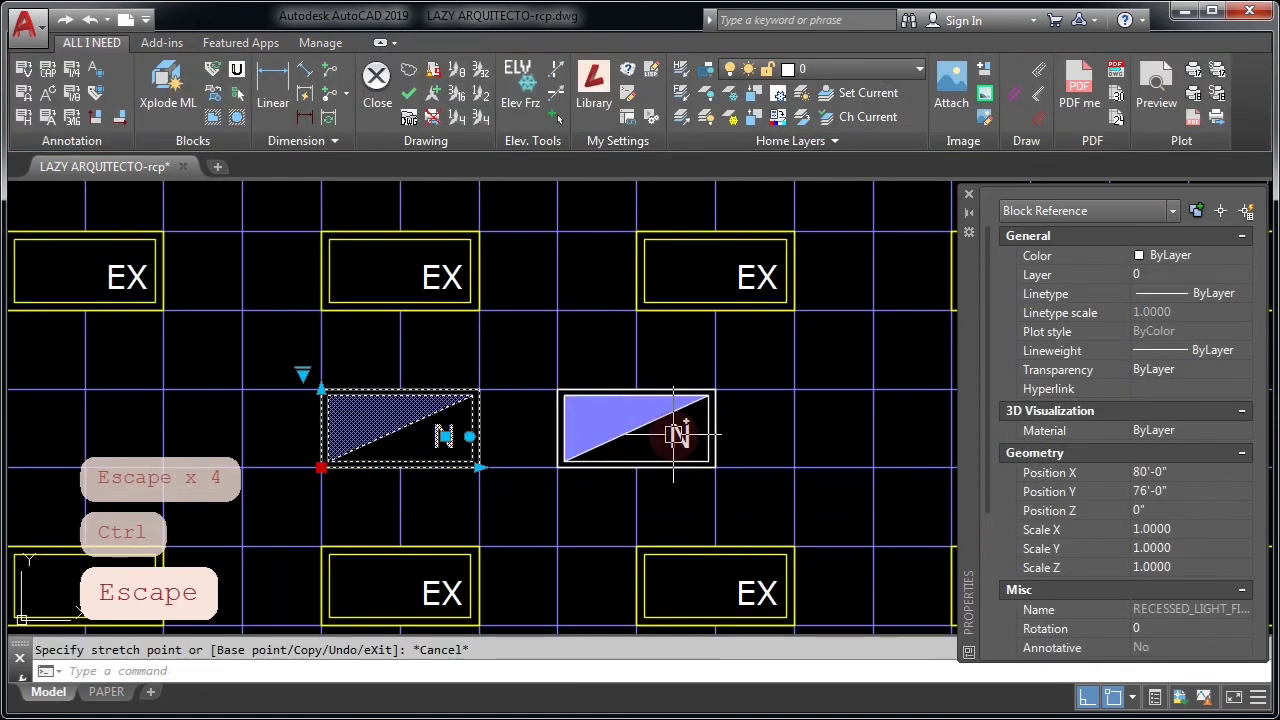
key("Escape")
Switch the copy to another visibility state and stretch it narrower
left_click(565, 410)
left_click(539, 374)
left_click(606, 414)
left_click(681, 437)
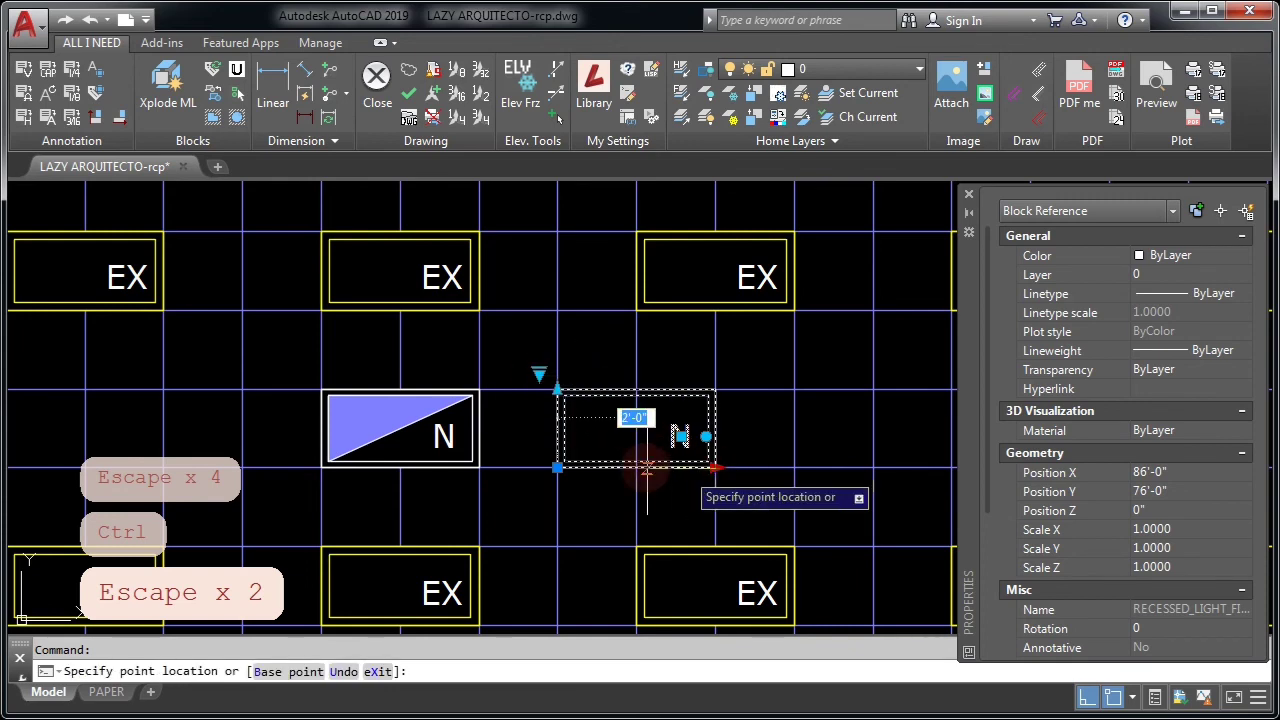
left_click(690, 466)
key("Escape")
middle_click_drag(683, 462, 473, 485)
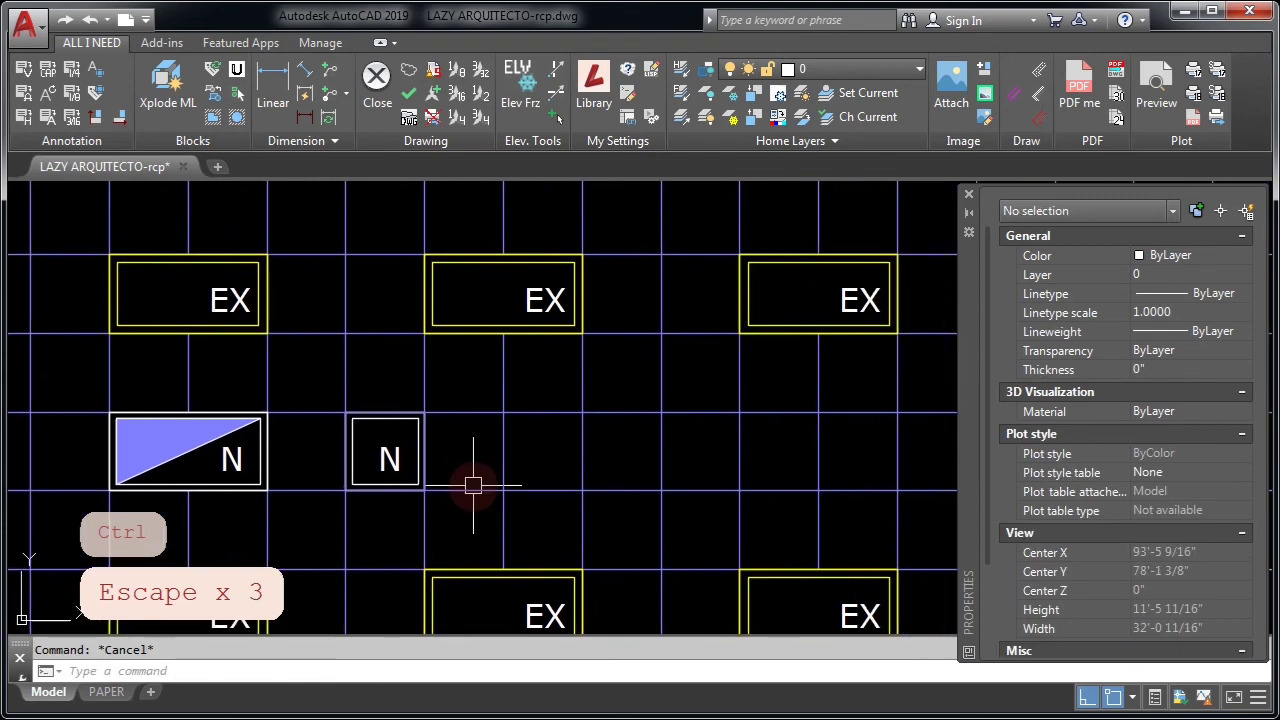
left_click(388, 466)
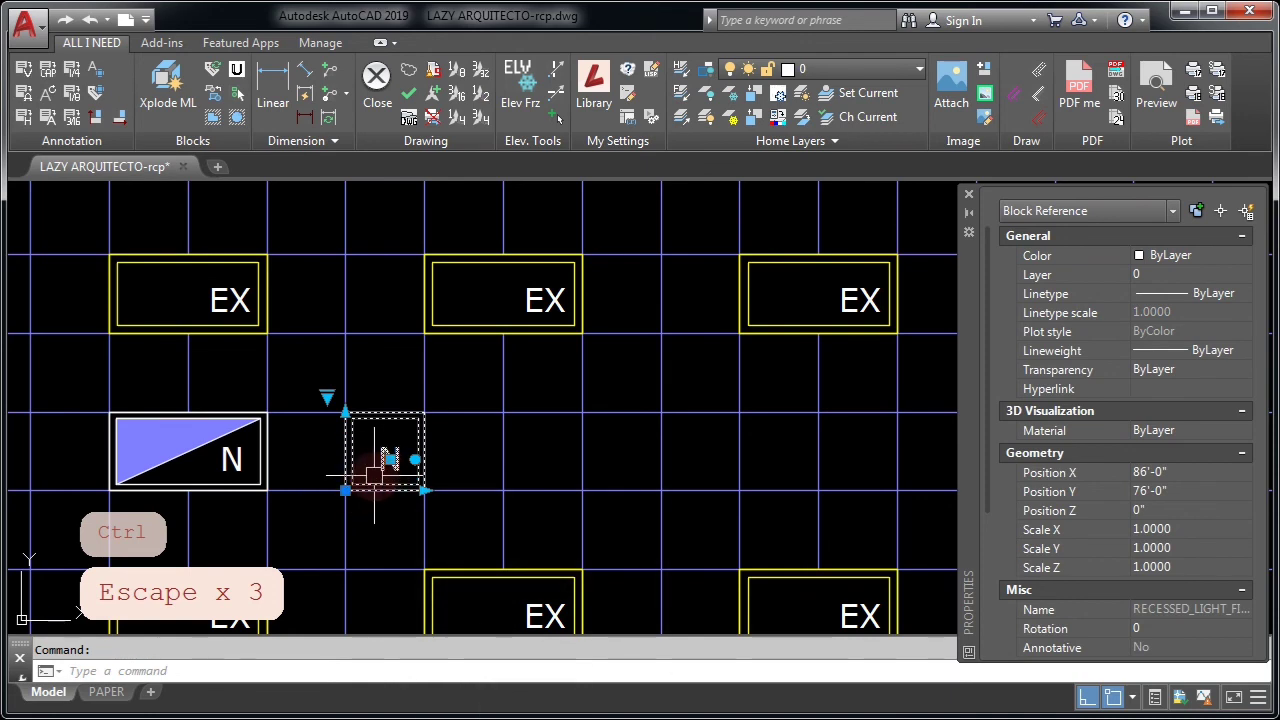
scroll(371, 471, "up", 2)
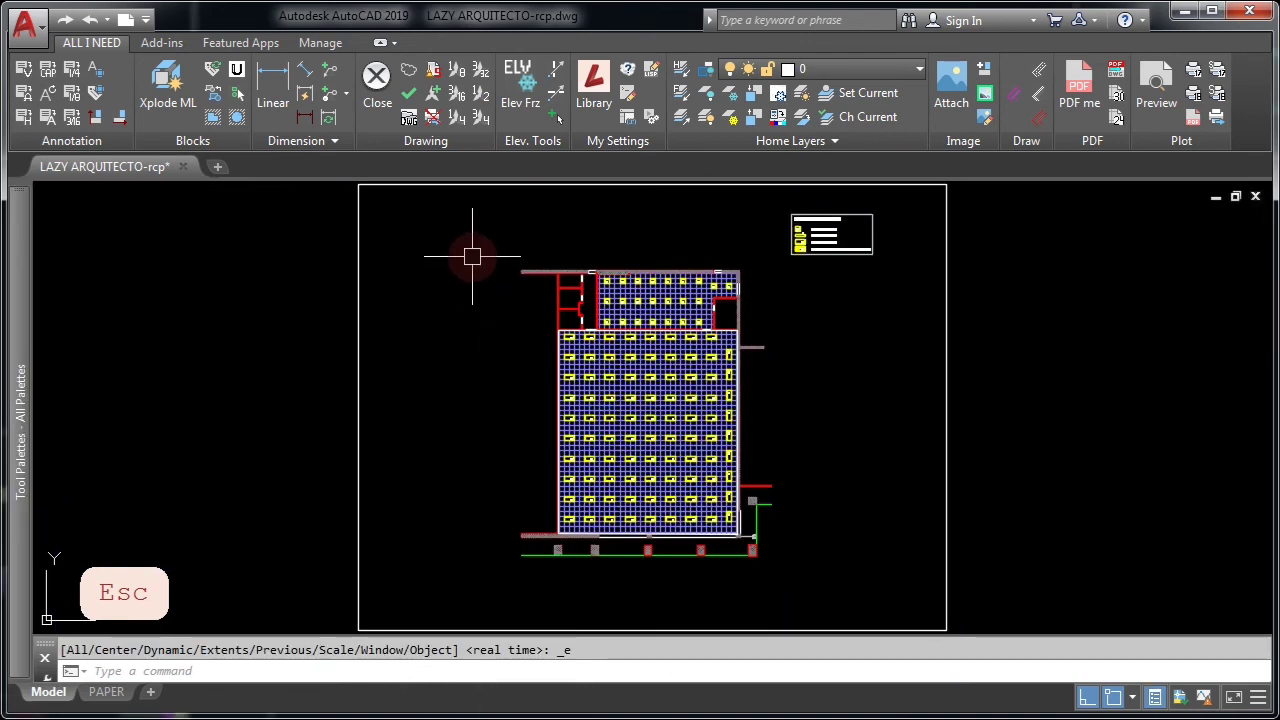
Window-select the entire ceiling plan and rotate it 90 degrees about a point above it
left_click(472, 256)
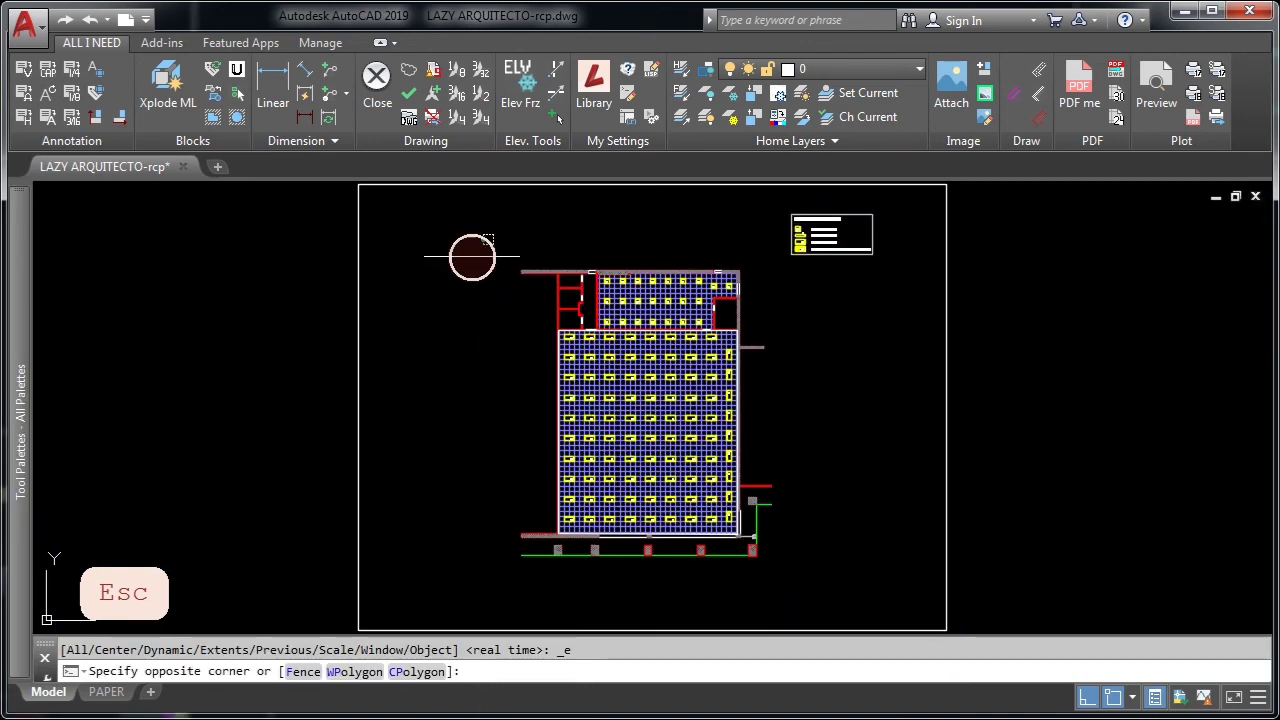
left_click(782, 581)
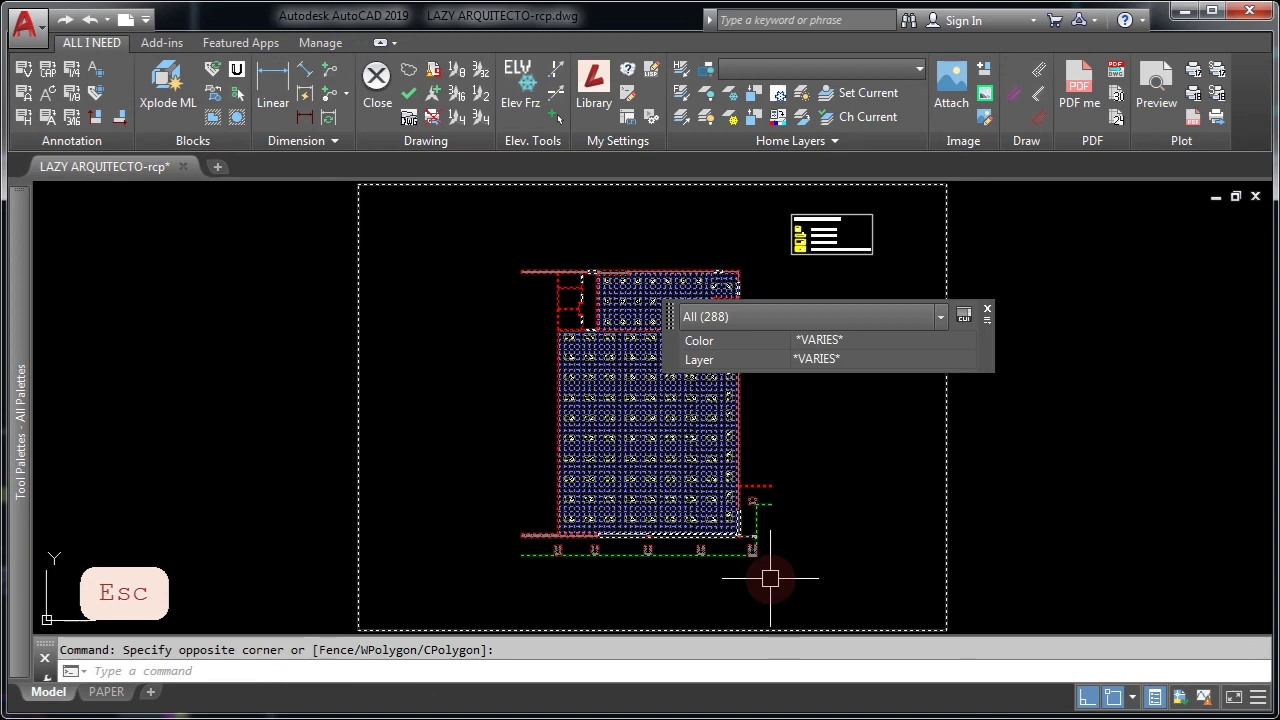
type("ro")
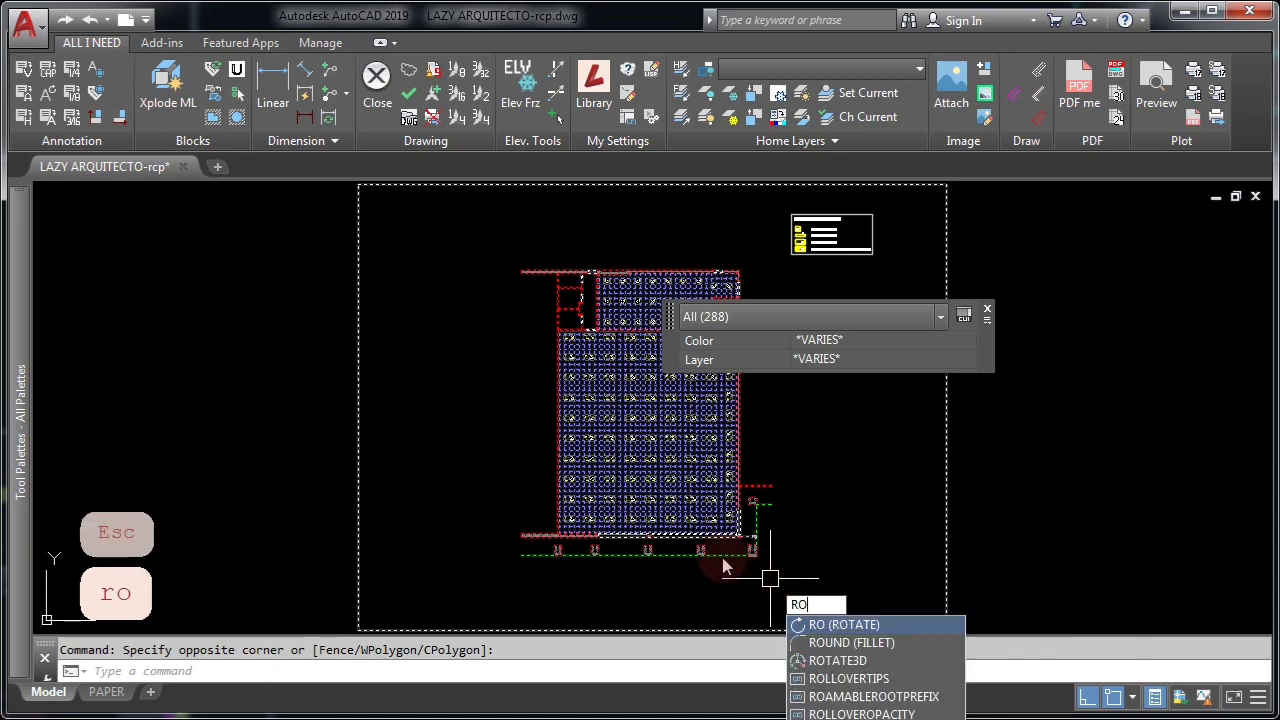
key("Return")
left_click(636, 245)
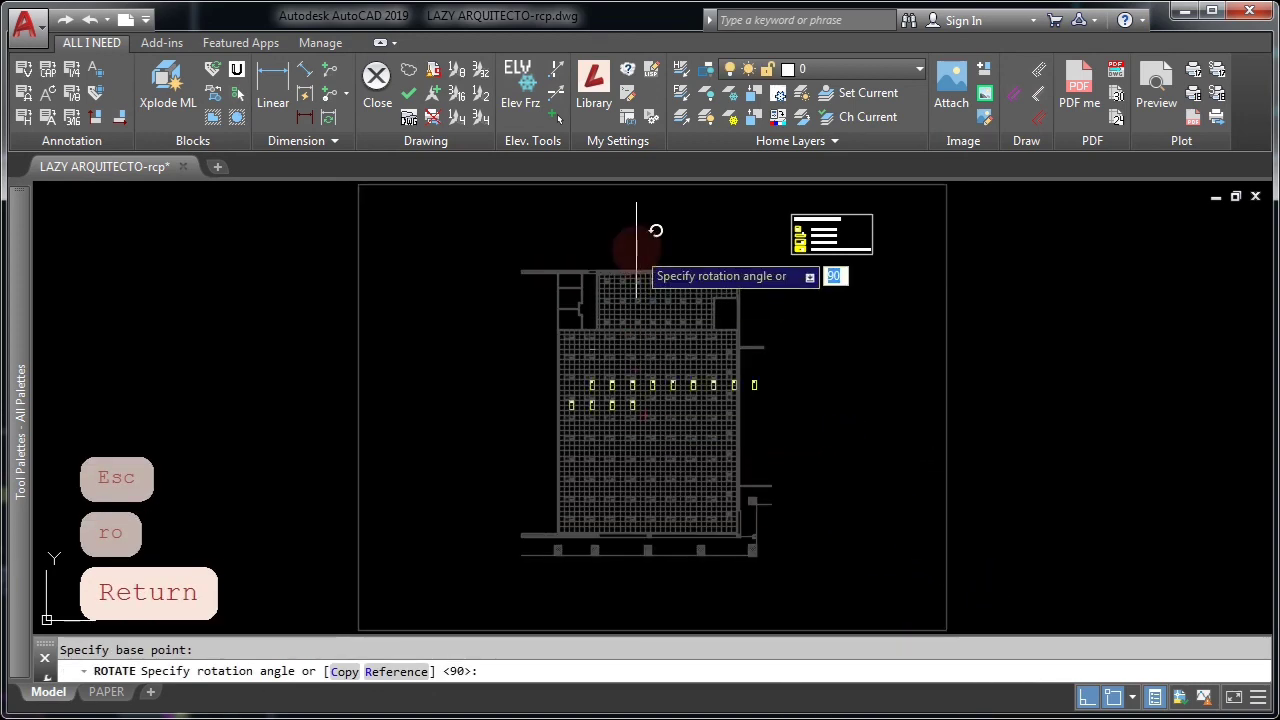
left_click(638, 232)
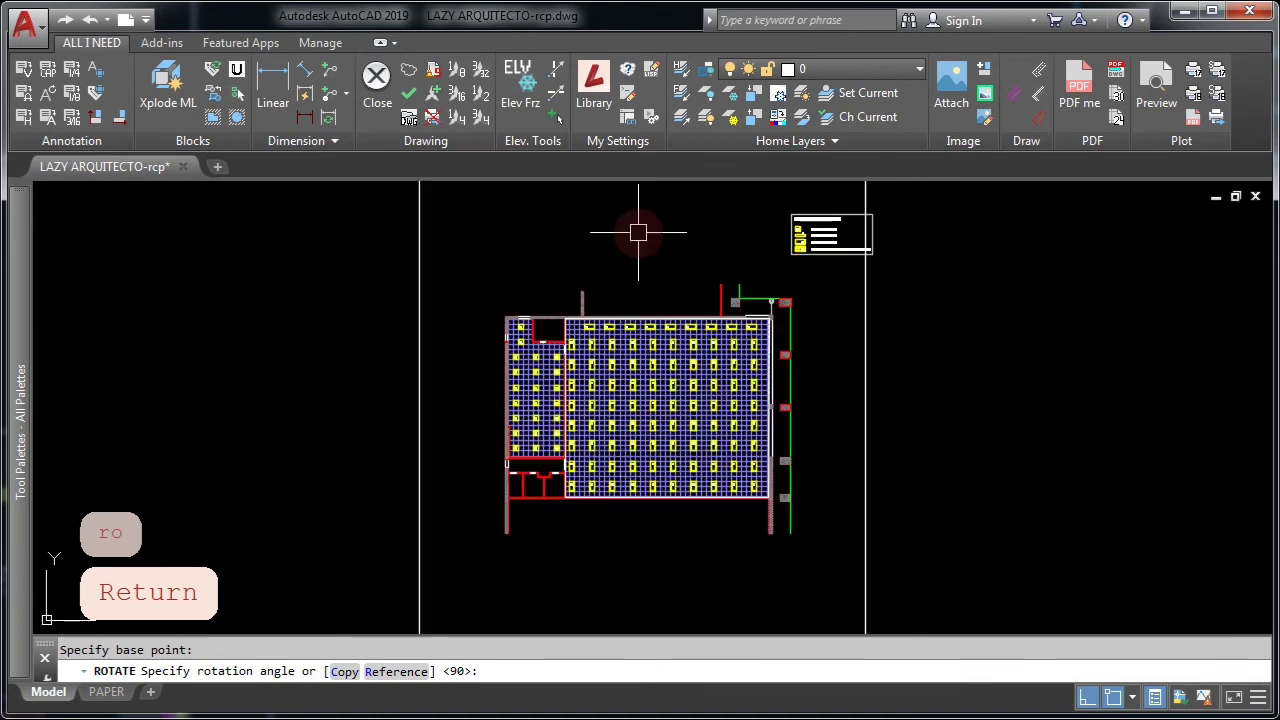
scroll(695, 427, "up", 3)
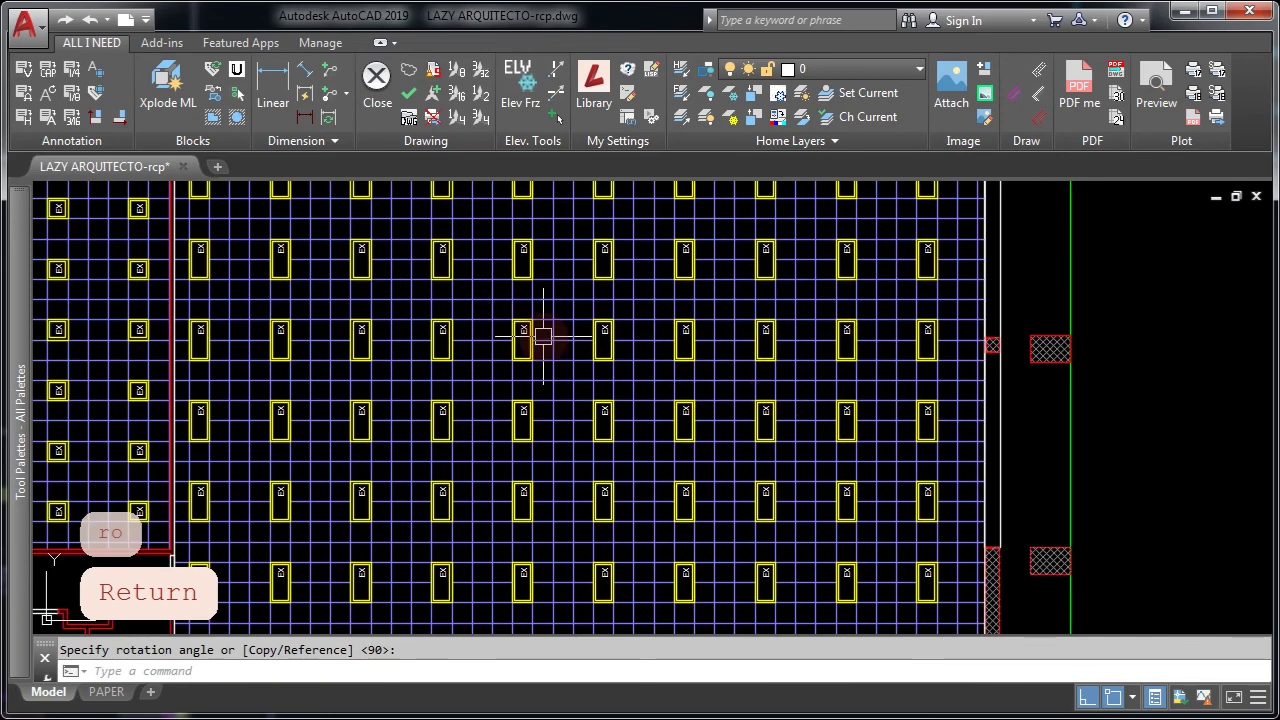
scroll(522, 340, "down", 3)
scroll(522, 340, "down", 3)
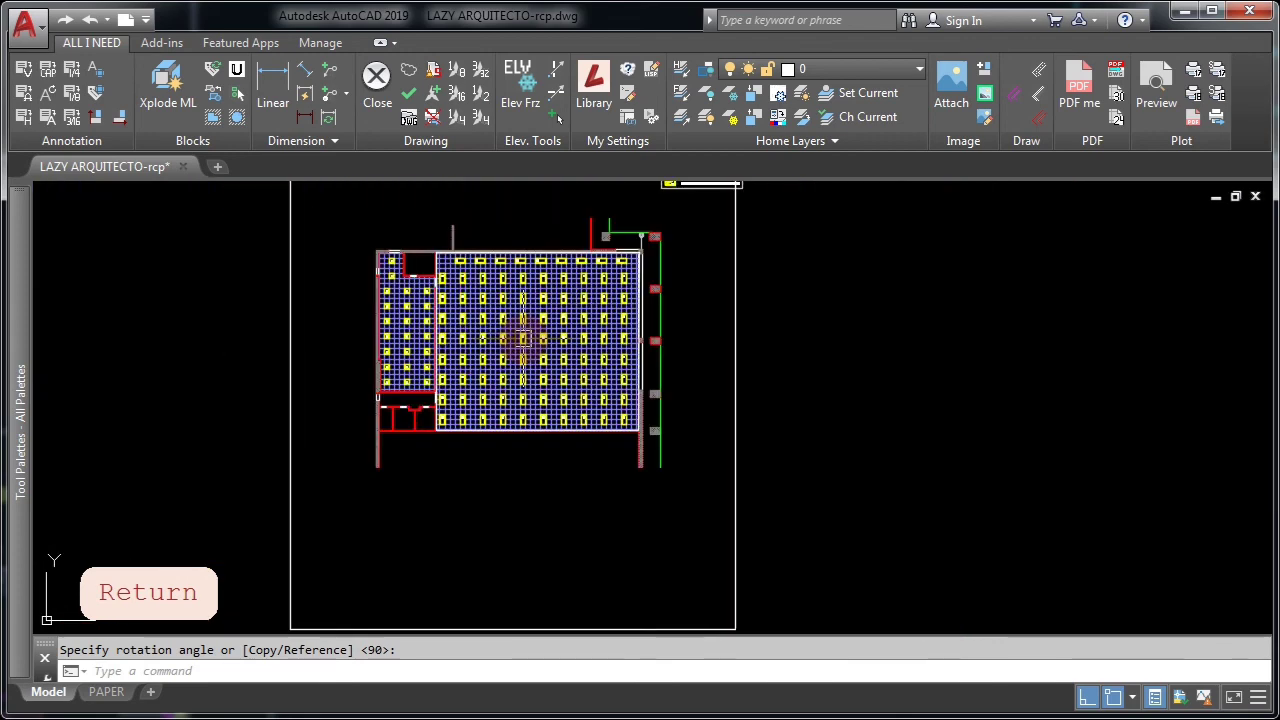
scroll(523, 337, "up", 3)
middle_click_drag(523, 337, 535, 410)
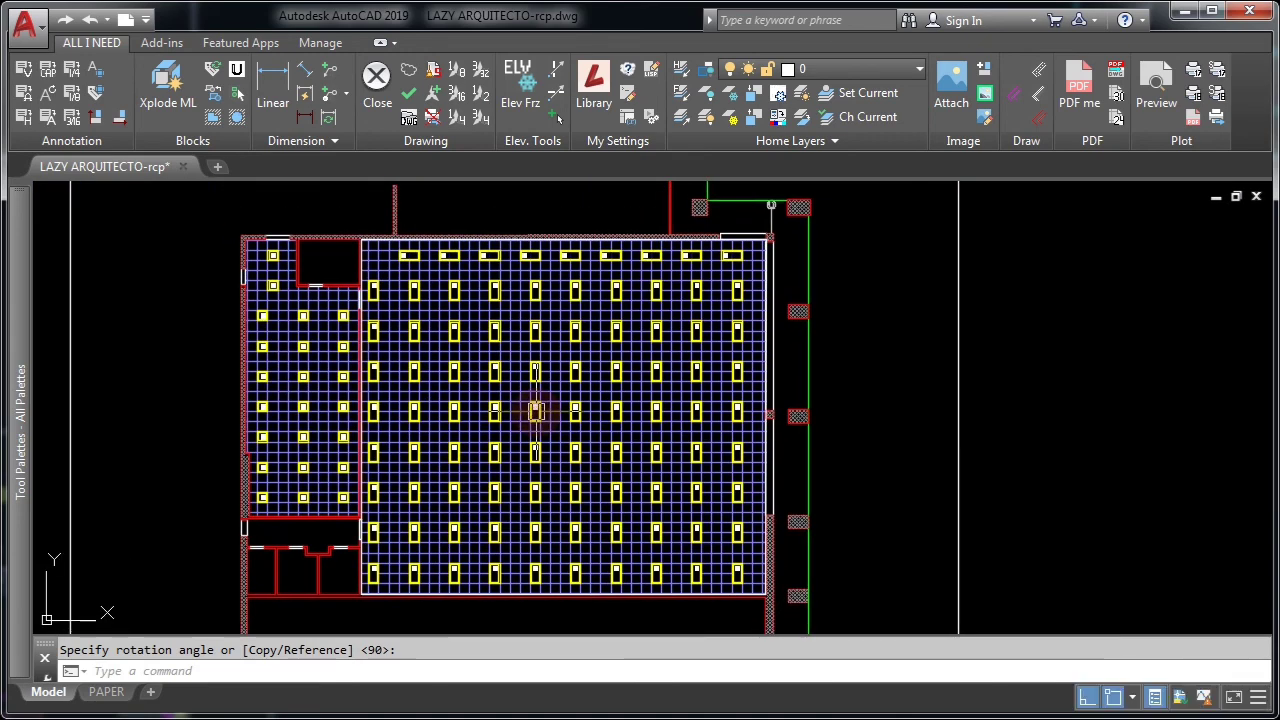
Reorient the 112 fixtures' EX labels with TORIENT using a horizontal two-point angle
type("tori")
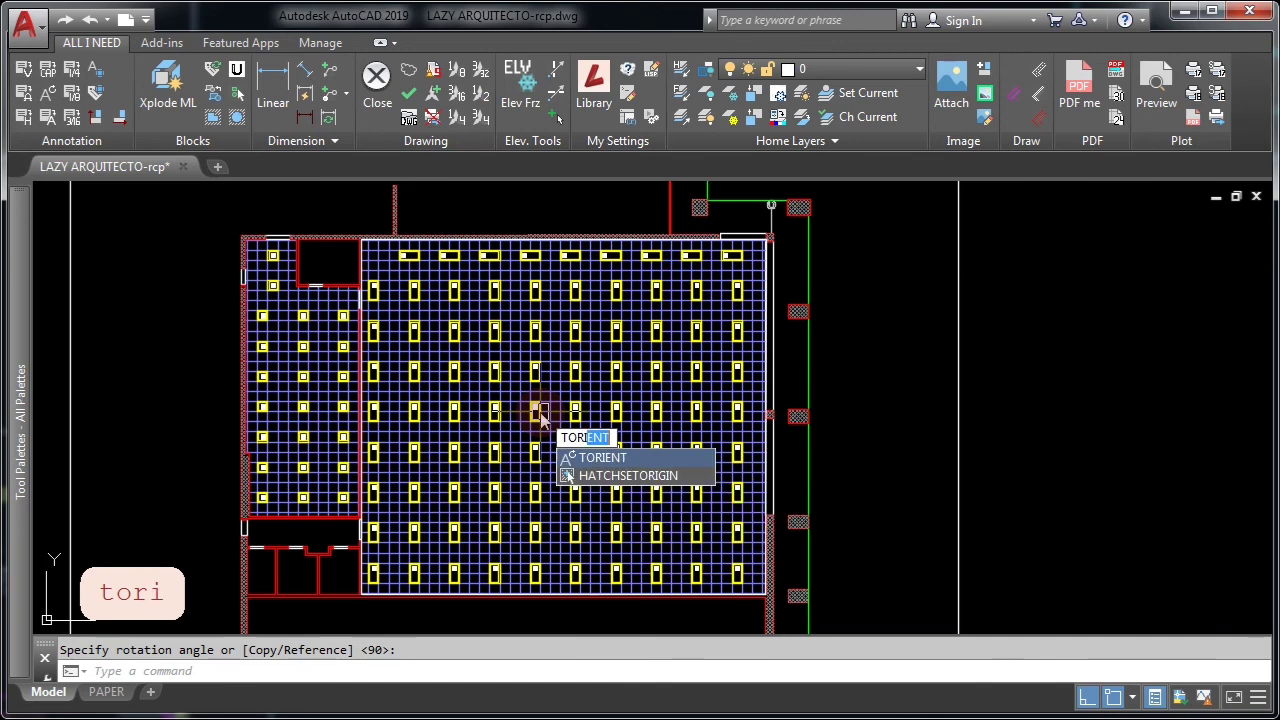
key("Return")
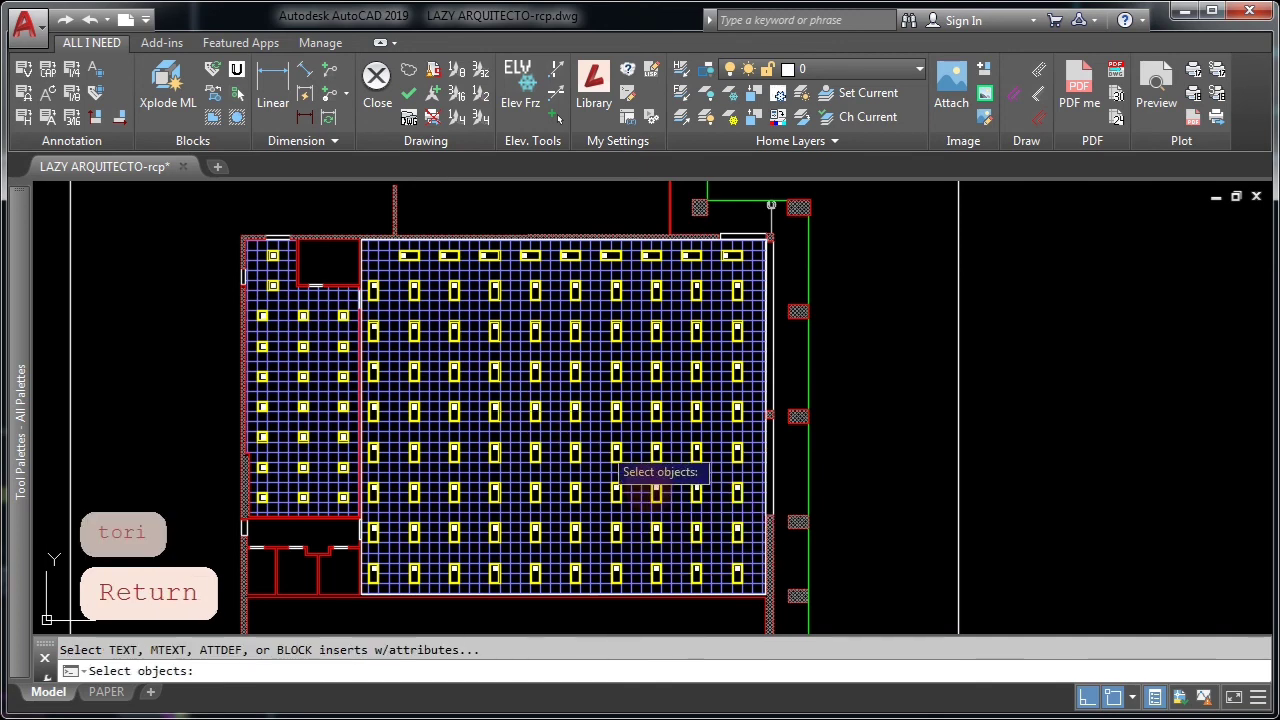
left_click(847, 602)
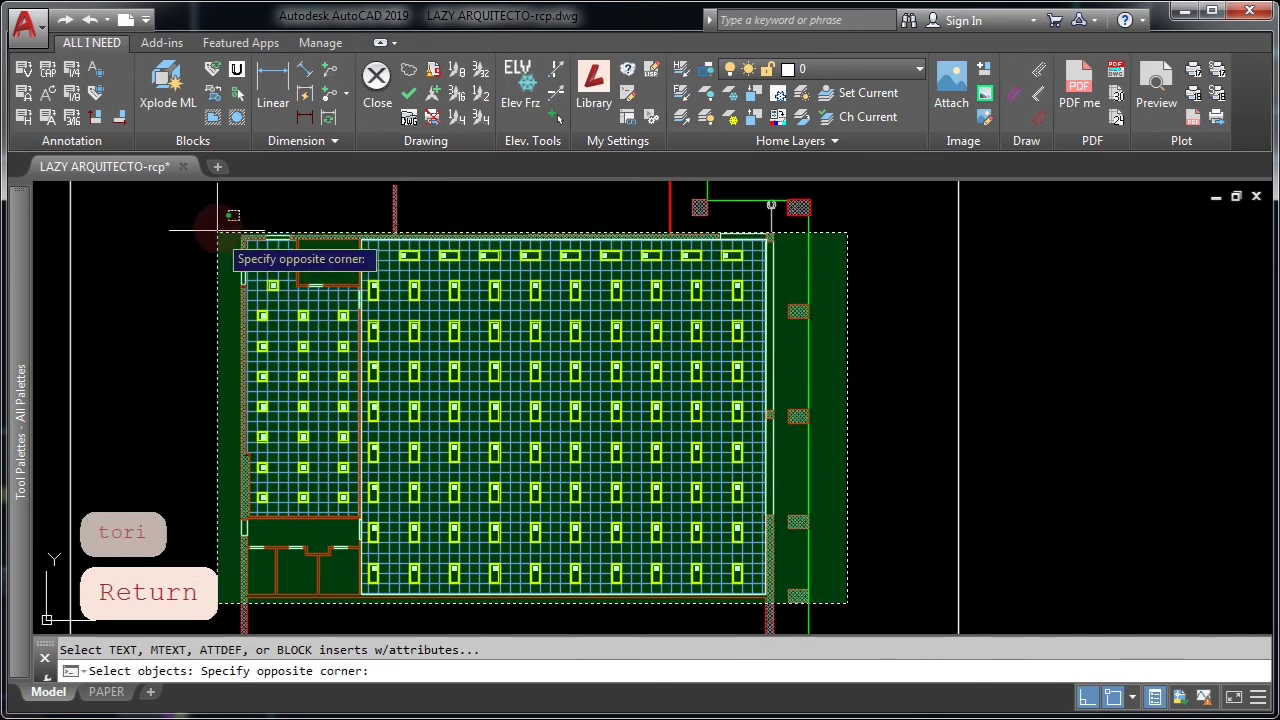
left_click(218, 223)
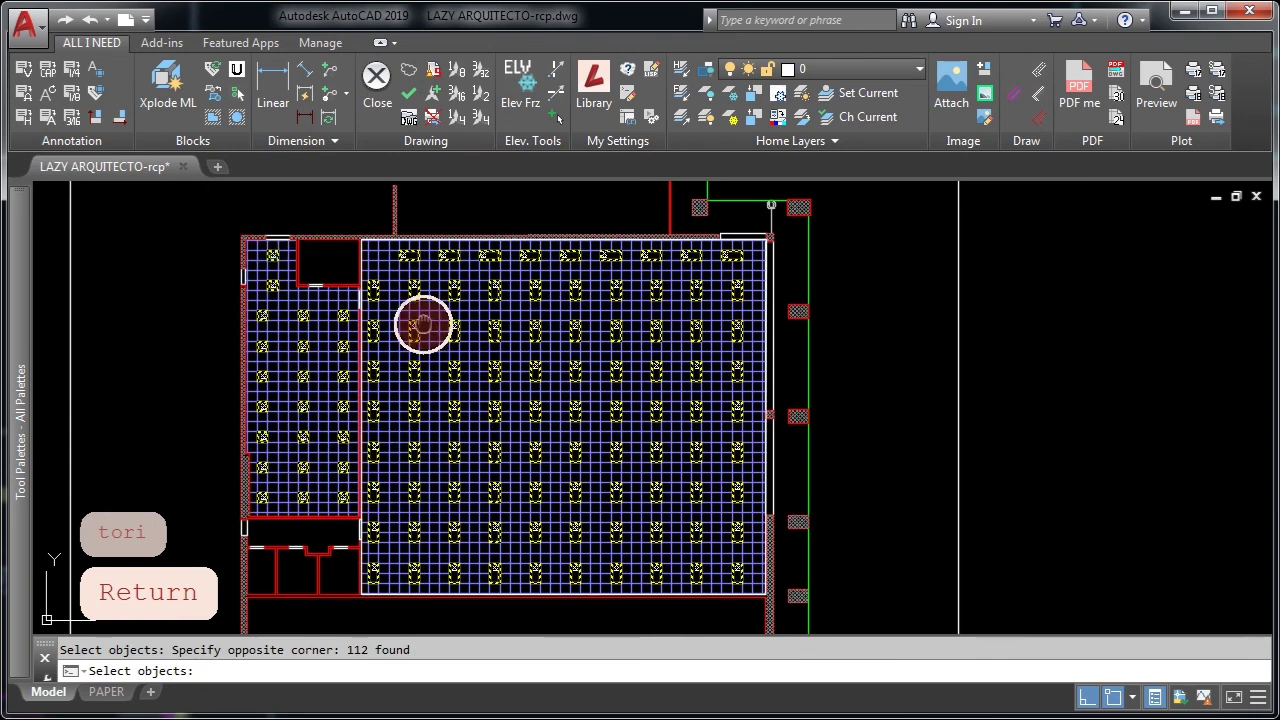
middle_click_drag(423, 320, 503, 326)
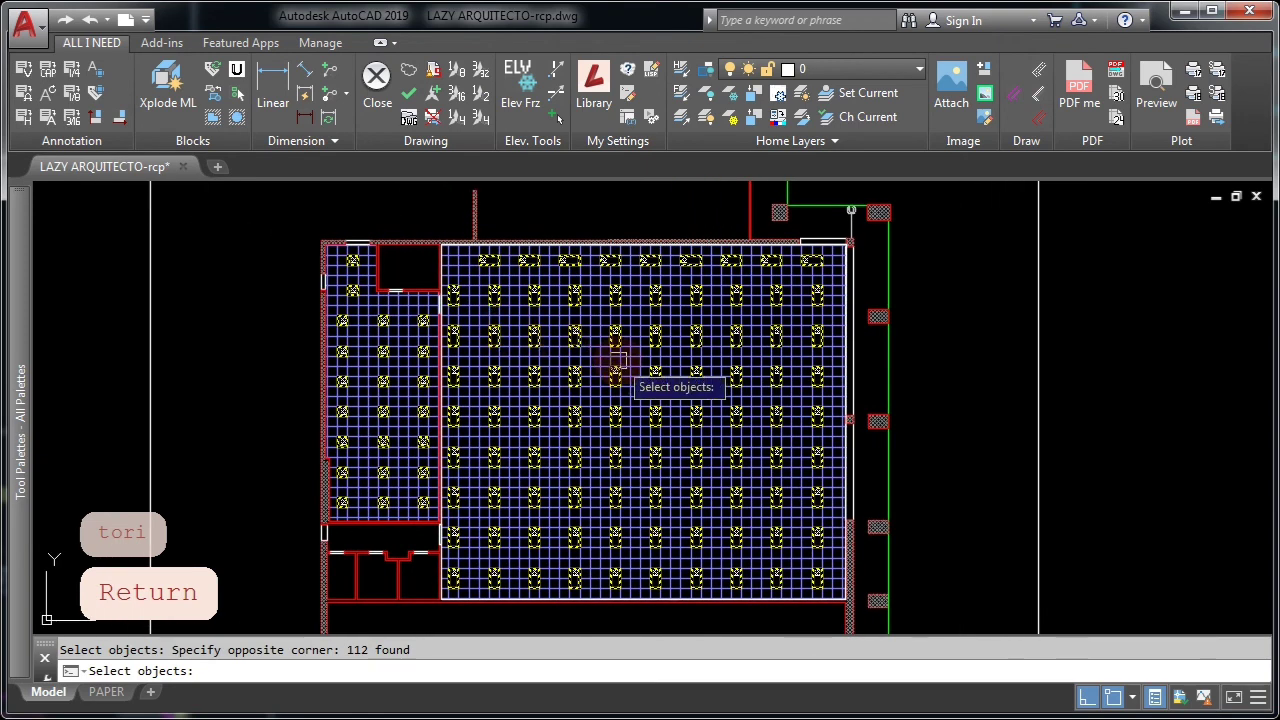
scroll(617, 361, "up", 3)
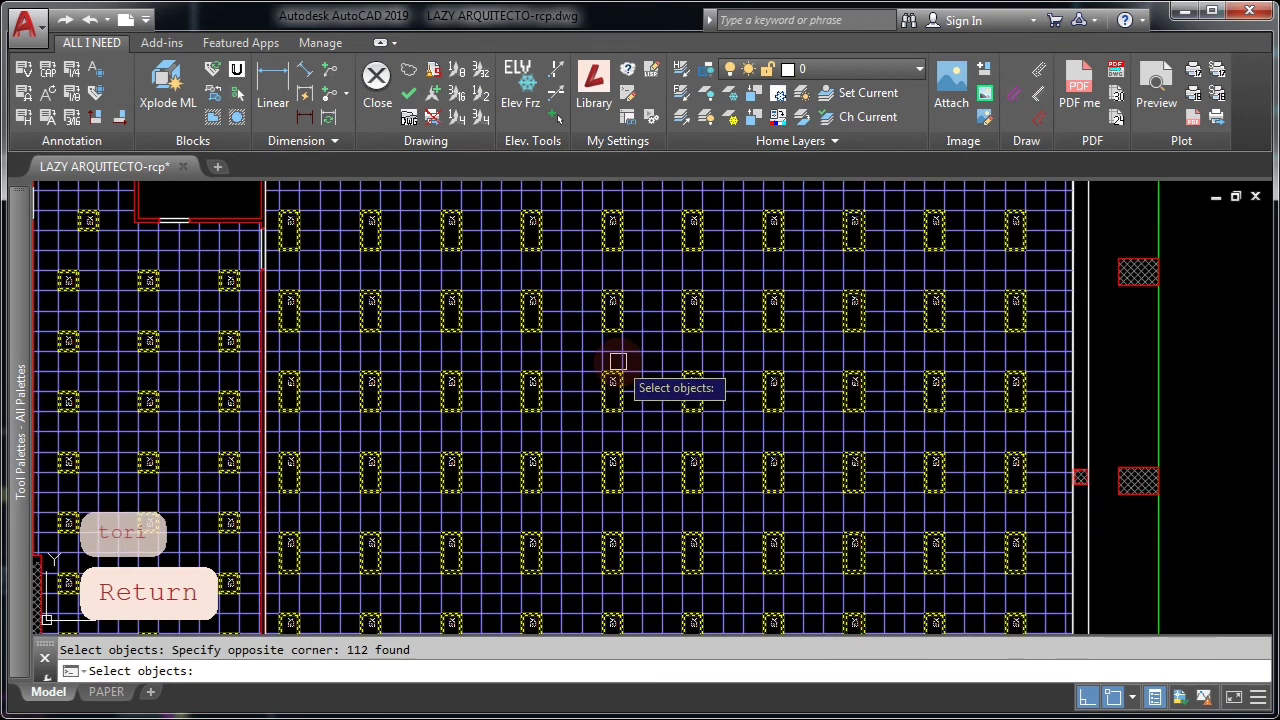
key("Return")
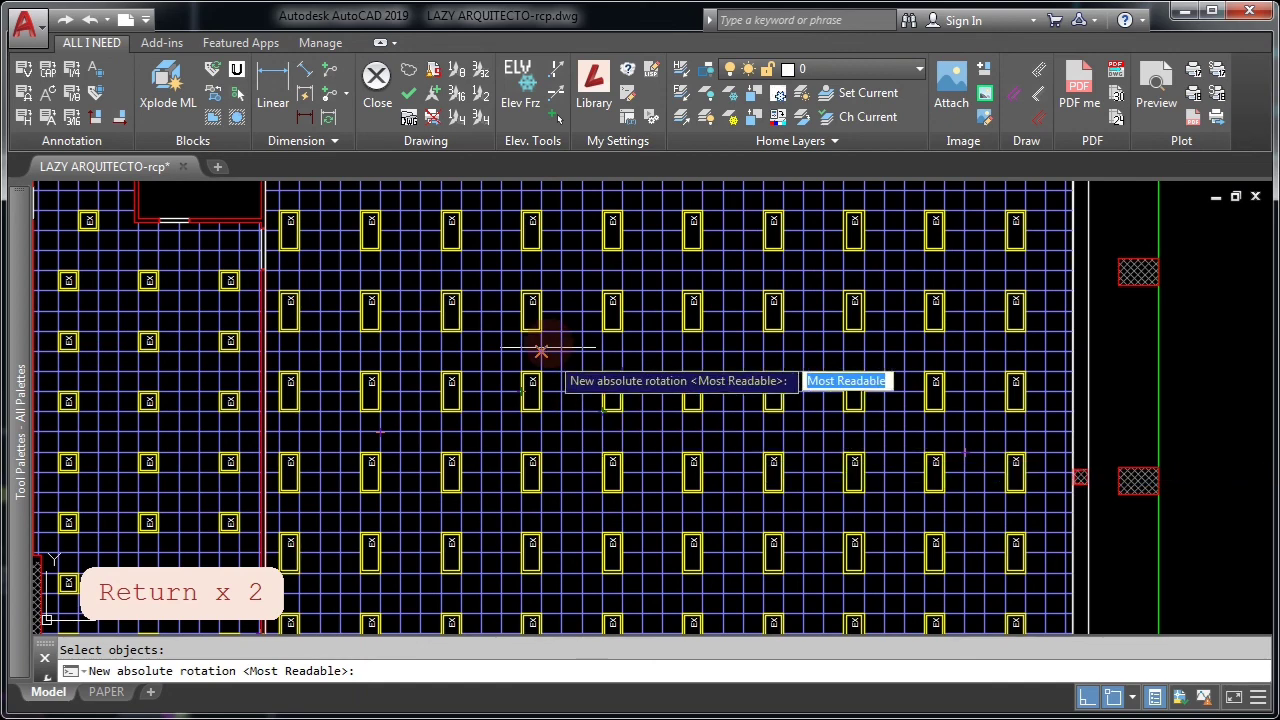
scroll(560, 390, "up", 3)
left_click(547, 375)
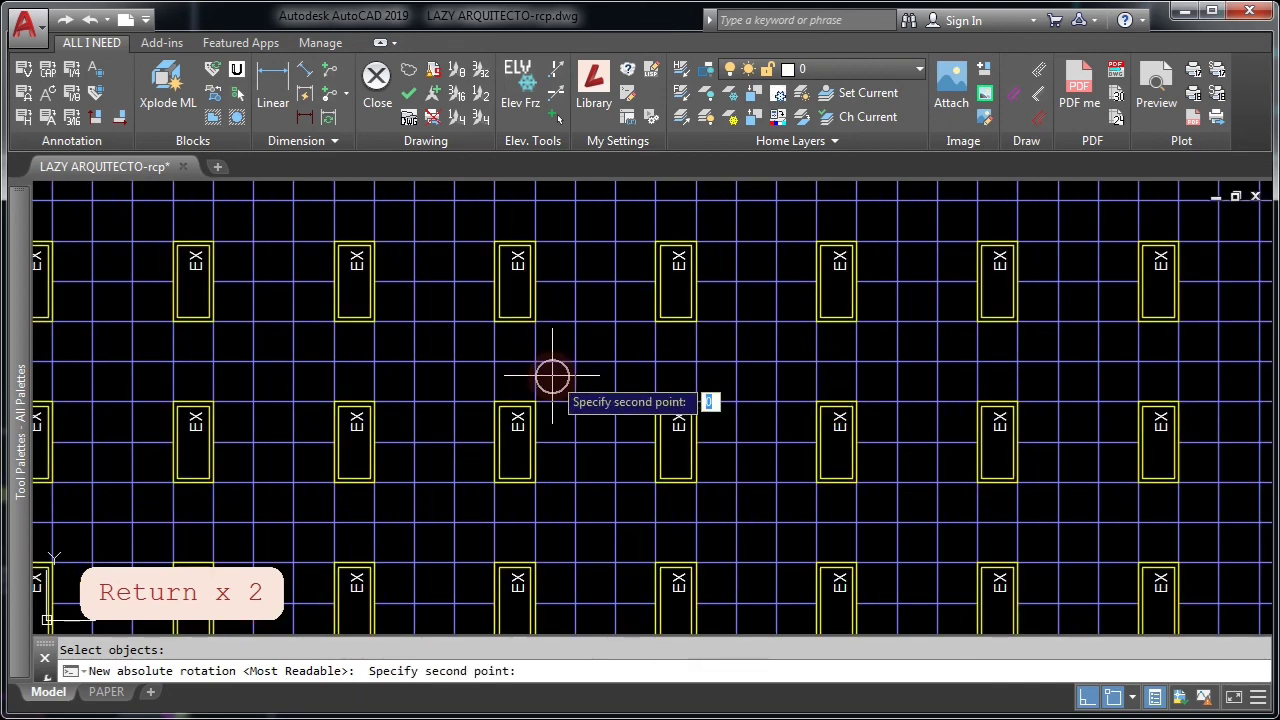
left_click(629, 382)
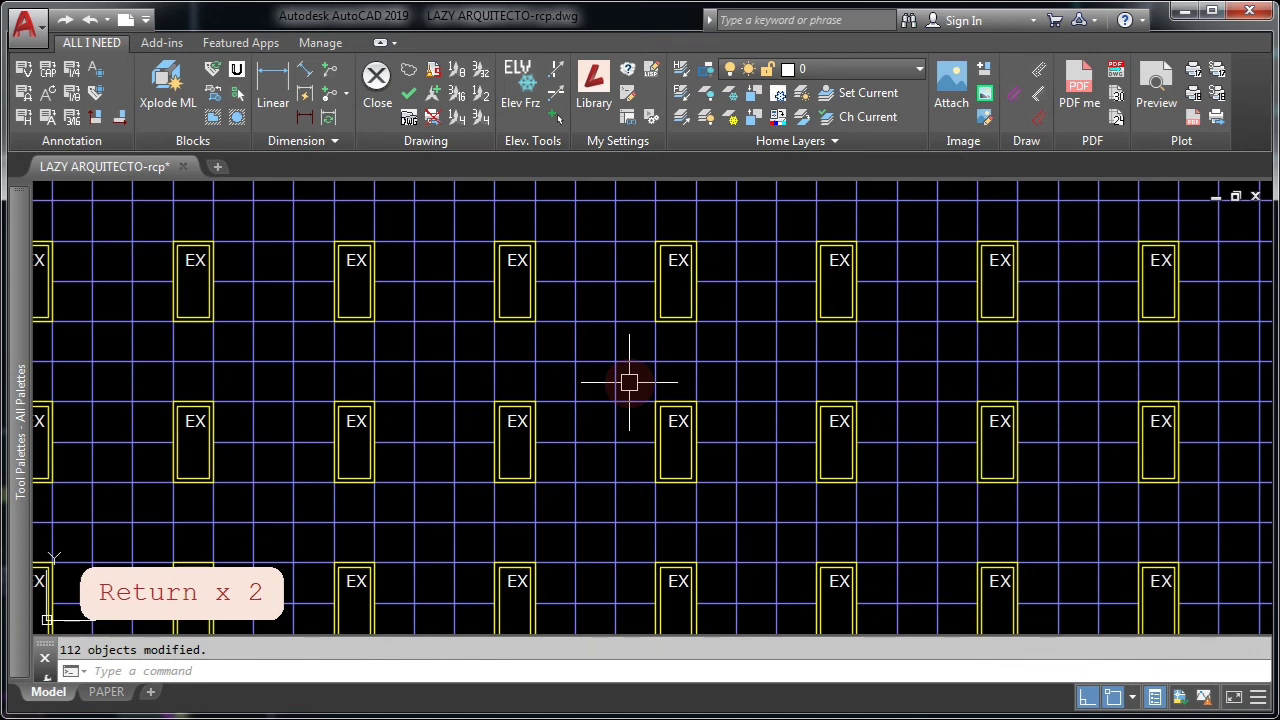
scroll(629, 382, "down", 3)
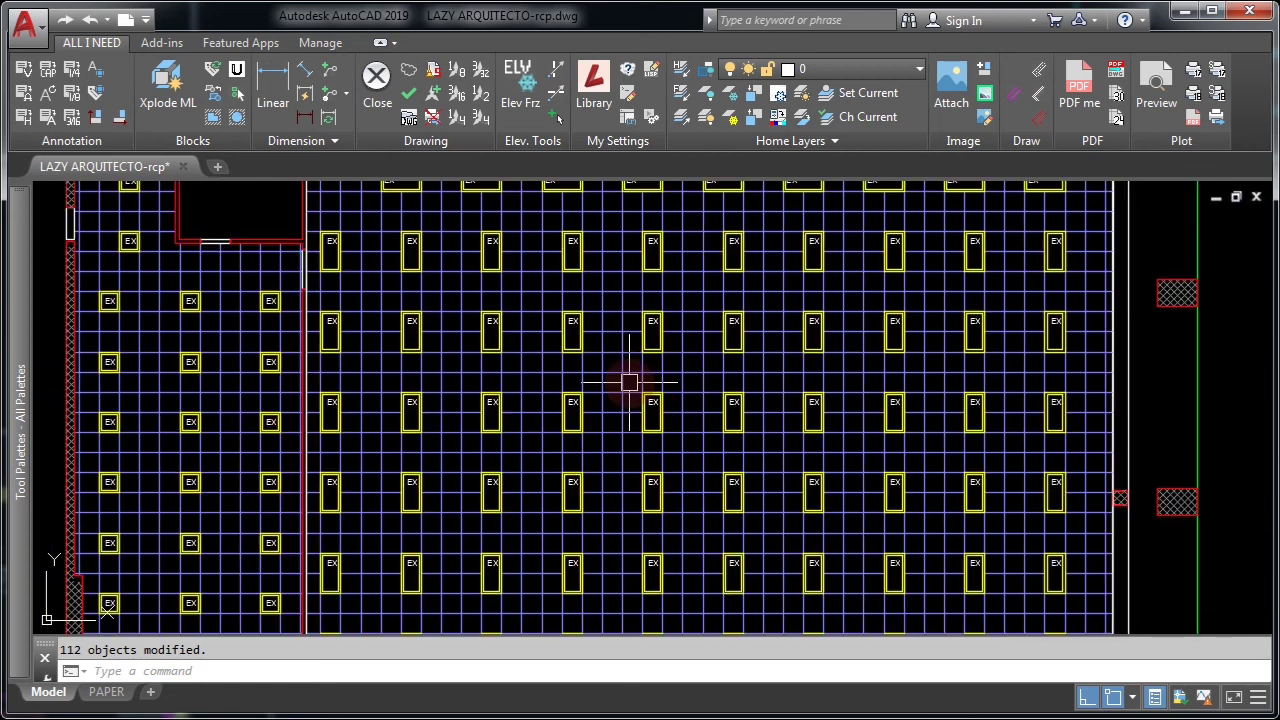